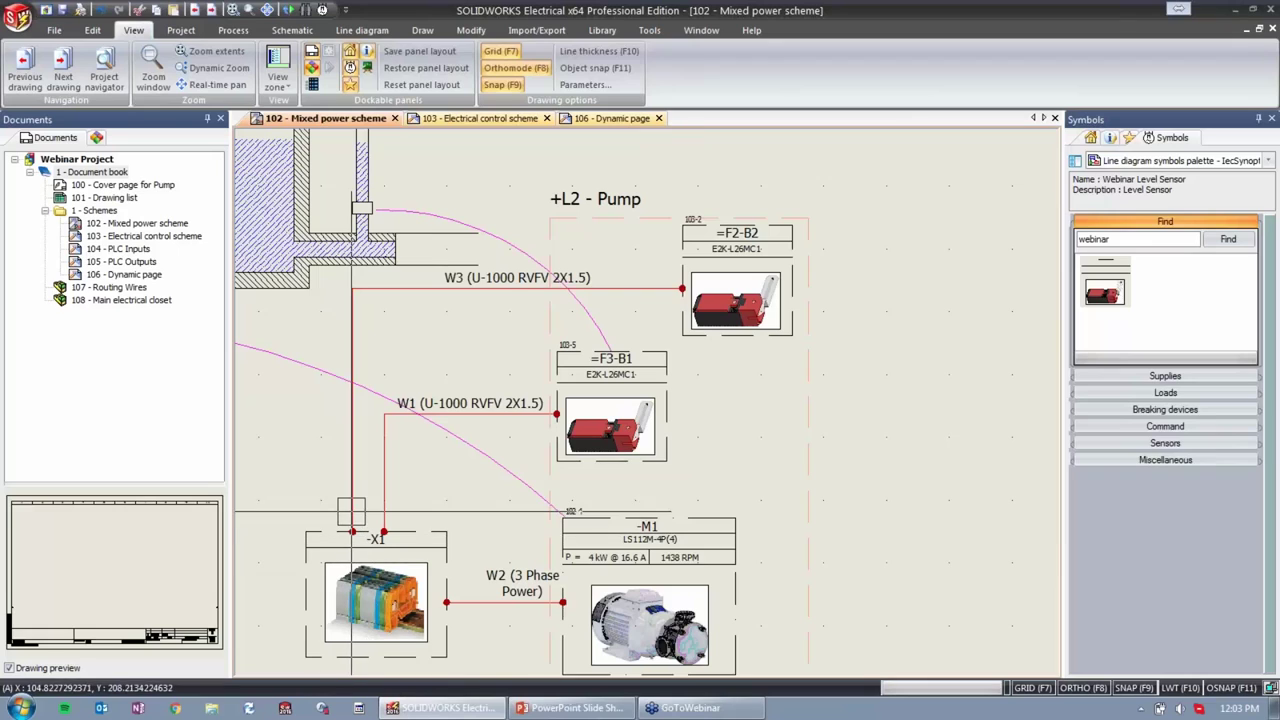
Open the detailed cabling of cable W3 between -X1 and =F2-B2, review its core connections and close it.
double_click(352, 503)
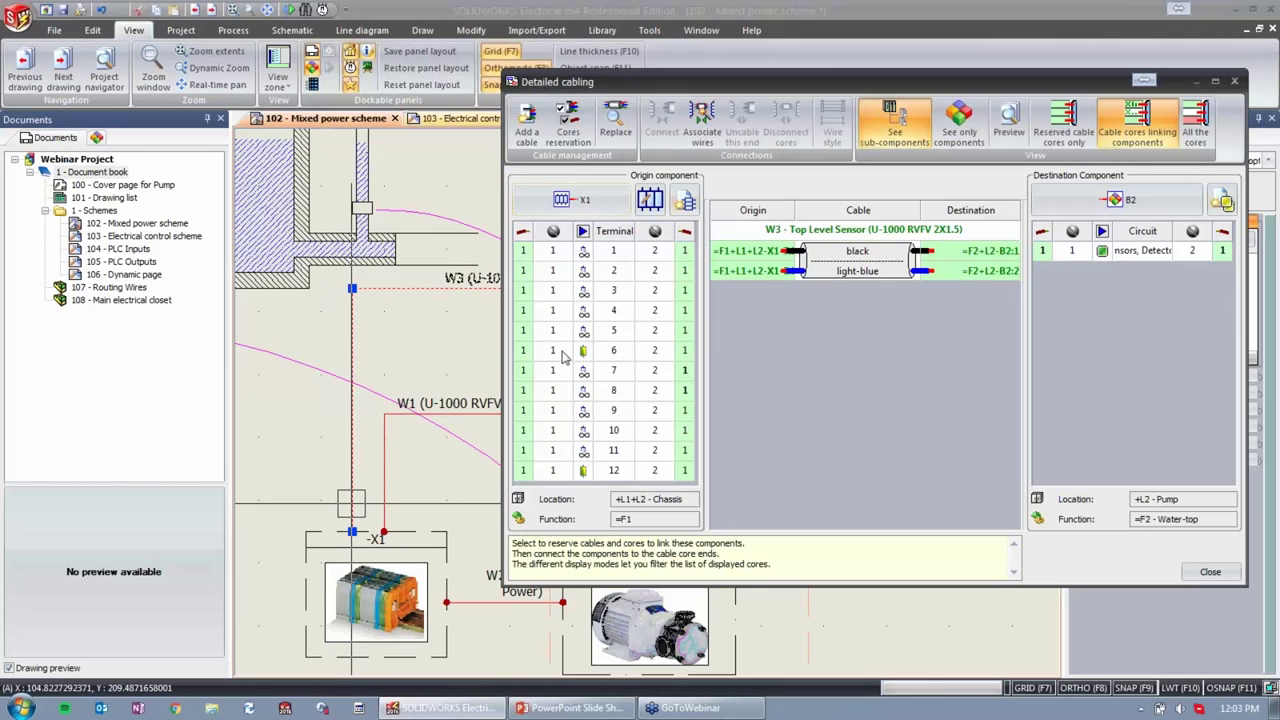
click(1212, 572)
key(Escape)
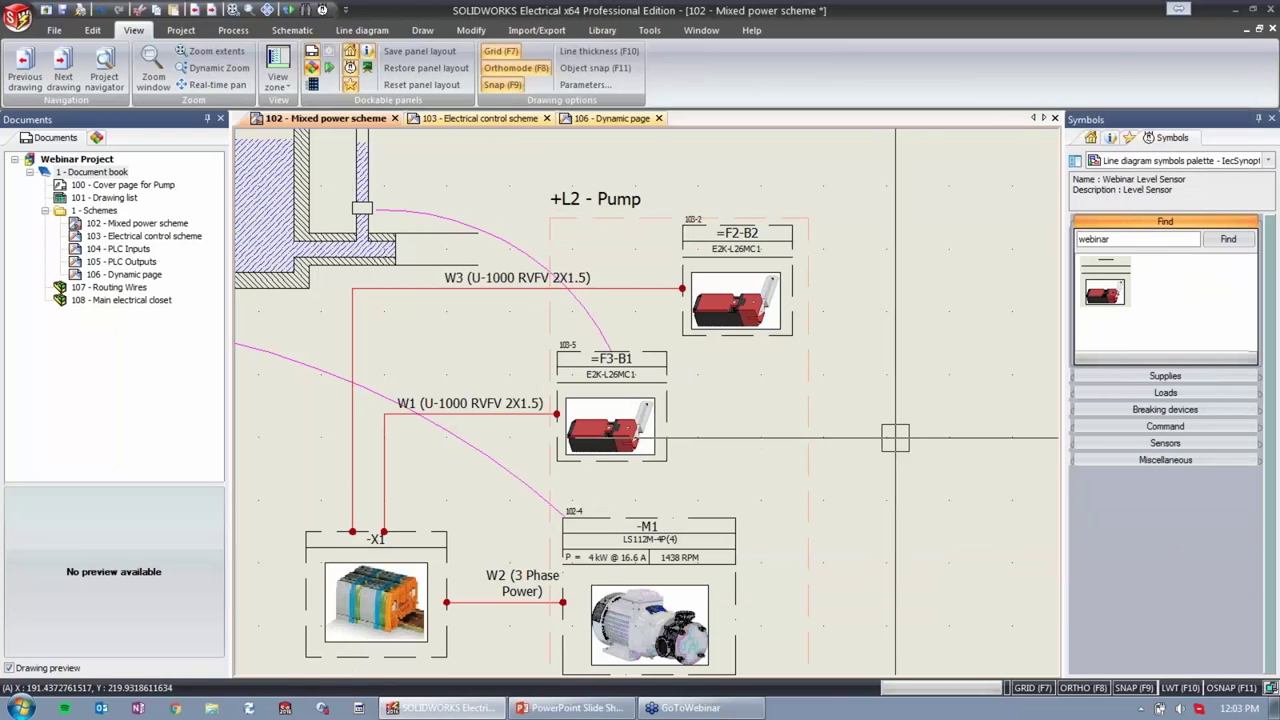
Open the symbol of the =F2-B2 limit switch in the symbol editor.
scroll(820, 414, up, 1)
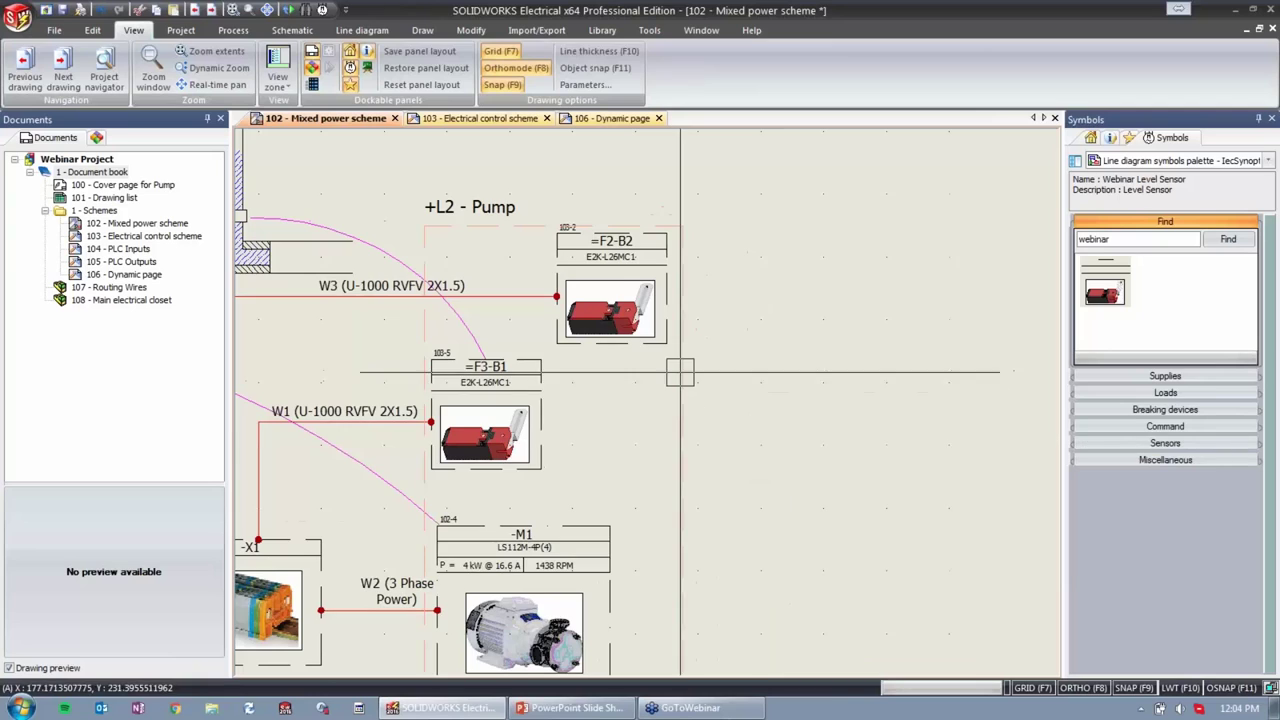
scroll(660, 340, up, 2)
click(658, 338)
right_click(656, 338)
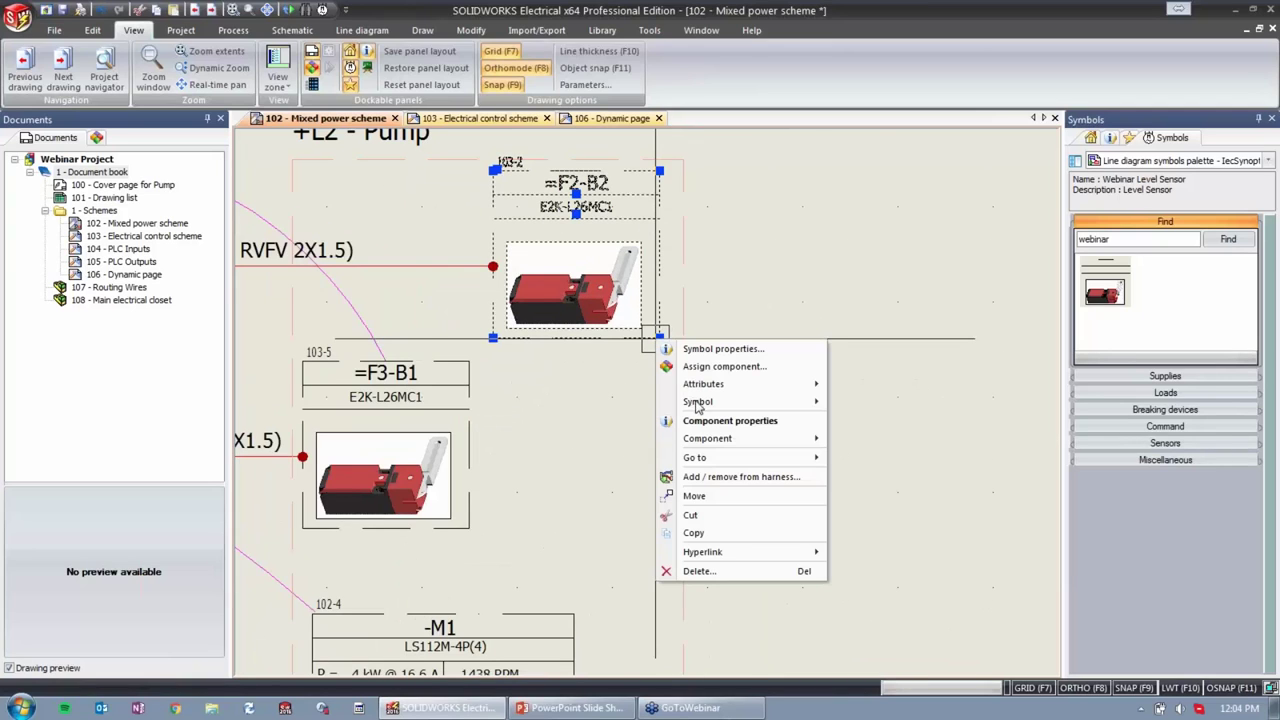
mouse_move(733, 410)
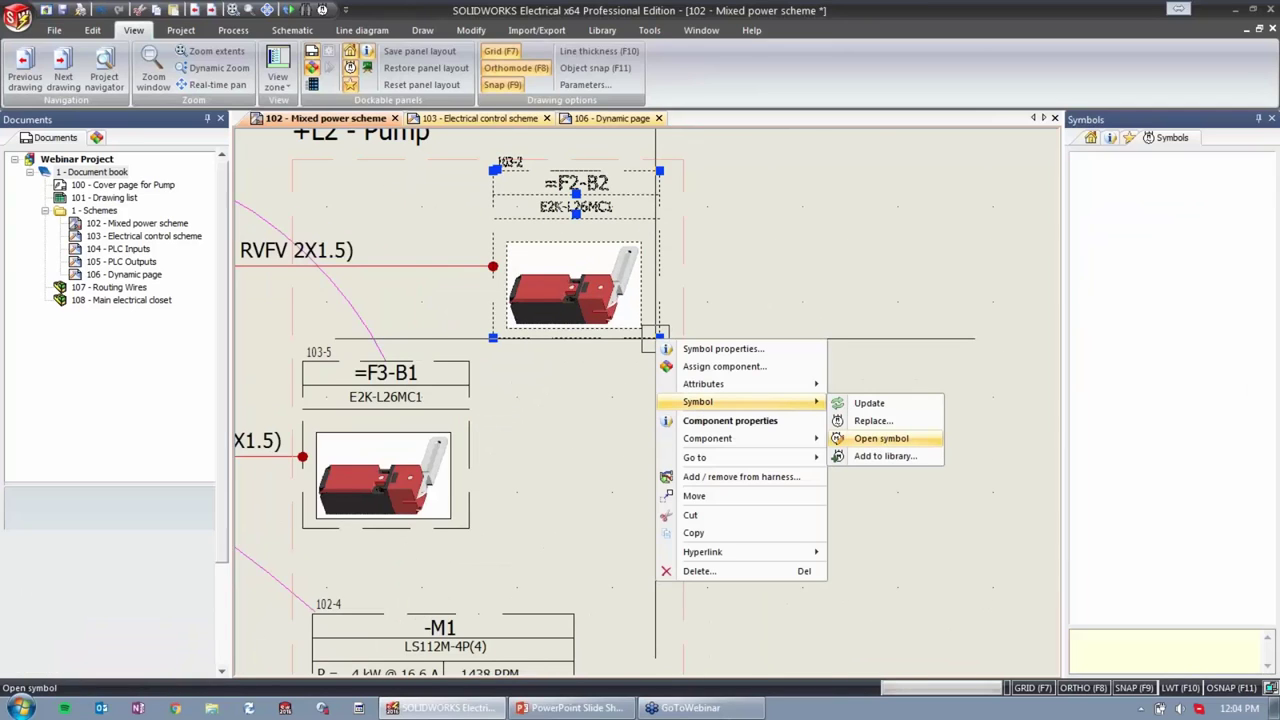
click(840, 438)
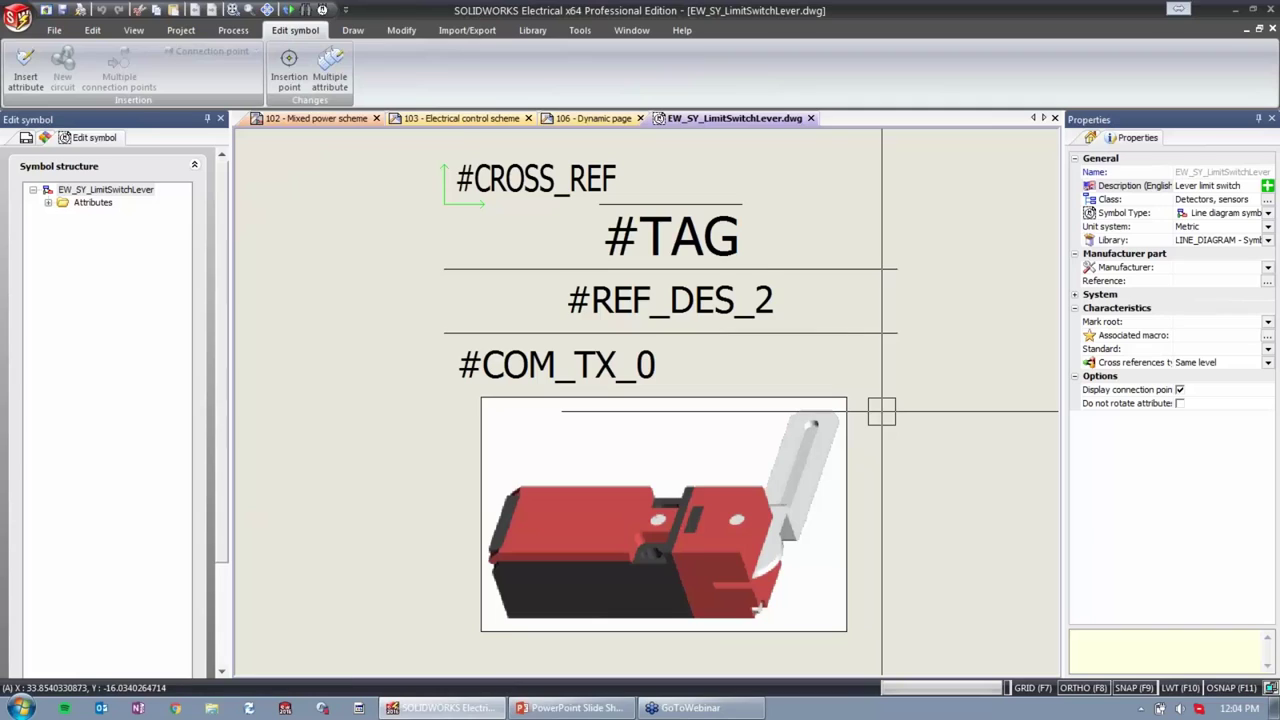
Examine the properties of the #TAG, #REF_DES_2 and #COM_TX_0 attributes in the limit switch symbol.
click(701, 245)
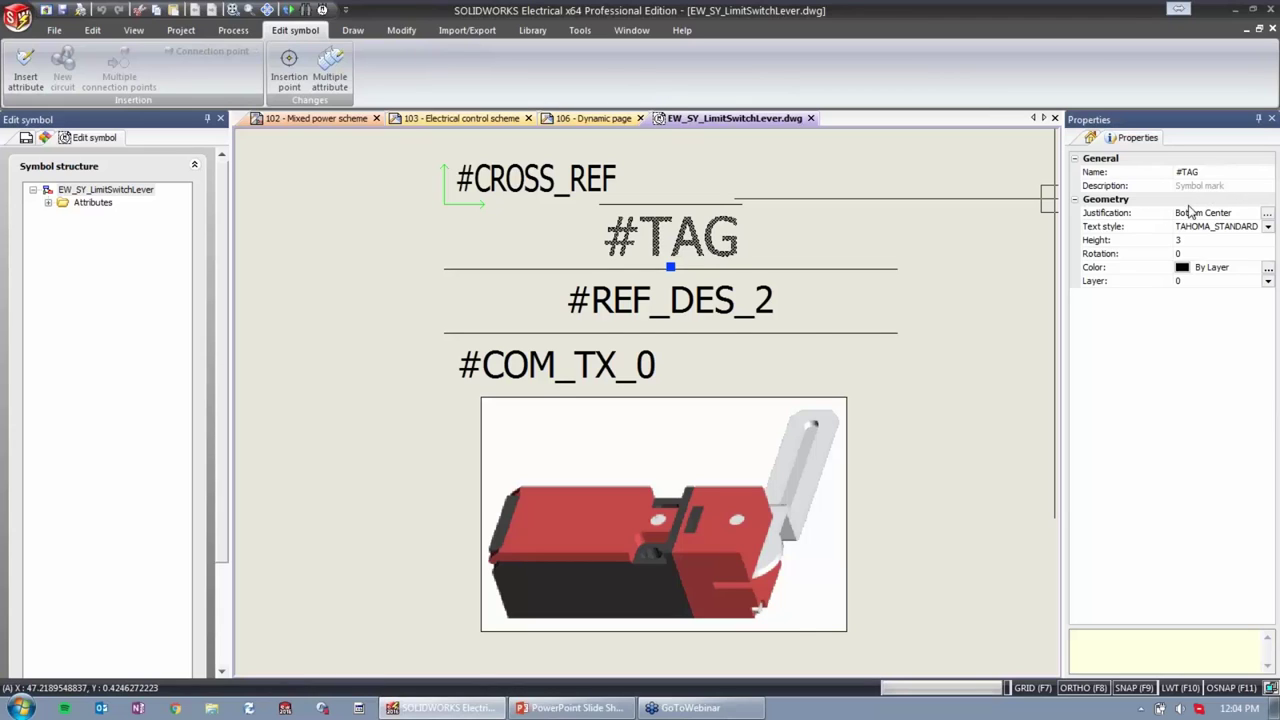
click(734, 318)
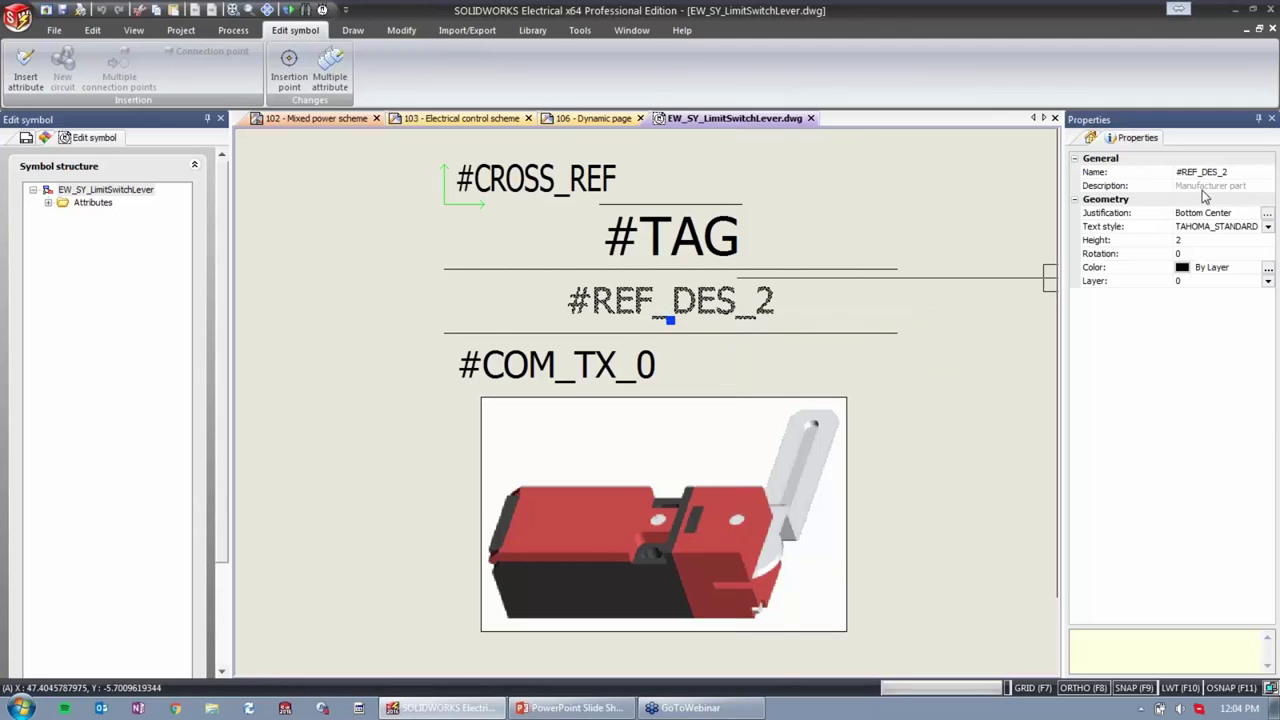
click(647, 365)
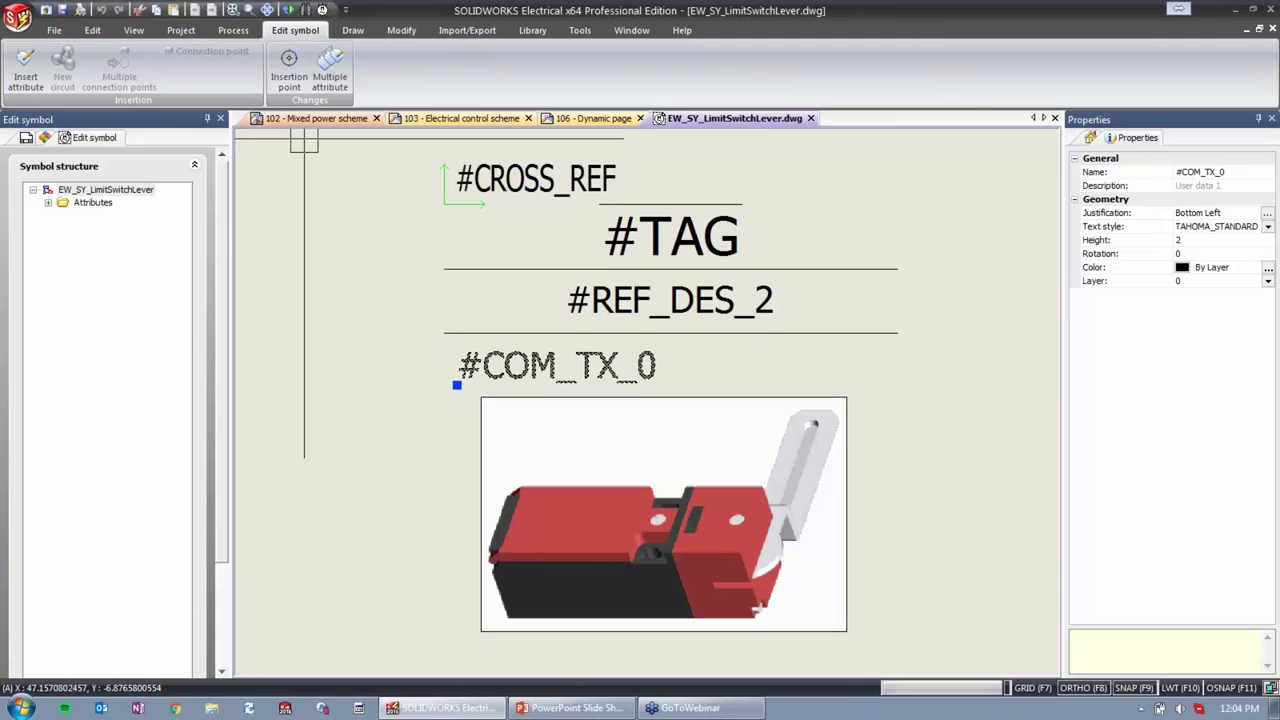
key(Escape)
scroll(360, 305, down, 1)
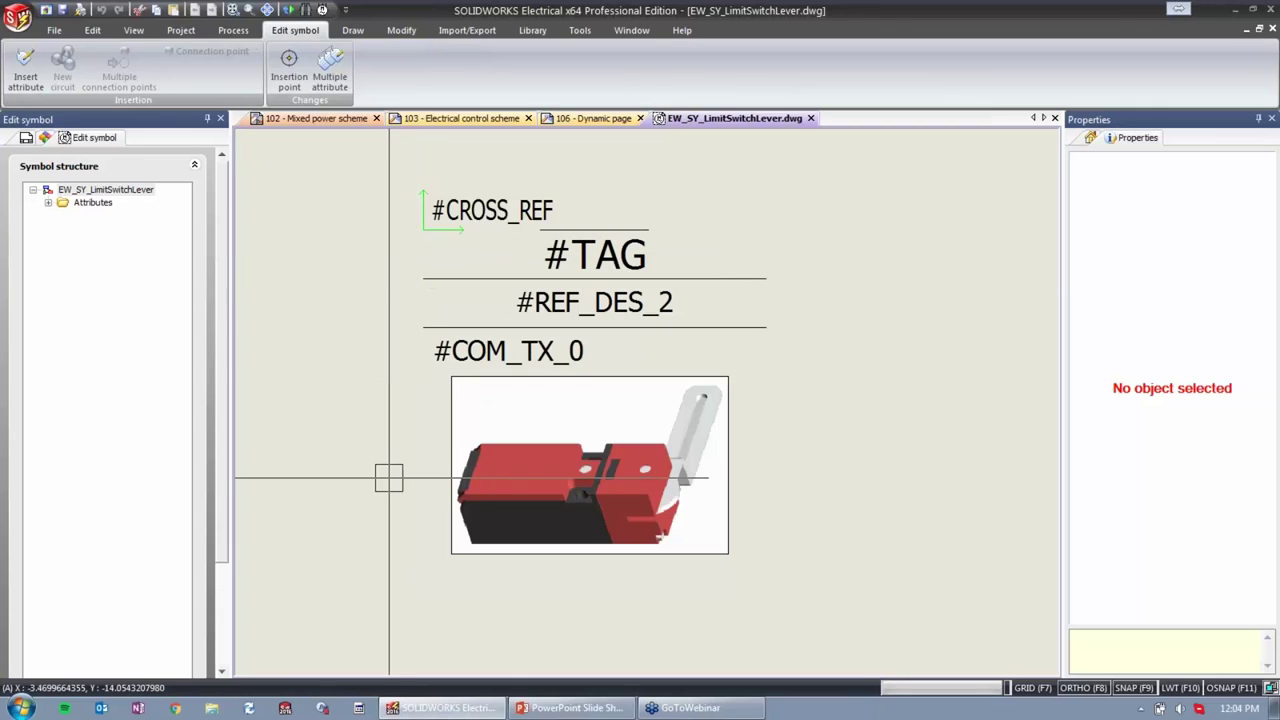
Return to the 102 - Mixed power scheme drawing and examine its limit switches, fuse -F1 and motor -M1.
click(325, 118)
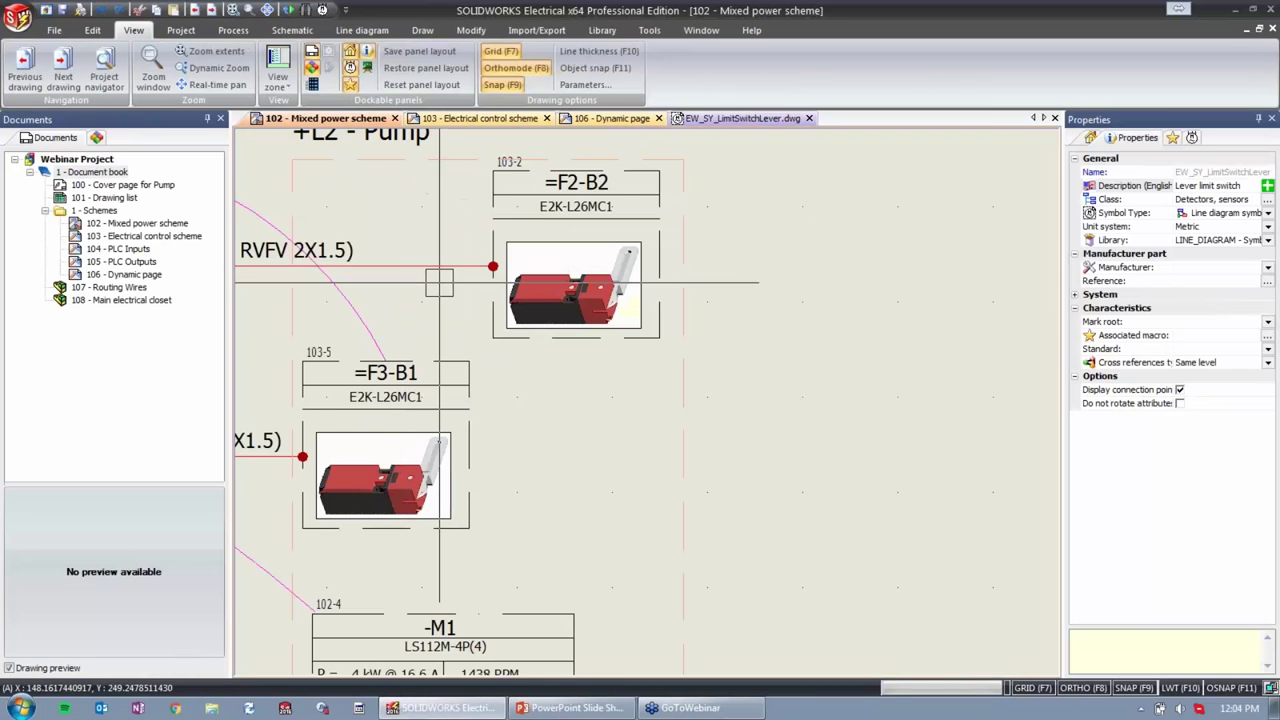
scroll(544, 297, up, 3)
middle_drag(544, 297, 545, 316)
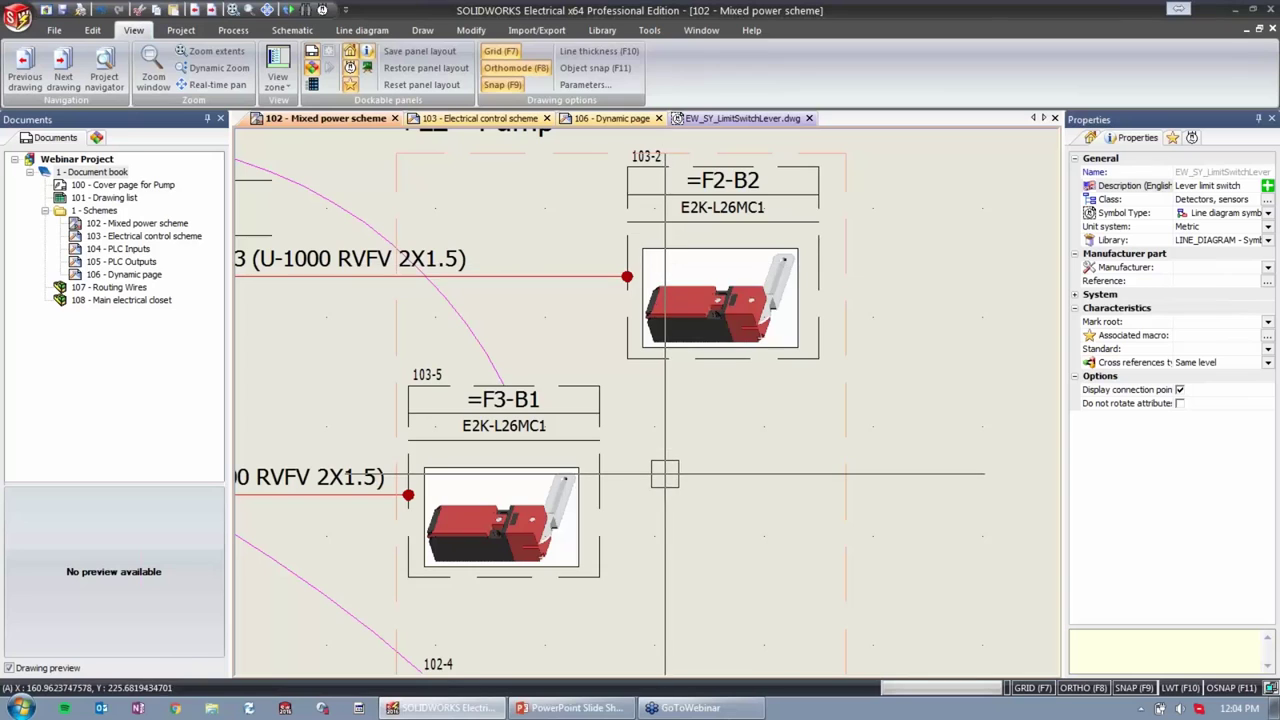
scroll(663, 265, down, 2)
middle_drag(643, 549, 643, 162)
middle_drag(643, 633, 643, 380)
scroll(636, 432, up, 2)
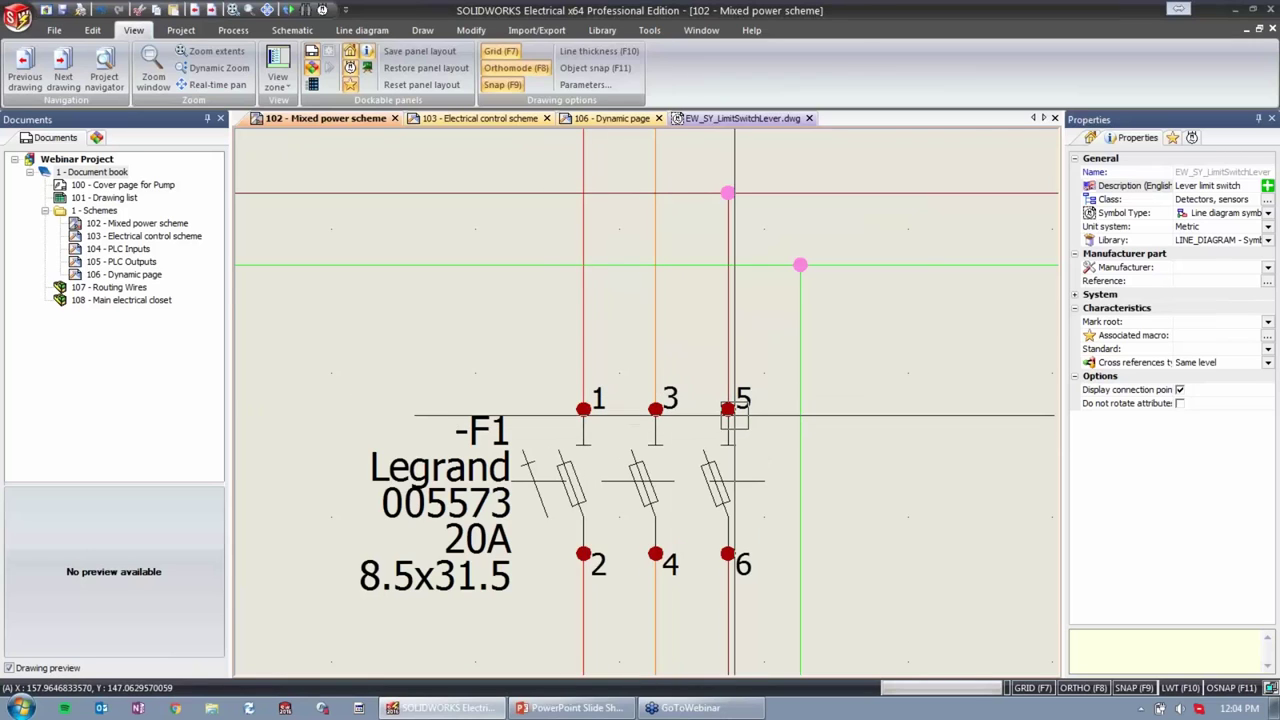
scroll(760, 250, down, 2)
middle_drag(760, 234, 690, 612)
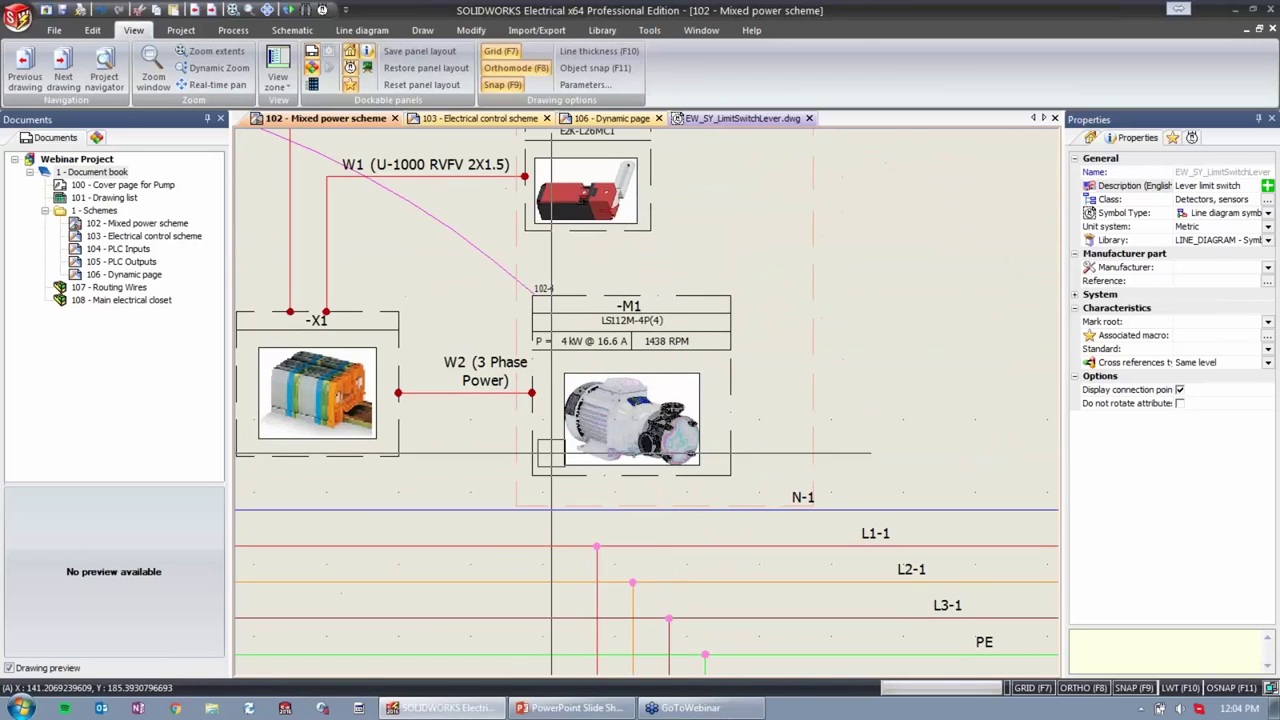
scroll(552, 345, up, 2)
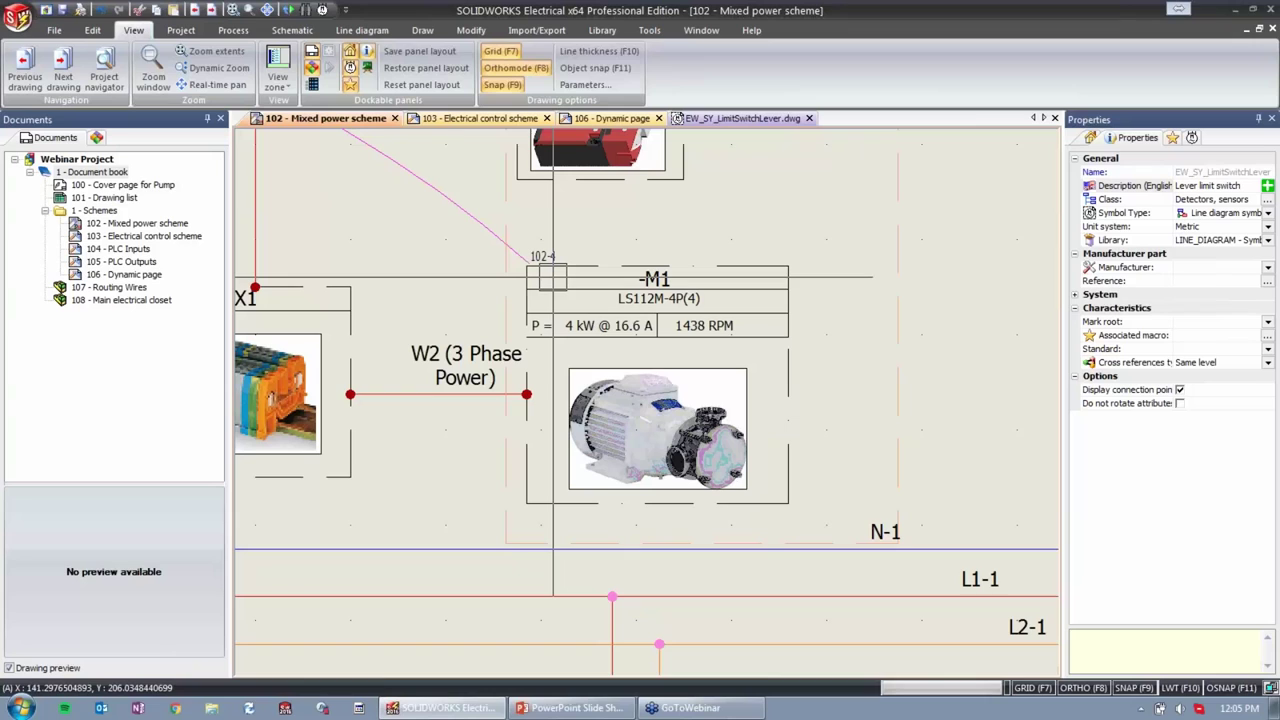
scroll(552, 276, down, 1)
middle_drag(552, 276, 579, 511)
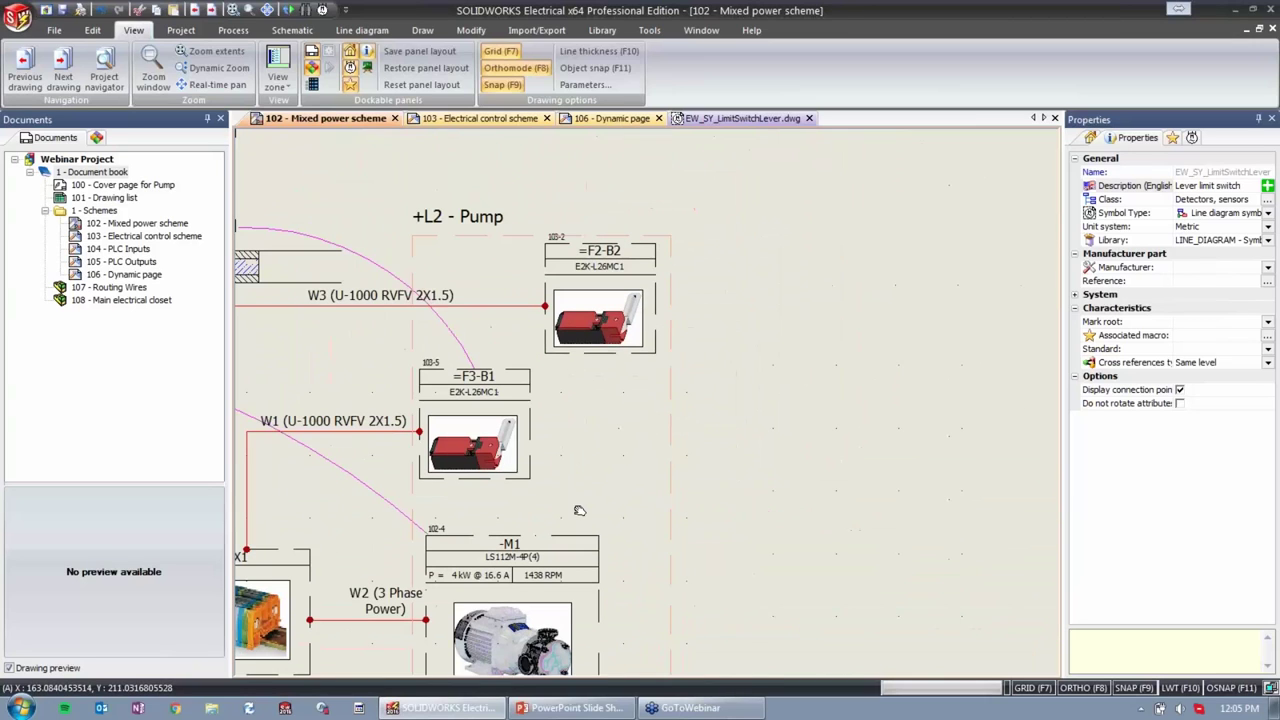
Insert the Webinar Level Sensor symbol beside the +L2 - Pump outline, with its connection outline added automatically.
click(1191, 139)
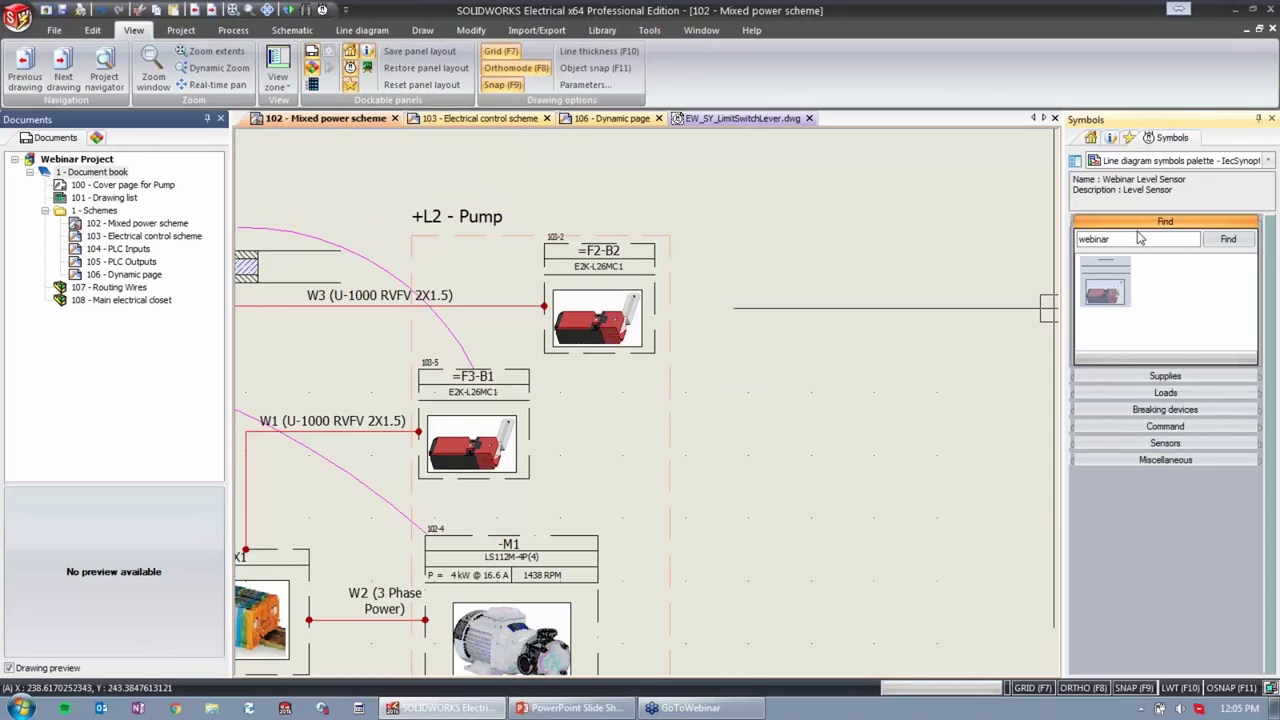
click(1105, 290)
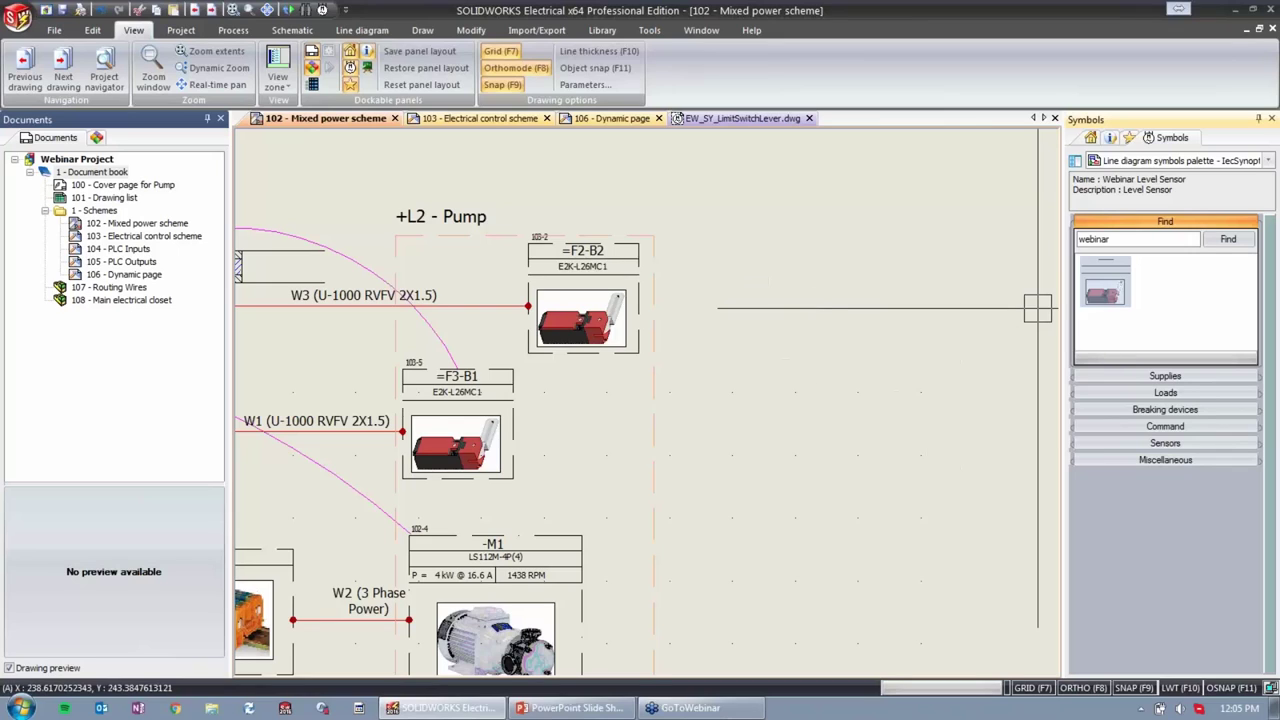
click(748, 298)
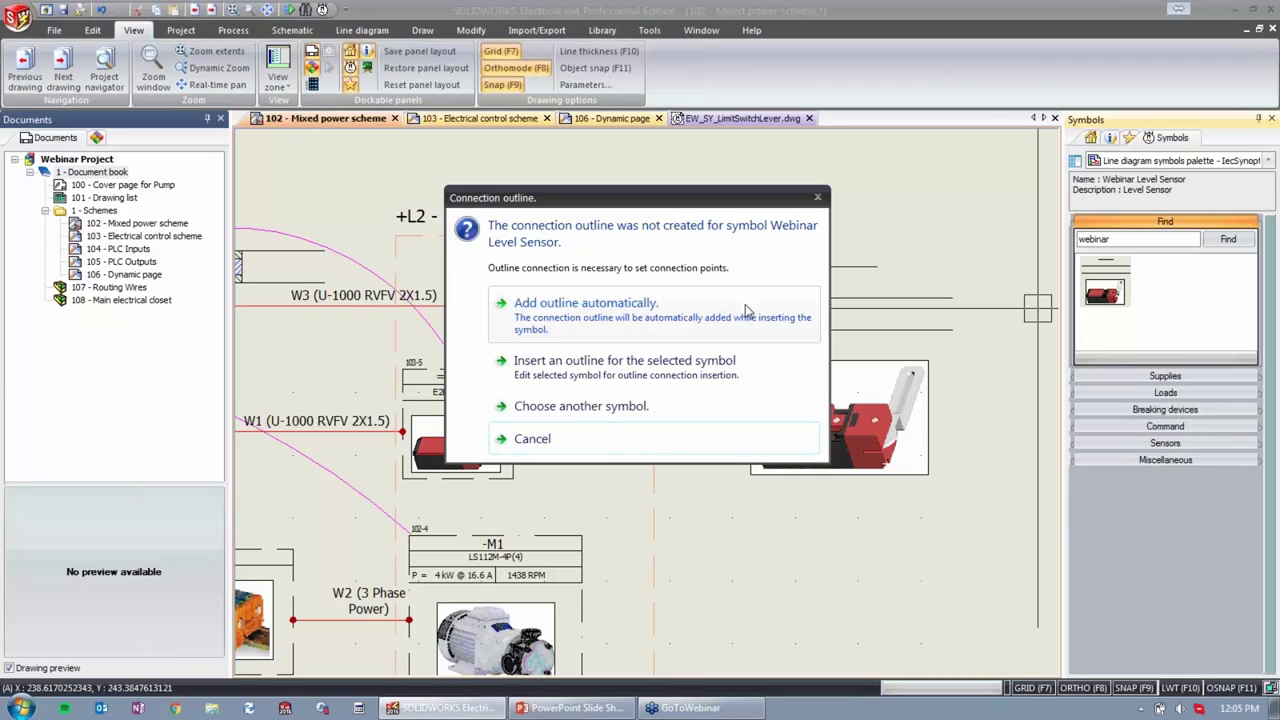
click(635, 318)
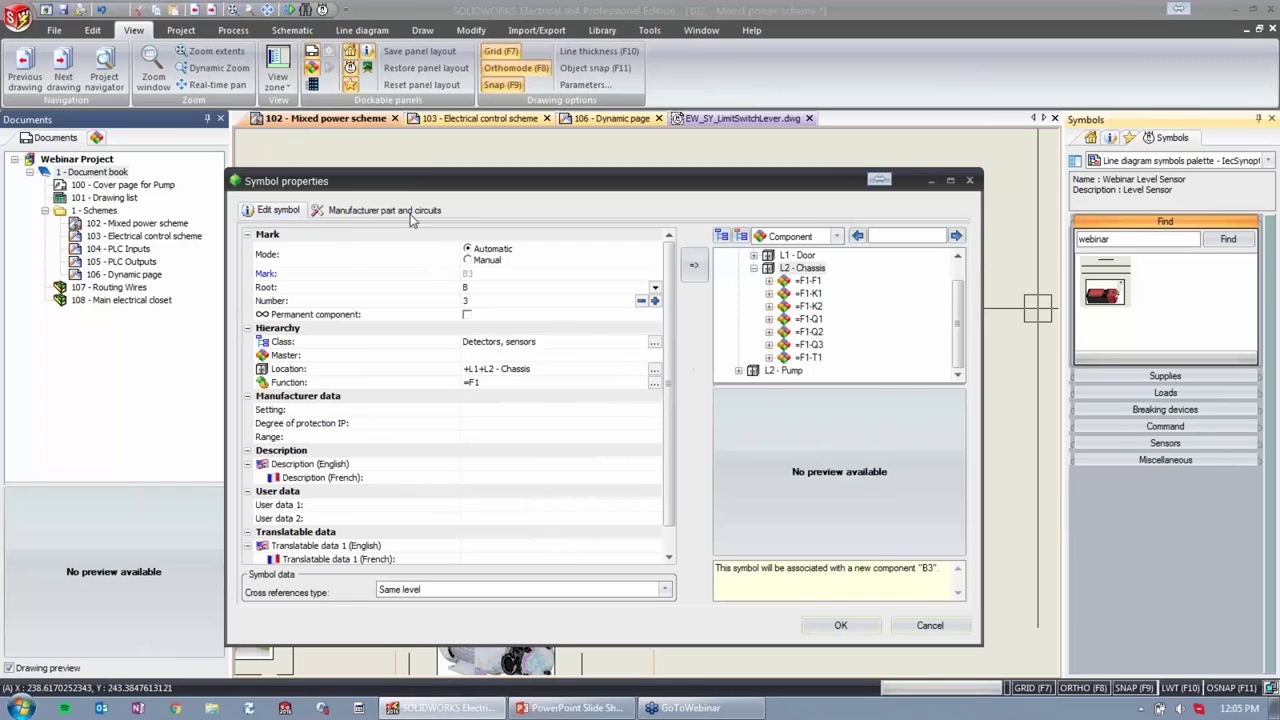
Assign the Moeller manufacturer part 019711 to the new level sensor and accept its symbol properties.
click(410, 212)
click(283, 246)
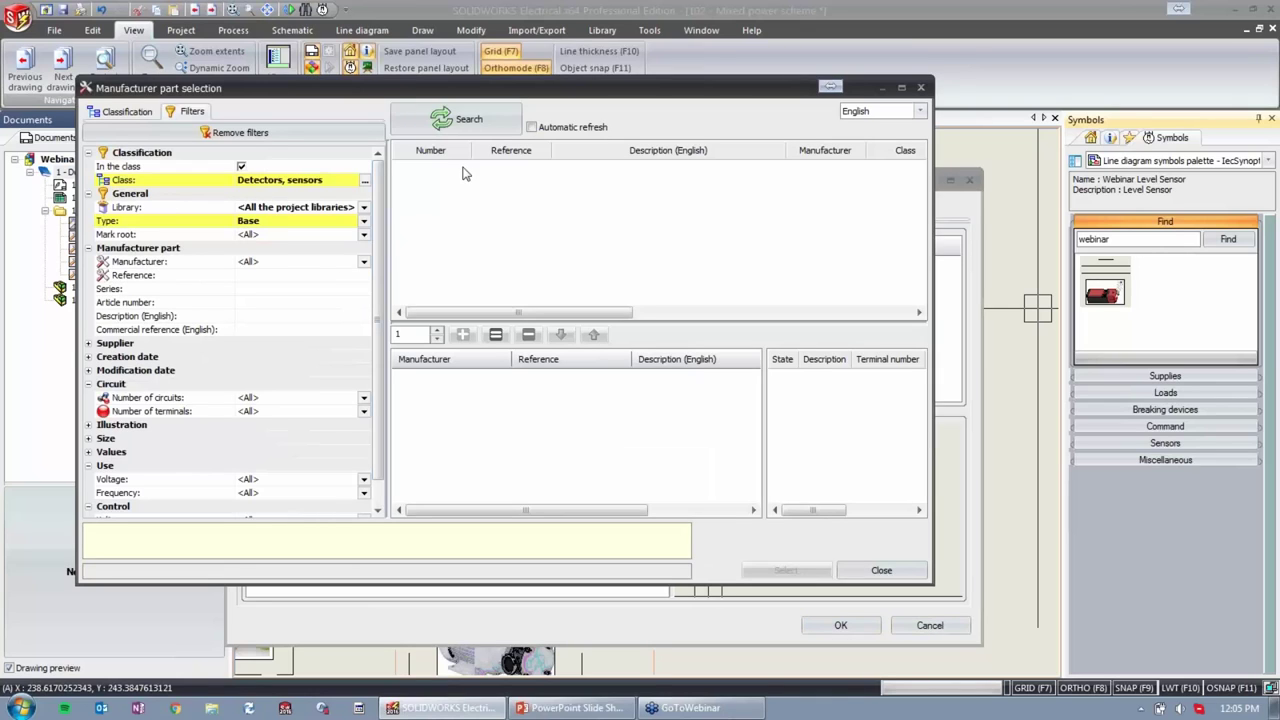
click(472, 128)
click(488, 193)
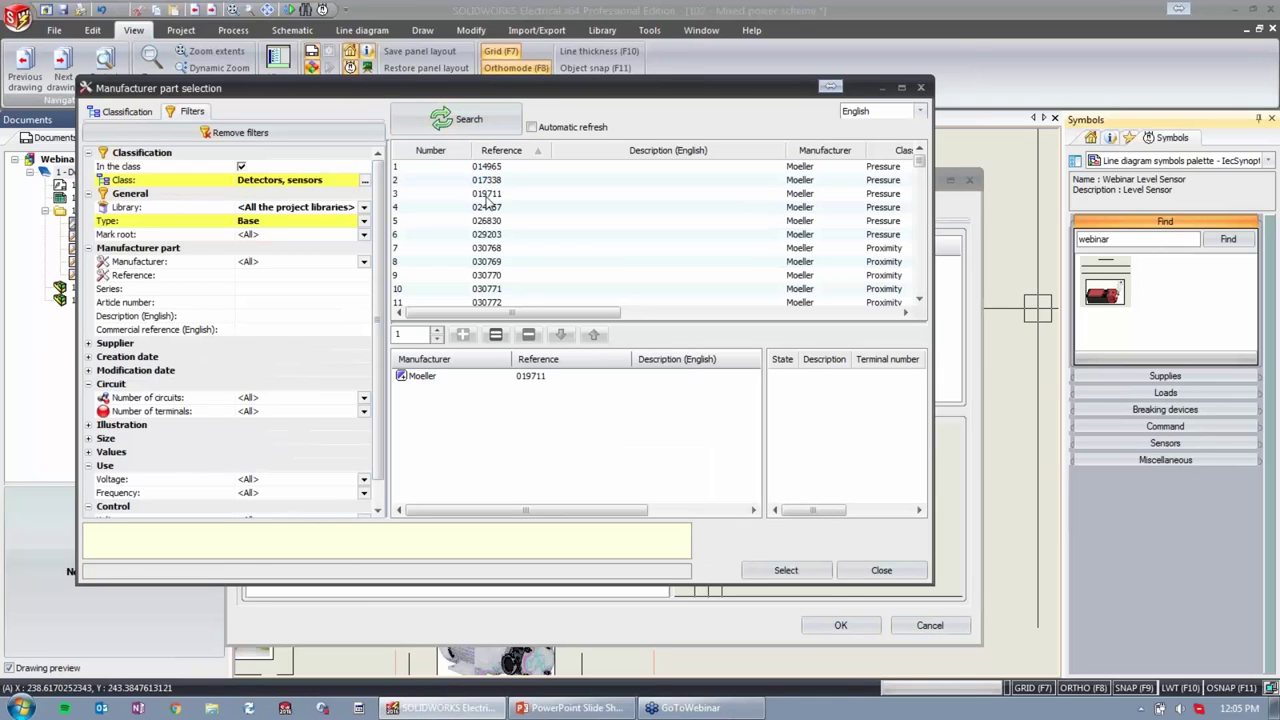
click(786, 570)
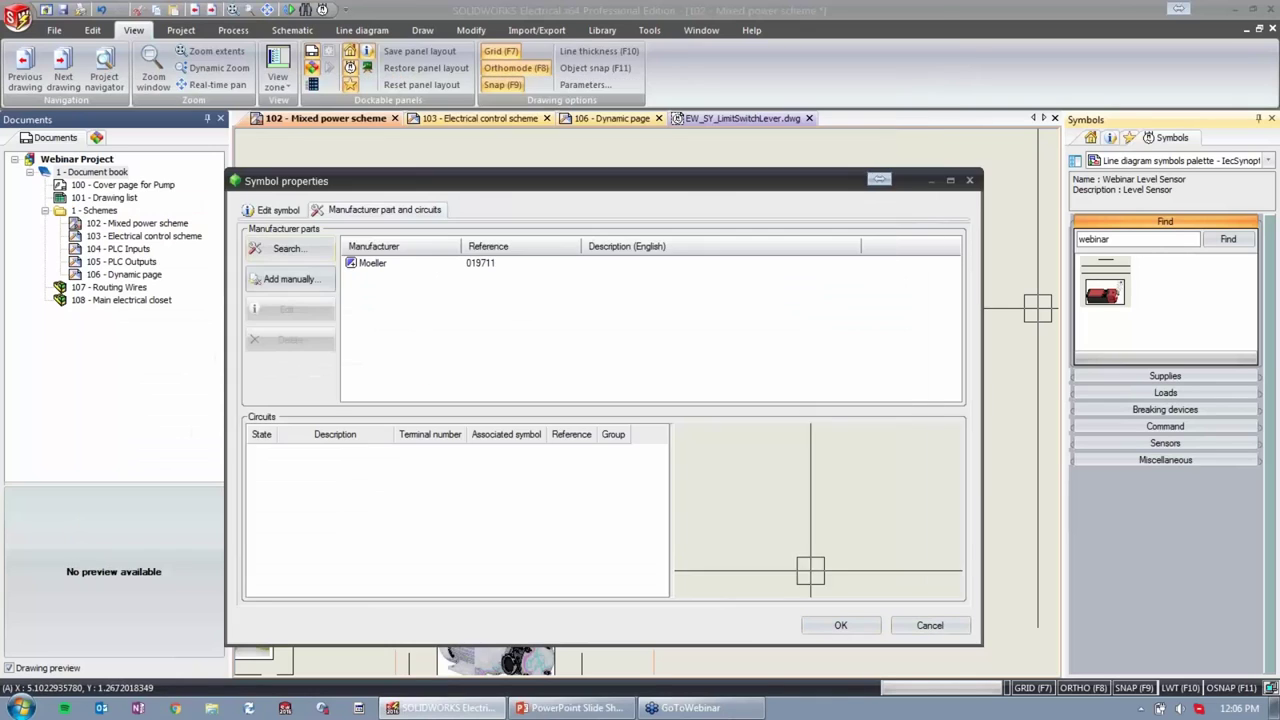
click(840, 625)
Draw a red continuous cable in style F01 from the -B3 sensor to the facing edge of =F2-B2.
scroll(895, 320, up, 2)
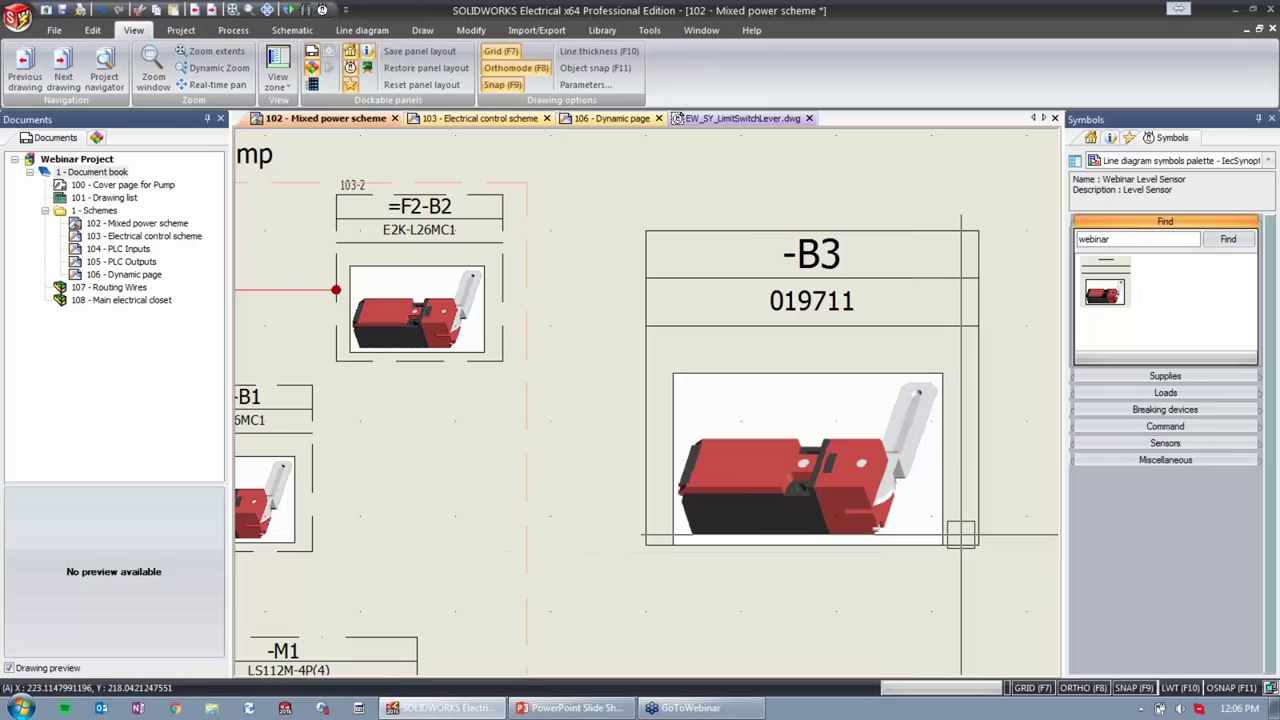
scroll(638, 400, down, 3)
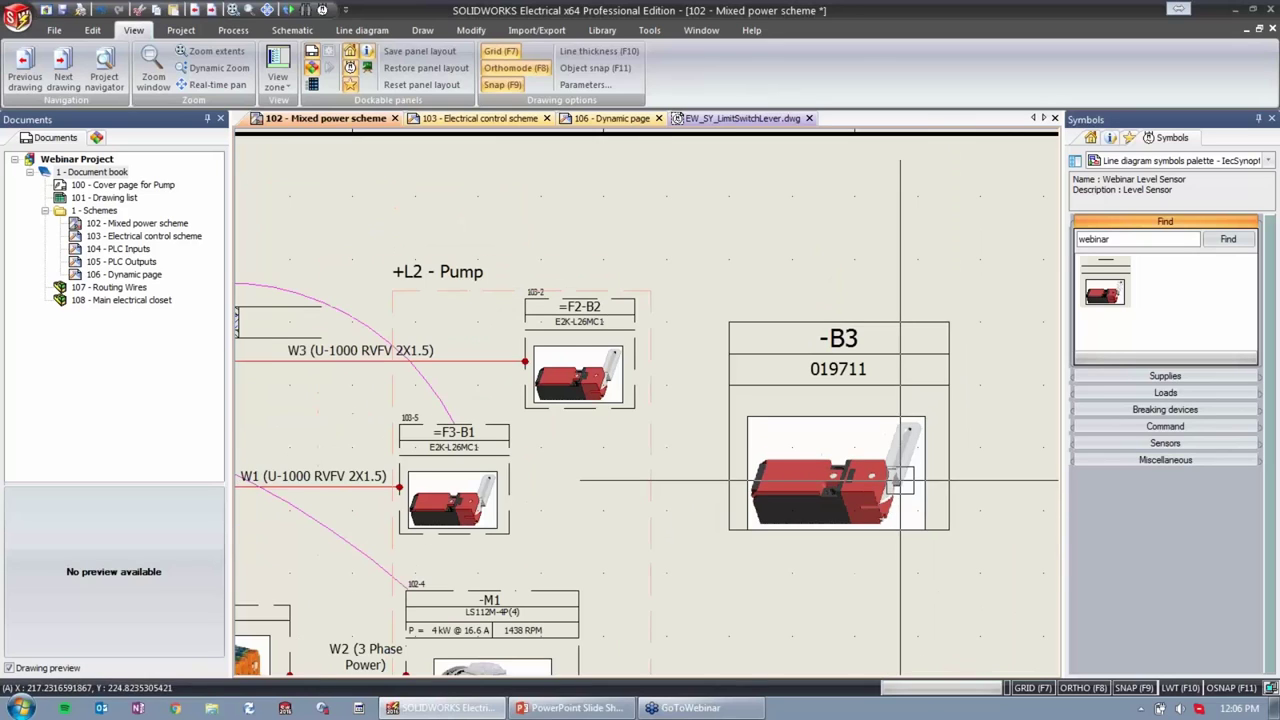
click(362, 30)
click(168, 76)
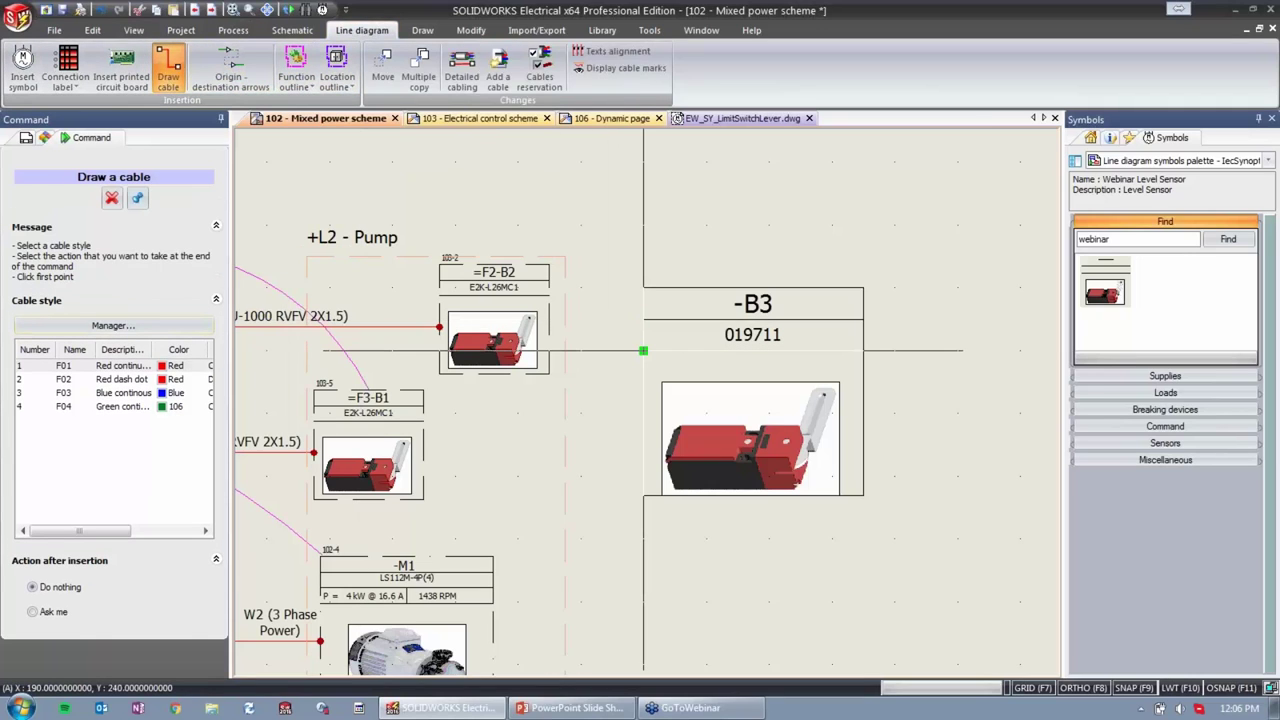
click(643, 350)
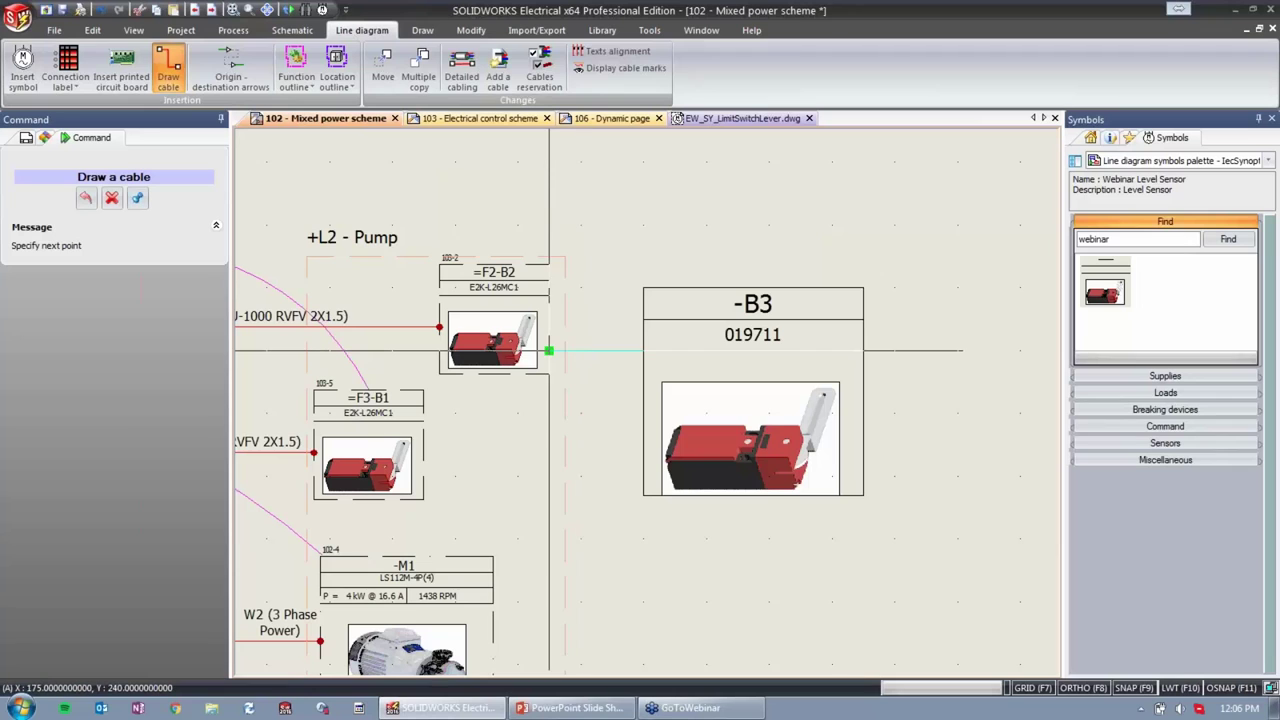
click(549, 350)
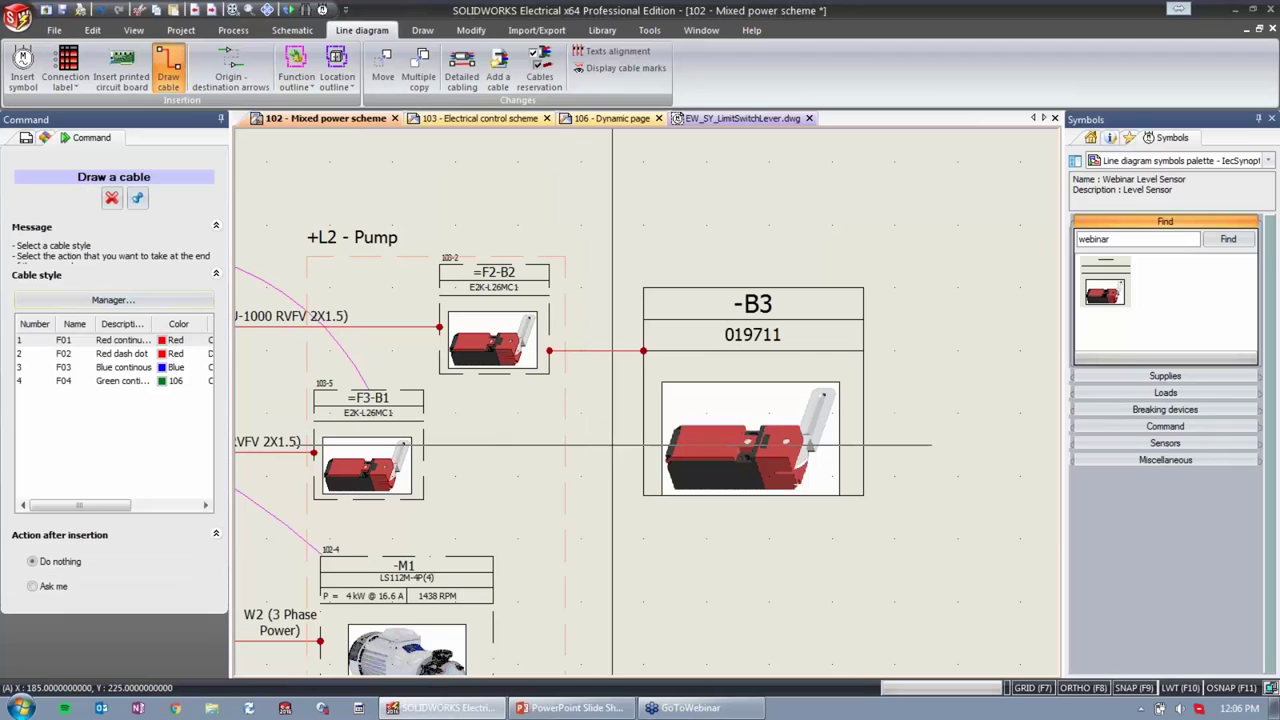
click(113, 199)
Place another Webinar Level Sensor below -B3 and choose to insert an outline for the selected symbol.
scroll(714, 380, up, 2)
scroll(800, 470, down, 3)
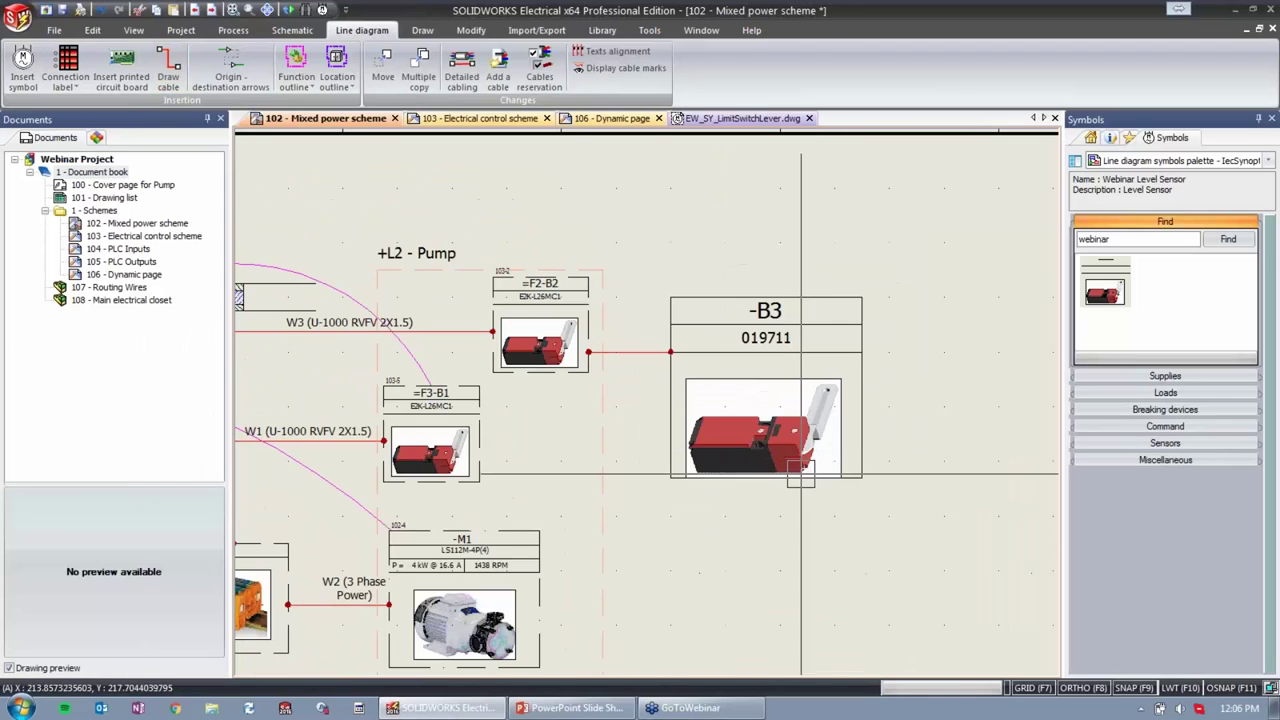
middle_drag(800, 474, 765, 350)
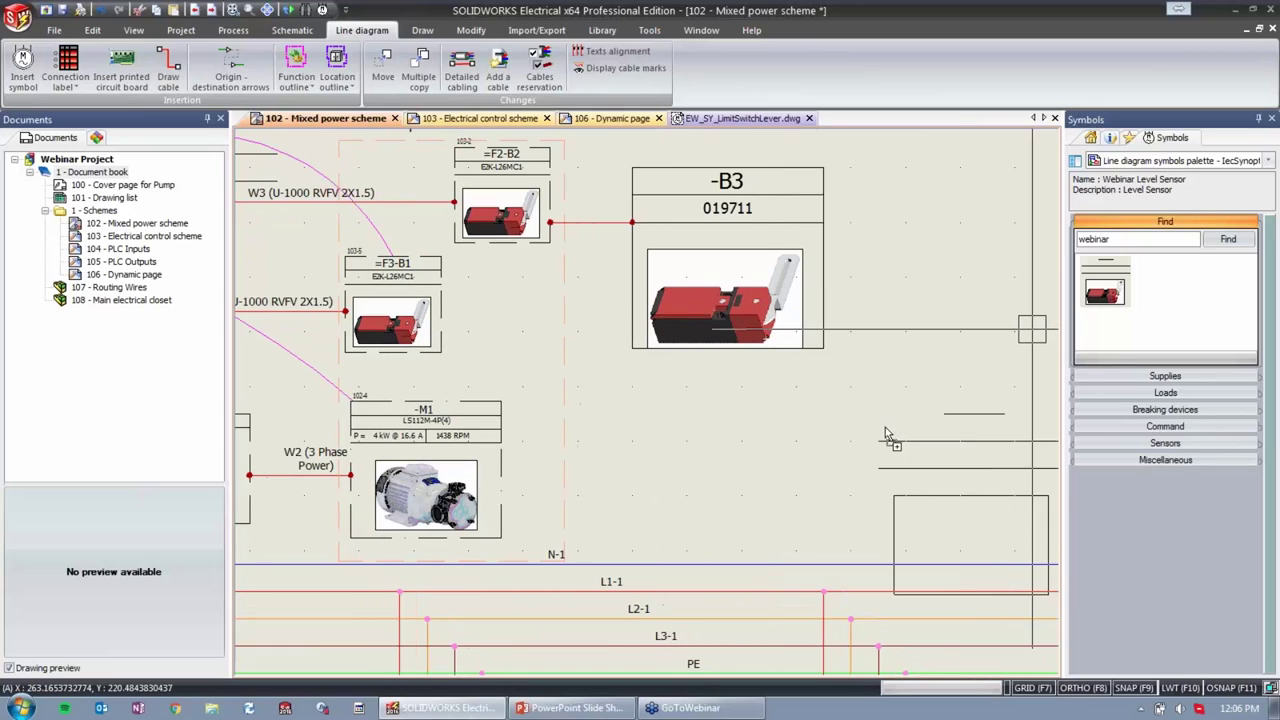
click(665, 384)
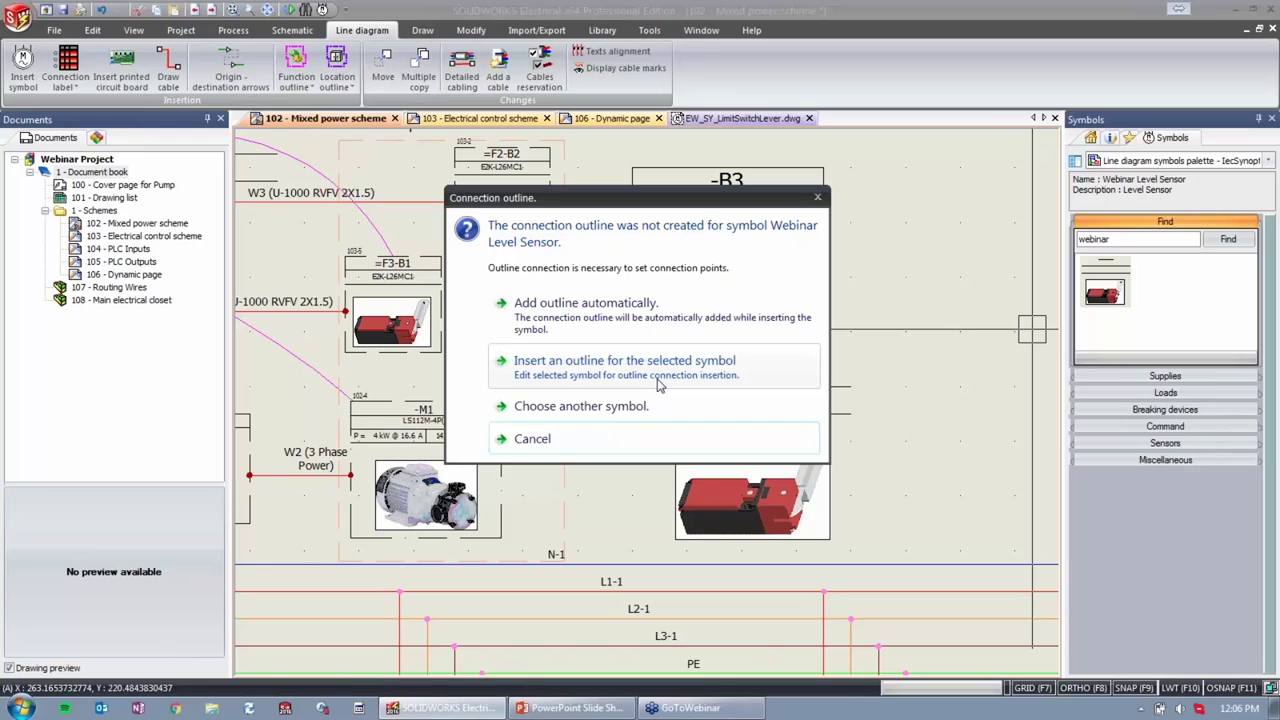
click(624, 366)
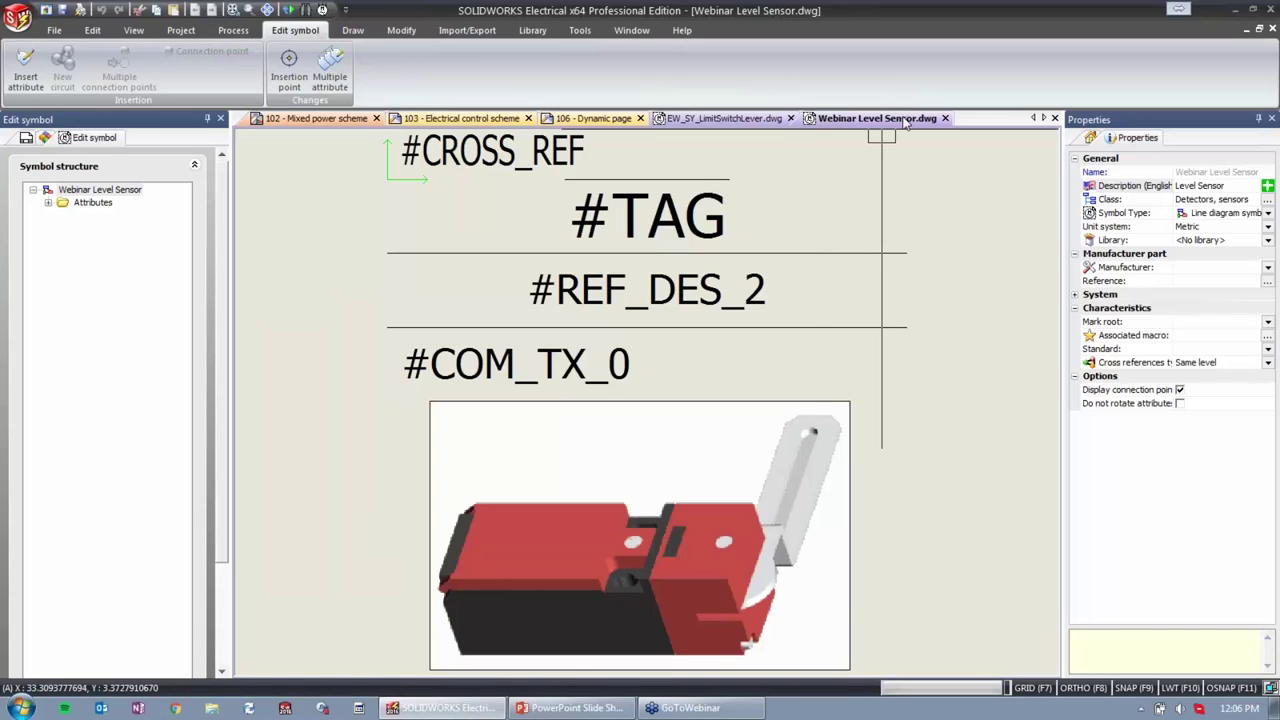
Draw a rectangle from the Webinar Level Sensor symbol's origin around its attribute rows and image, and save the symbol.
scroll(806, 377, down, 3)
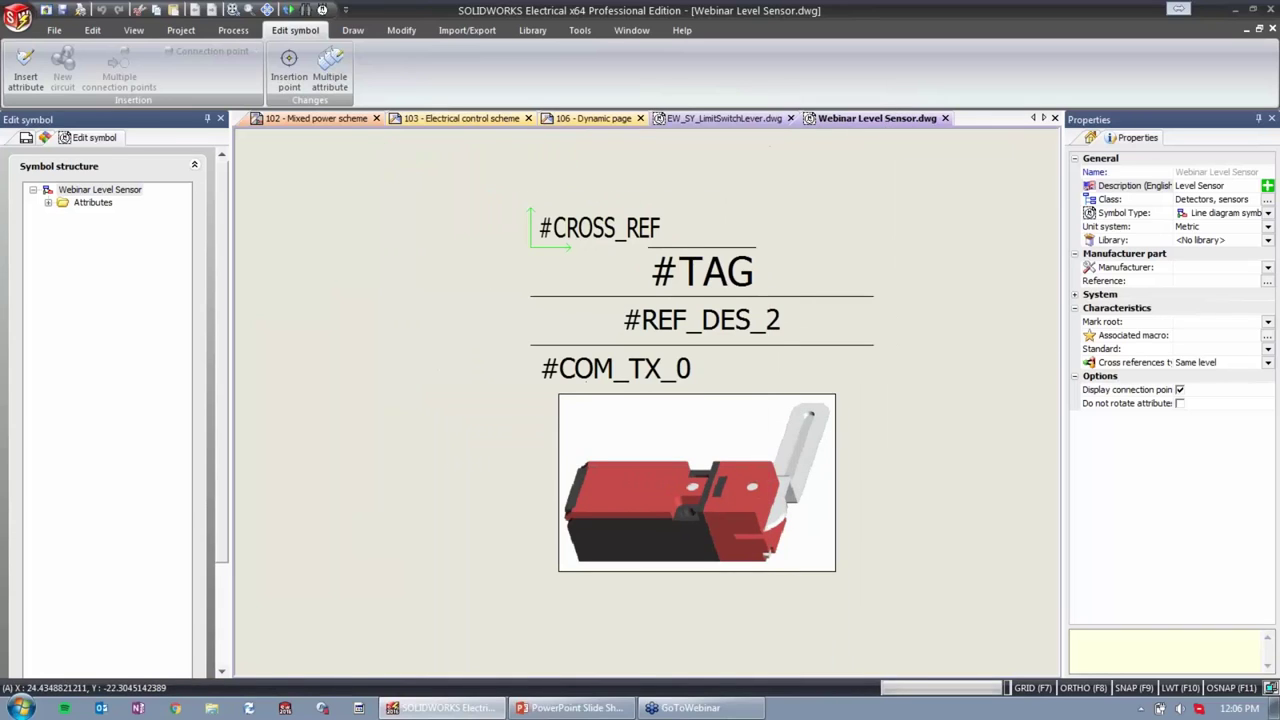
scroll(775, 433, down, 1)
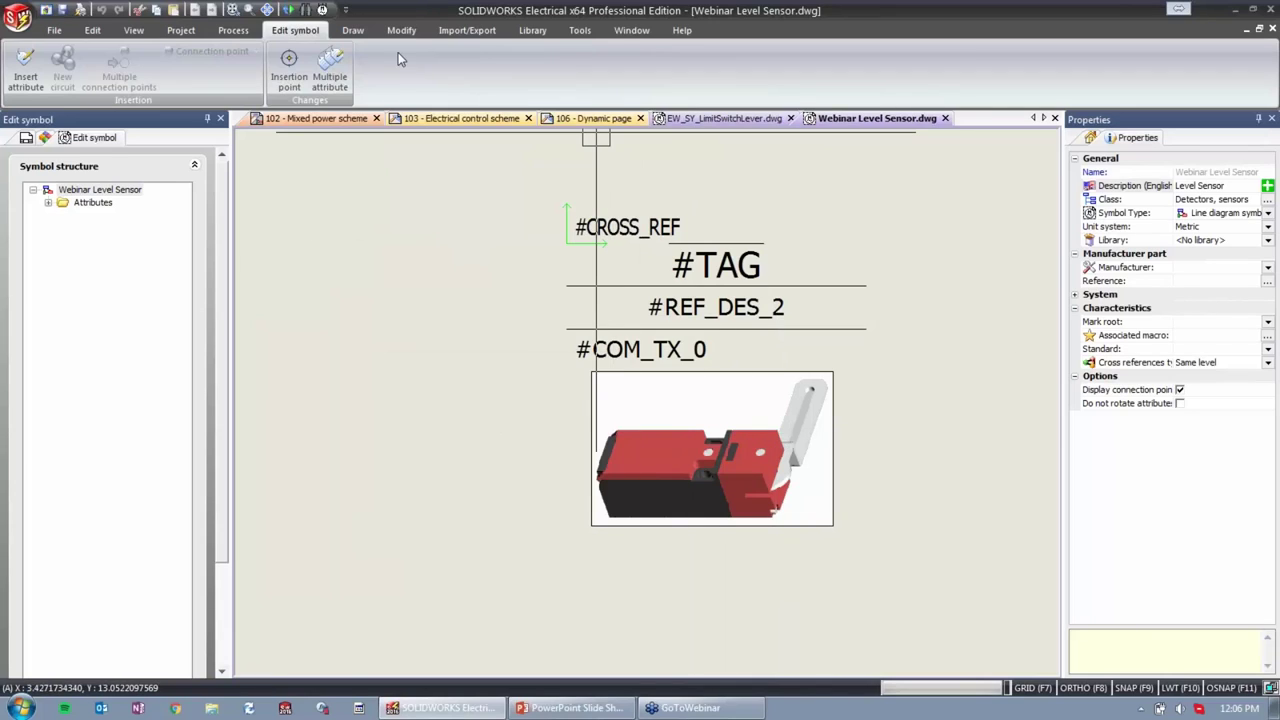
click(354, 31)
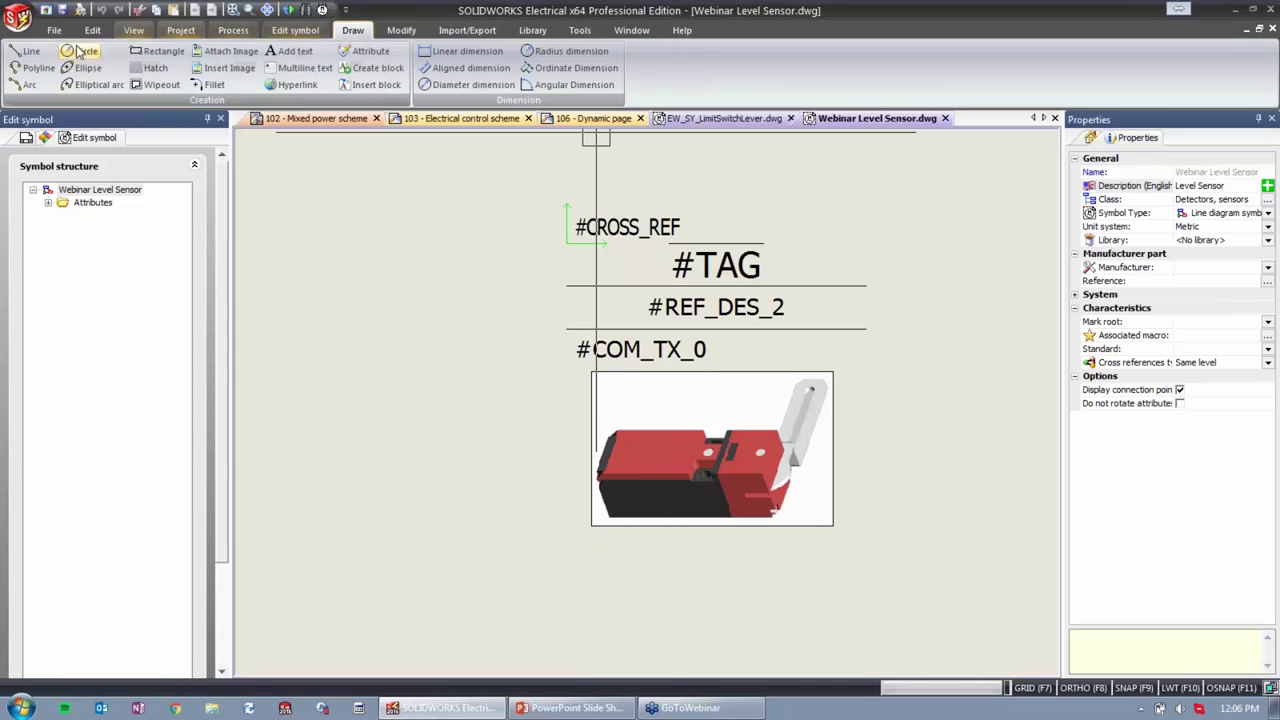
click(158, 52)
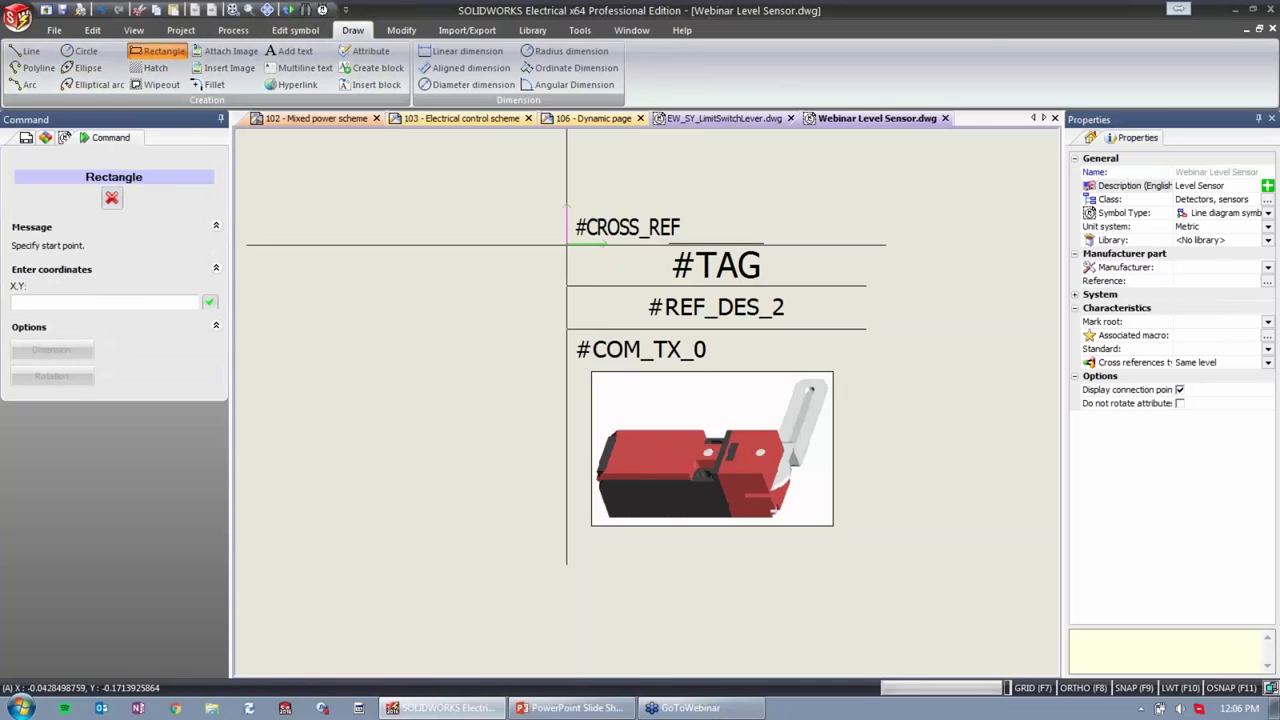
click(566, 243)
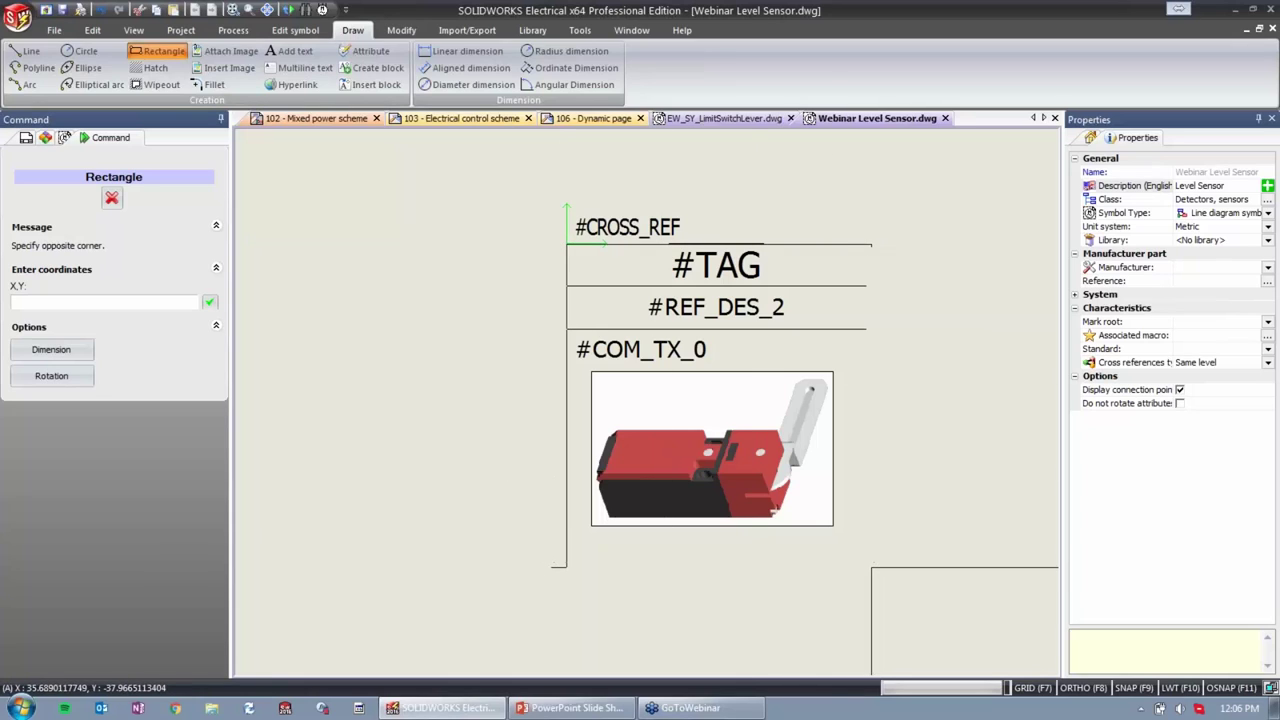
click(863, 561)
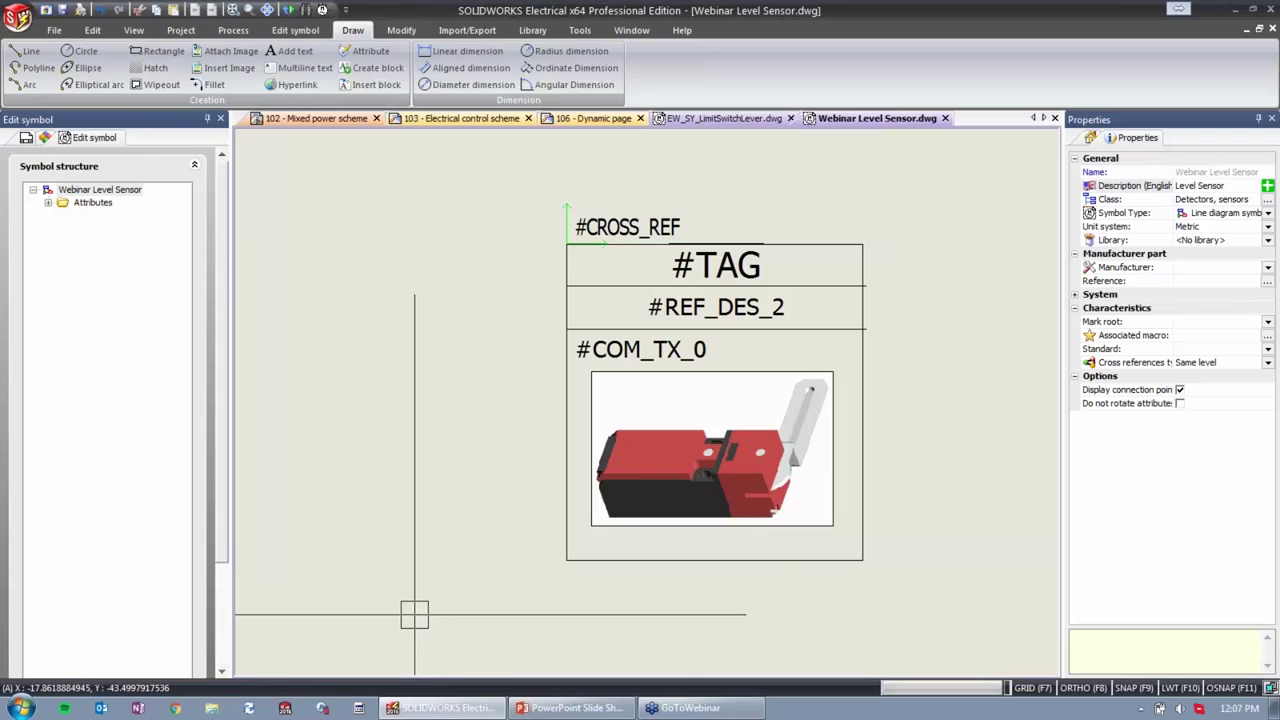
click(62, 10)
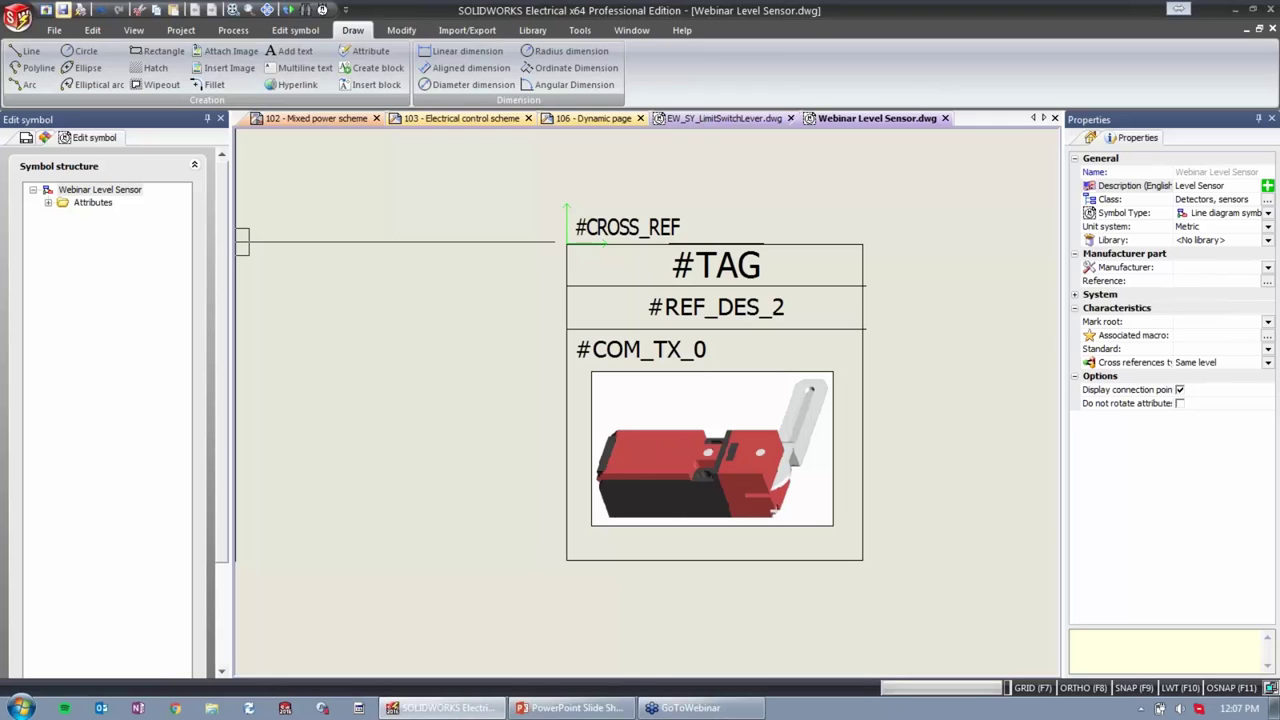
Return to the 102 - Mixed power scheme and insert another Webinar Level Sensor symbol beside -B3.
click(318, 118)
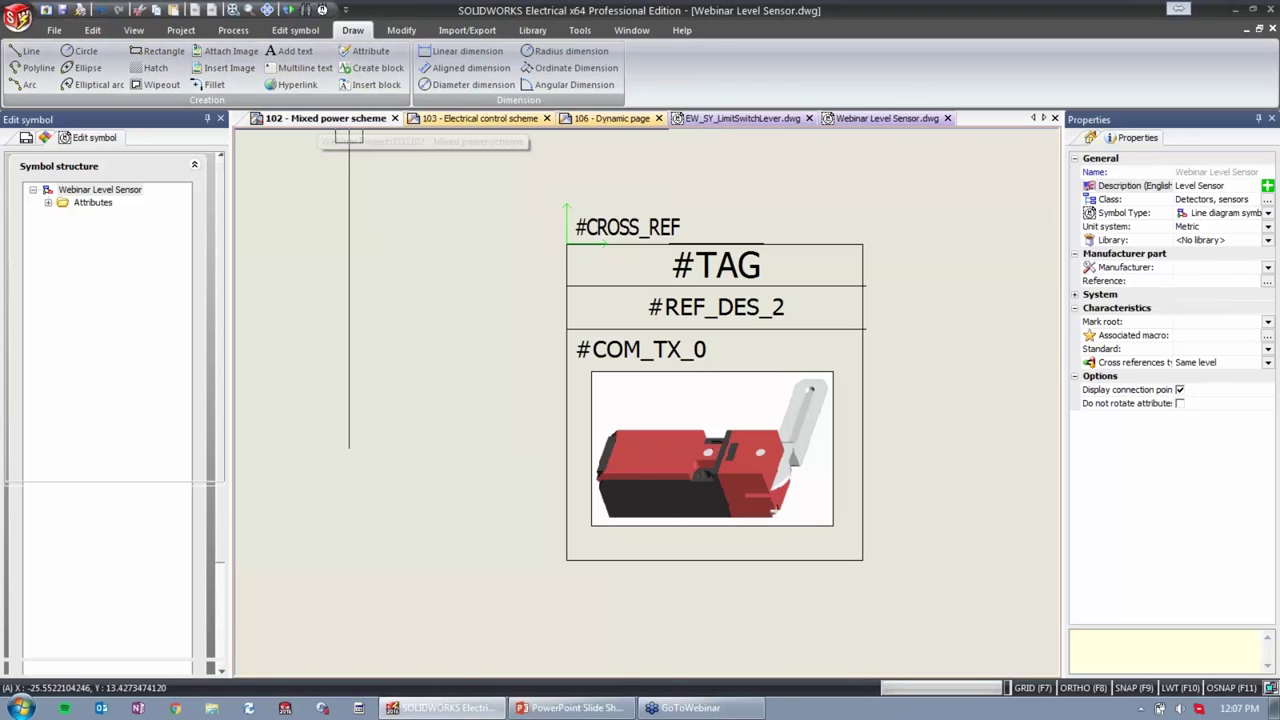
scroll(620, 300, down, 1)
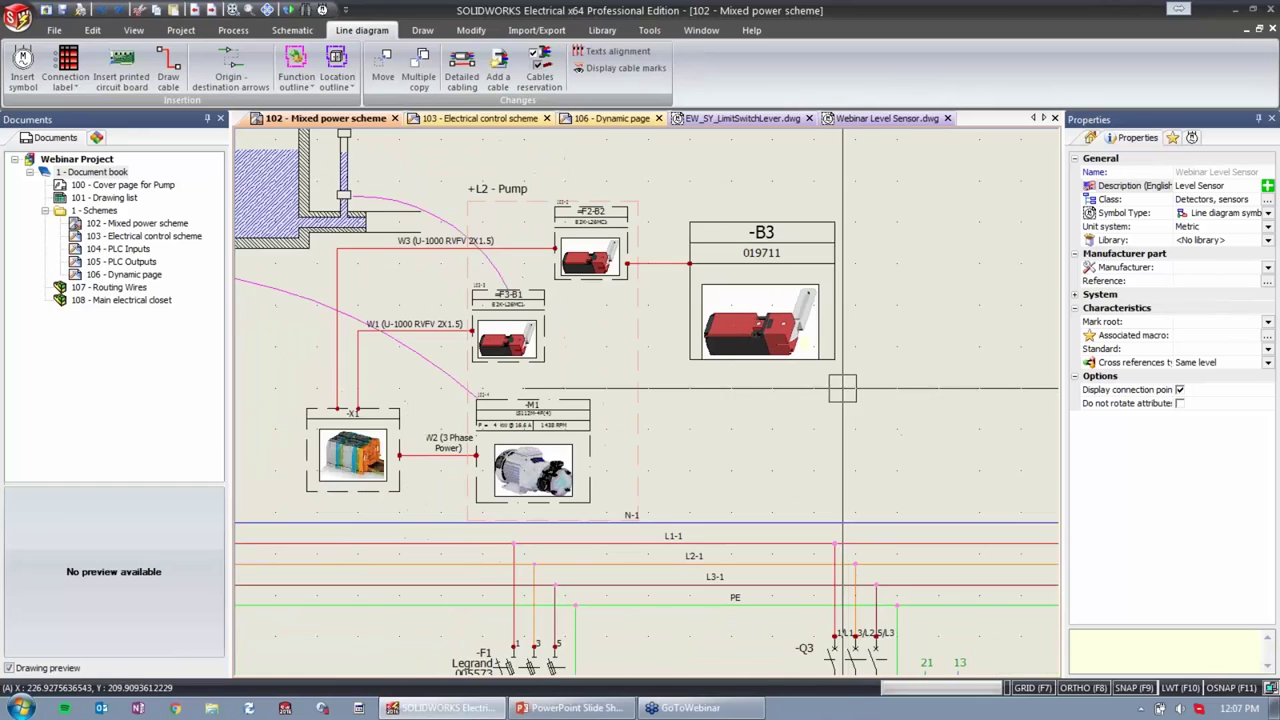
scroll(620, 300, down, 1)
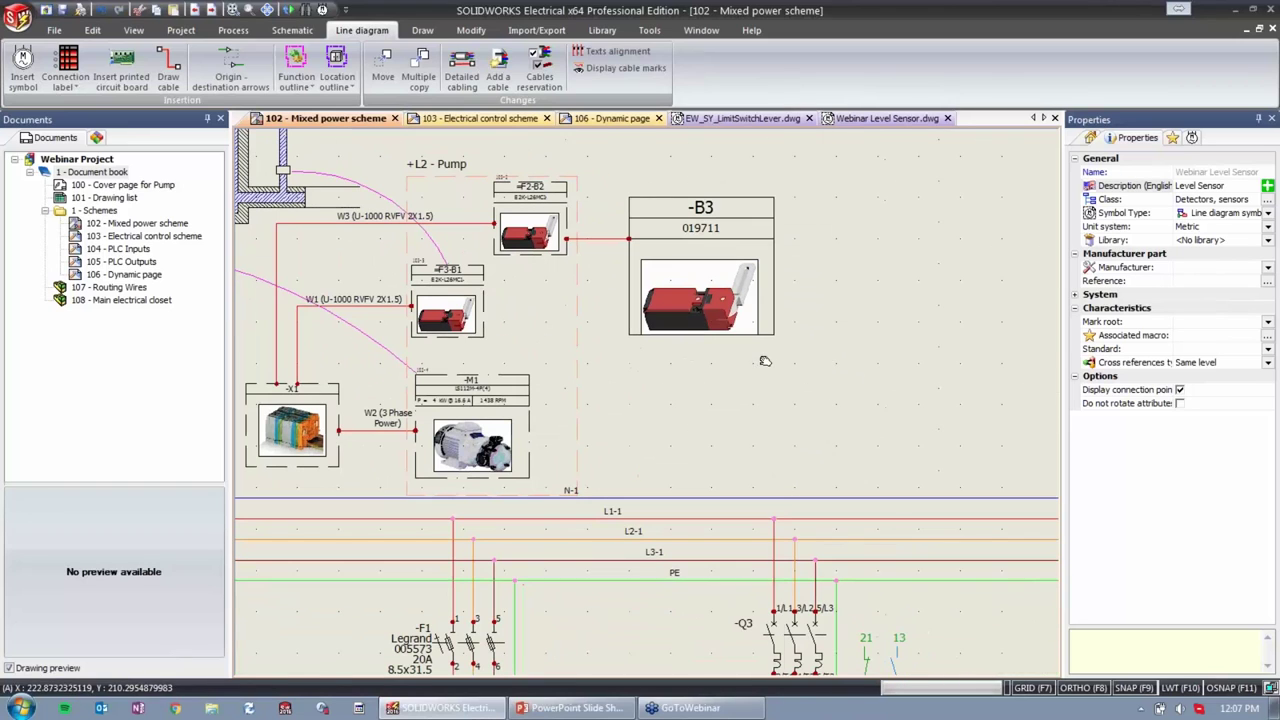
click(1191, 138)
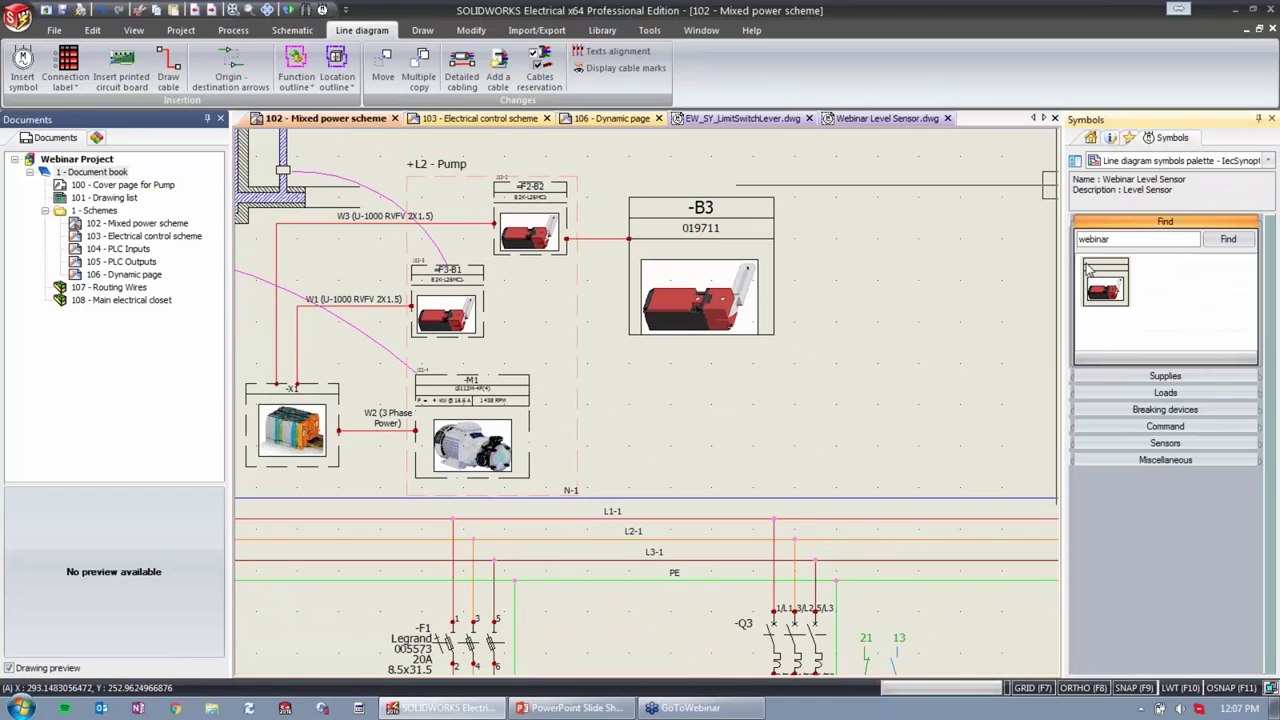
click(1106, 287)
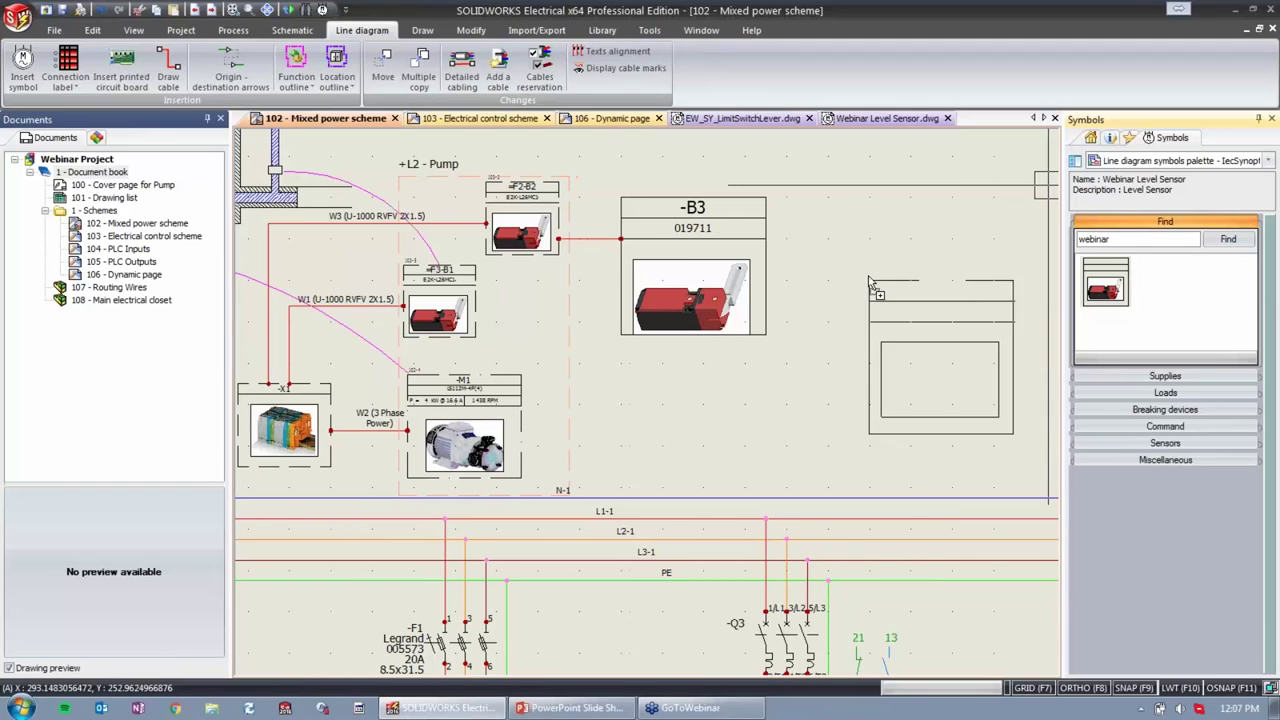
click(920, 335)
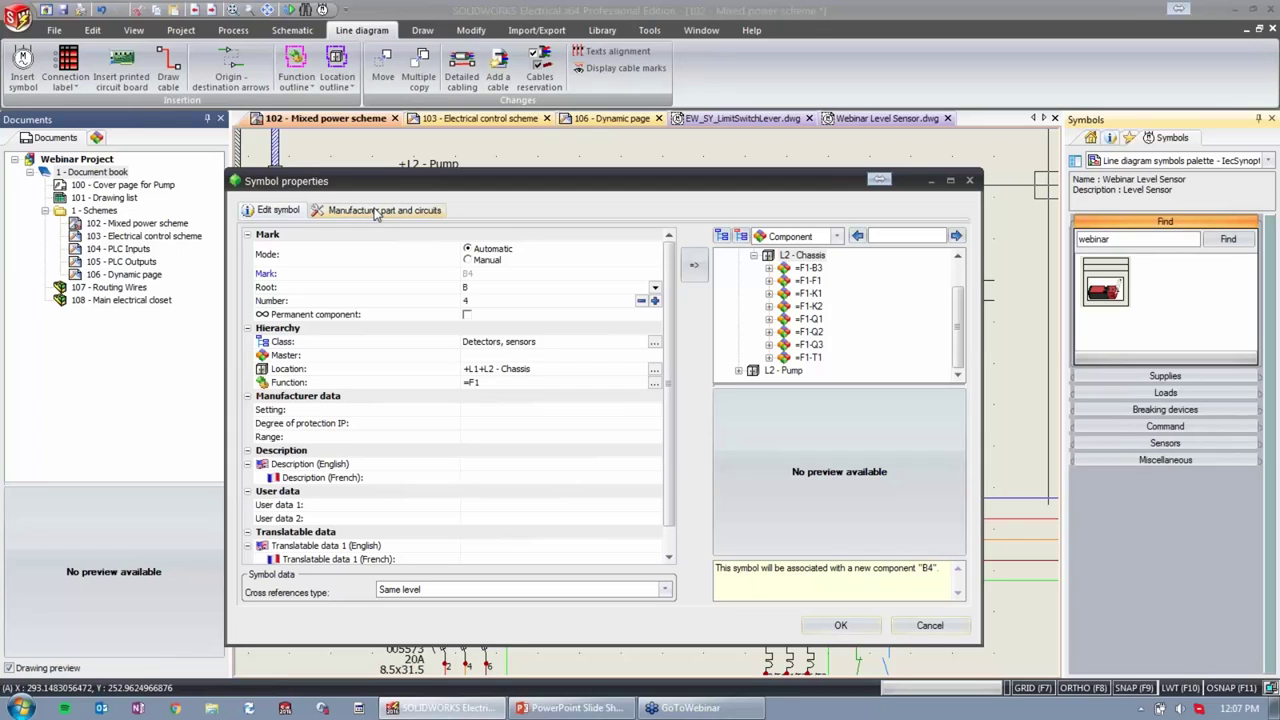
Set User data 1 of the new level sensor to "spare sensor" and accept its symbol properties.
click(506, 507)
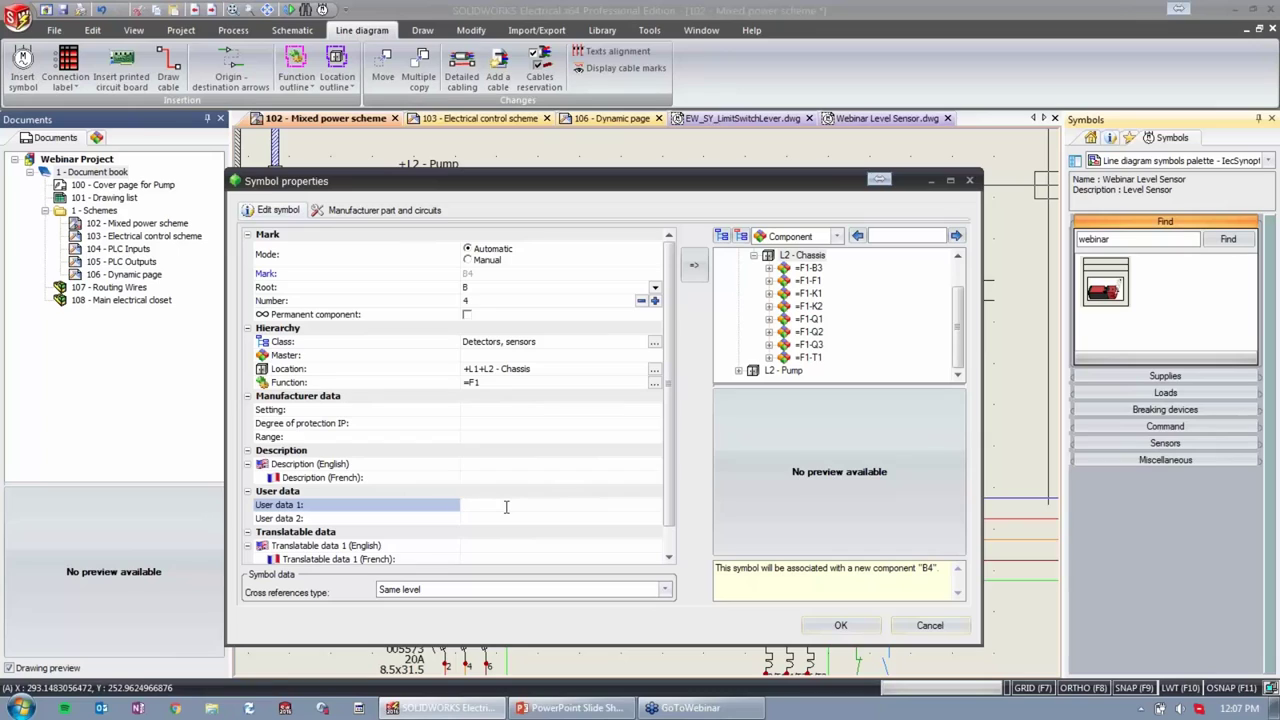
text(spare sensor)
click(840, 625)
scroll(842, 393, up, 5)
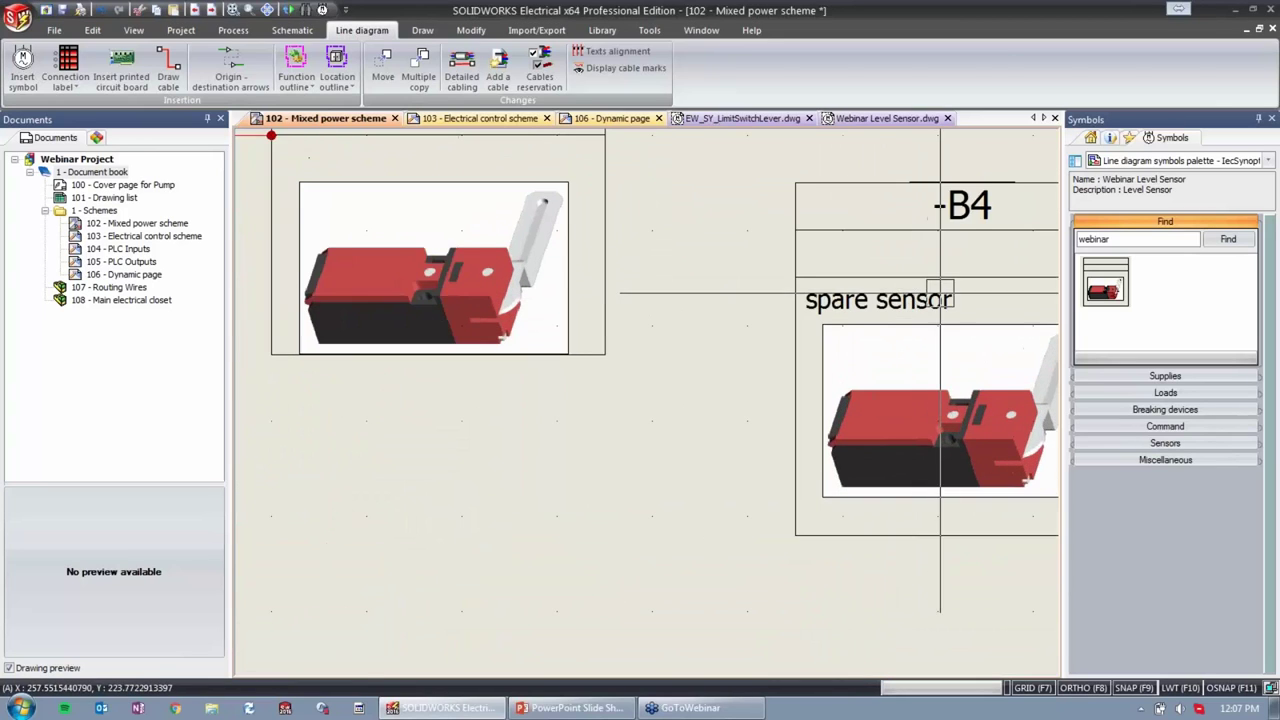
middle_drag(890, 298, 700, 323)
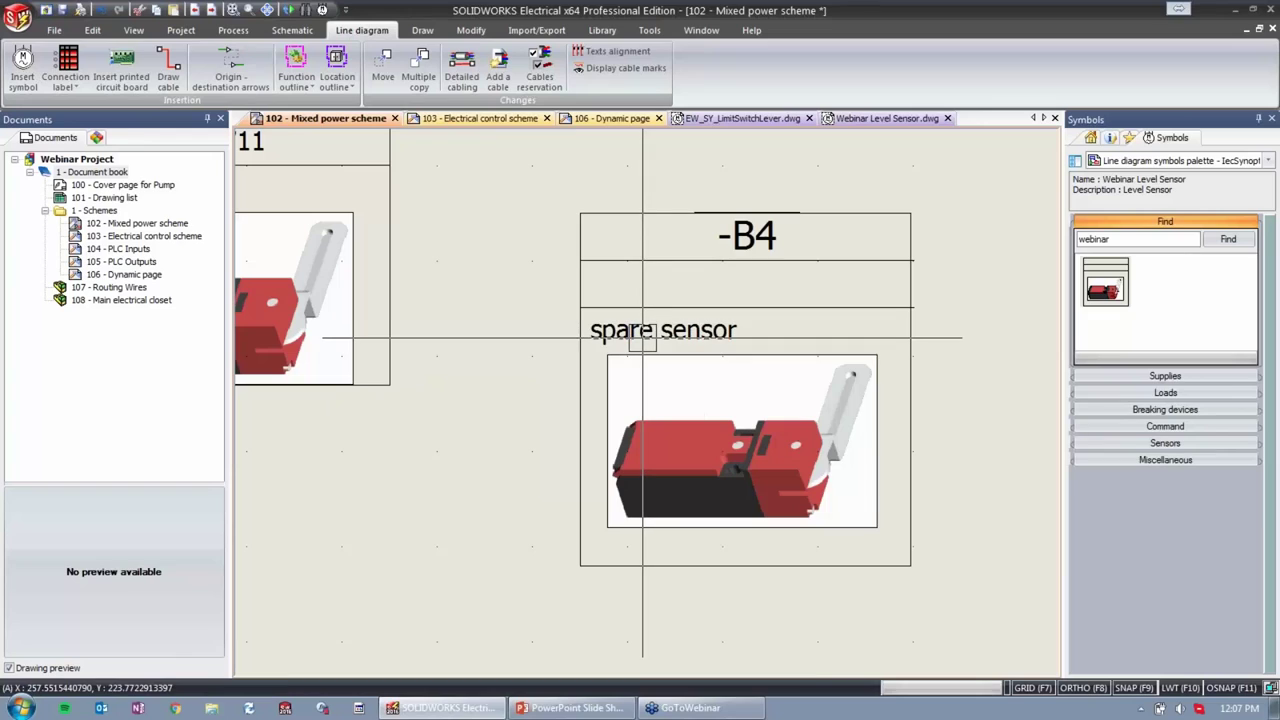
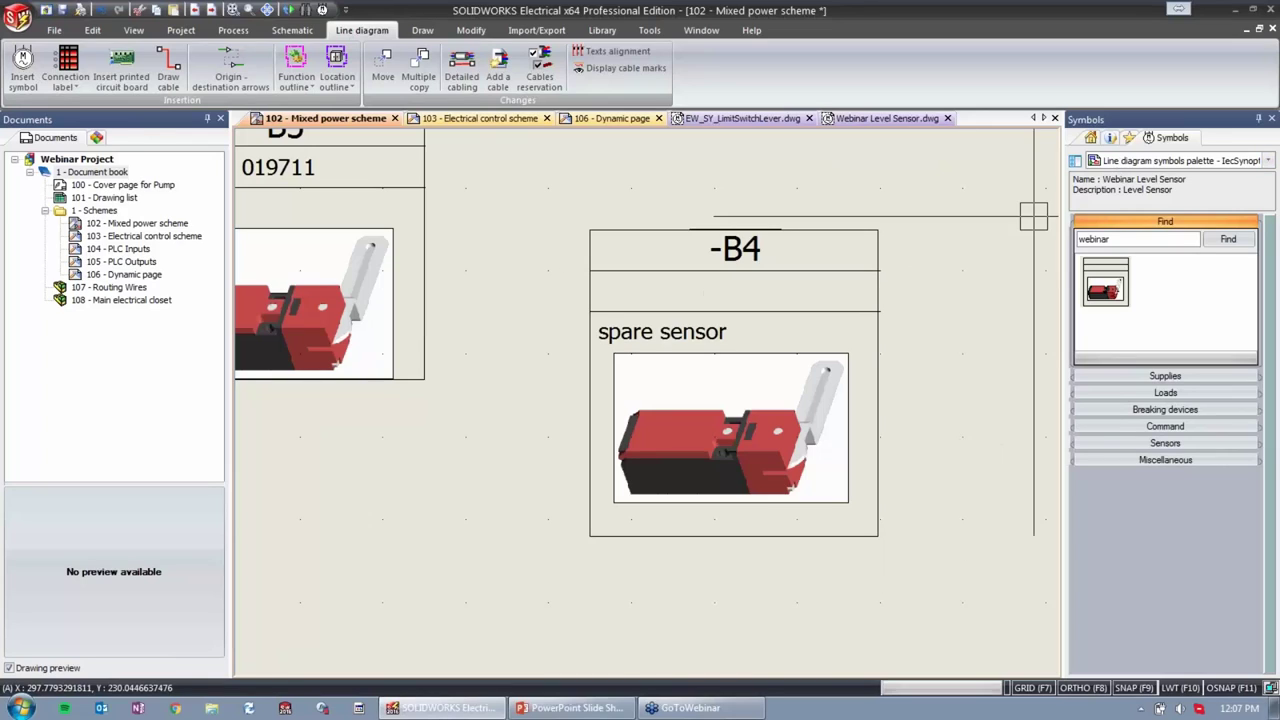
click(1155, 164)
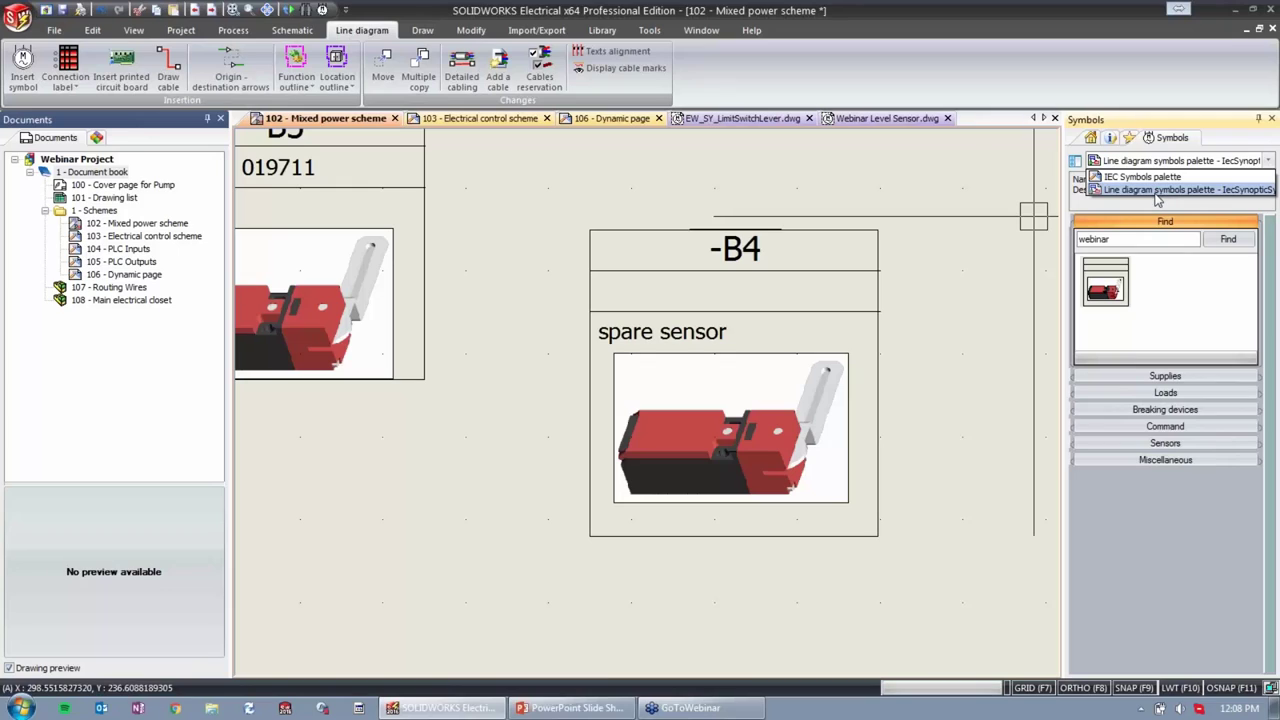
click(1114, 284)
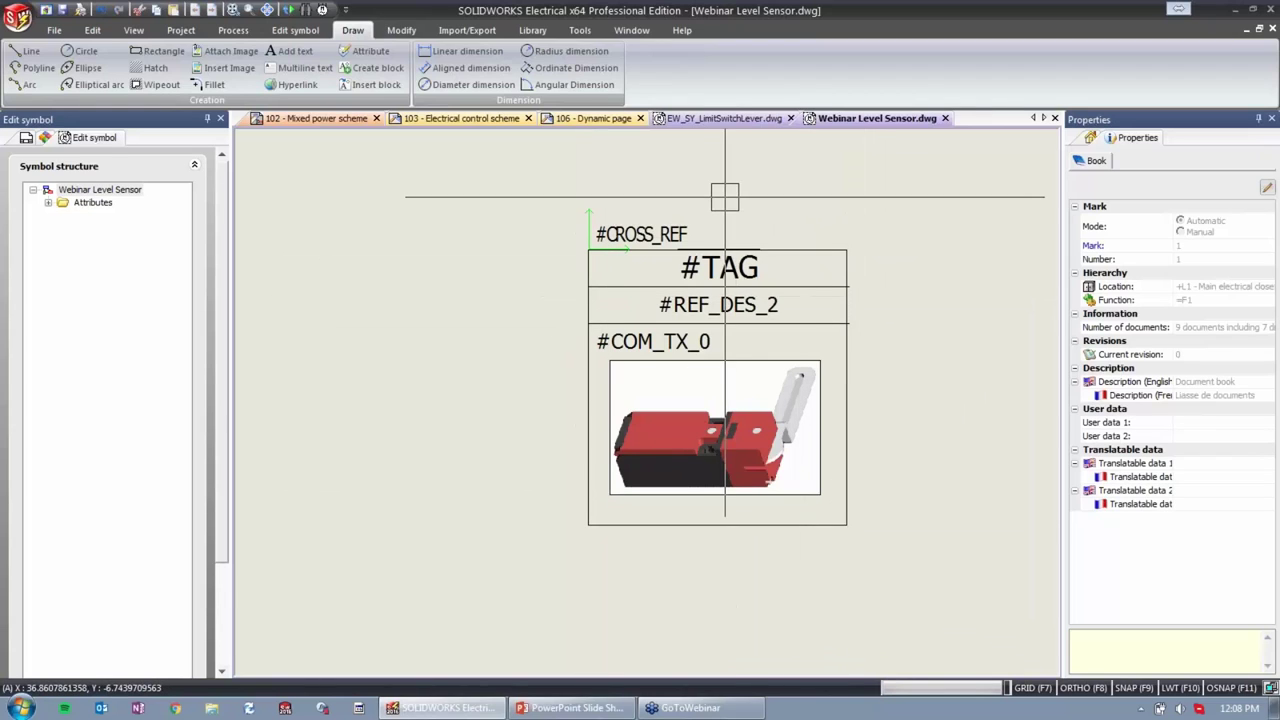
Switch to the PowerPoint slide show and advance to the slide on multi-line schematic symbols.
key(alt+Tab)
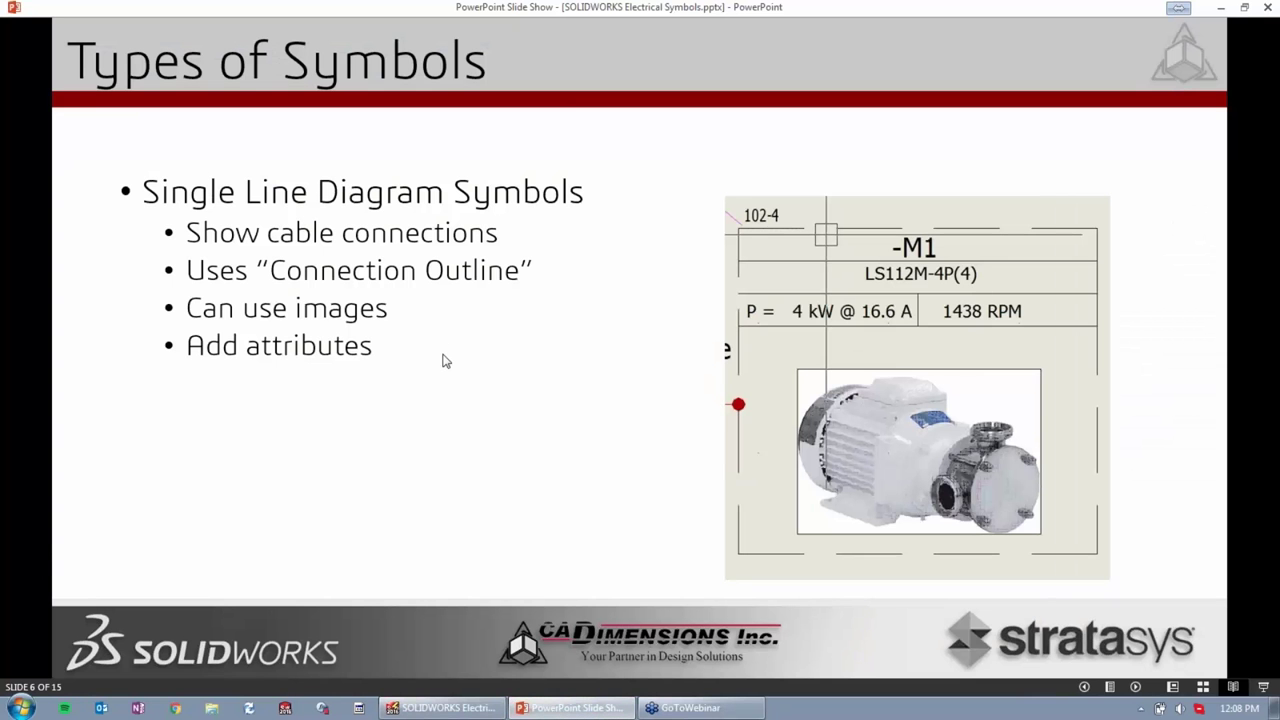
key(Right)
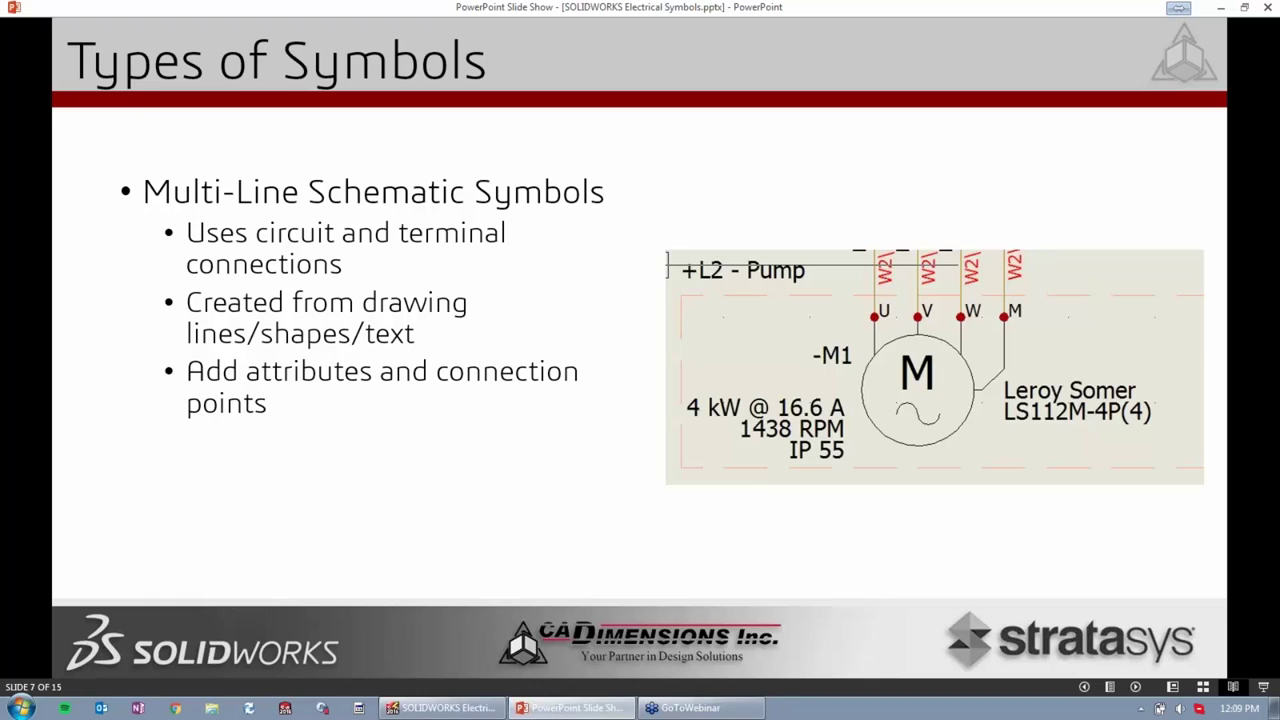
Switch back to SOLIDWORKS Electrical and bring up the 102 - Mixed power scheme.
click(461, 712)
scroll(518, 508, down, 4)
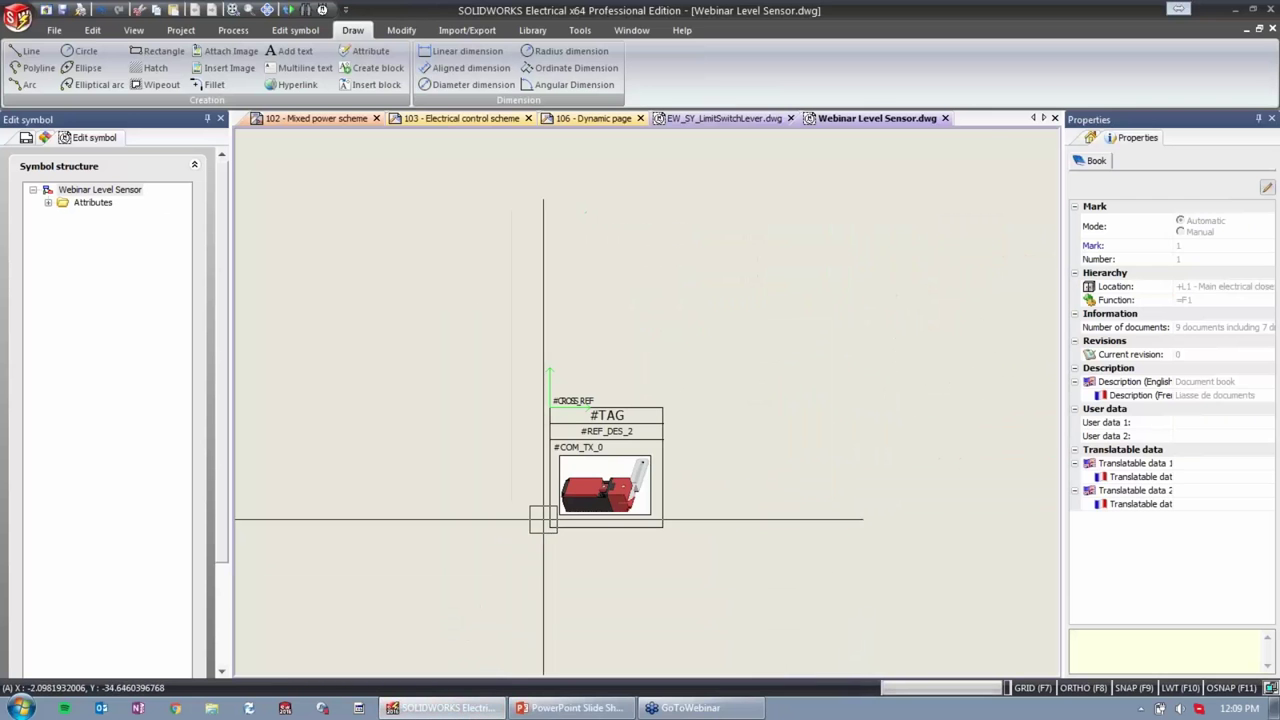
click(318, 118)
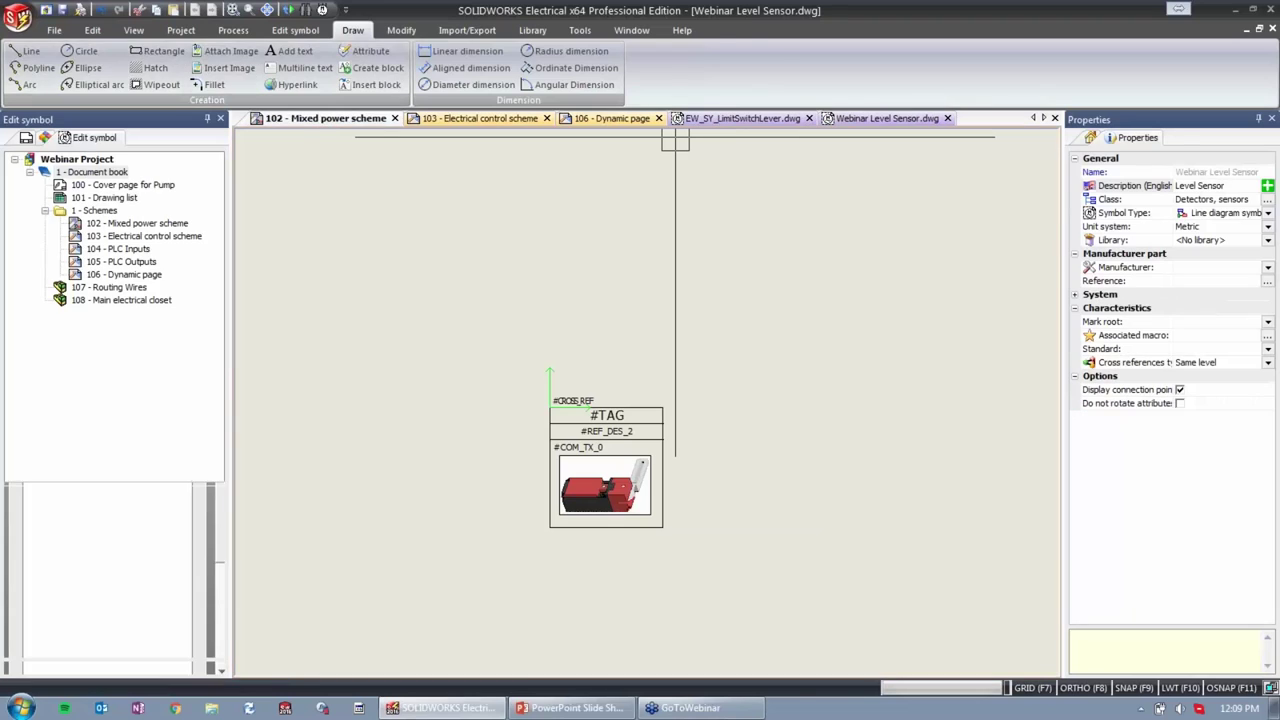
Open the library symbol of the three-pole fuse -F1 for editing from the mixed power scheme.
scroll(510, 337, down, 4)
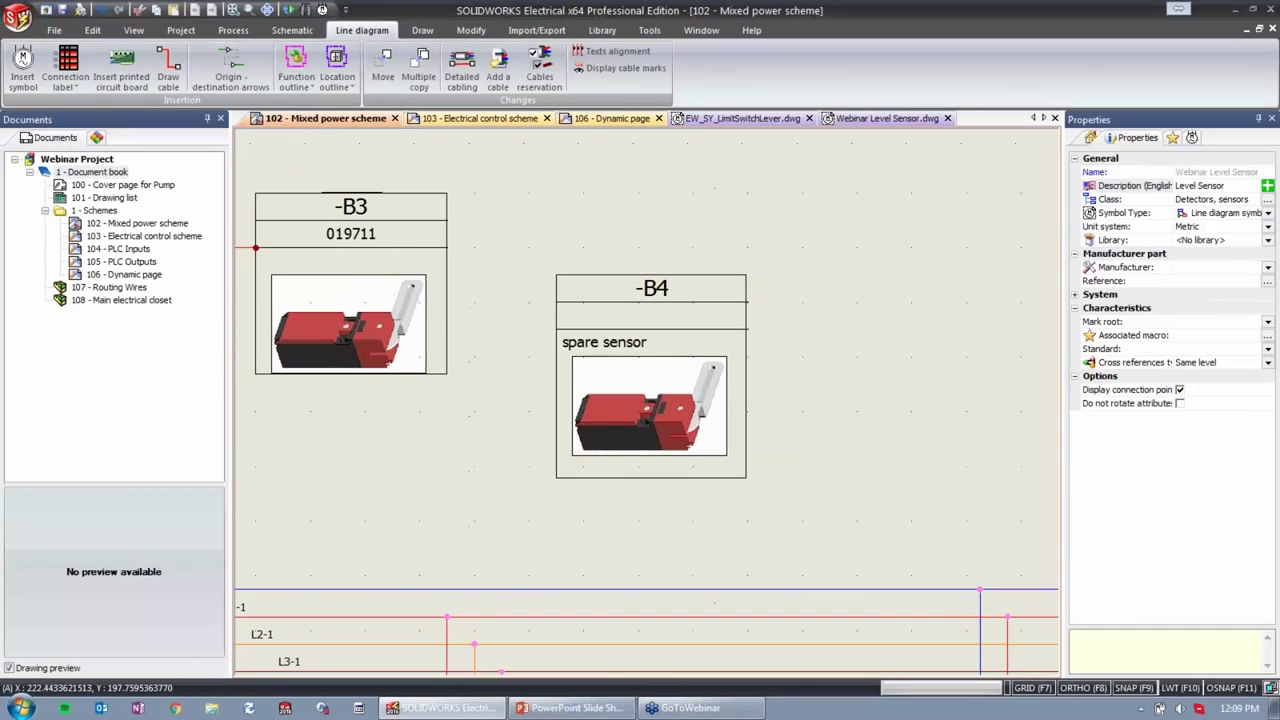
scroll(644, 638, up, 3)
scroll(644, 638, down, 3)
middle_drag(644, 638, 810, 378)
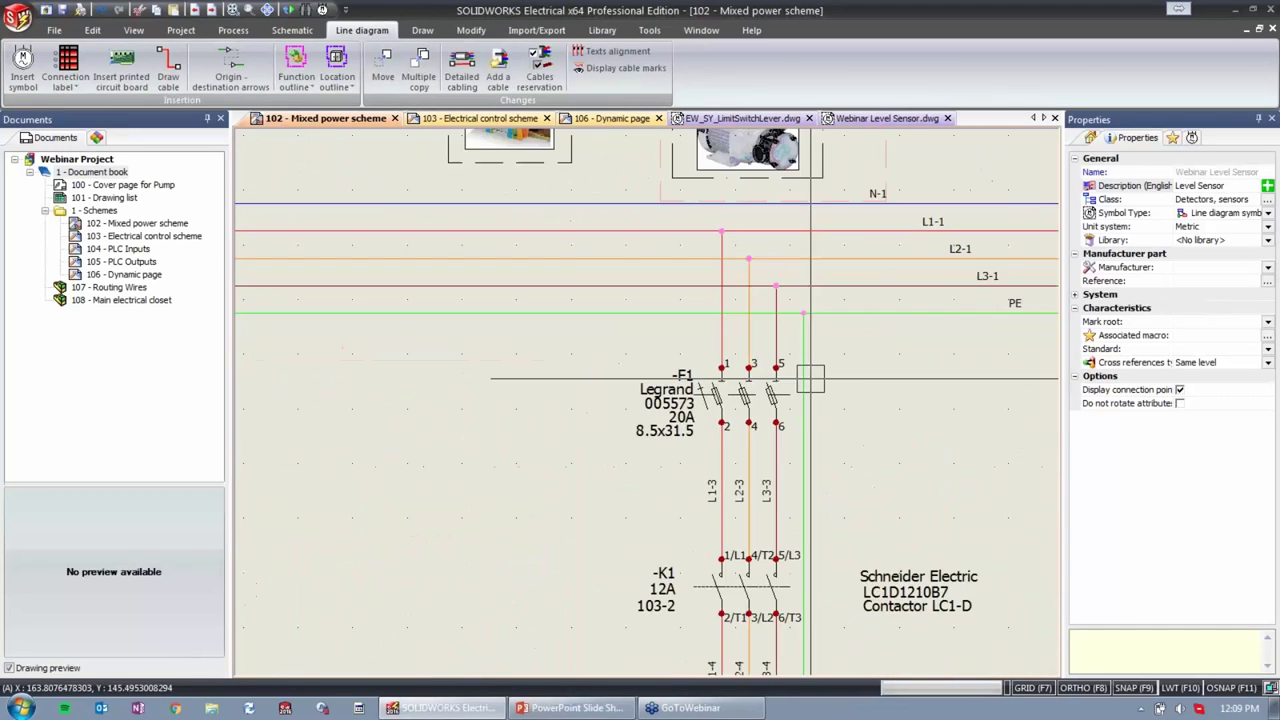
scroll(810, 378, up, 4)
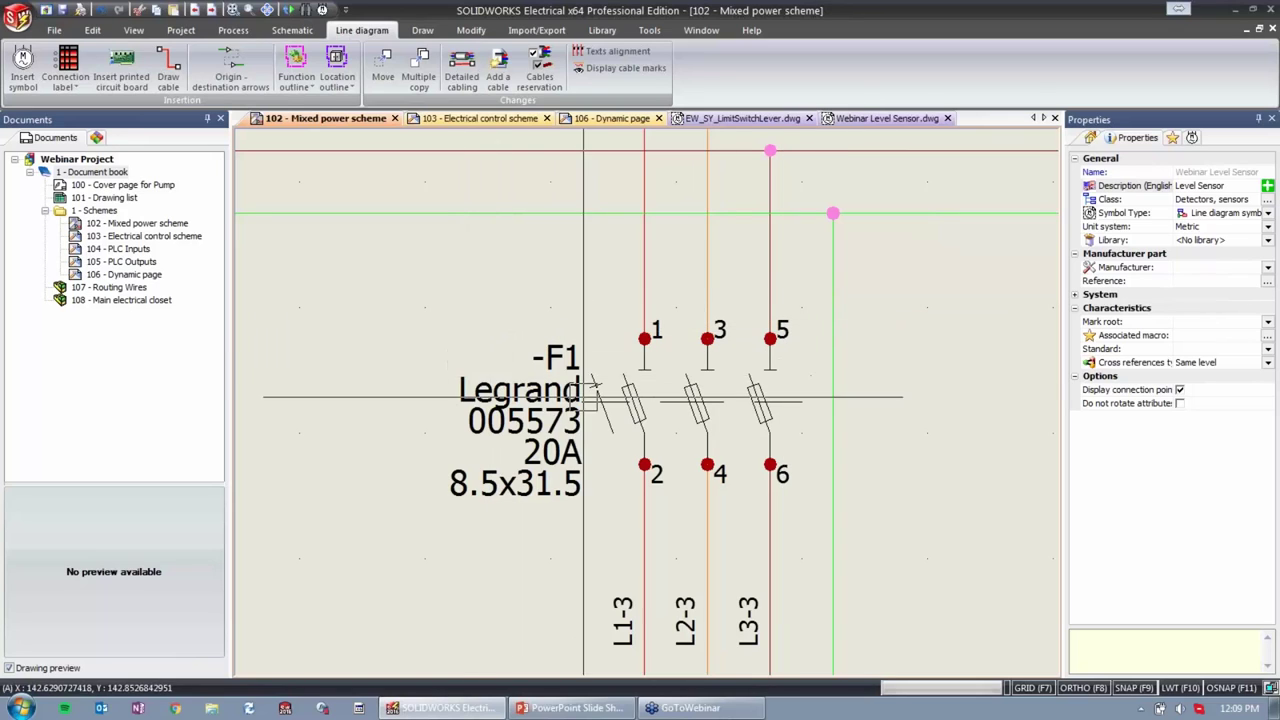
key(Escape)
click(700, 410)
right_click(700, 410)
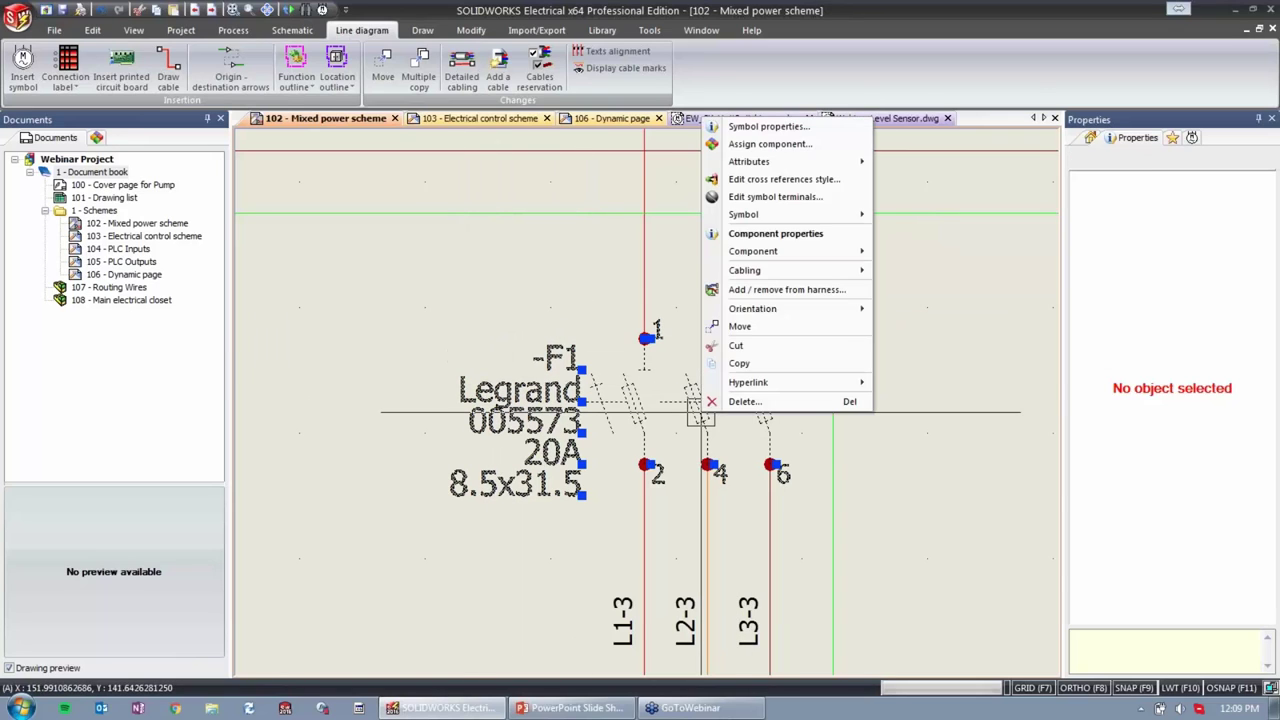
mouse_move(790, 214)
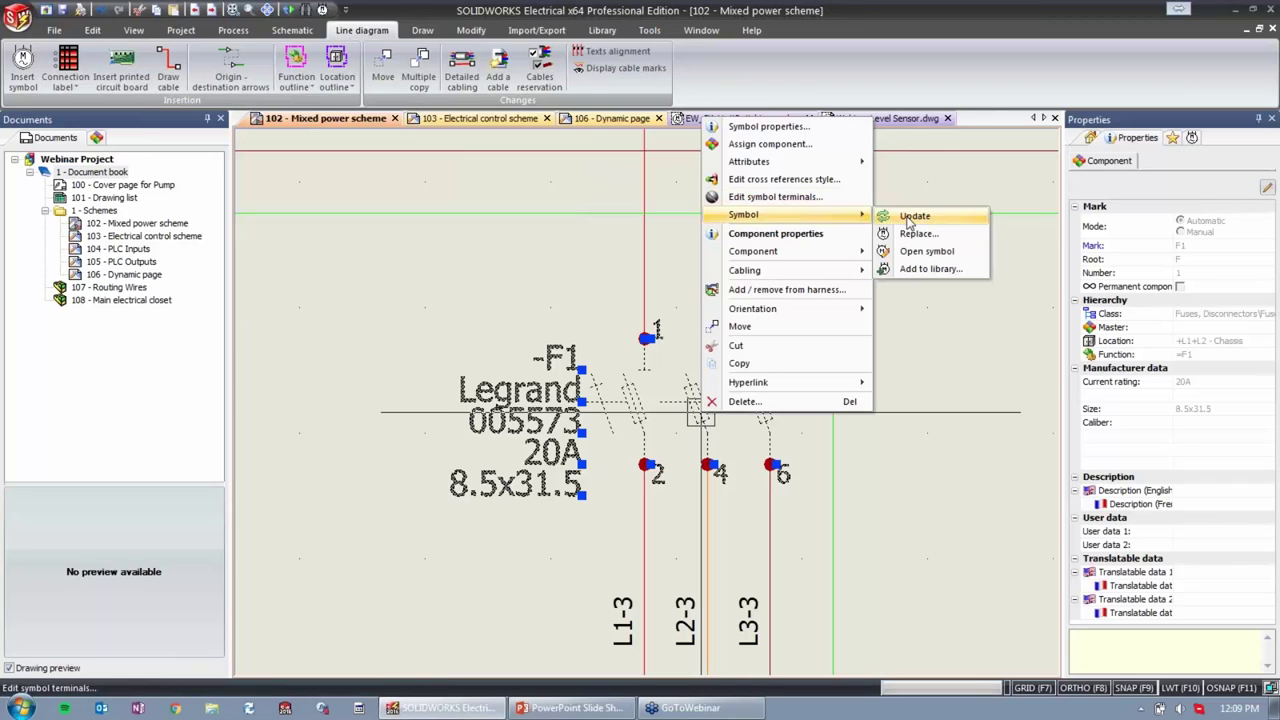
click(930, 251)
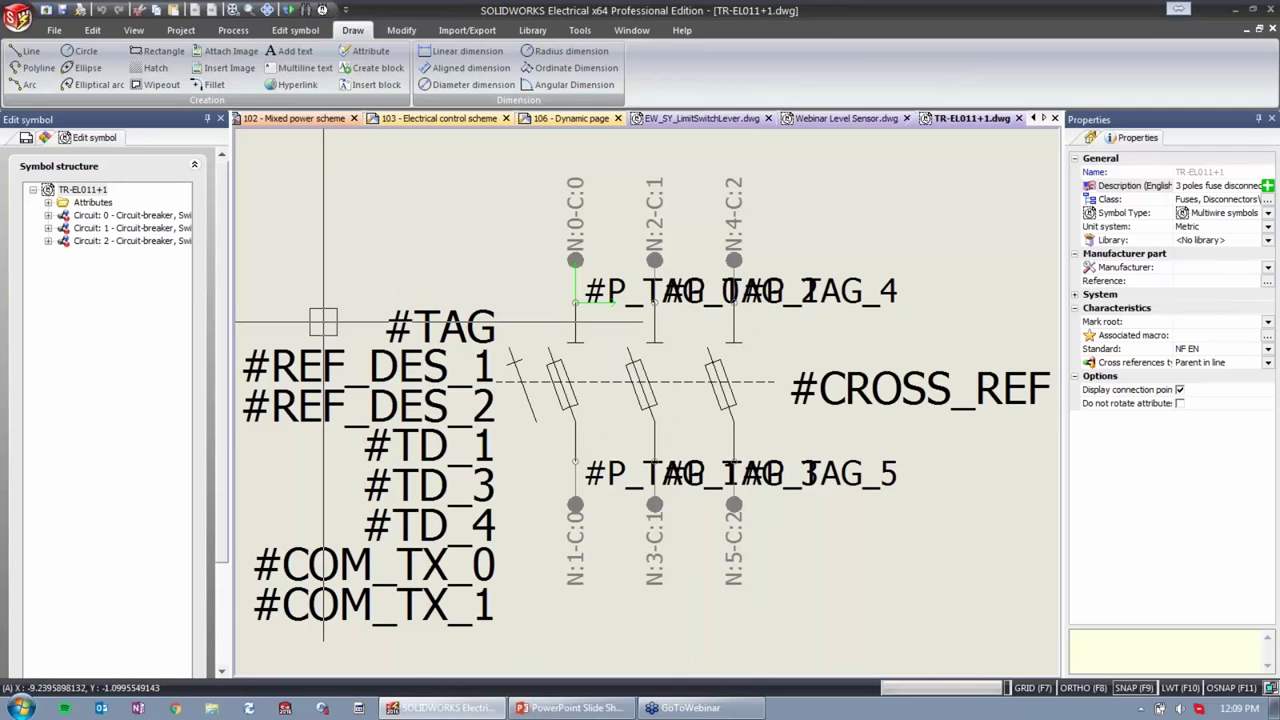
Insert the location's English description attribute #LOC_TZ_0_L1 directly below #CROSS_REF in the fuse symbol and save the symbol.
middle_drag(325, 313, 367, 289)
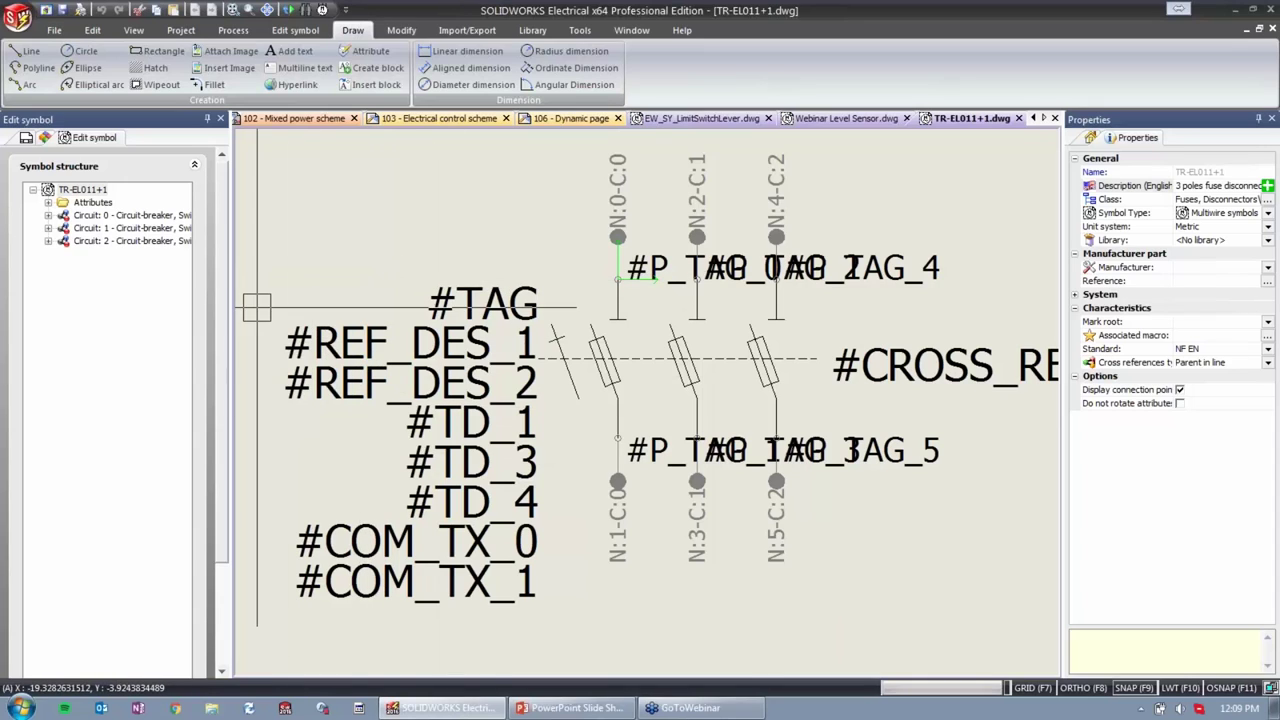
click(294, 32)
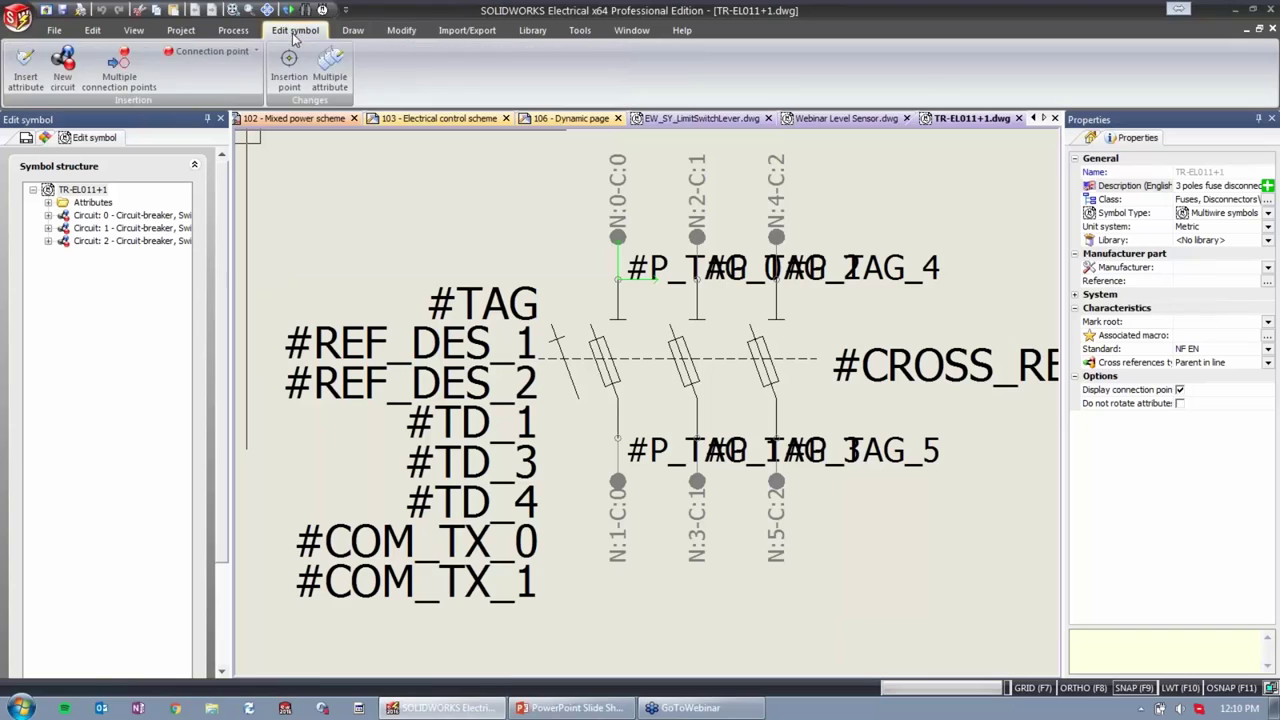
click(26, 72)
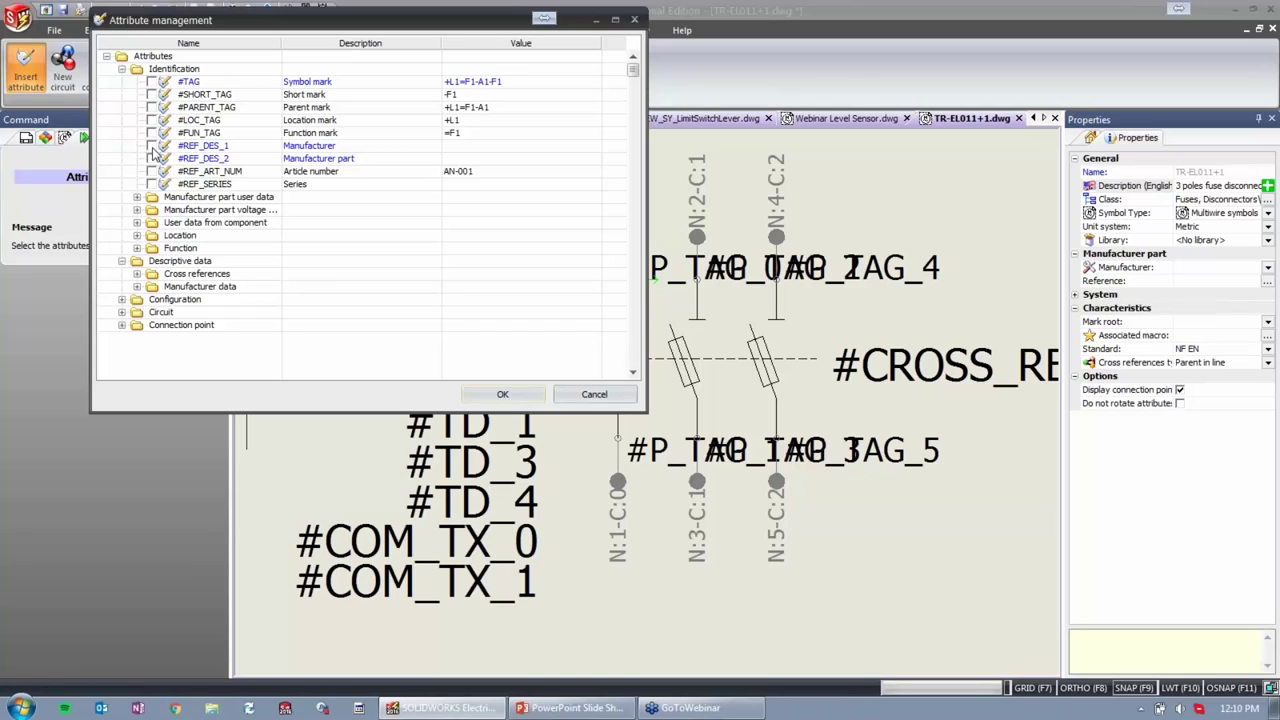
click(137, 235)
click(152, 248)
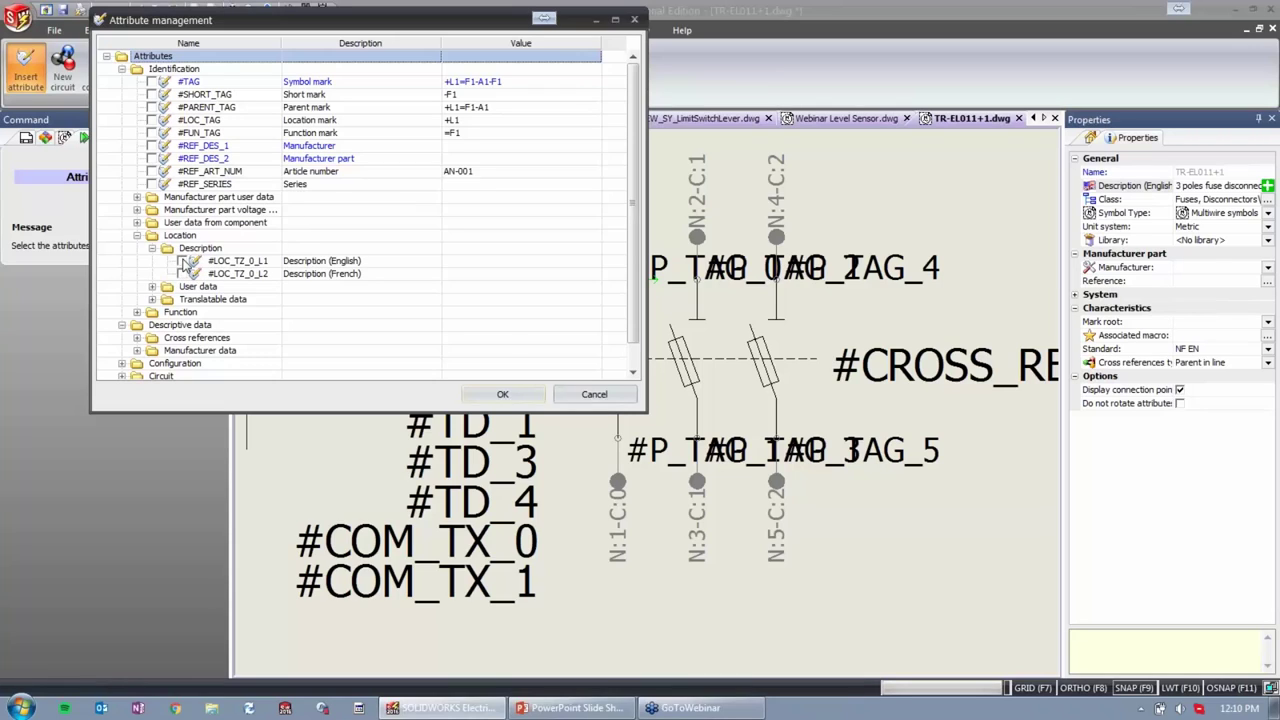
click(502, 394)
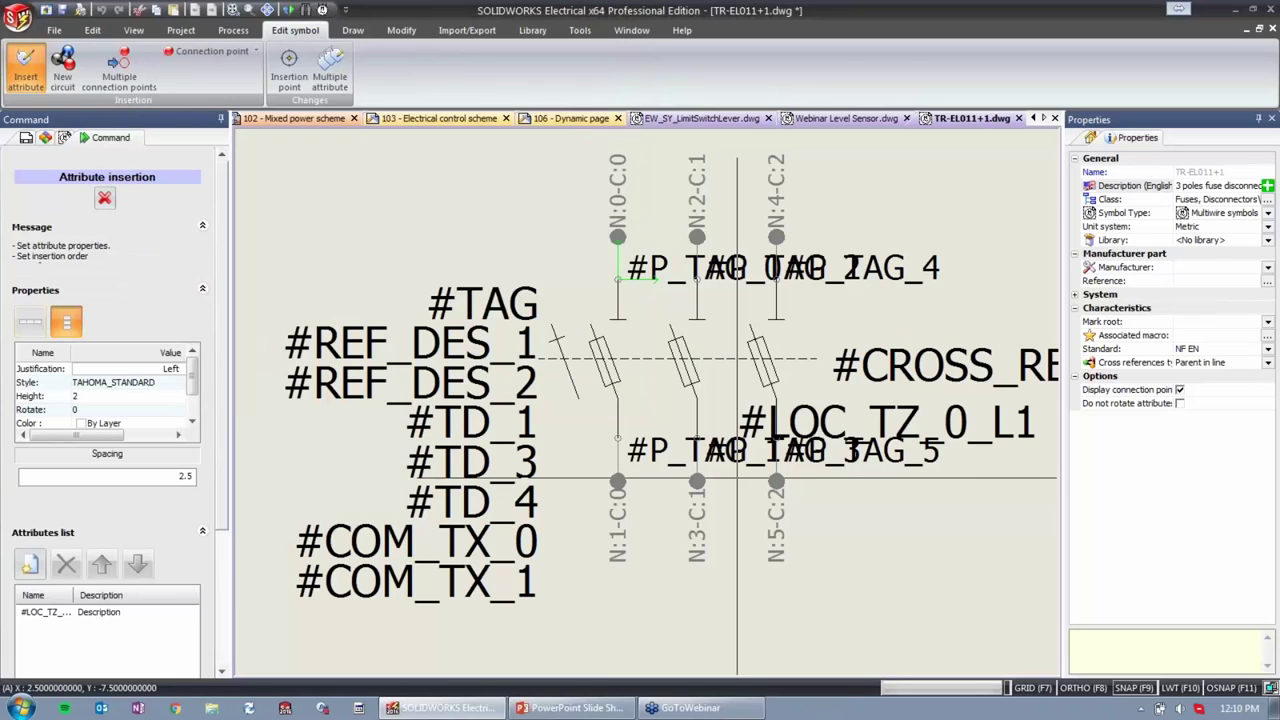
middle_drag(668, 400, 567, 382)
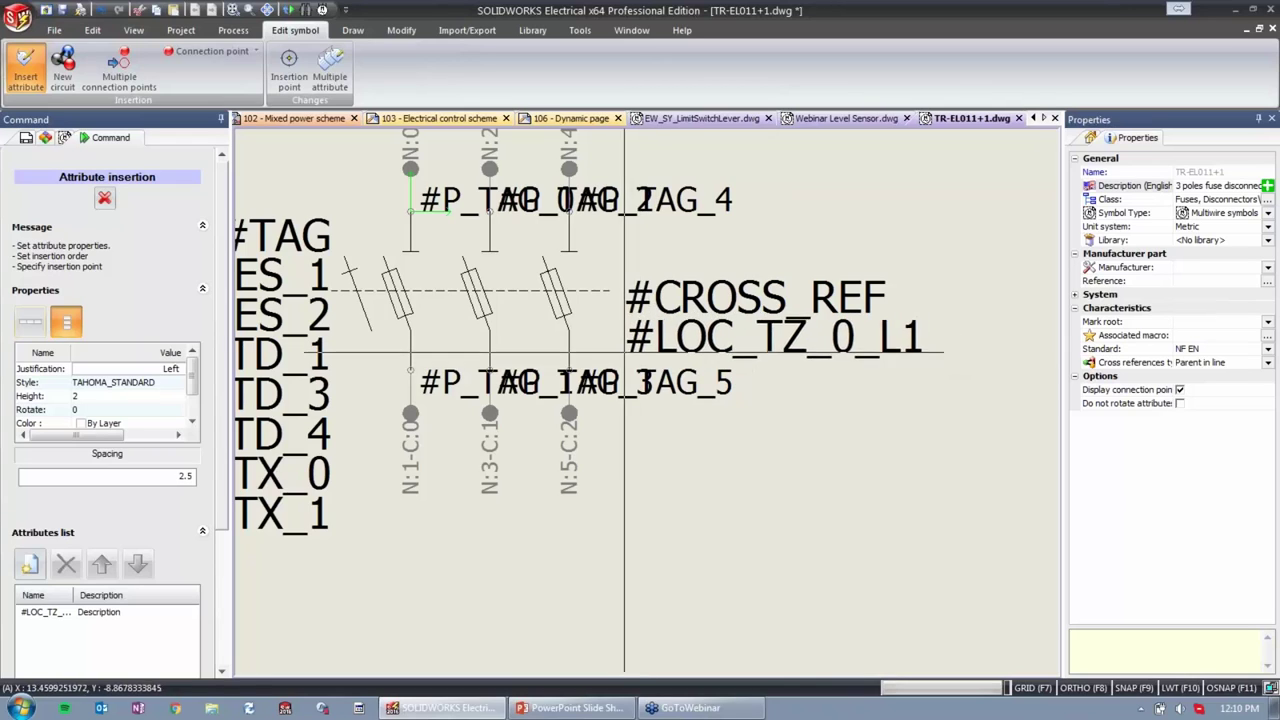
click(623, 355)
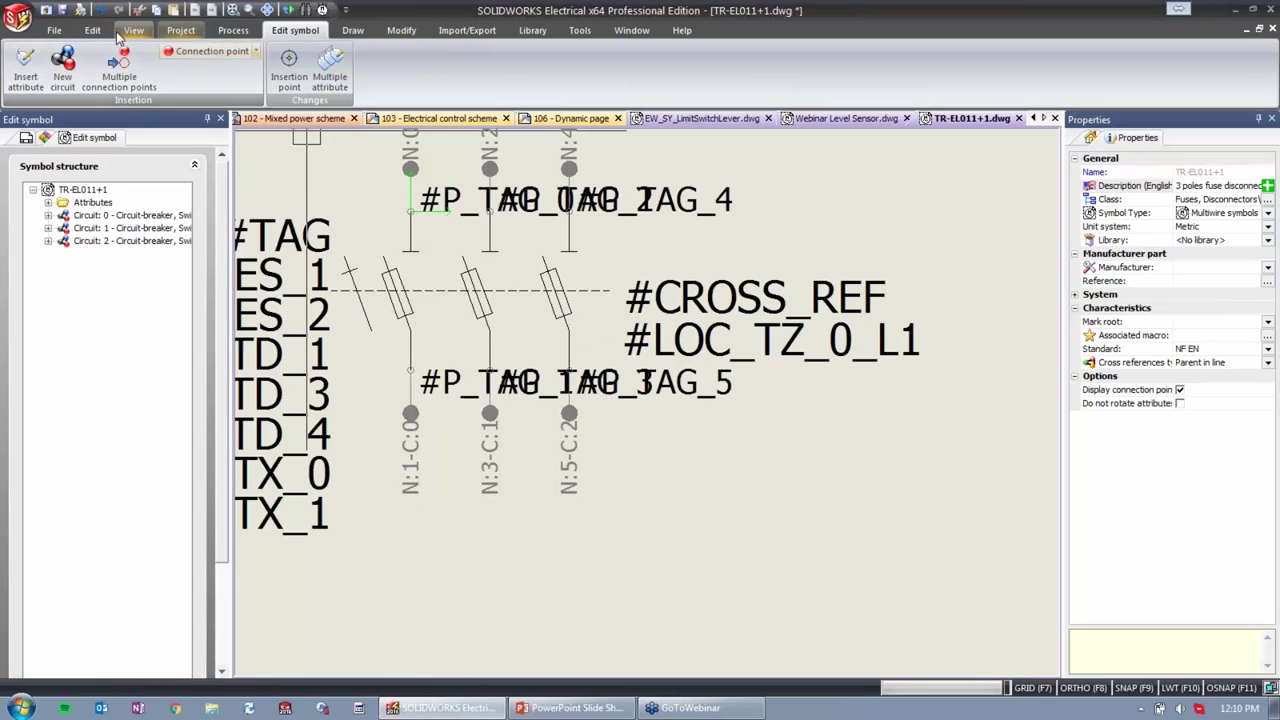
click(62, 10)
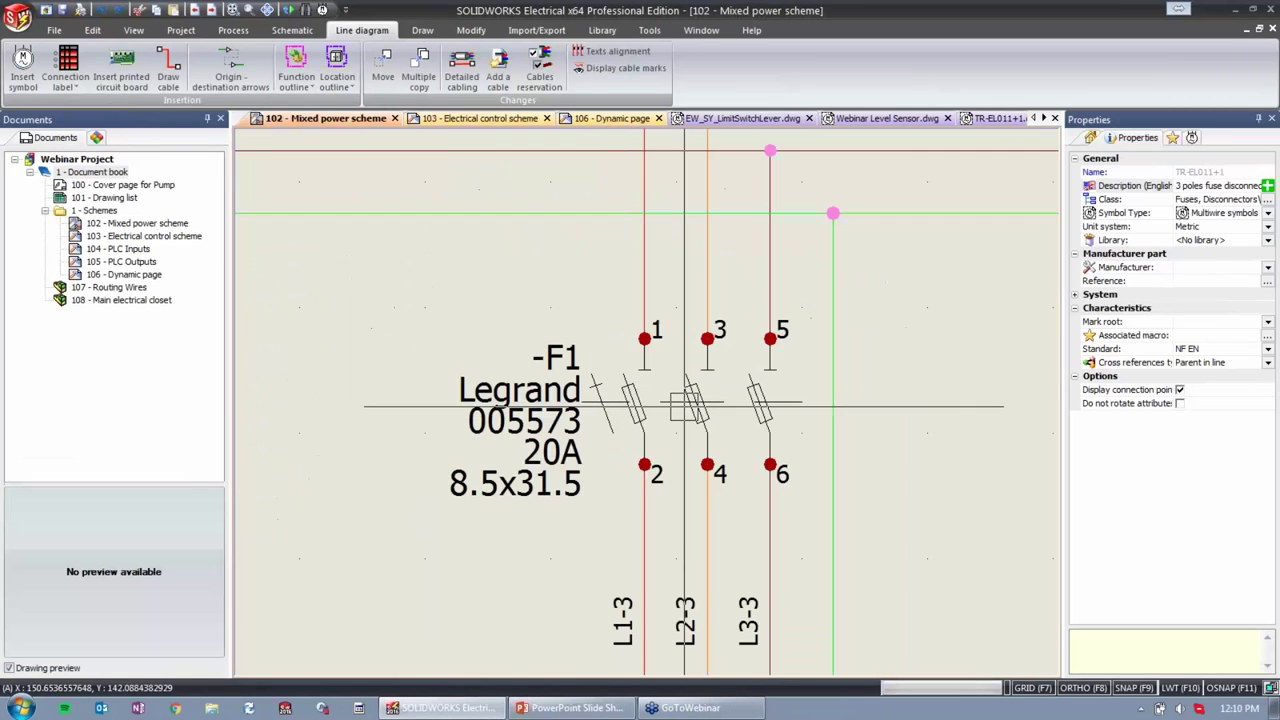
Update the three-pole fuse -F1 in the 102 - Mixed power scheme from its edited library symbol.
scroll(791, 450, up, 3)
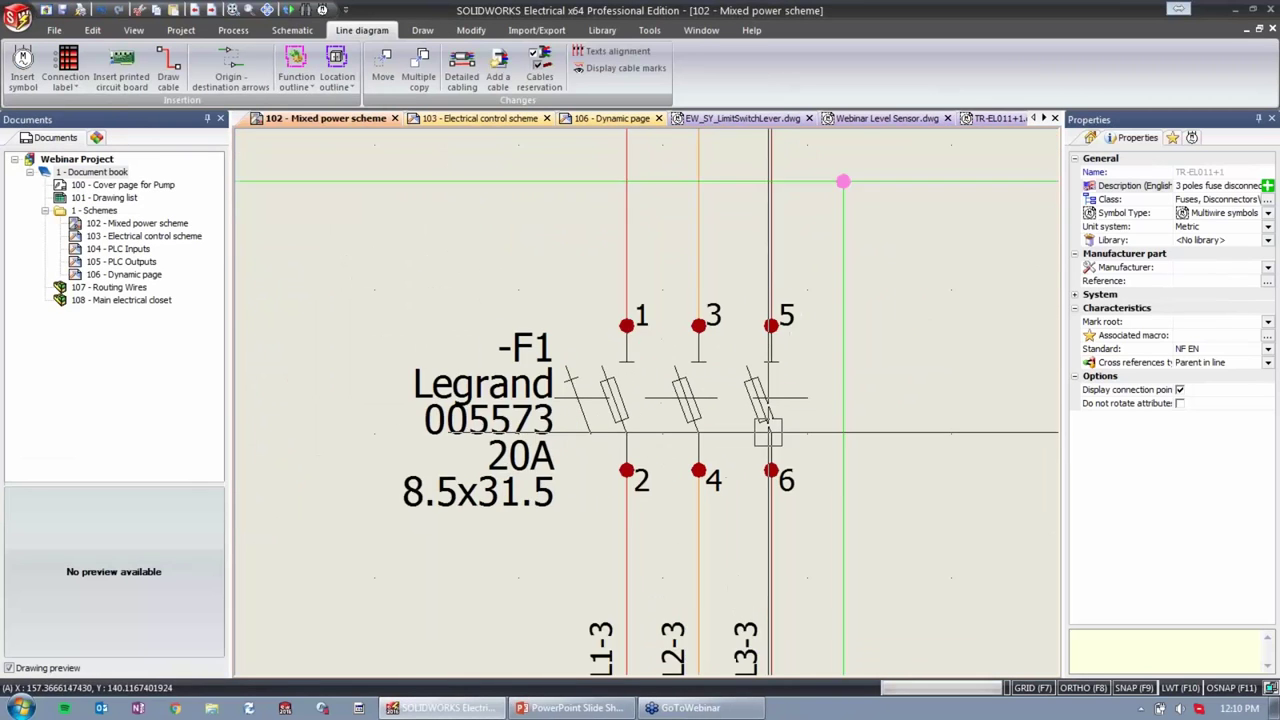
click(754, 404)
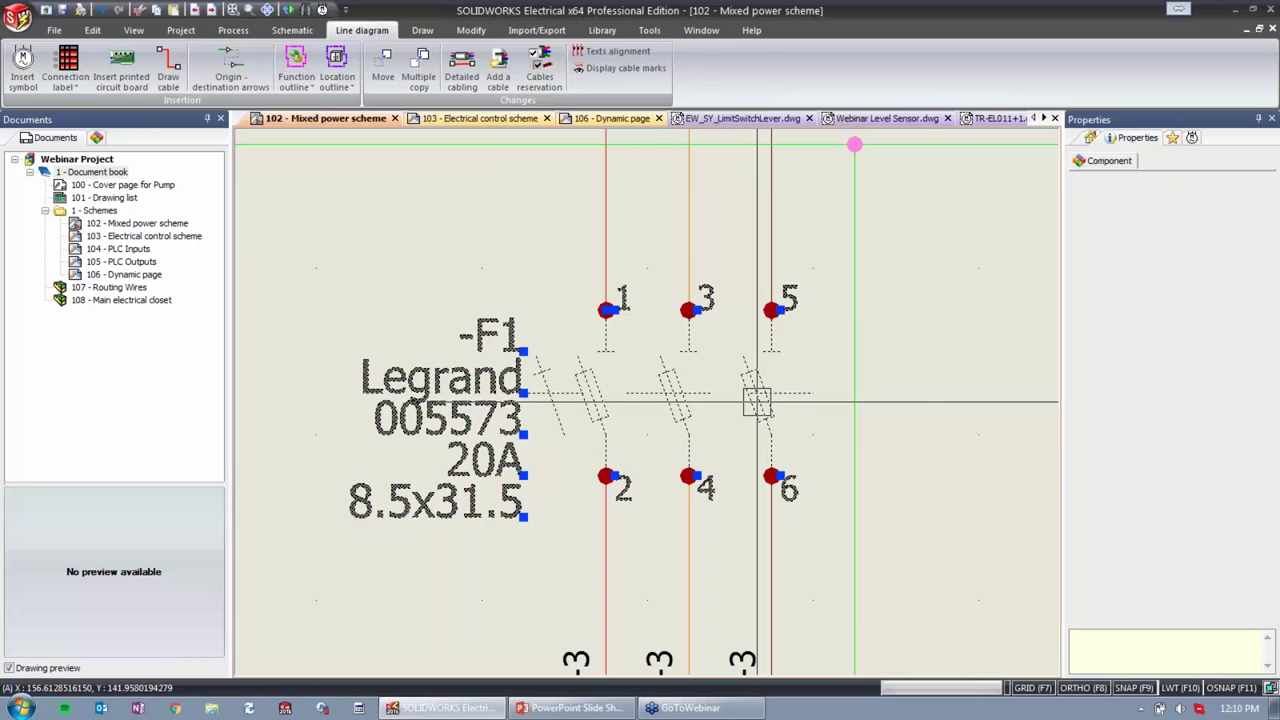
right_click(757, 402)
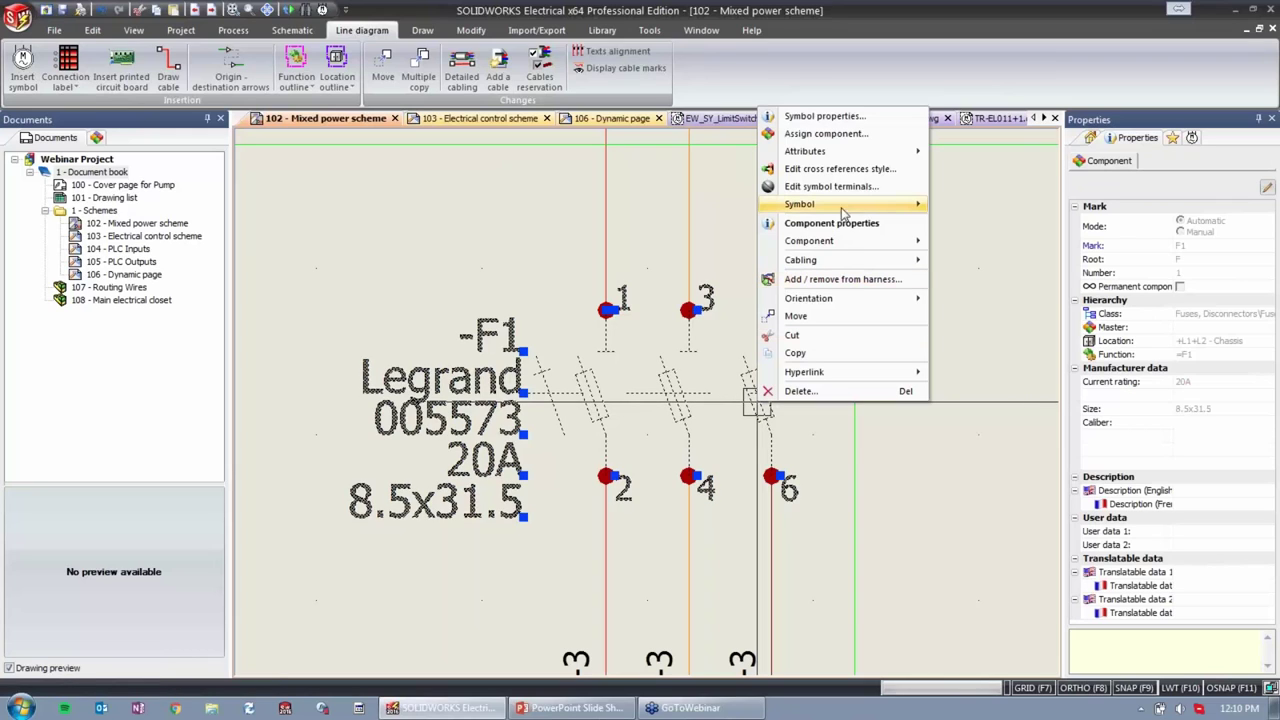
mouse_move(848, 207)
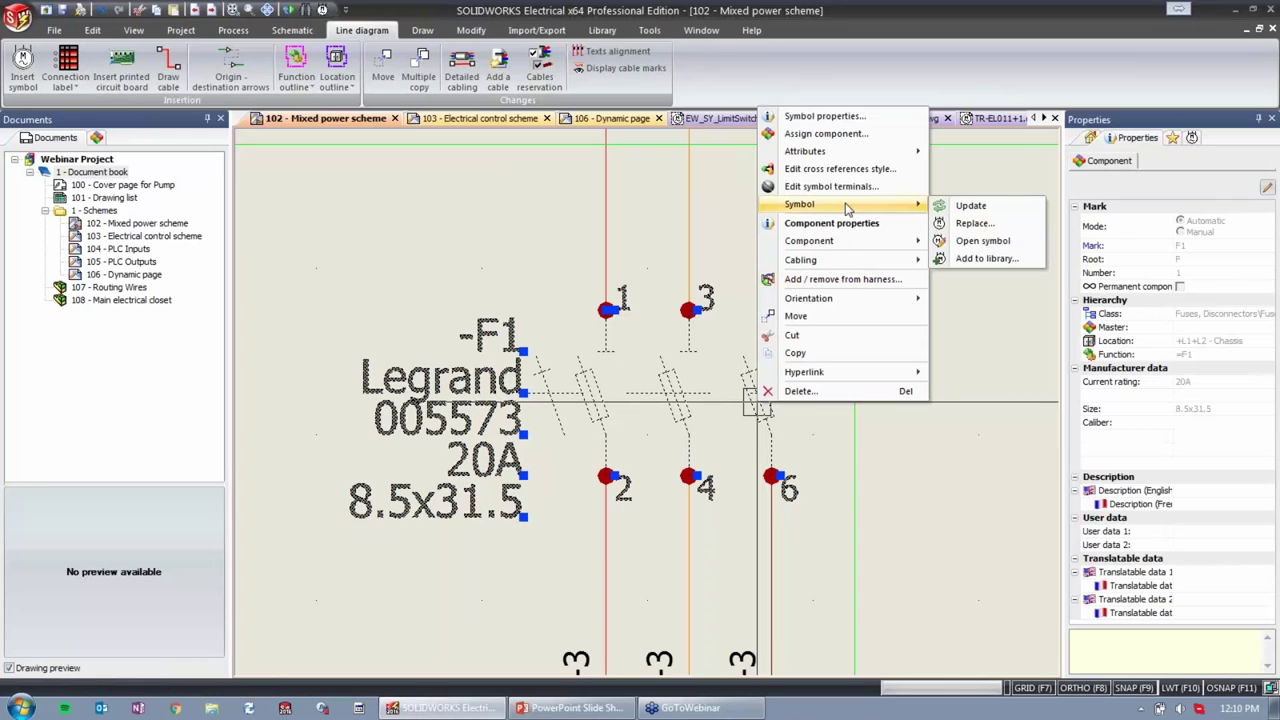
click(958, 206)
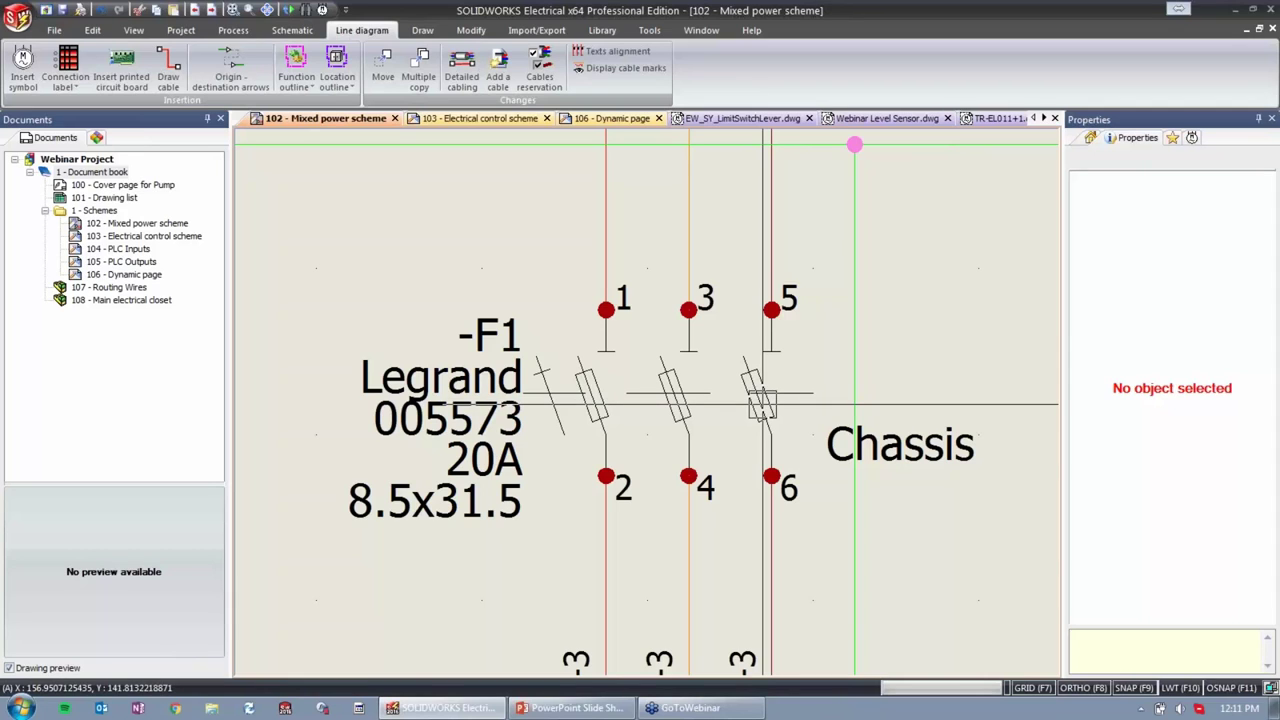
click(762, 400)
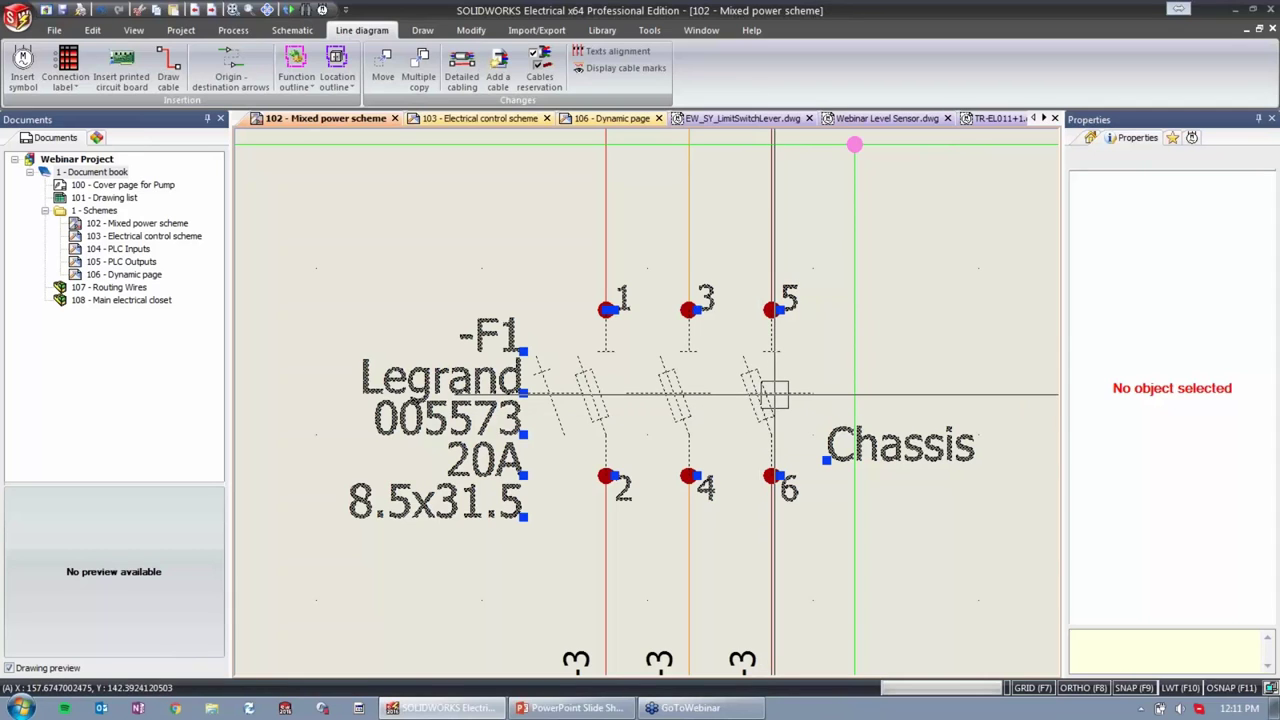
Return to the TR-EL011+1 symbol and examine how the connection points of circuits 0 and 1 match the fuse poles.
click(1005, 118)
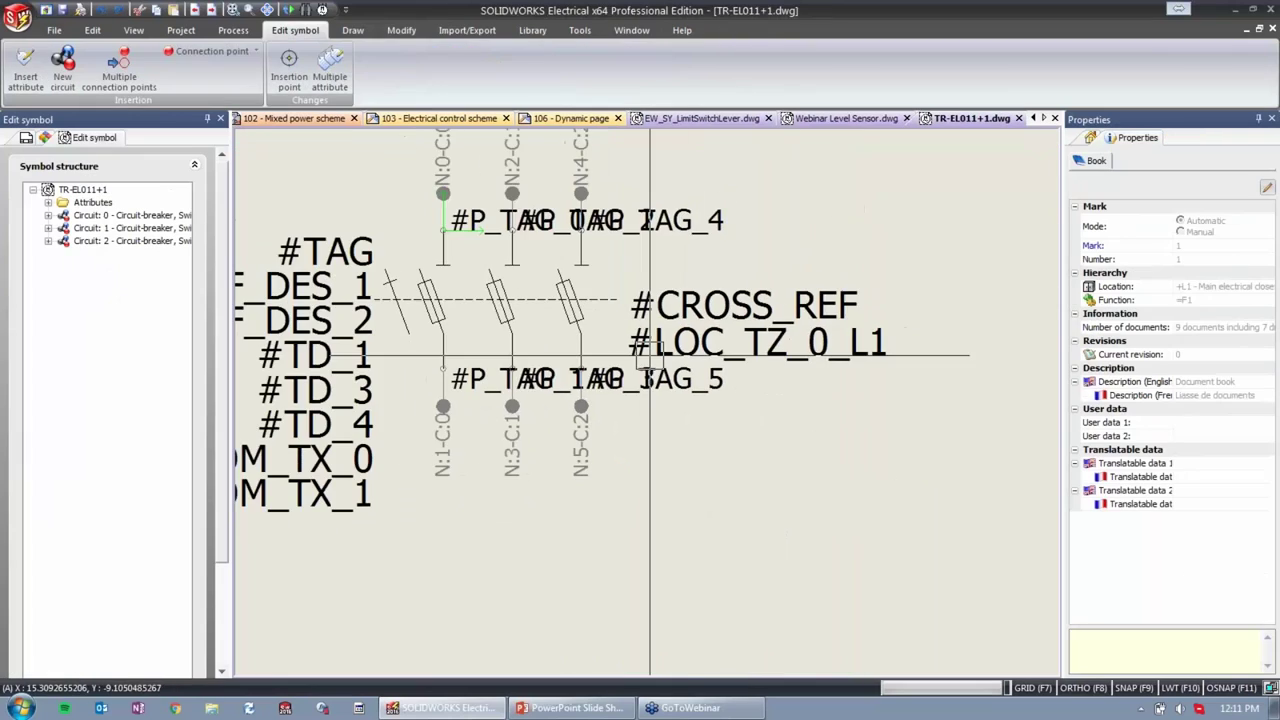
scroll(650, 355, up, 3)
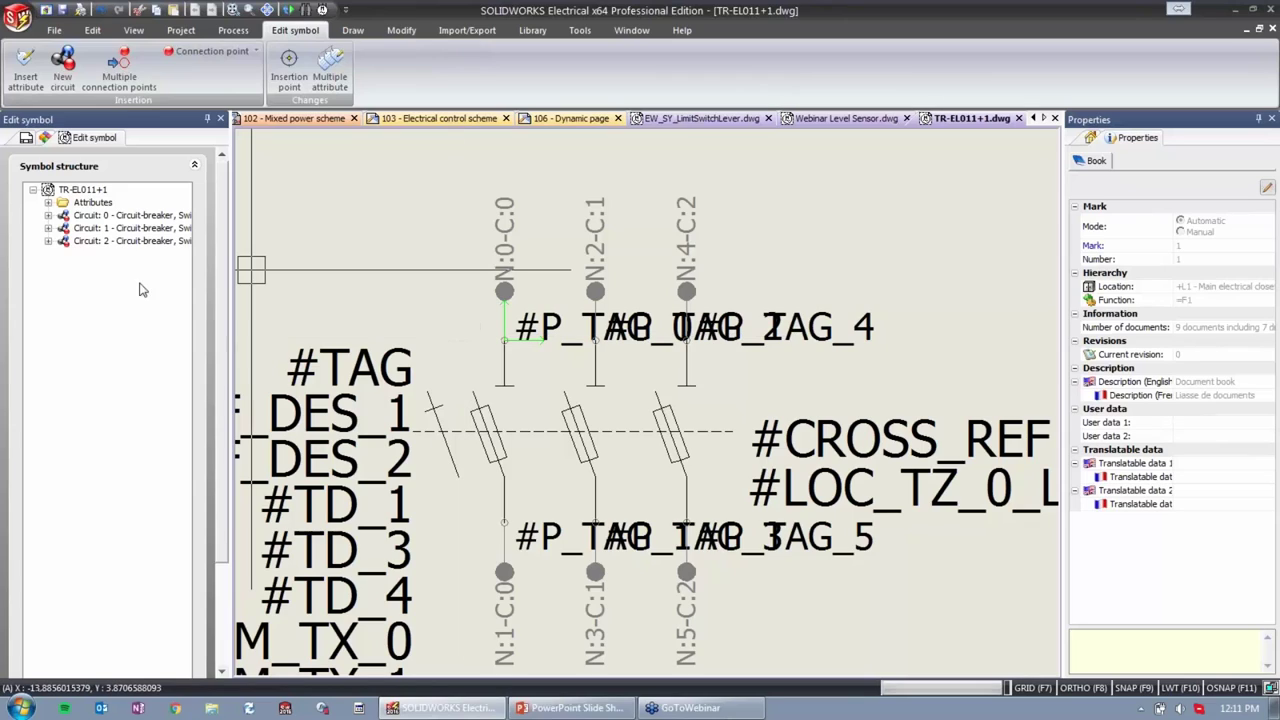
click(100, 215)
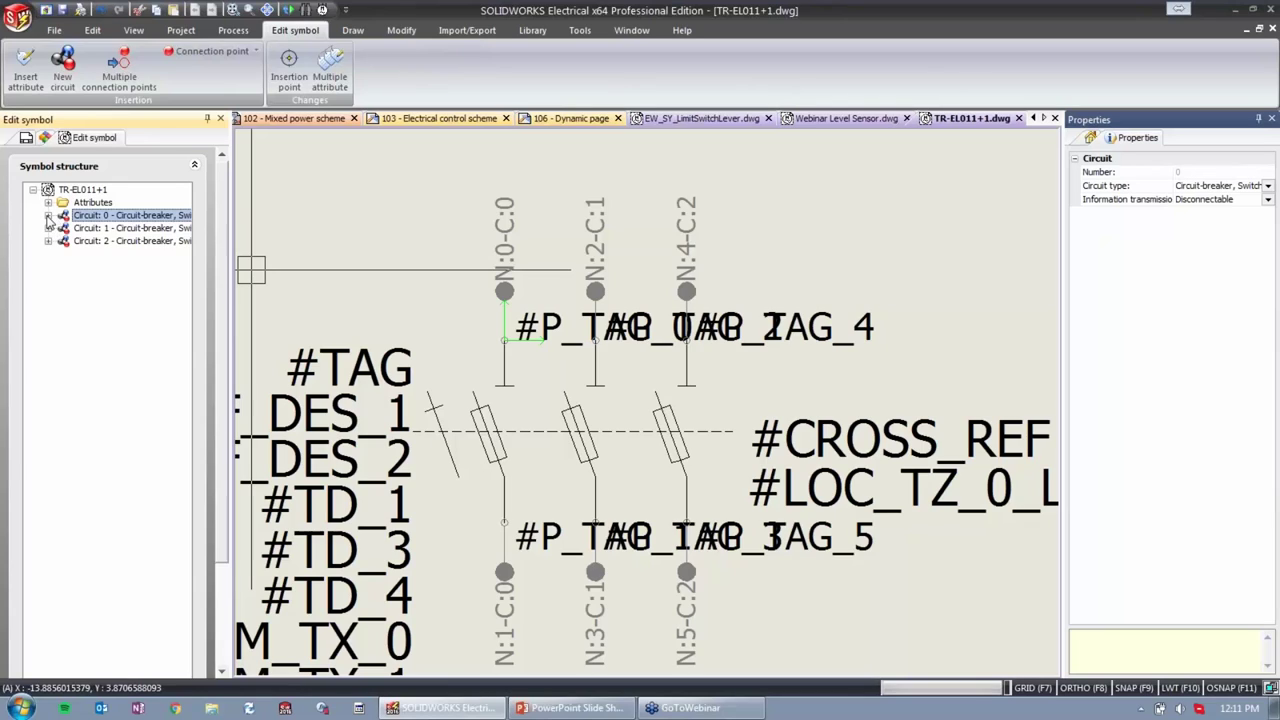
click(48, 216)
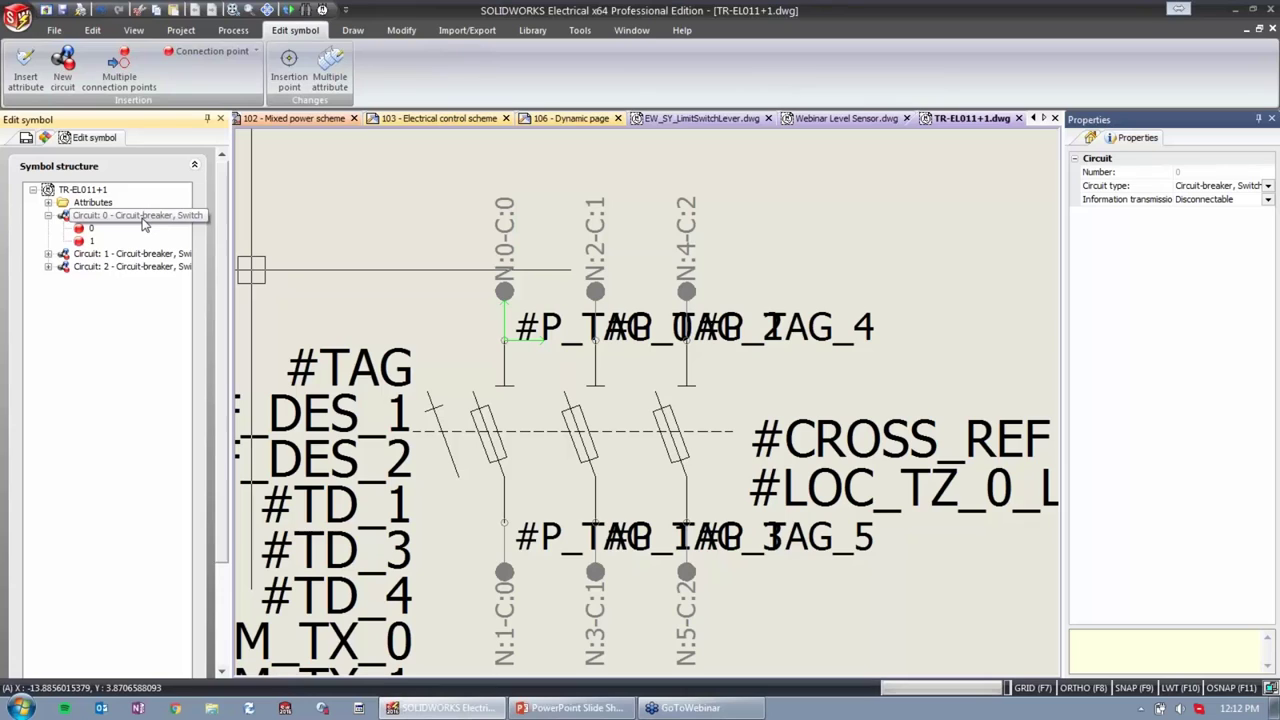
click(88, 228)
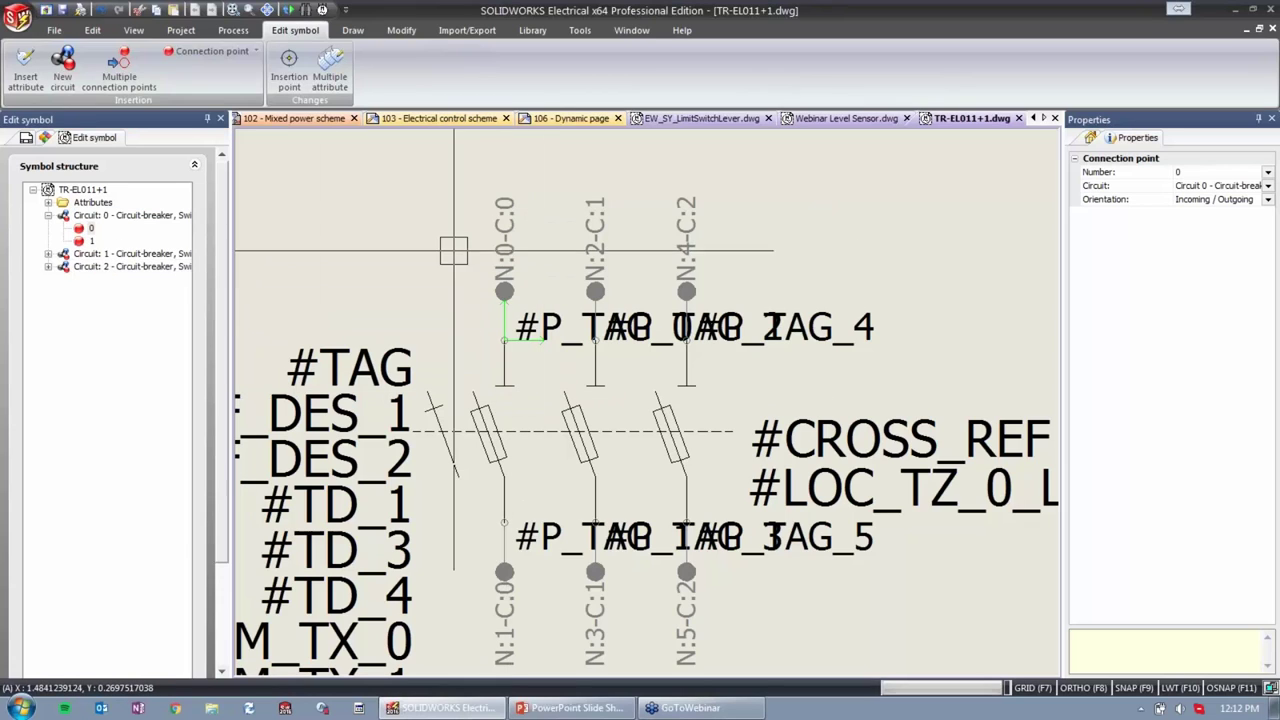
middle_drag(500, 430, 503, 424)
middle_drag(493, 661, 558, 487)
scroll(558, 487, up, 1)
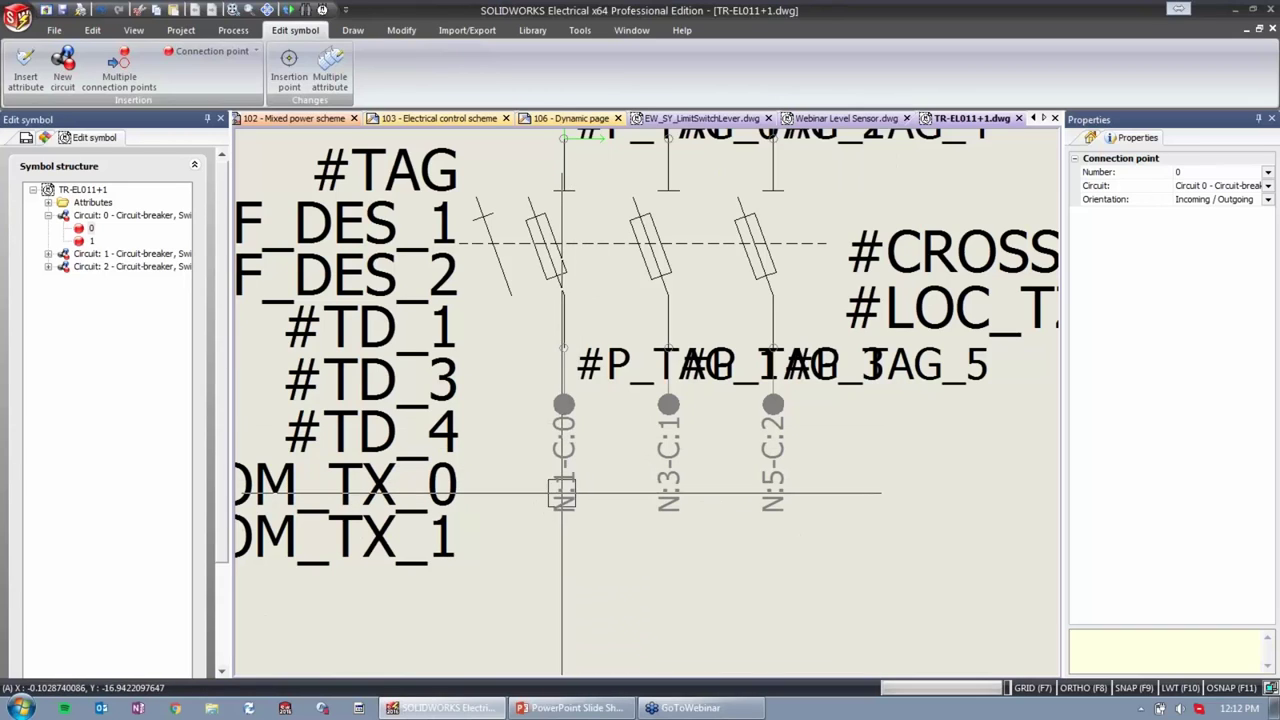
mouse_move(712, 260)
middle_down()
mouse_move(688, 394)
mouse_move(647, 480)
middle_up()
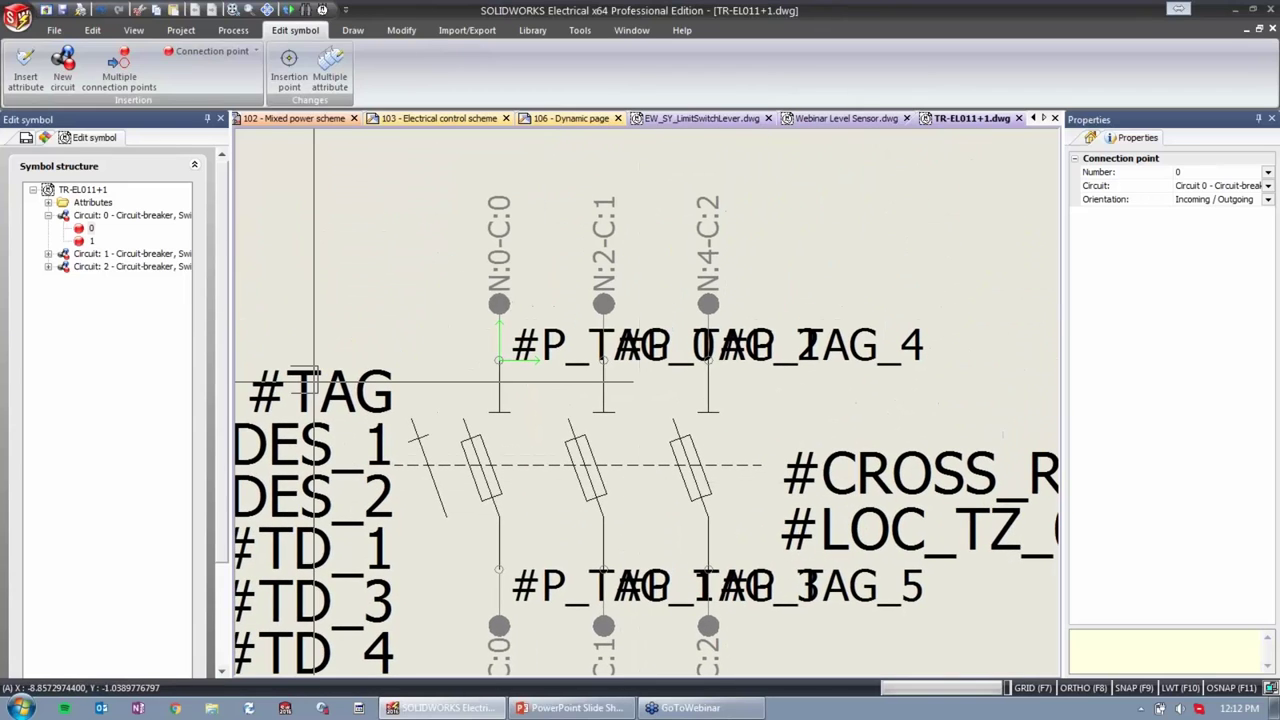
click(48, 254)
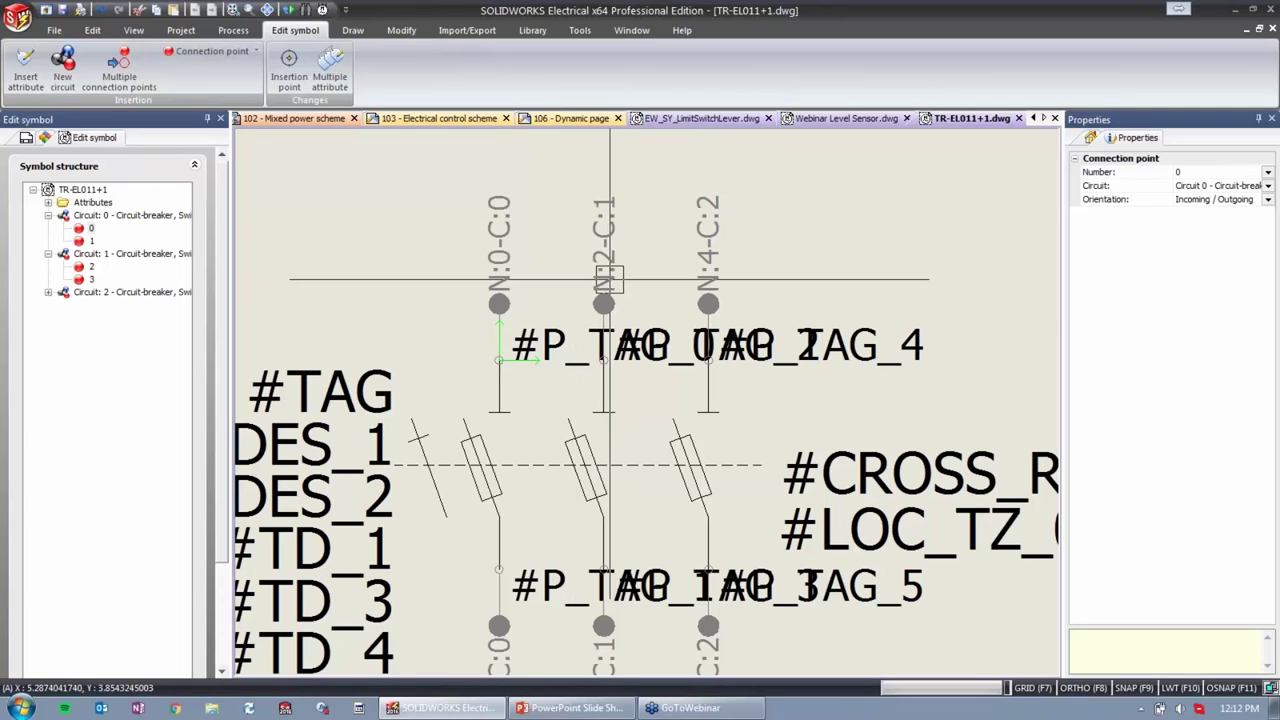
middle_drag(621, 443, 623, 279)
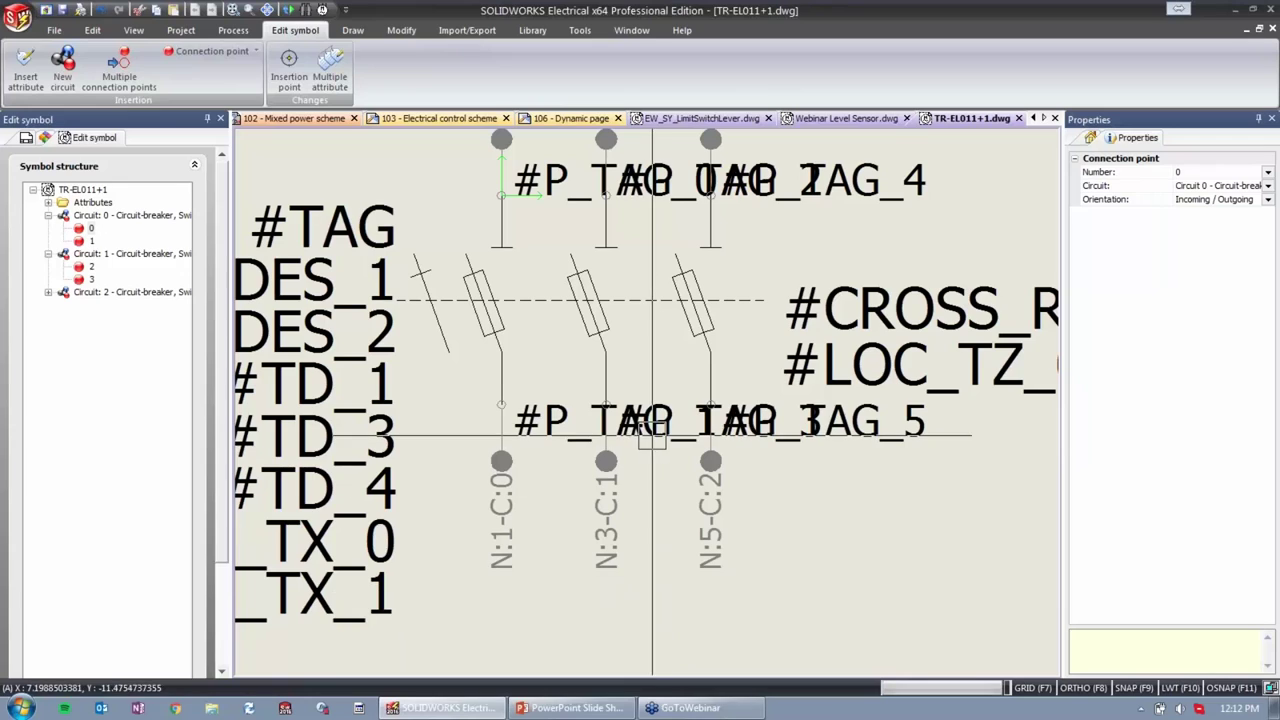
click(225, 52)
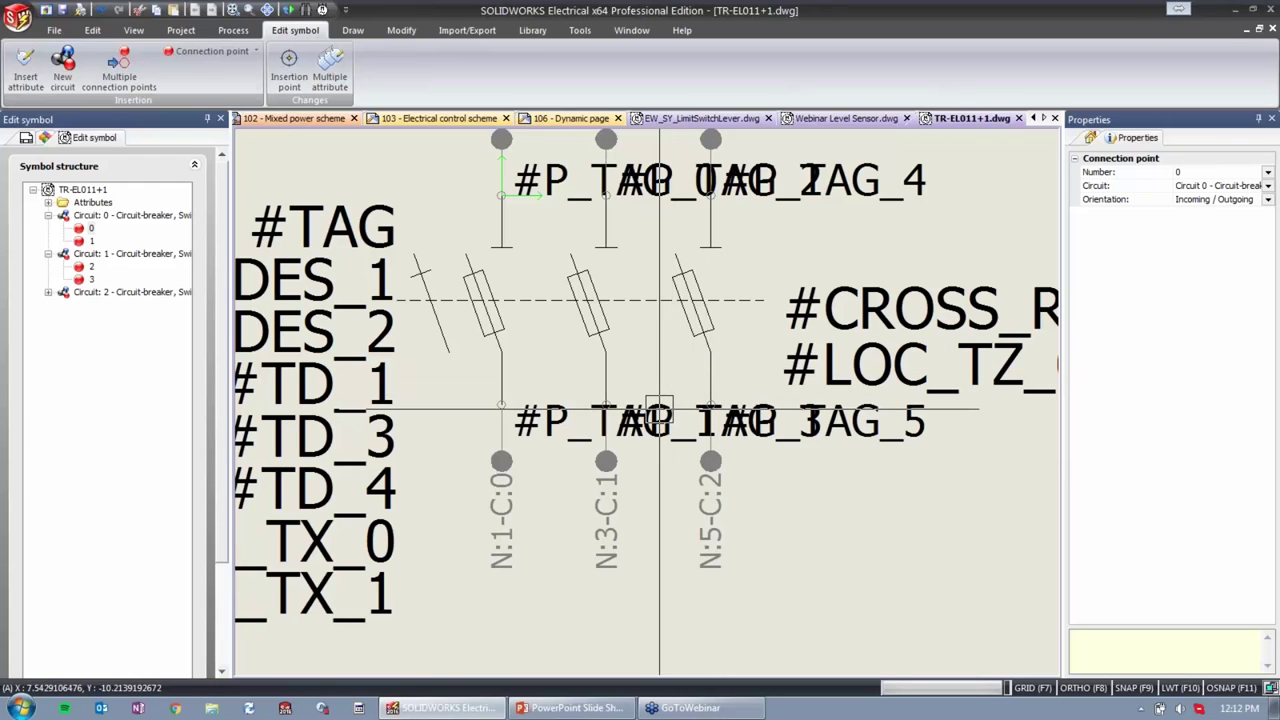
Switch to the PowerPoint slide on black box symbols, and switch back to the mixed power scheme in SOLIDWORKS Electrical.
click(588, 710)
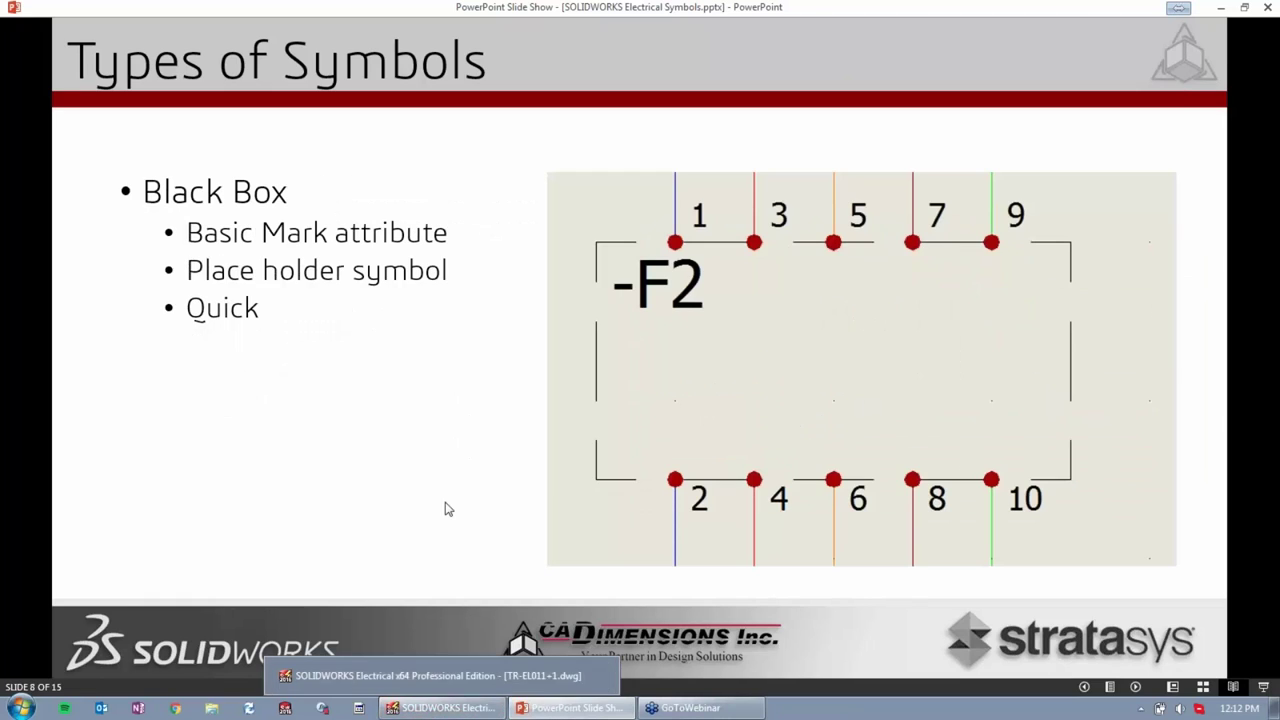
click(485, 710)
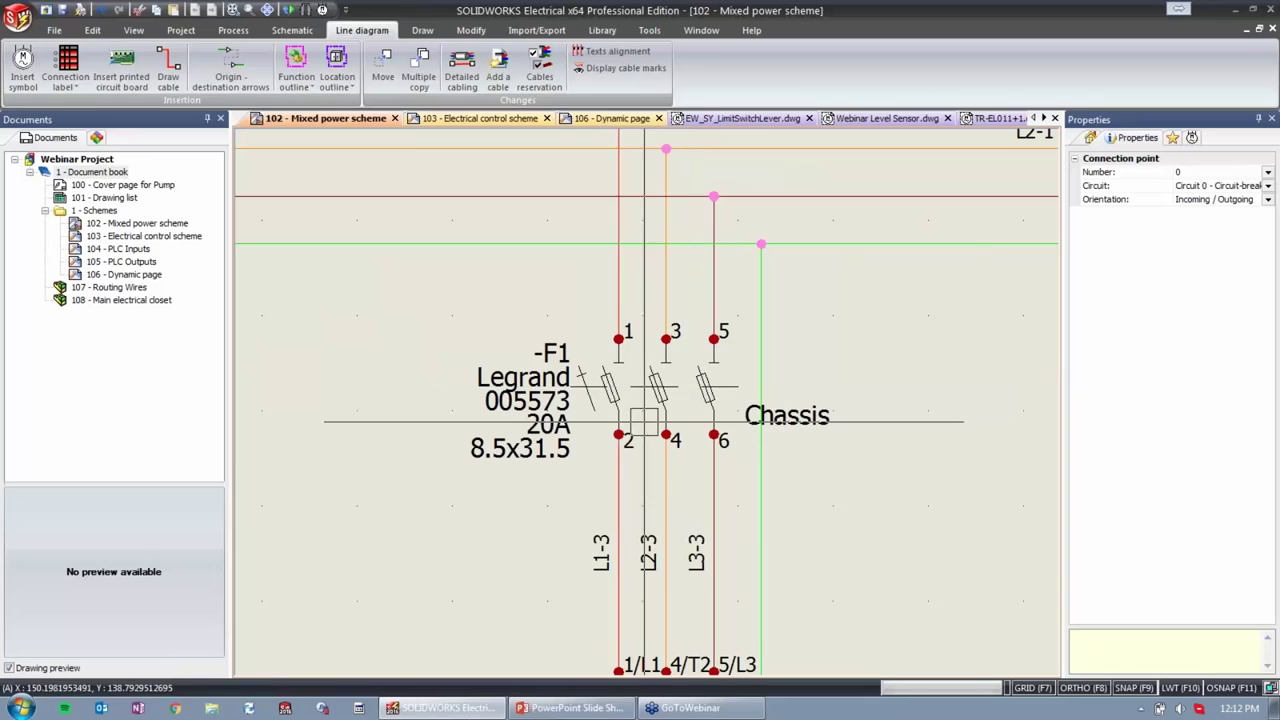
Move the fuse -F1 off its three vertical wires and back onto them, and clear the selection.
click(673, 391)
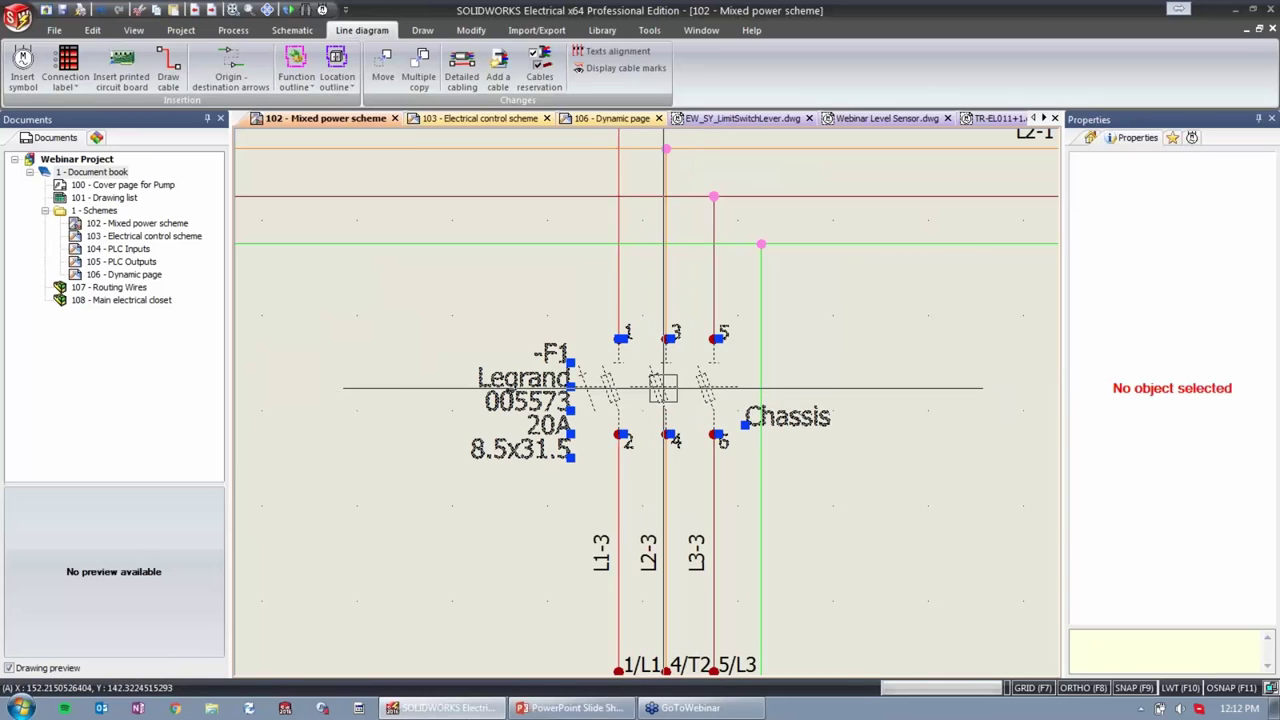
drag(673, 391, 483, 344)
drag(430, 389, 411, 410)
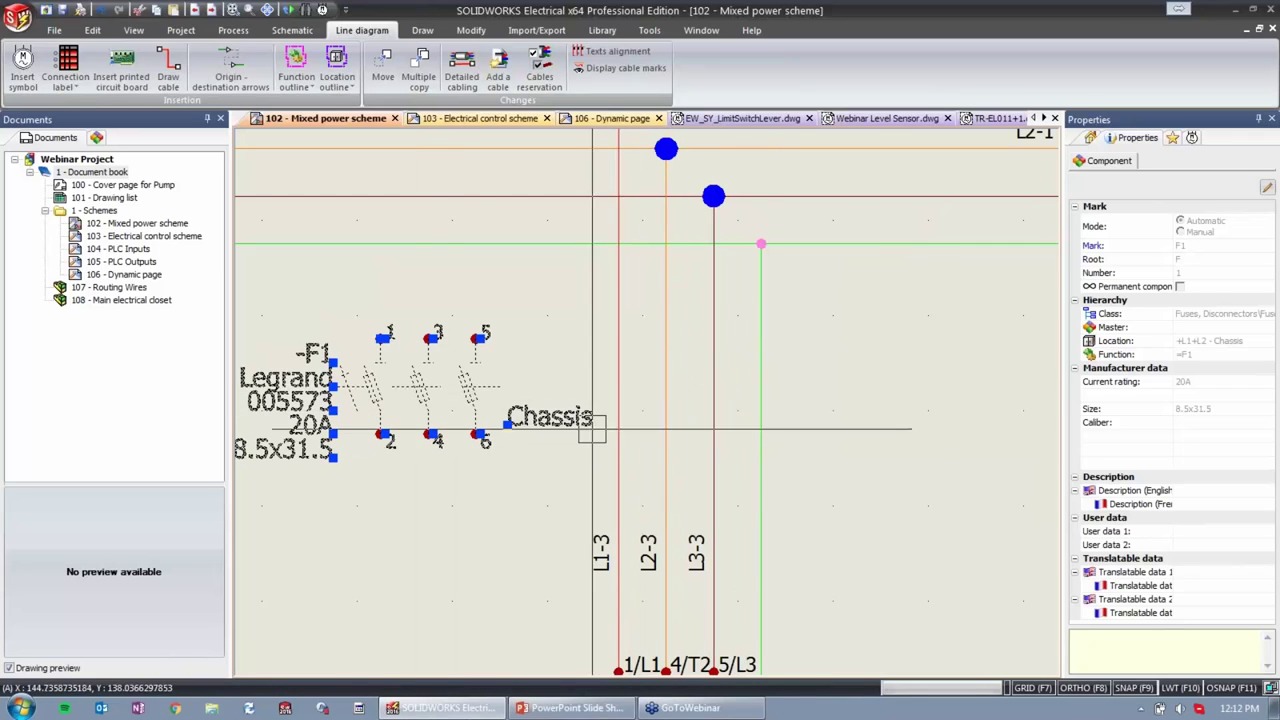
drag(410, 390, 643, 415)
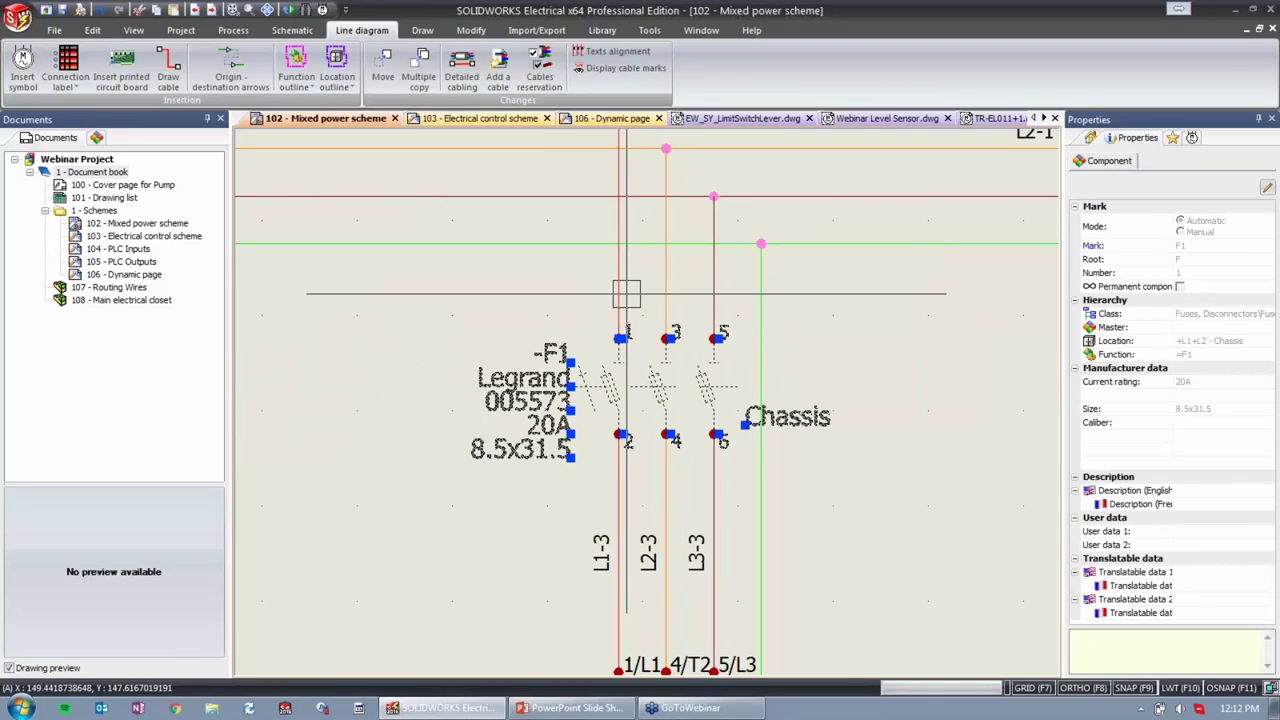
key(Escape)
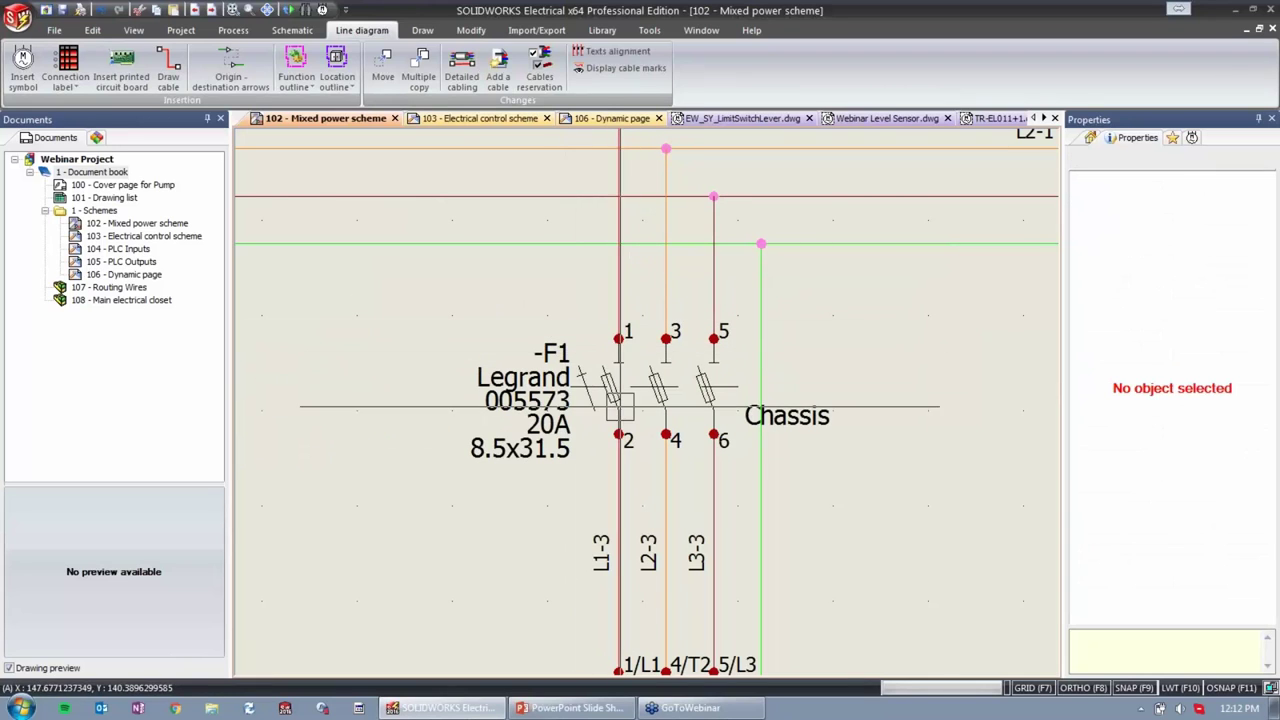
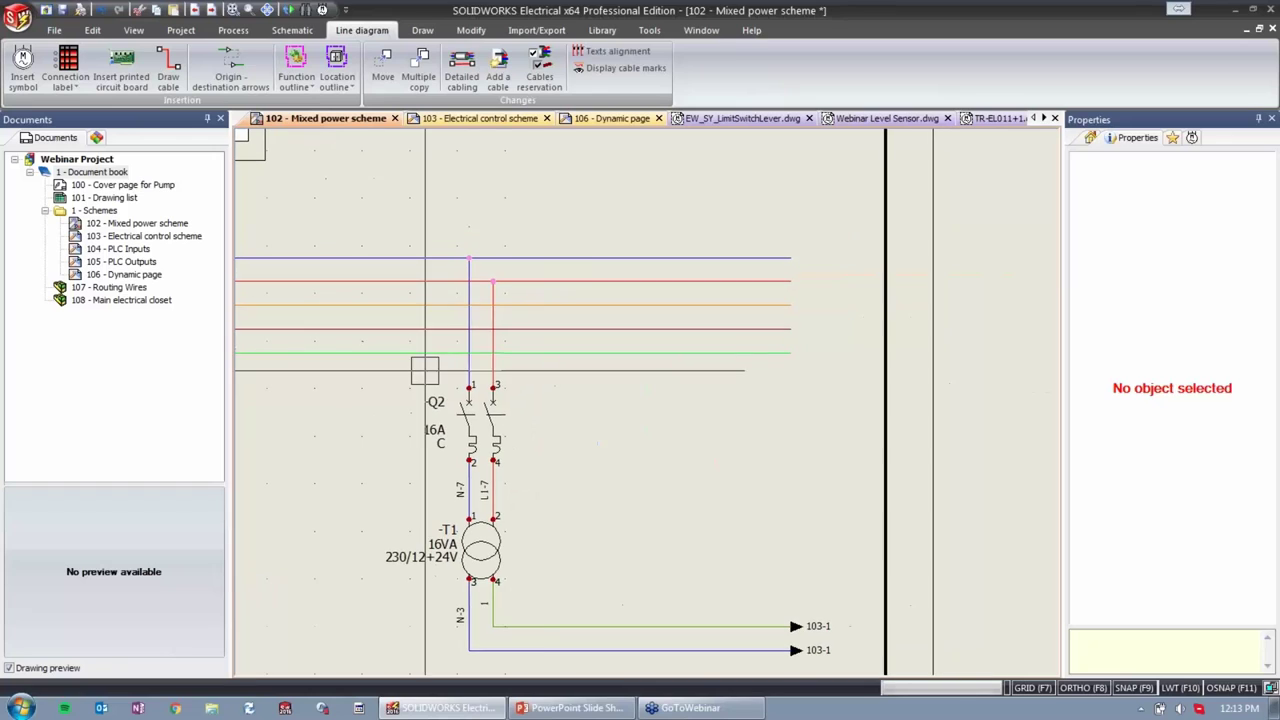
Insert a black box across the five horizontal supply wires, near their free ends beyond the Q2 branch.
scroll(641, 353, up, 2)
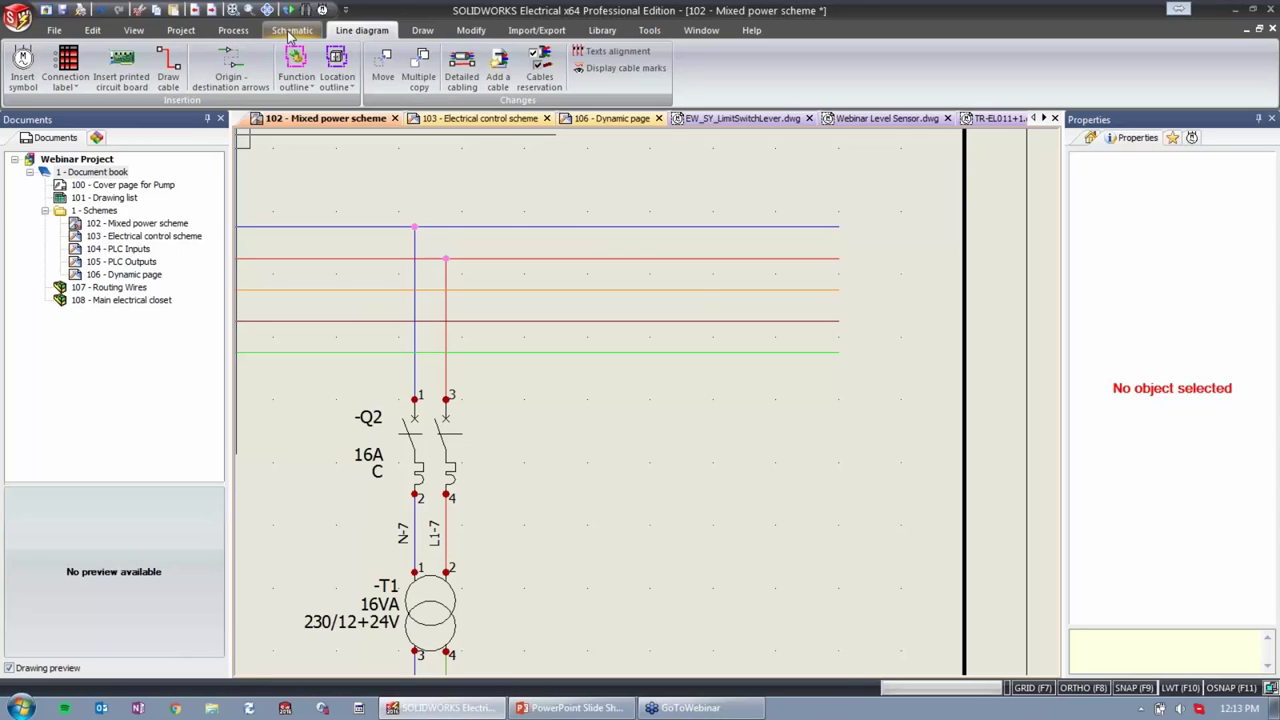
click(291, 30)
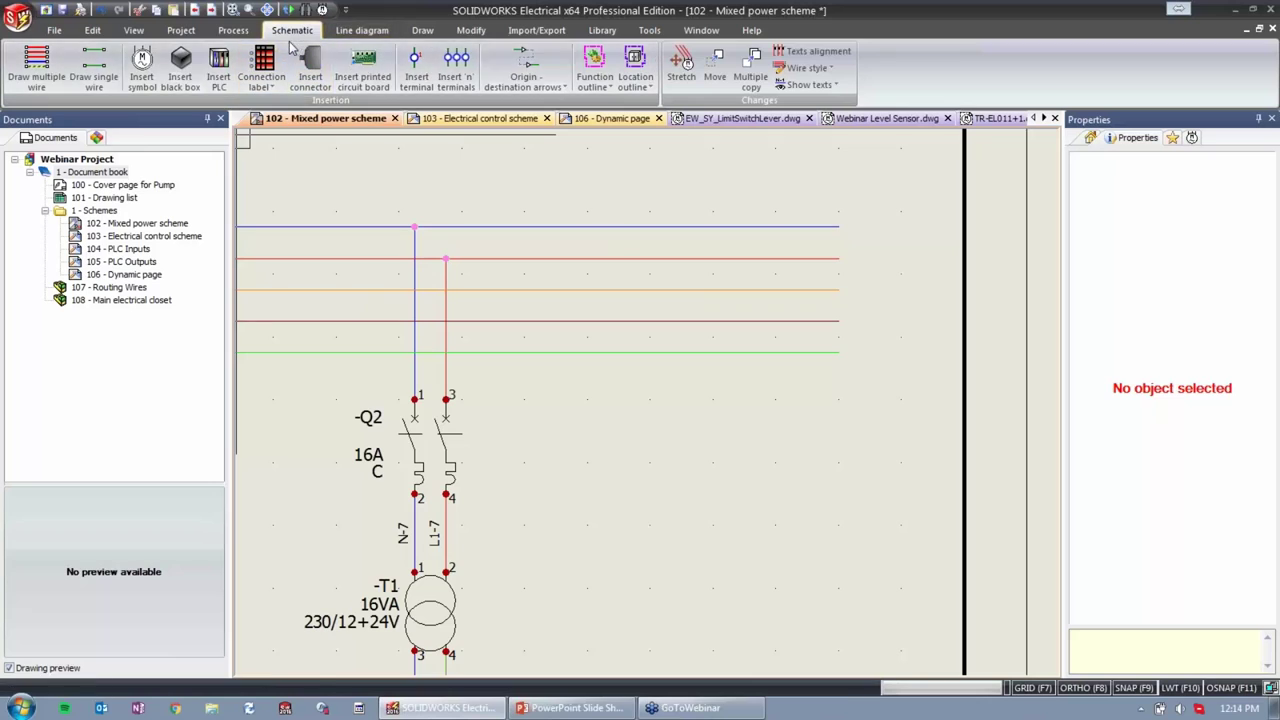
click(183, 68)
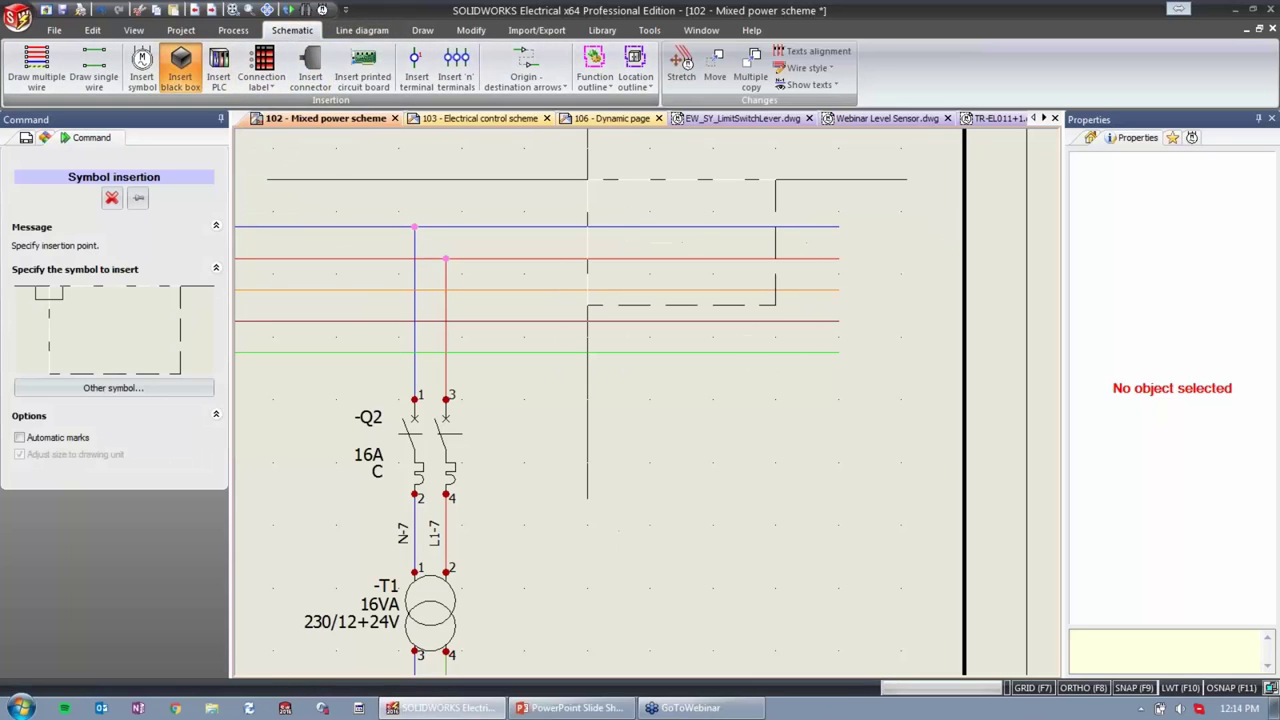
click(587, 179)
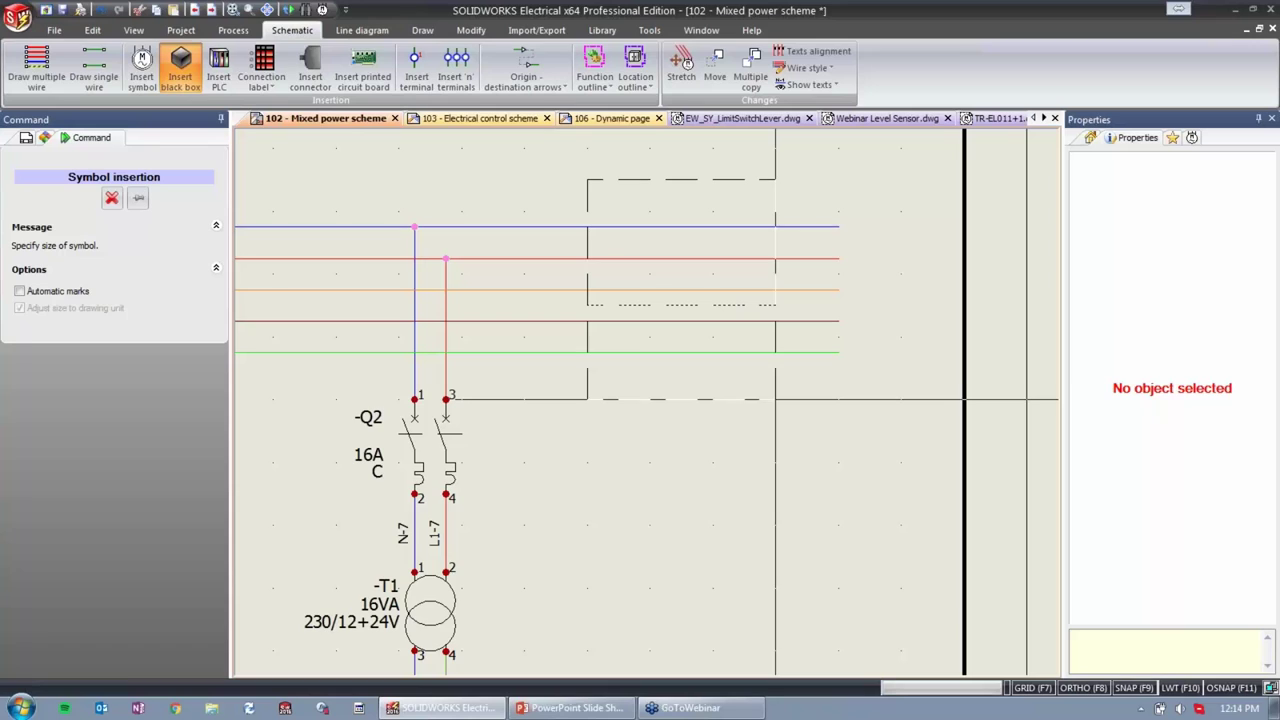
click(775, 399)
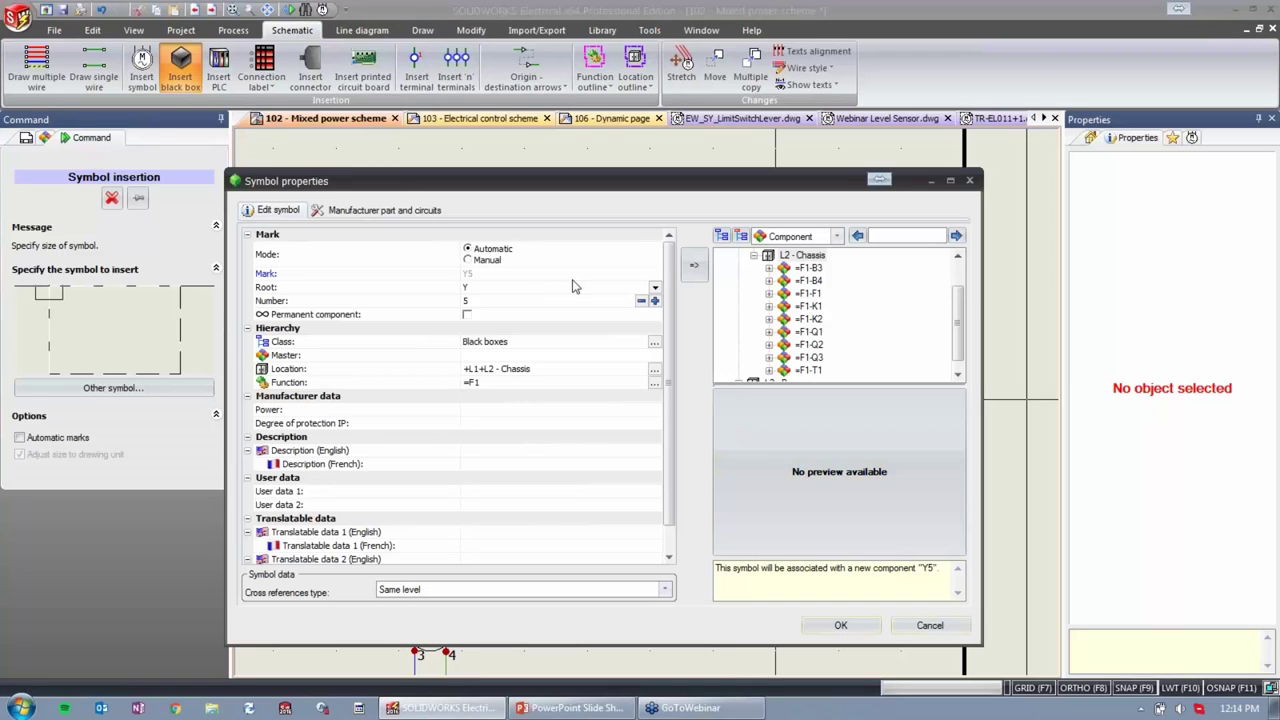
Change the new black box symbol's class to Contacts.
click(476, 289)
key(Tab)
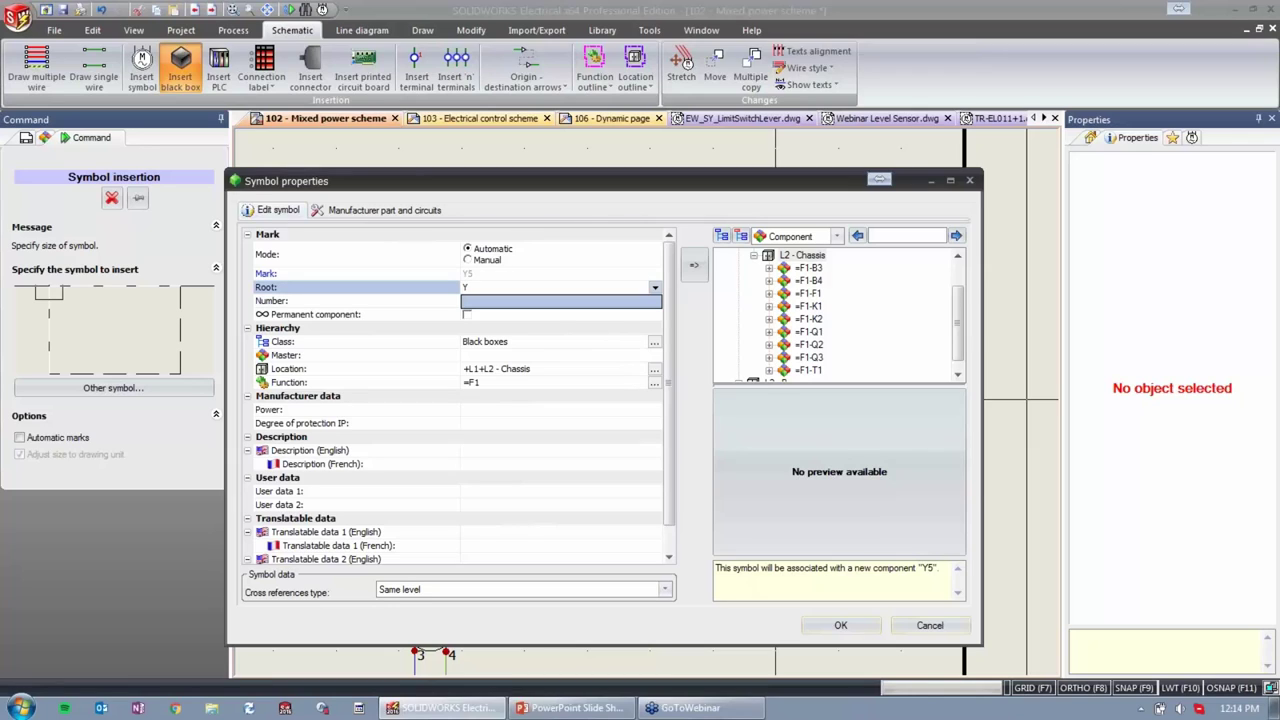
click(637, 282)
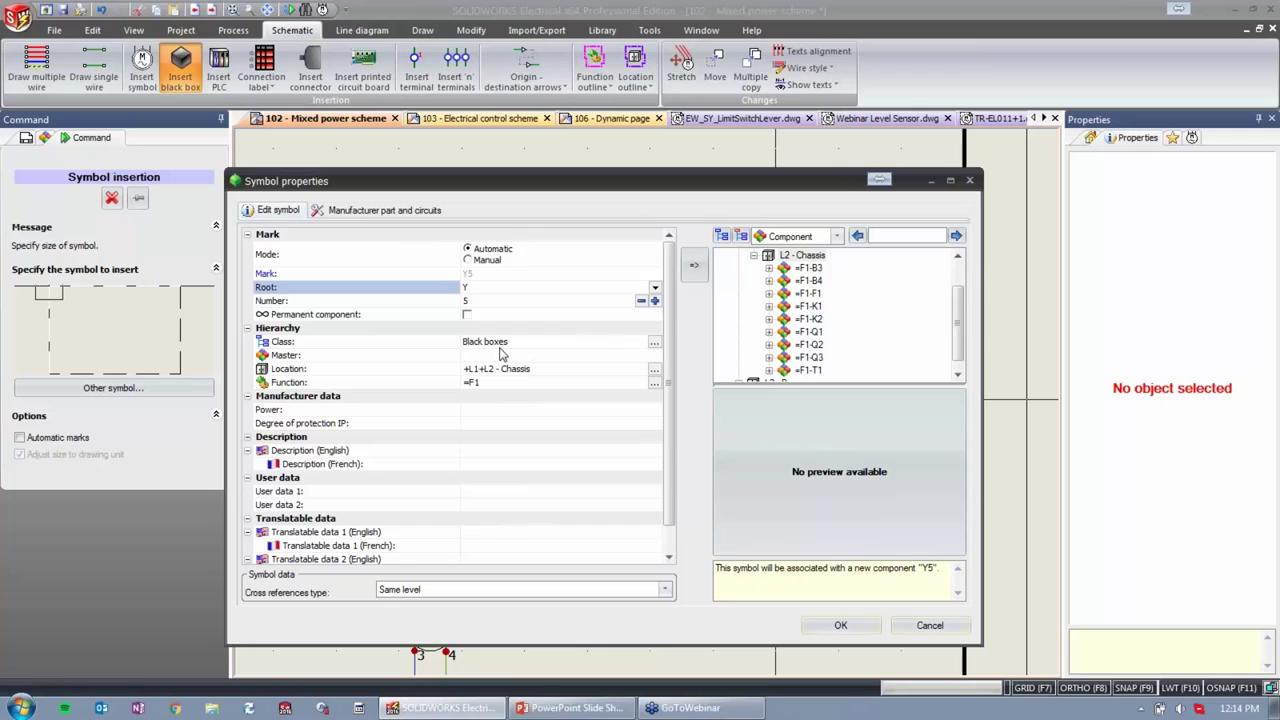
click(654, 343)
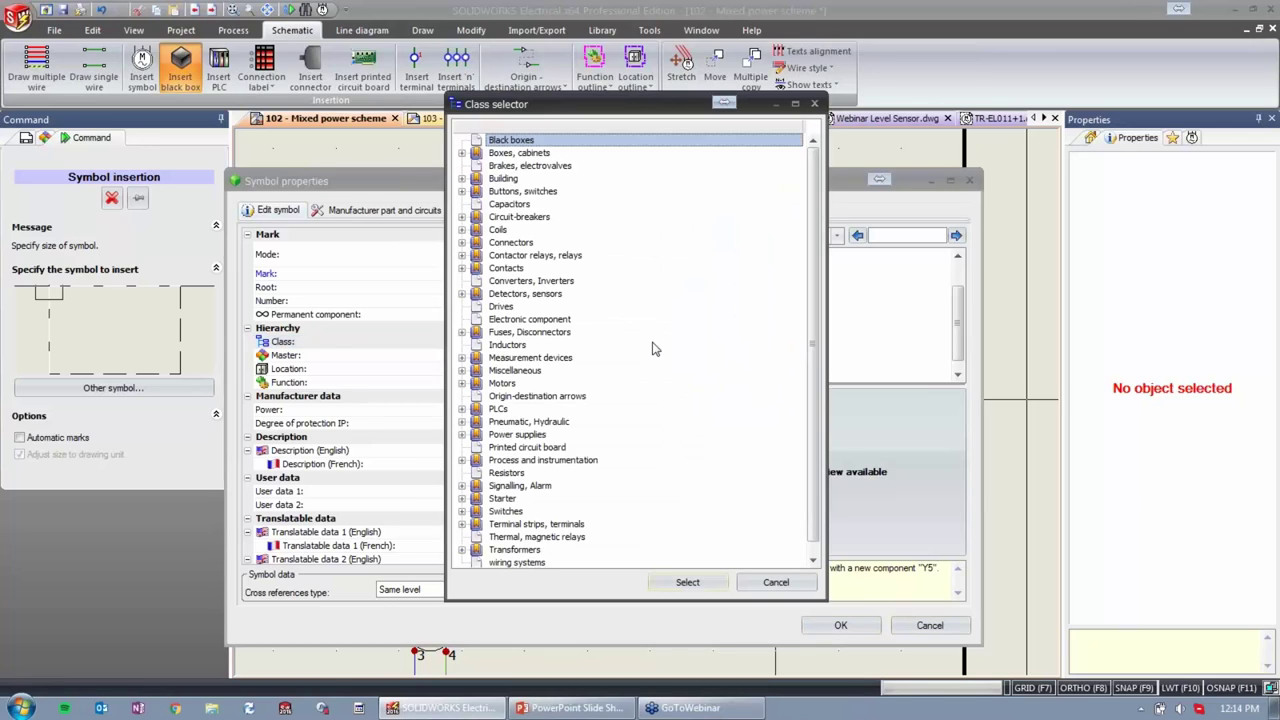
click(508, 268)
click(687, 583)
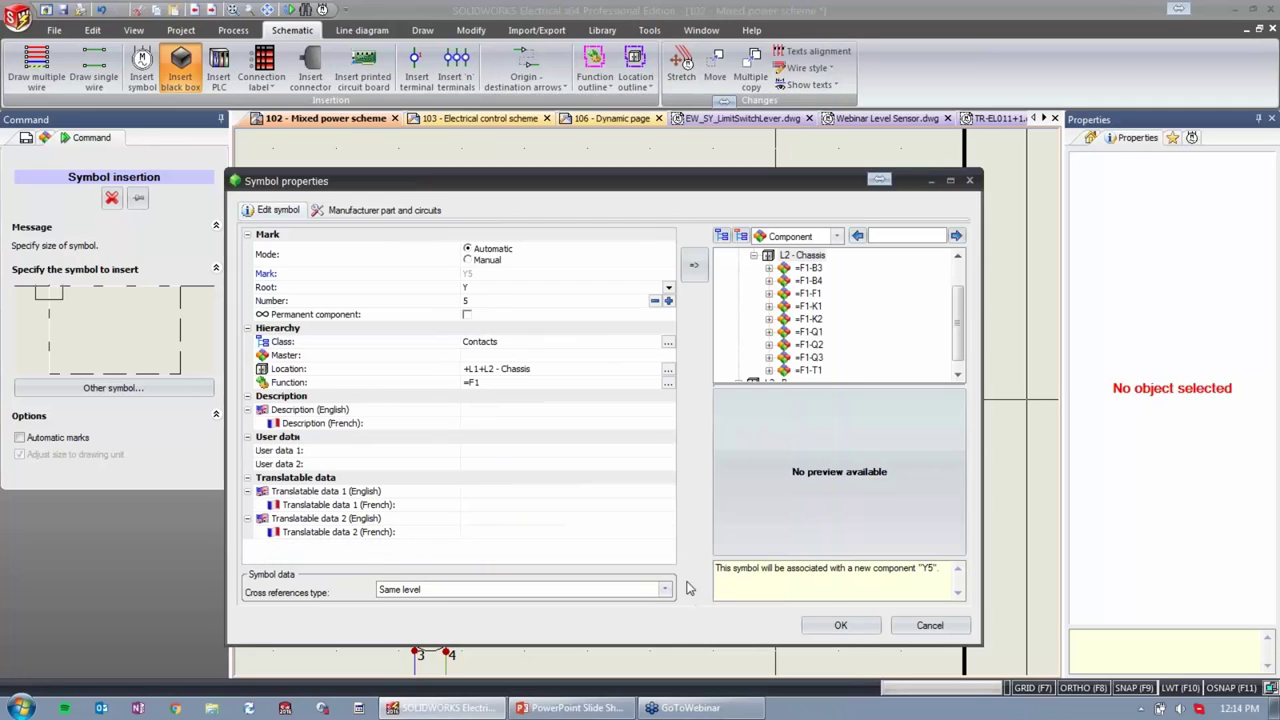
Set the black box's mark root to T and accept the symbol properties.
click(655, 288)
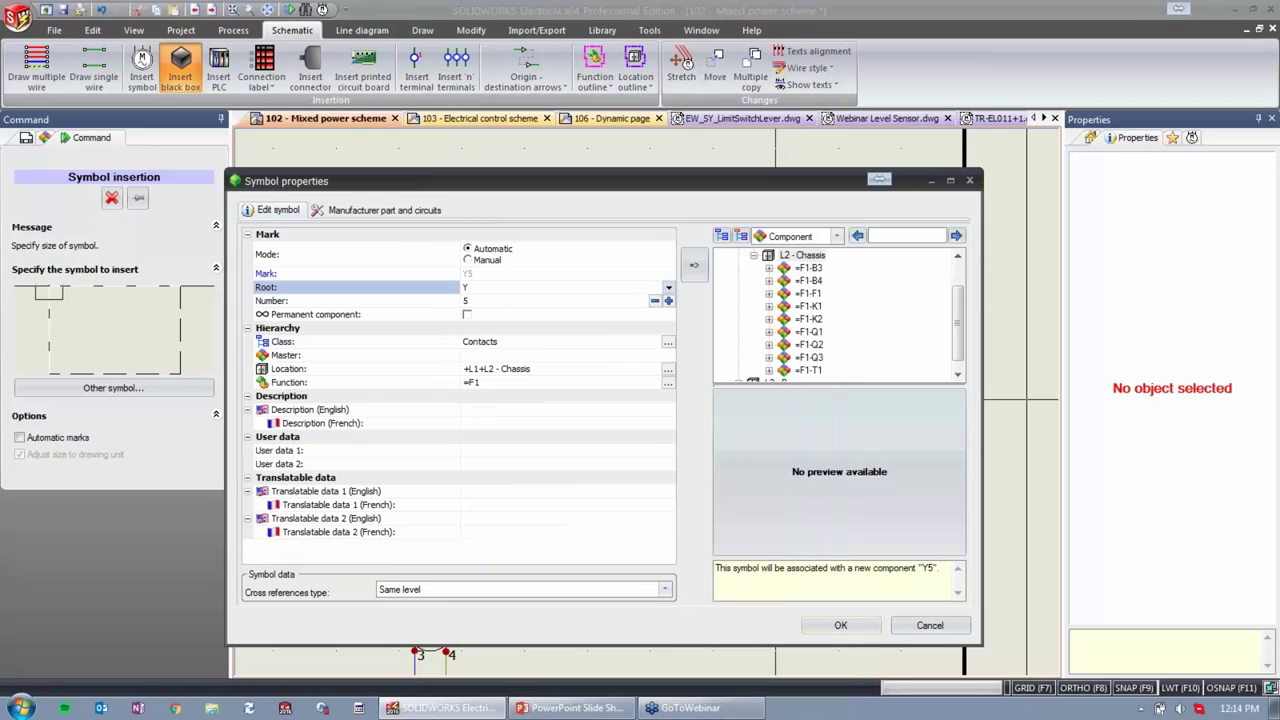
click(669, 288)
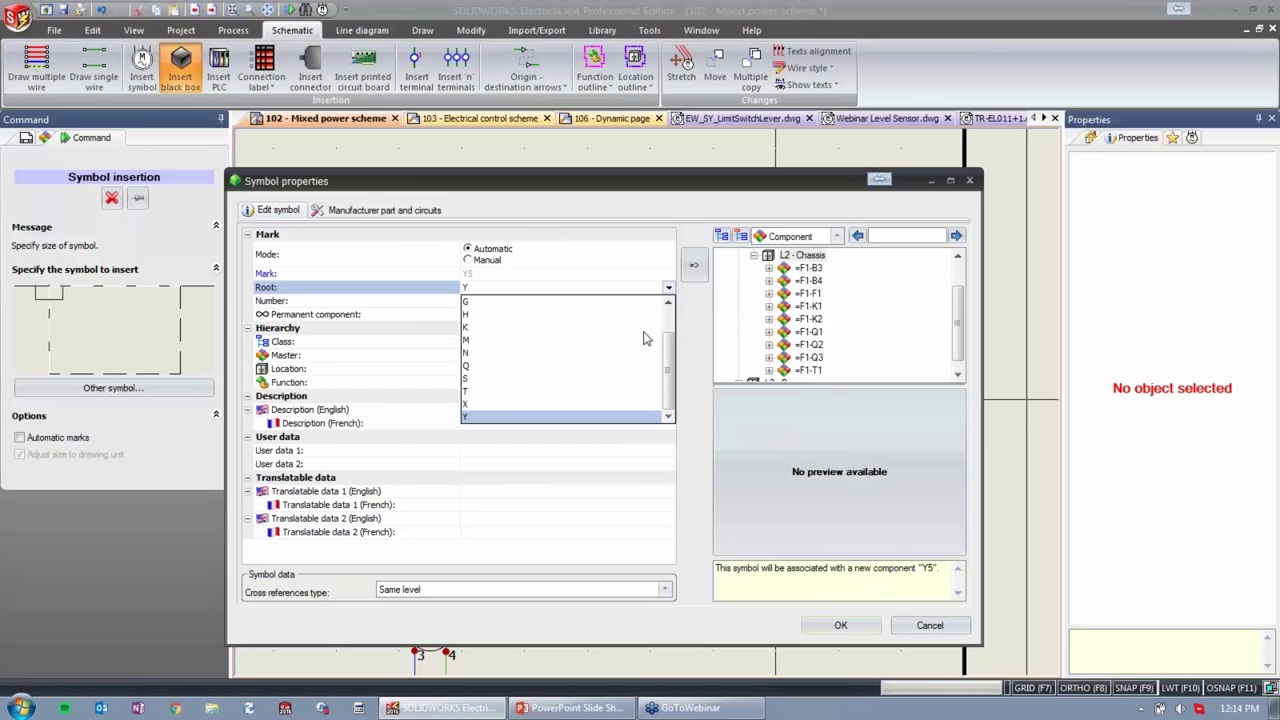
click(536, 391)
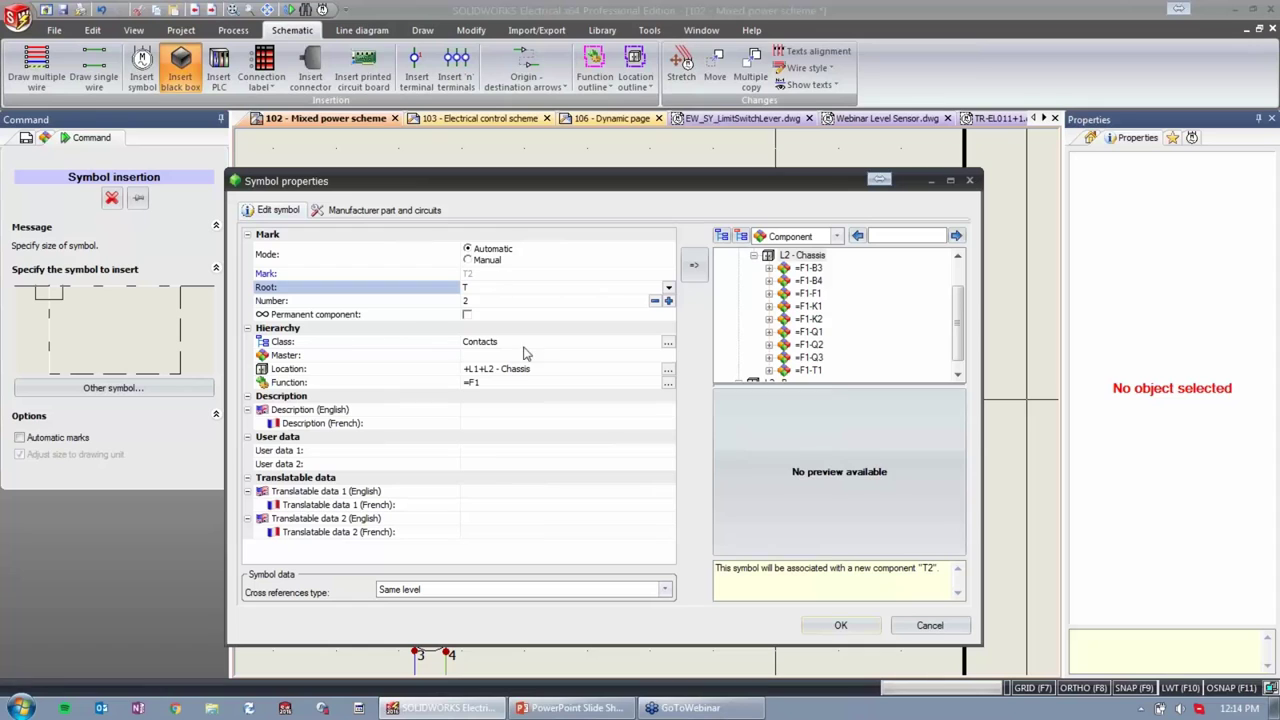
click(855, 627)
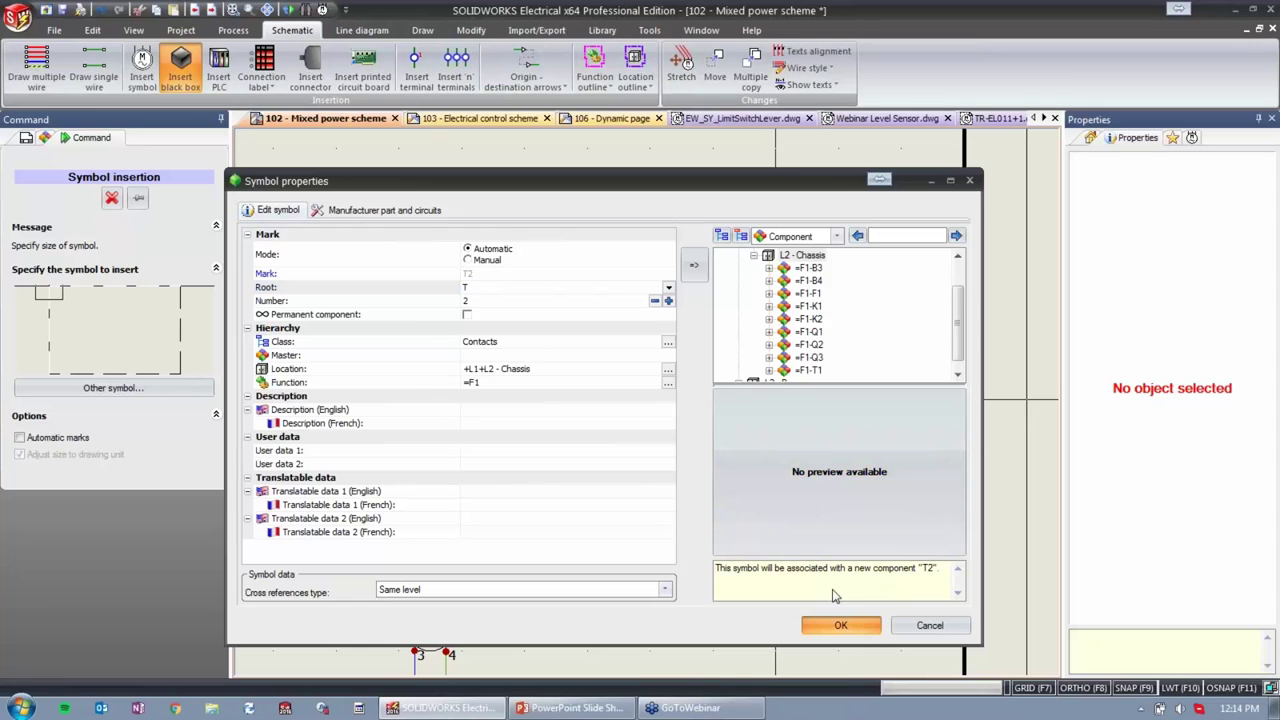
Open the component properties of black box T2 and examine its circuits and their terminal numbers.
scroll(633, 208, up, 2)
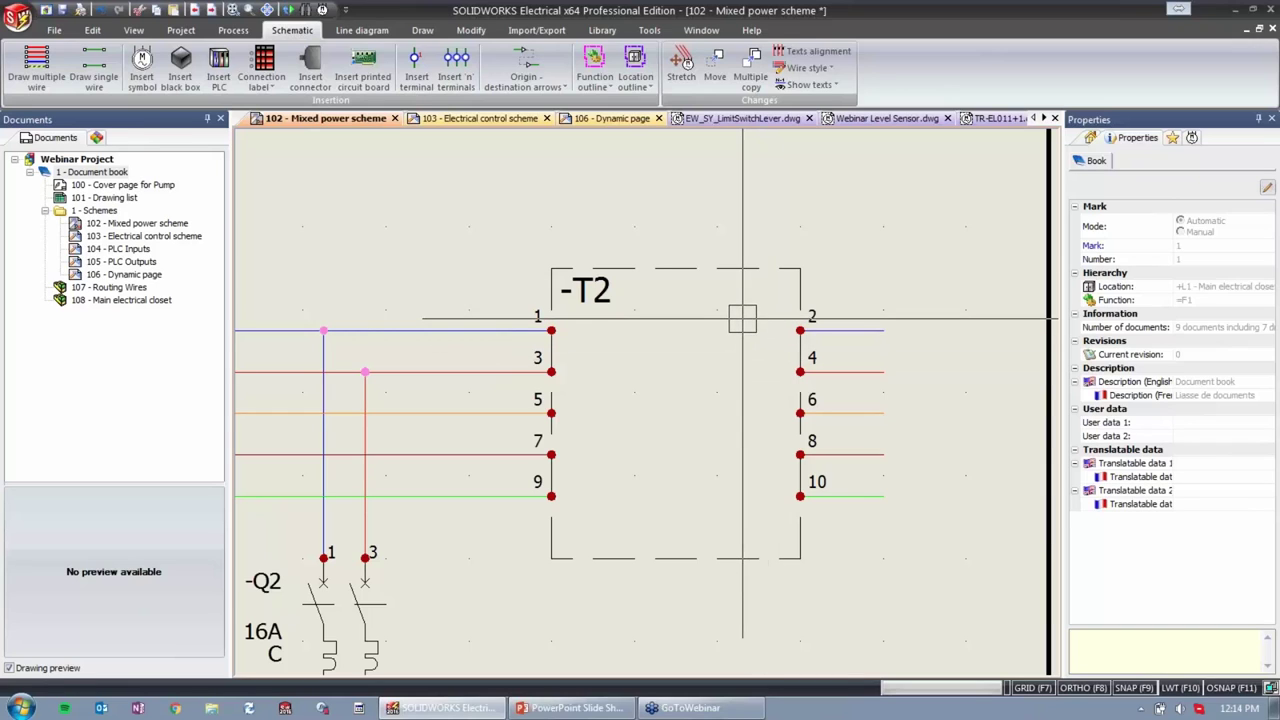
double_click(704, 268)
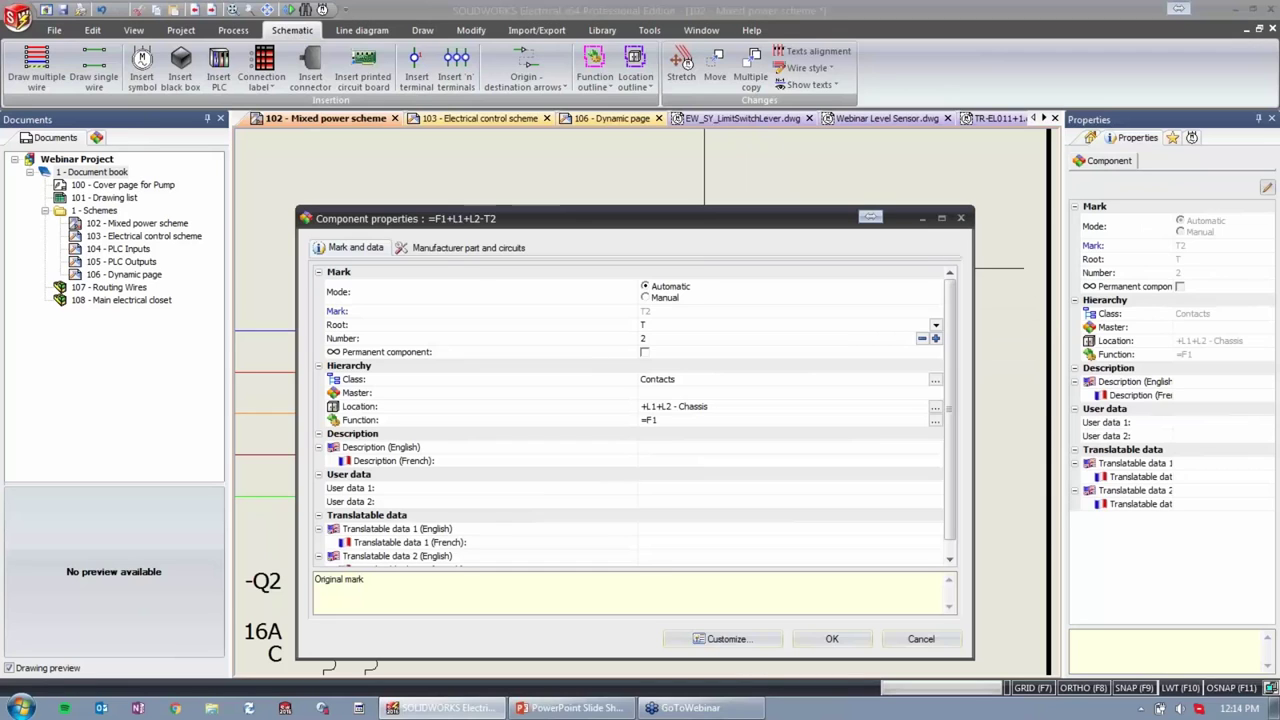
click(452, 249)
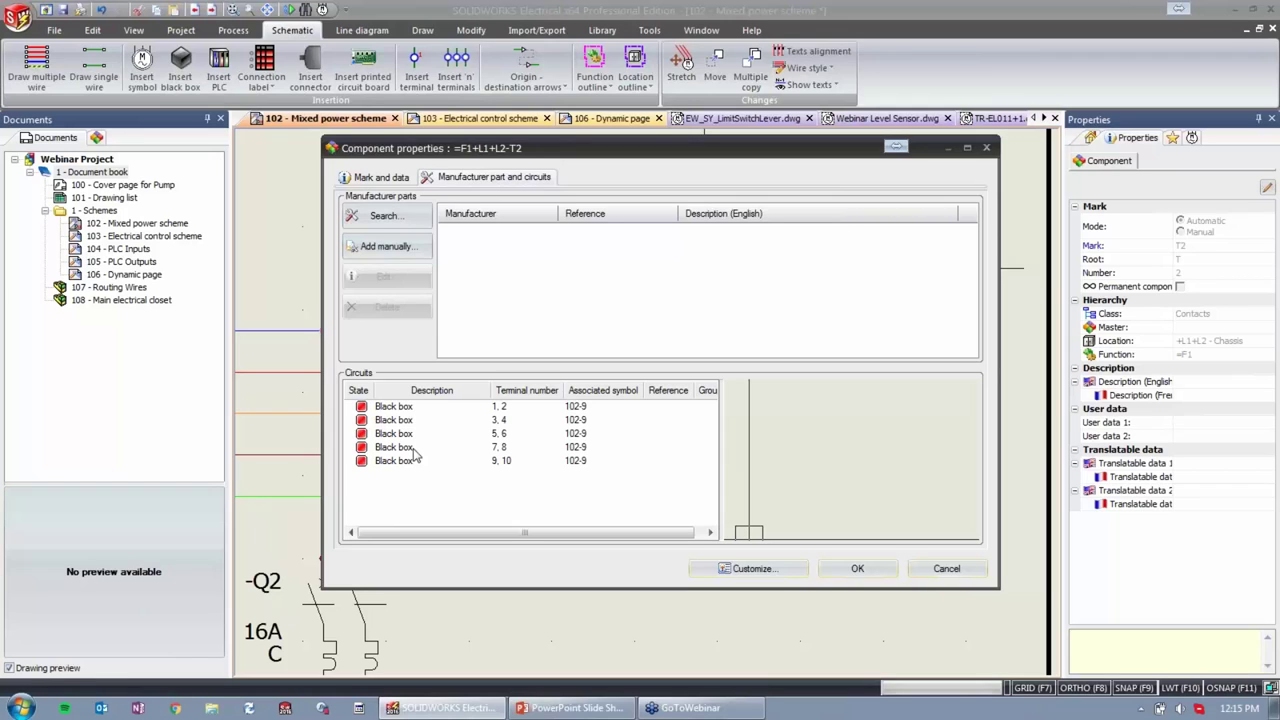
Change the location of component T2 to L2 - Pump and accept the component properties.
click(392, 180)
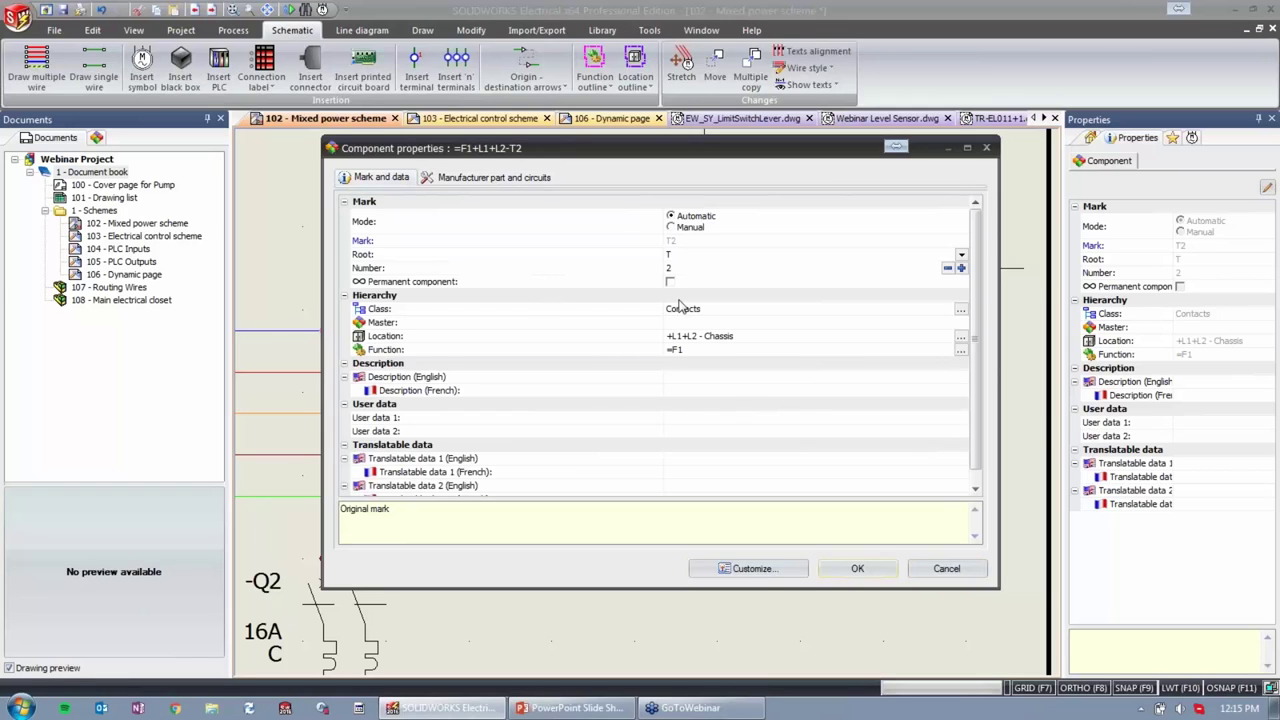
click(966, 341)
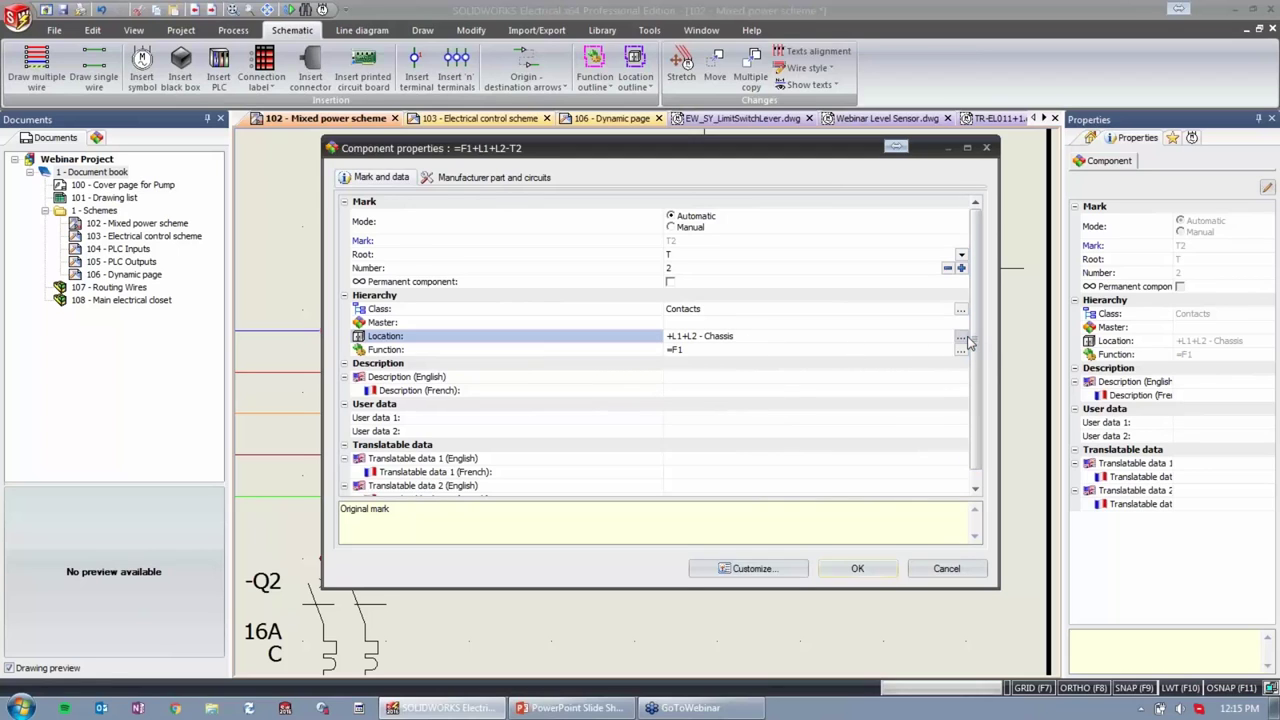
click(965, 341)
click(401, 312)
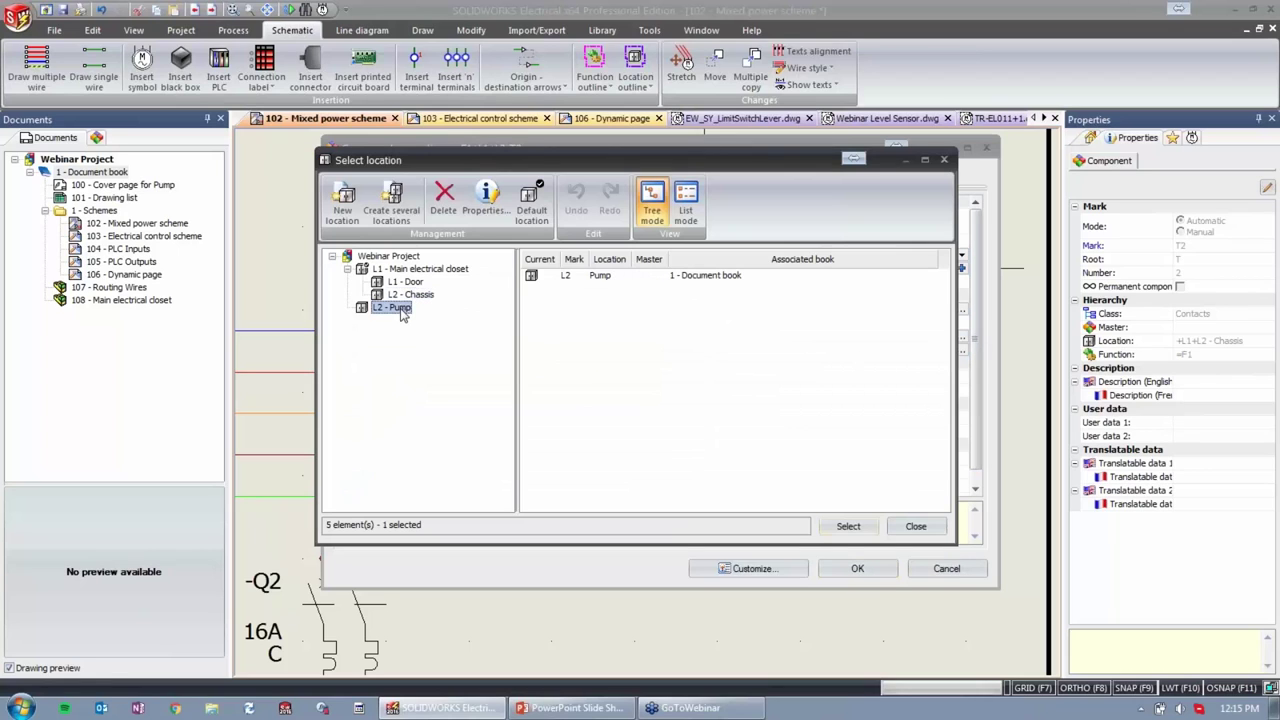
click(852, 530)
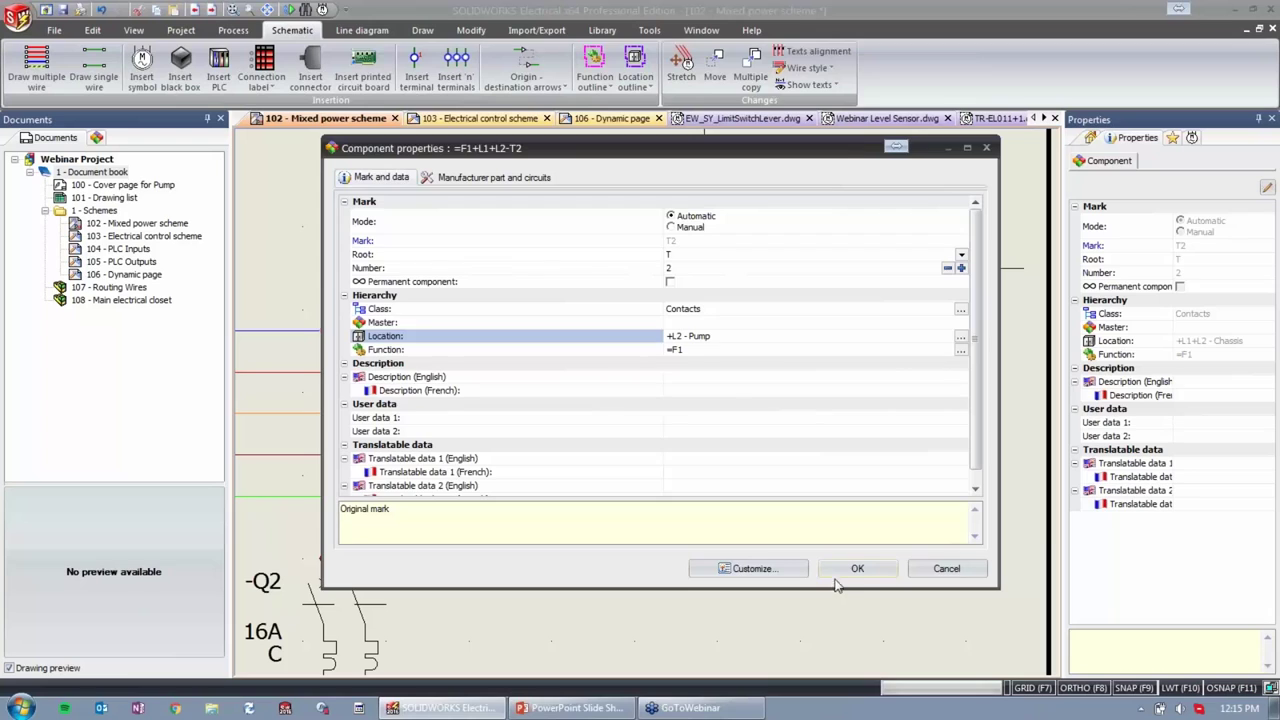
click(857, 568)
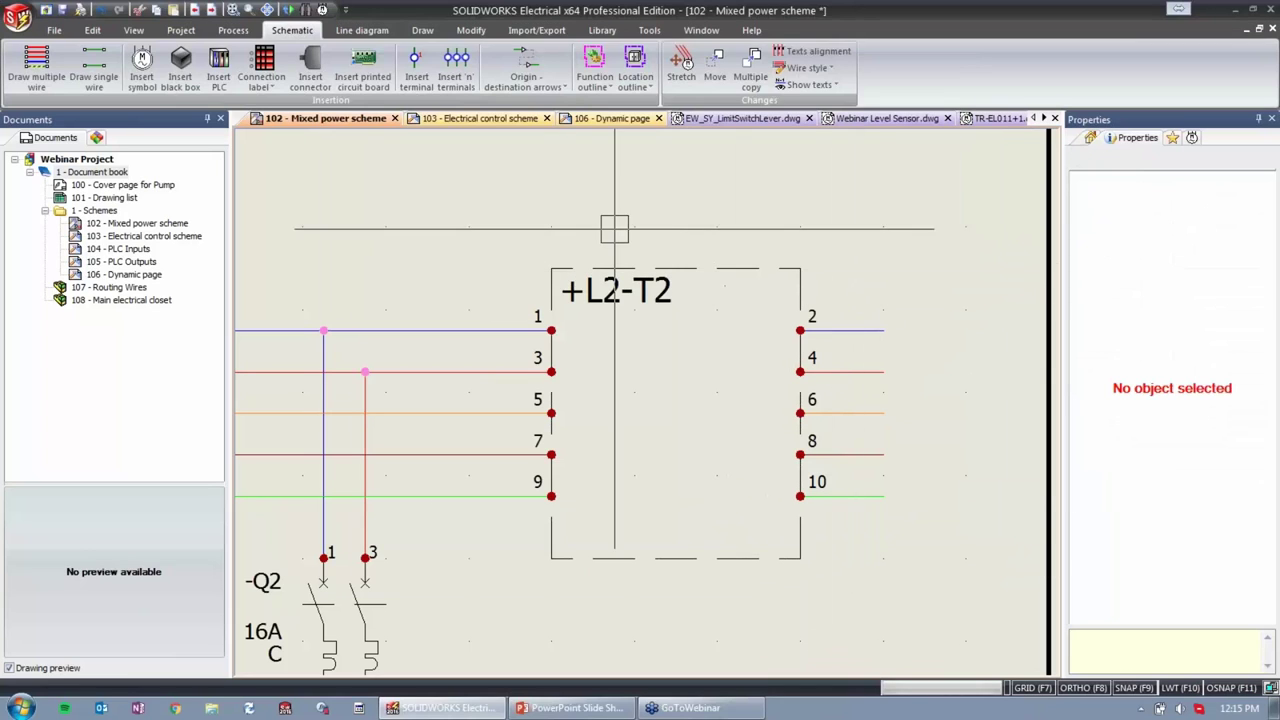
Draw four vertical 12V DC wires, spaced 5 apart, through black box T2 from above its upper edge to below its lower edge.
click(176, 80)
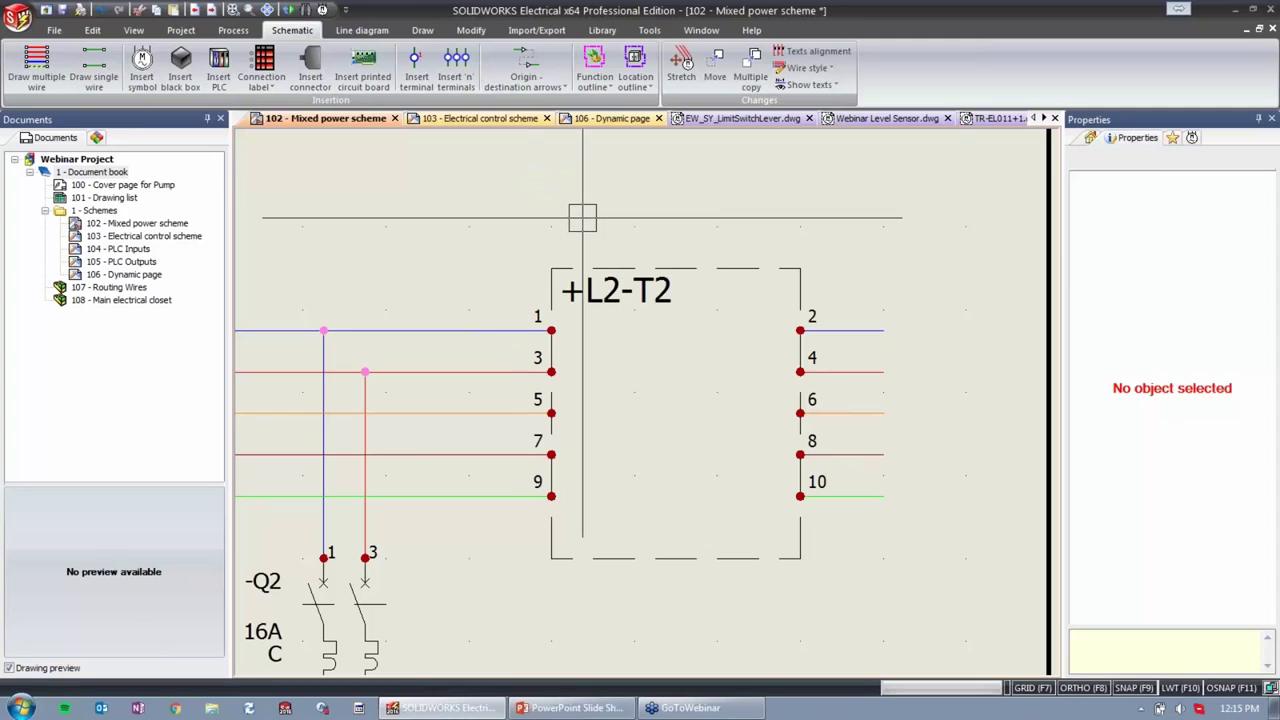
scroll(582, 218, down, 2)
middle_drag(625, 210, 625, 238)
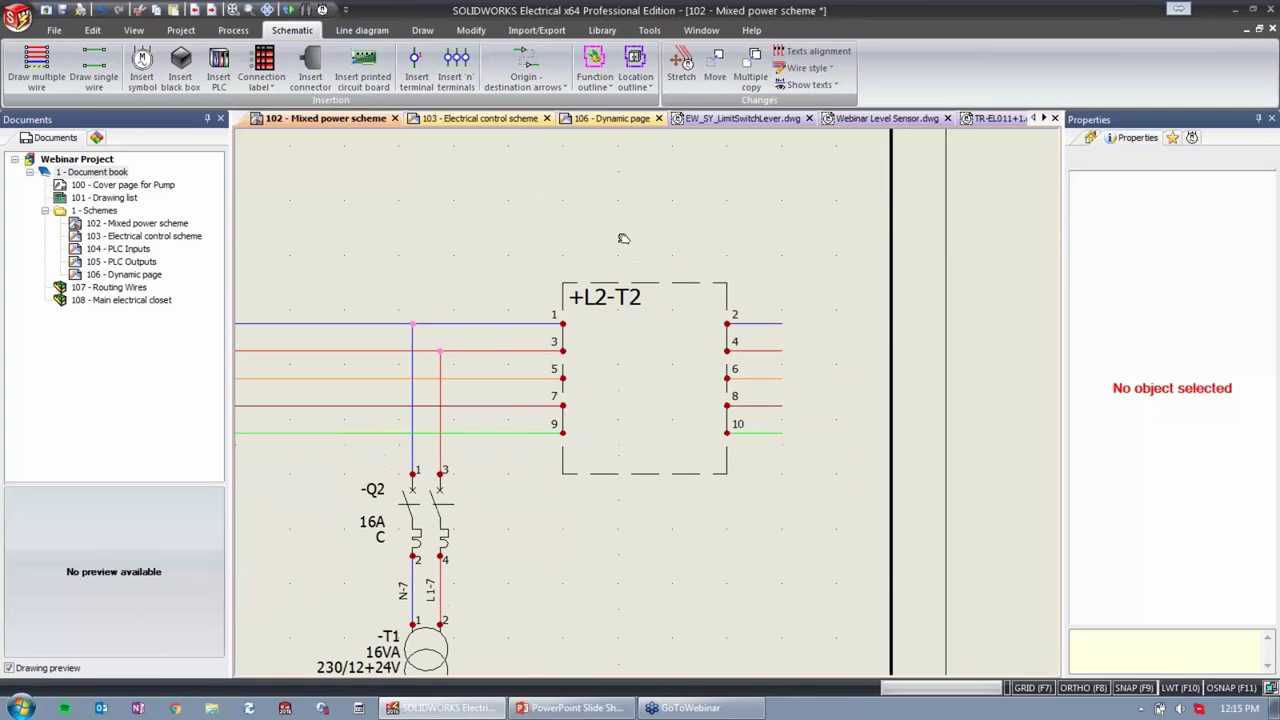
click(94, 70)
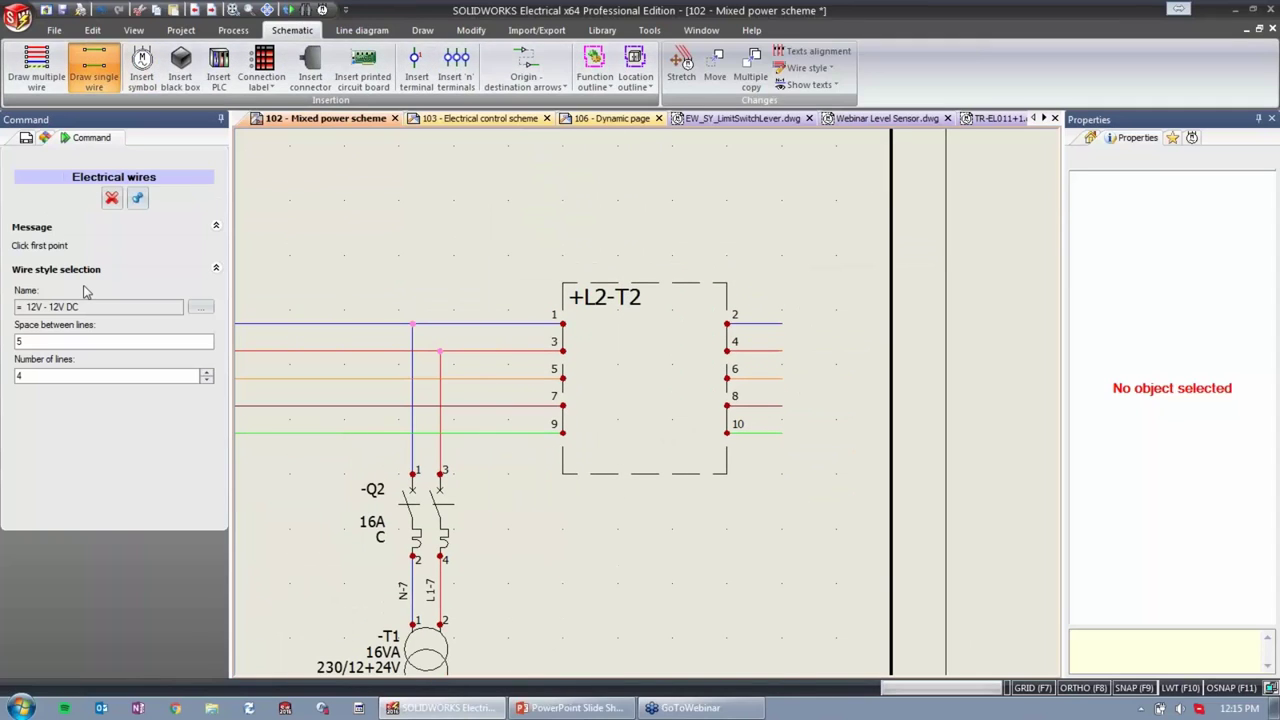
click(618, 174)
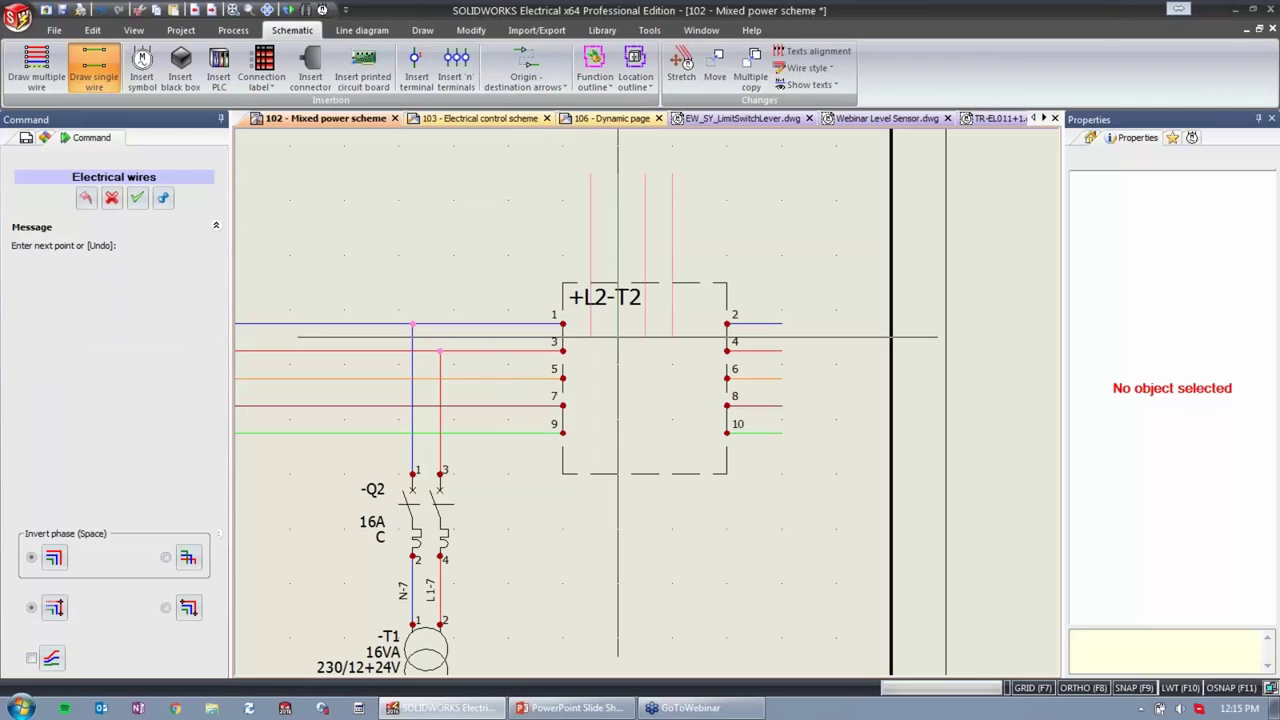
click(618, 610)
right_click(690, 556)
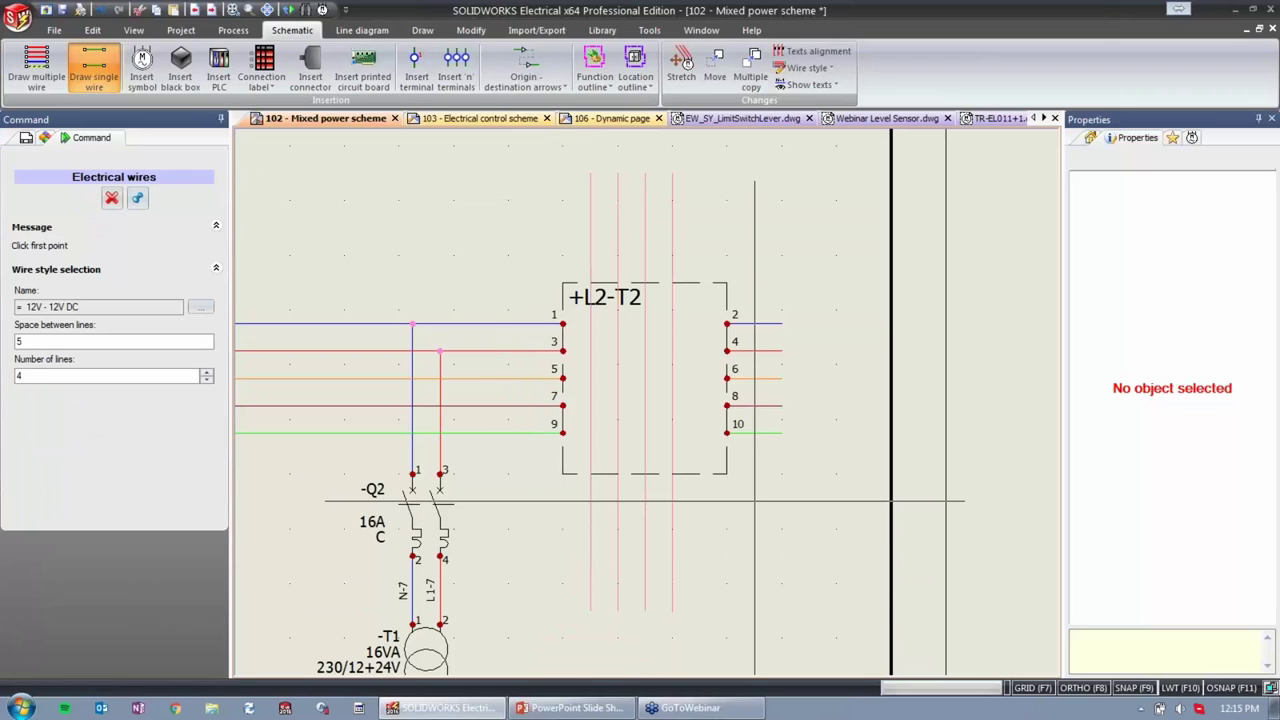
key(Escape)
Update black box T2 so it gets connection points where the four vertical wires cross it, and clear the selection.
scroll(630, 520, up, 2)
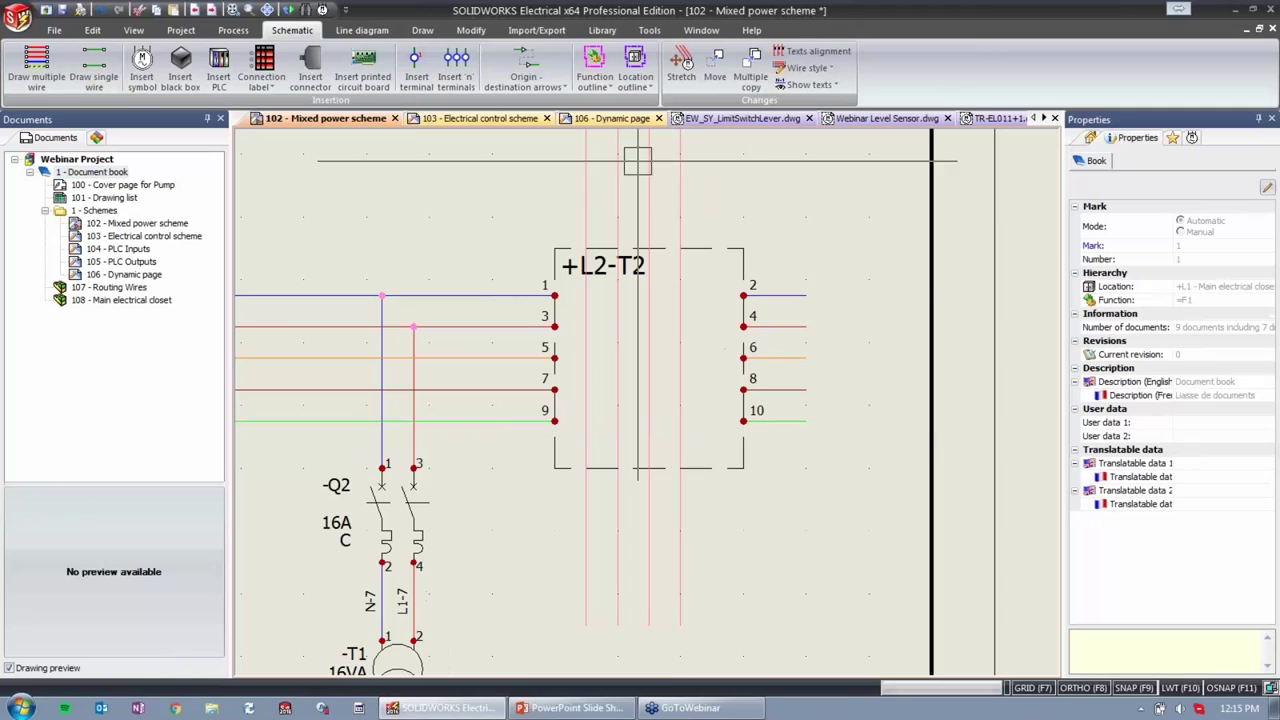
click(716, 248)
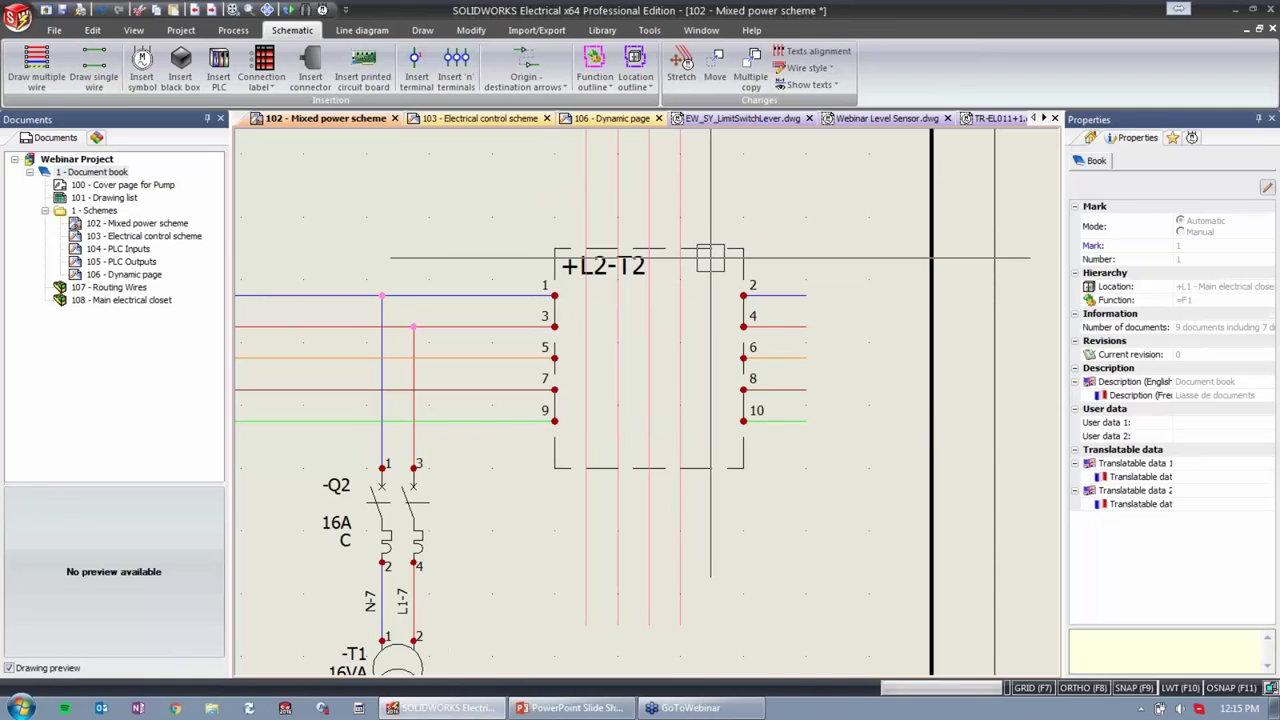
right_click(716, 248)
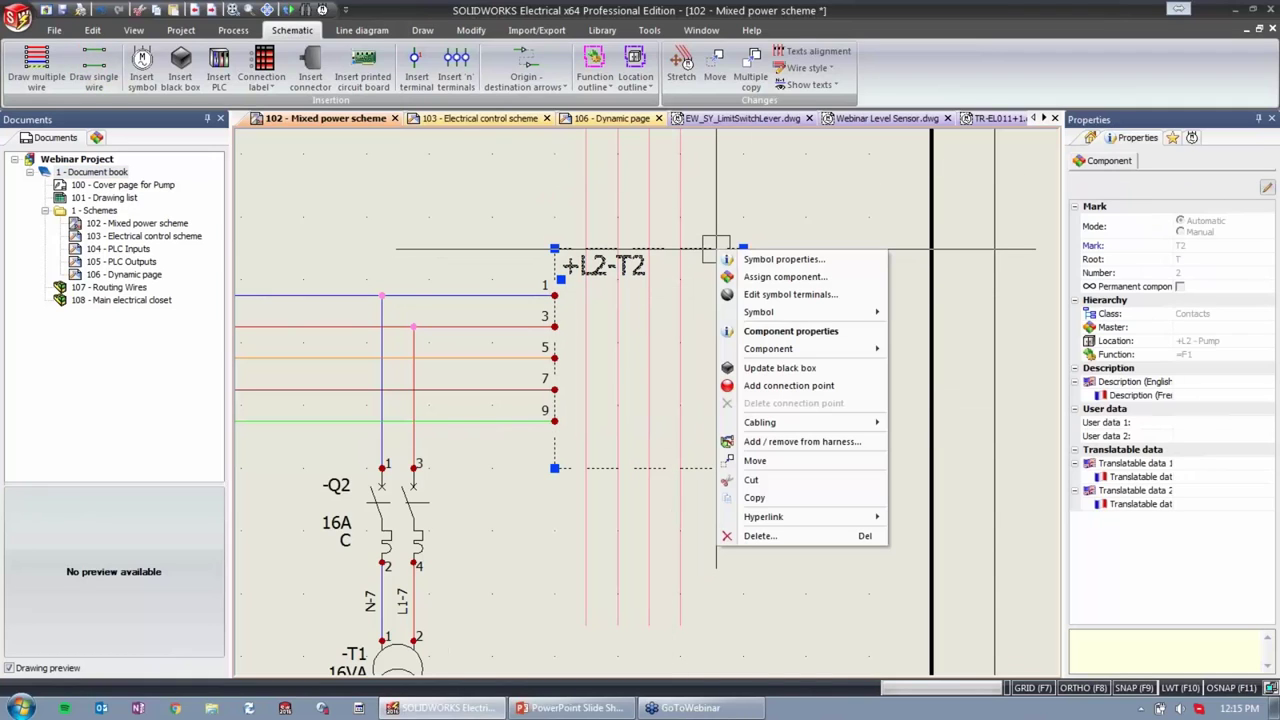
click(779, 367)
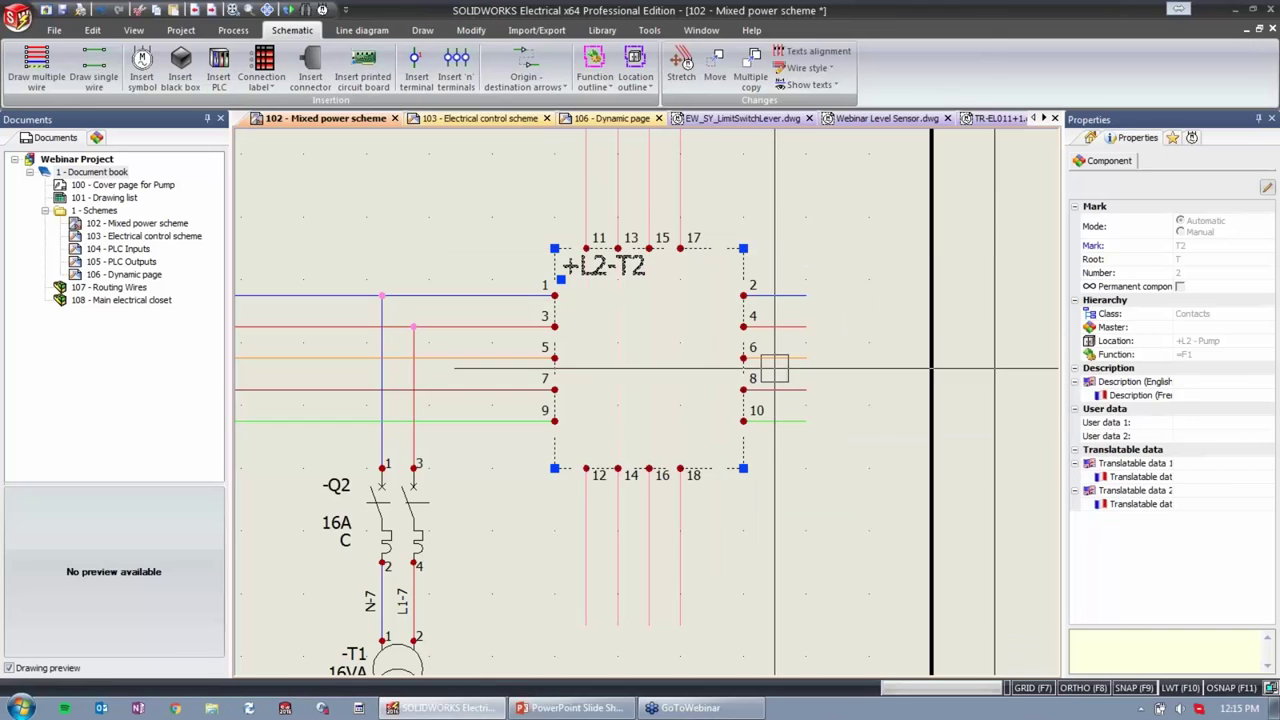
key(Escape)
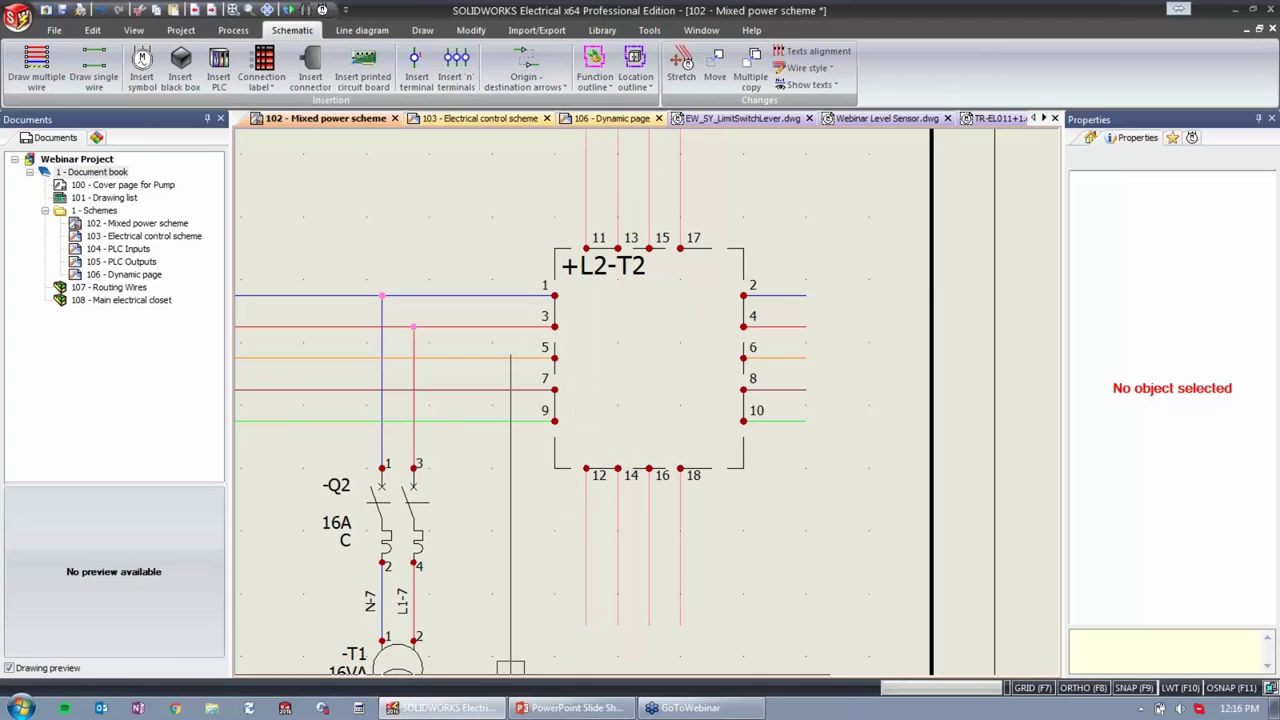
Switch to the PowerPoint slide show and advance to the slide on dynamic symbols.
click(555, 708)
click(398, 404)
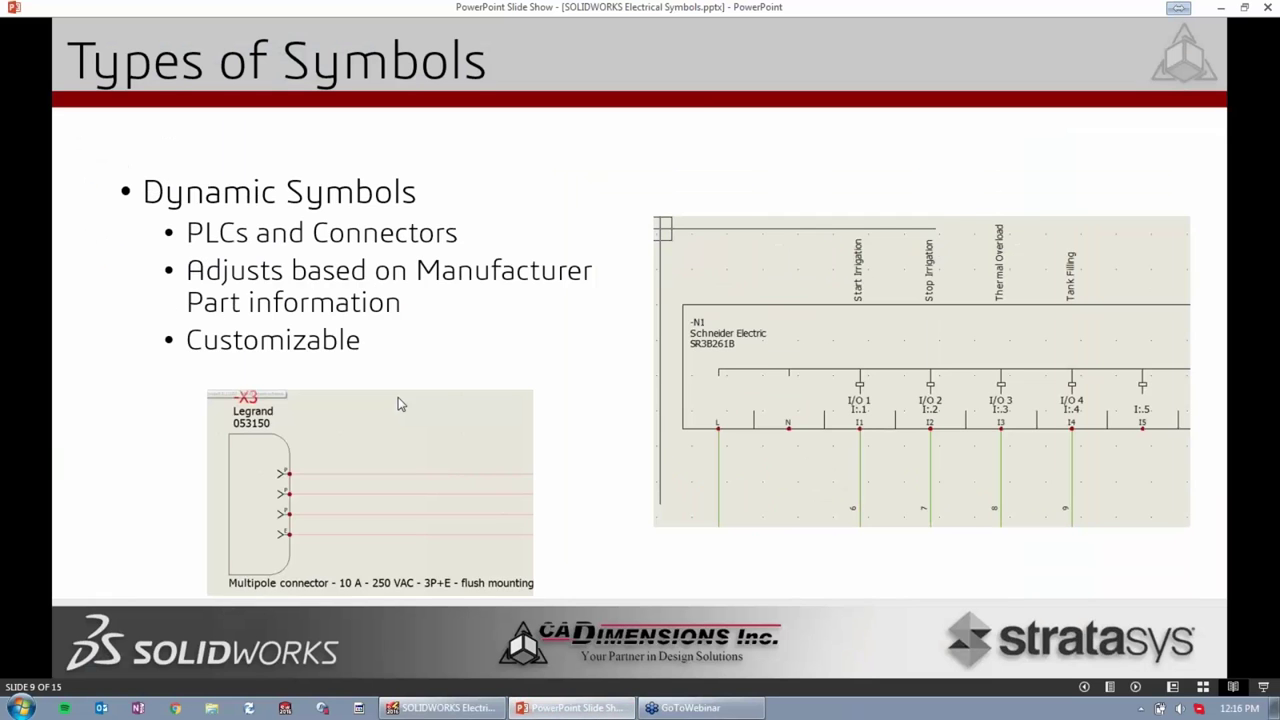
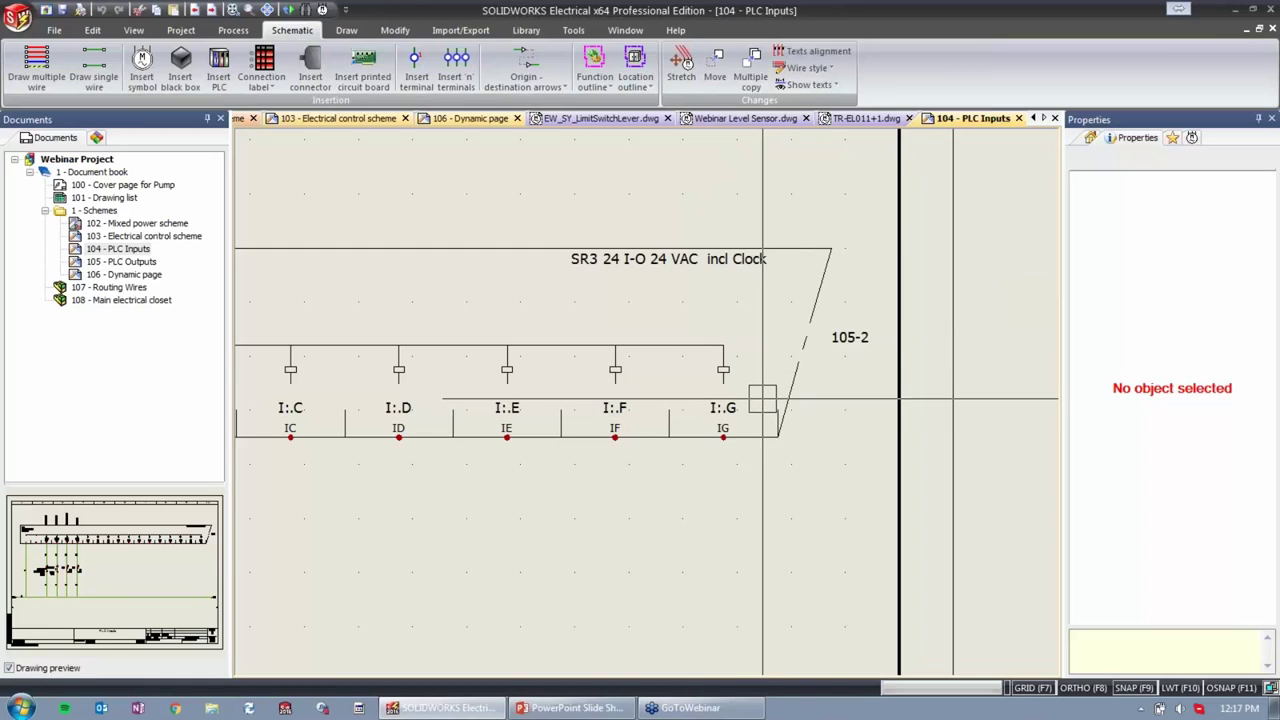
Open the PLC drawing configuration management for the Webinar Project.
scroll(727, 463, down, 3)
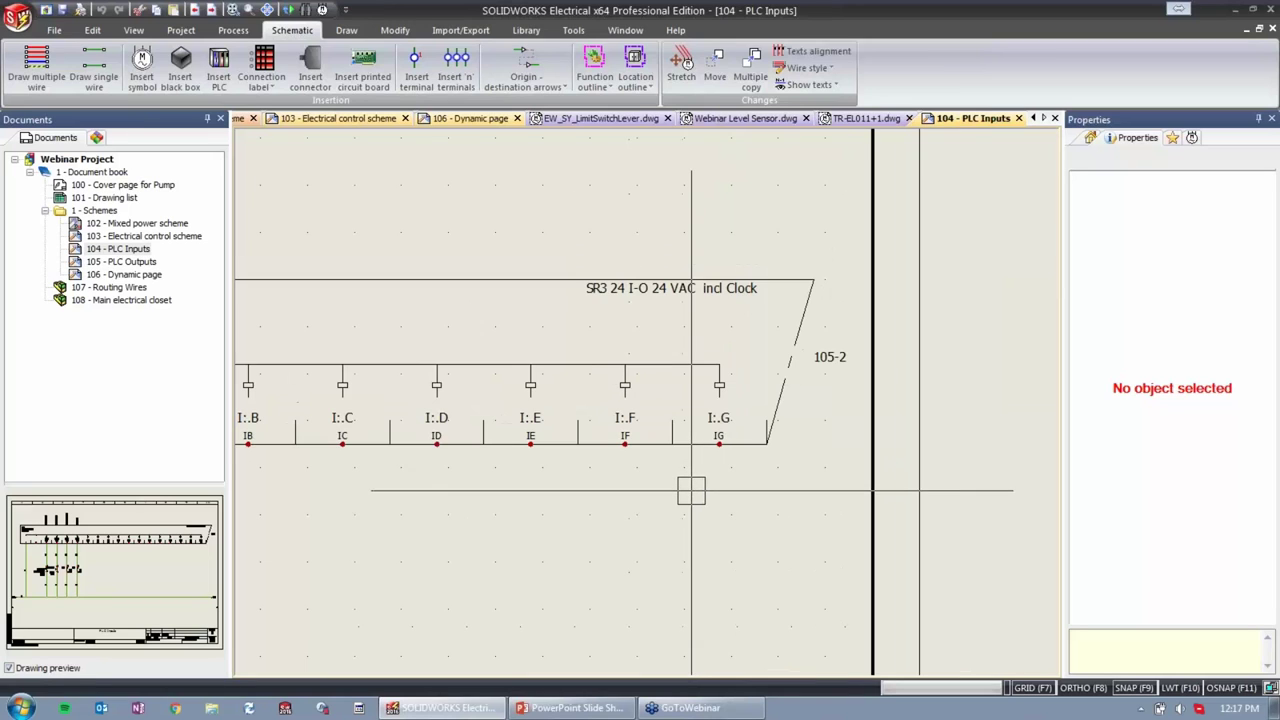
scroll(518, 377, down, 1)
scroll(871, 329, up, 1)
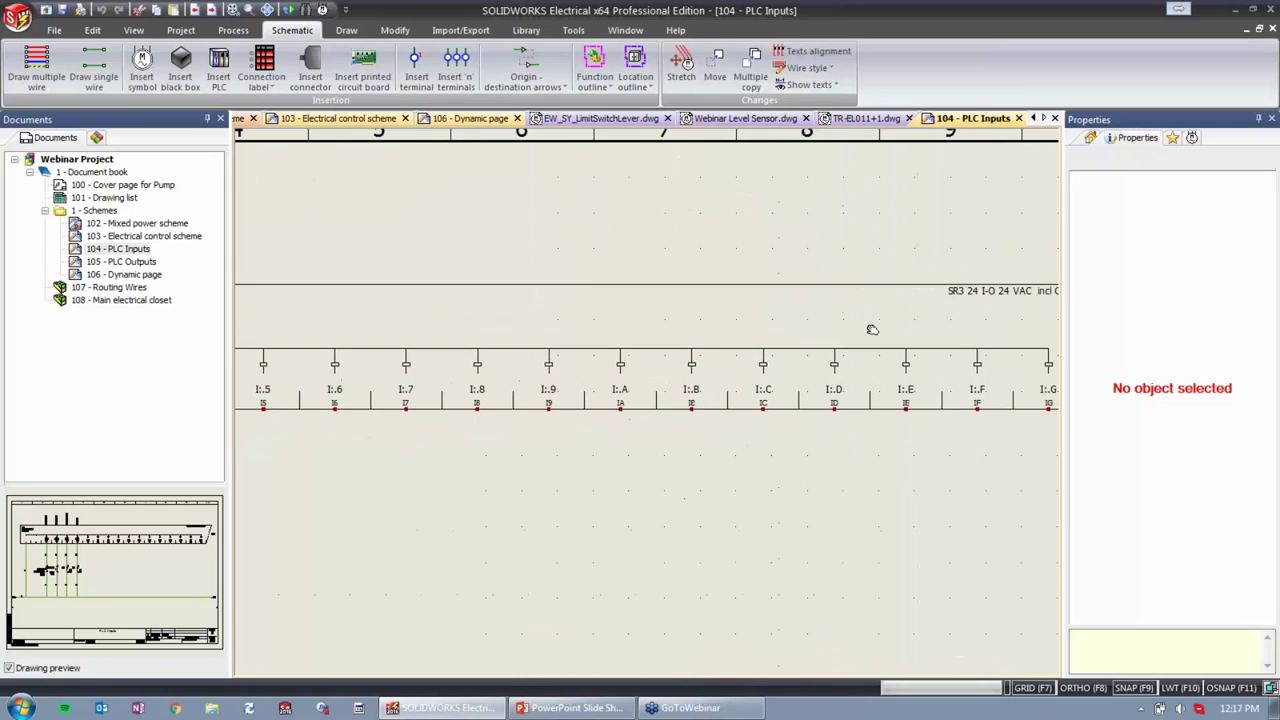
scroll(771, 234, up, 1)
click(181, 30)
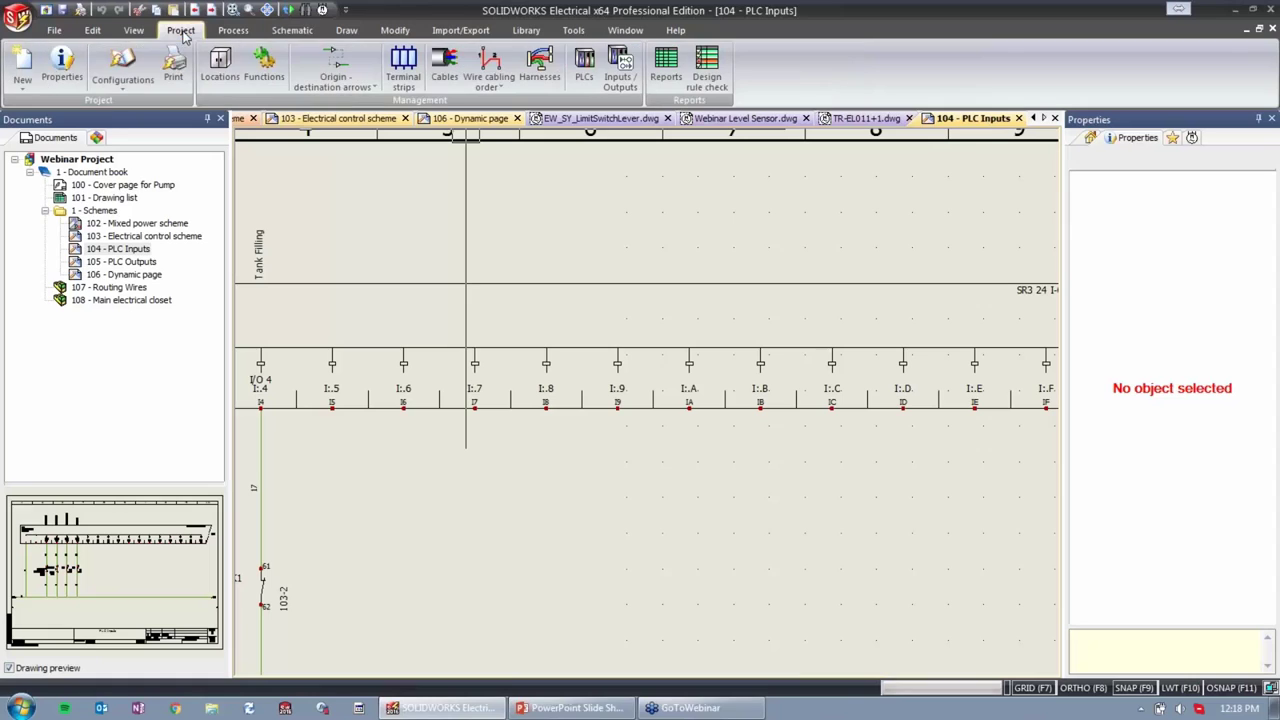
click(130, 90)
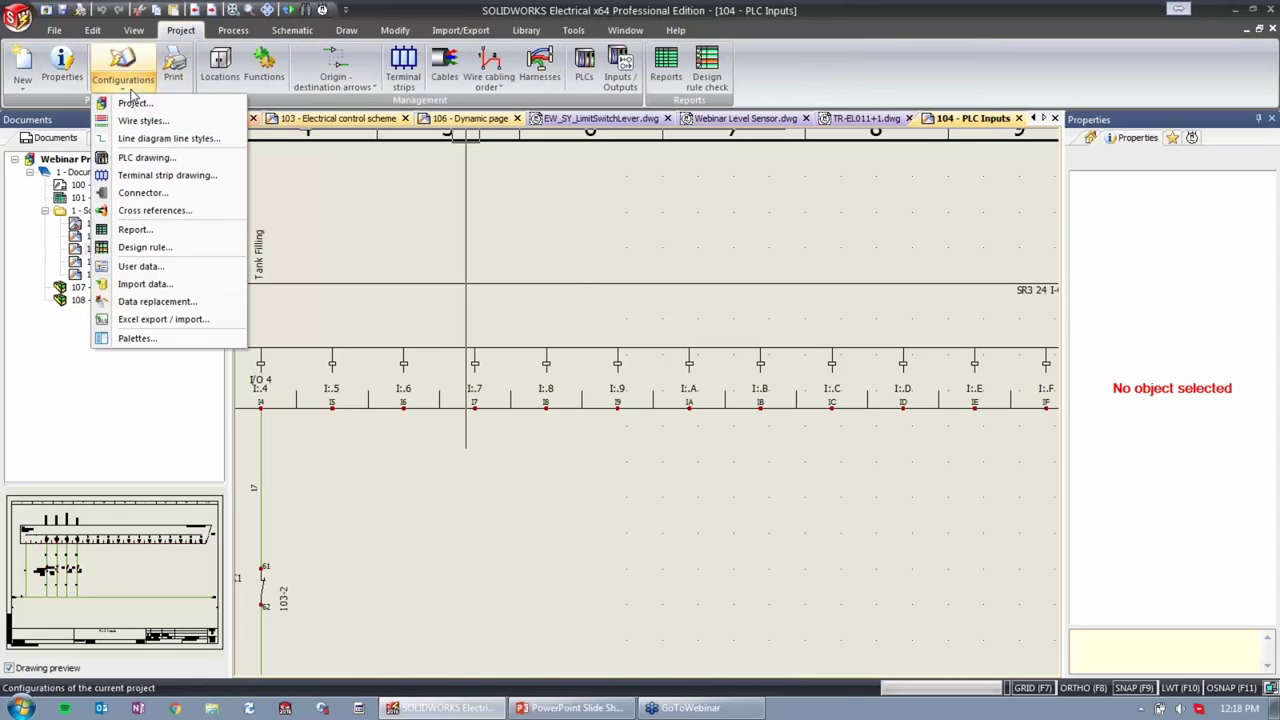
click(150, 158)
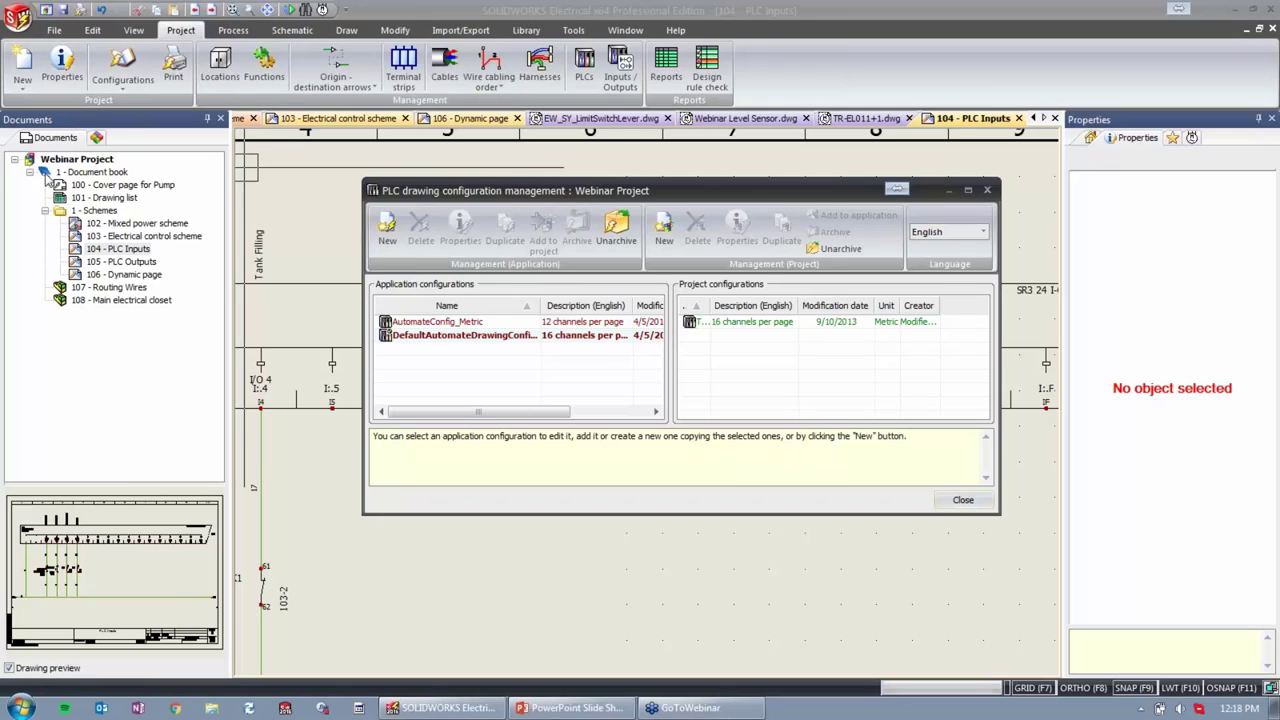
Add the default 16-channel PLC drawing configuration to the project and open the properties of the project copy in a maximized window.
click(462, 336)
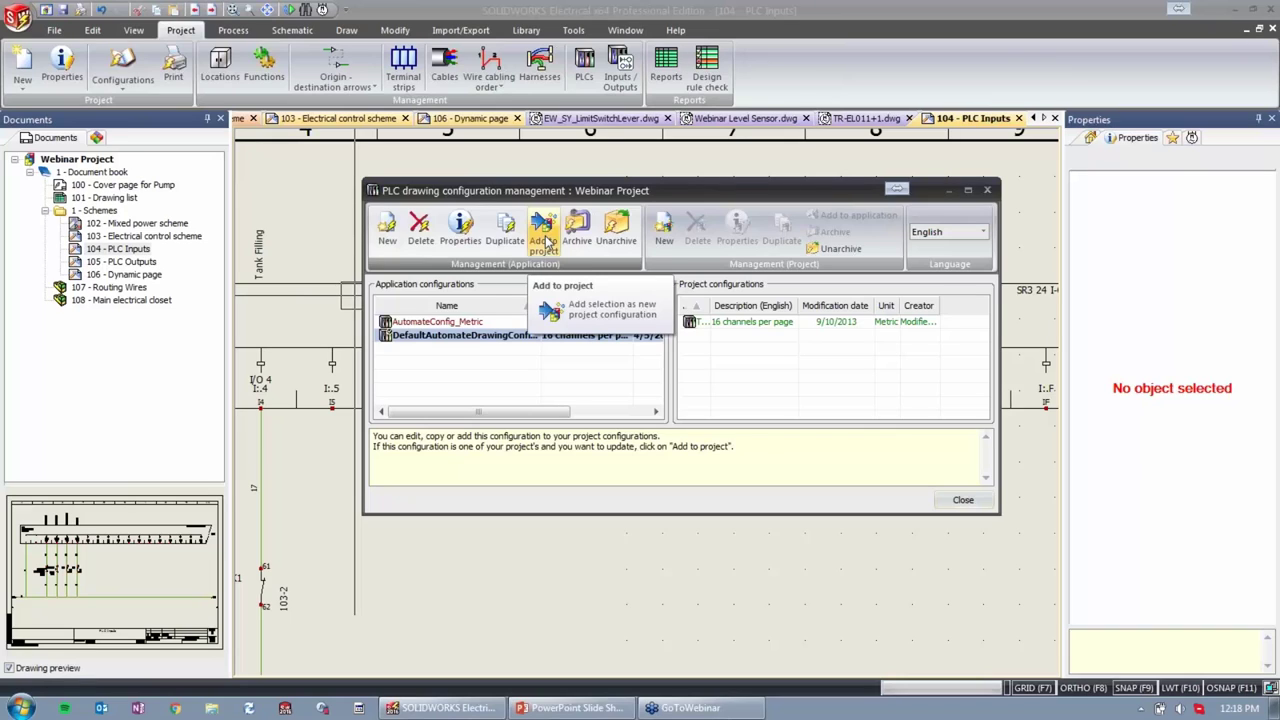
click(545, 243)
click(777, 339)
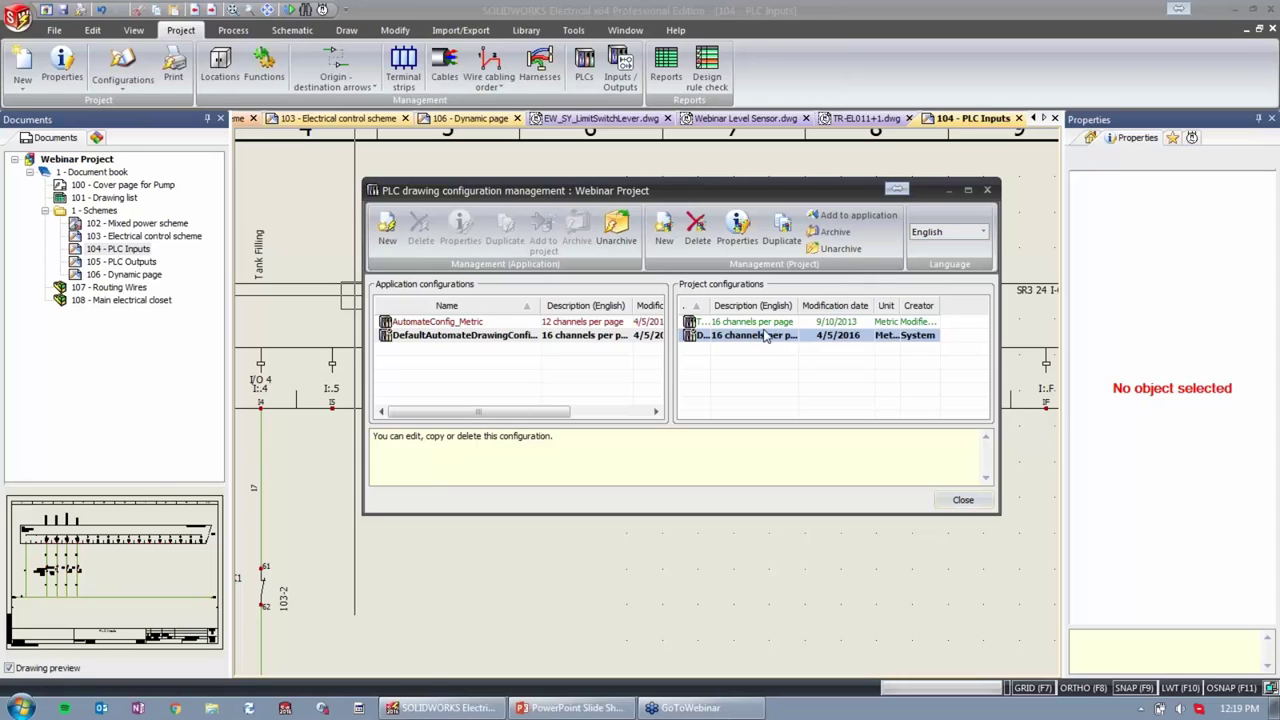
click(737, 224)
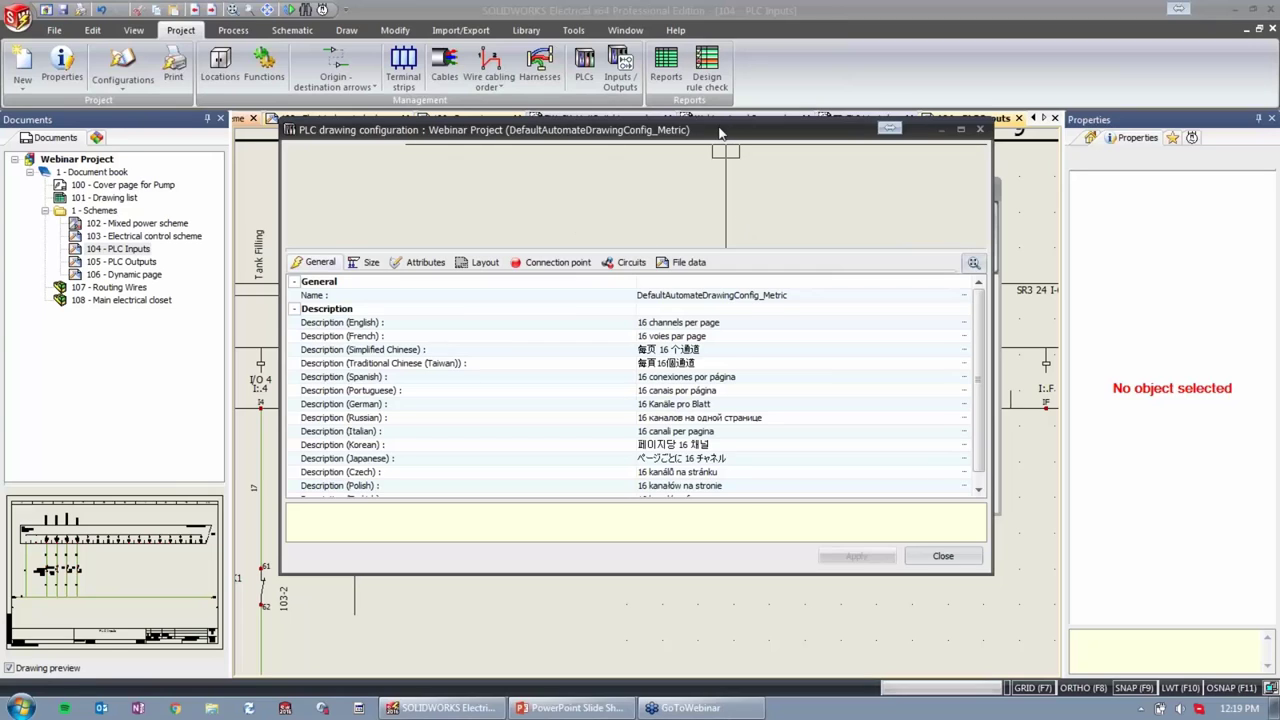
double_click(719, 133)
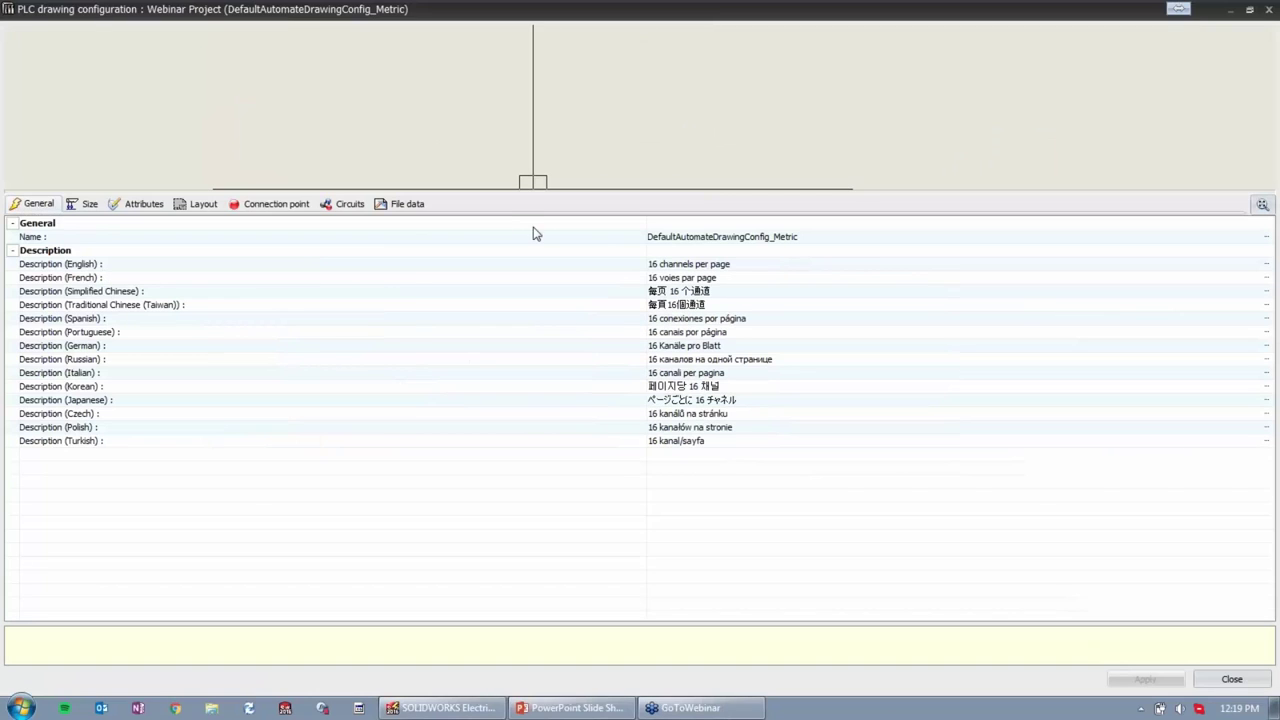
Name the configuration Webinar PLC and add "- Webinar" to its English description.
click(777, 241)
text(W)
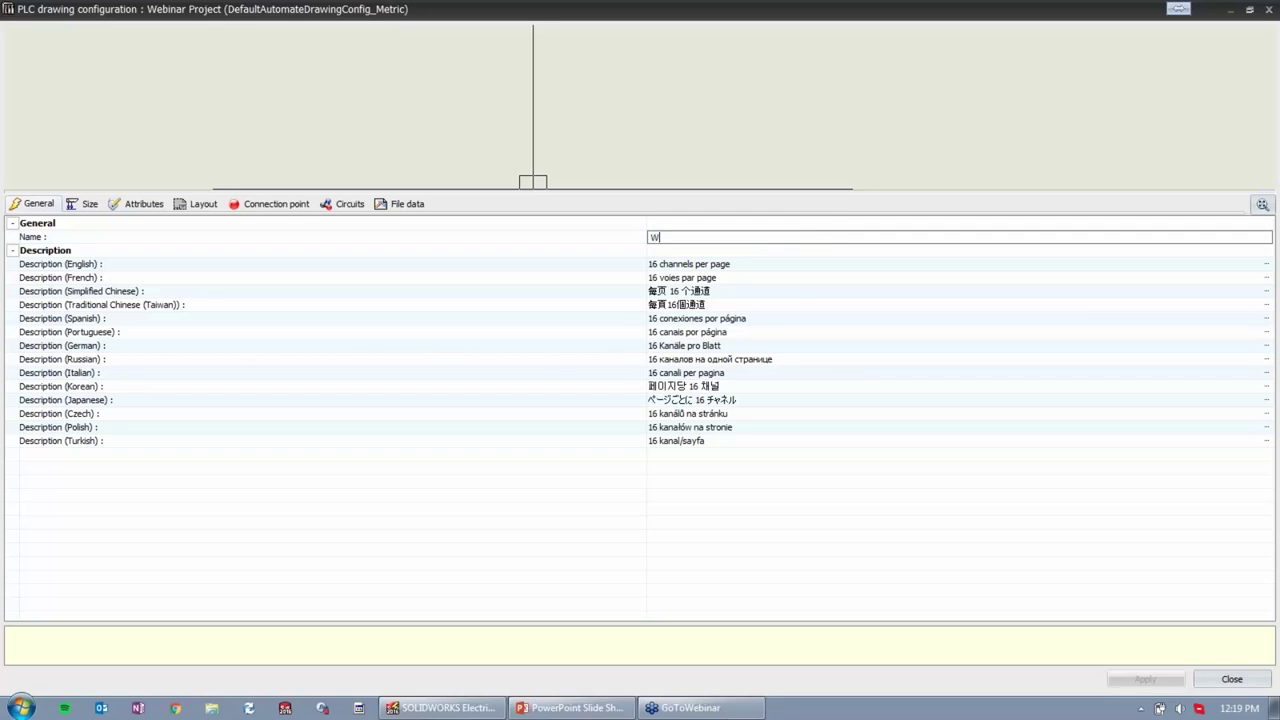
text(ebinar PLC)
key(Return)
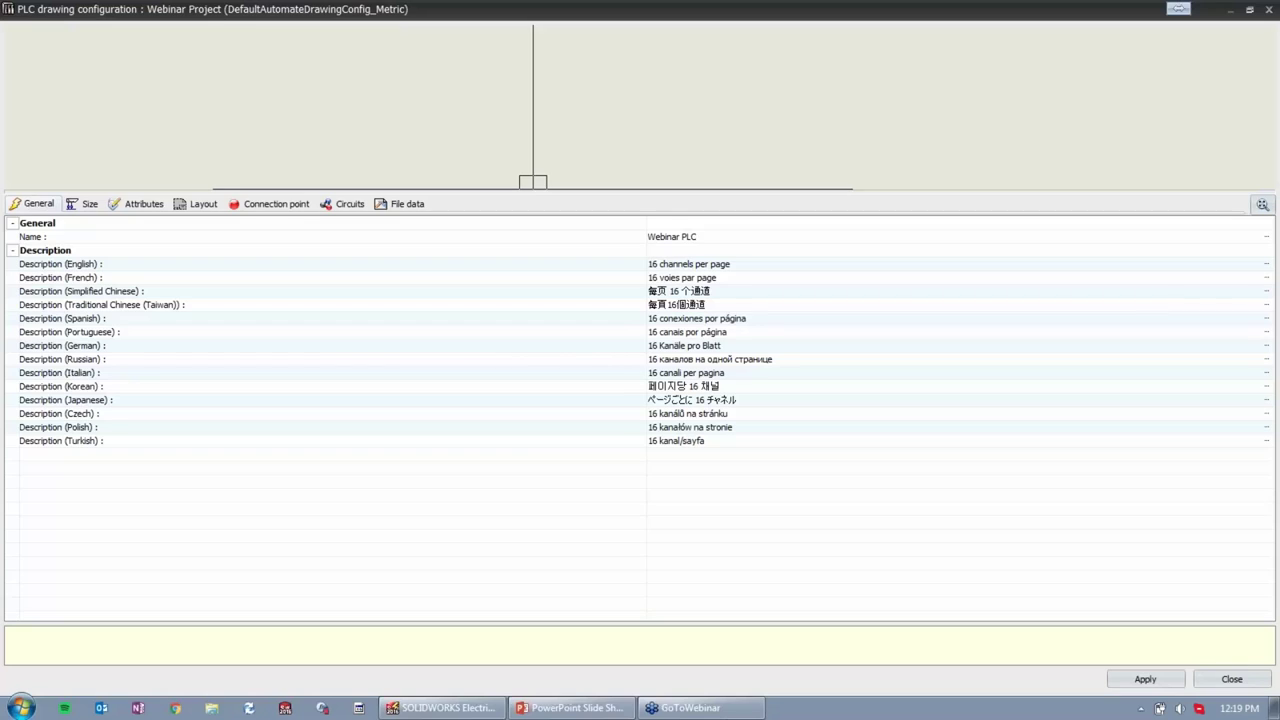
click(774, 266)
click(729, 265)
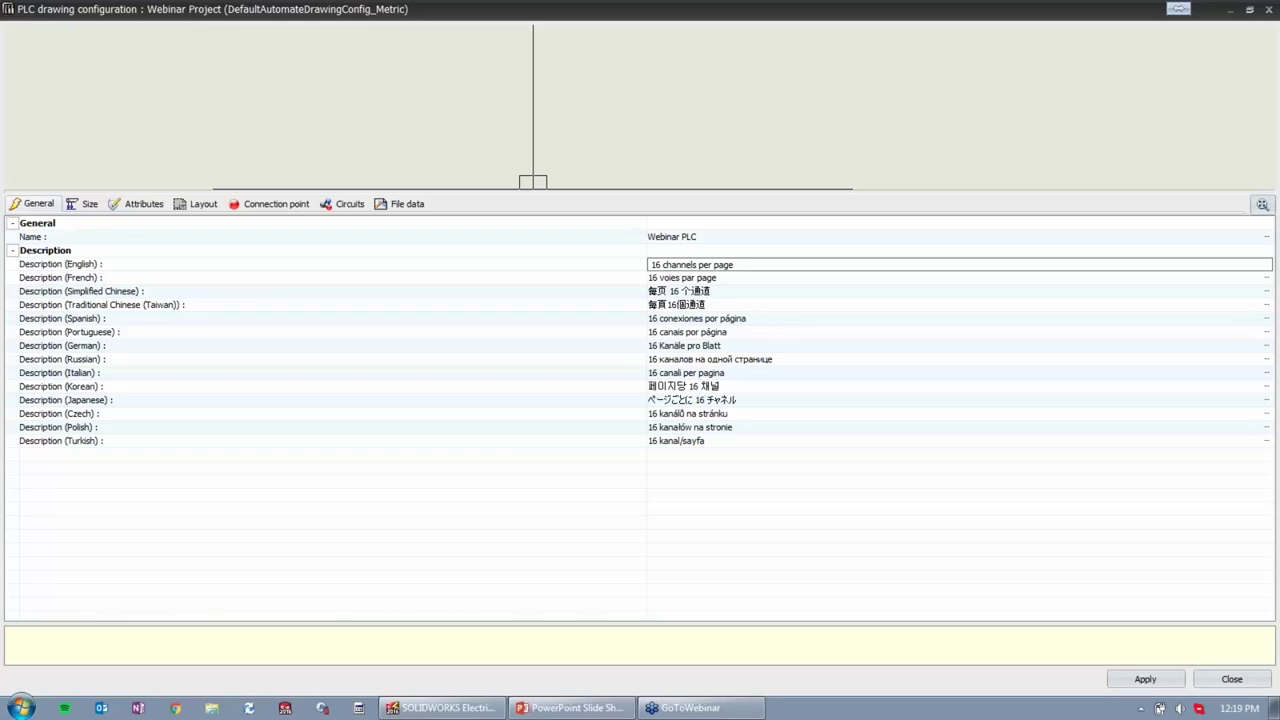
text(- Webinar)
Enlarge the preview of the PLC size settings and set the symbol height to 50.
click(89, 205)
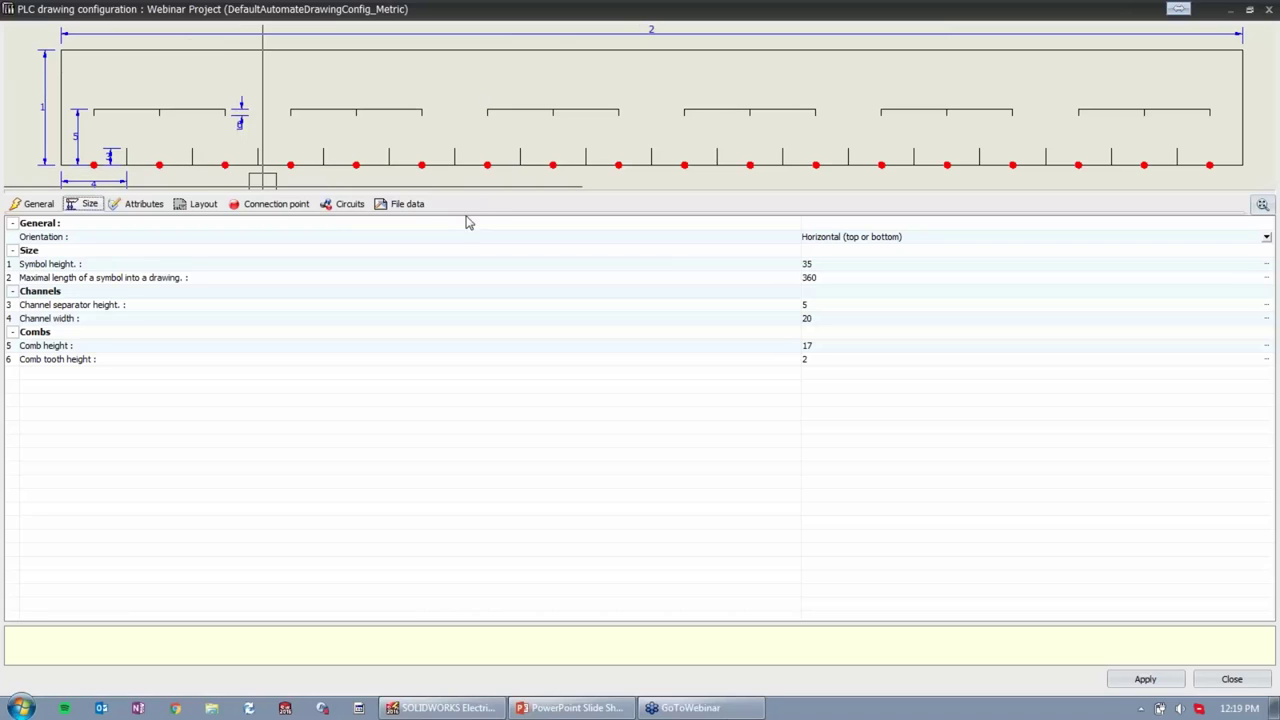
drag(496, 190, 502, 287)
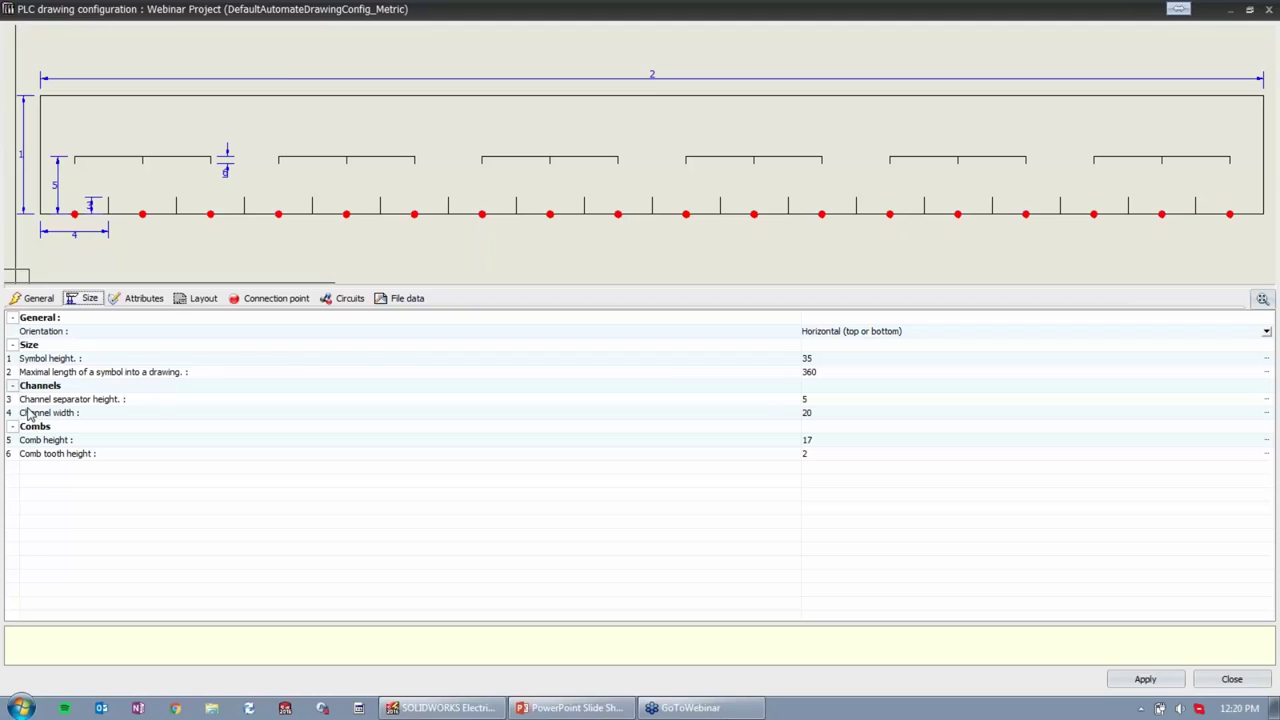
double_click(843, 359)
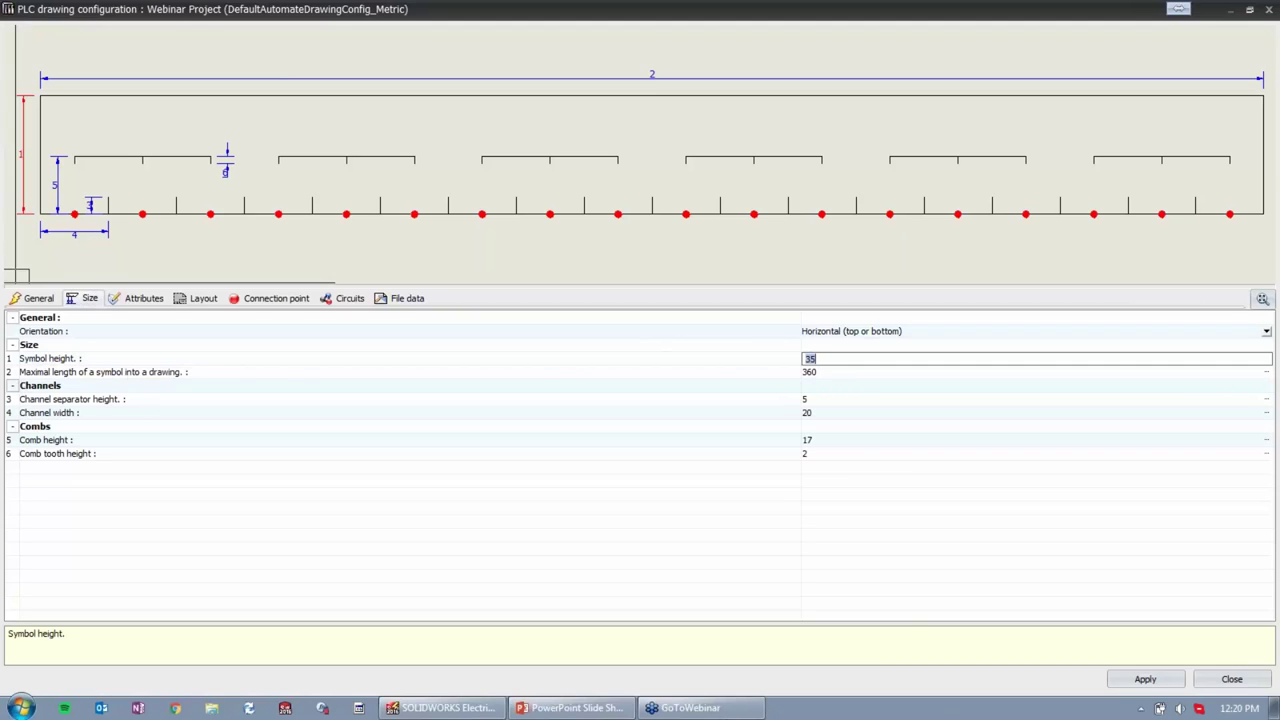
text(50)
key(Return)
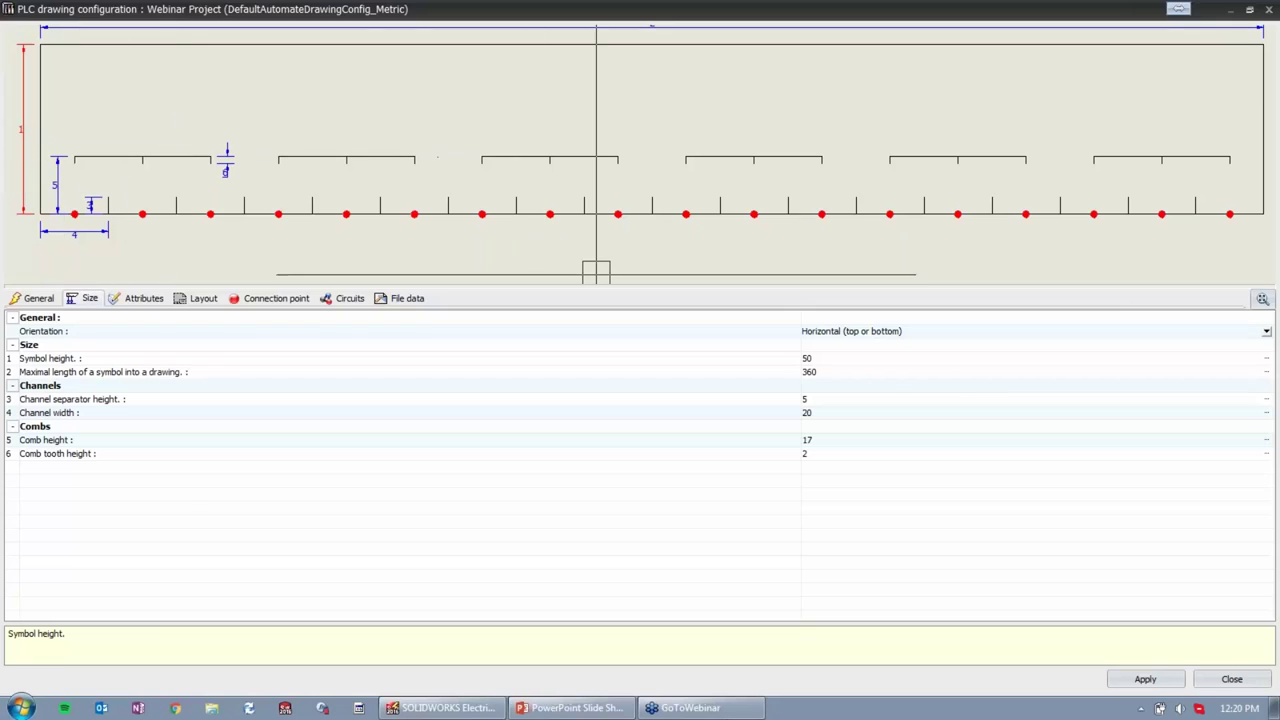
click(888, 373)
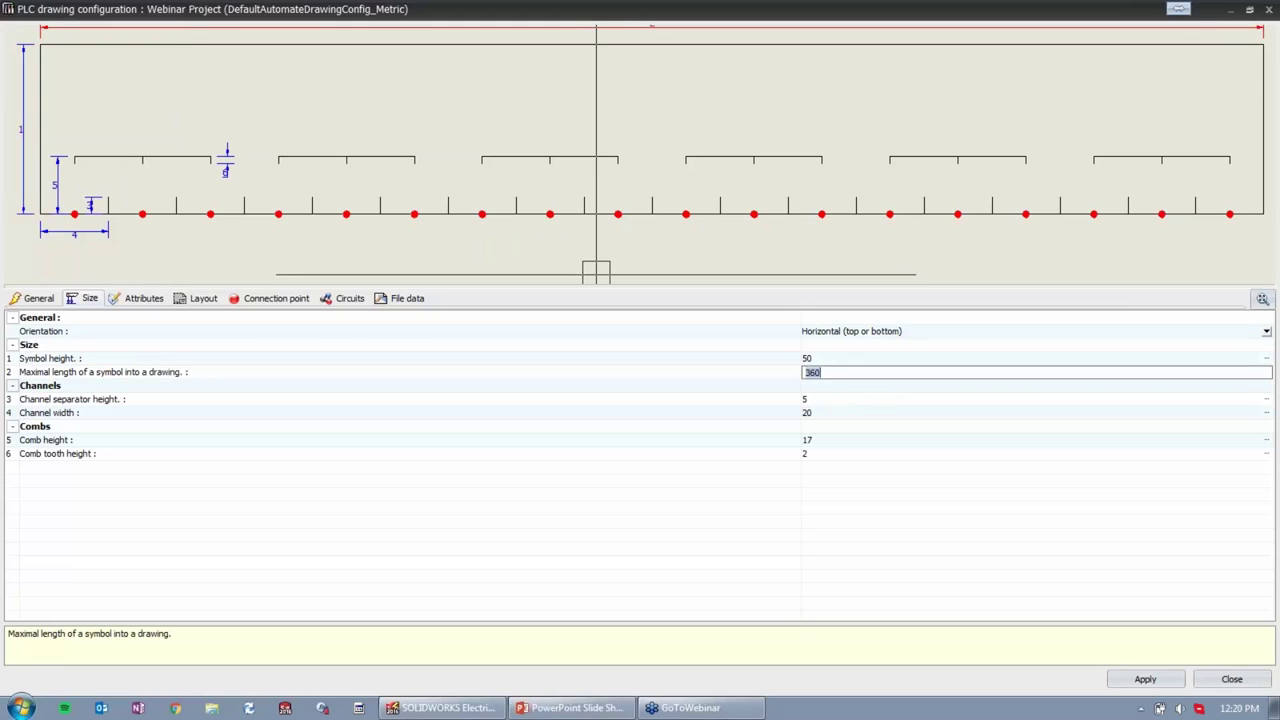
click(868, 374)
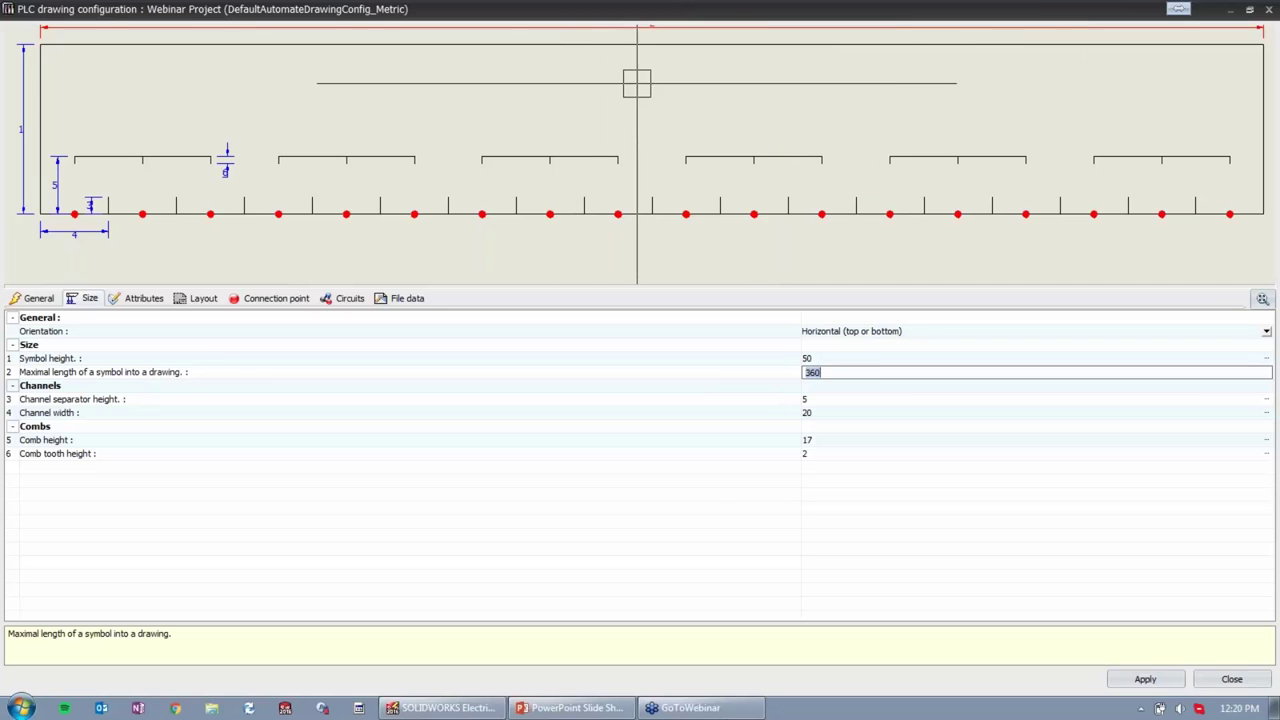
Set the comb tooth height to 5 and the comb height to 25.
click(842, 458)
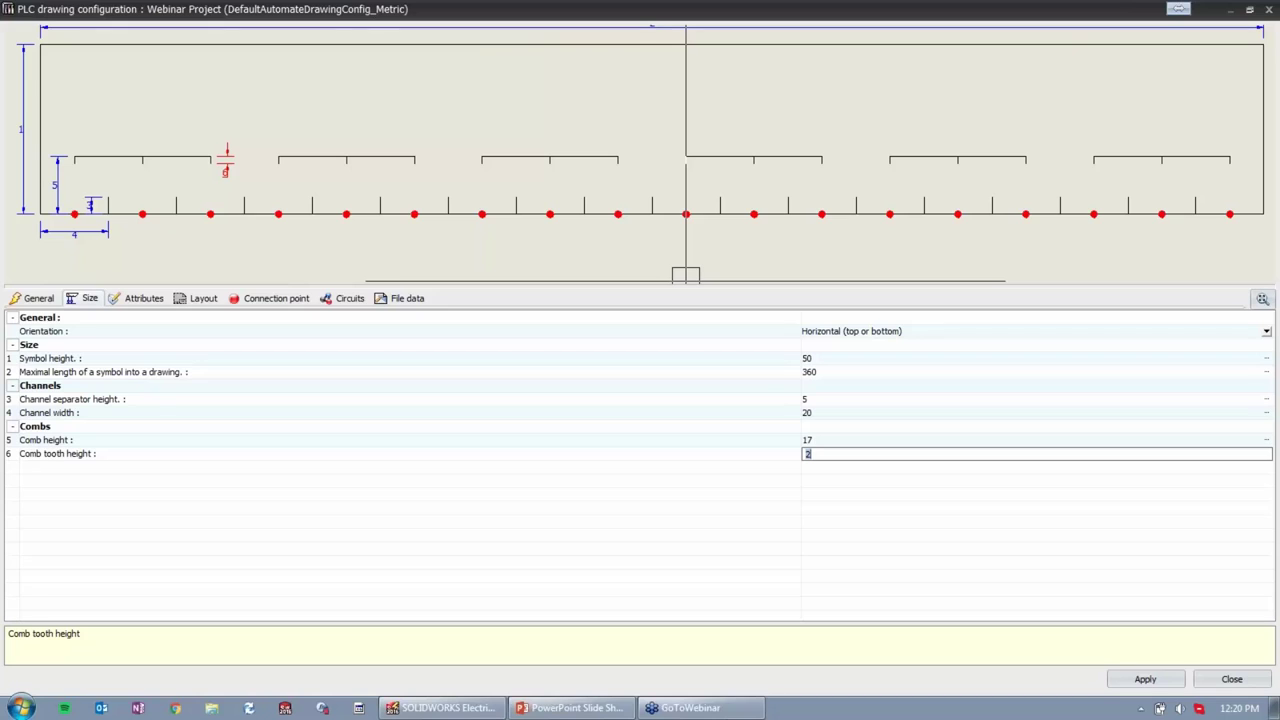
text(5)
key(Return)
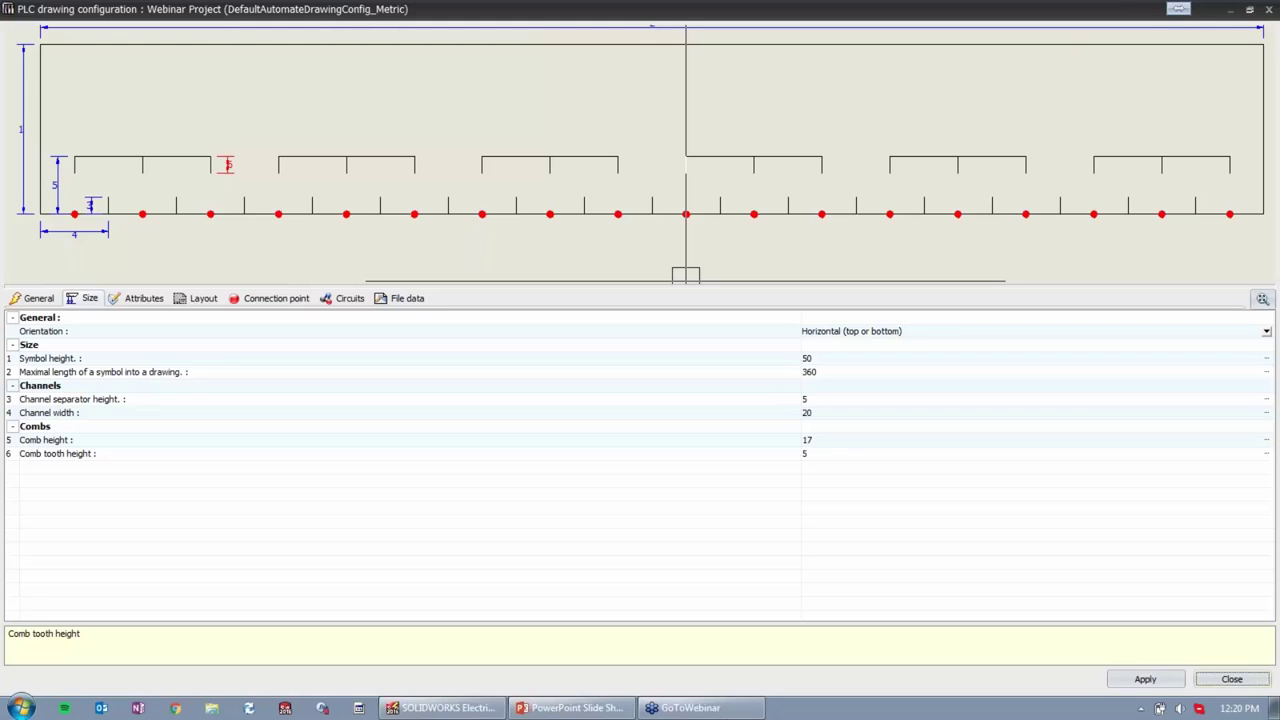
click(836, 443)
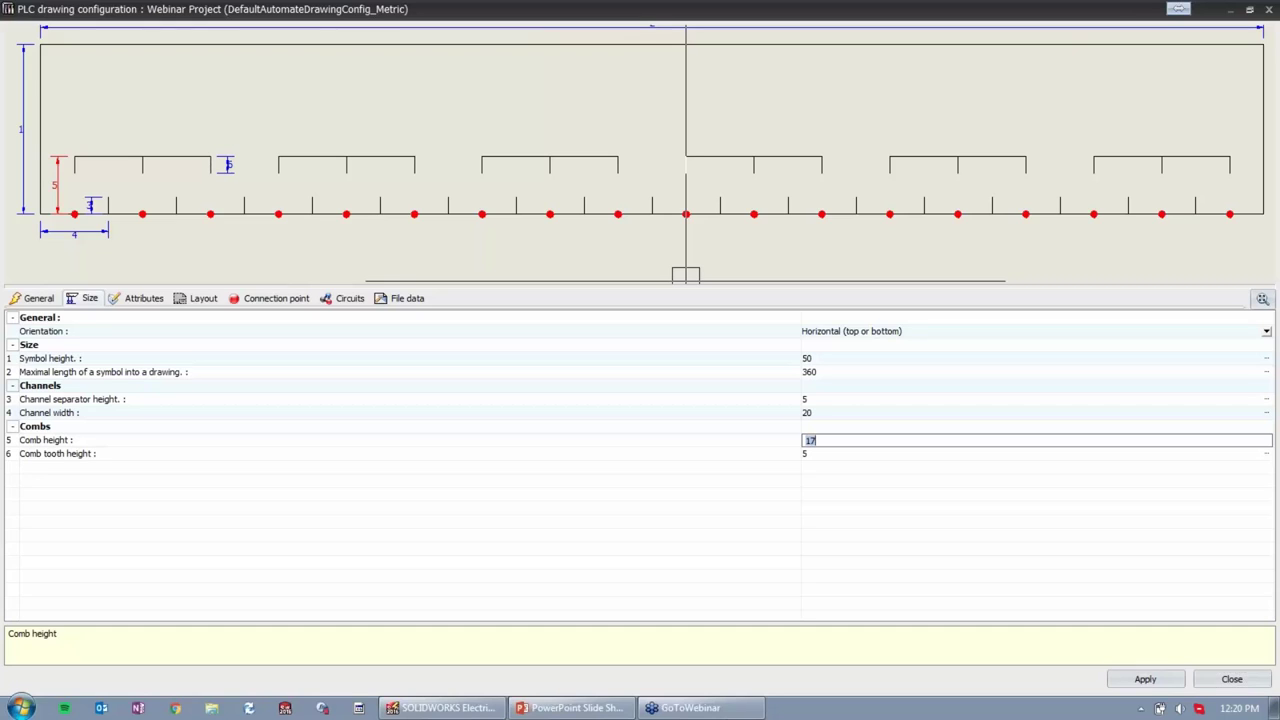
text(25)
key(Return)
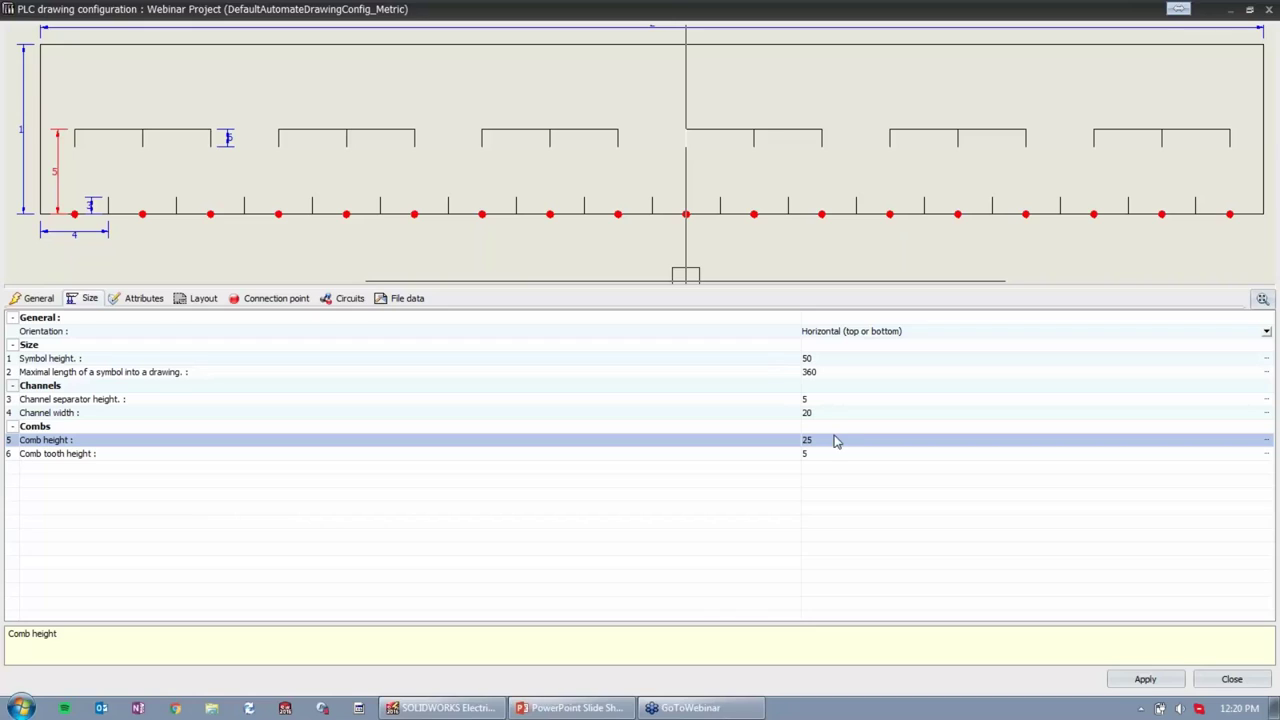
Set the channel width of the PLC symbol to 25.
click(808, 413)
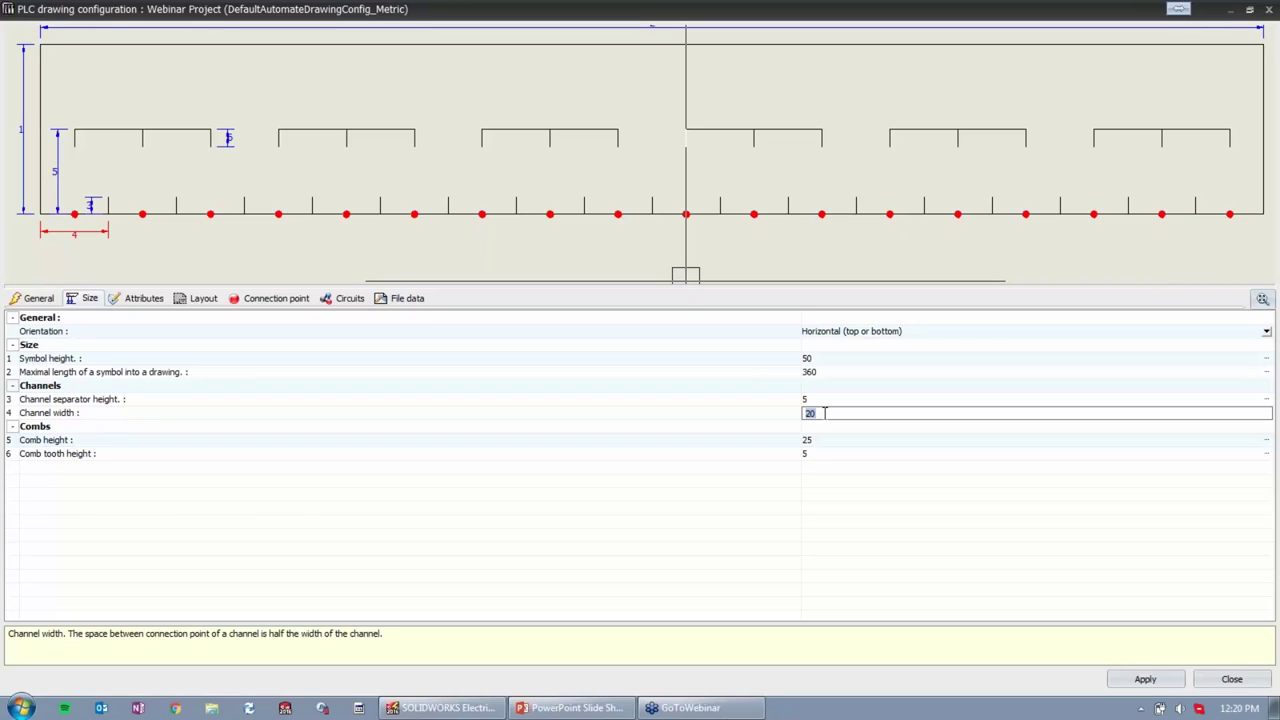
text(25)
key(Return)
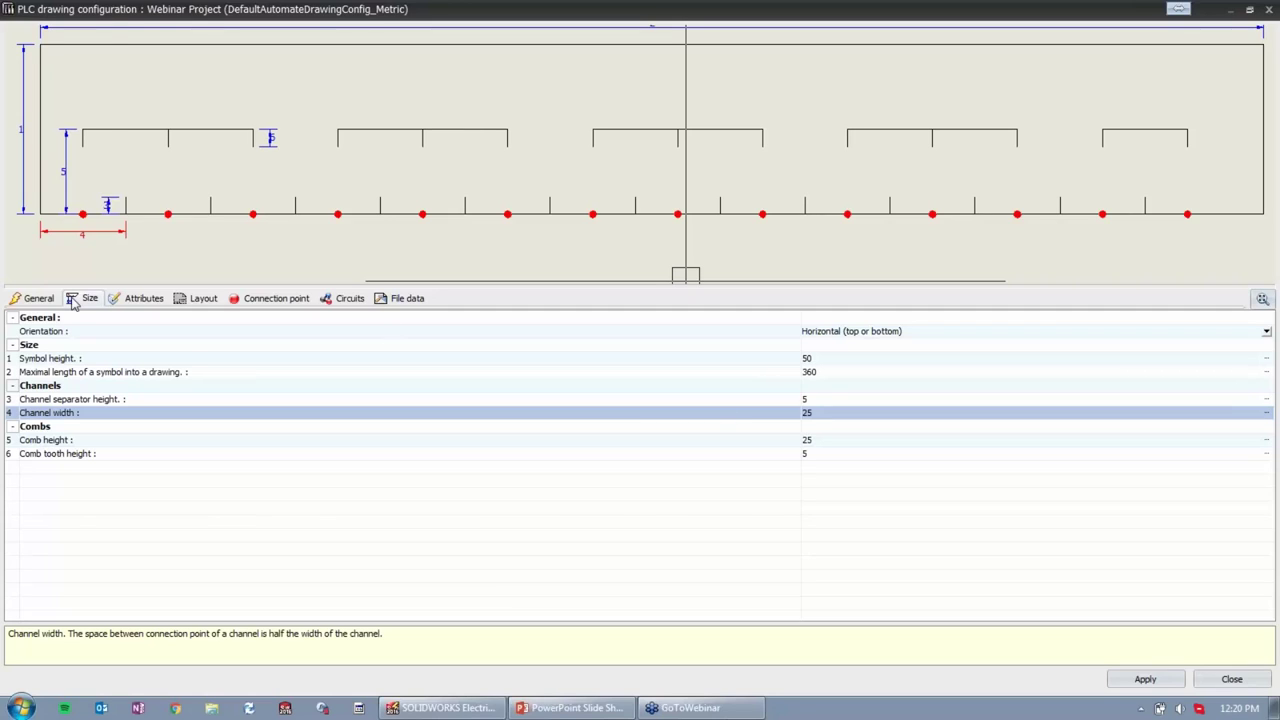
Examine the PLC configuration's attribute placement and browse the symbols available for the left side information without choosing one.
click(135, 304)
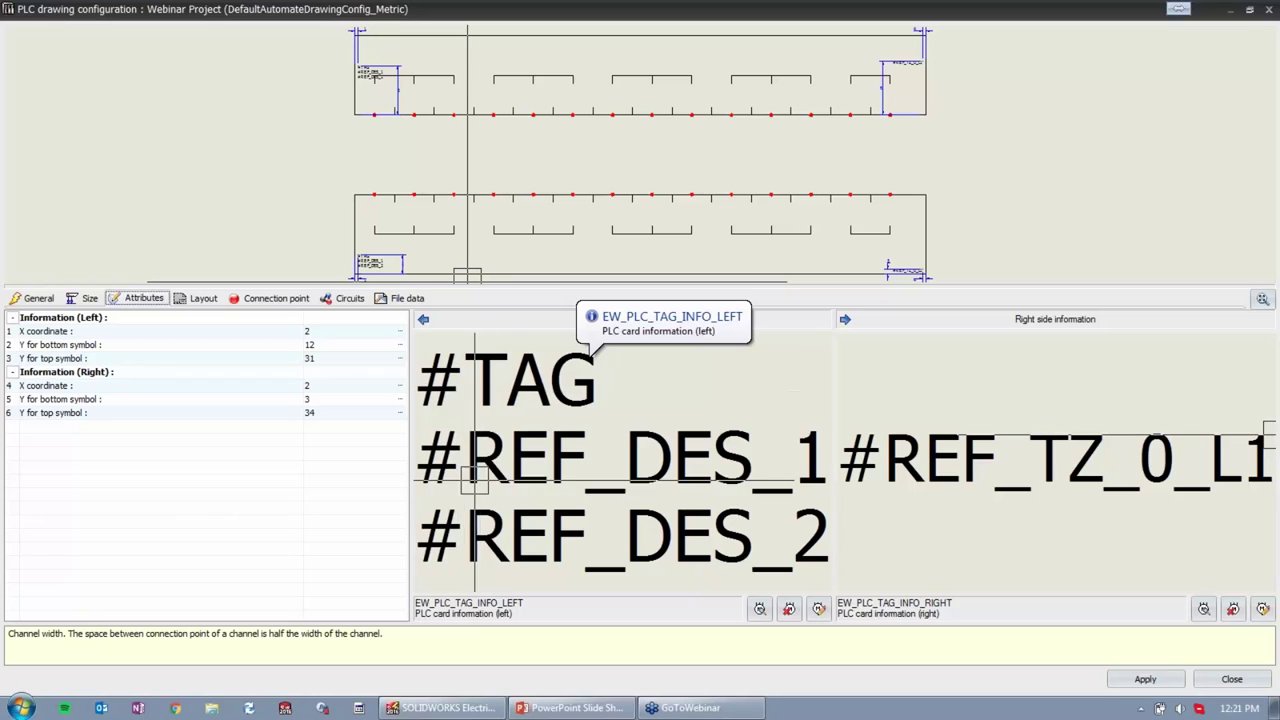
scroll(563, 100, up, 5)
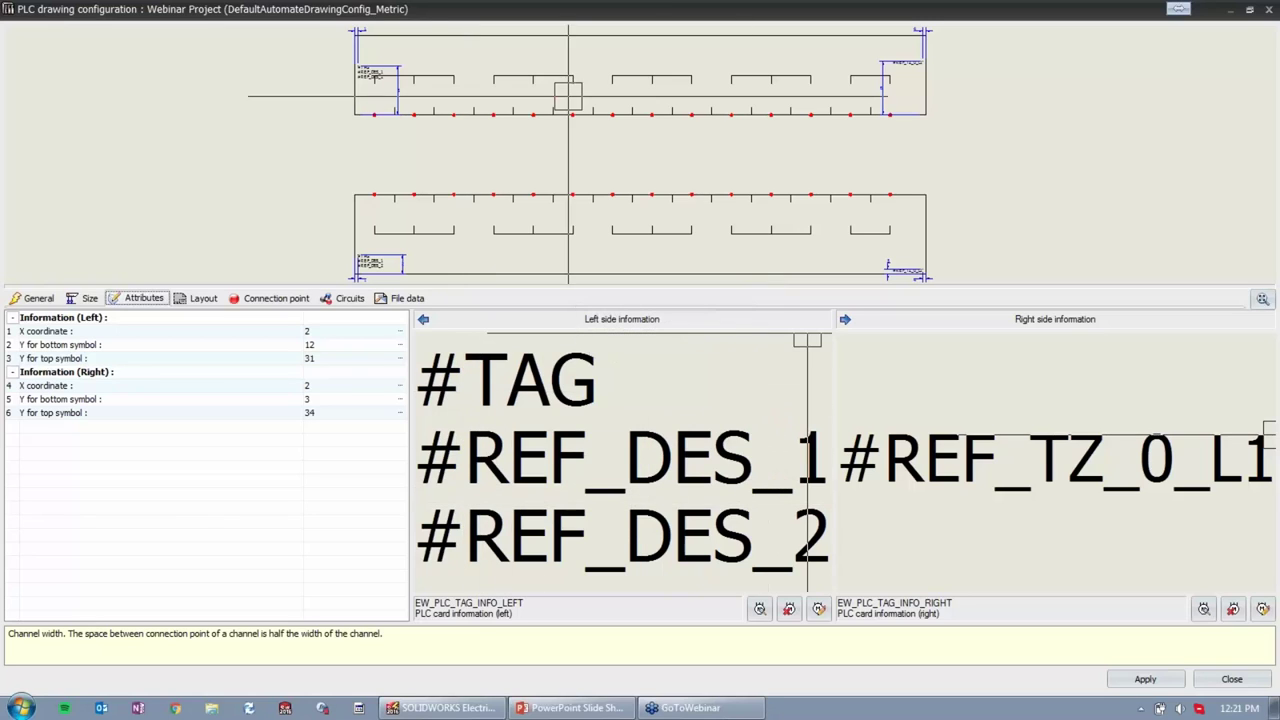
scroll(400, 160, up, 2)
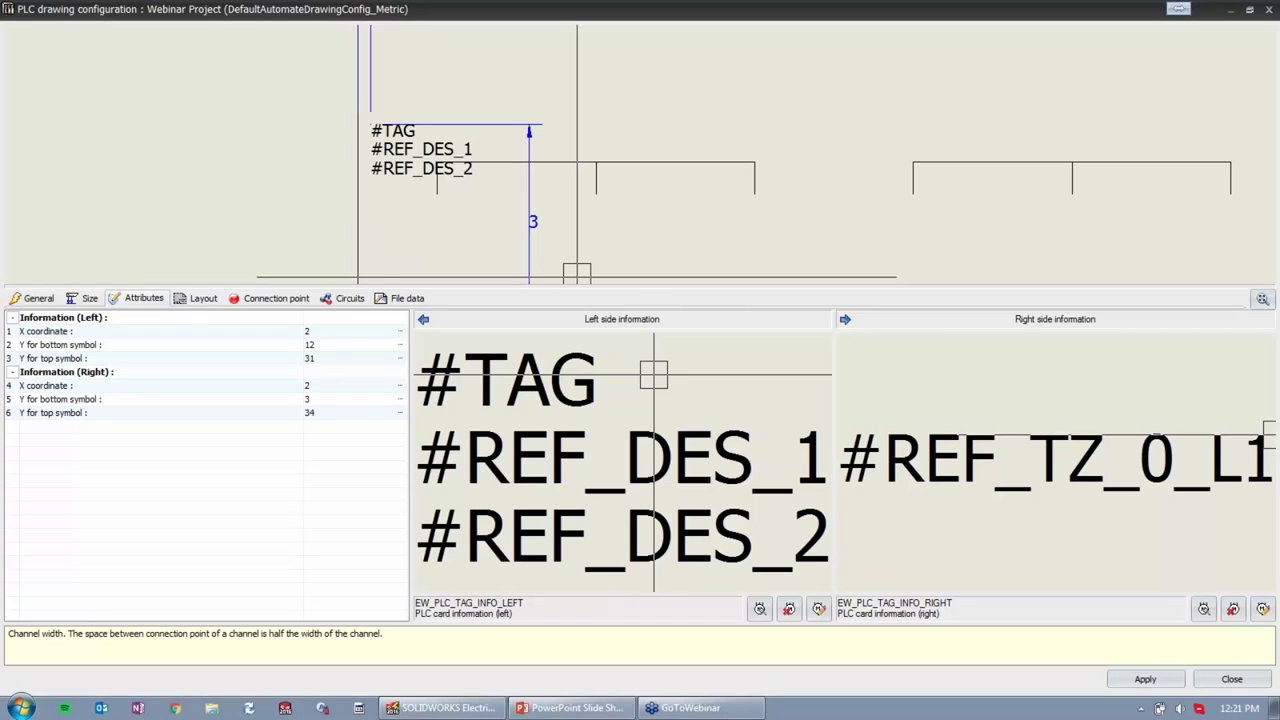
click(759, 610)
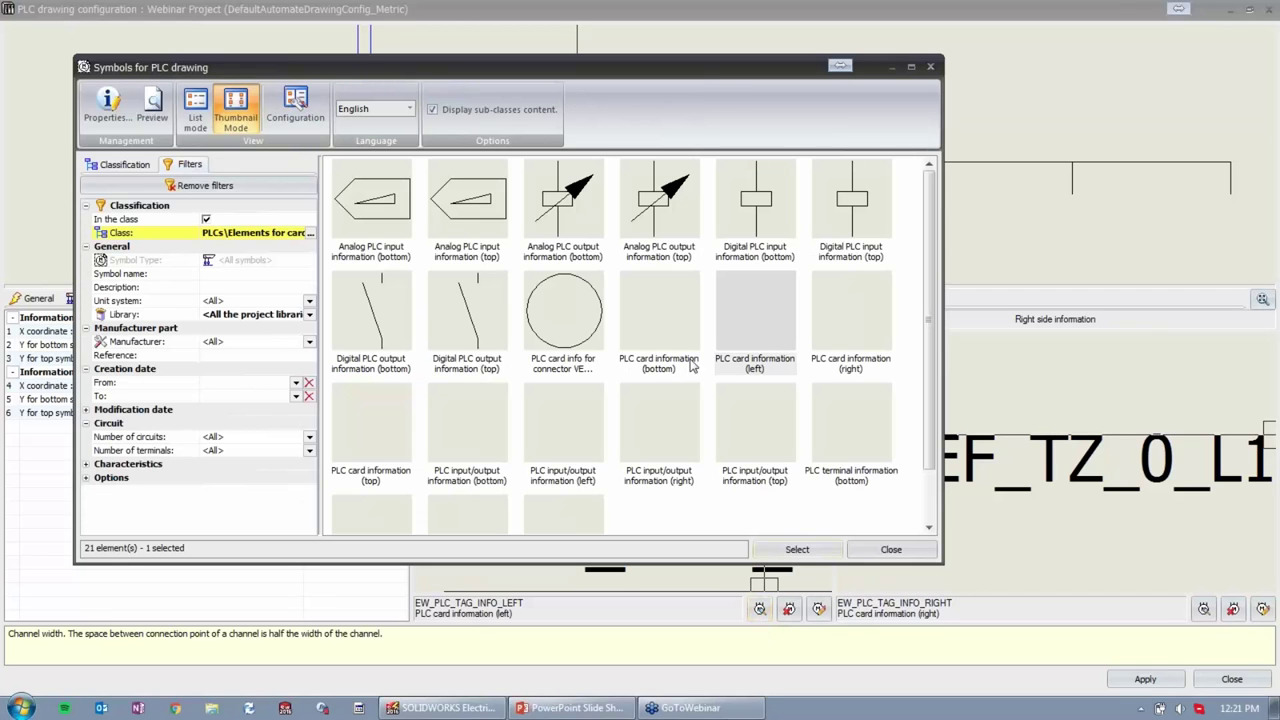
scroll(930, 290, down, 1)
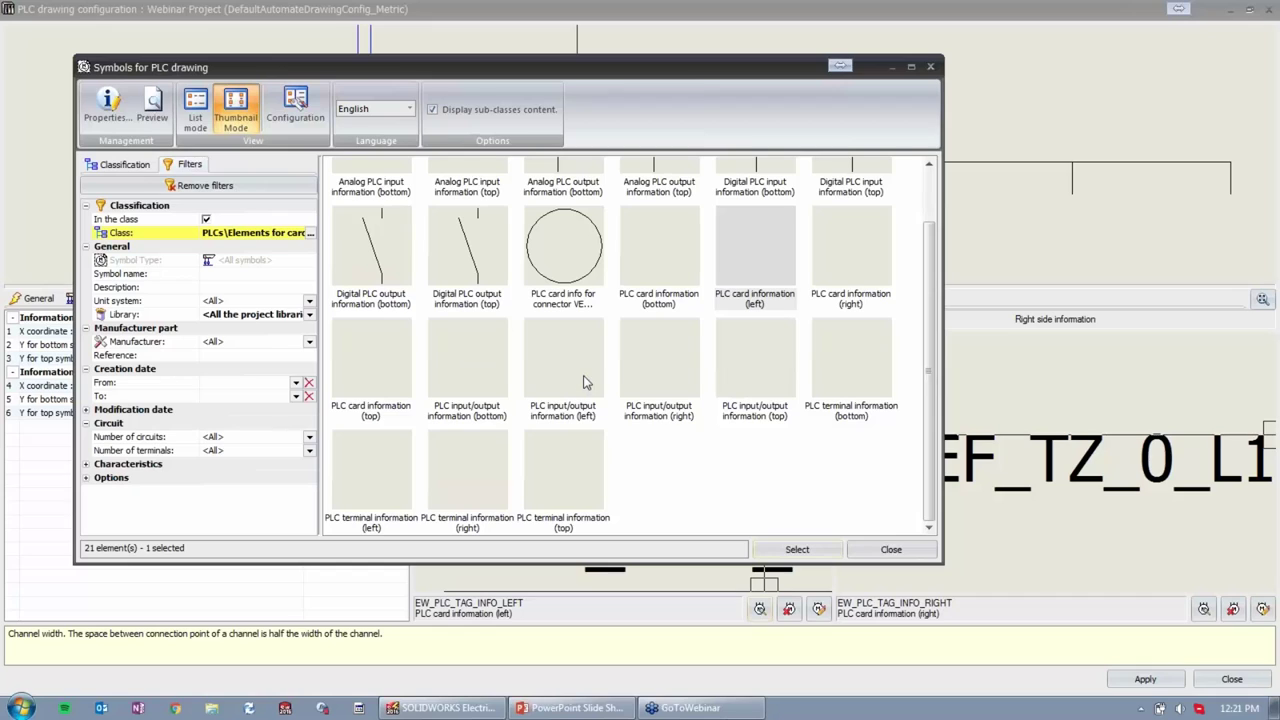
click(890, 550)
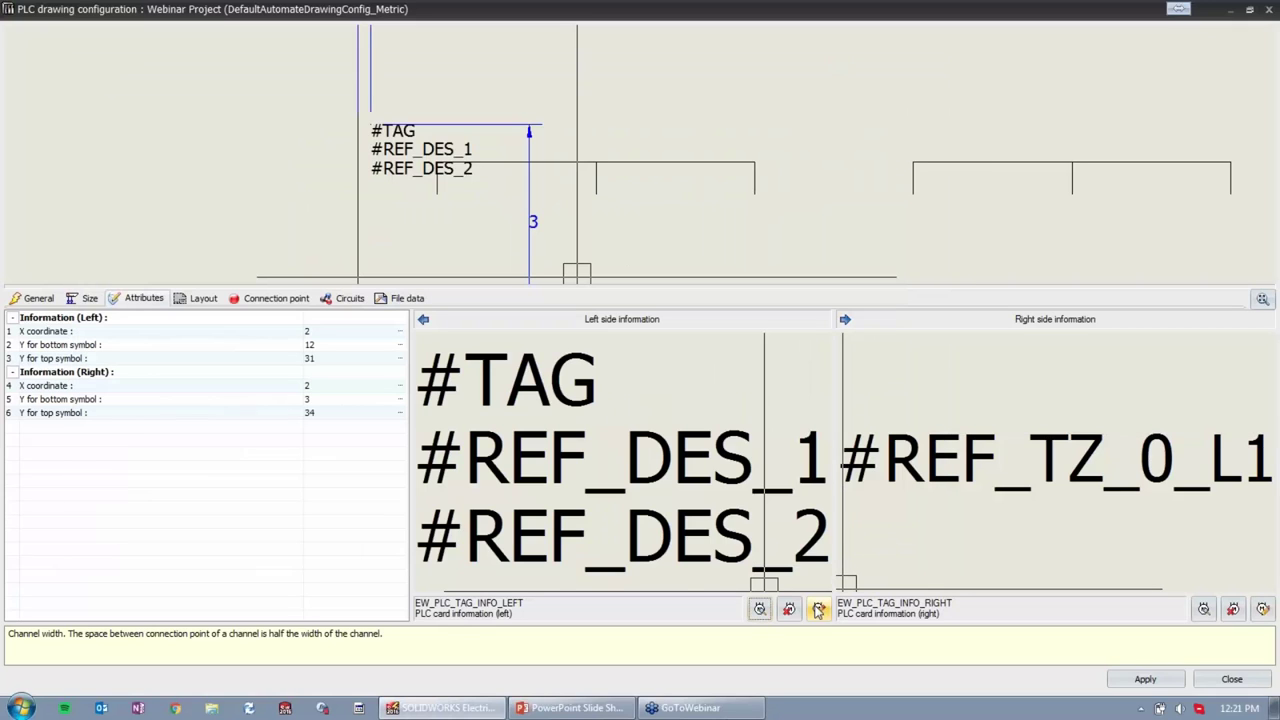
Open the left side information symbol EW_PLC_TAG_INFO_LEFT for editing and move the PLC configuration windows out of the way.
drag(766, 430, 812, 430)
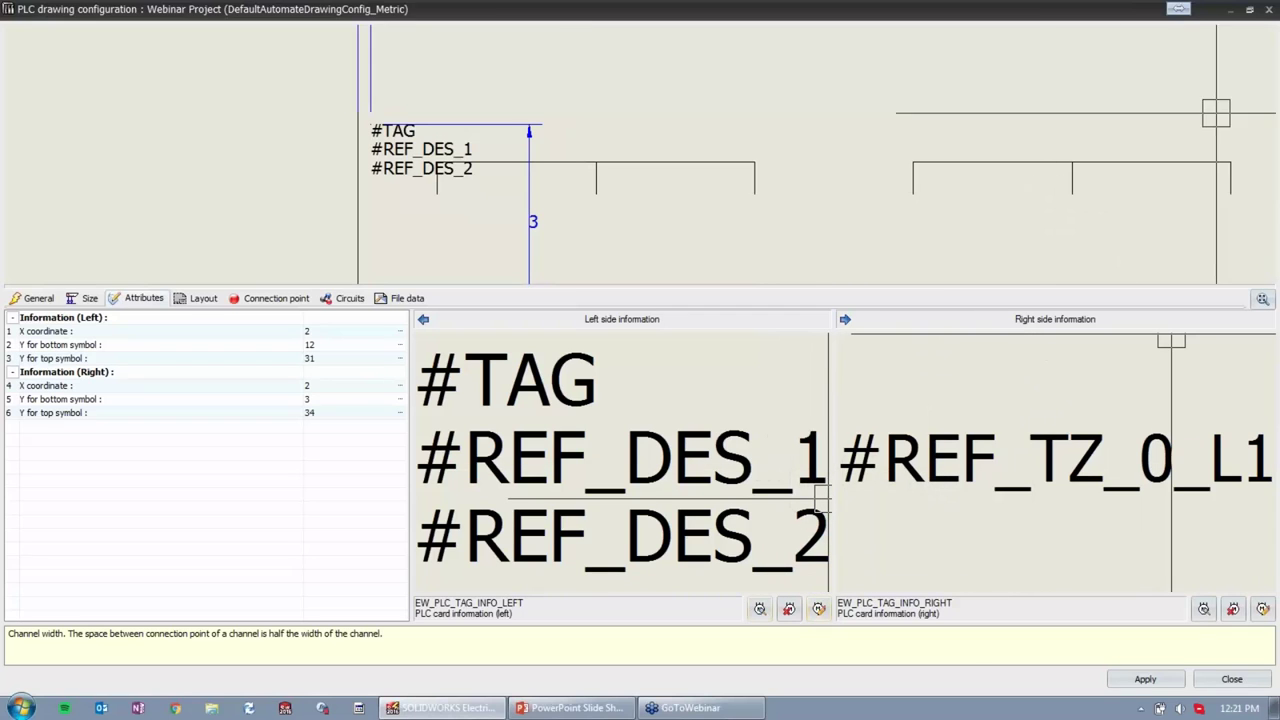
mouse_move(1114, 14)
mouse_down()
mouse_move(1025, 194)
mouse_move(1150, 271)
mouse_move(1279, 183)
mouse_up()
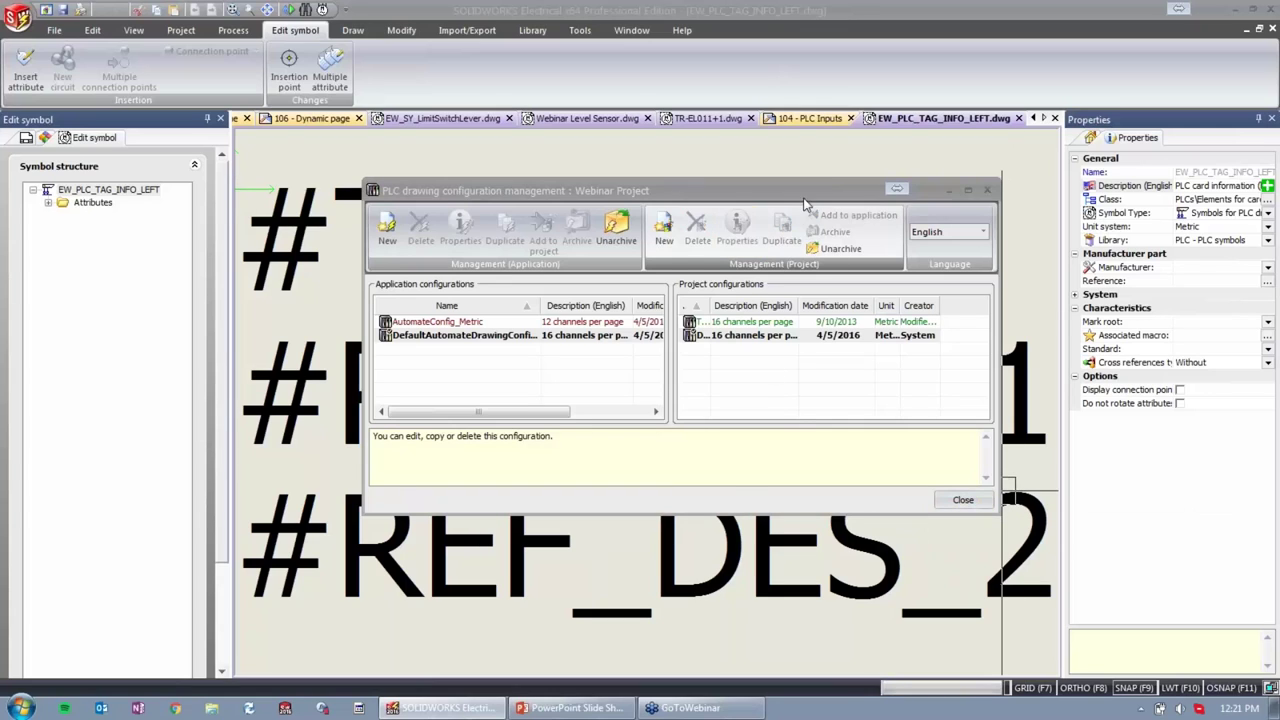
drag(803, 204, 1279, 234)
click(689, 281)
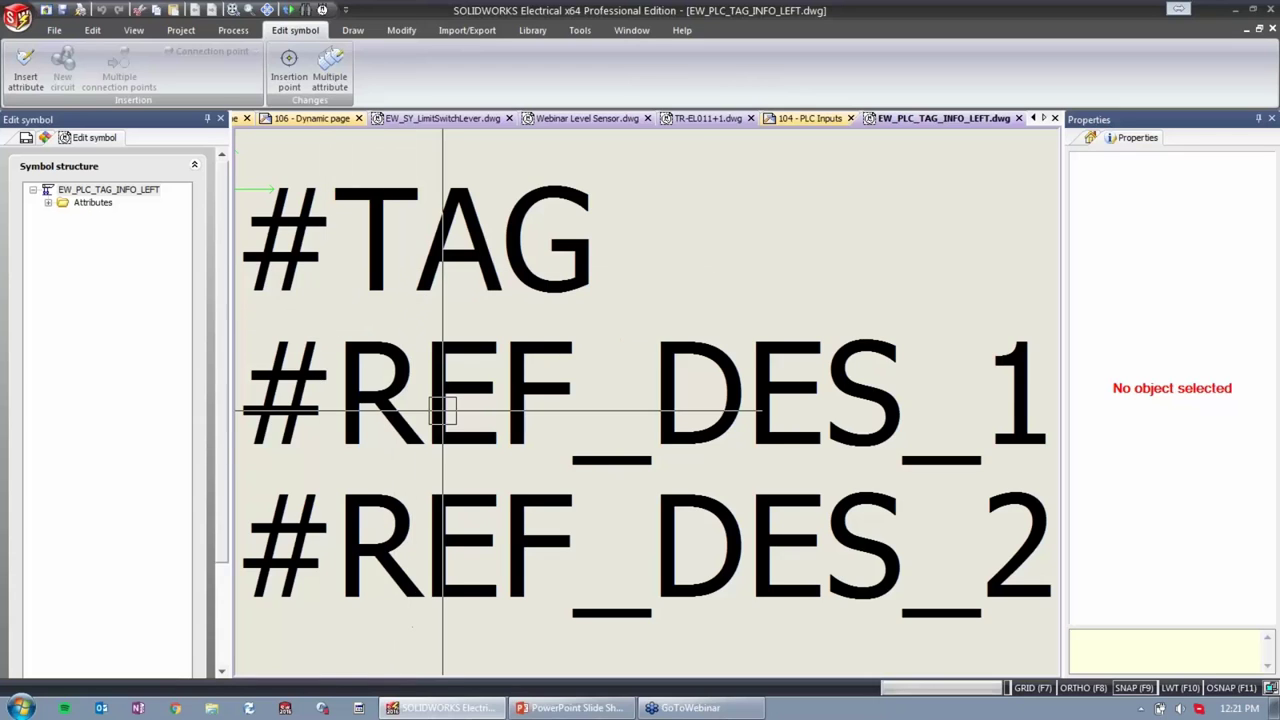
Insert the English location description attribute #LOC_TZ_0_L1 below #REF_DES_2 in the left side information symbol and save the symbol.
scroll(443, 410, down, 2)
middle_drag(500, 514, 572, 468)
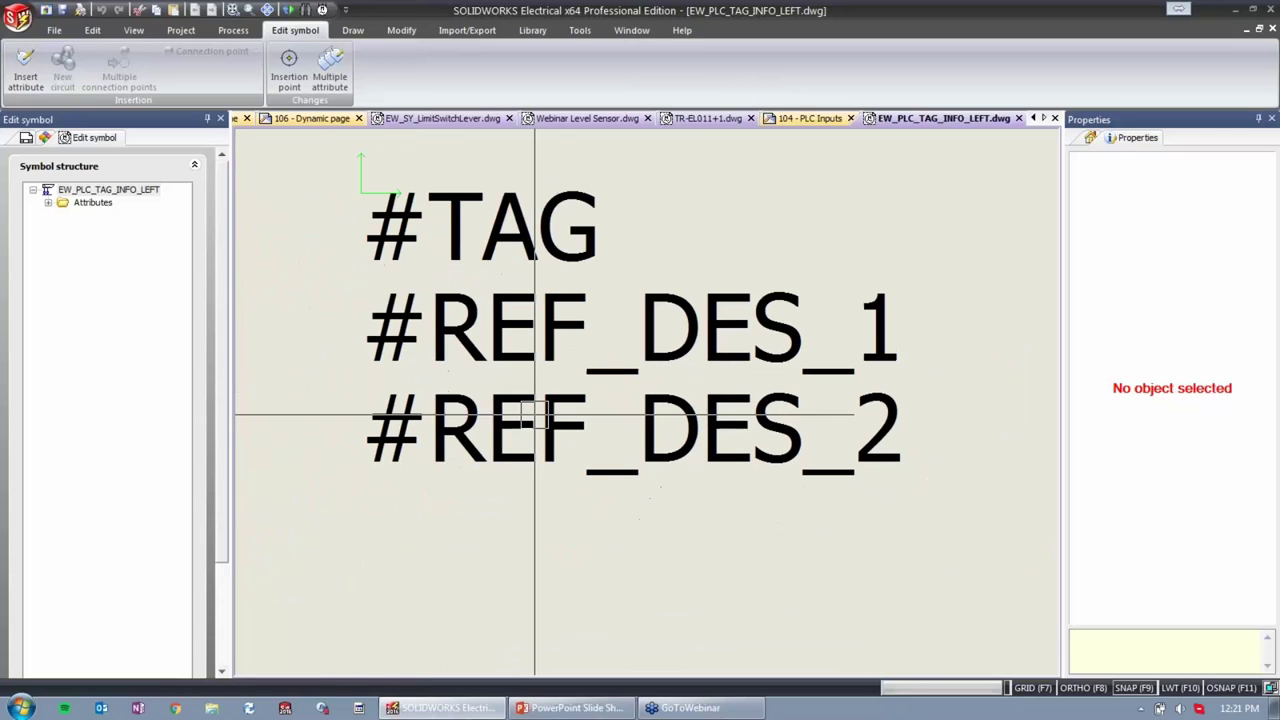
click(28, 72)
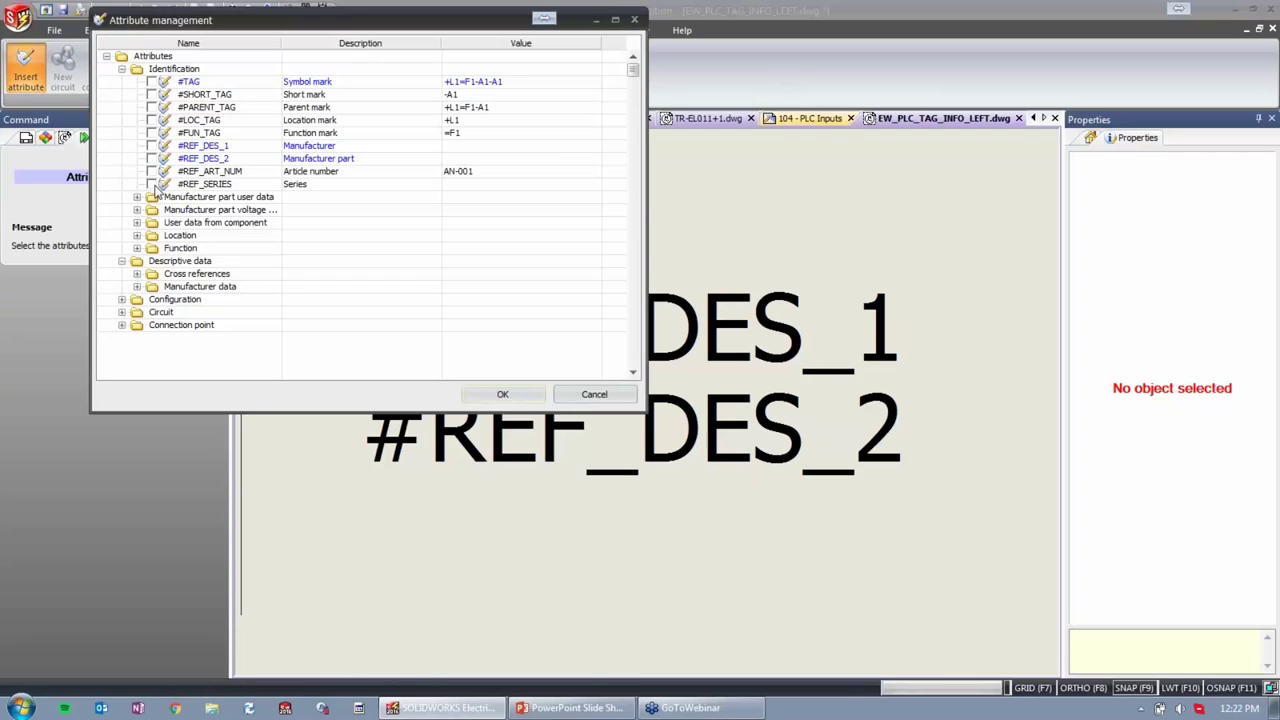
click(138, 236)
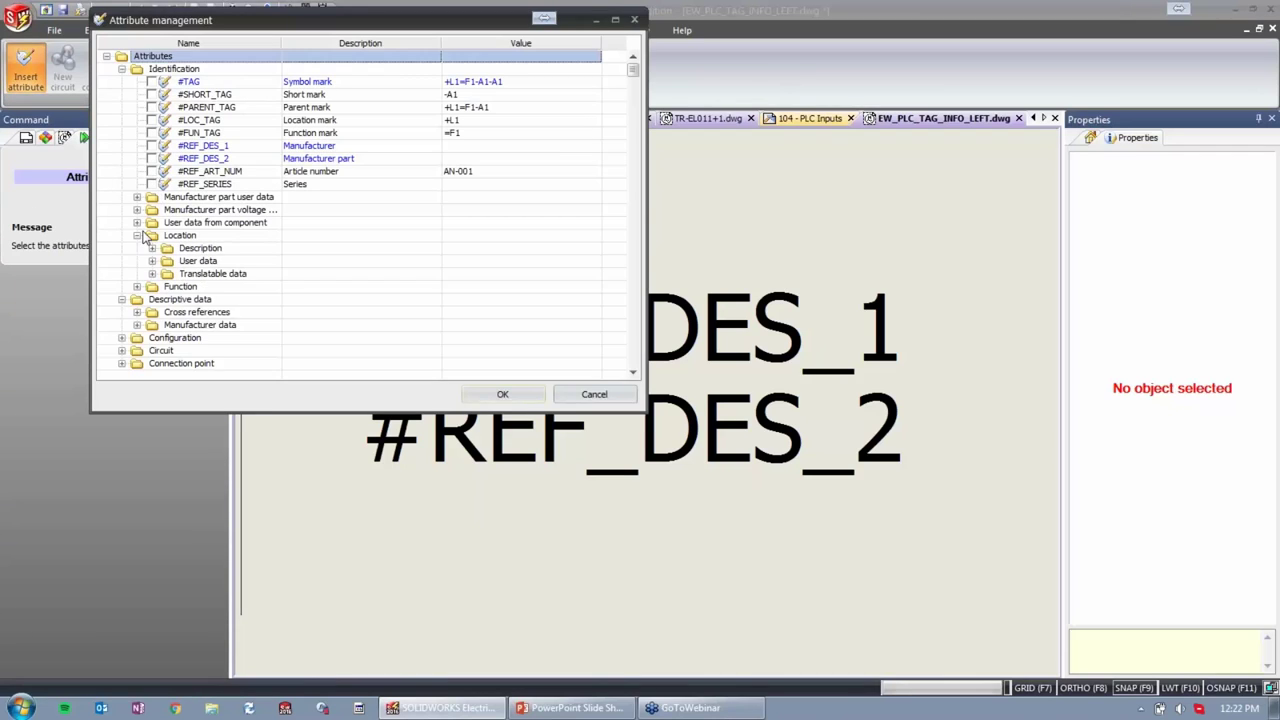
click(152, 248)
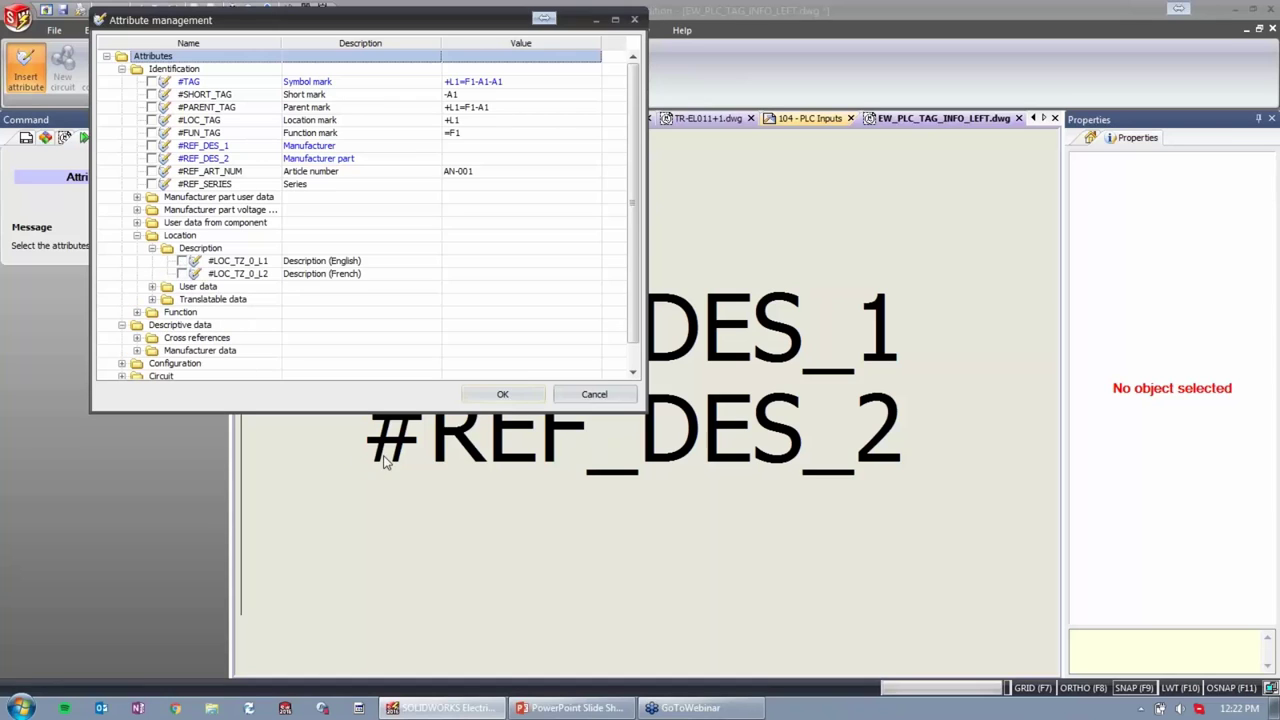
click(502, 394)
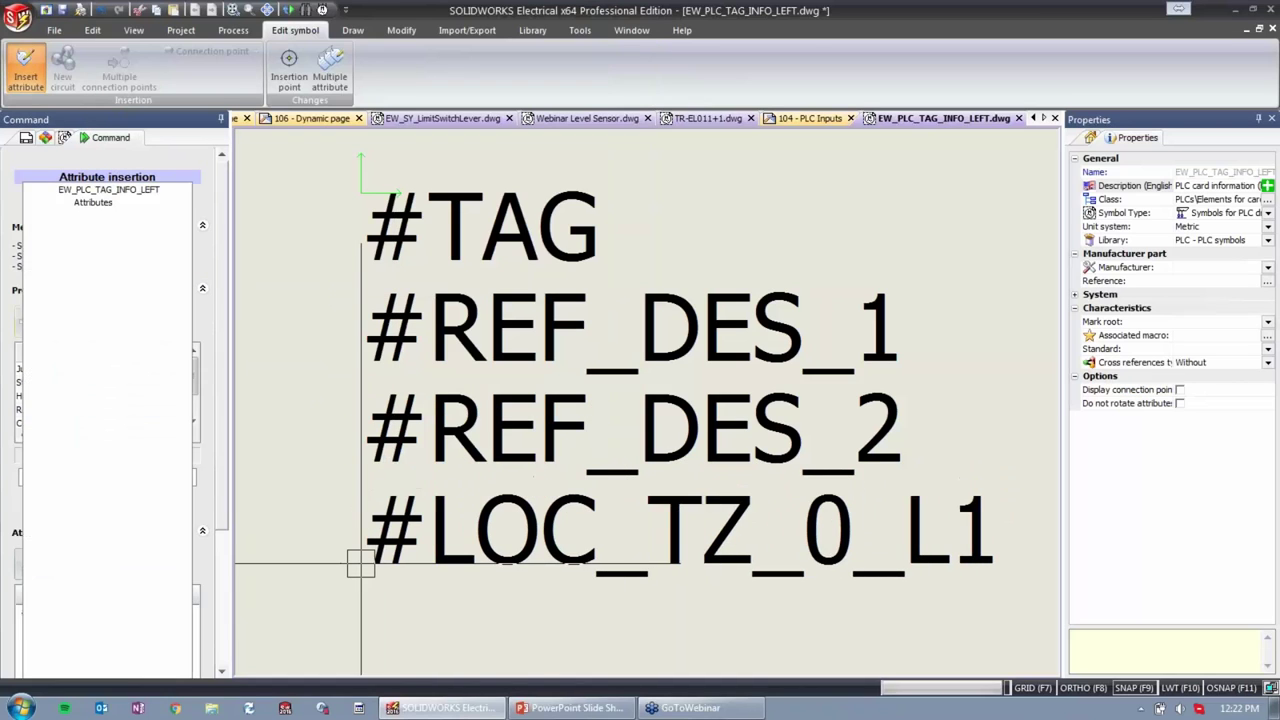
click(361, 563)
click(62, 10)
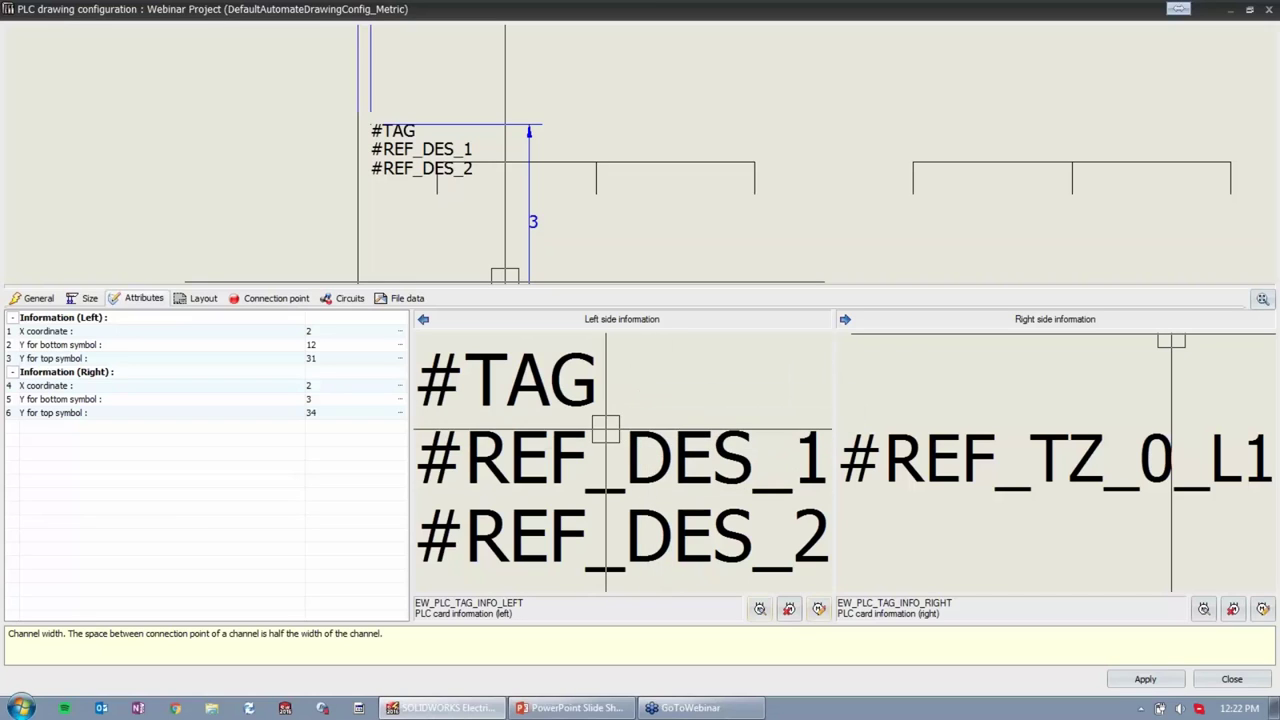
Examine the PLC drawing configuration's layout, connection point and circuit settings, checking the terminal tags and macro associations in the preview.
click(201, 302)
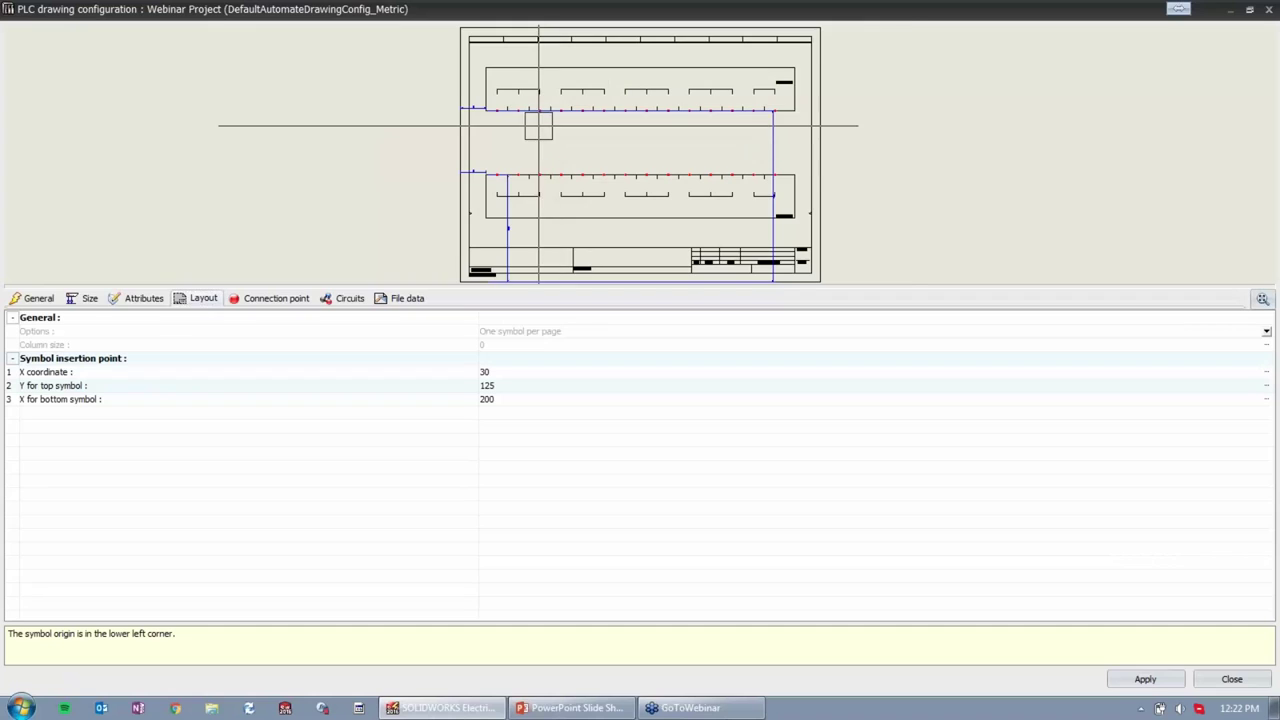
scroll(538, 125, up, 3)
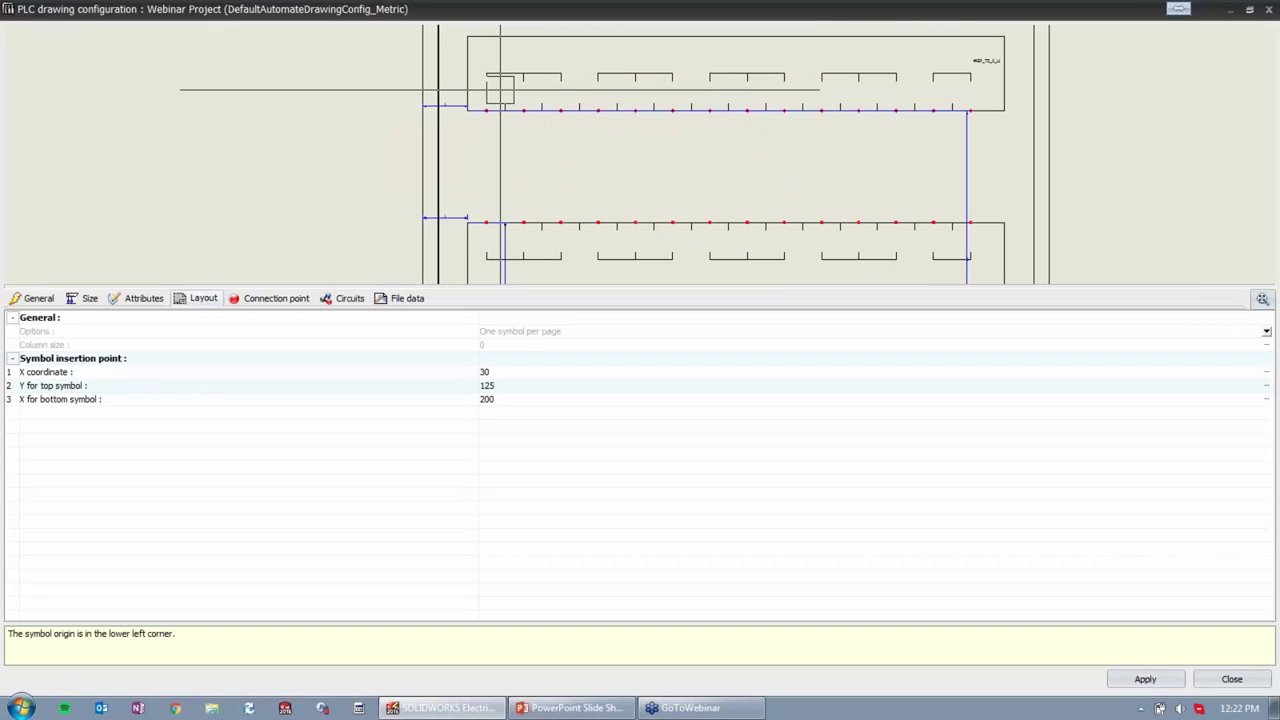
click(277, 299)
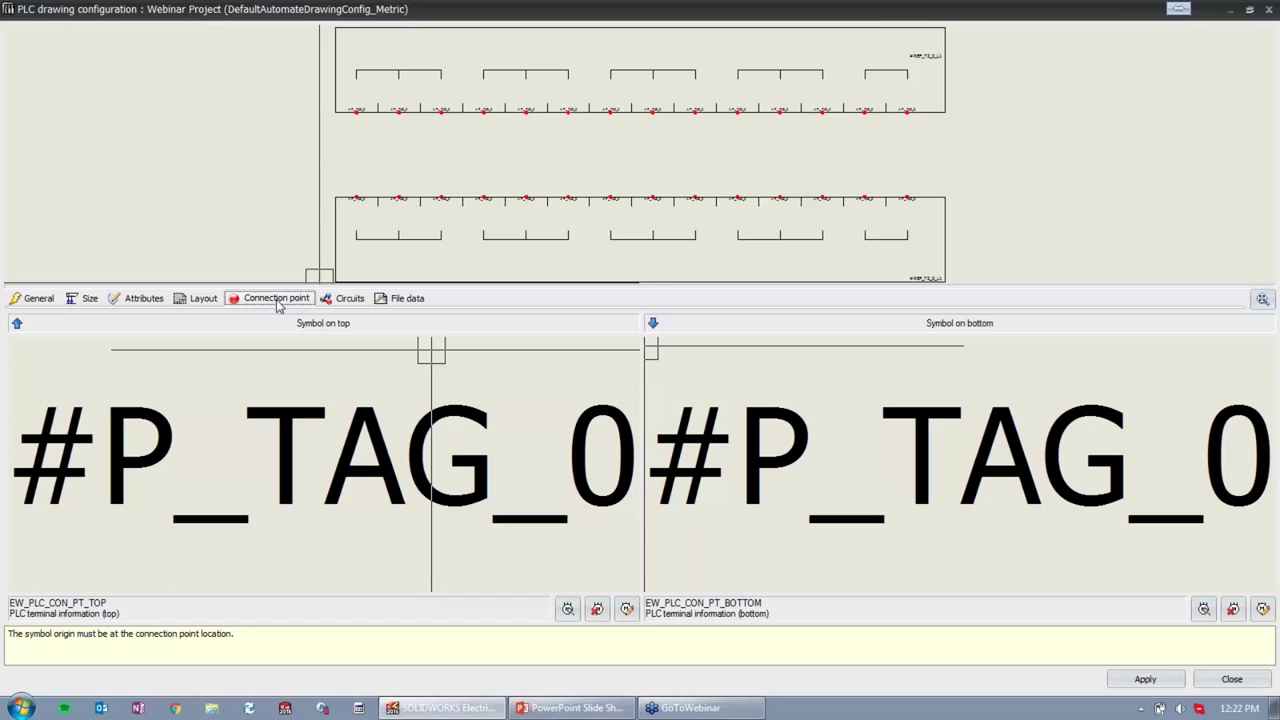
scroll(357, 94, up, 5)
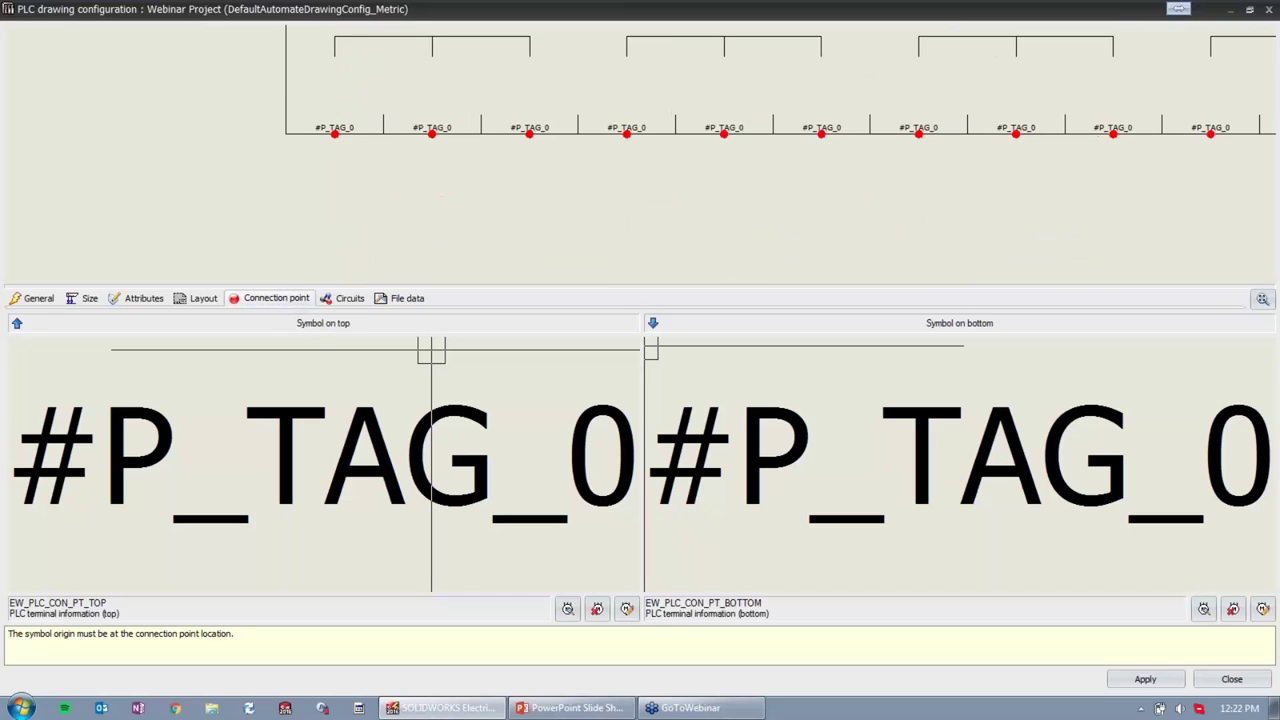
scroll(402, 150, up, 3)
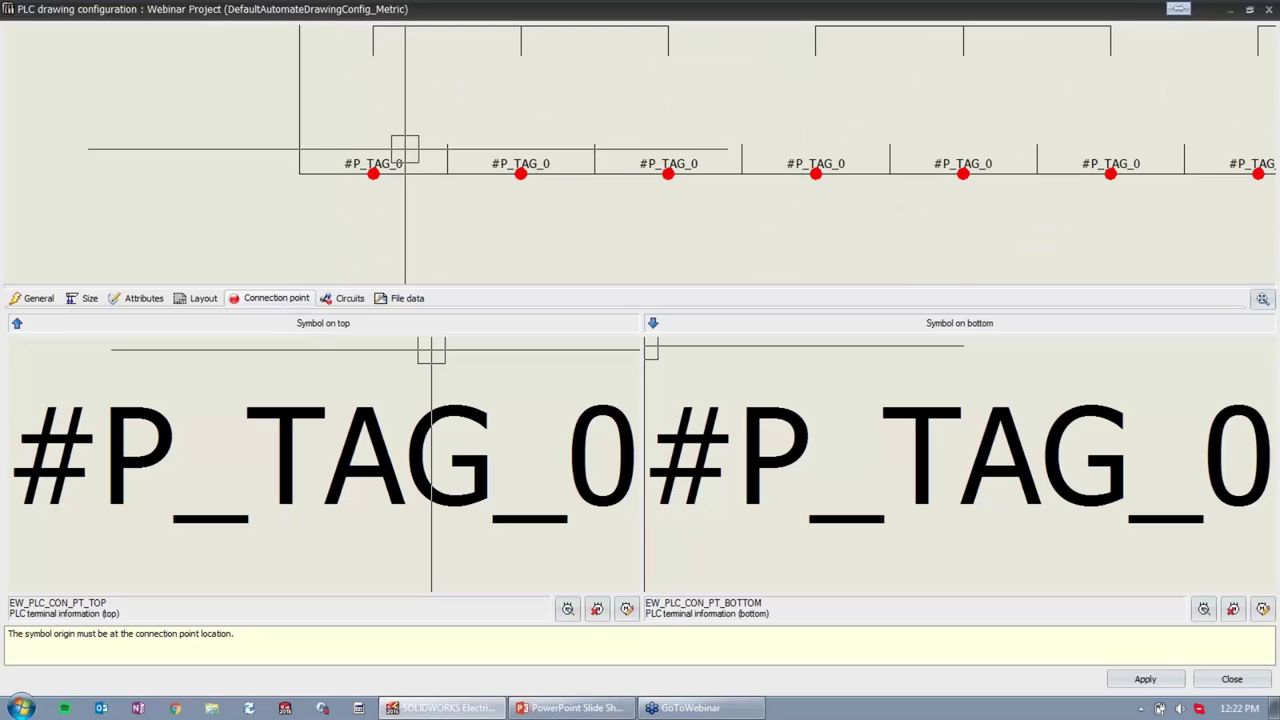
scroll(405, 150, up, 2)
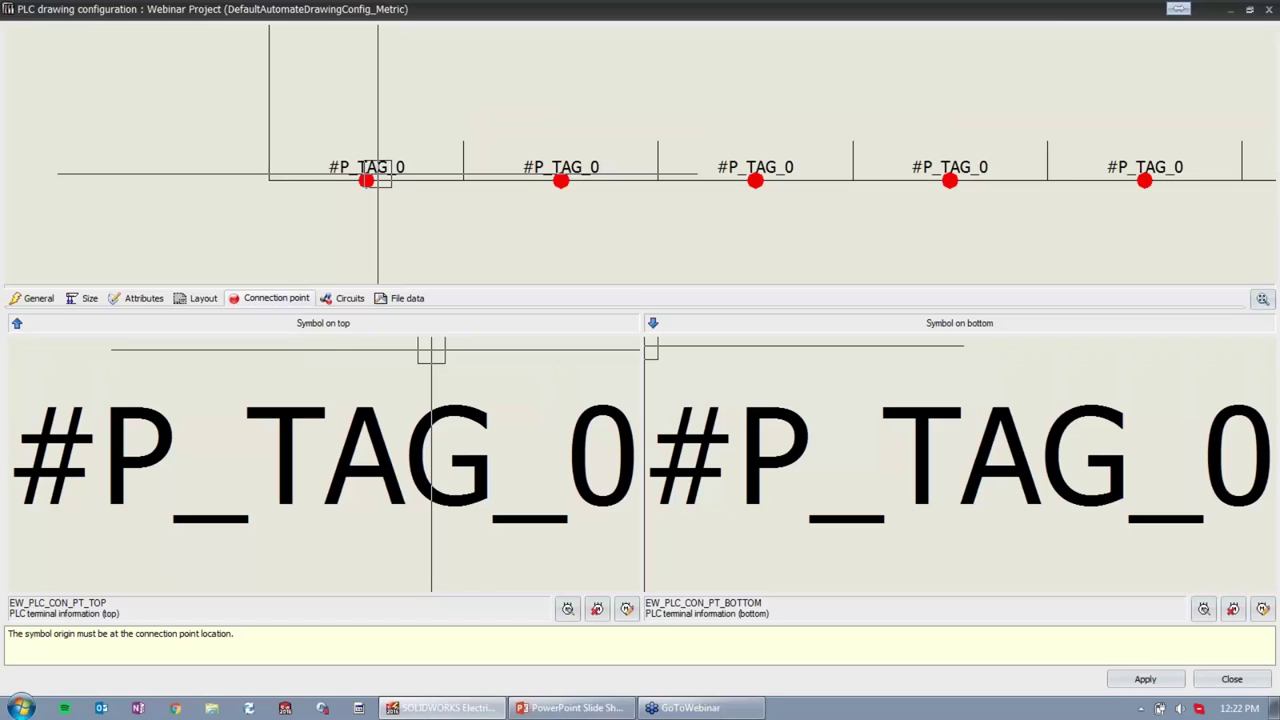
scroll(378, 180, down, 1)
middle_drag(477, 143, 490, 76)
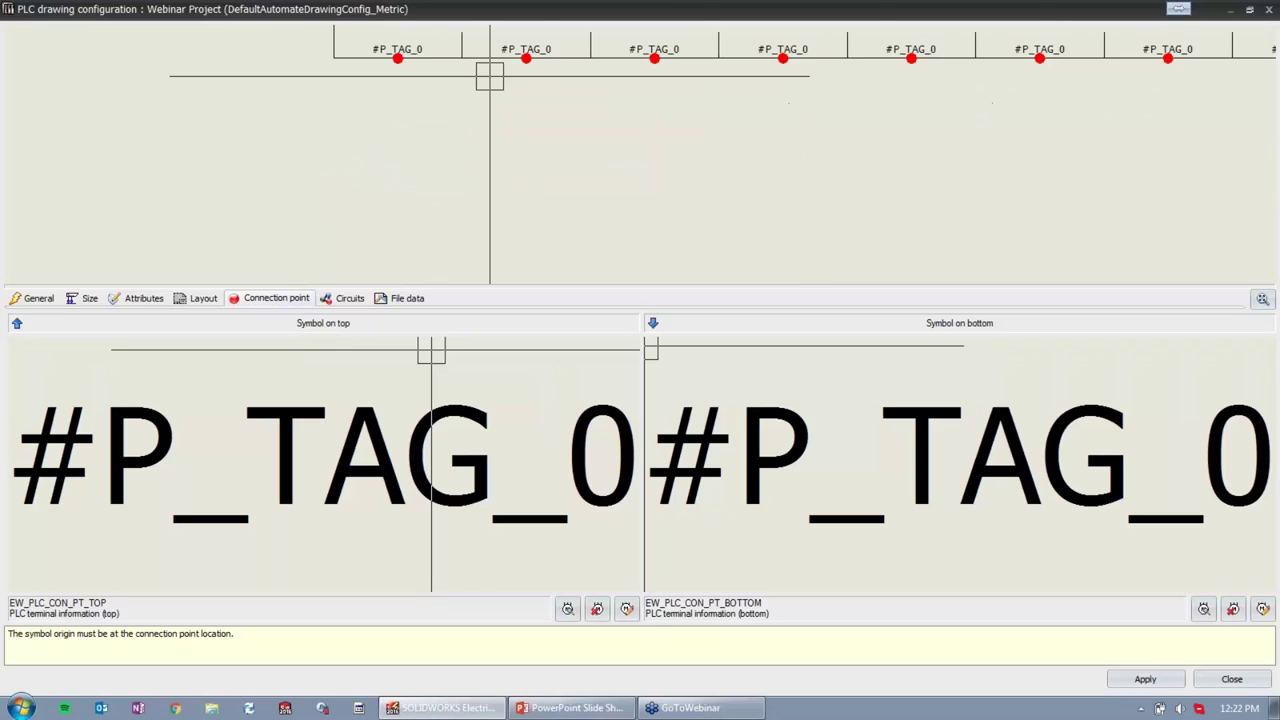
scroll(490, 76, down, 1)
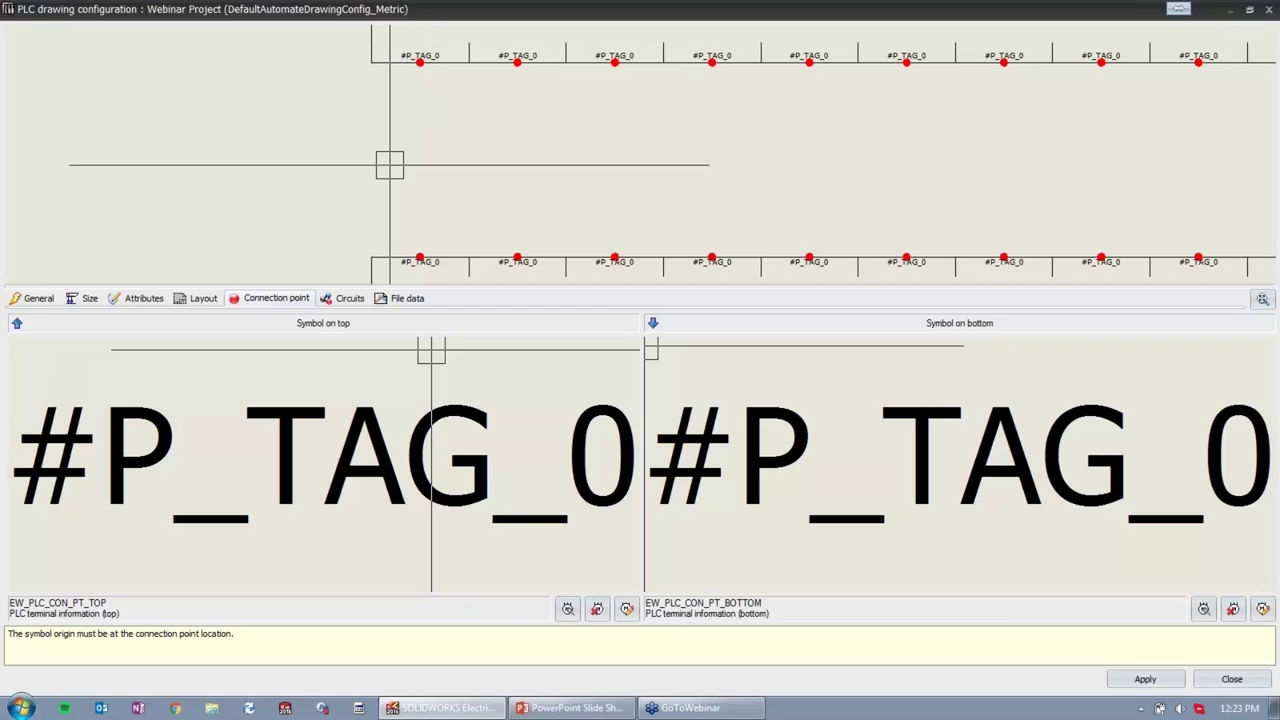
click(350, 298)
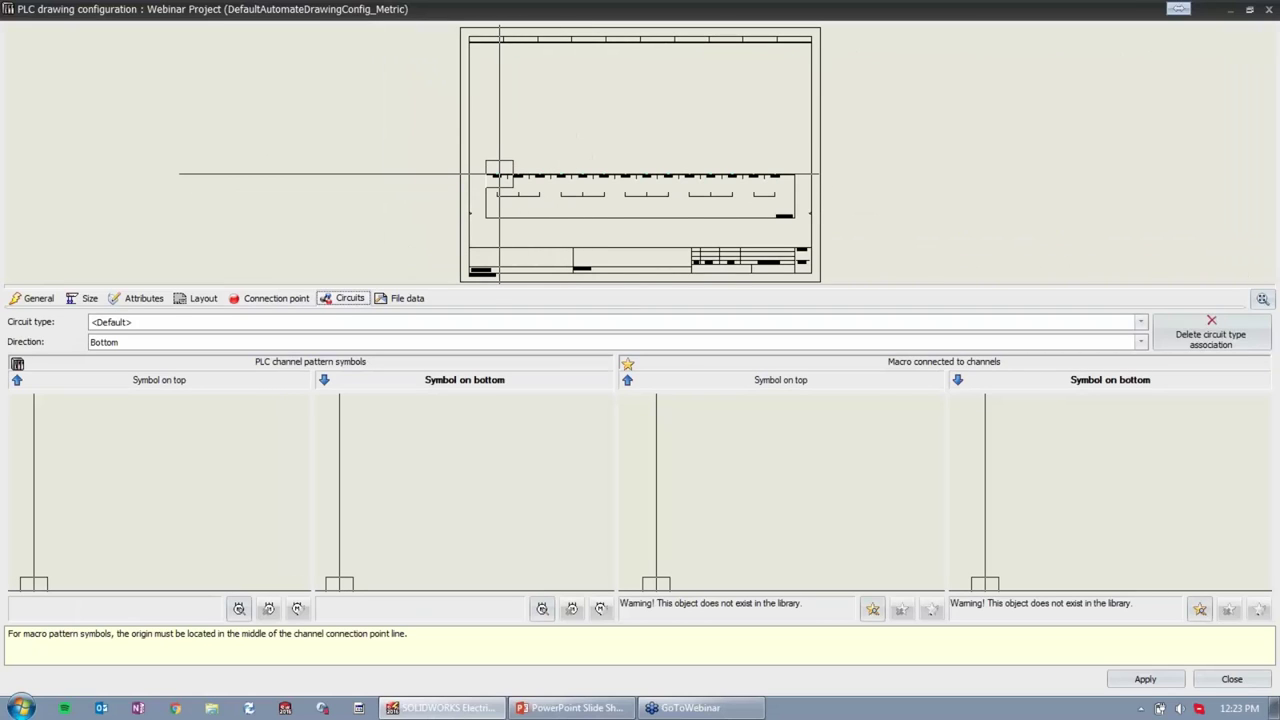
scroll(500, 176, up, 1)
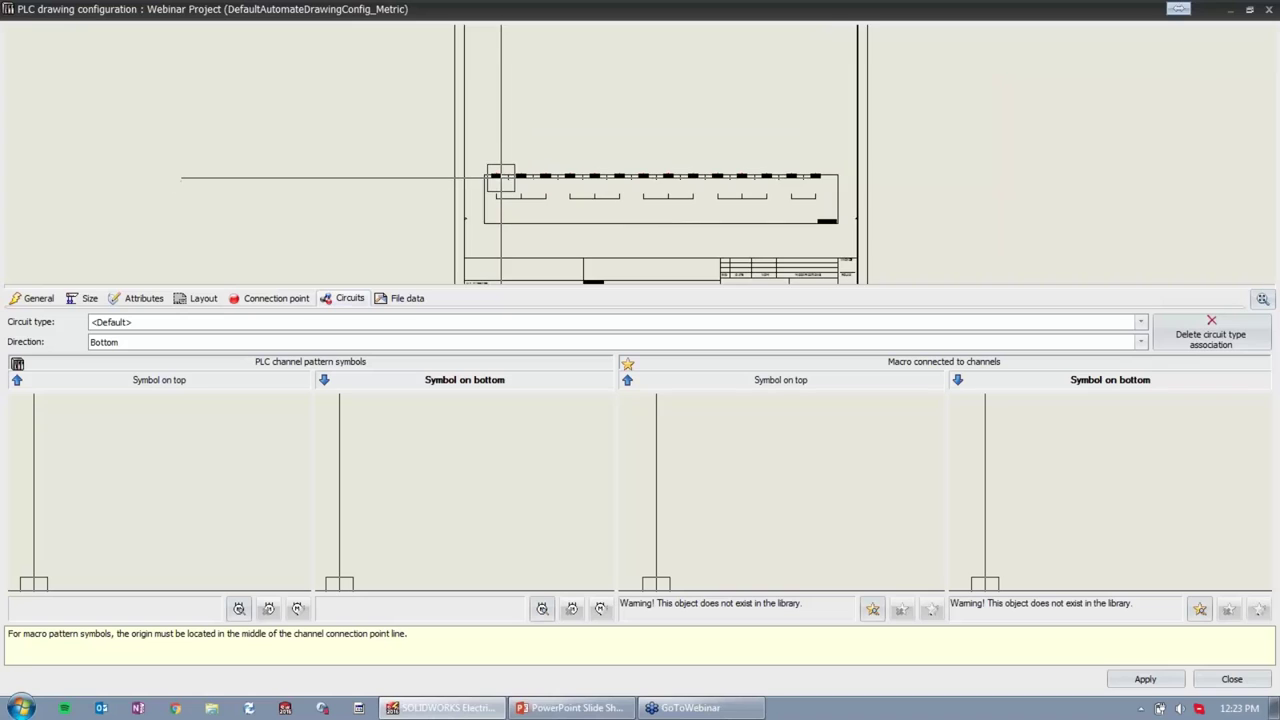
scroll(500, 178, up, 4)
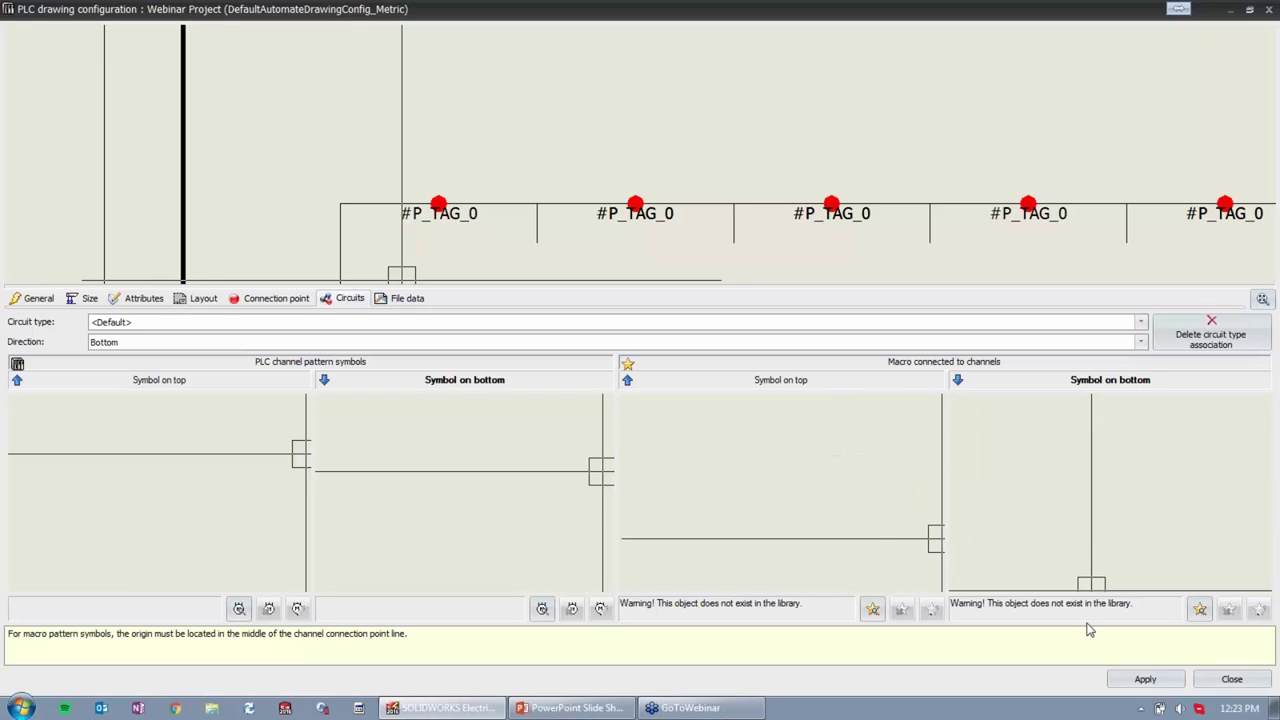
Apply the PLC drawing configuration changes, and close the configuration windows and the EW_PLC_TAG_INFO_LEFT symbol drawing.
click(1150, 683)
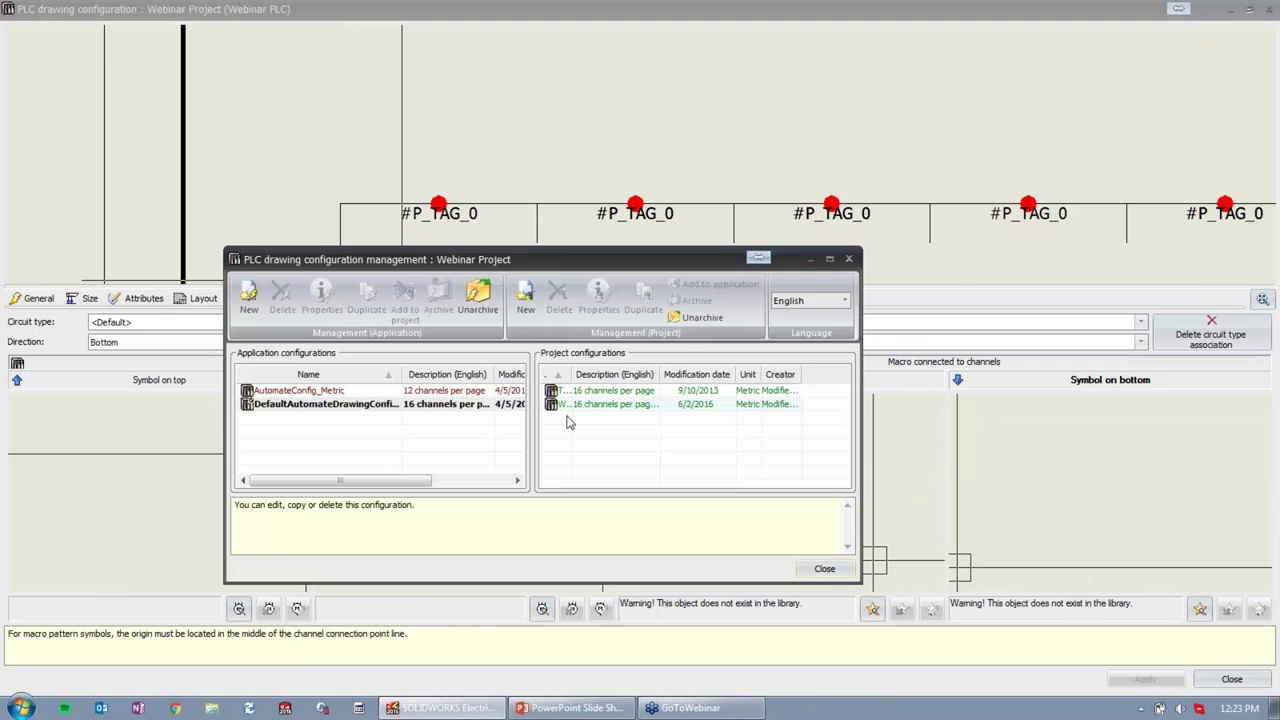
click(843, 571)
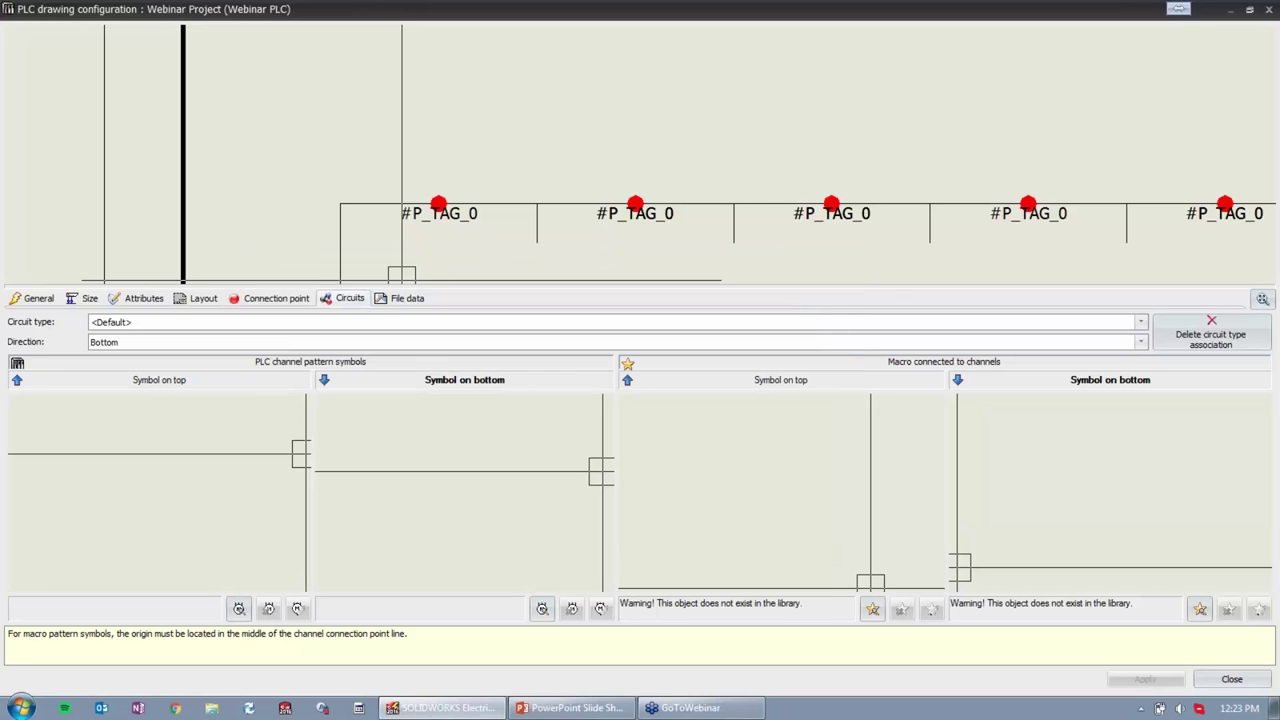
click(1232, 679)
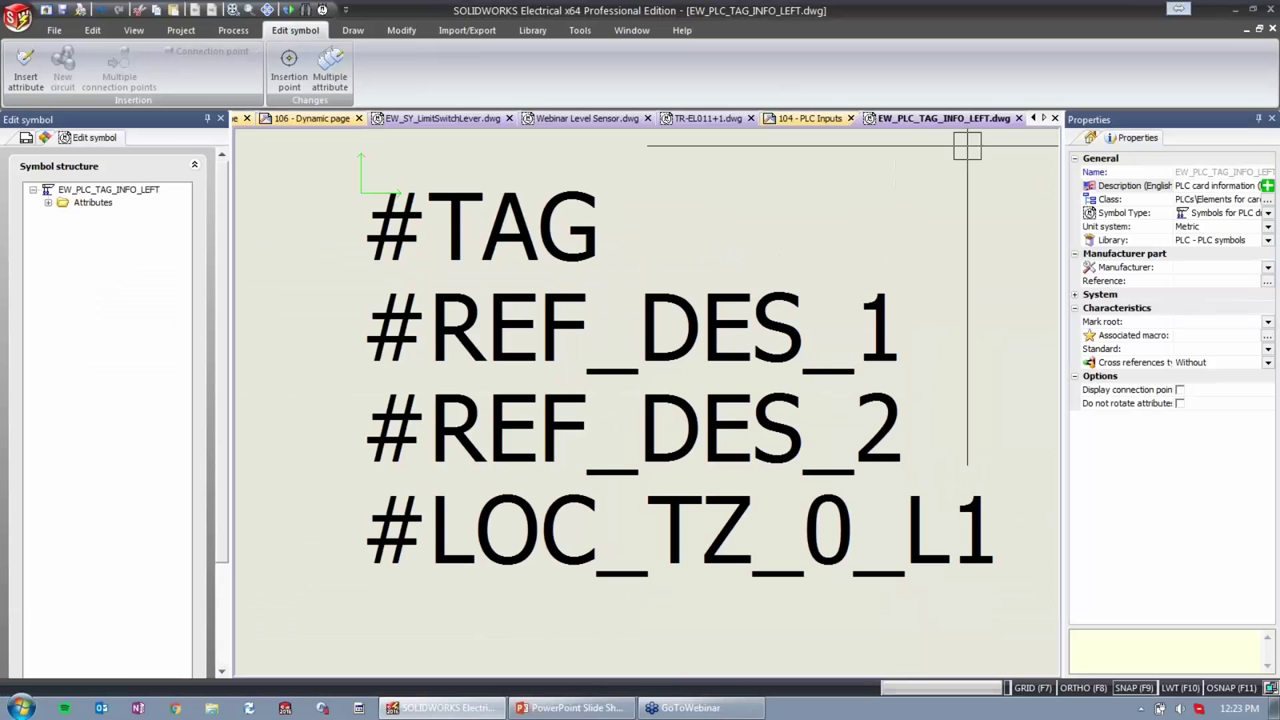
click(1018, 118)
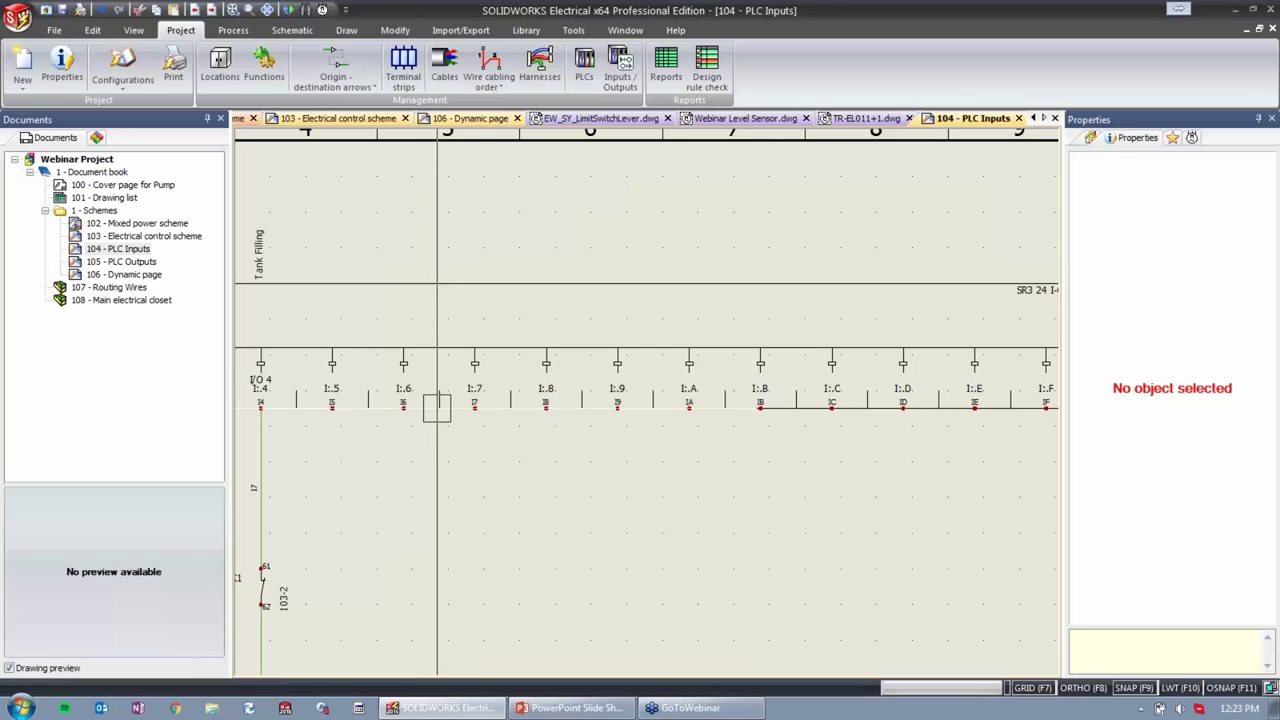
Create a new scheme drawing in the 1 - Schemes folder of the Webinar Project.
scroll(435, 410, down, 5)
scroll(486, 420, down, 1)
right_click(95, 212)
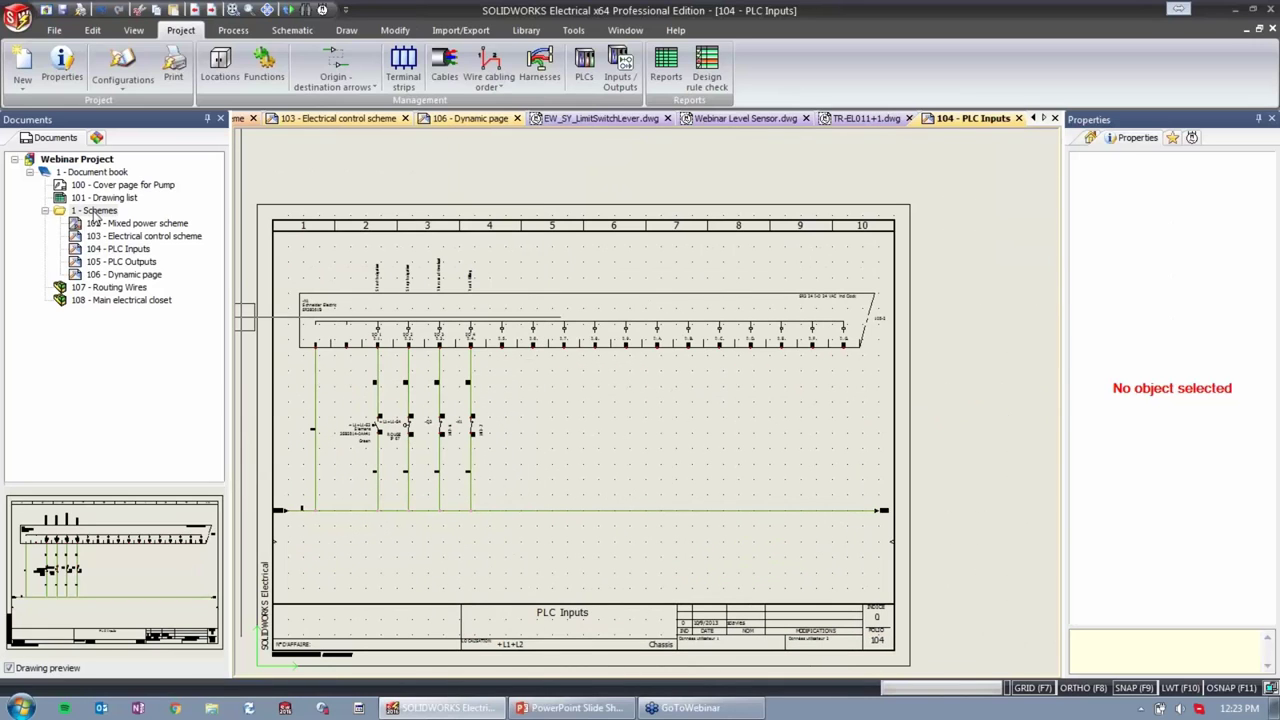
mouse_move(228, 224)
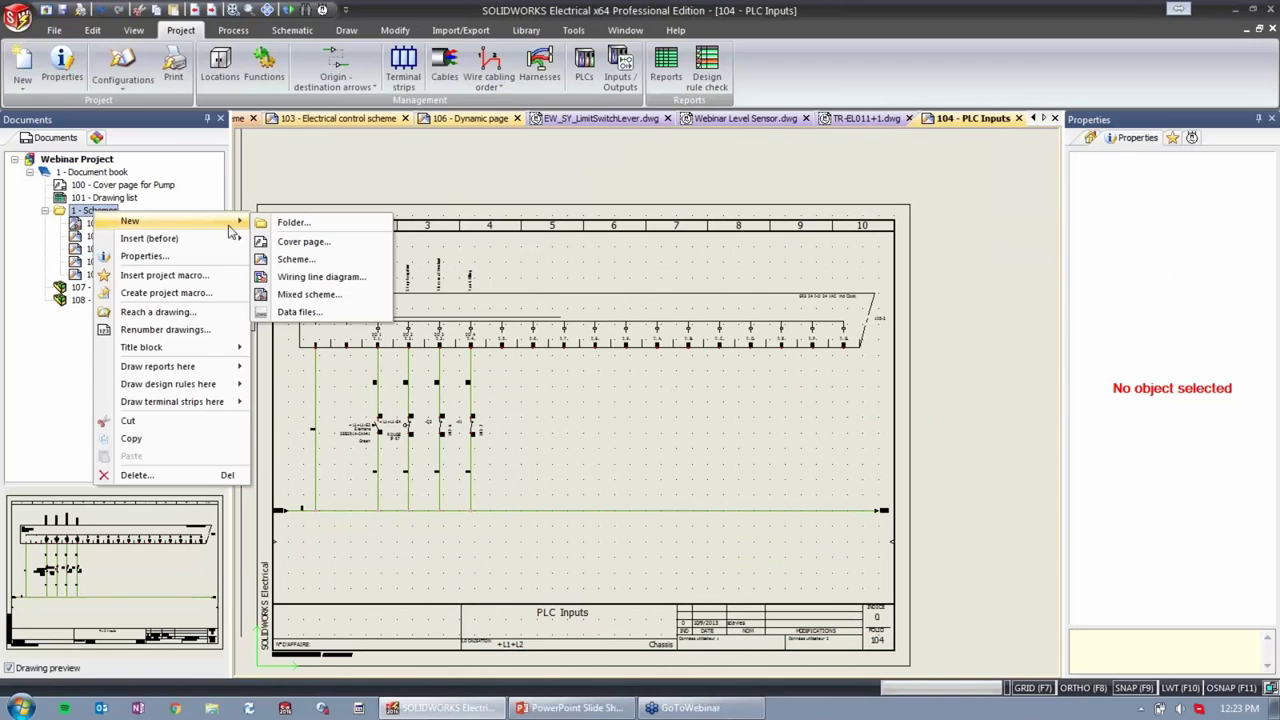
click(296, 259)
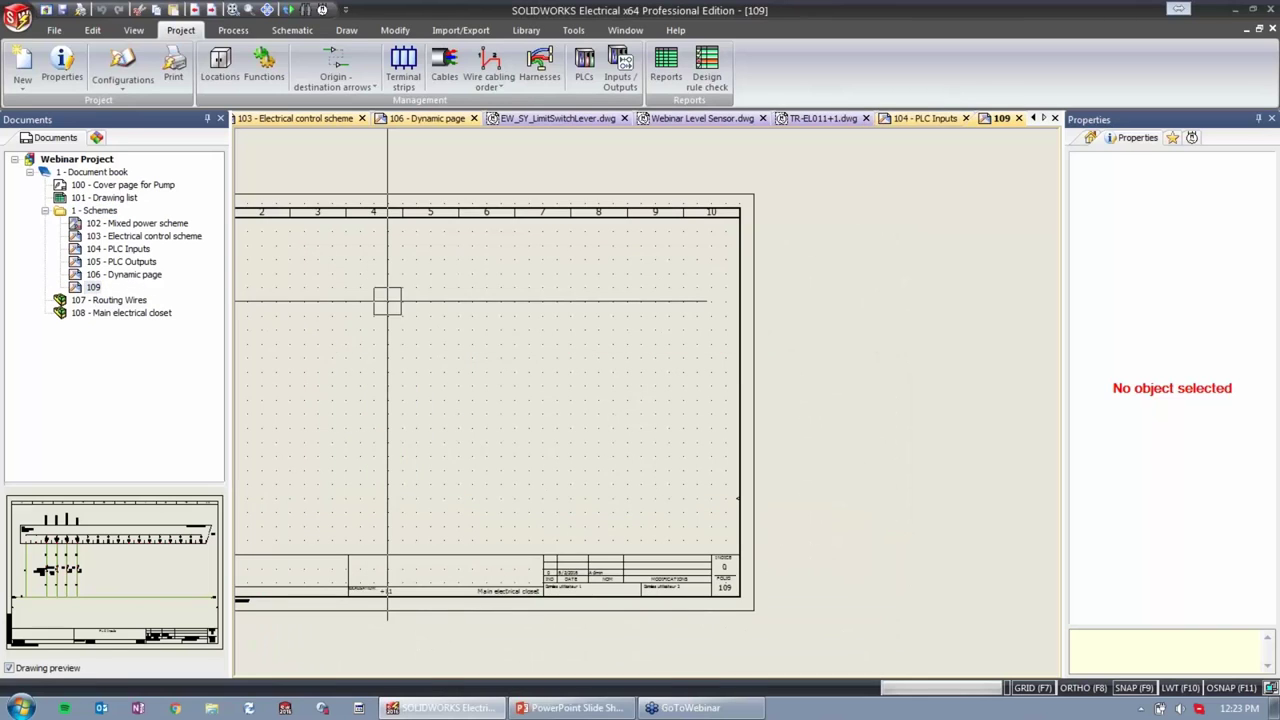
Start inserting a new dynamic PLC on page 109 with the Allen-Bradley part 1747-L20A and accept its default component properties.
click(292, 30)
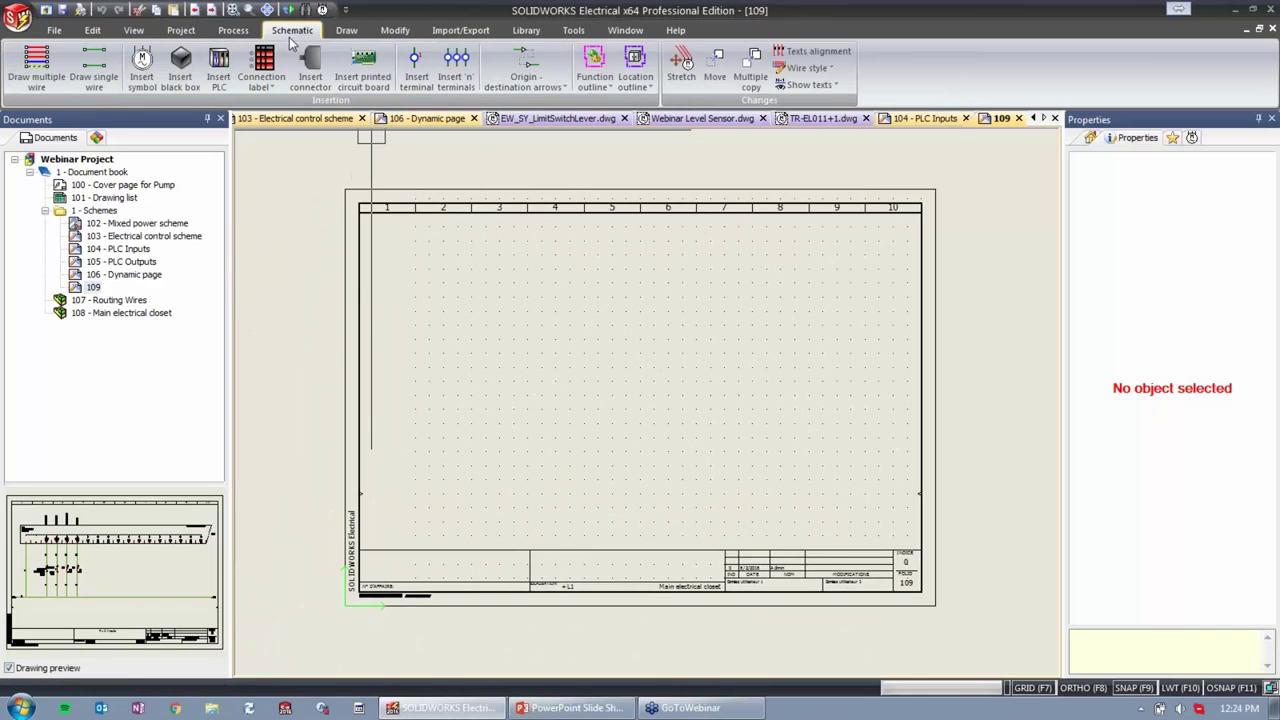
click(218, 68)
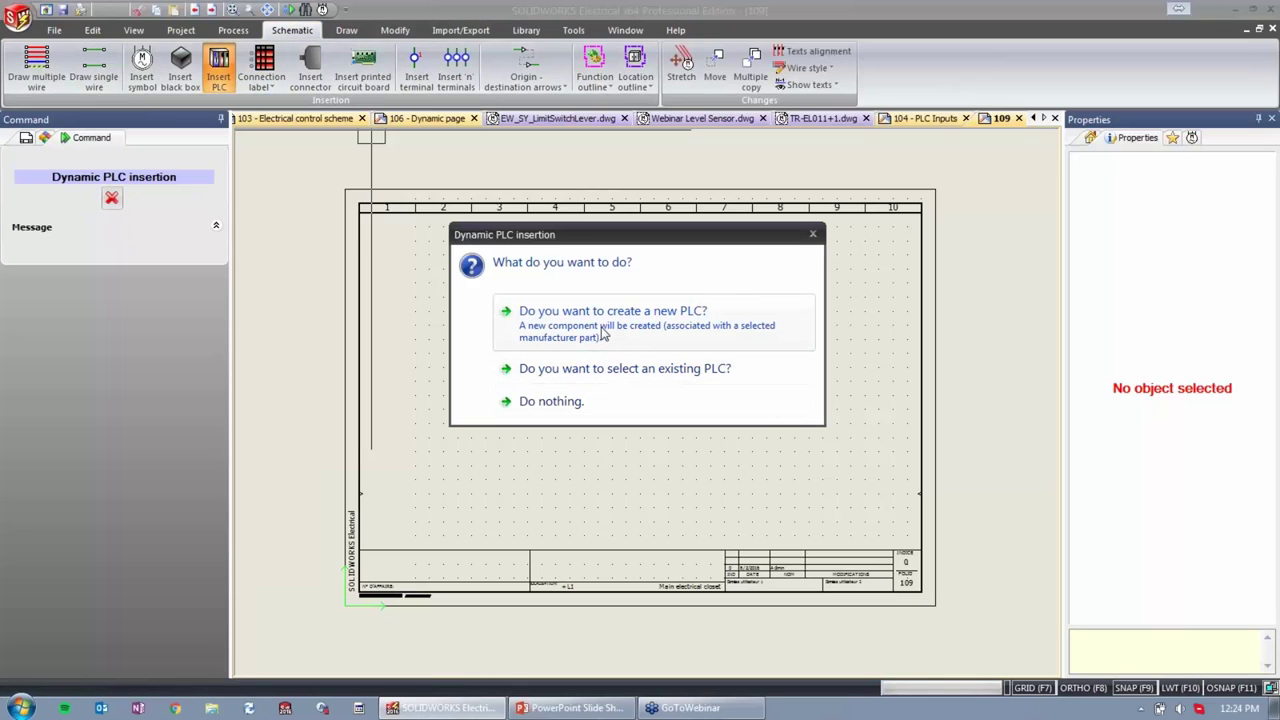
click(627, 330)
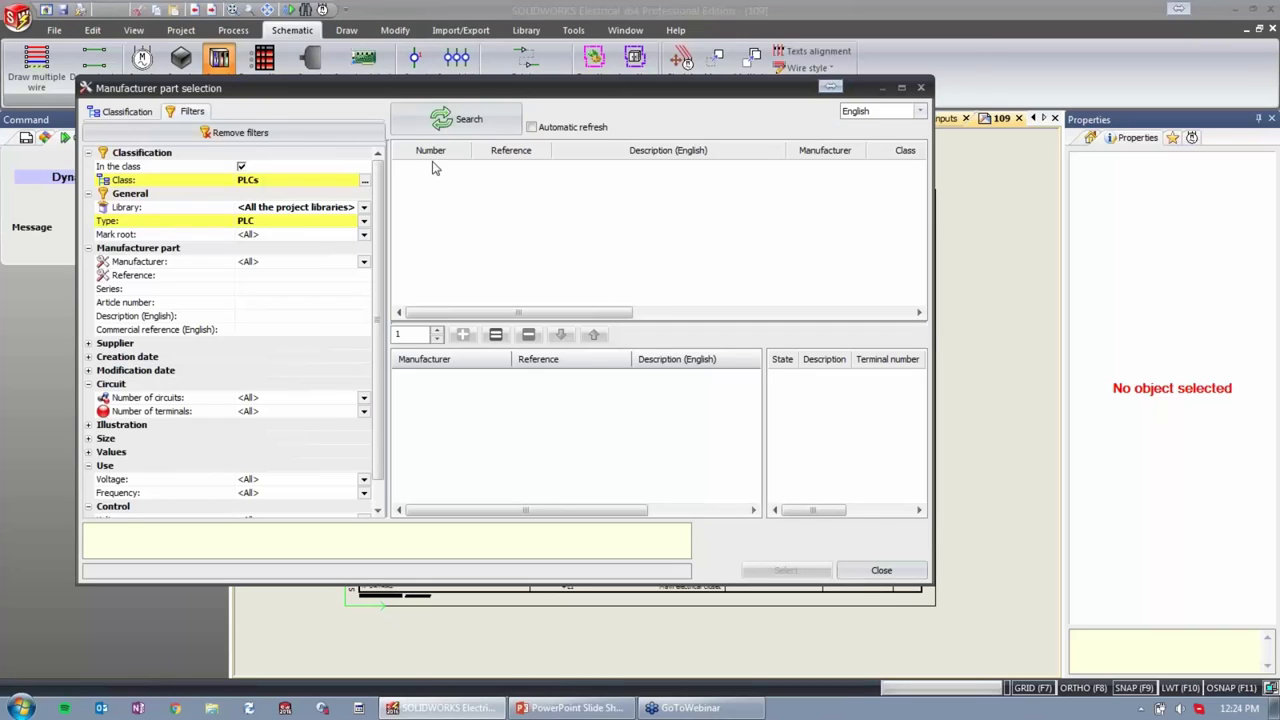
click(456, 120)
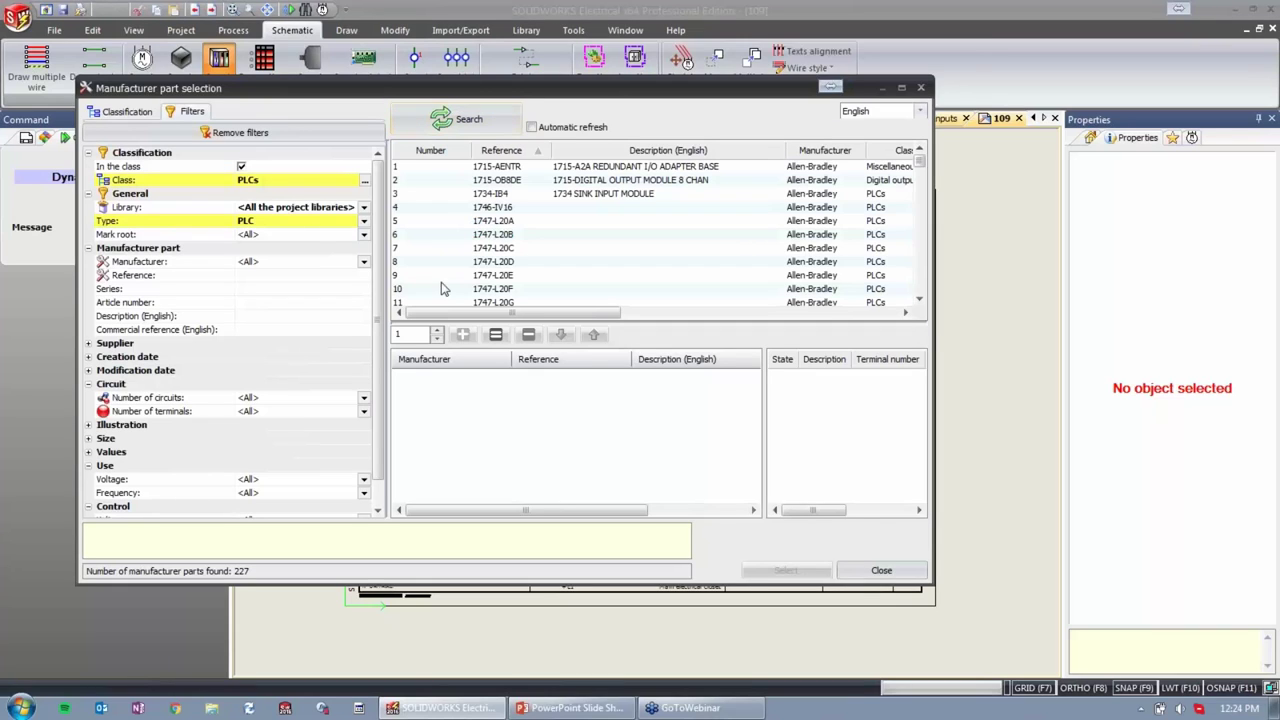
click(560, 195)
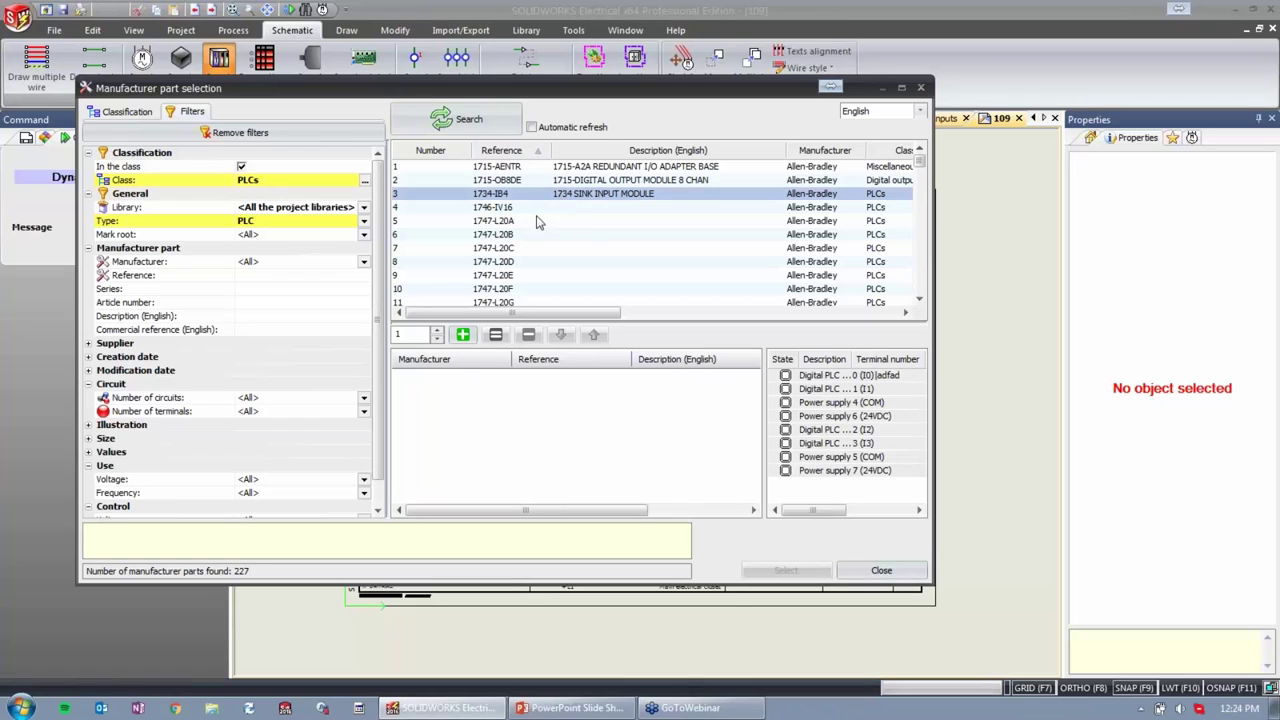
click(533, 222)
double_click(537, 222)
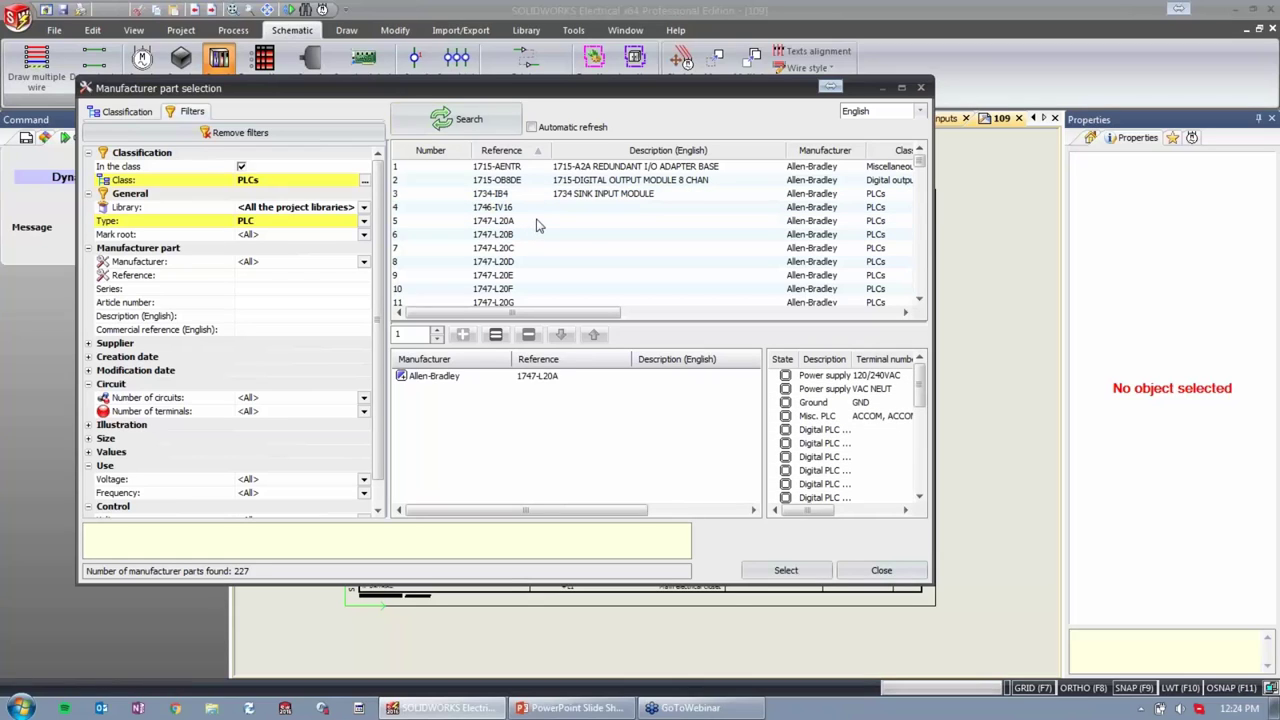
click(778, 570)
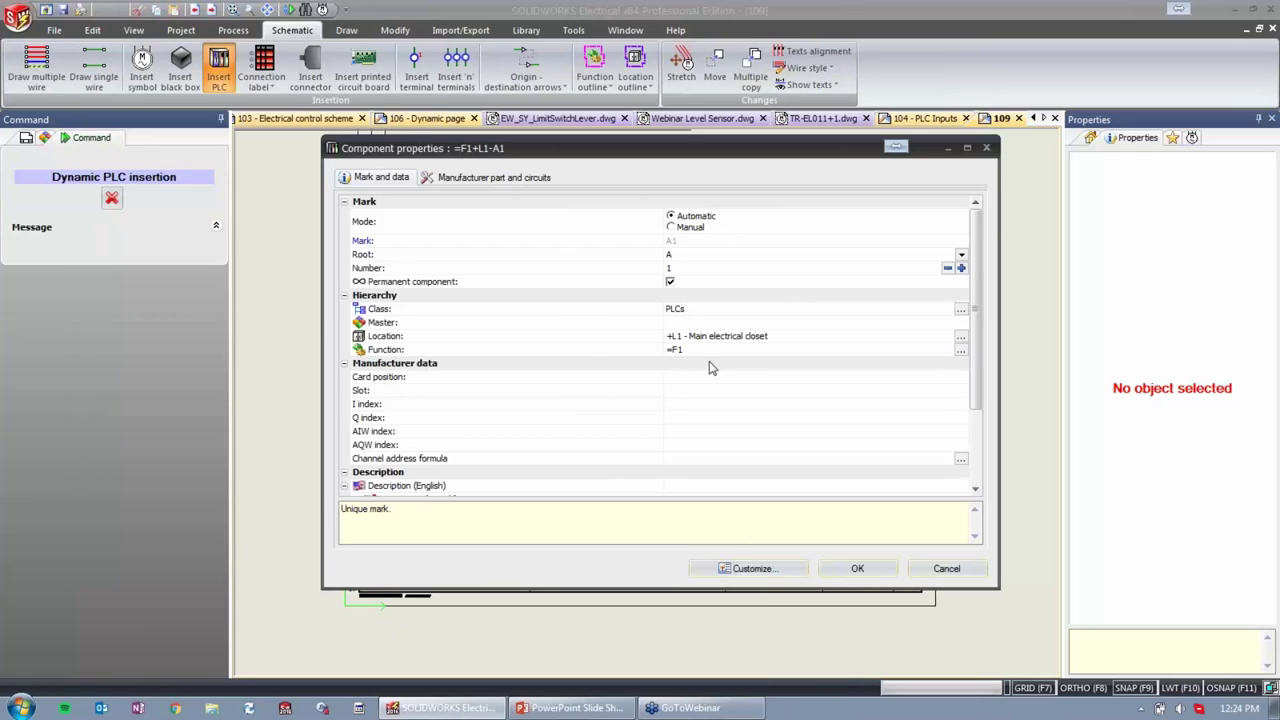
click(857, 568)
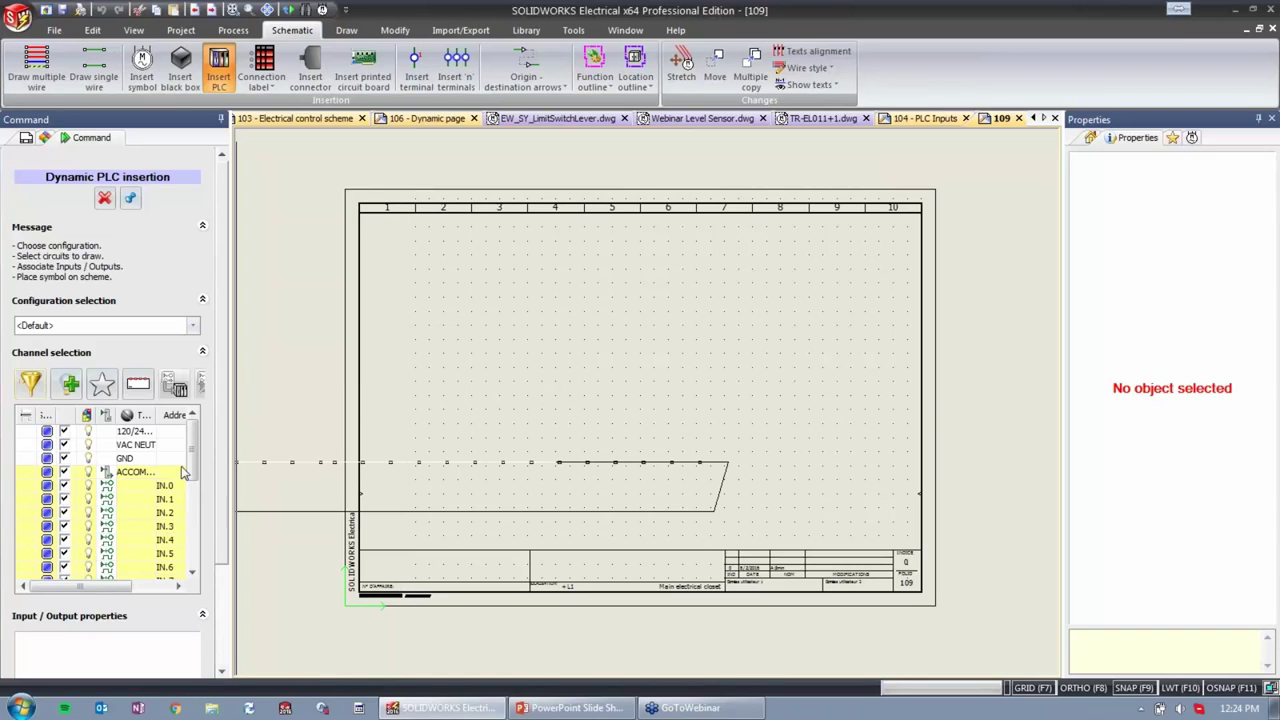
Review the PLC's input and output channels to draw and widen the channel list to show the address and mnemonic columns.
drag(192, 470, 201, 512)
drag(206, 540, 210, 548)
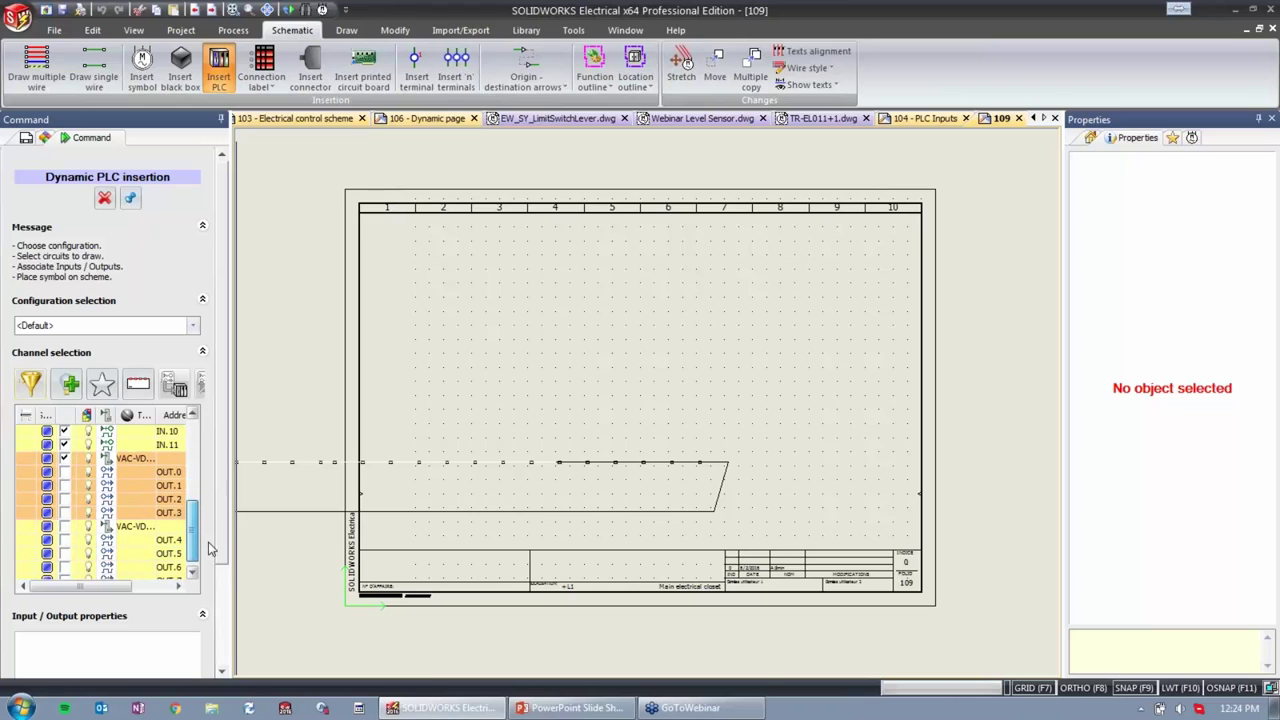
scroll(210, 548, up, 3)
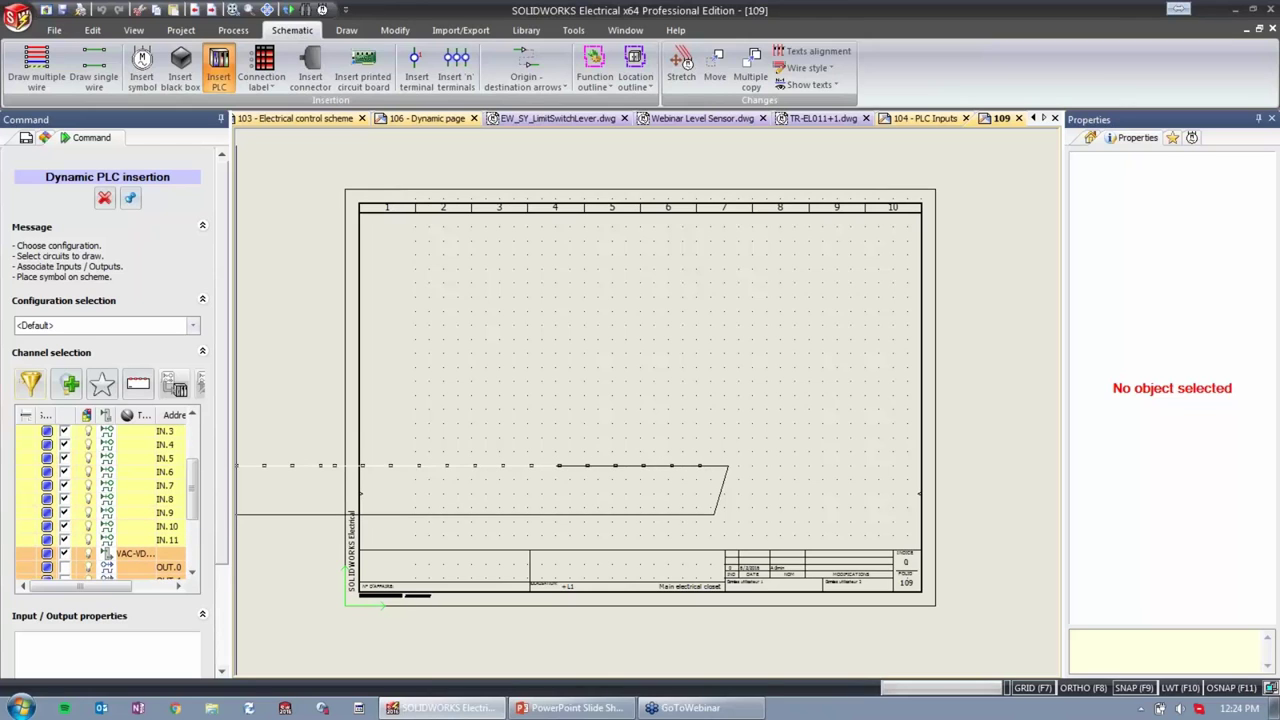
mouse_move(230, 421)
mouse_down()
mouse_move(372, 421)
mouse_move(322, 421)
mouse_up()
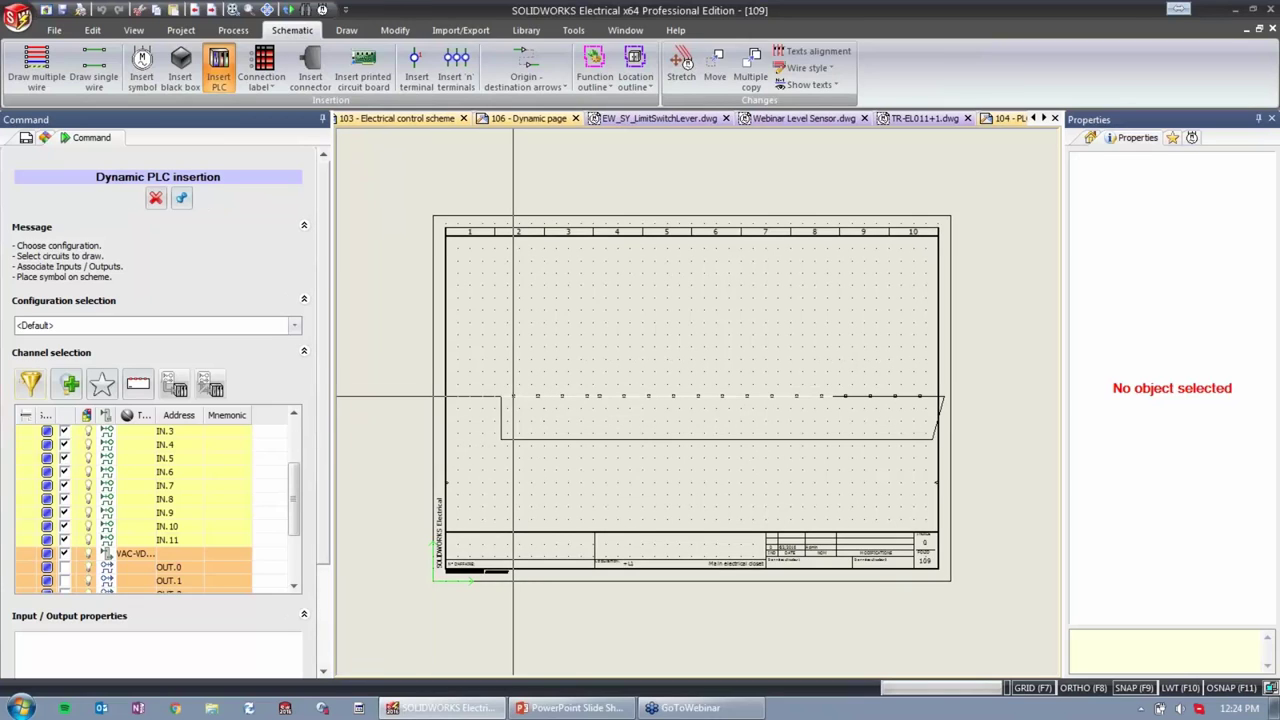
Exclude input channels IN.3 through IN.10 from the dynamic PLC insertion.
click(65, 433)
click(64, 444)
click(64, 458)
click(64, 471)
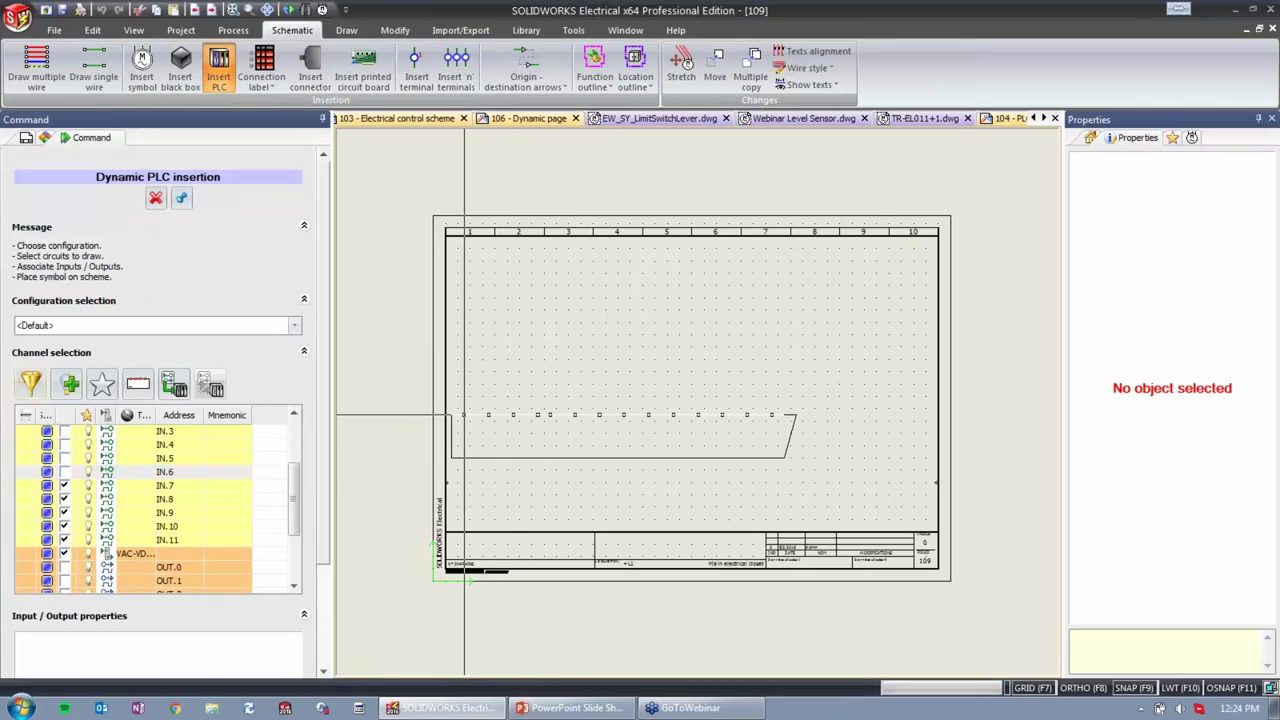
click(64, 485)
click(64, 498)
click(64, 512)
click(64, 526)
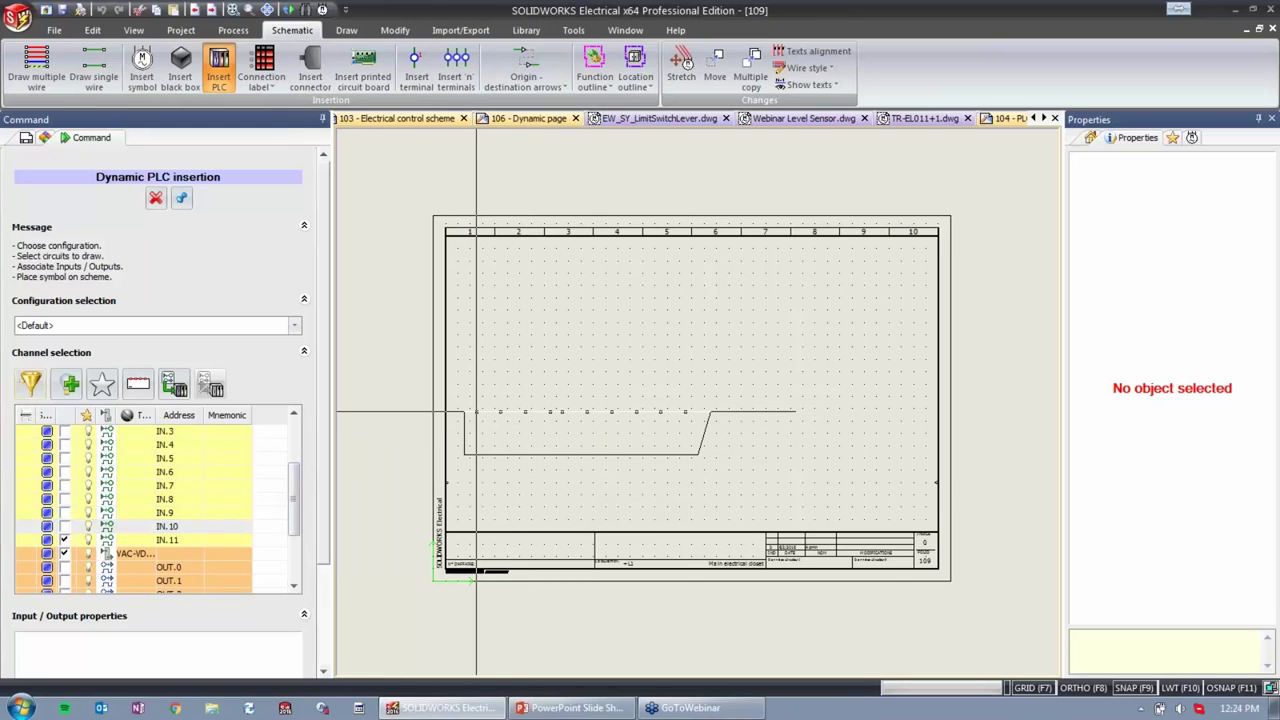
Apply the 16 channels per page - Webinar configuration and place the PLC in two sections, one near the page's upper edge and one above the title block.
click(199, 326)
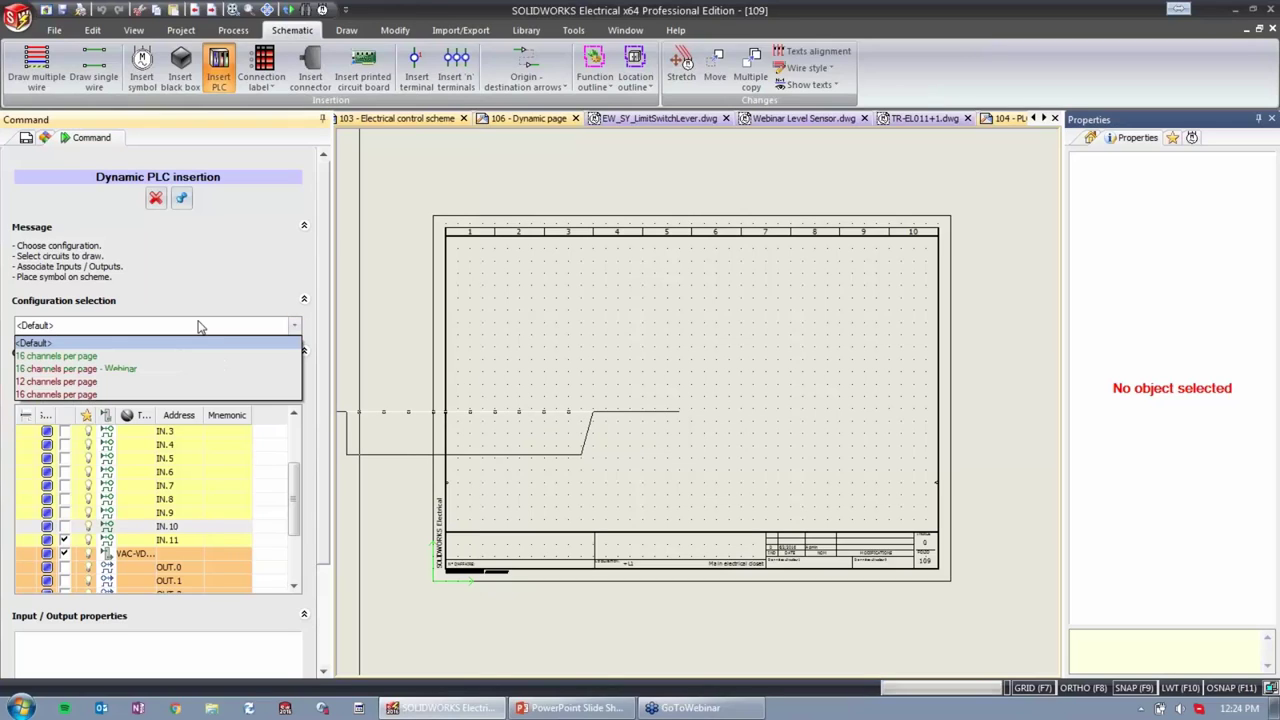
click(177, 368)
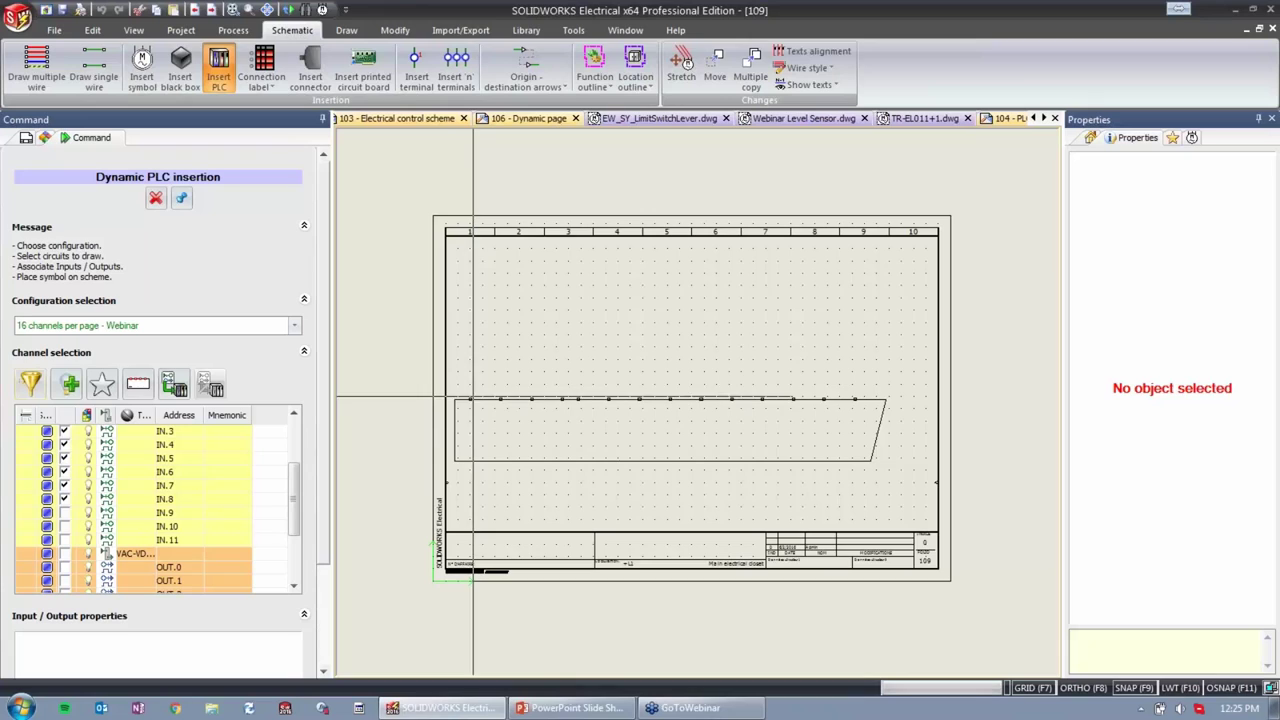
click(488, 313)
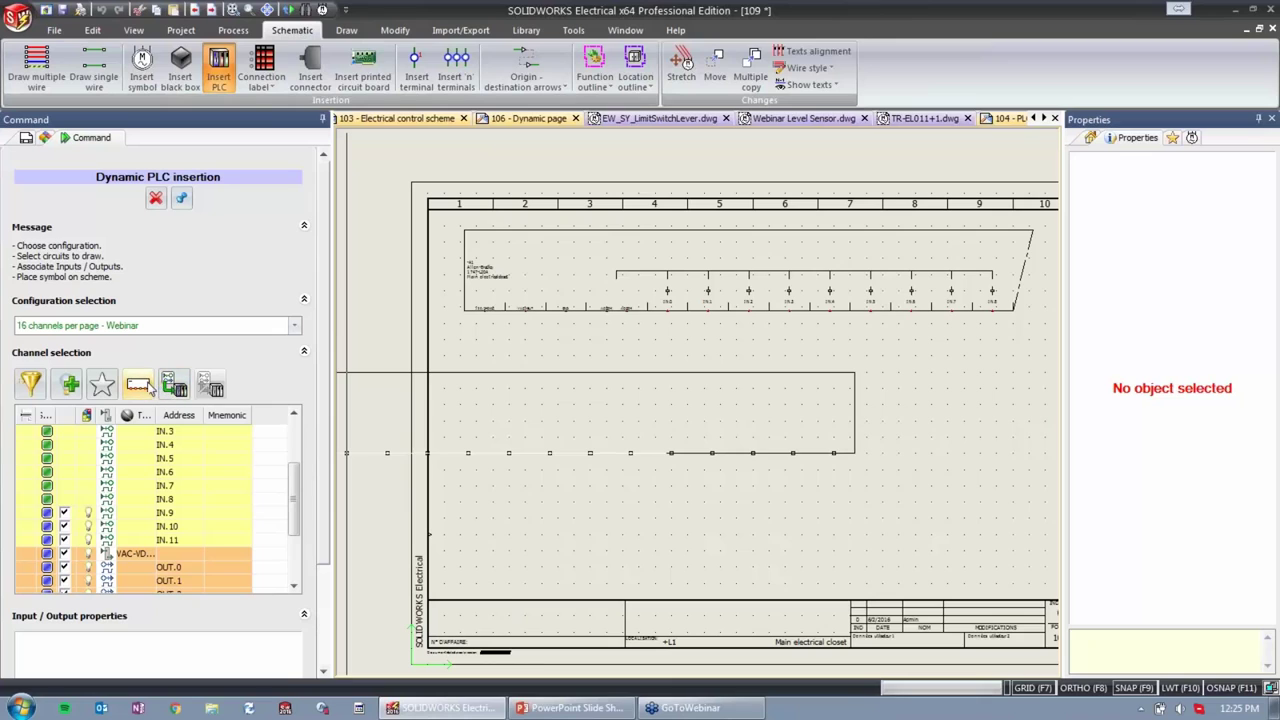
click(501, 490)
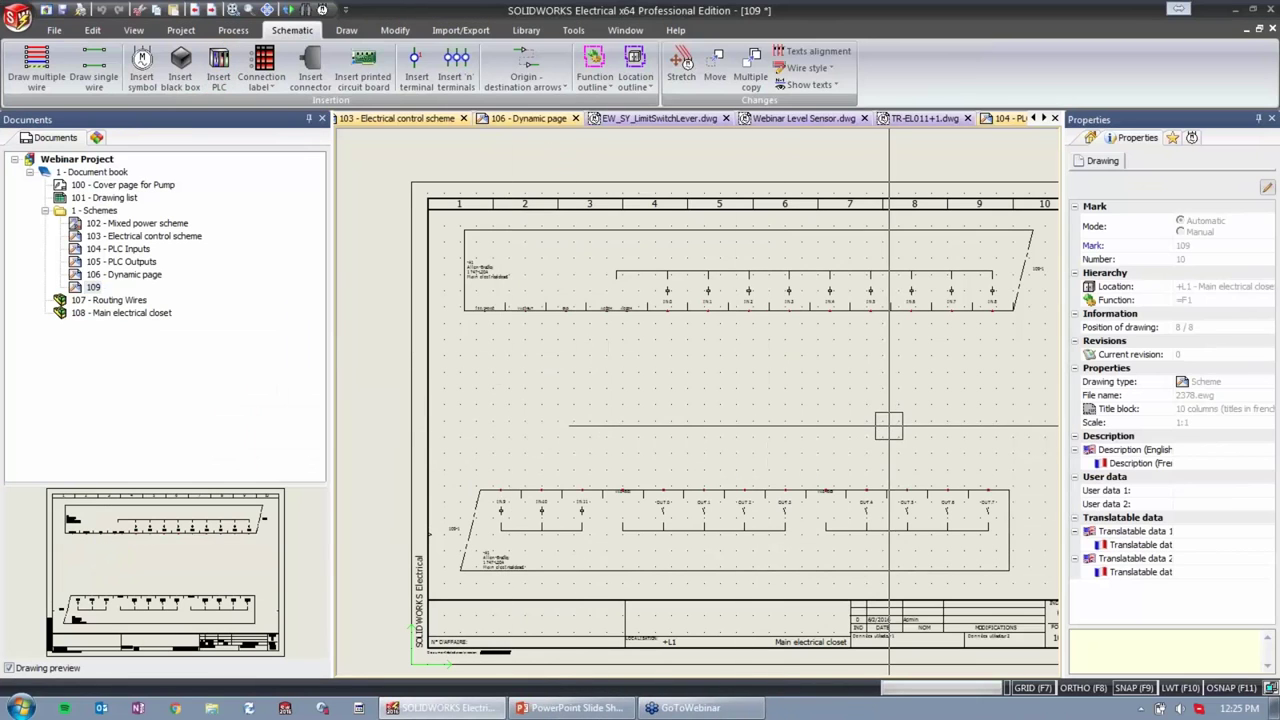
Examine the inserted PLC's part labels, power terminals, input and output channels, and the cross-reference between its two sections.
scroll(584, 280, up, 5)
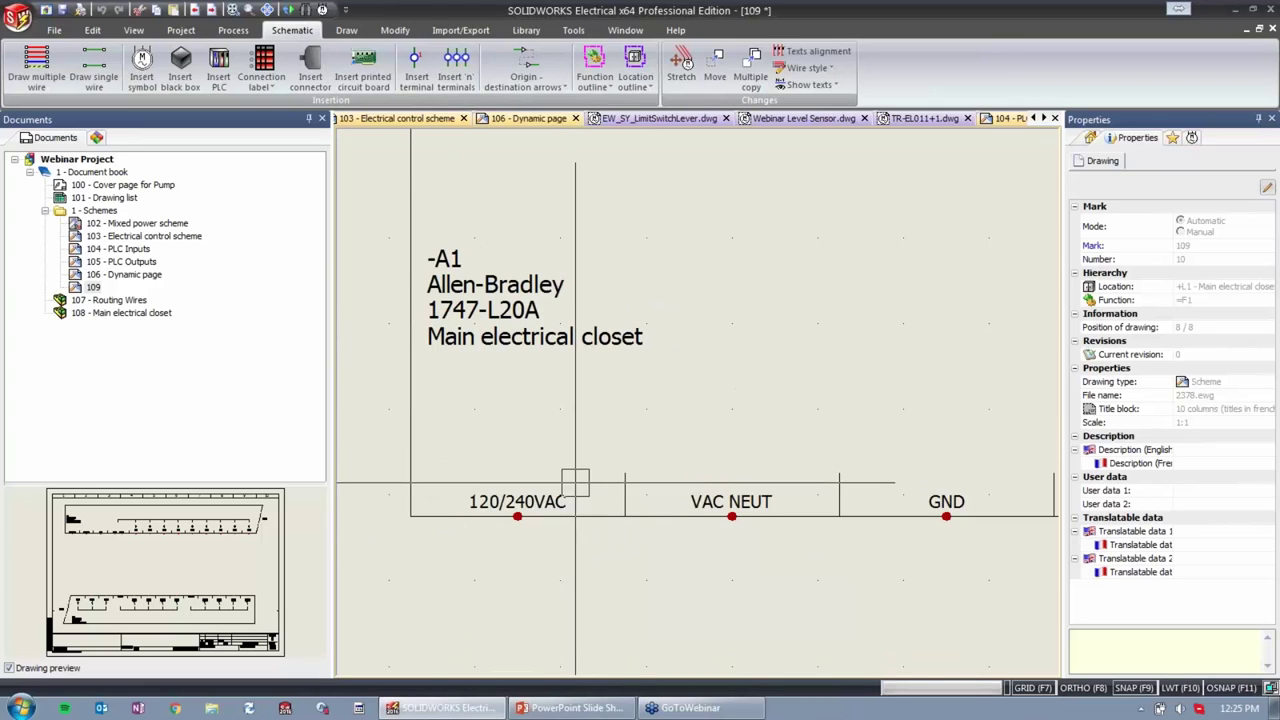
scroll(575, 483, down, 5)
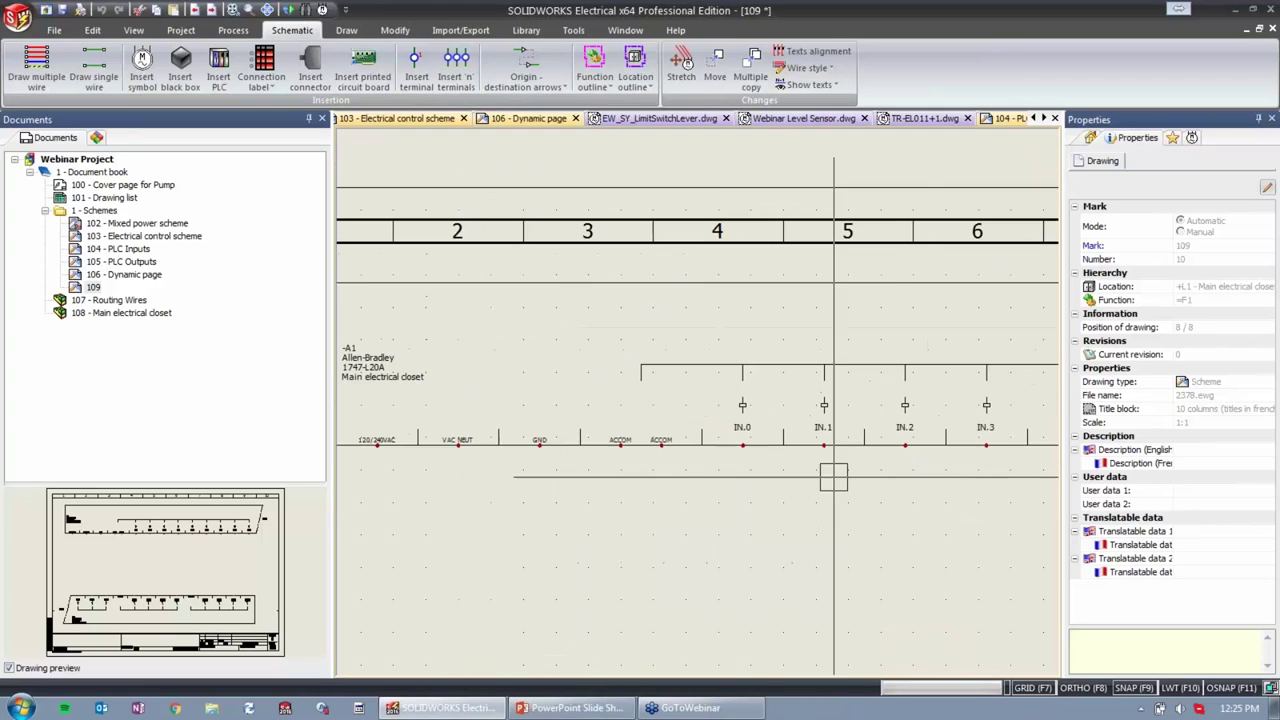
scroll(834, 477, down, 4)
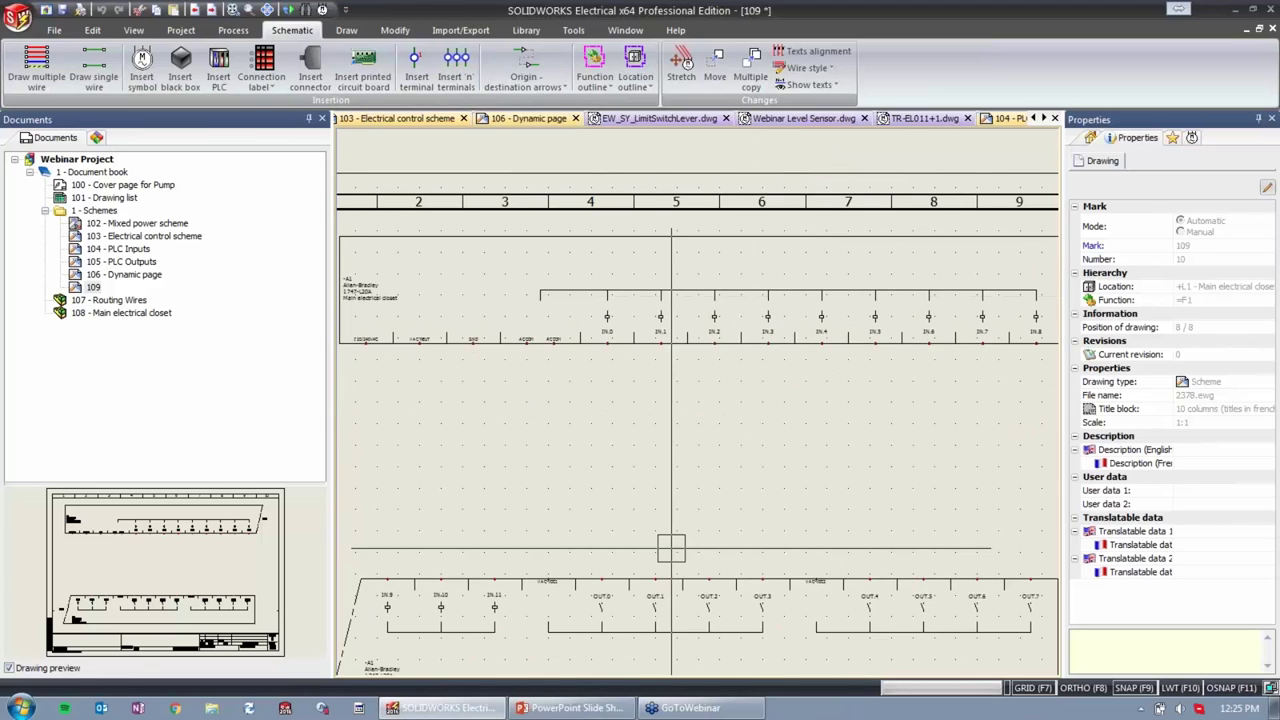
middle_drag(671, 548, 683, 329)
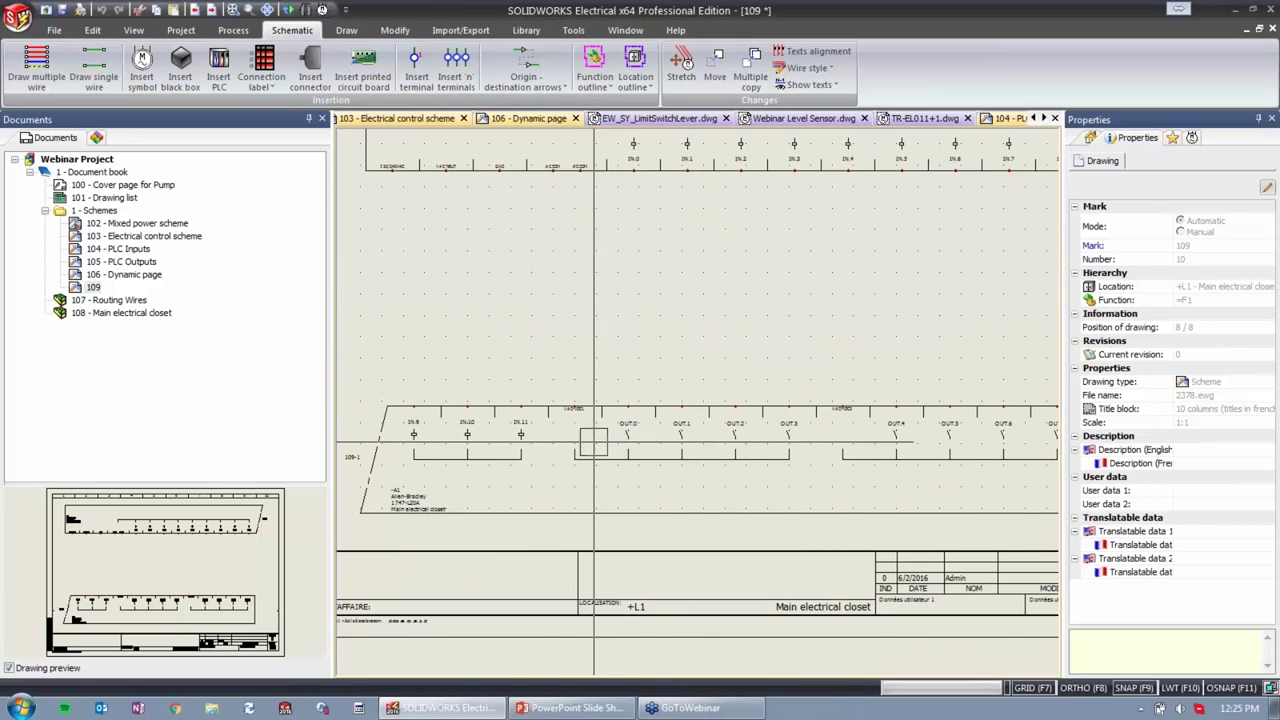
scroll(594, 441, up, 3)
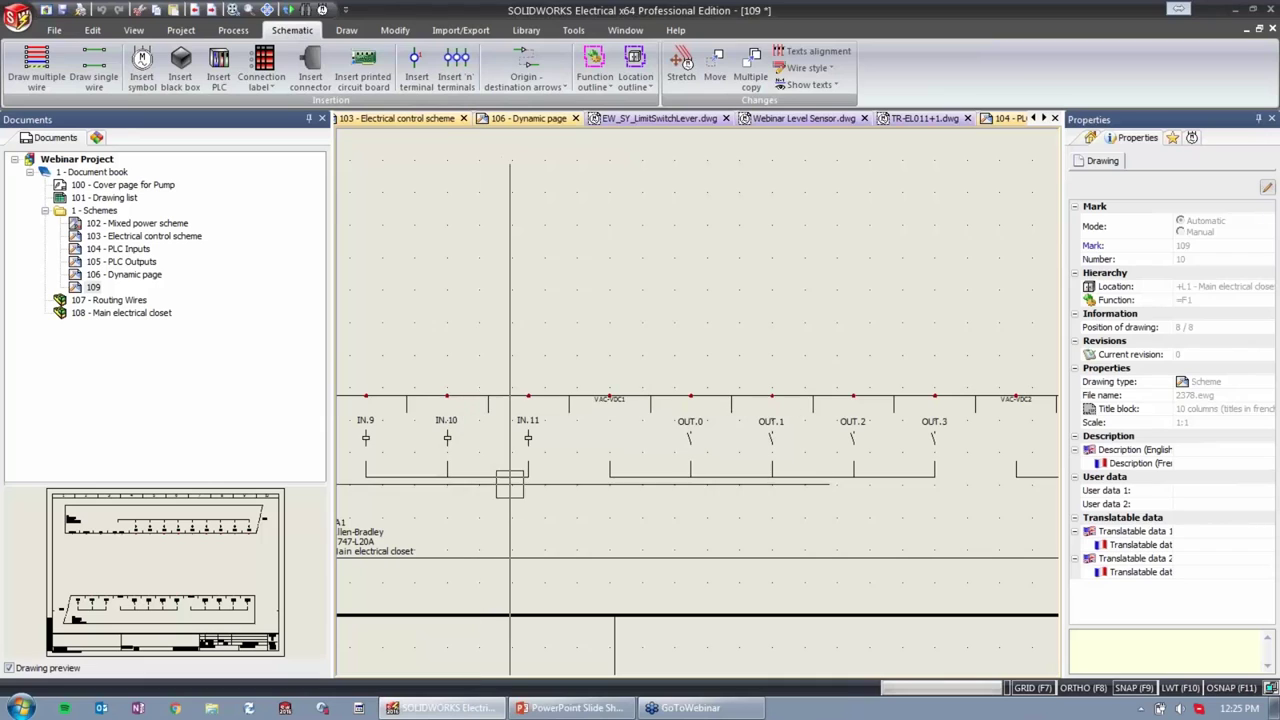
scroll(600, 468, down, 3)
scroll(522, 463, up, 3)
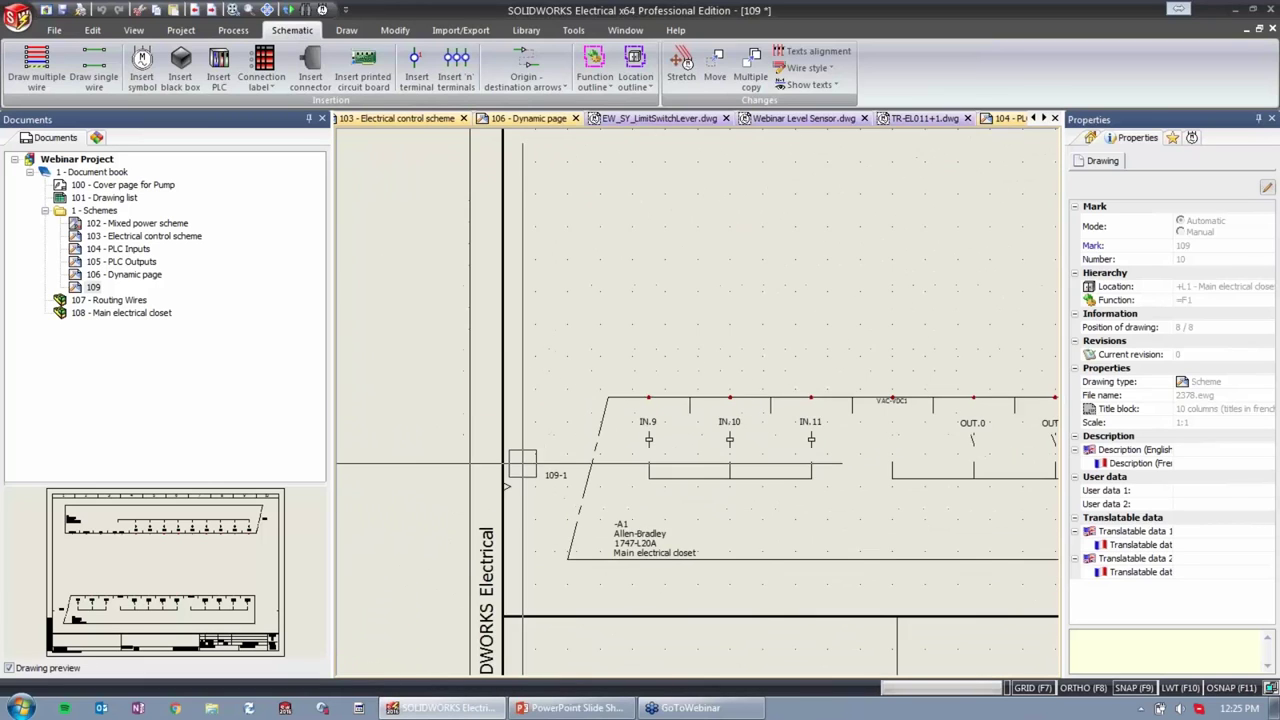
scroll(522, 463, up, 1)
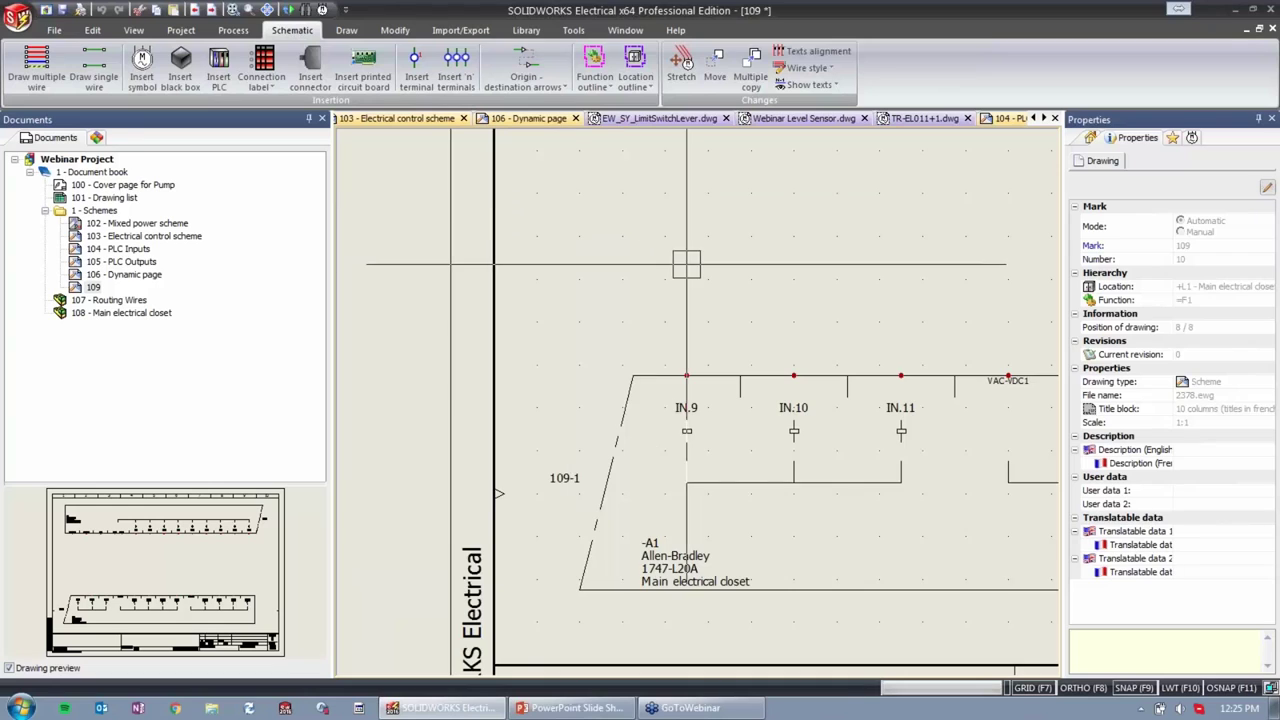
scroll(686, 264, down, 4)
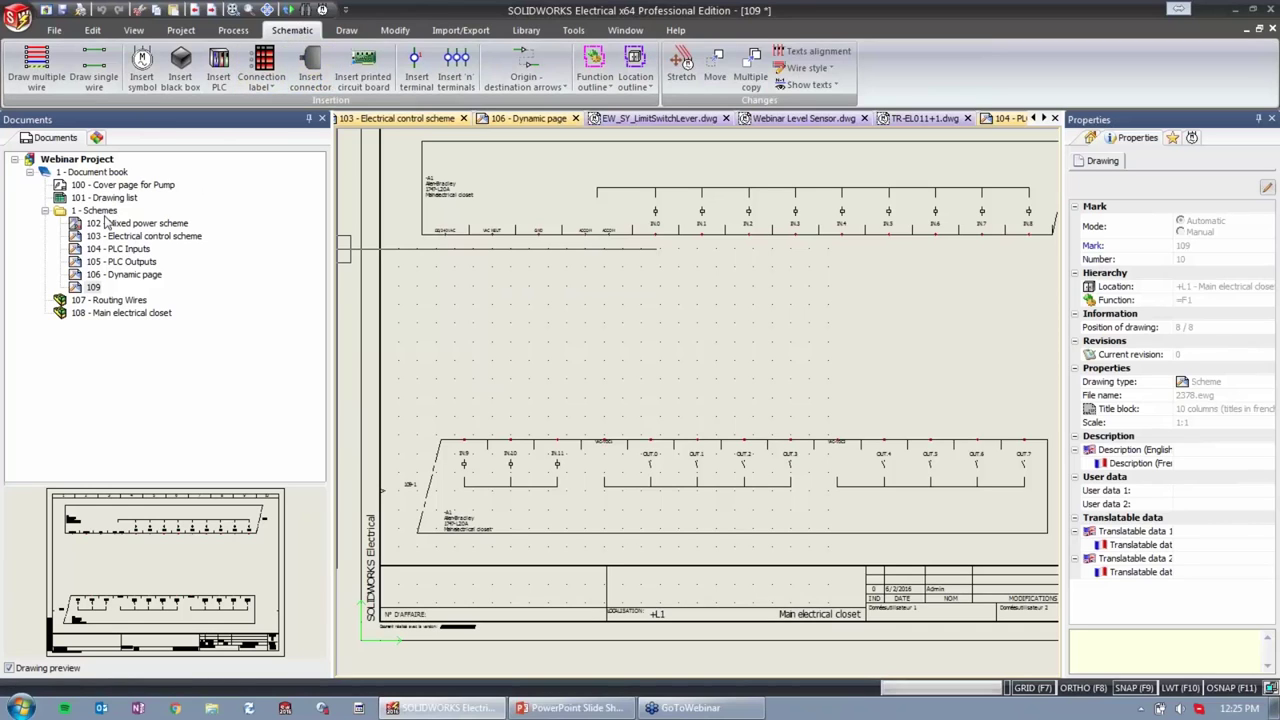
Open drawing 106 - Dynamic page and draw four horizontal 12V DC wires, spaced 5 apart, across the middle columns of the page.
double_click(120, 275)
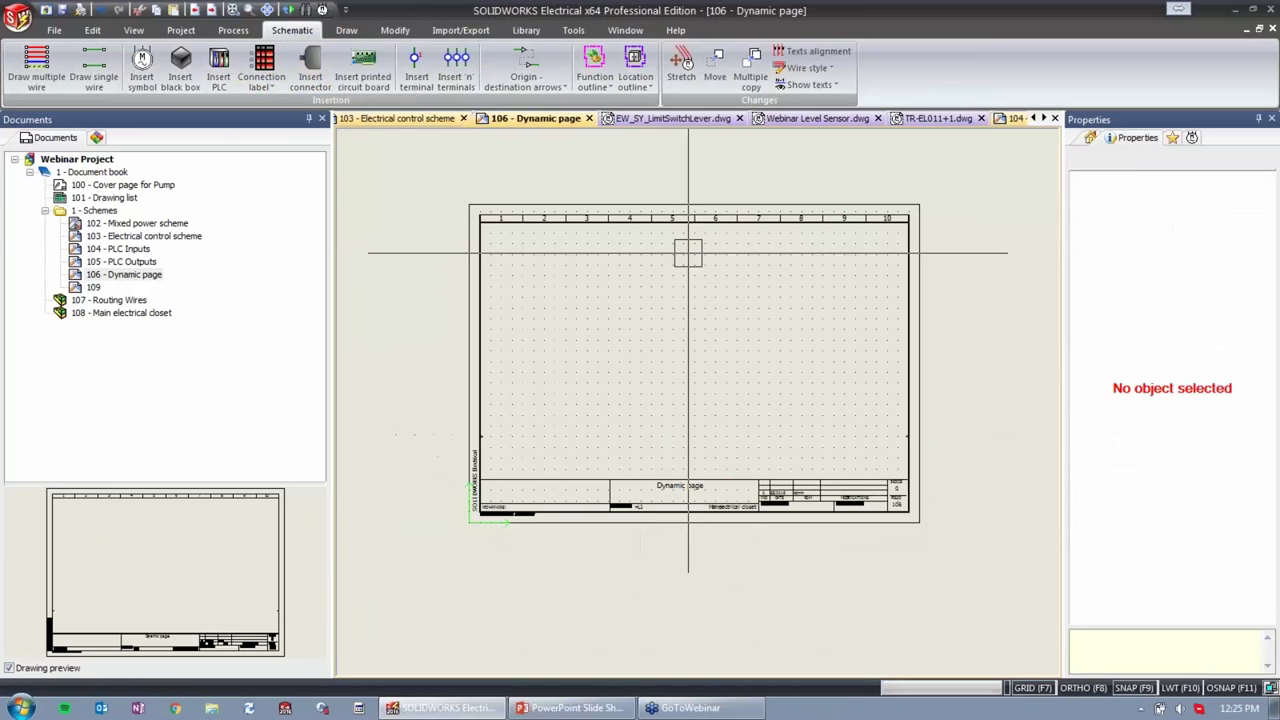
click(94, 68)
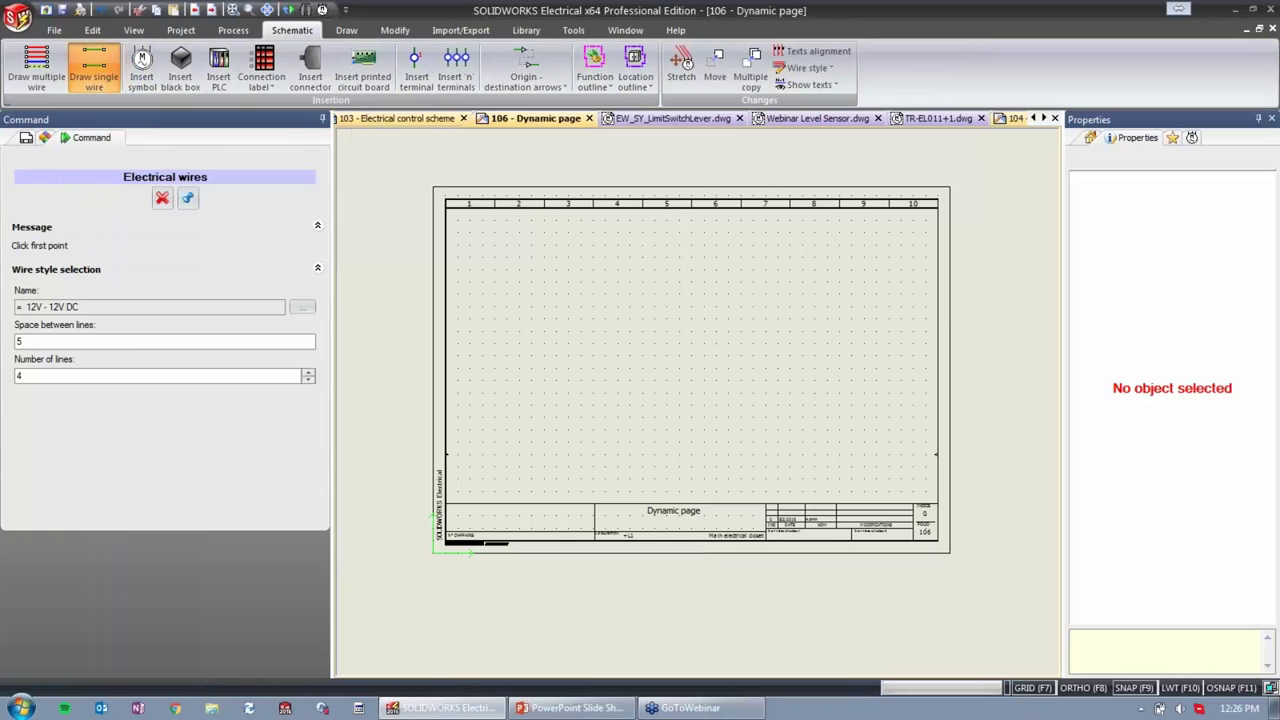
click(768, 308)
click(564, 288)
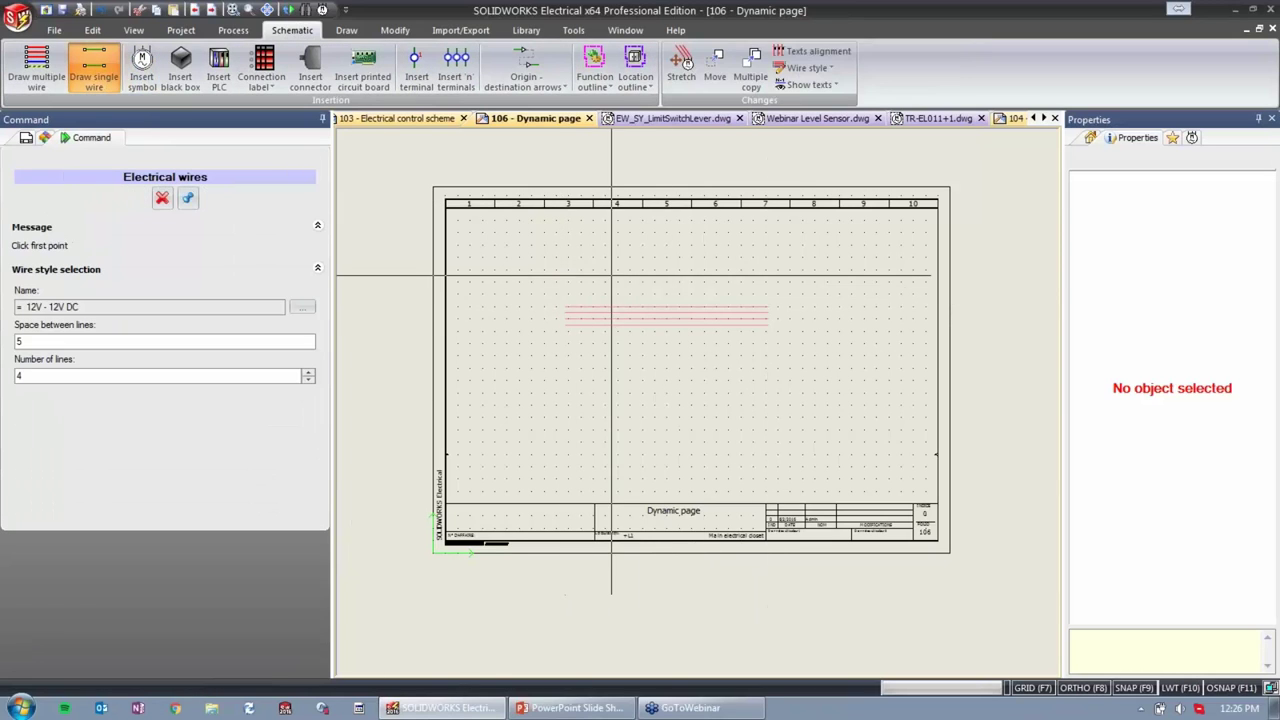
Leave the wire drawing command and search the symbol palette for "connector".
scroll(630, 295, up, 2)
key(Escape)
scroll(537, 329, up, 2)
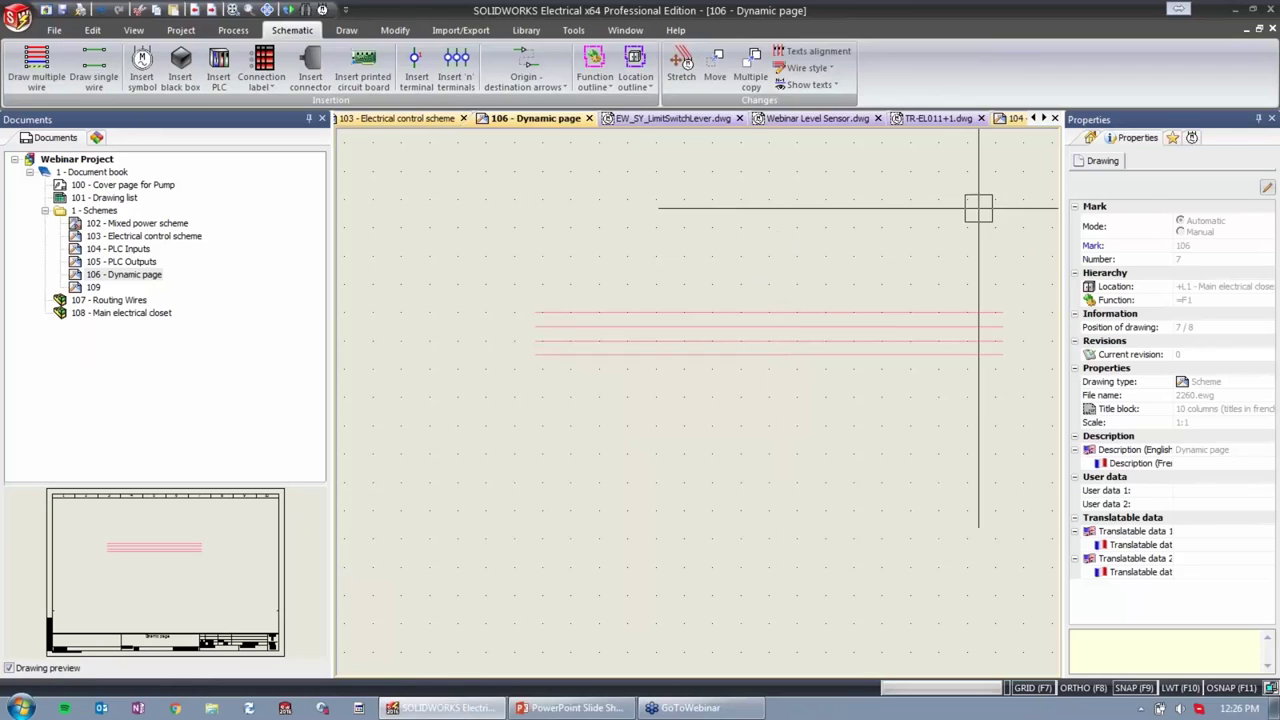
click(1199, 142)
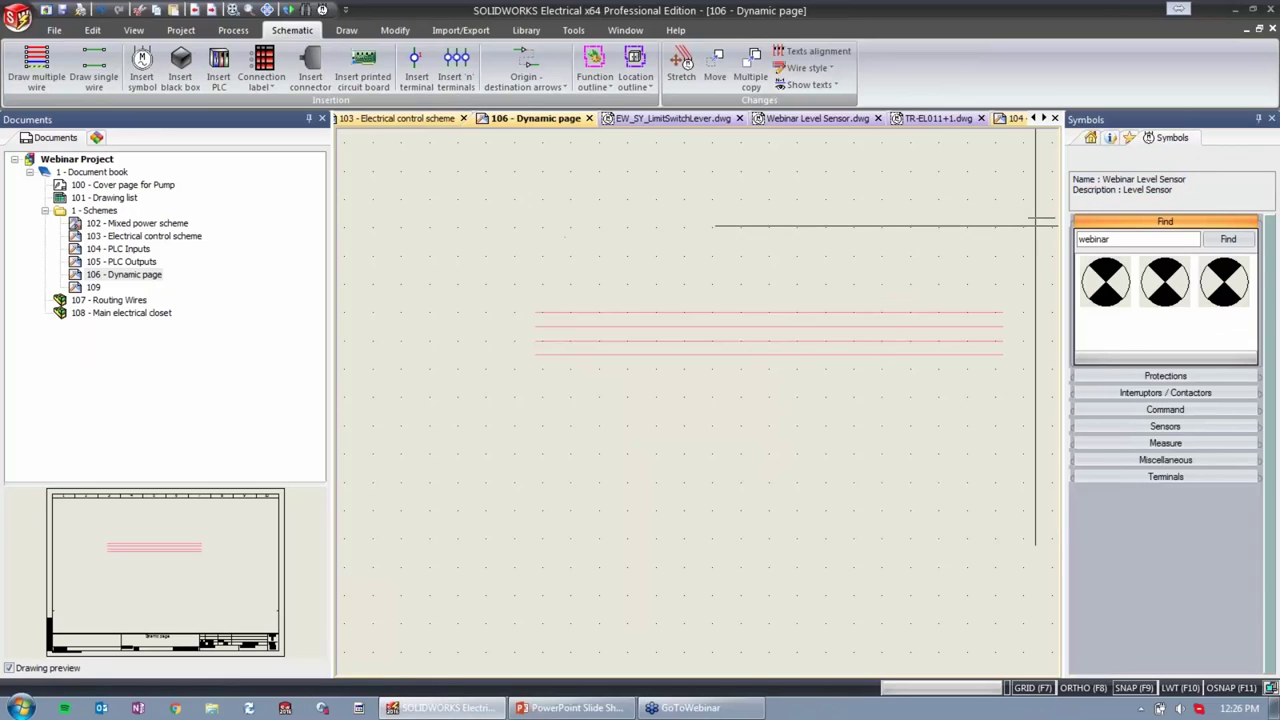
double_click(1119, 238)
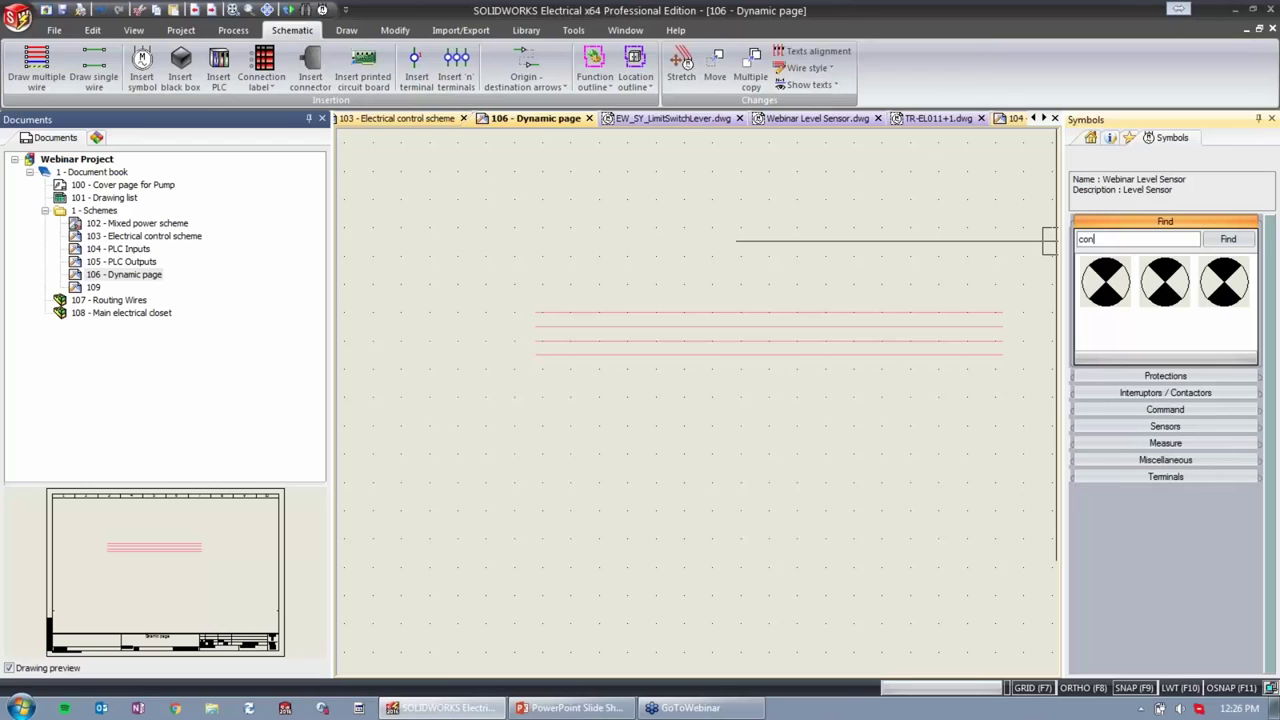
text(connector)
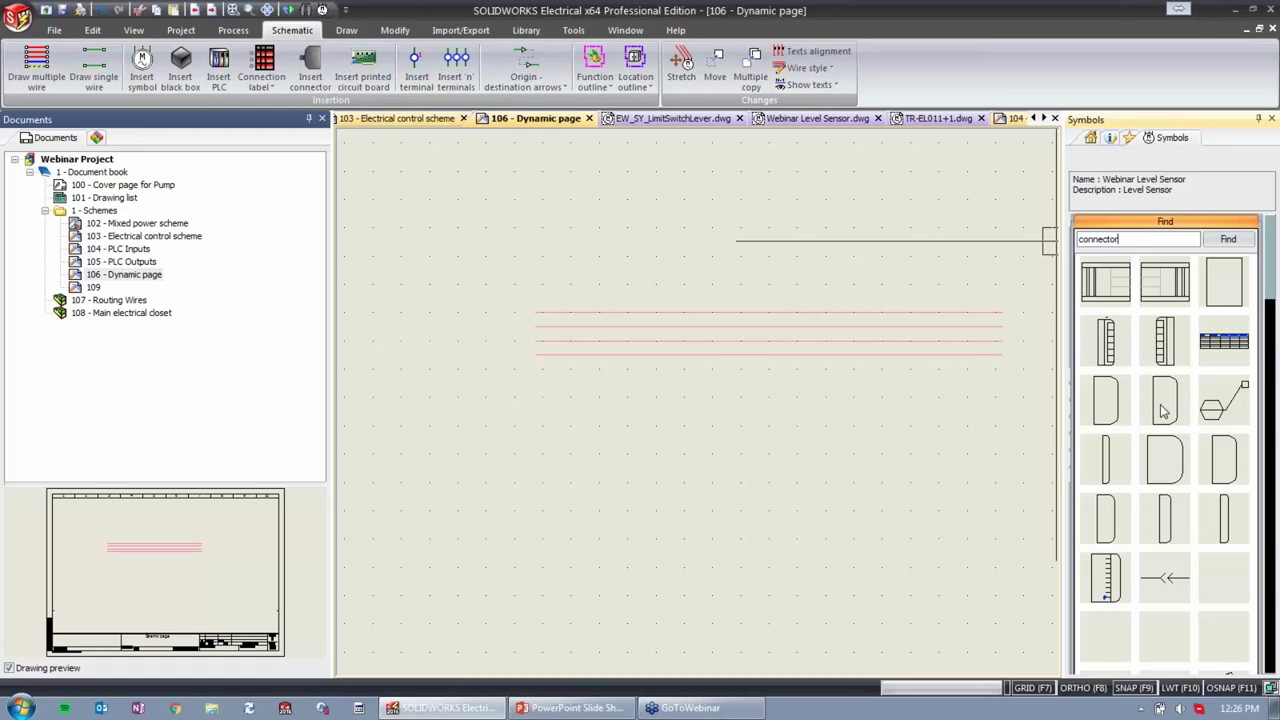
Start a dynamic connector insertion and search the manufacturer parts for connectors with 4 terminals.
click(308, 82)
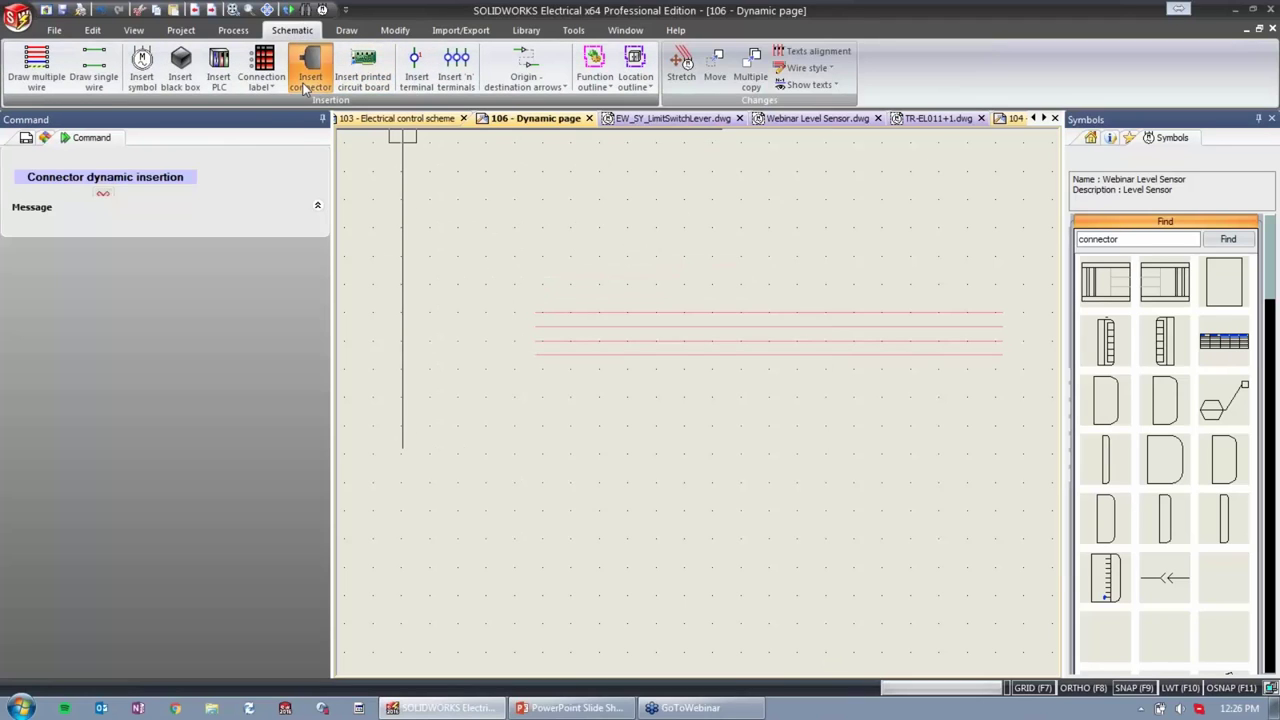
click(505, 286)
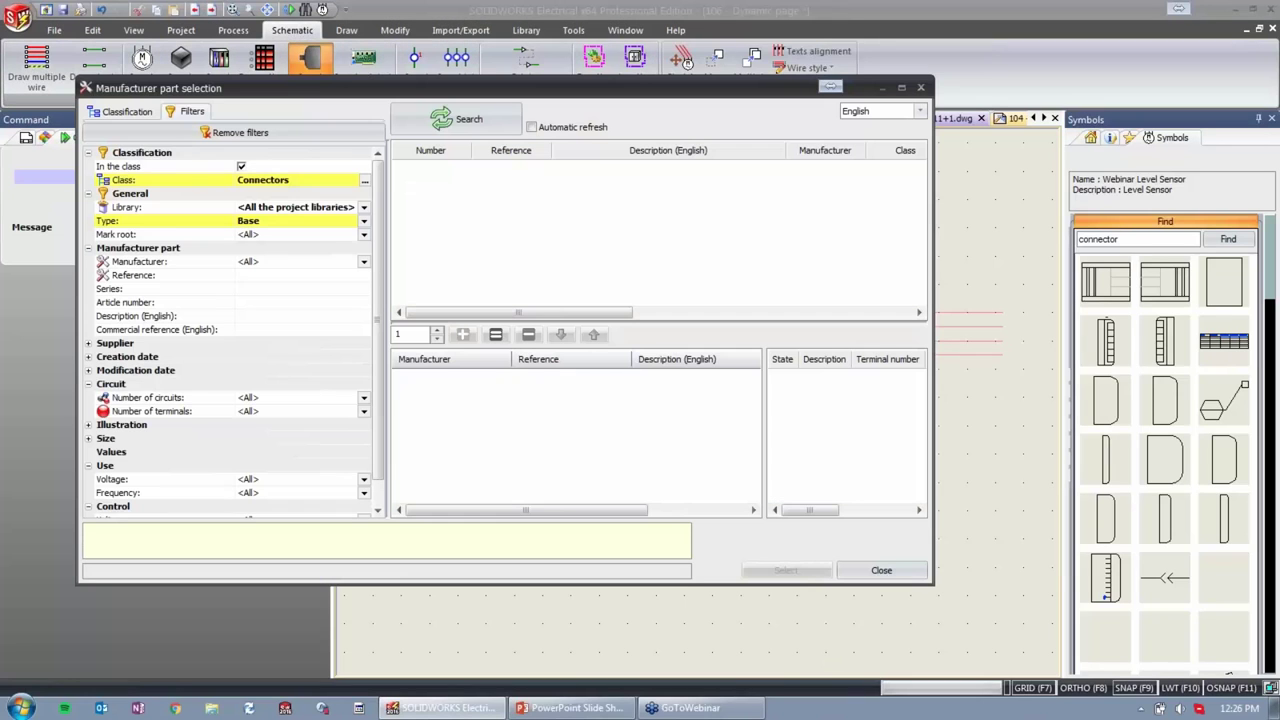
click(451, 121)
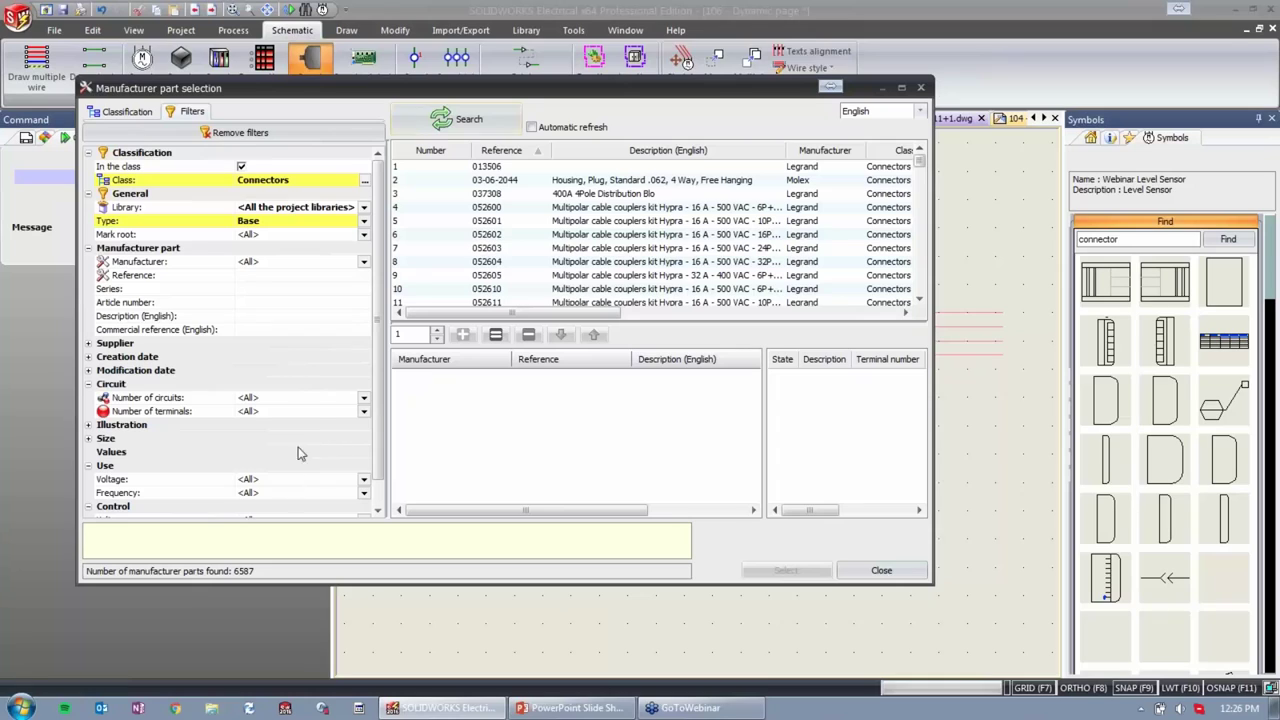
click(318, 412)
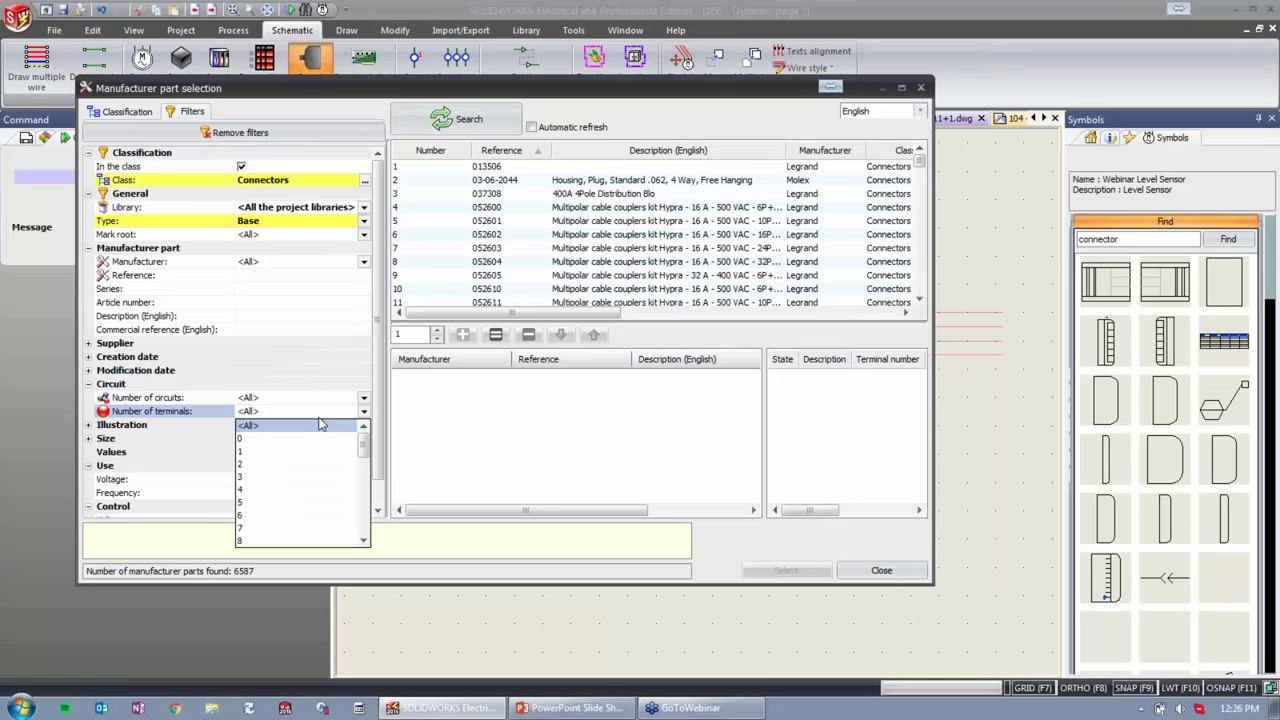
click(297, 490)
click(487, 118)
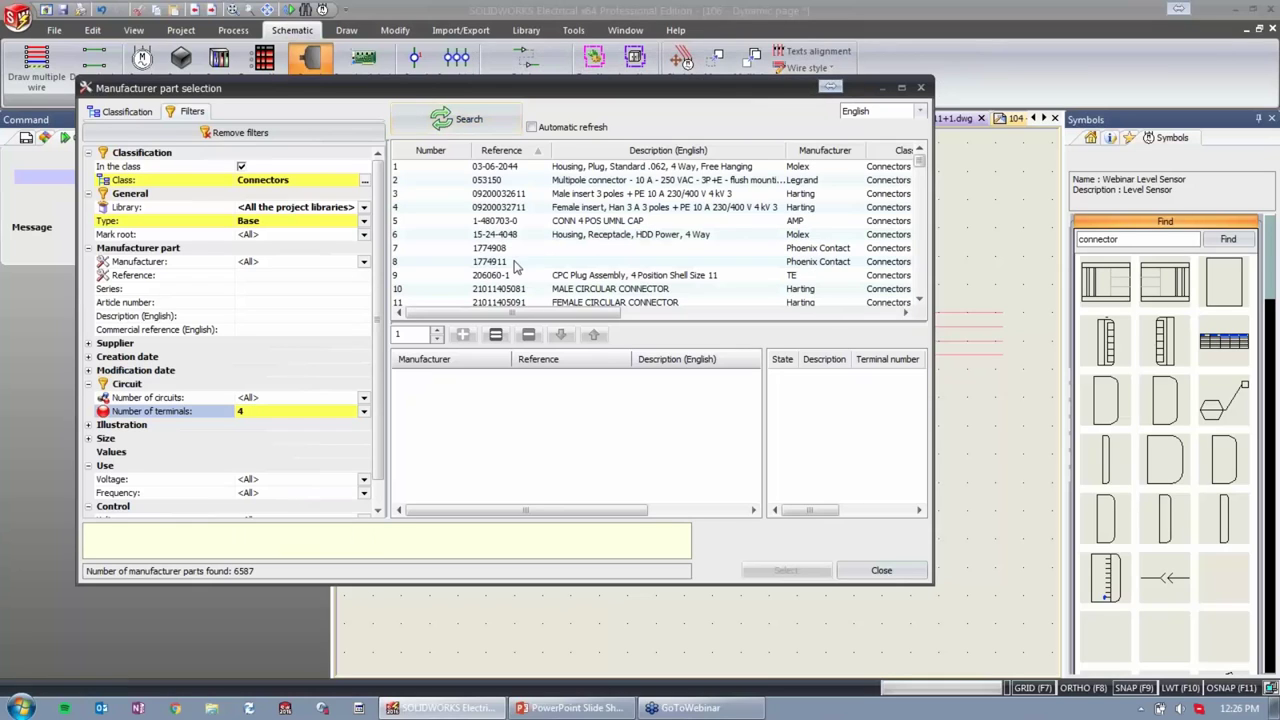
Choose the Legrand 053150 multipole connector as the part and accept its default component properties.
click(505, 180)
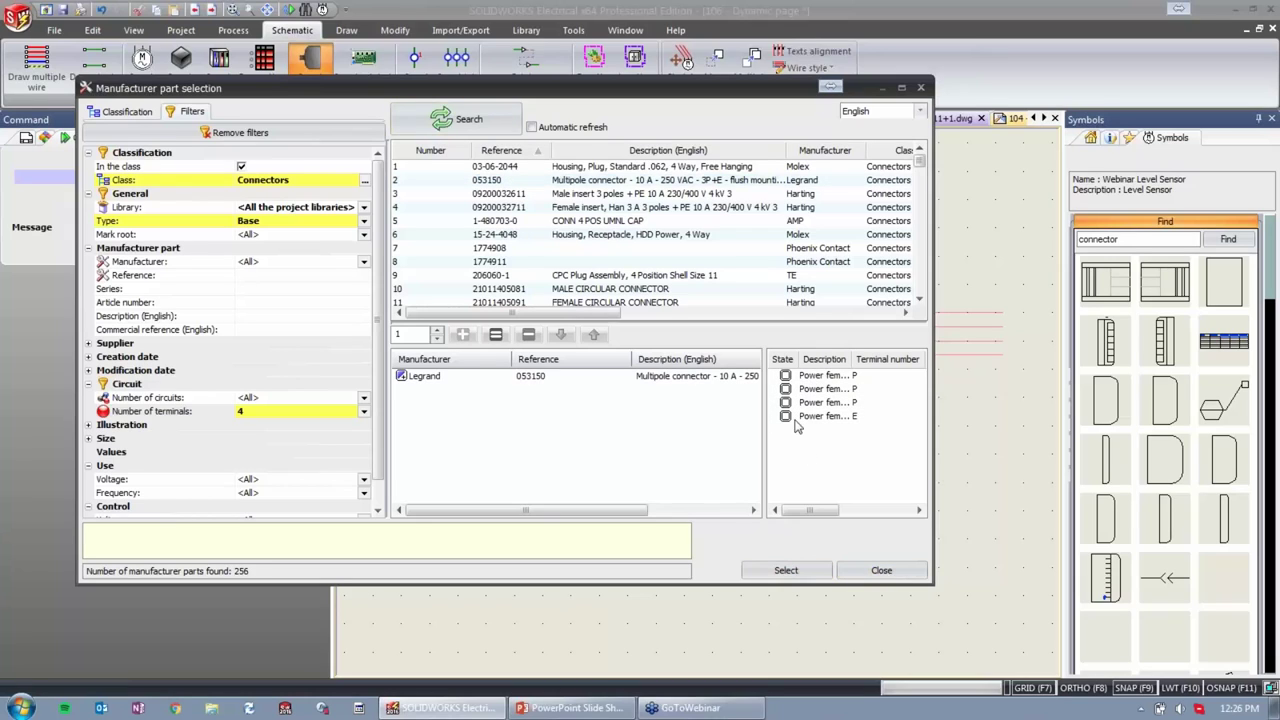
click(786, 570)
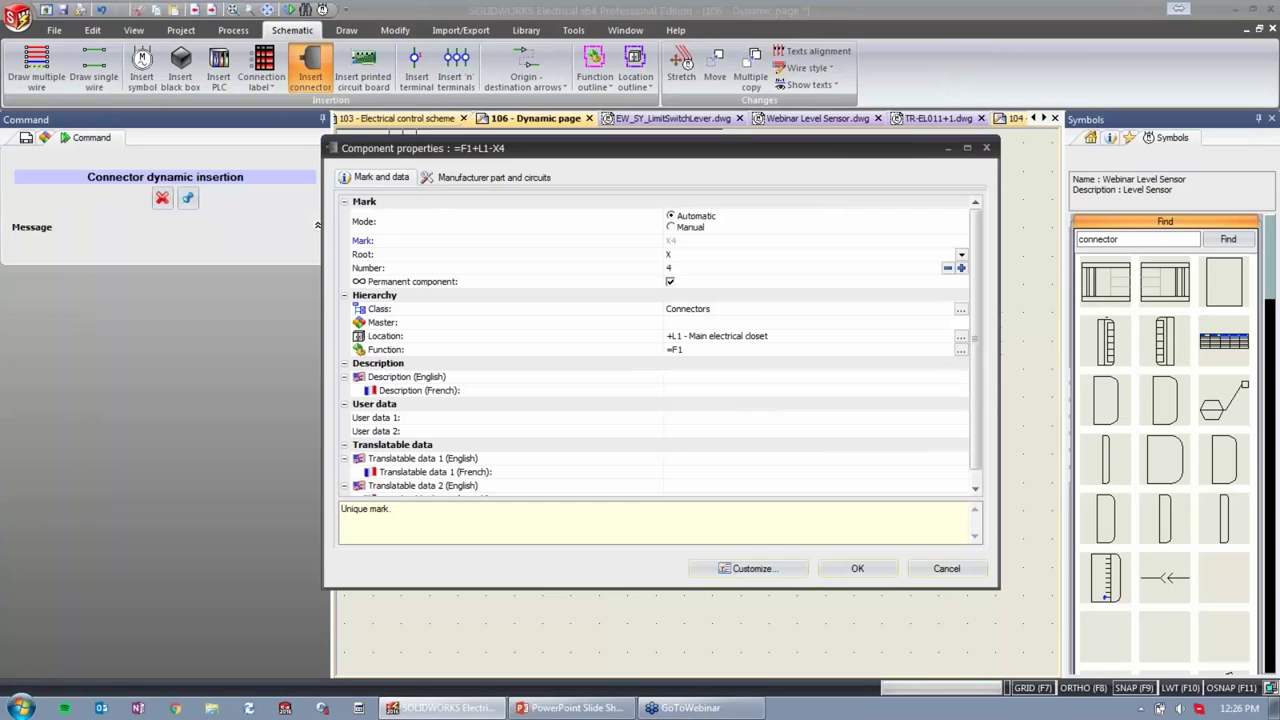
click(857, 568)
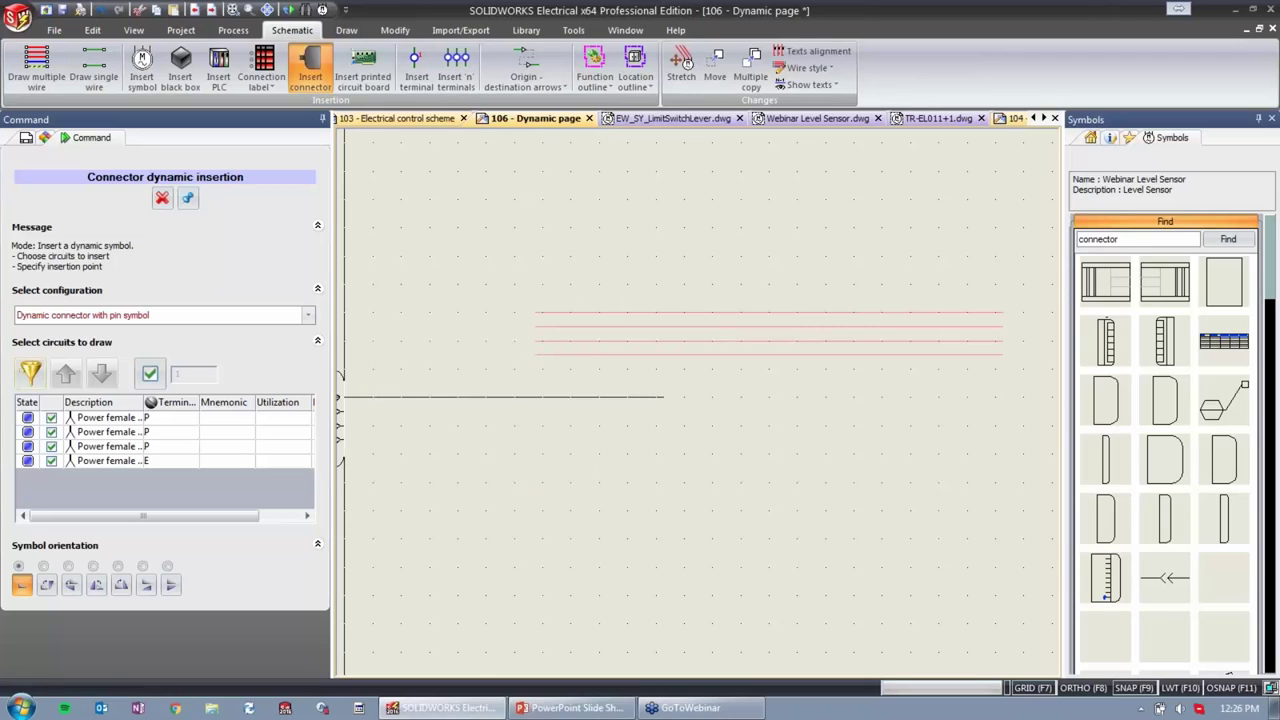
Place the dynamic connector with all four circuits enabled on the four parallel wires, near their starting ends.
click(51, 446)
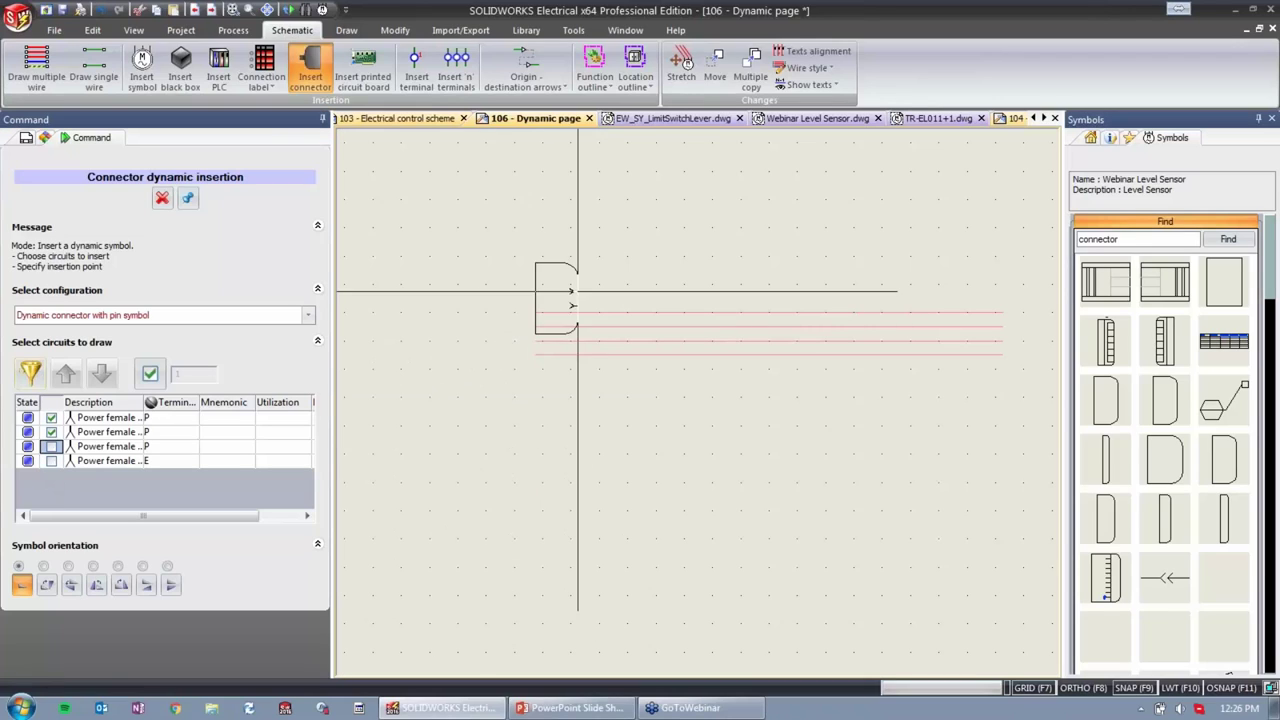
scroll(571, 313, up, 3)
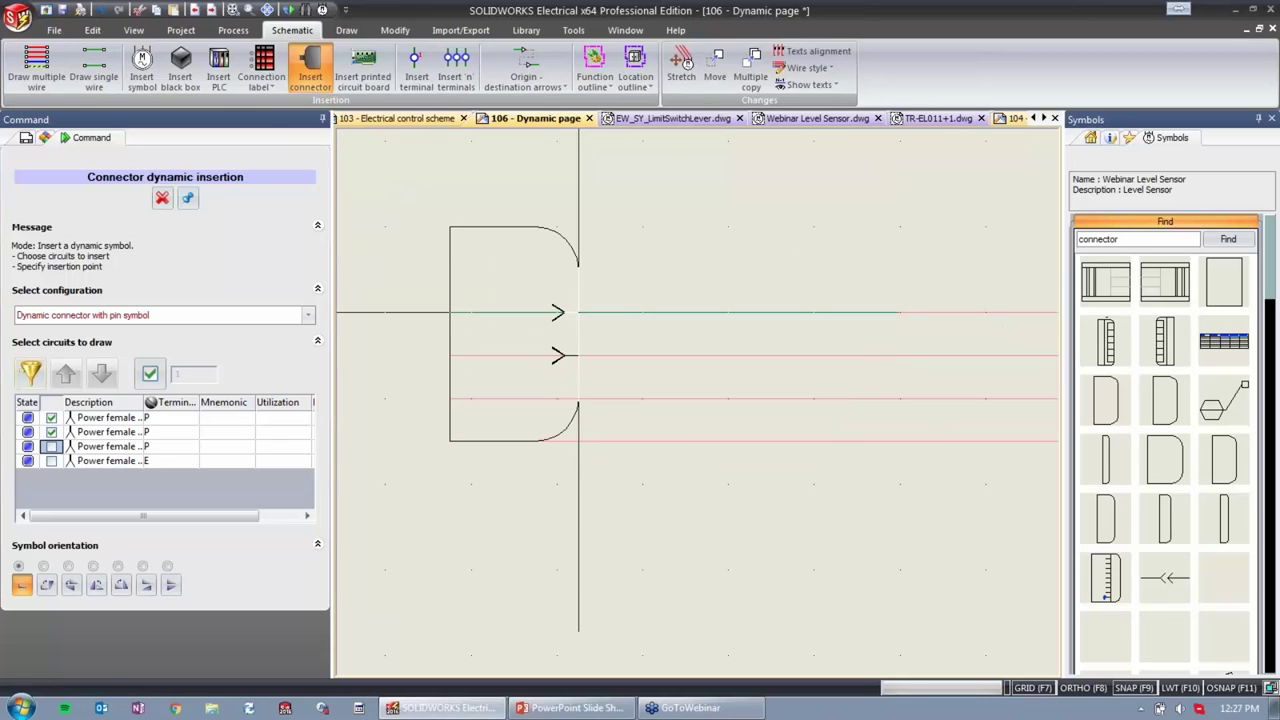
click(51, 461)
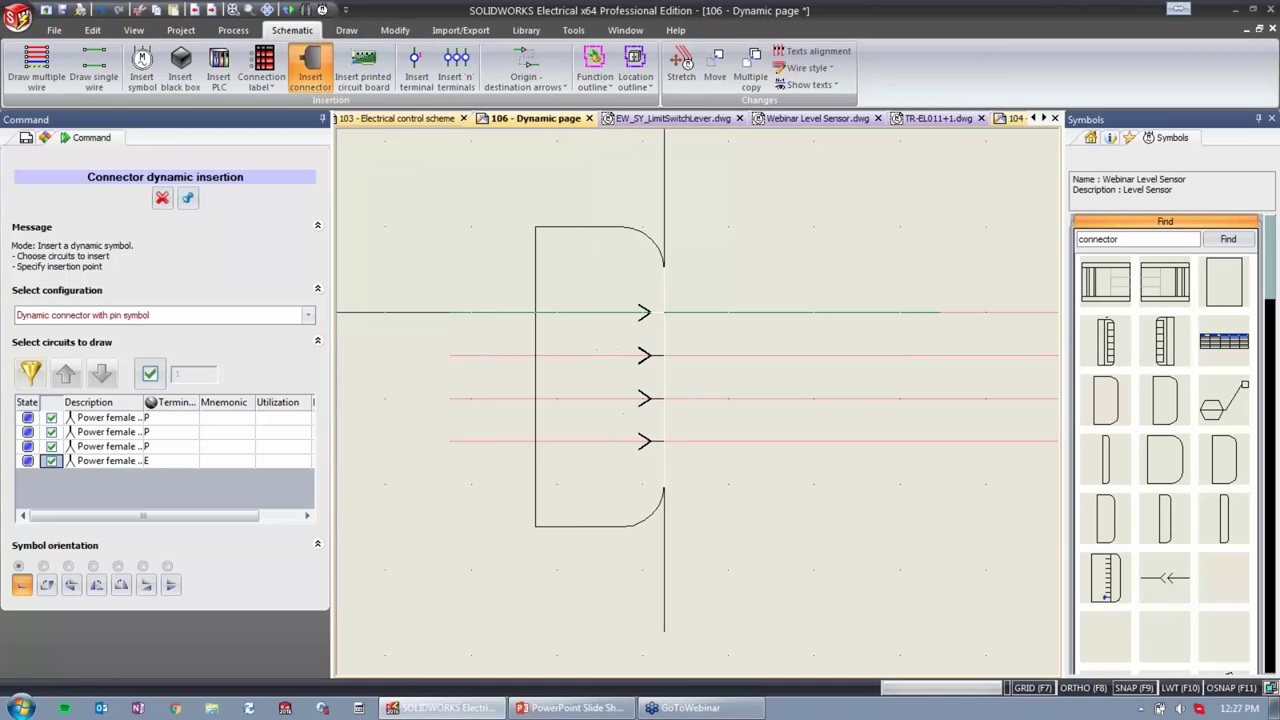
click(664, 313)
scroll(676, 453, up, 3)
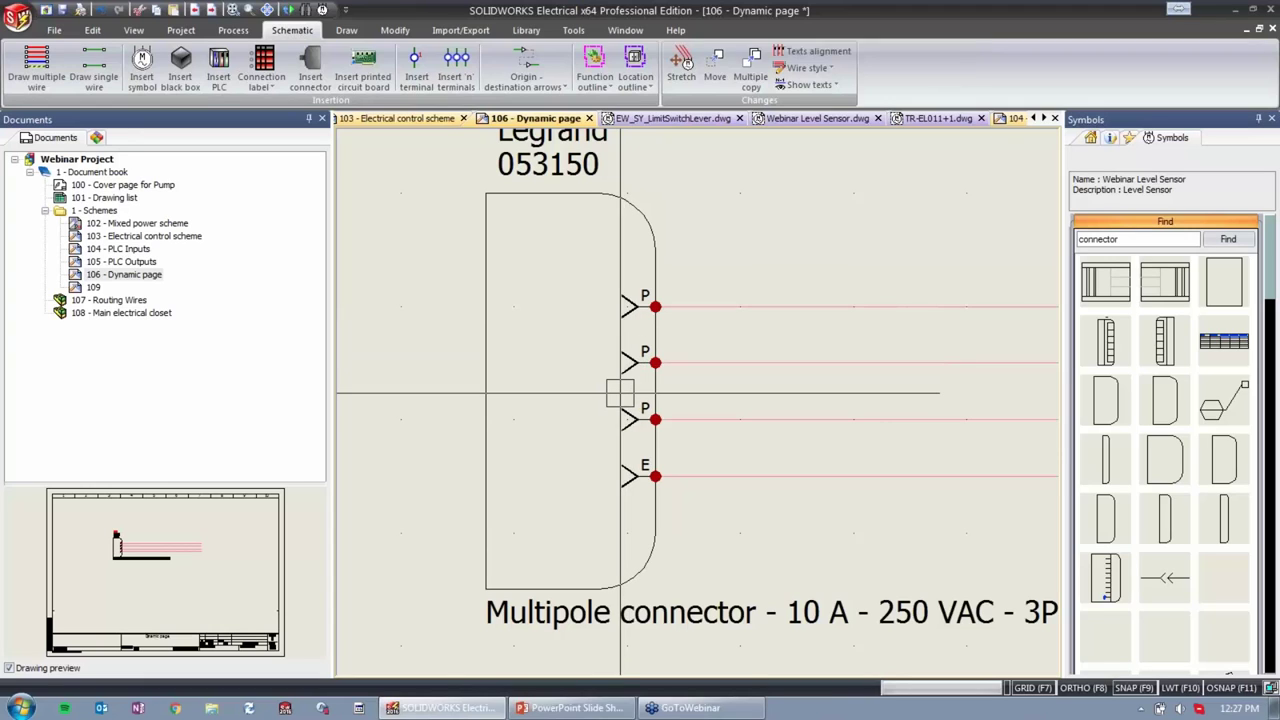
scroll(626, 410, down, 1)
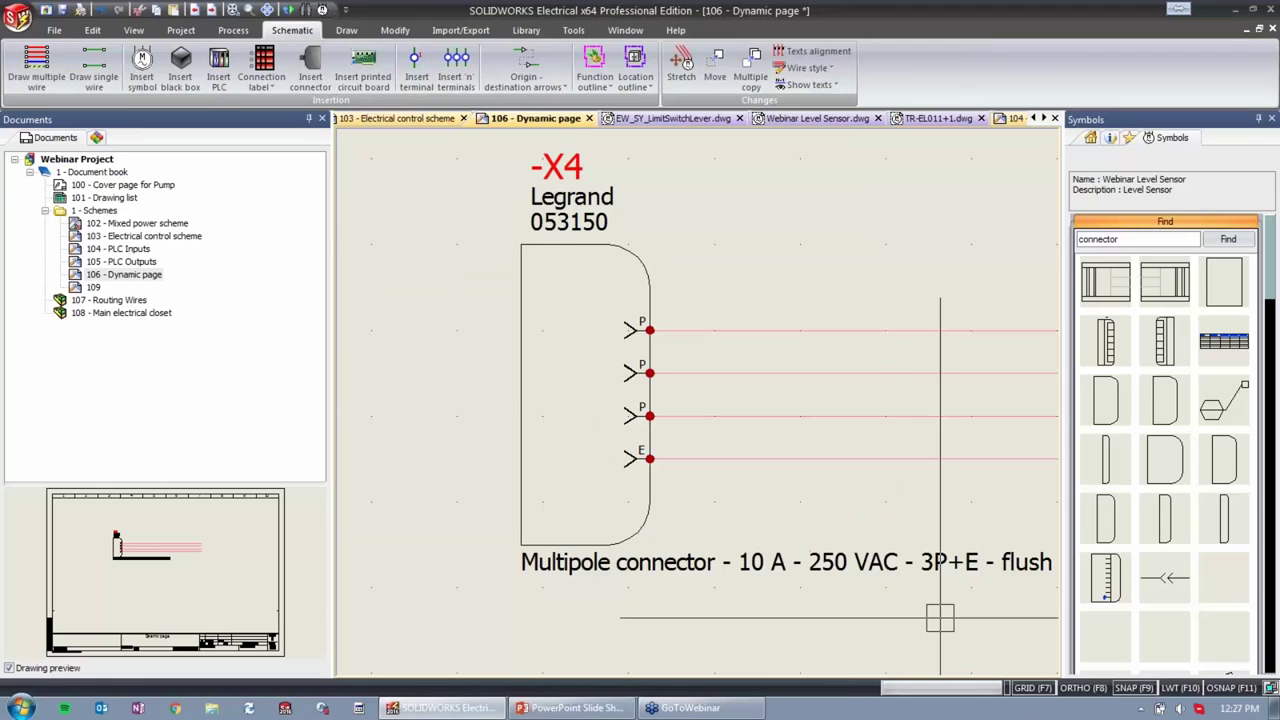
middle_drag(934, 600, 719, 568)
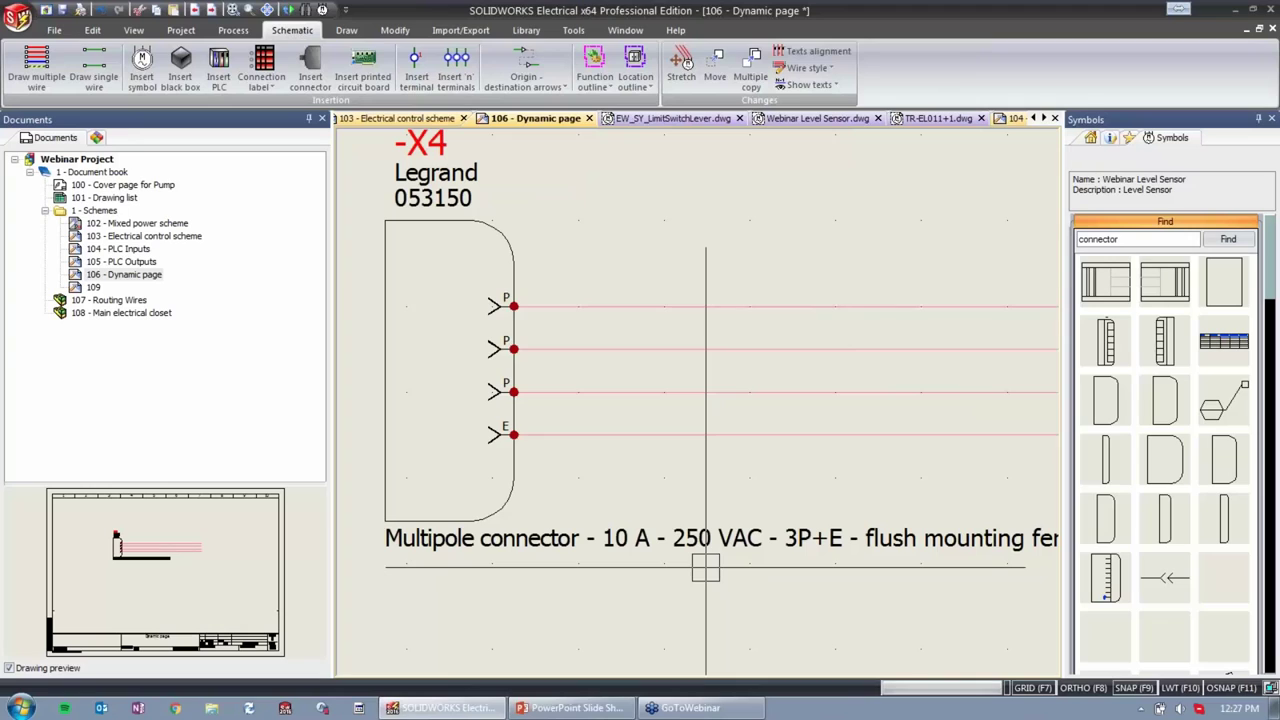
Add the CONNECTOR TRAINING LABS application configuration to the project's connector configurations.
click(182, 30)
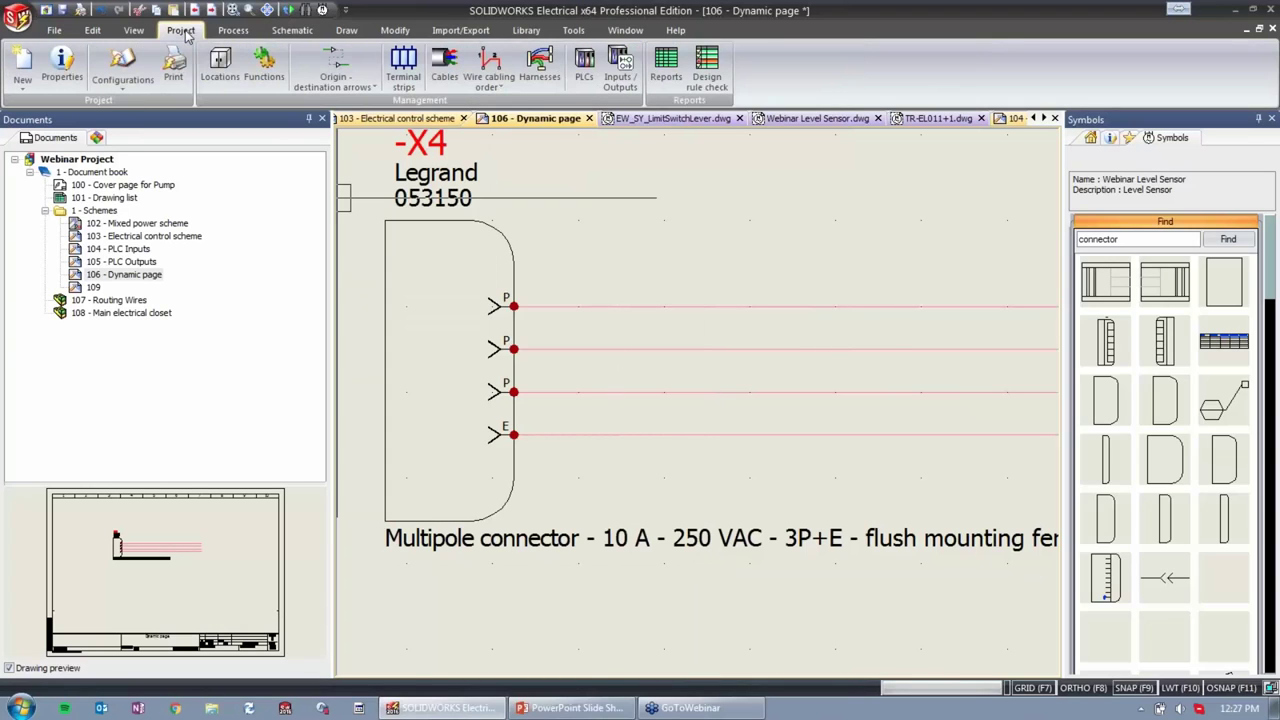
click(118, 88)
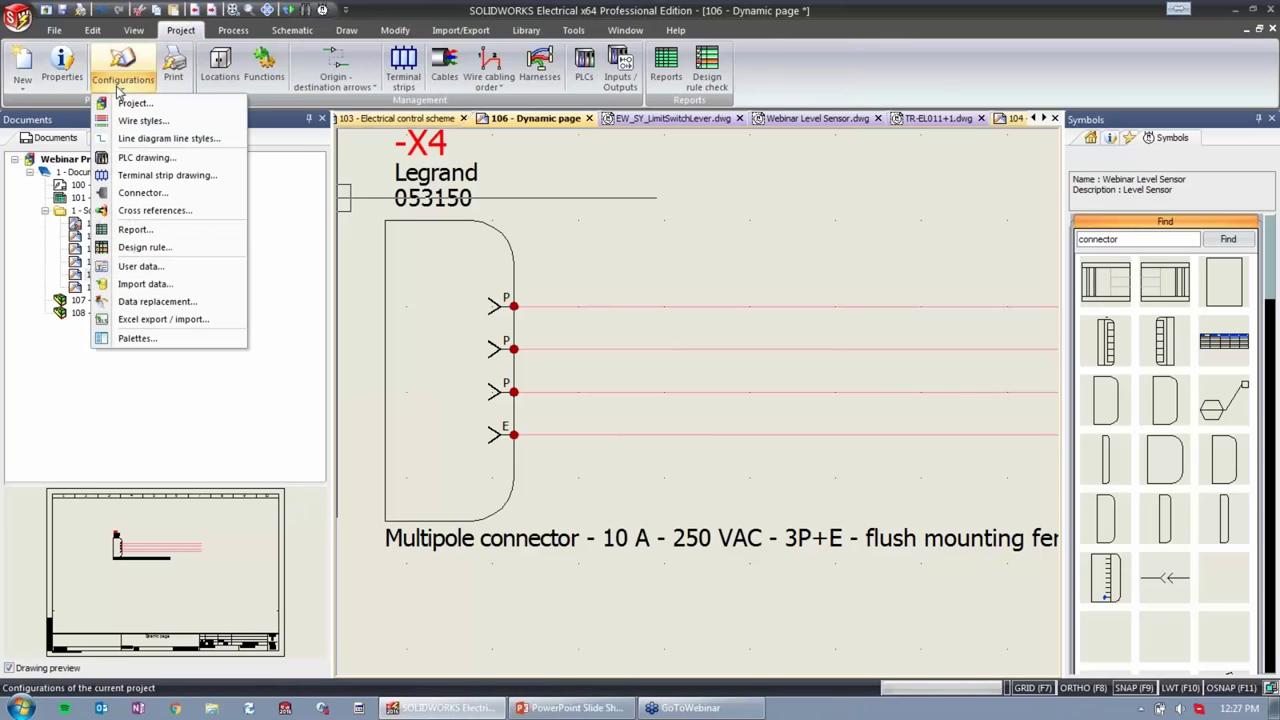
click(141, 193)
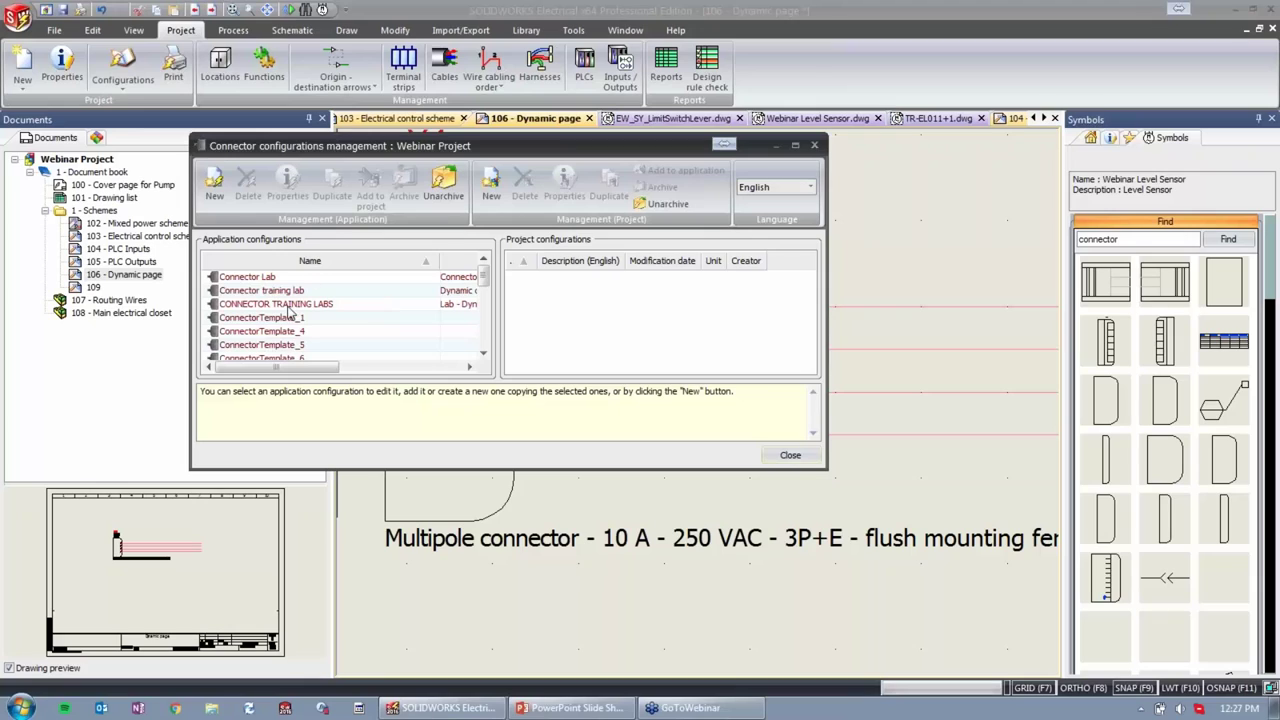
click(295, 304)
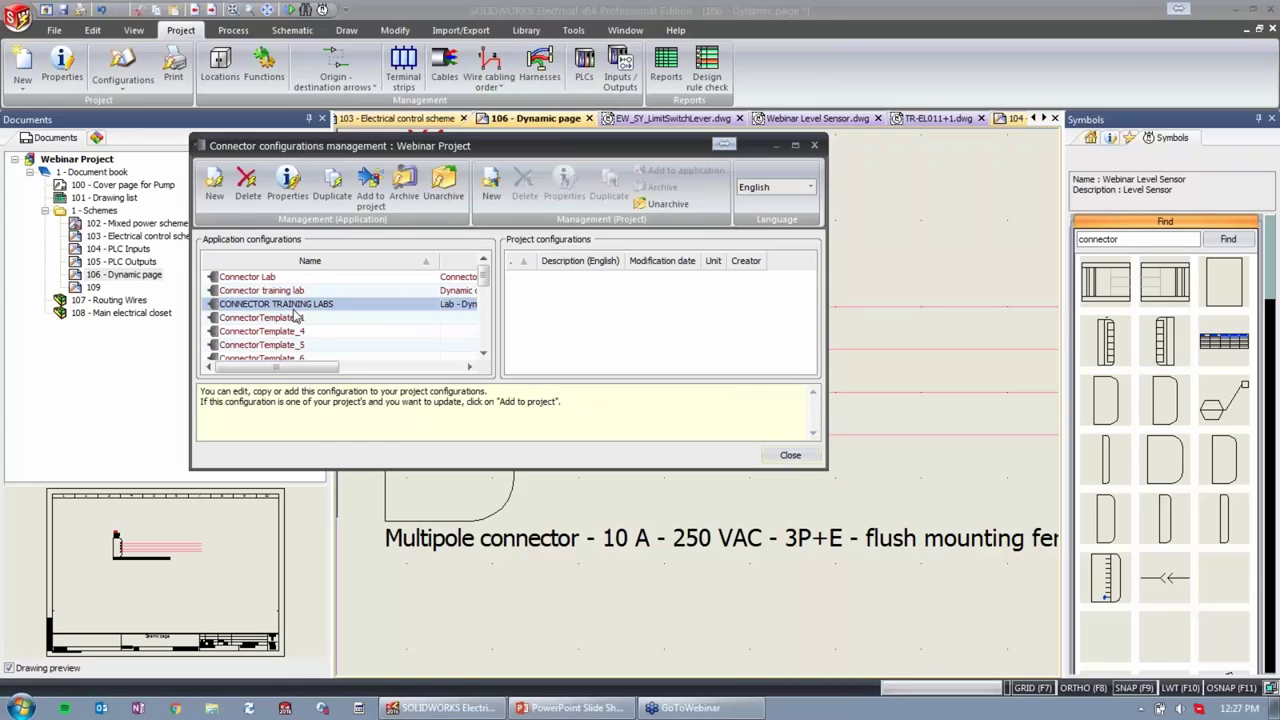
click(368, 195)
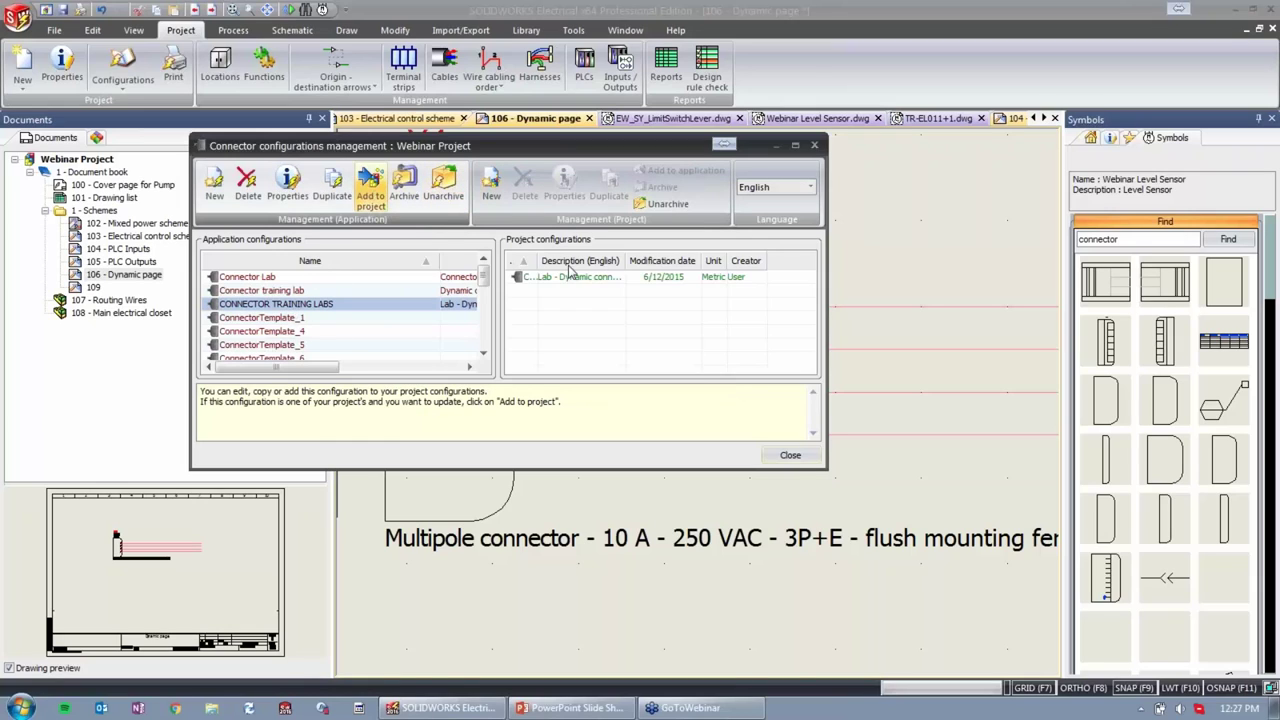
Examine the project's CONNECTOR TRAINING LABS configuration, including its size, attributes and circuit pin symbols, and close the connector configurations.
double_click(575, 277)
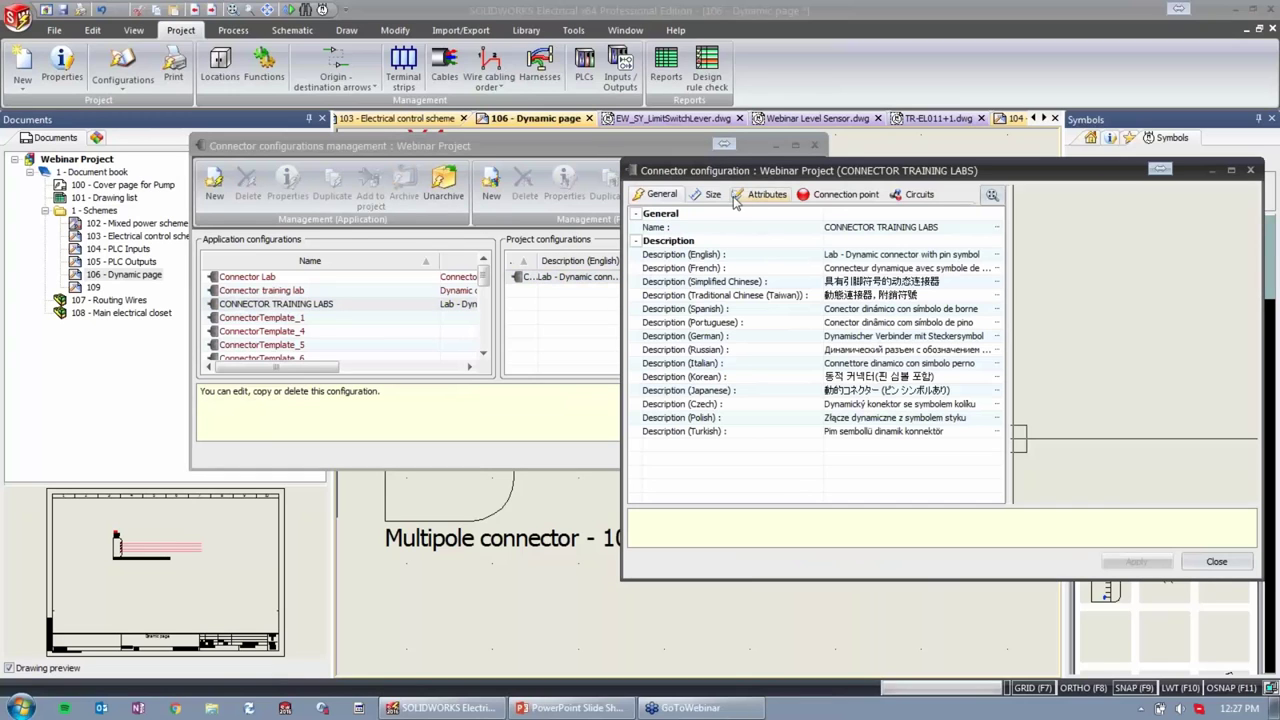
click(706, 194)
click(766, 195)
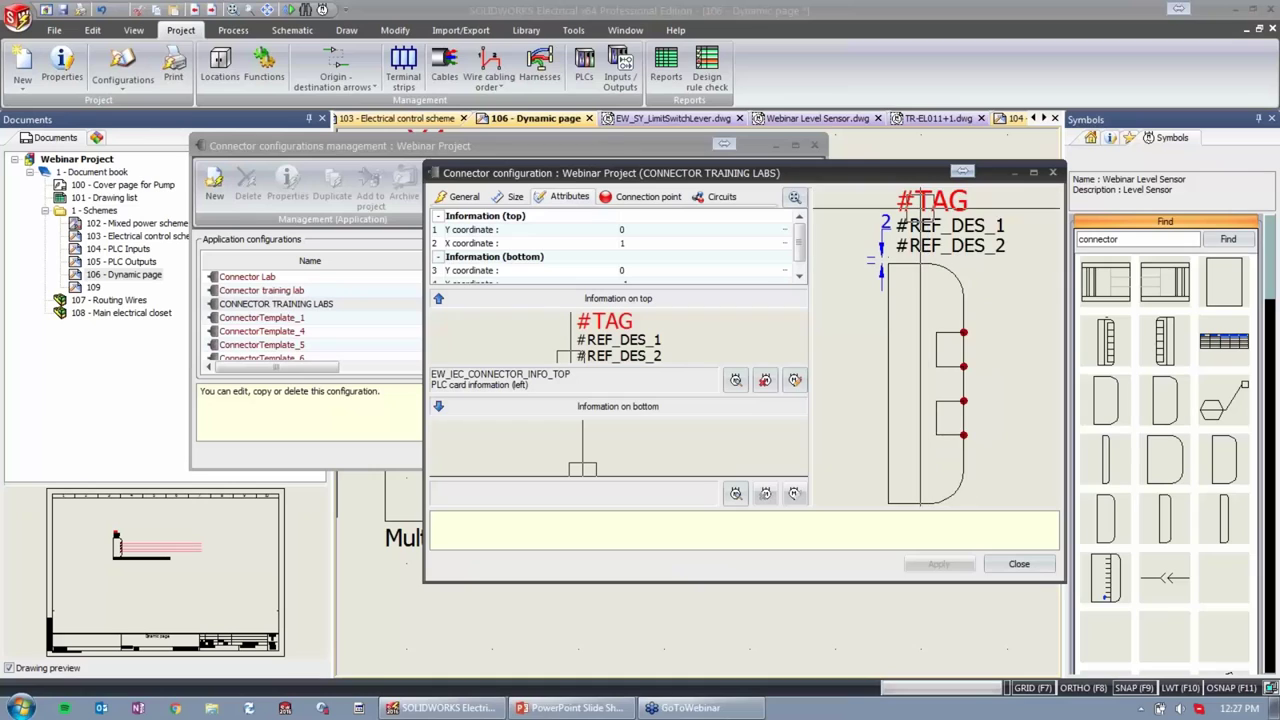
click(631, 197)
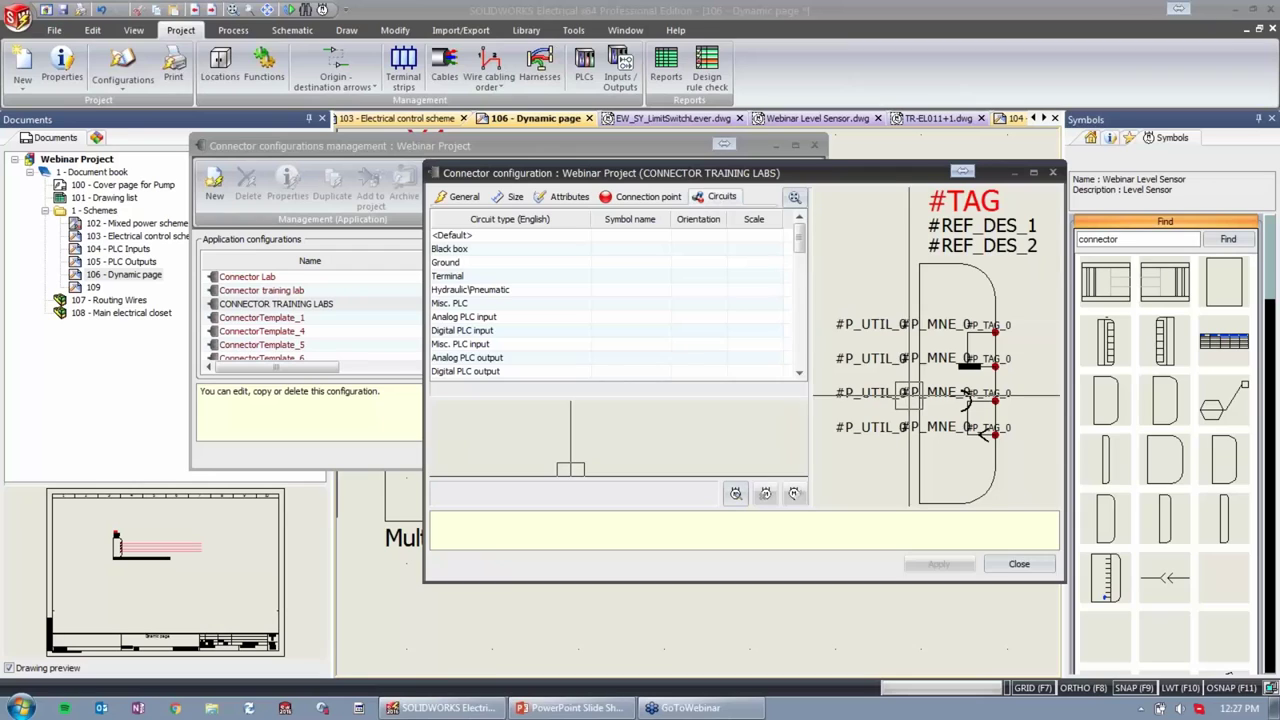
drag(798, 248, 800, 360)
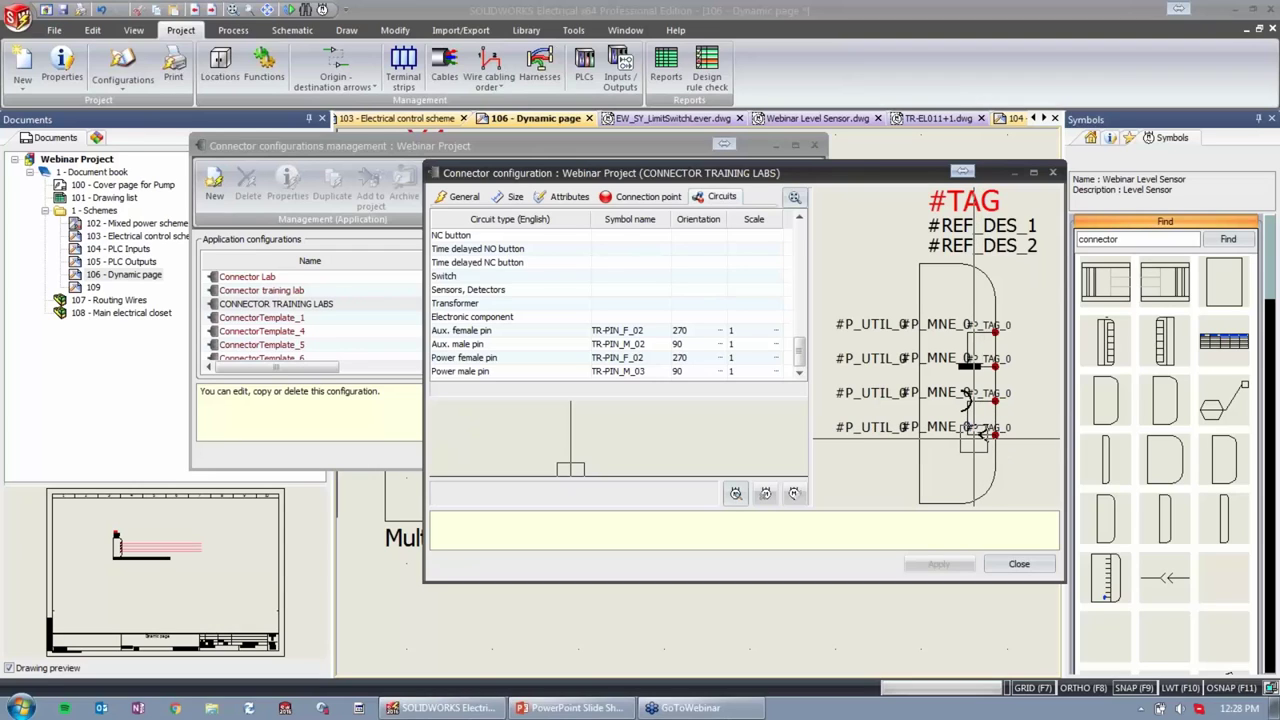
click(1019, 564)
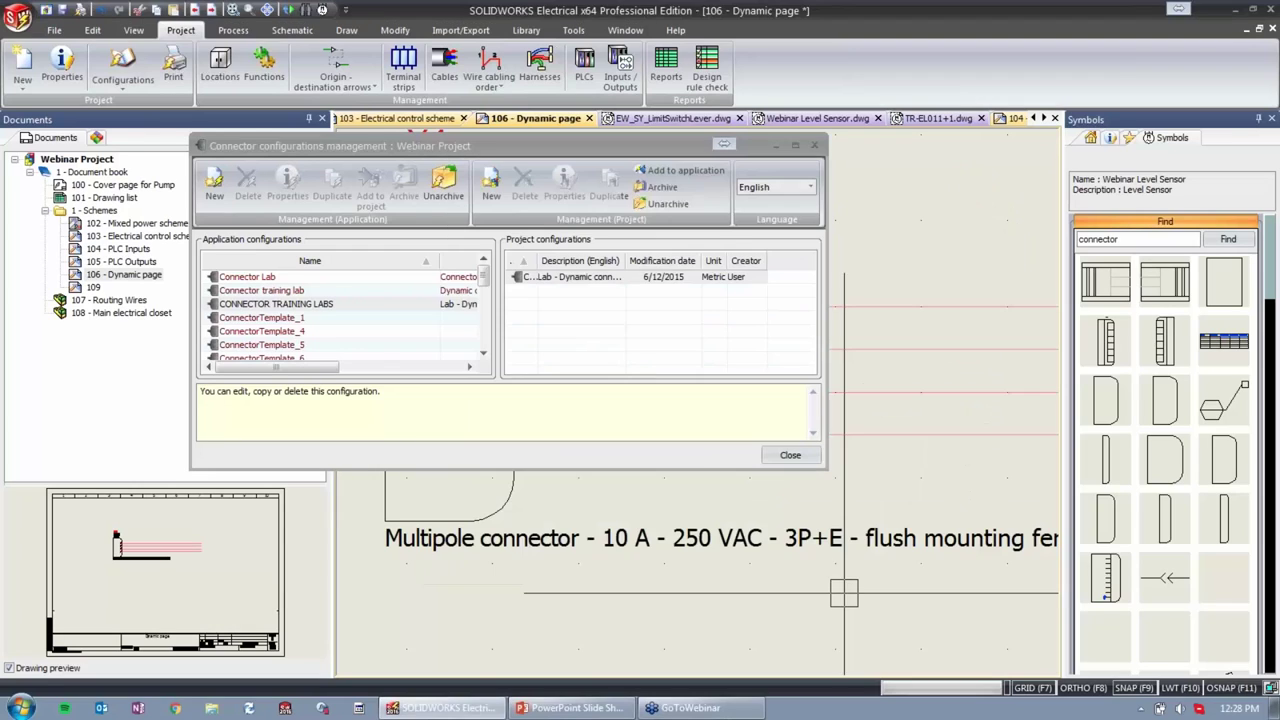
click(788, 455)
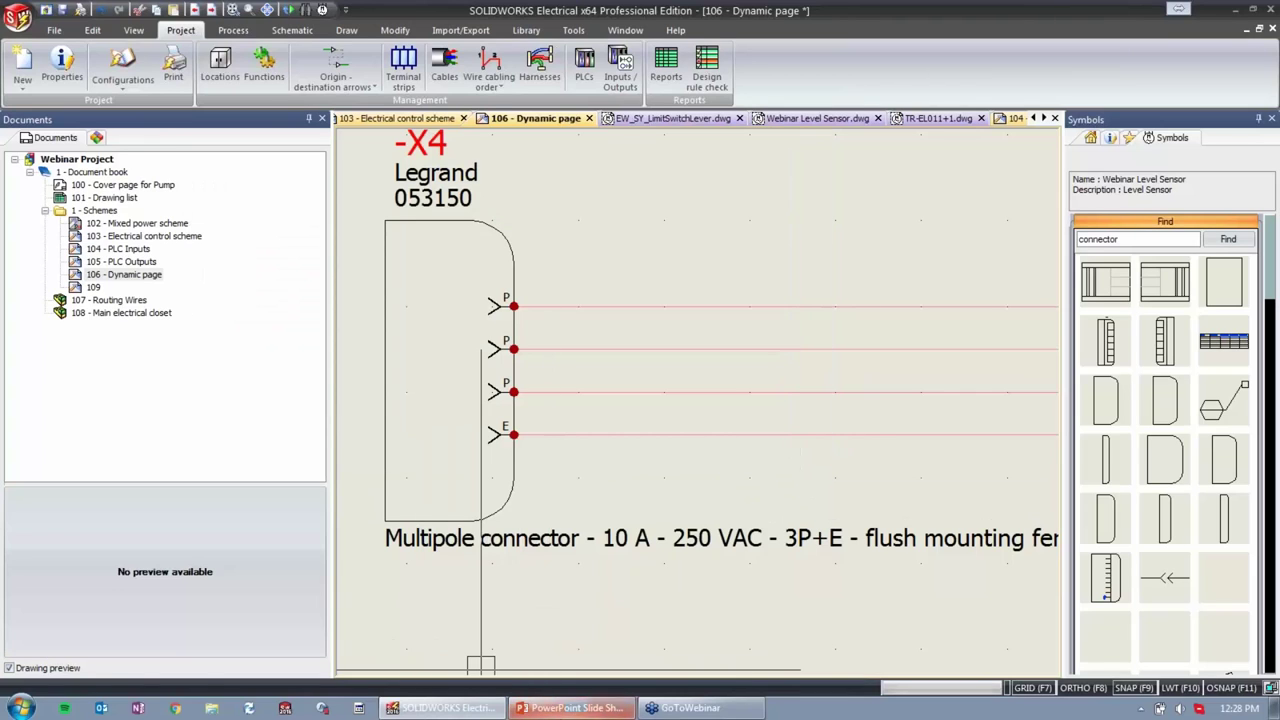
Switch to the PowerPoint slide show and advance to the Editing Symbols slide.
click(570, 708)
click(545, 360)
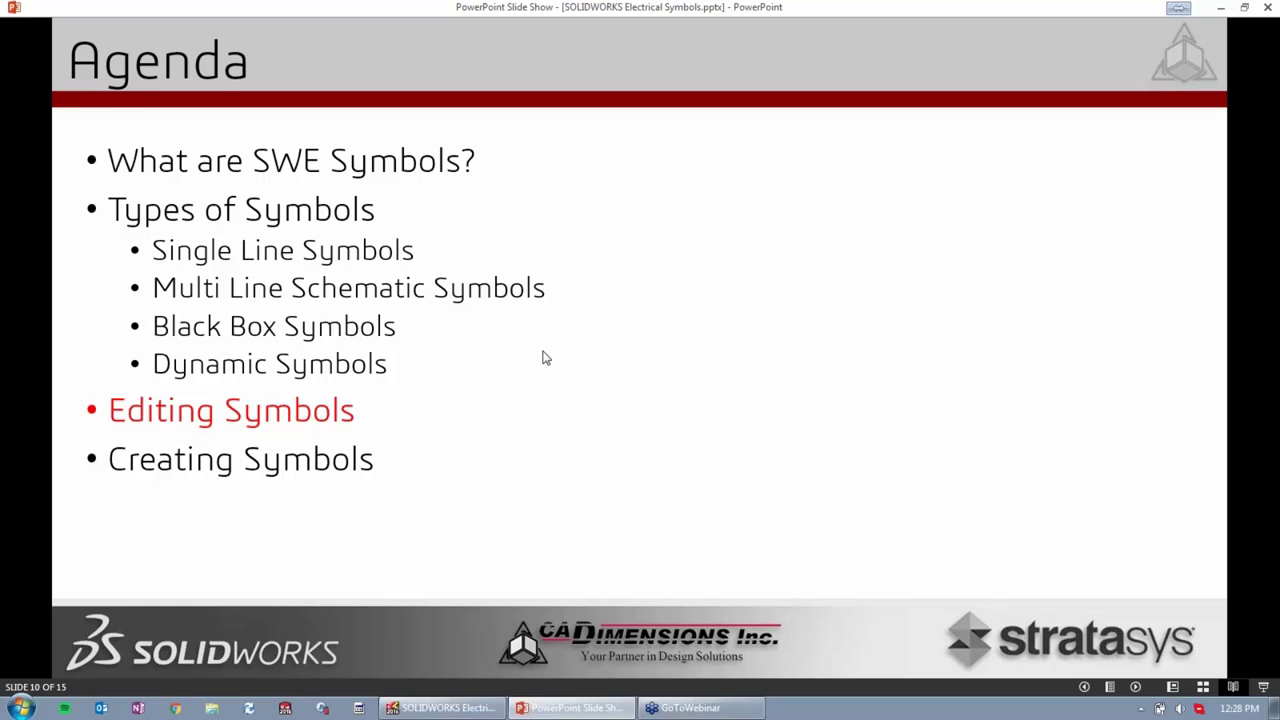
key(Right)
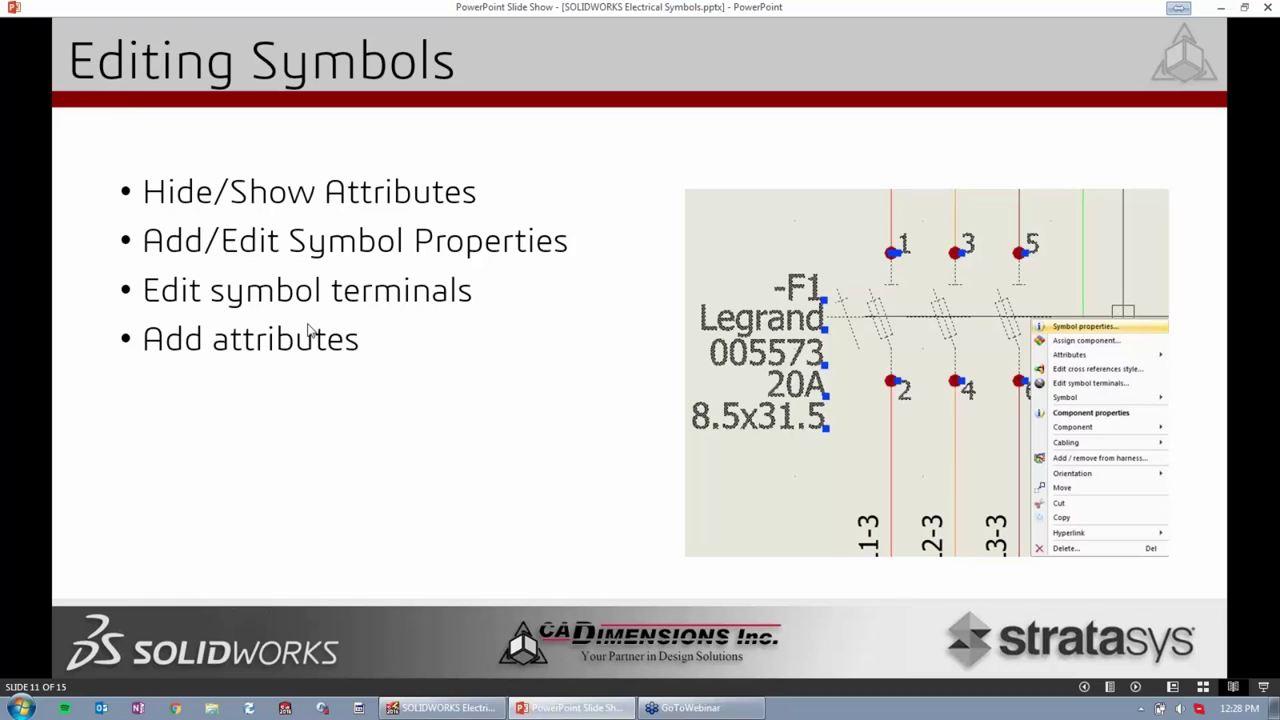
Return to SOLIDWORKS Electrical and close drawings 103 and 106 to show the three-pole fuse on the 102 Mixed power scheme.
click(440, 708)
click(398, 118)
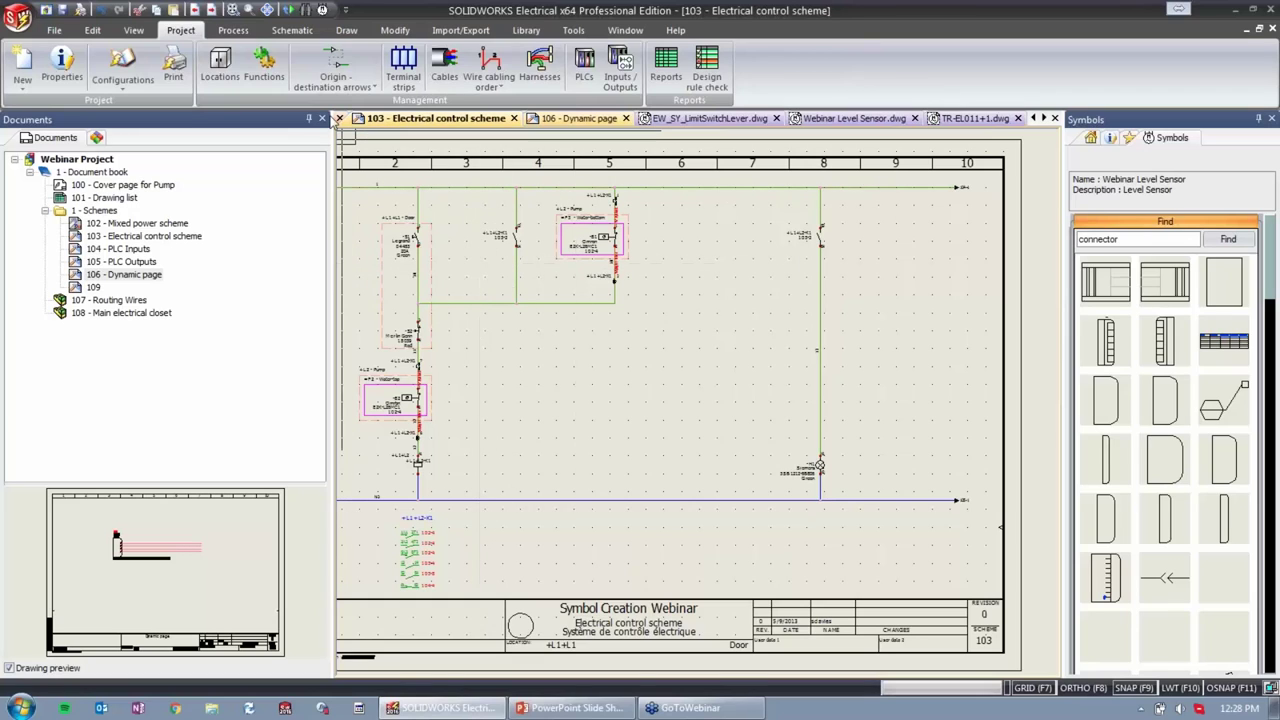
click(513, 118)
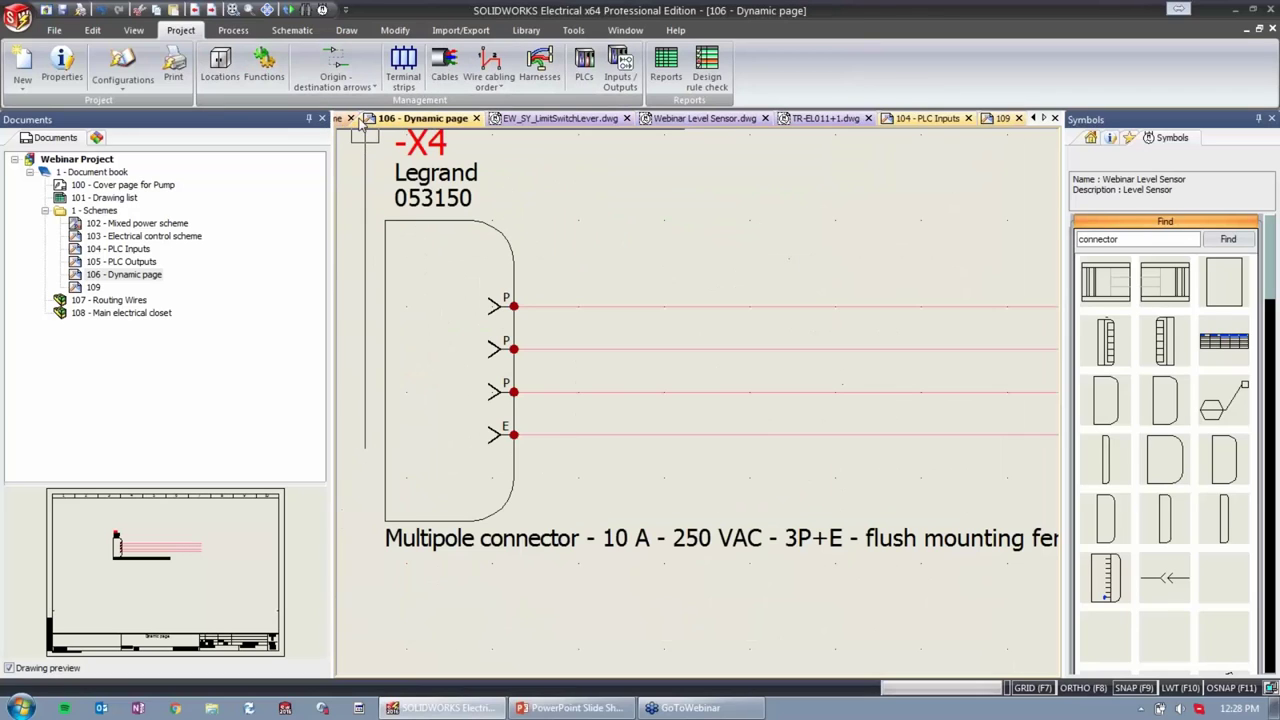
click(476, 118)
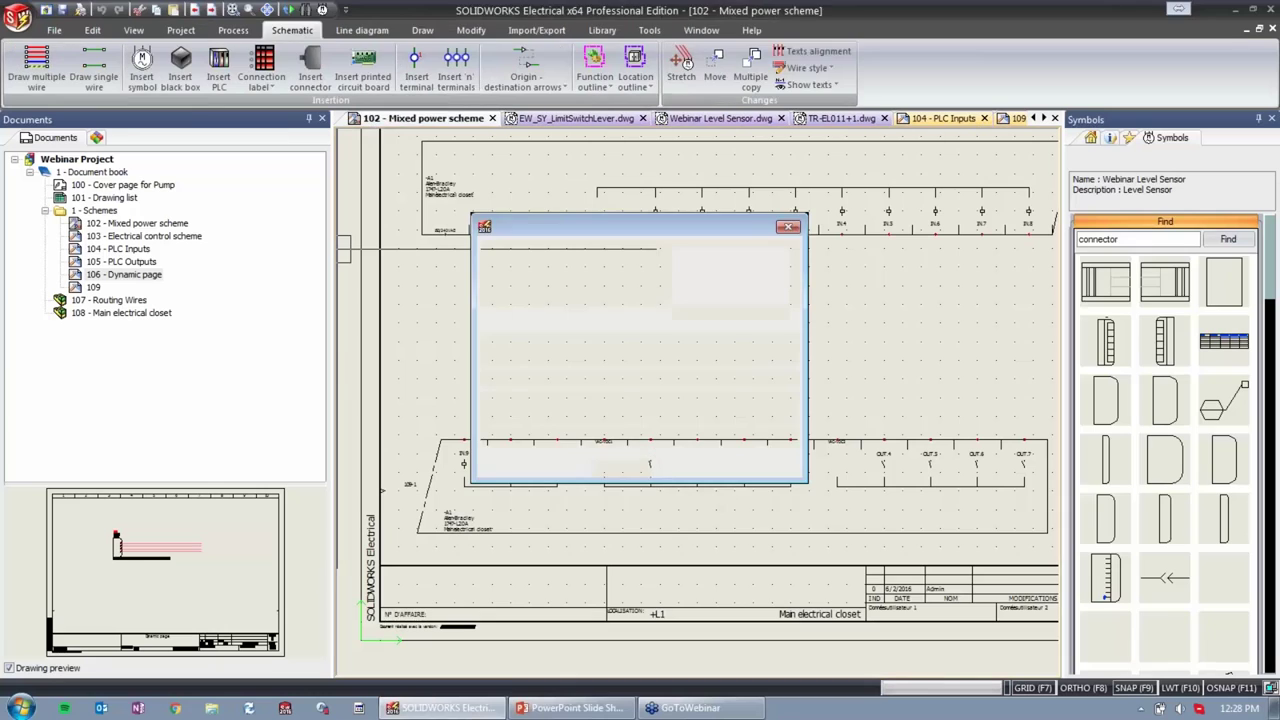
mouse_move(603, 420)
middle_down()
mouse_move(640, 400)
mouse_move(900, 395)
mouse_move(1040, 355)
middle_up()
scroll(830, 389, up, 4)
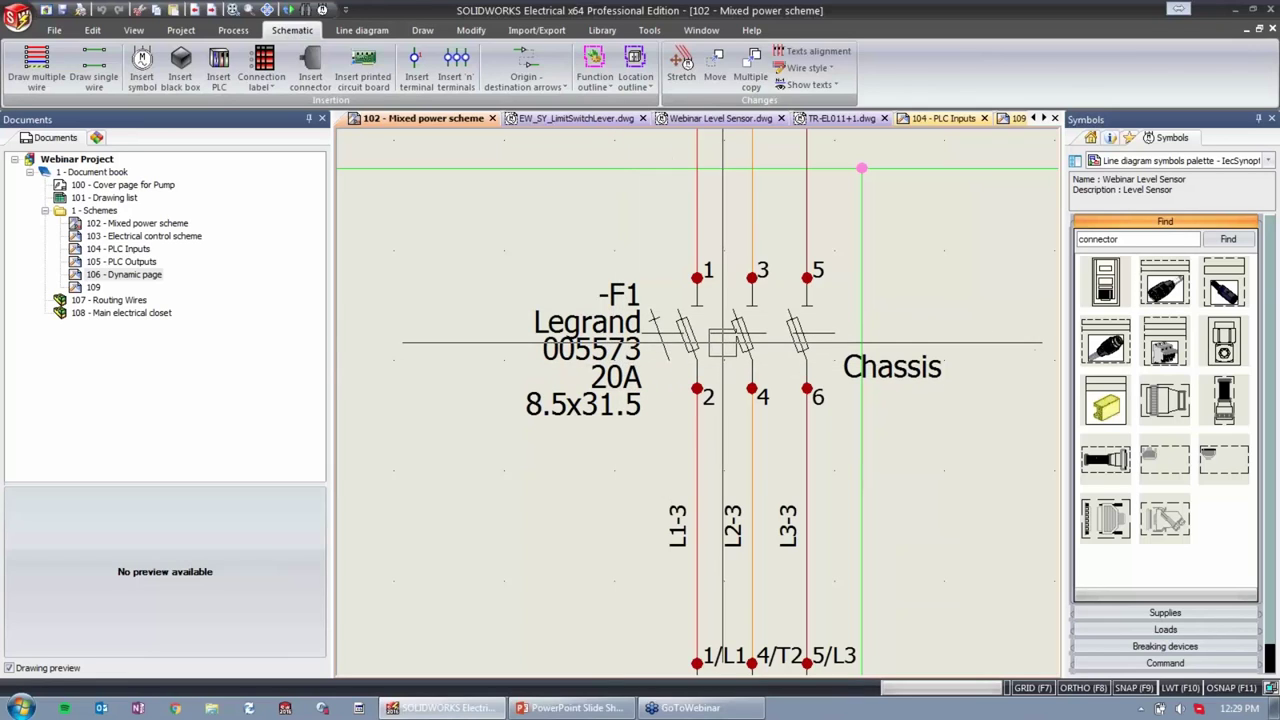
Edit the attributes of the three-pole fuse -F1 and make its #LOC_TZ_0_L1 description attribute invisible.
click(723, 343)
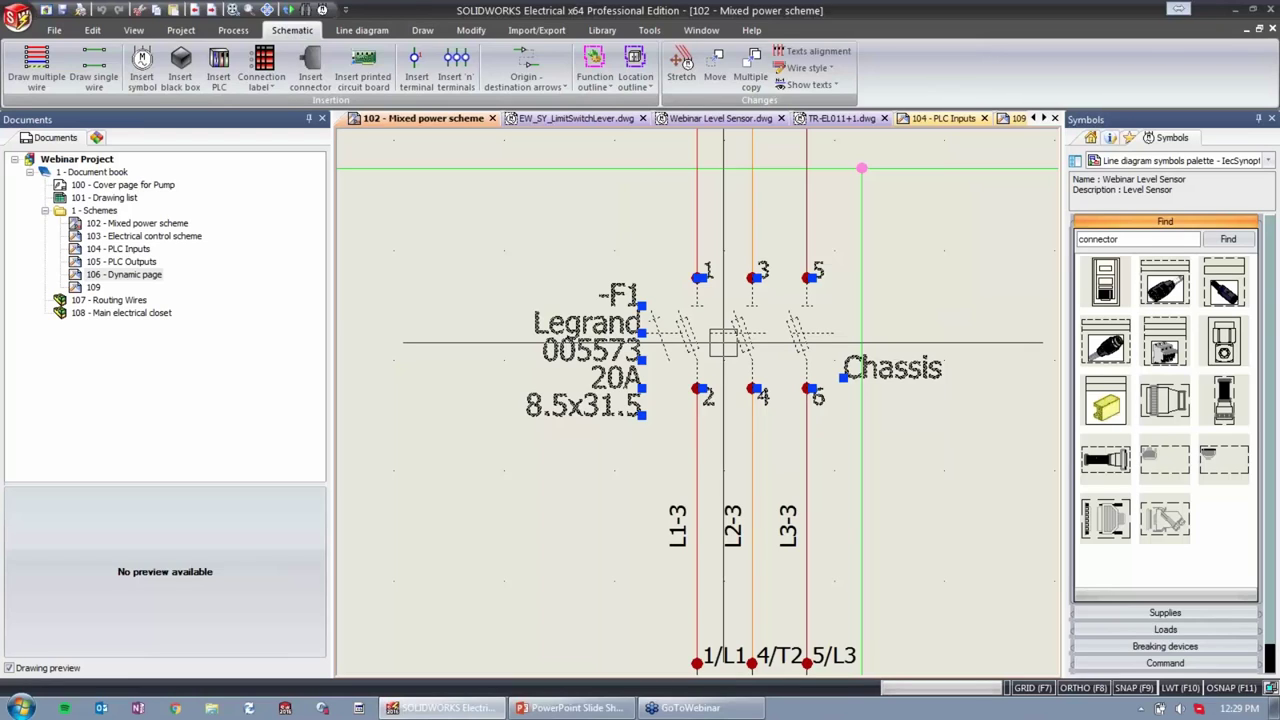
right_click(723, 343)
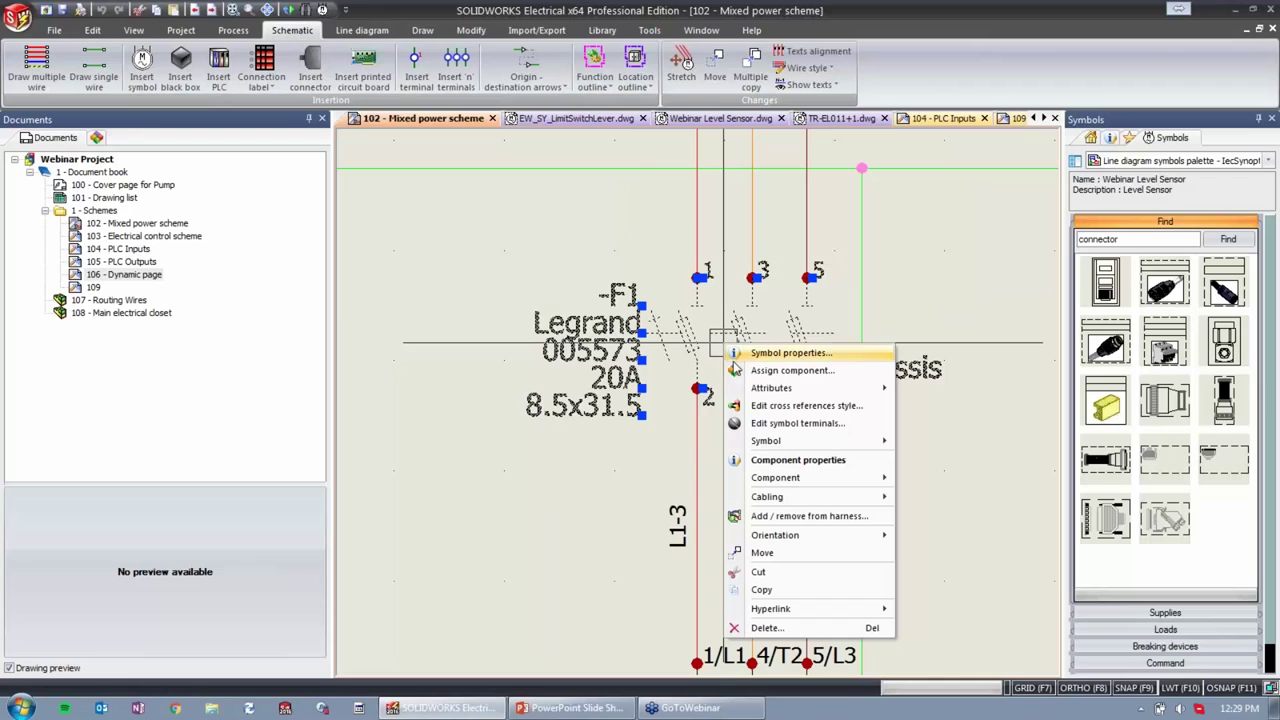
mouse_move(772, 390)
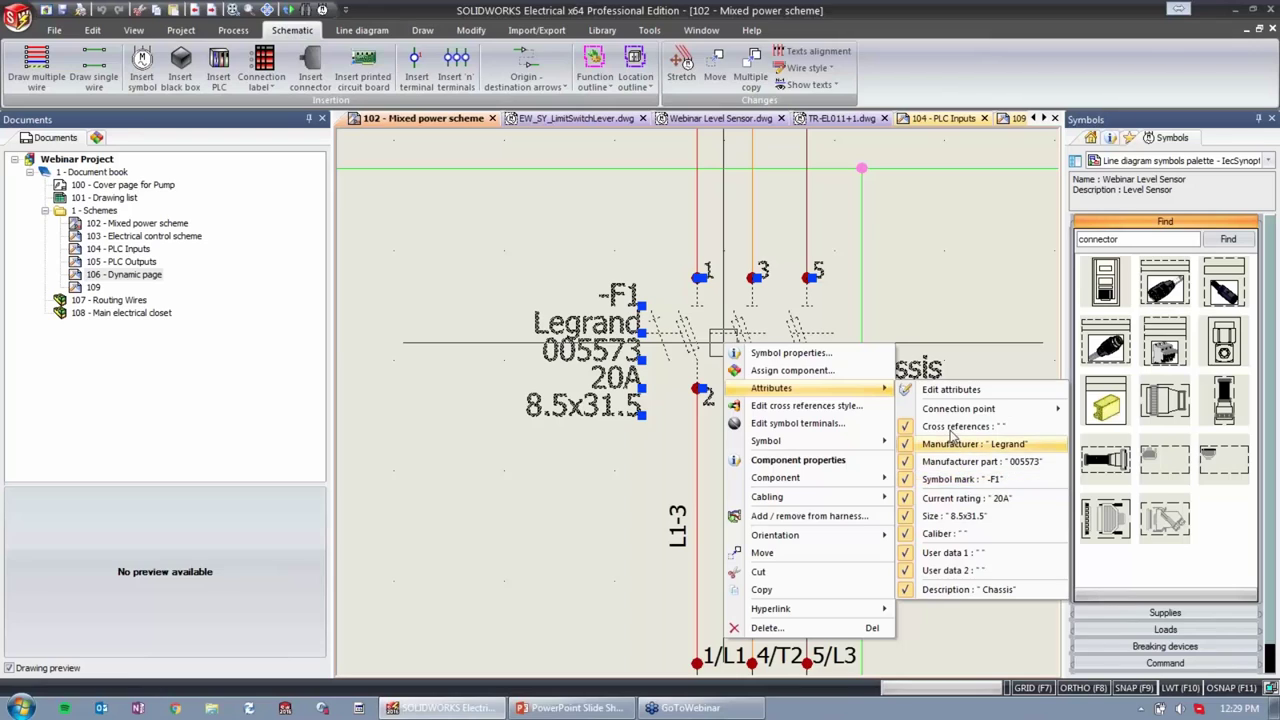
mouse_move(953, 412)
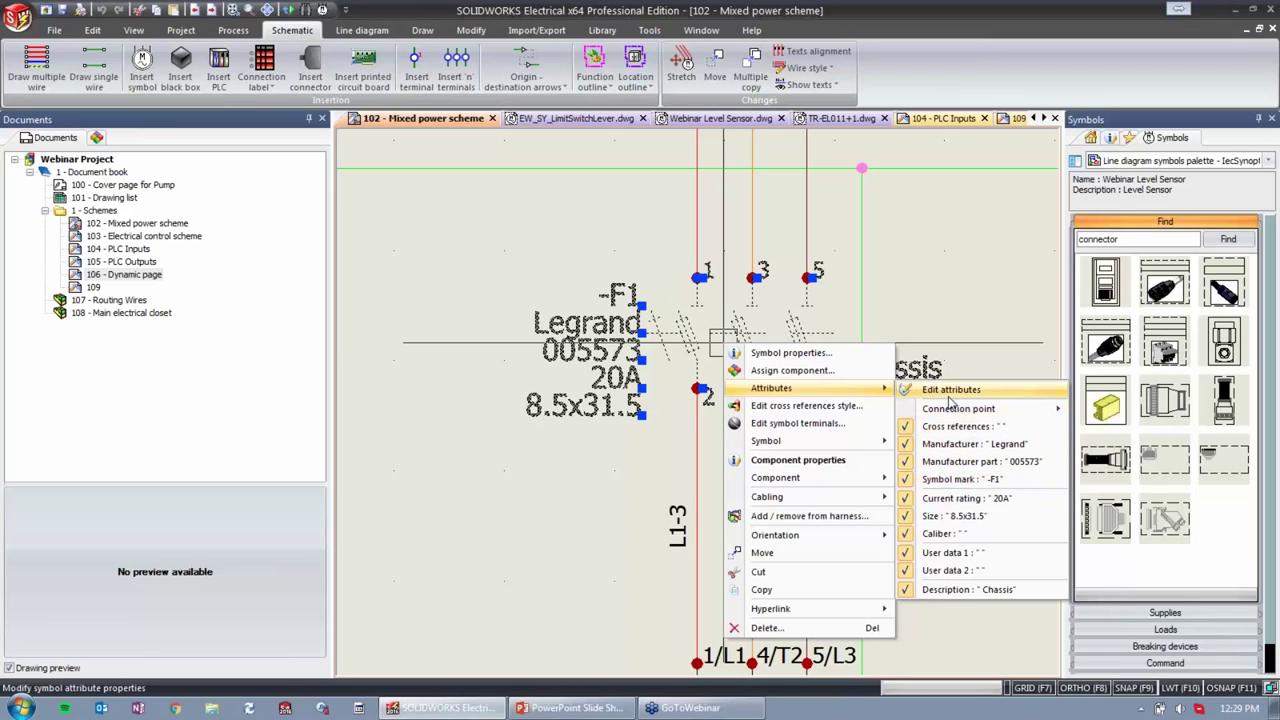
click(950, 390)
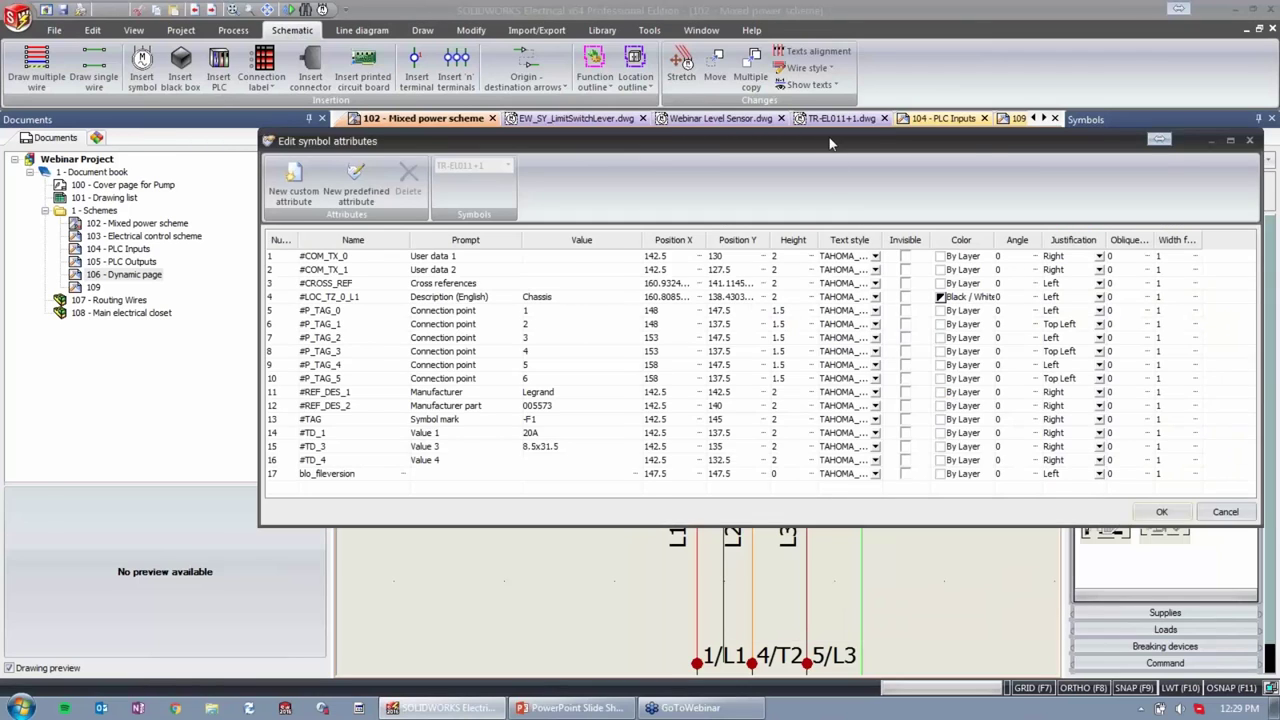
drag(829, 144, 731, 140)
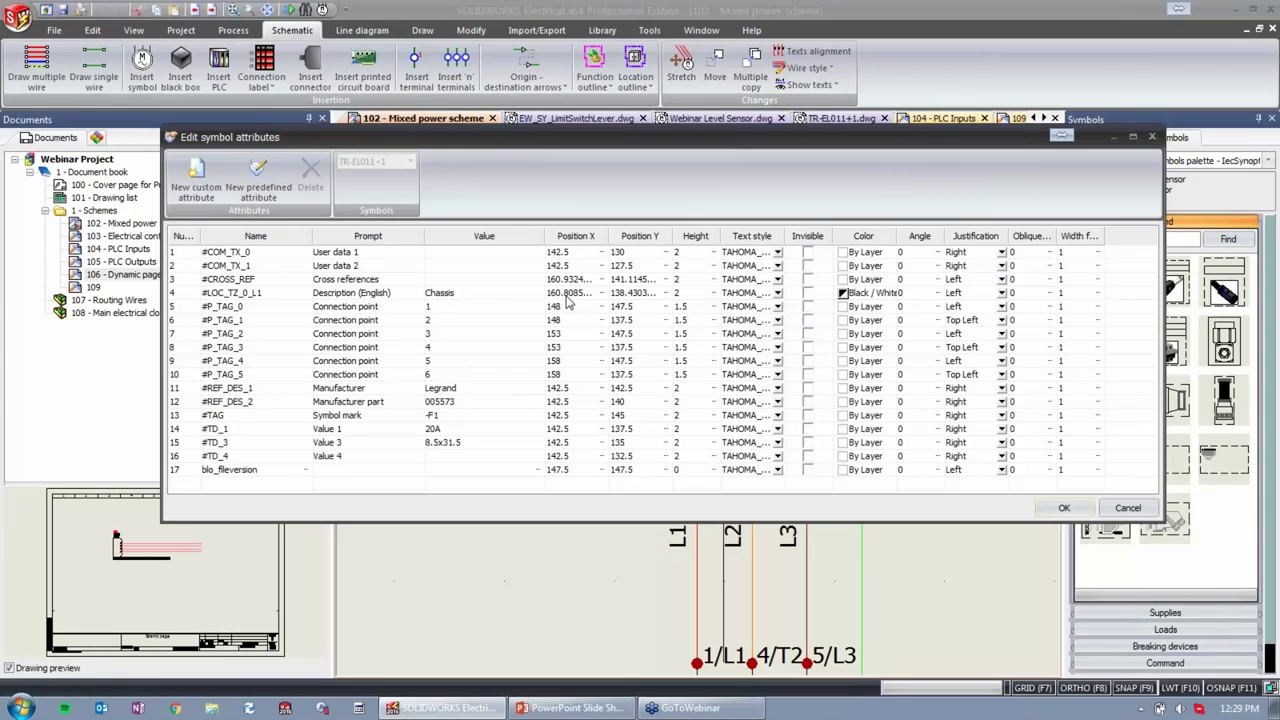
click(808, 293)
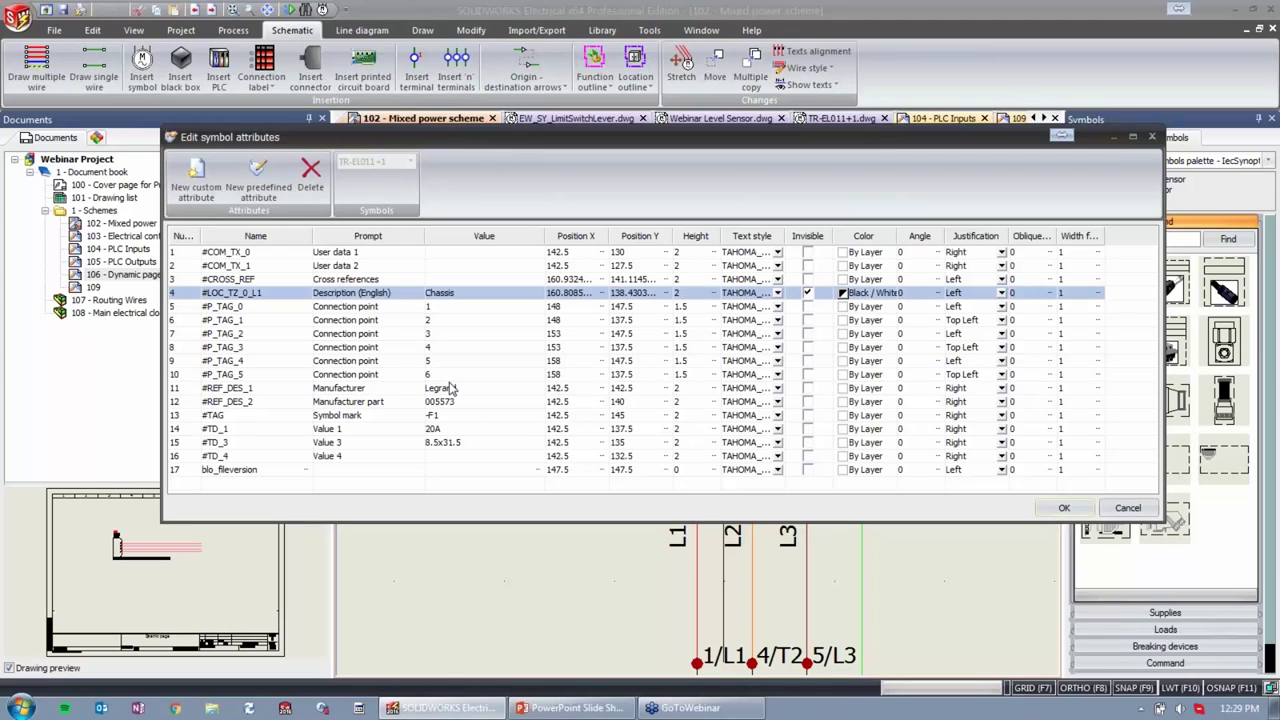
Set the color of the fuse's Manufacturer attribute #REF_DES_1 to red, color 10.
click(845, 389)
click(845, 389)
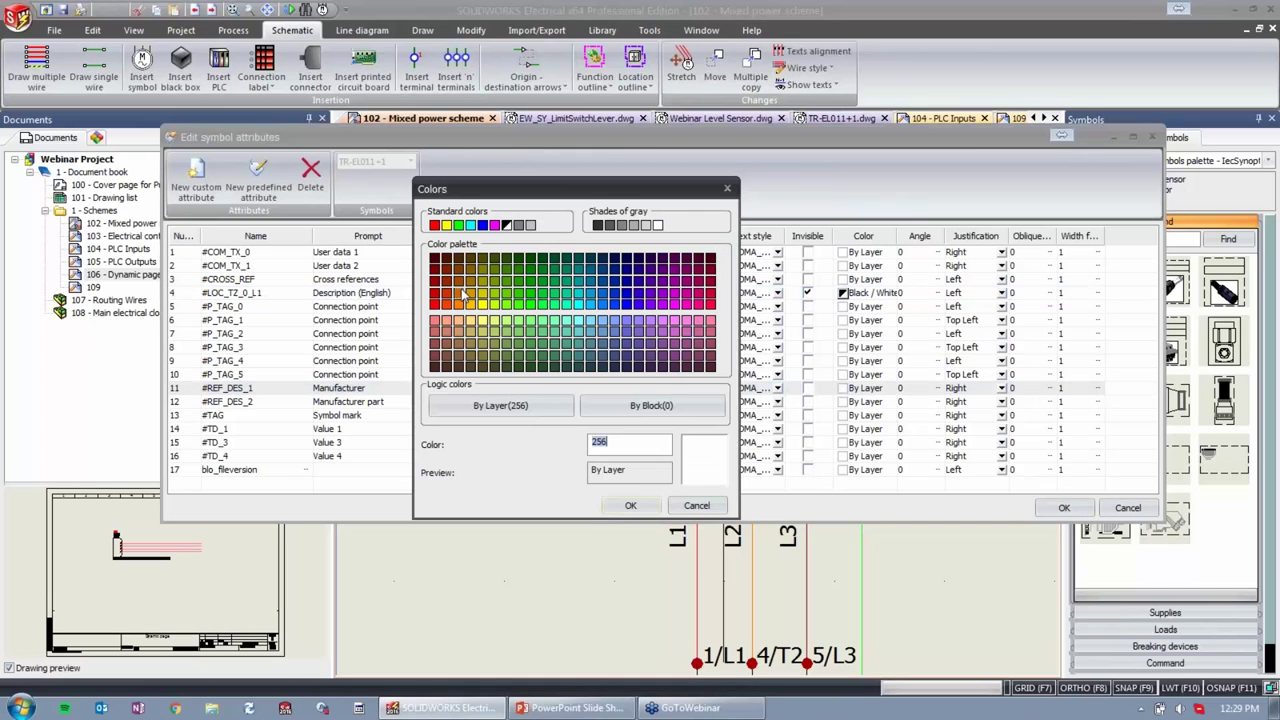
click(435, 304)
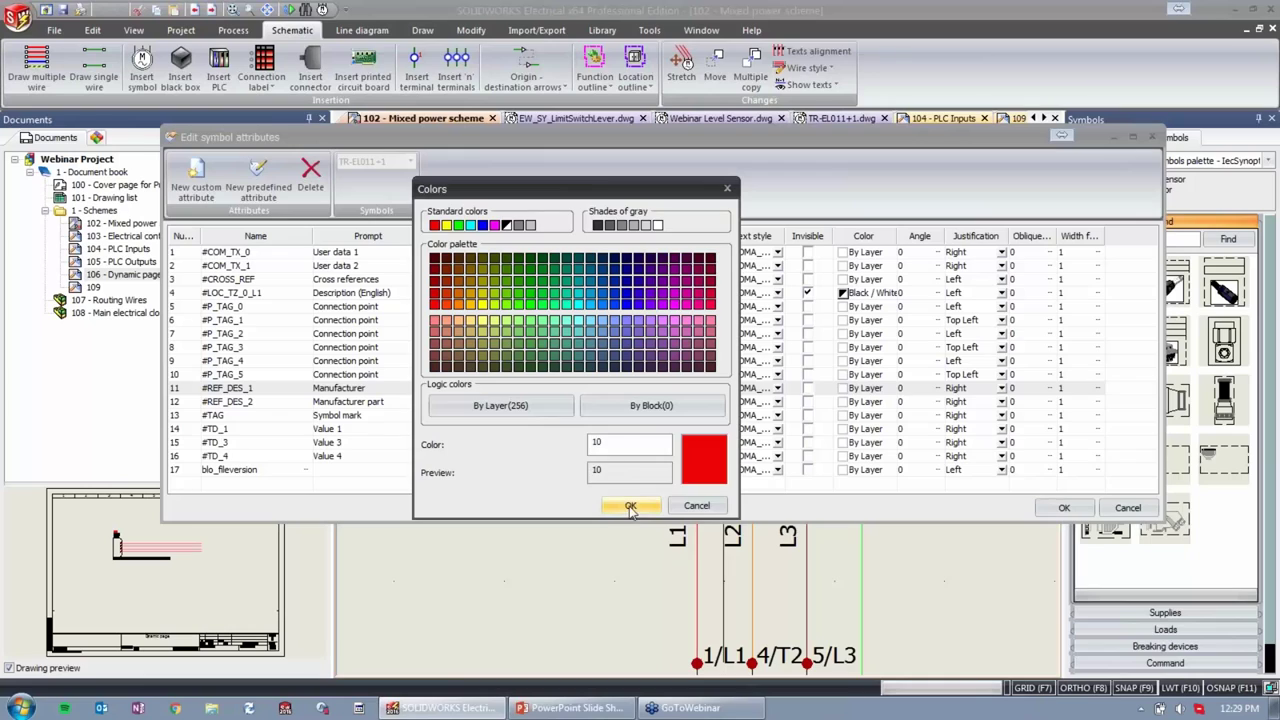
click(630, 505)
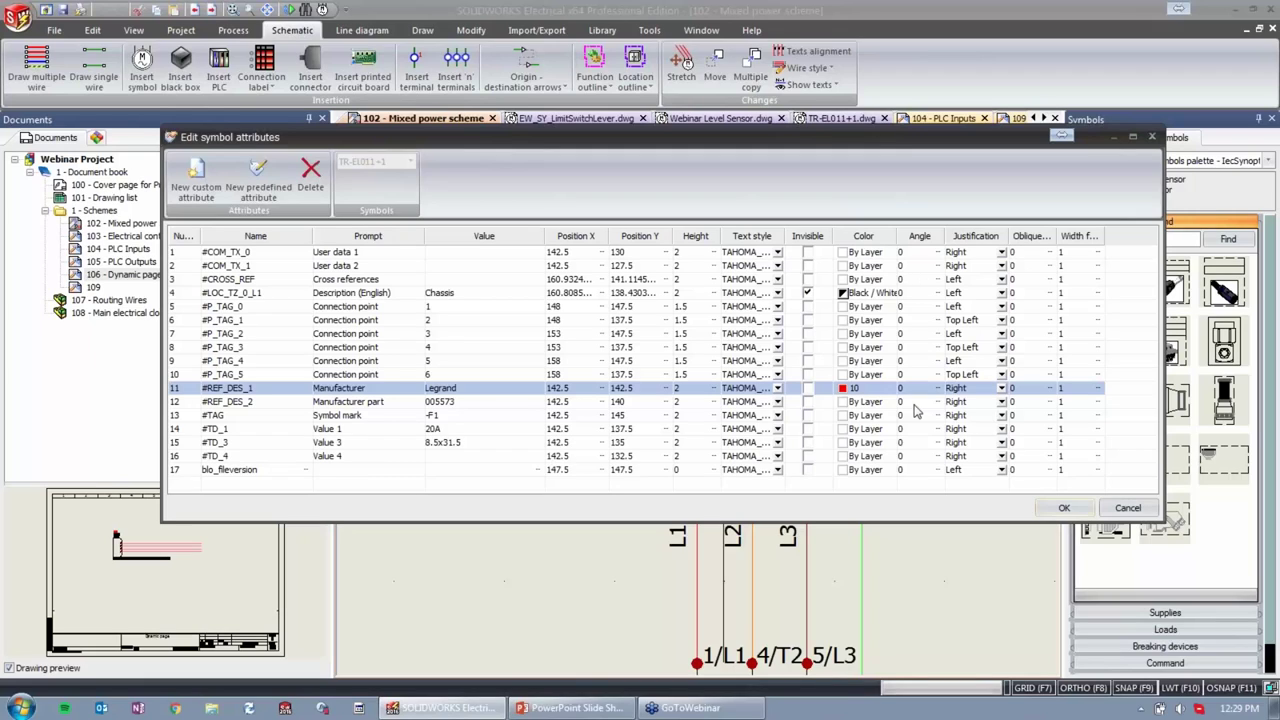
Set the fuse's Value 1 attribute #TD_1 to position X 160.9 and angle 90, and apply the attribute changes.
click(580, 429)
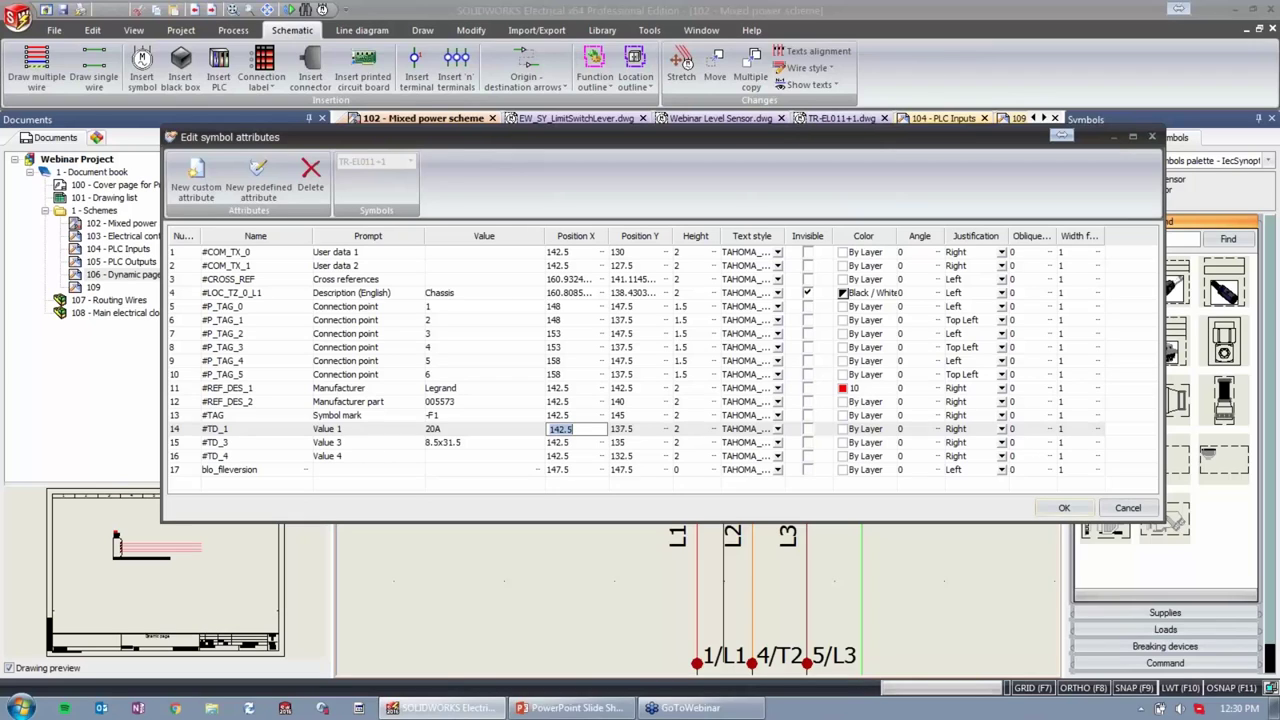
text(160.9)
click(913, 432)
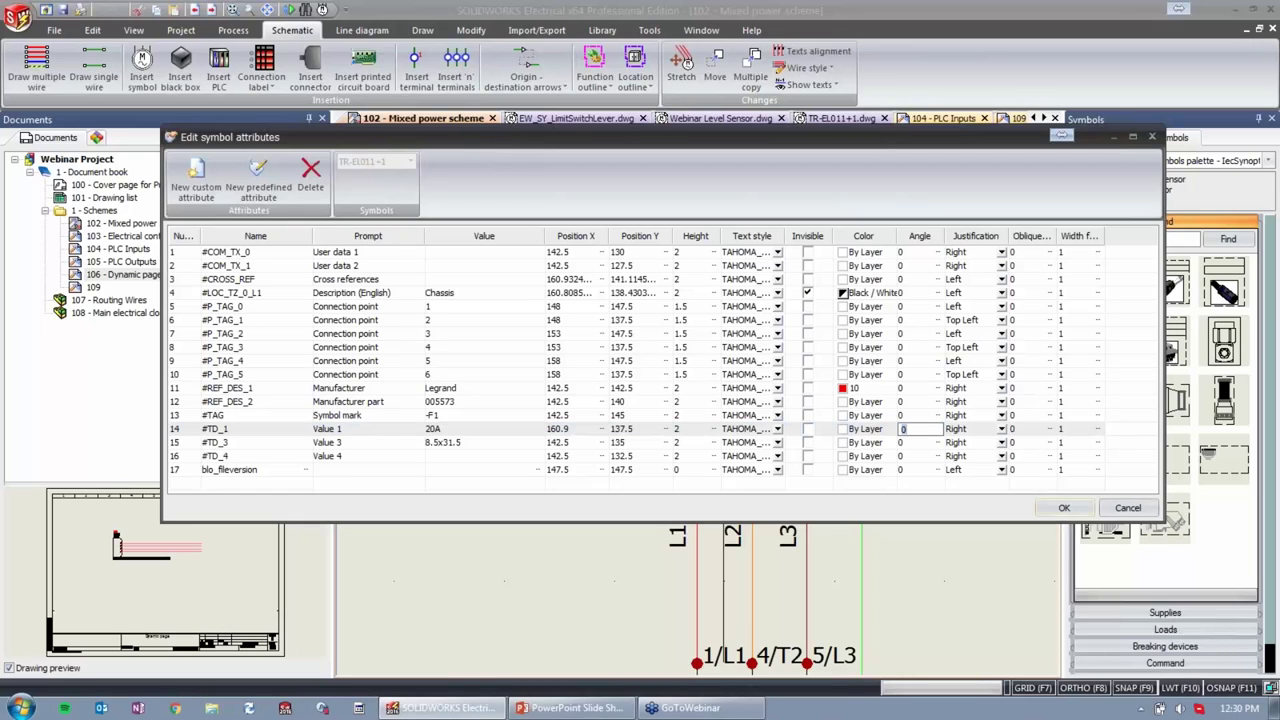
text(90)
click(1064, 508)
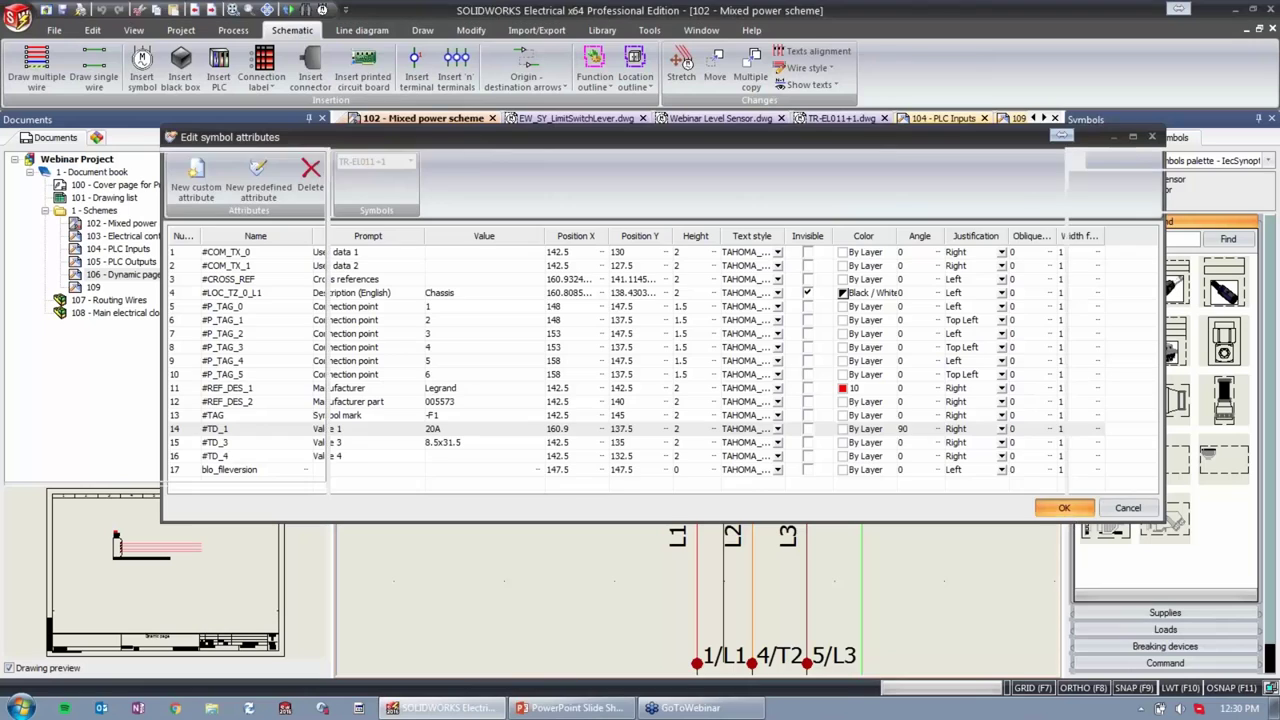
scroll(730, 292, up, 5)
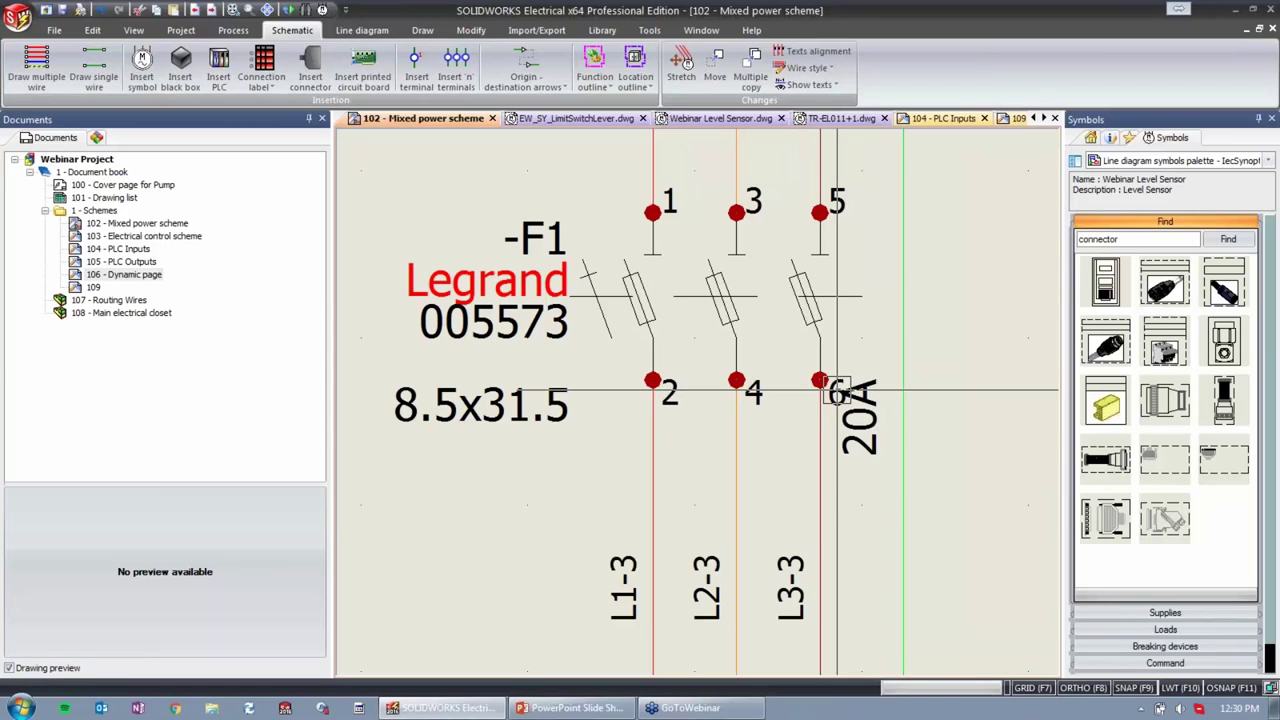
Open the fuse's TR-EL011+1 symbol drawing to view its structure, and return to the 102 Mixed power scheme.
click(727, 296)
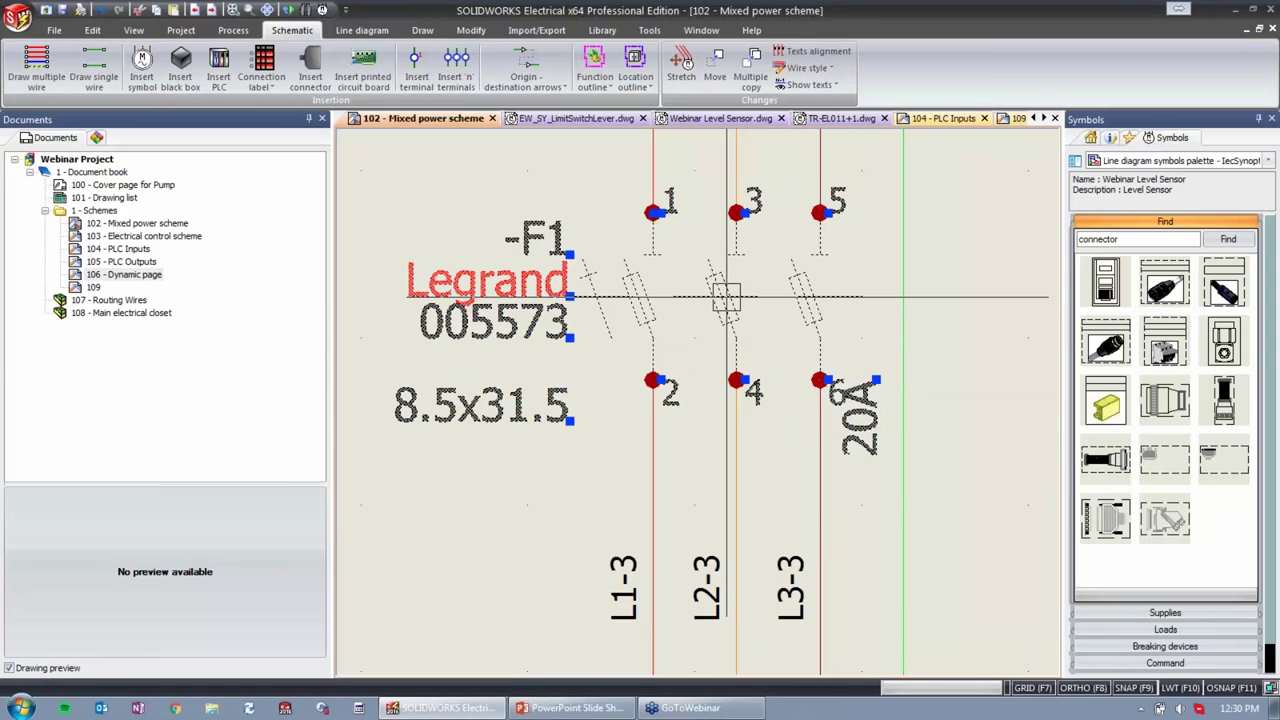
right_click(727, 296)
mouse_move(812, 400)
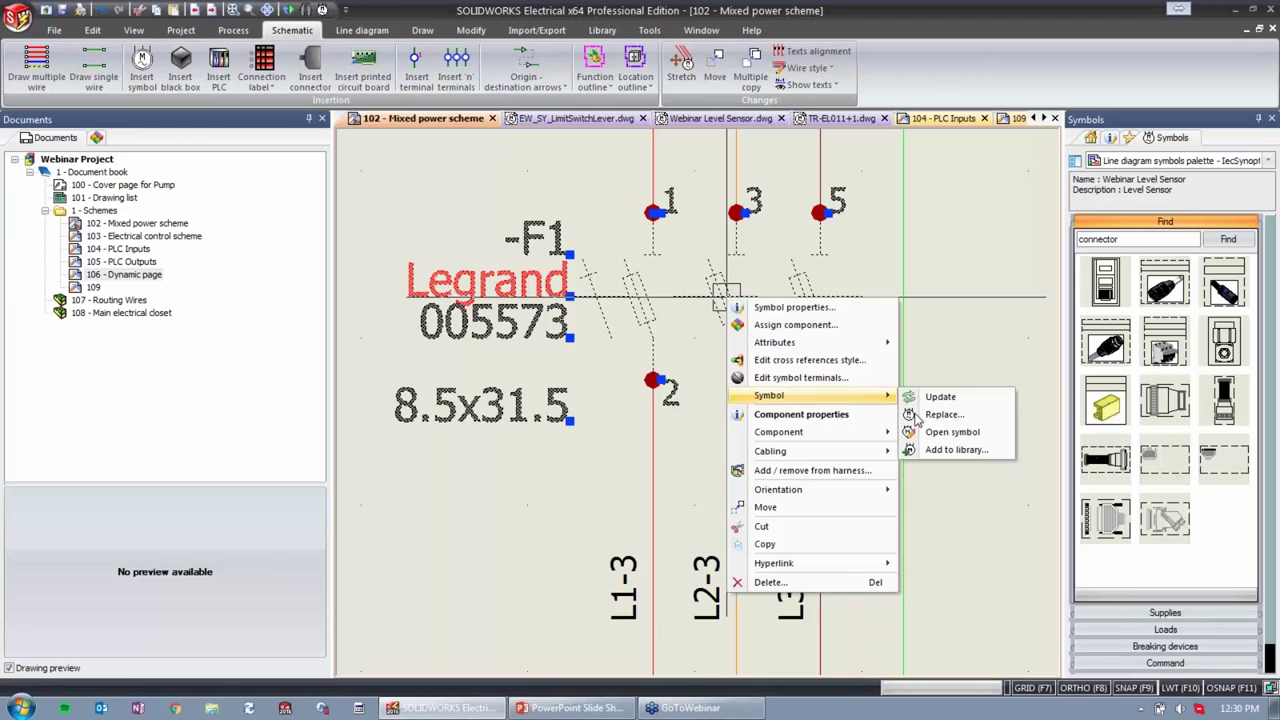
click(952, 431)
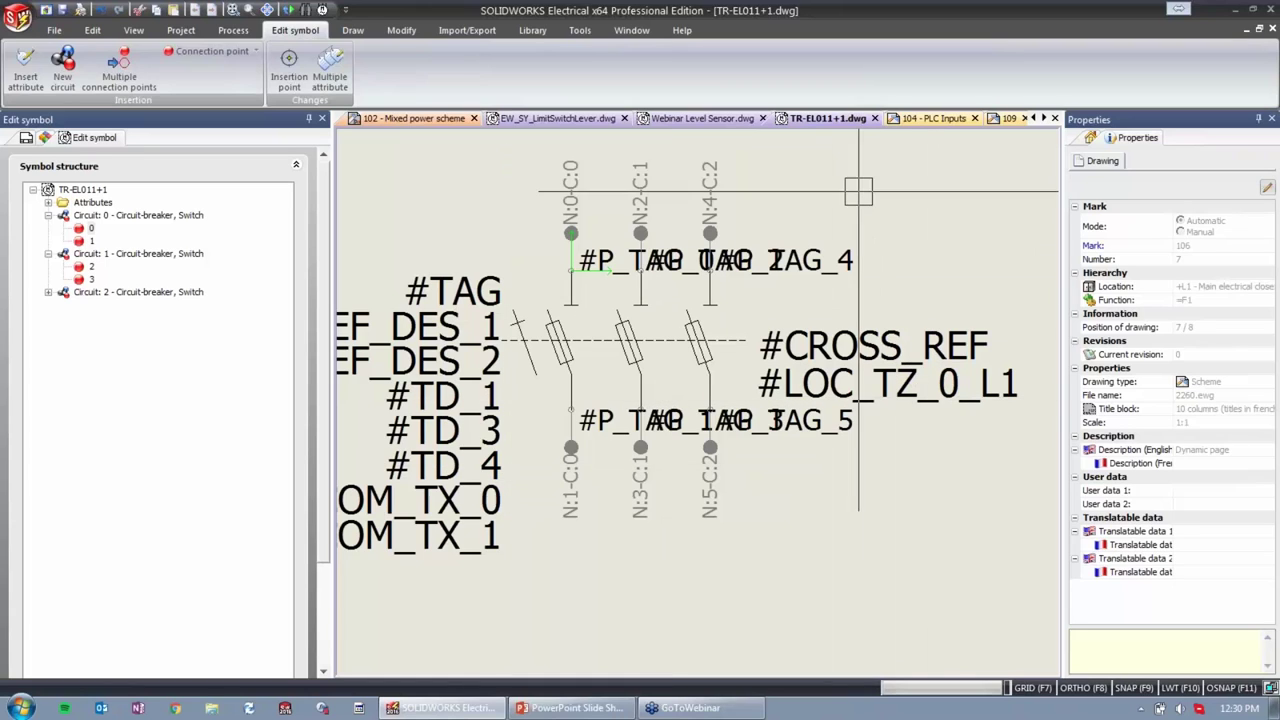
click(420, 118)
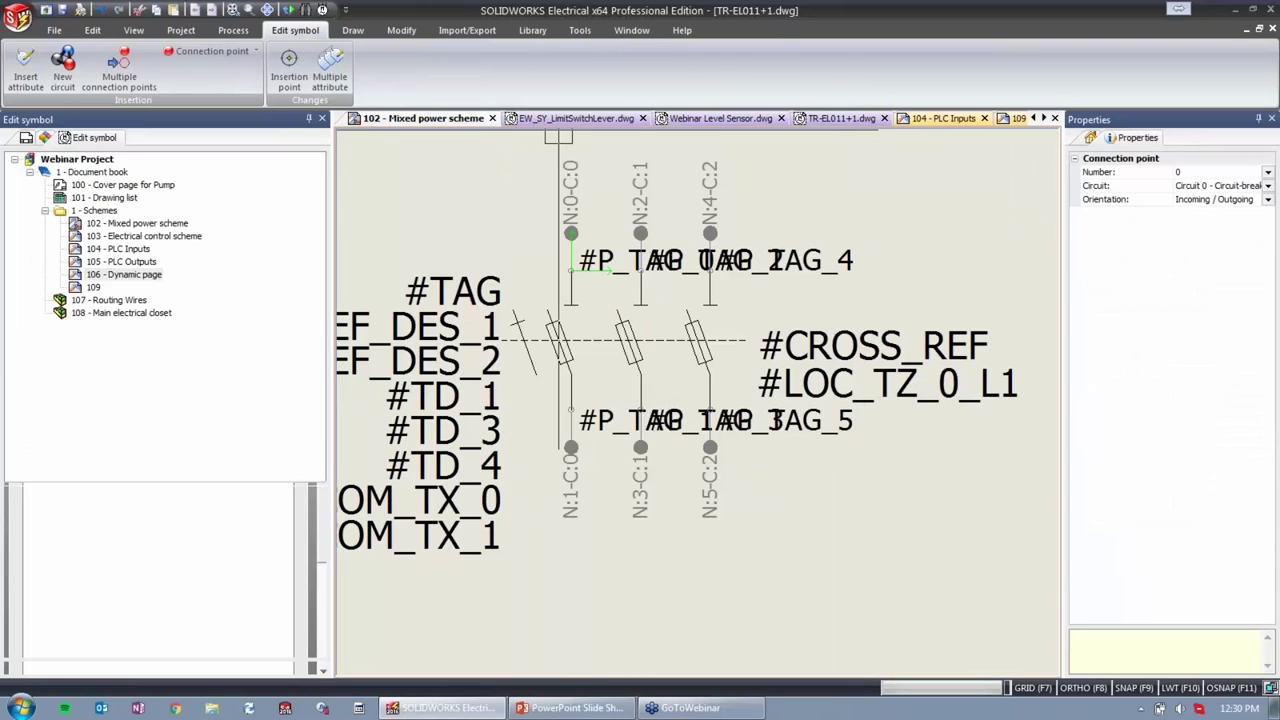
click(666, 313)
right_click(666, 313)
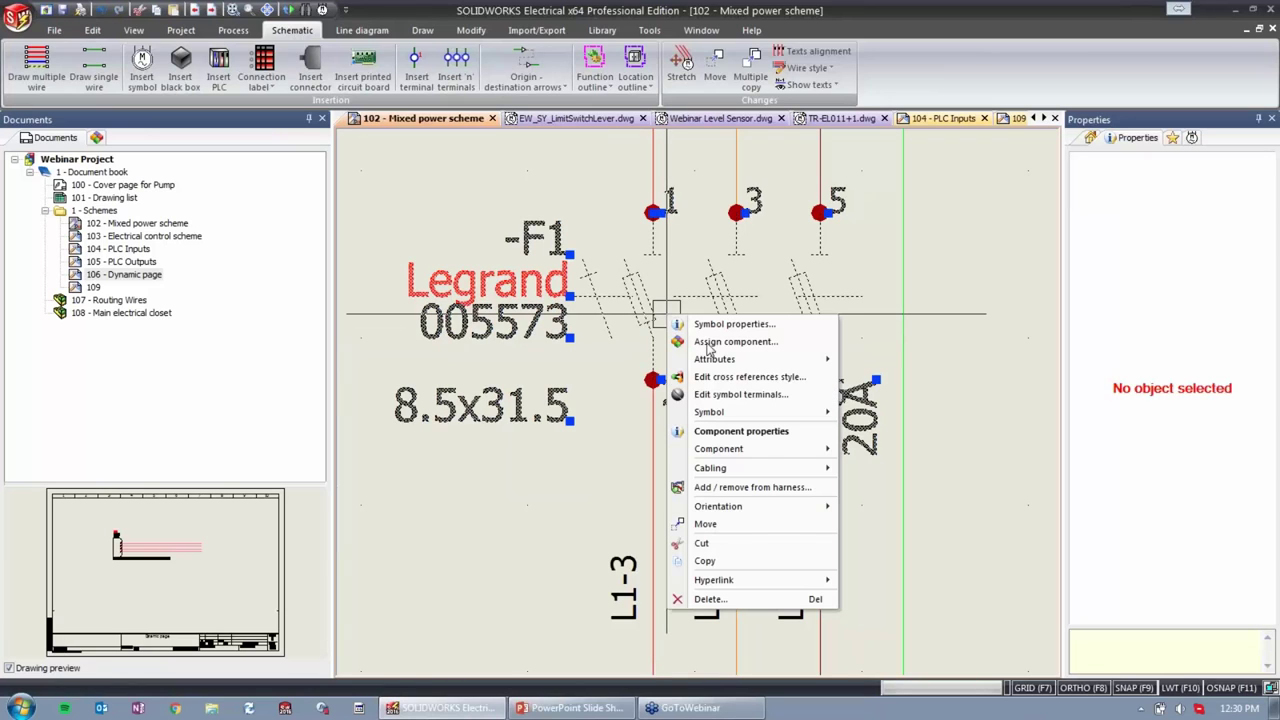
mouse_move(783, 366)
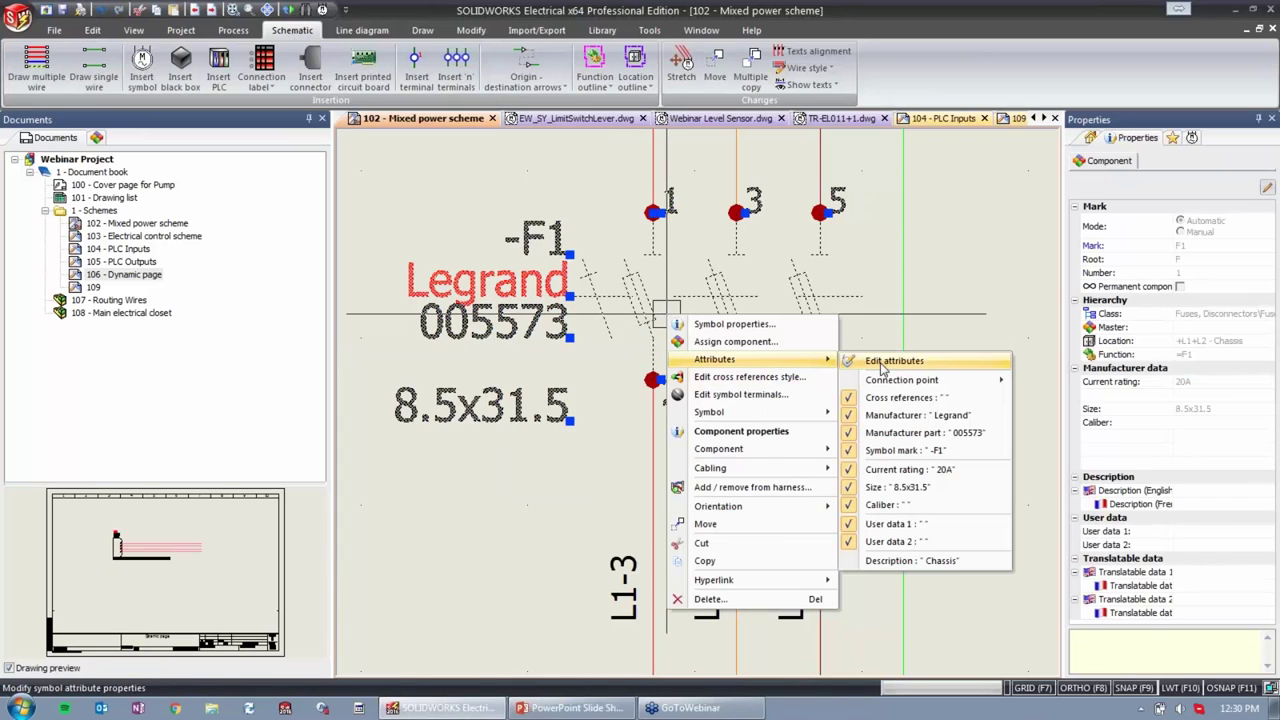
click(782, 295)
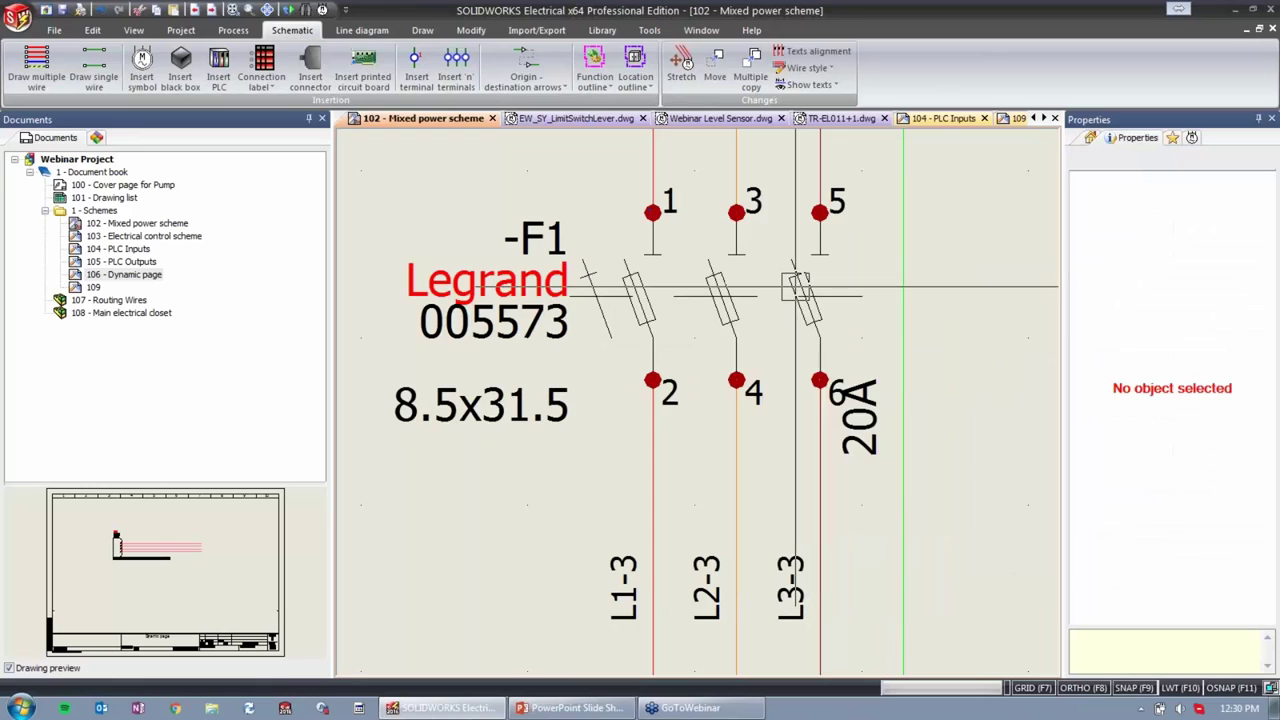
Edit the fuse's symbol terminals, setting the marks of circuit 1 to in1 and out1.
click(798, 297)
right_click(800, 302)
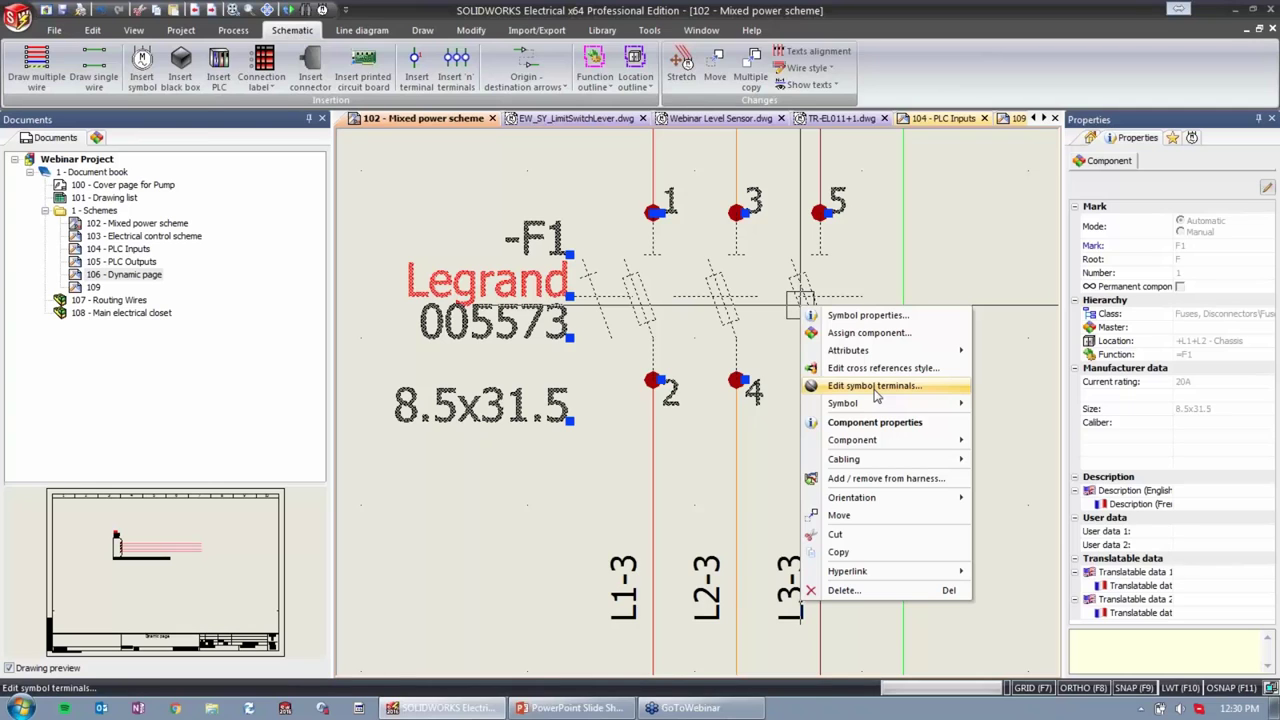
click(874, 393)
double_click(634, 14)
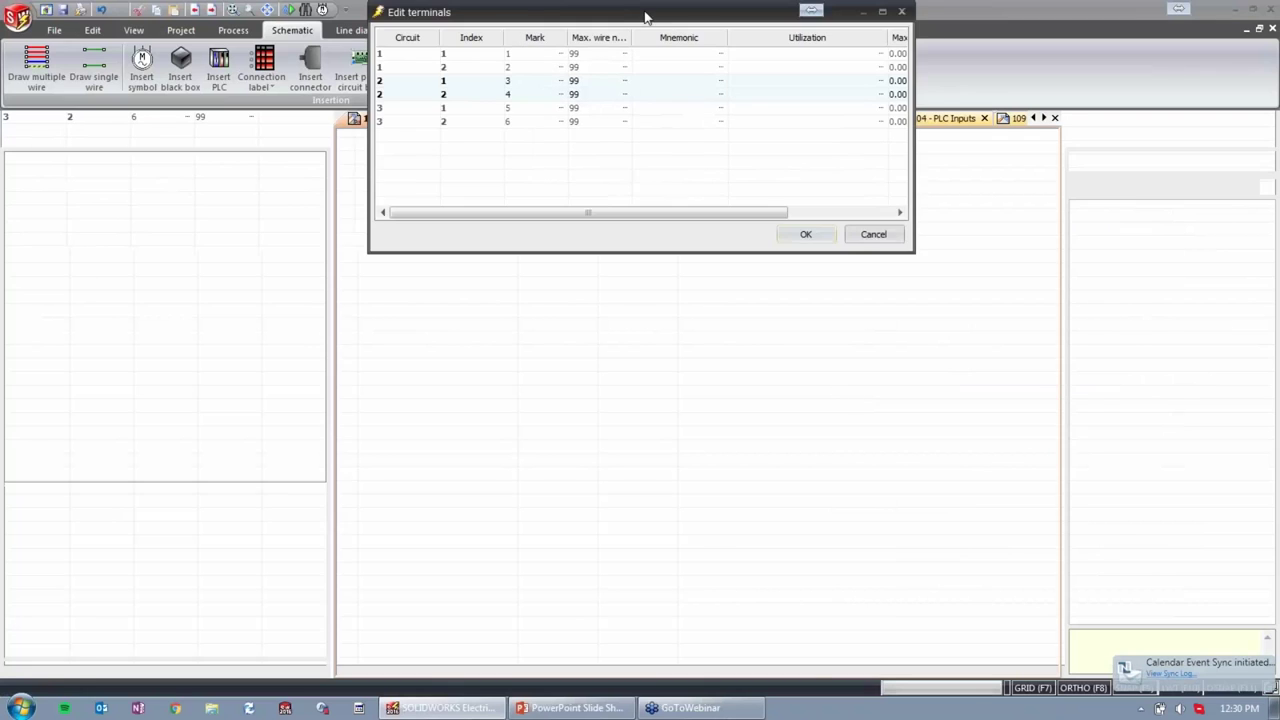
mouse_move(645, 17)
mouse_down()
mouse_move(776, 339)
mouse_move(793, 425)
mouse_move(804, 419)
mouse_up()
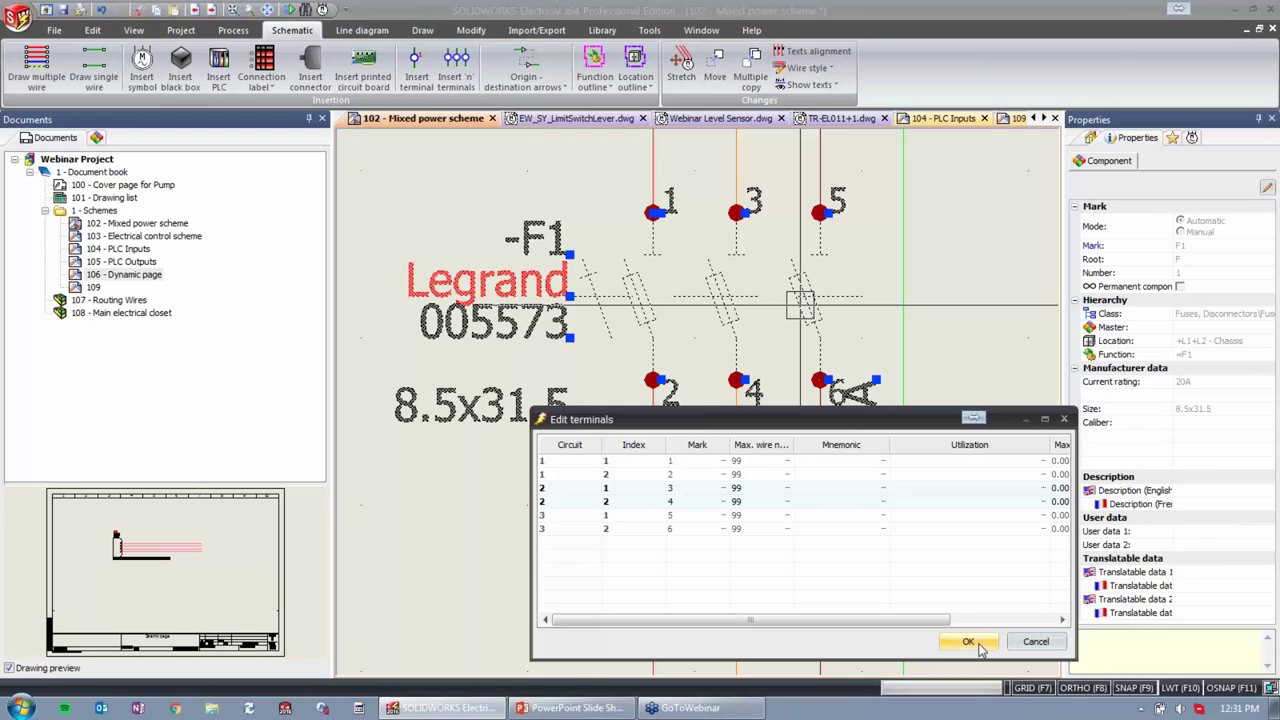
click(679, 462)
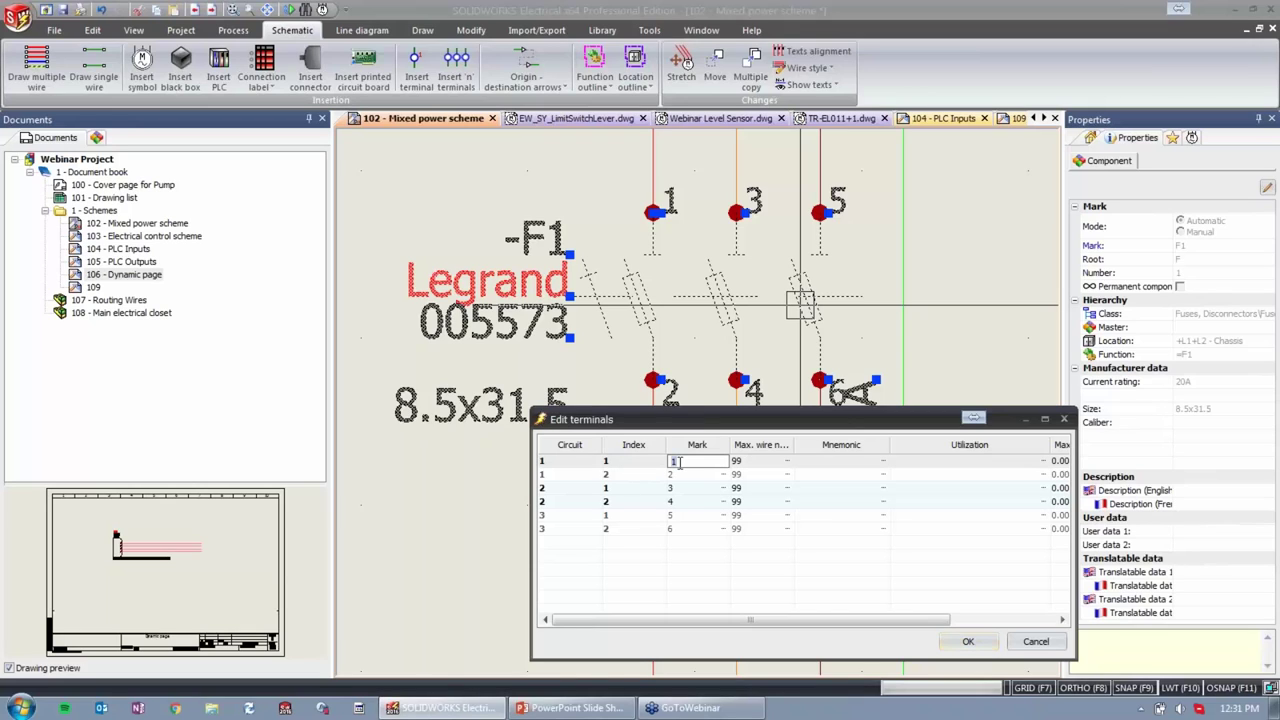
click(697, 474)
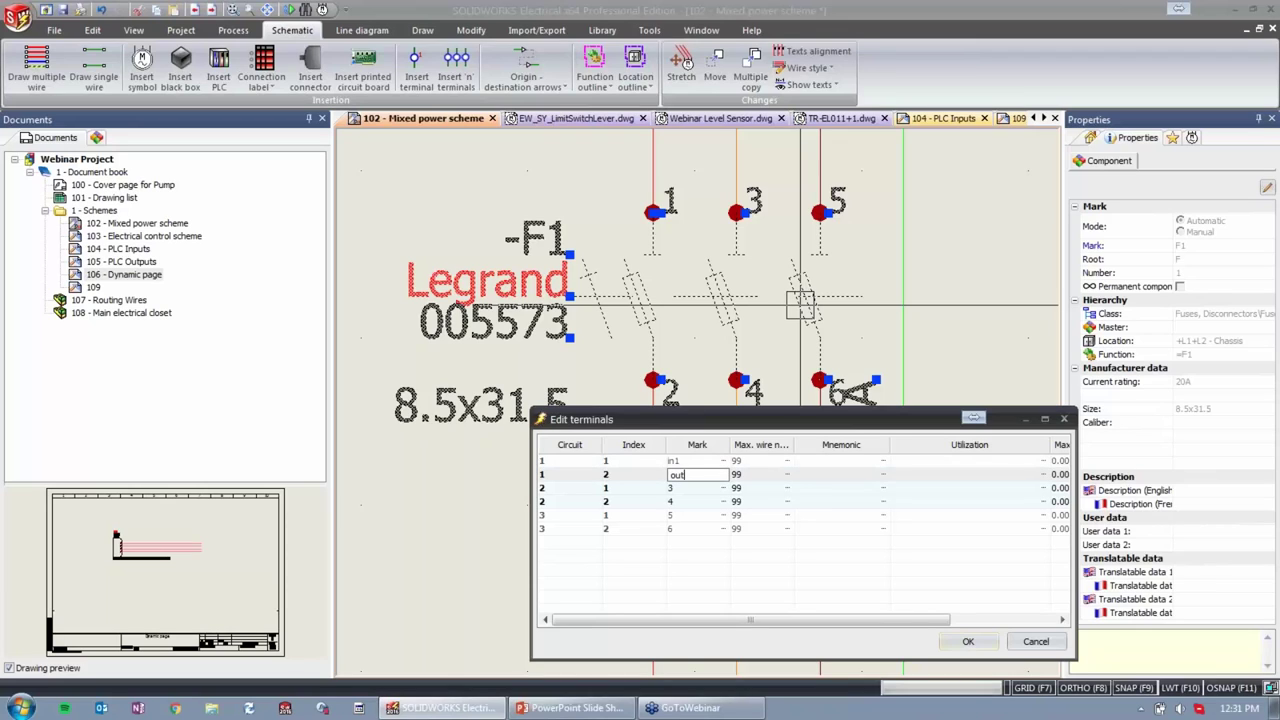
Set the terminal marks of the fuse's circuit 2 to hi1 and hi2, and apply the terminal changes.
click(697, 488)
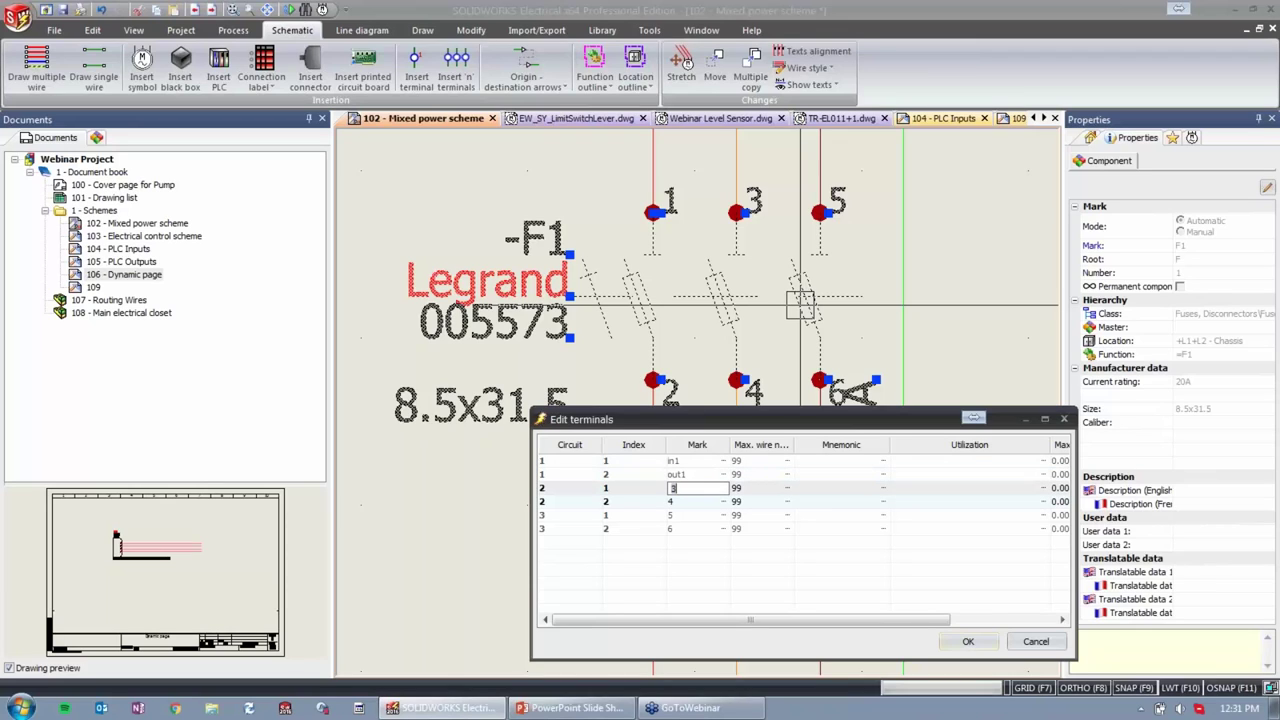
text(hi1)
click(697, 501)
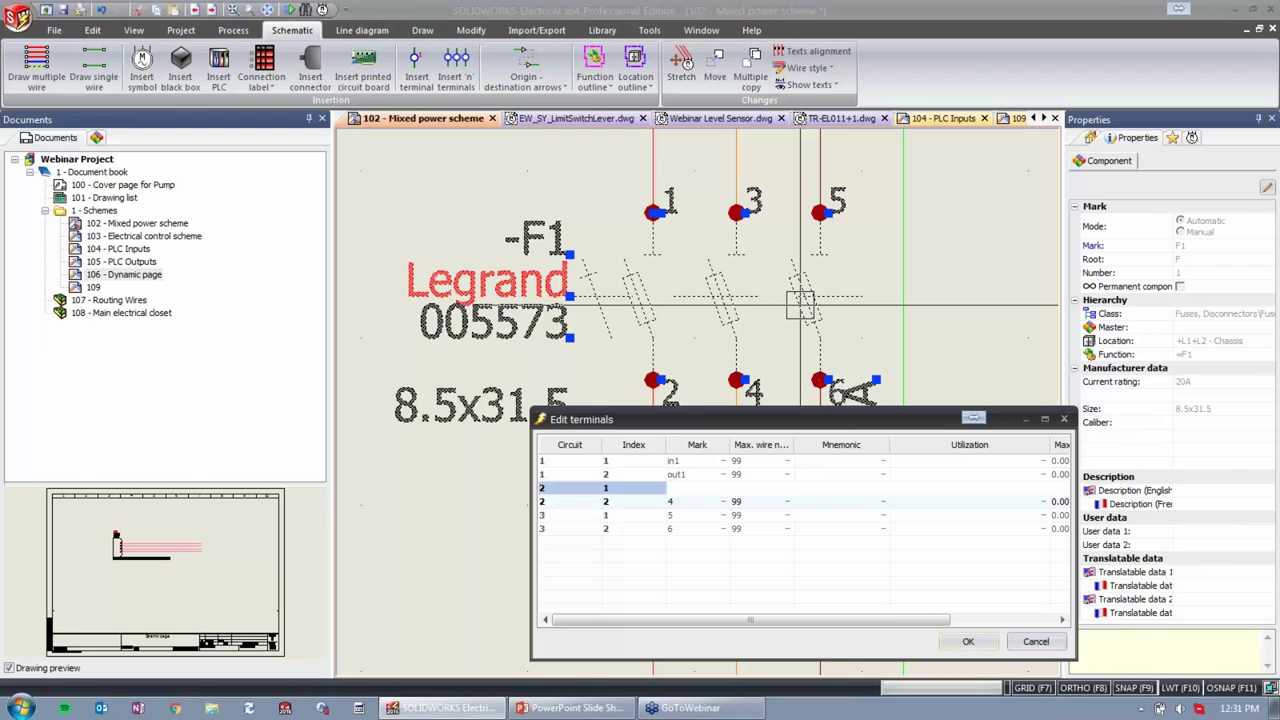
text(hi2)
click(697, 515)
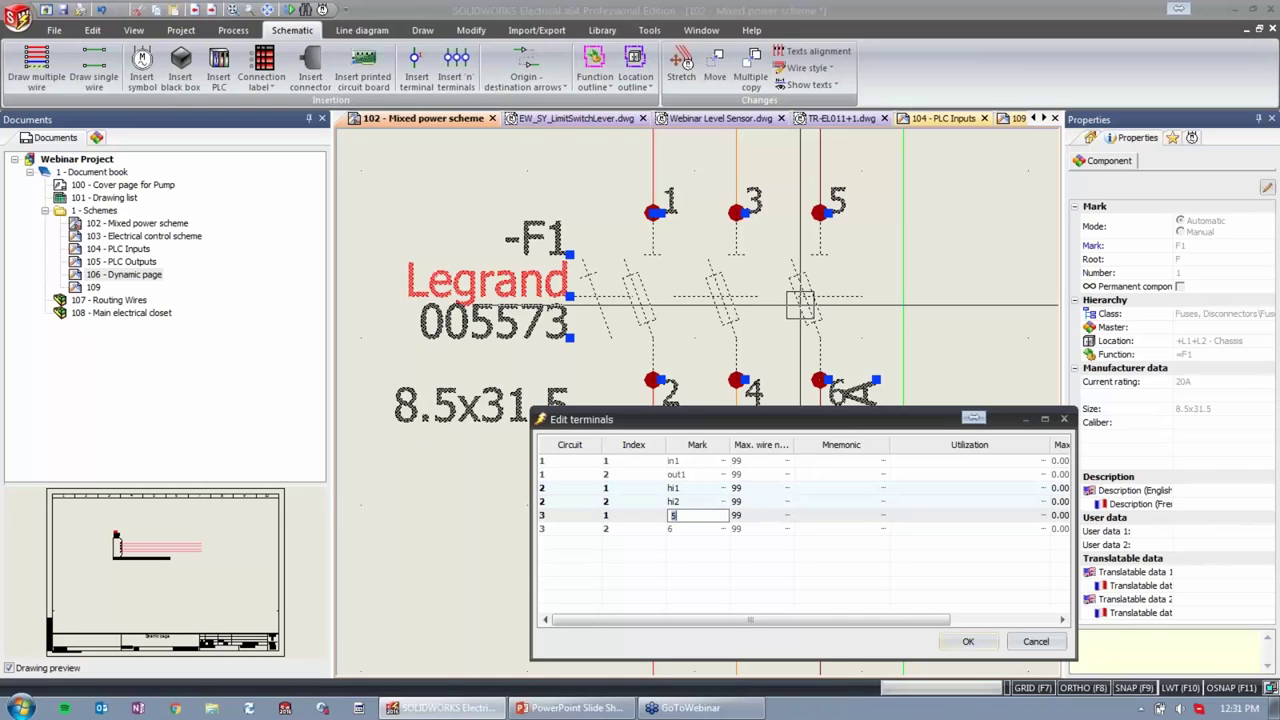
click(978, 638)
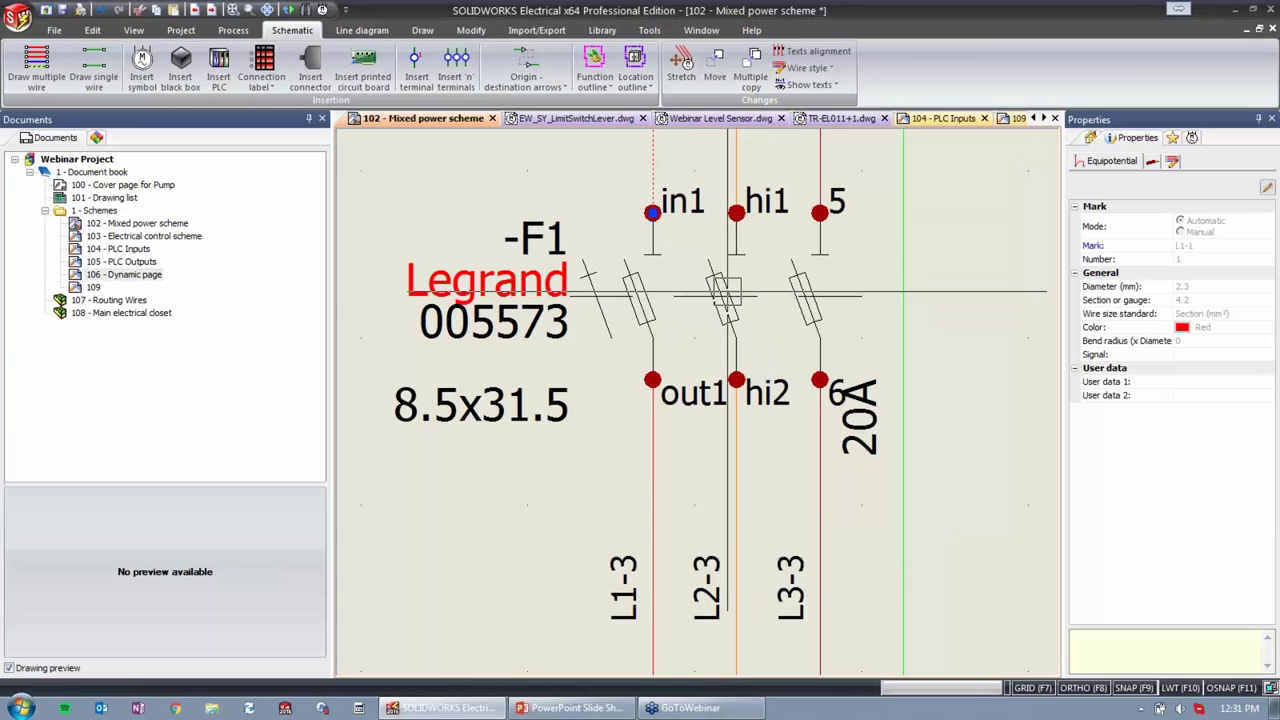
Examine the fuse component's circuits and the terminal marks of its Legrand 005573 manufacturer part, and close the part properties.
double_click(725, 292)
click(519, 177)
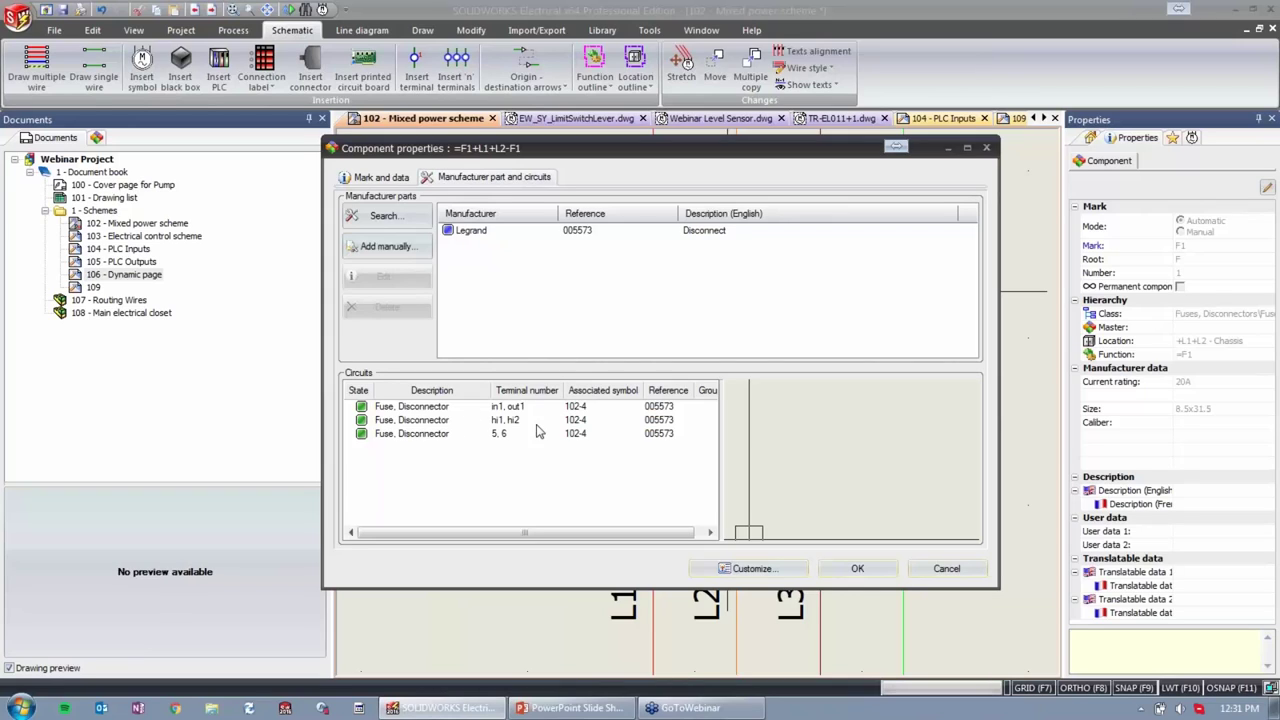
click(460, 231)
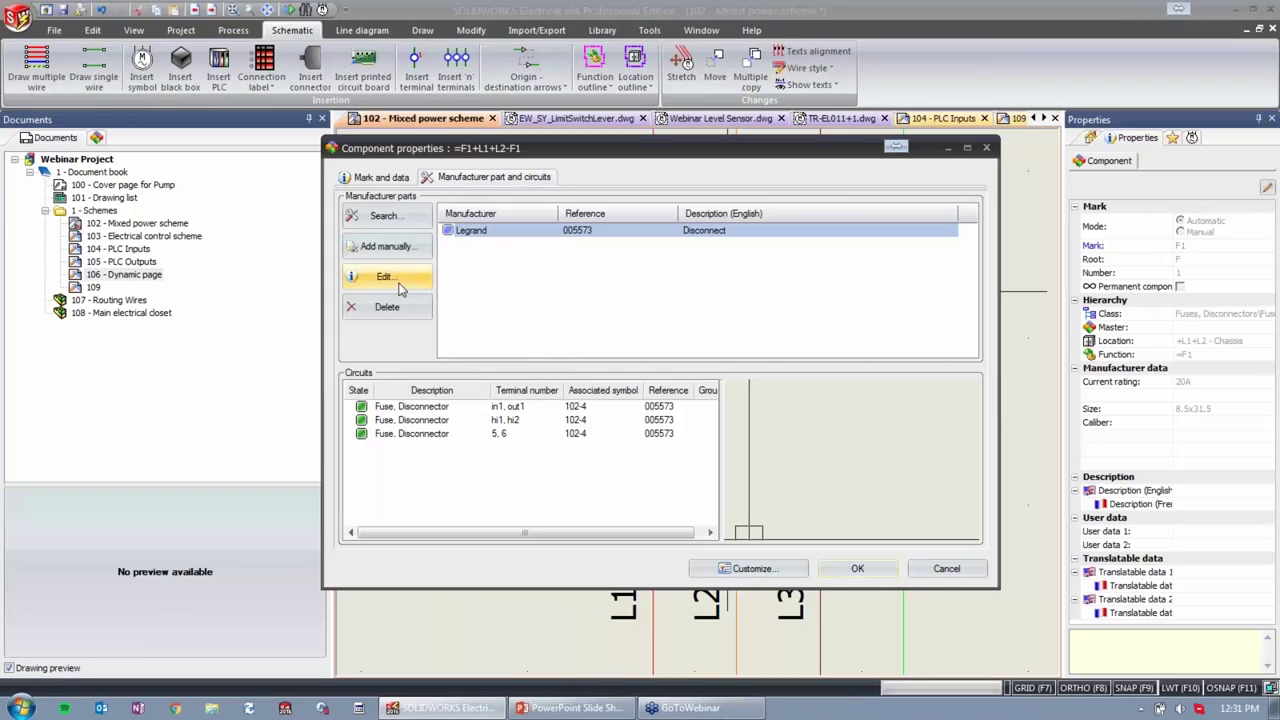
click(398, 280)
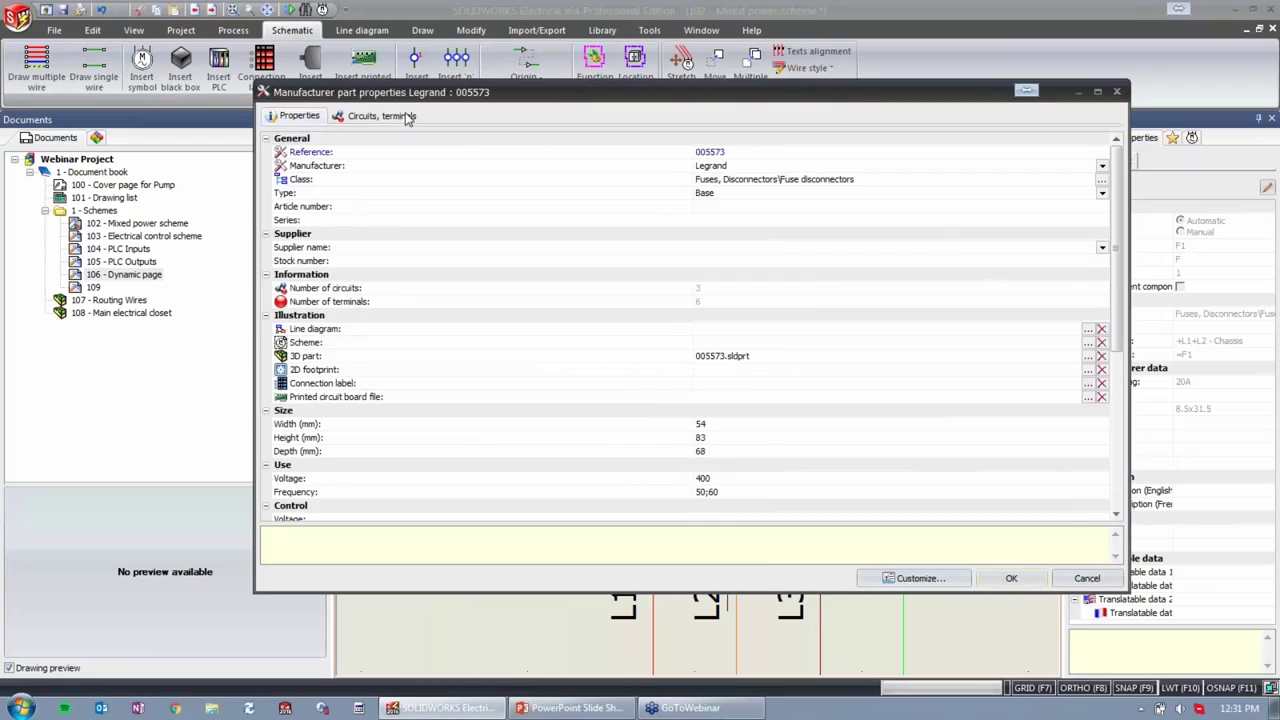
click(403, 116)
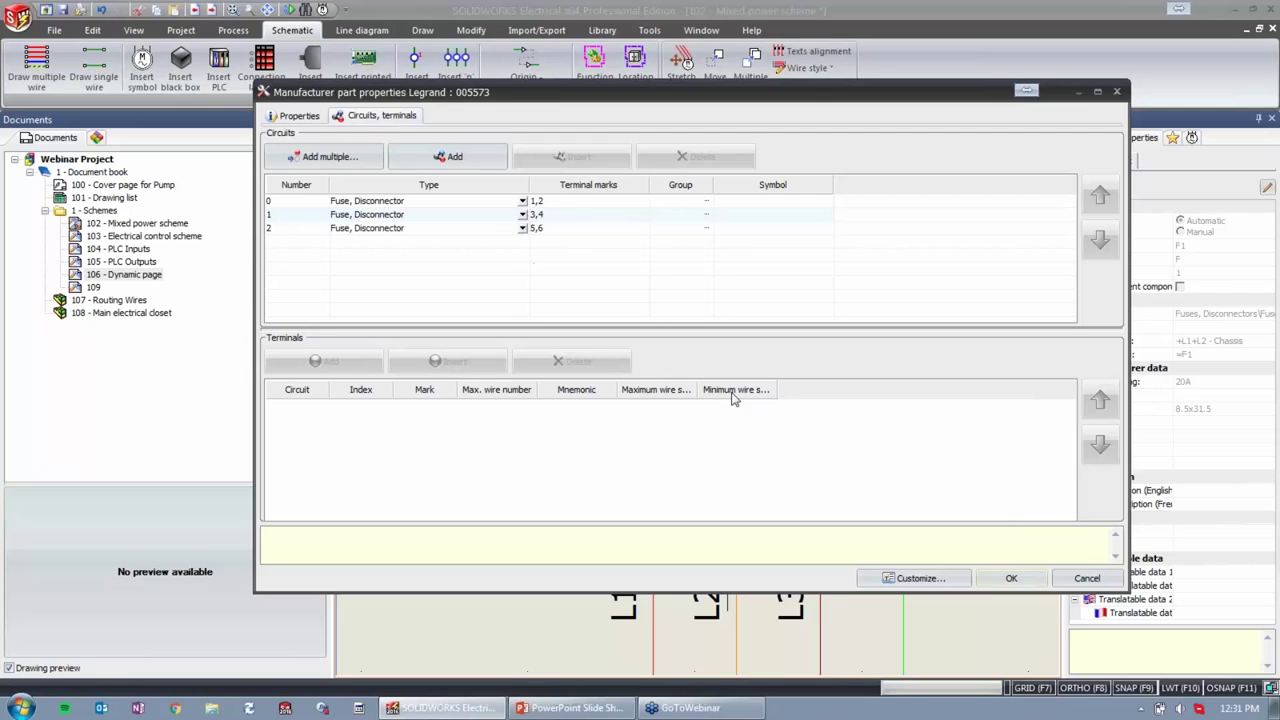
click(1012, 578)
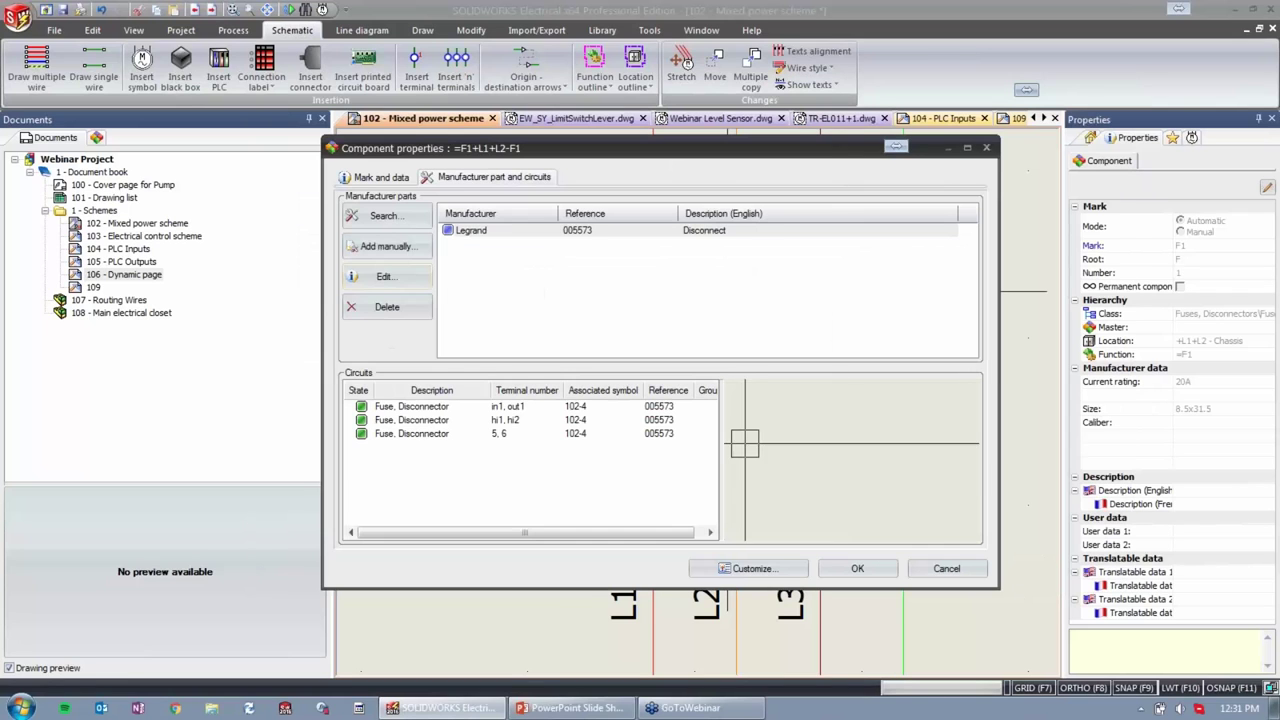
Close the component properties, then copy fuse -F1 and paste the duplicate beside it in the 102 Mixed power scheme.
click(885, 568)
scroll(880, 440, down, 2)
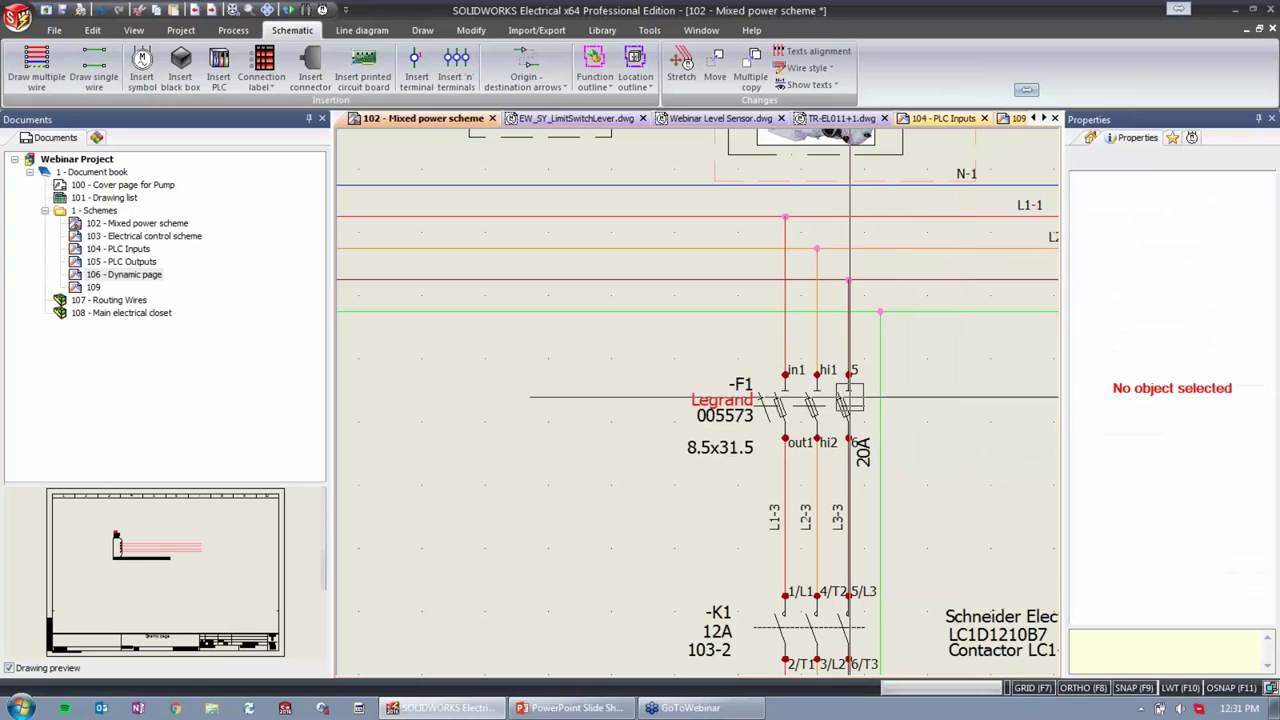
key(ctrl+c)
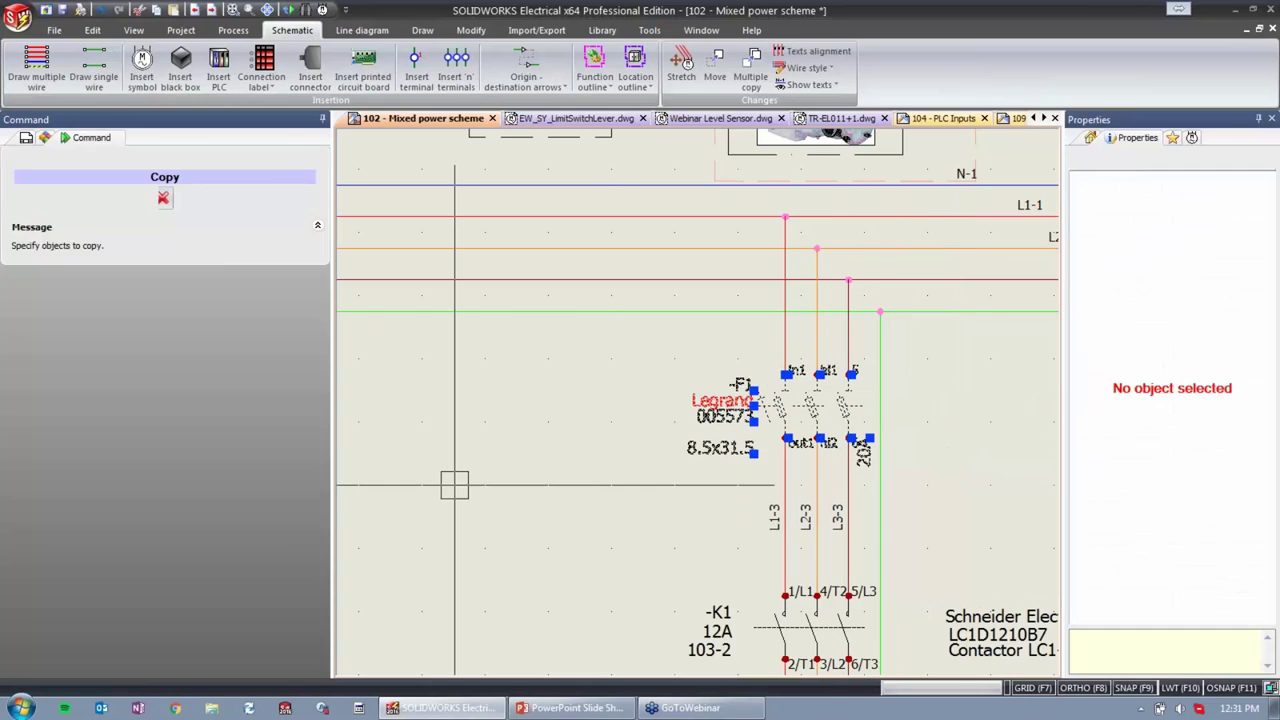
key(ctrl+v)
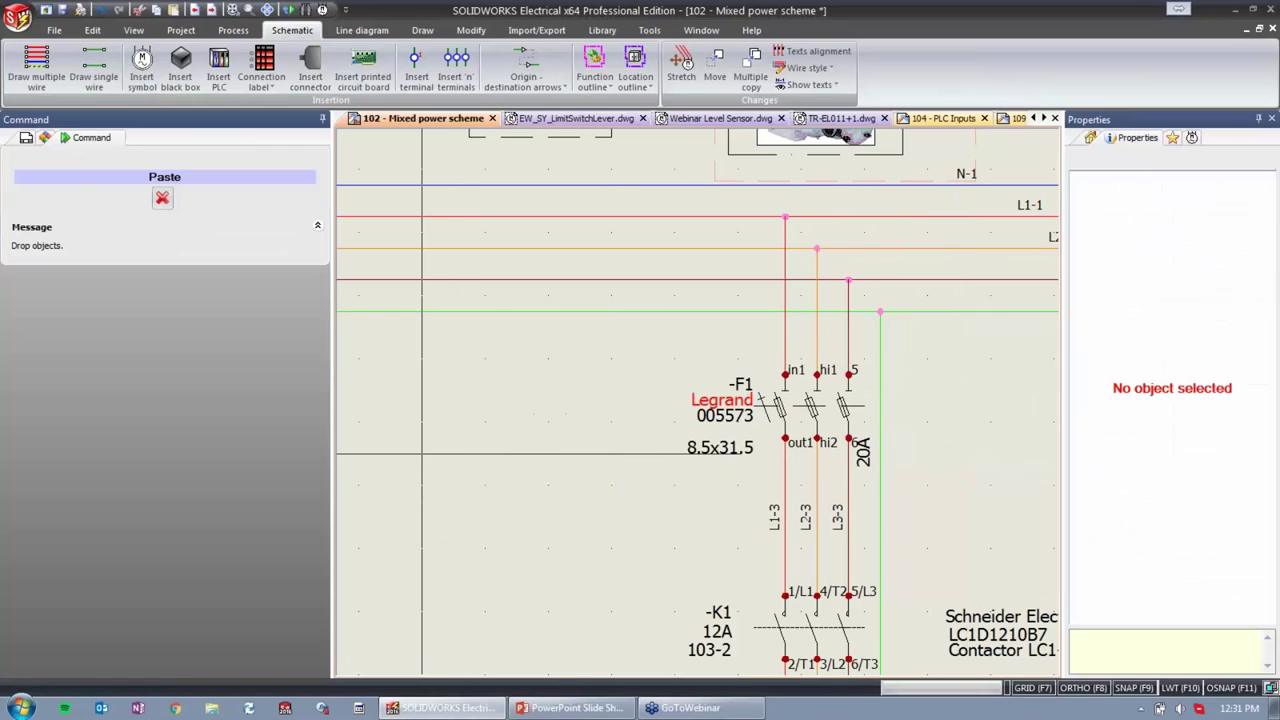
click(578, 464)
scroll(581, 464, up, 1)
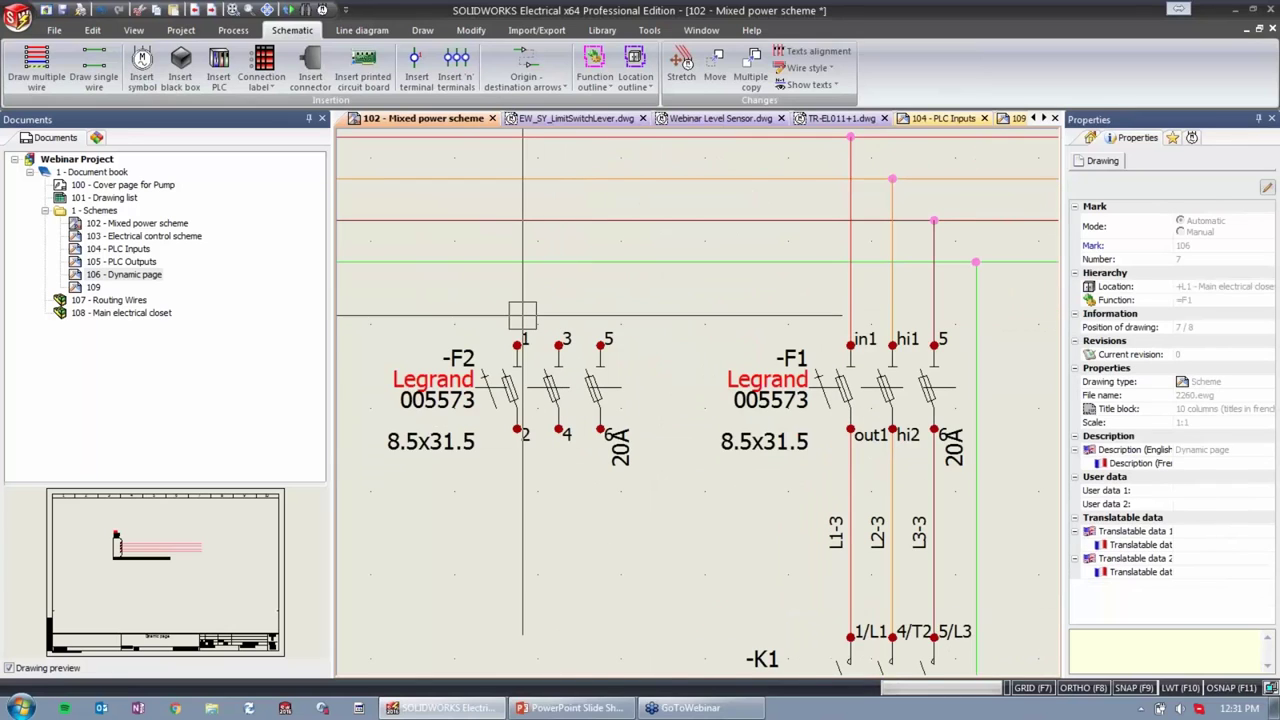
Compare the pasted fuse -F2 with the original, and update its symbol from the library.
scroll(523, 349, up, 1)
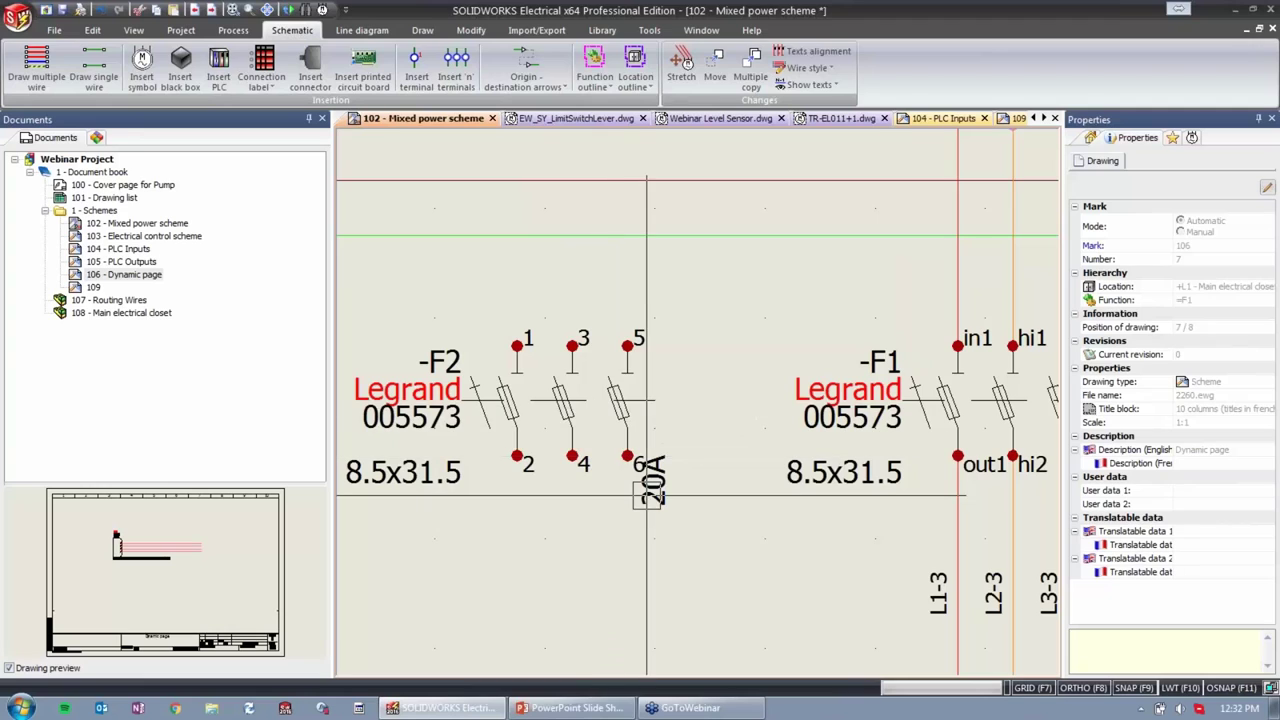
scroll(658, 494, down, 1)
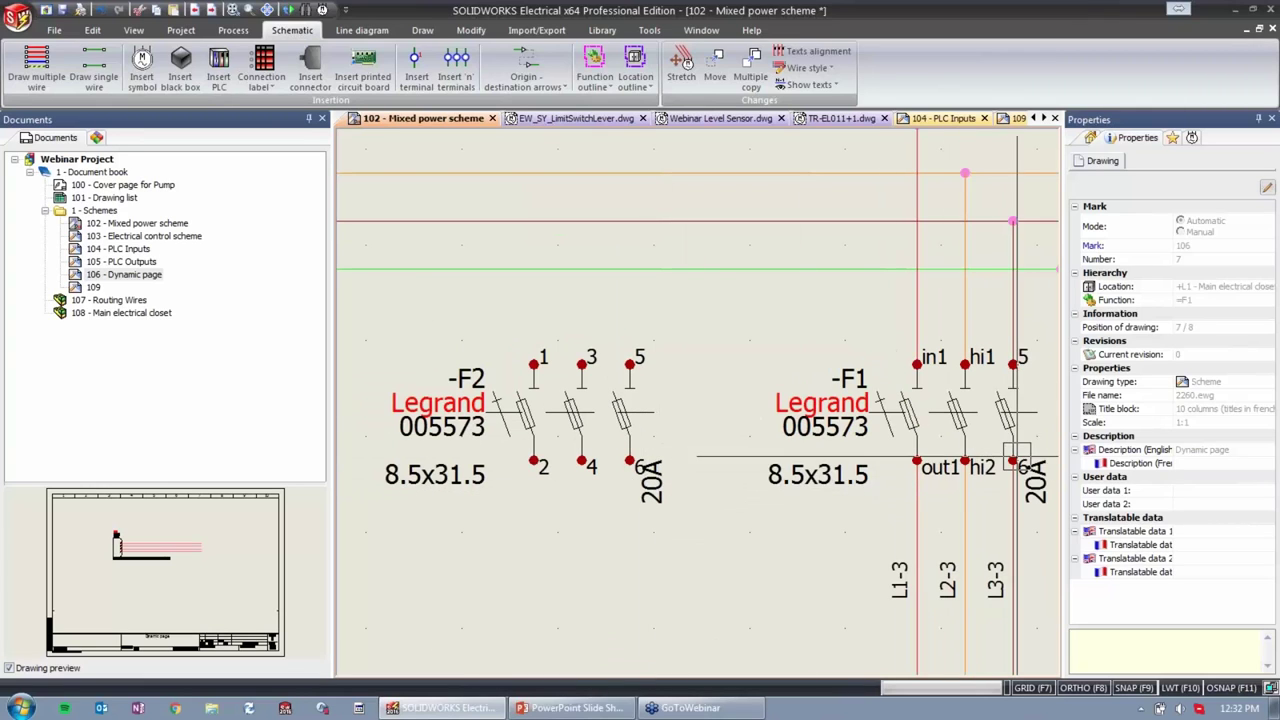
scroll(591, 410, up, 1)
click(566, 428)
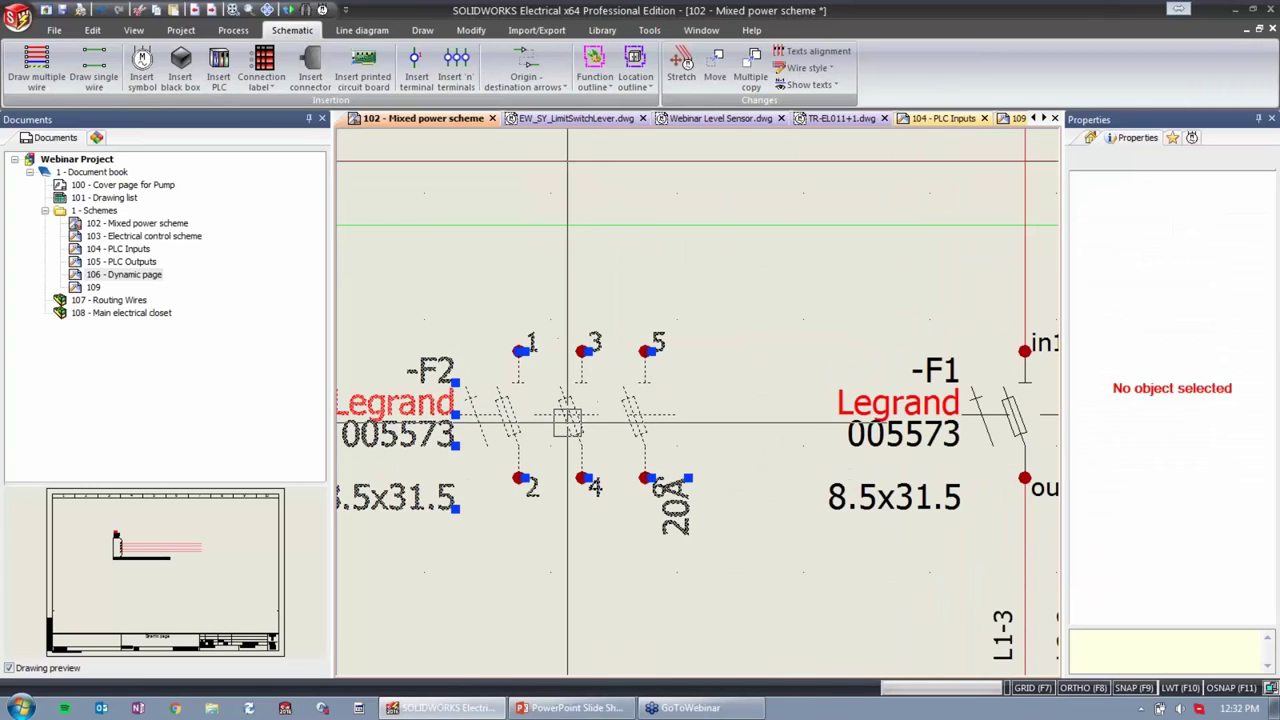
right_click(566, 428)
mouse_move(700, 225)
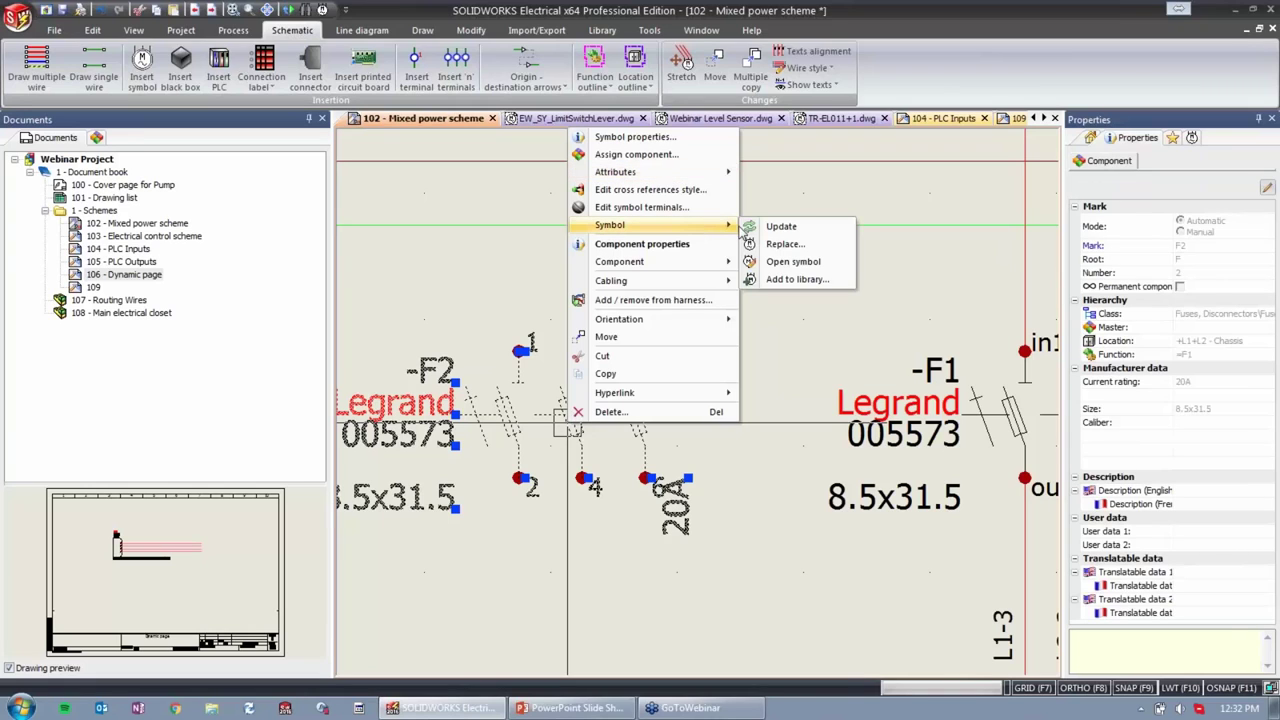
click(772, 225)
click(610, 325)
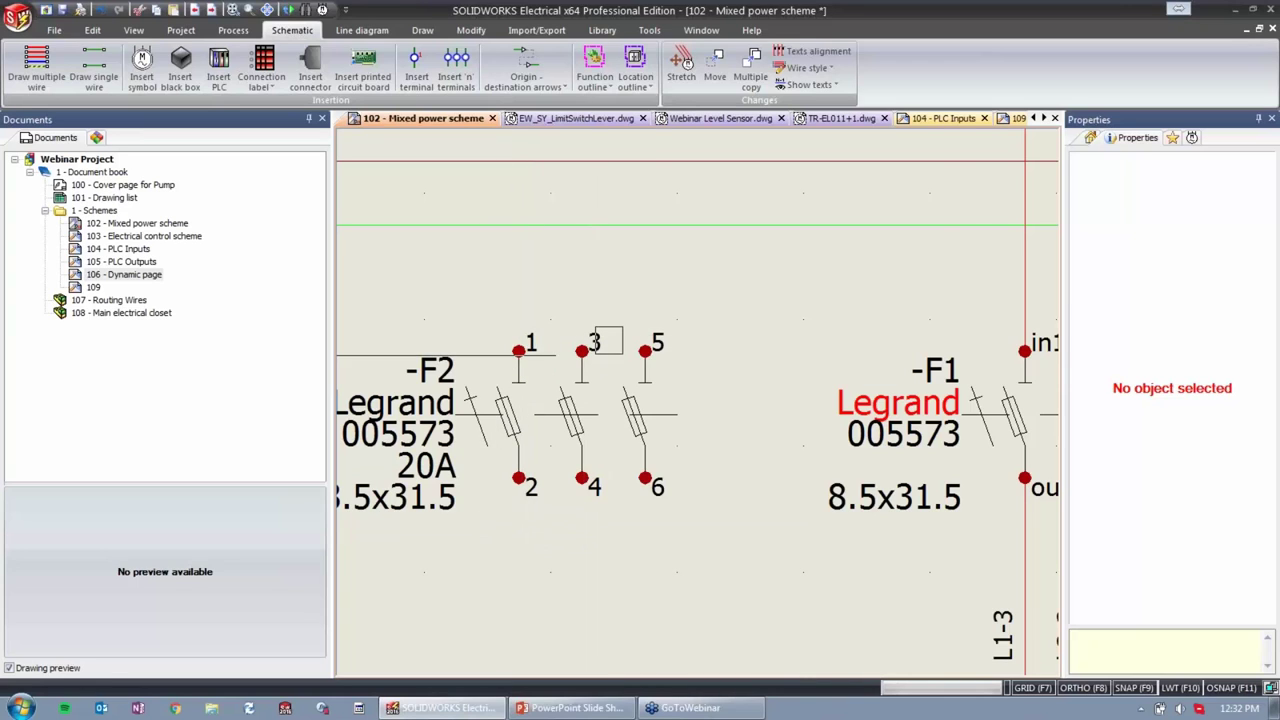
Examine the original fuse -F1's attributes and terminal marks against the updated copy.
middle_drag(777, 494, 441, 484)
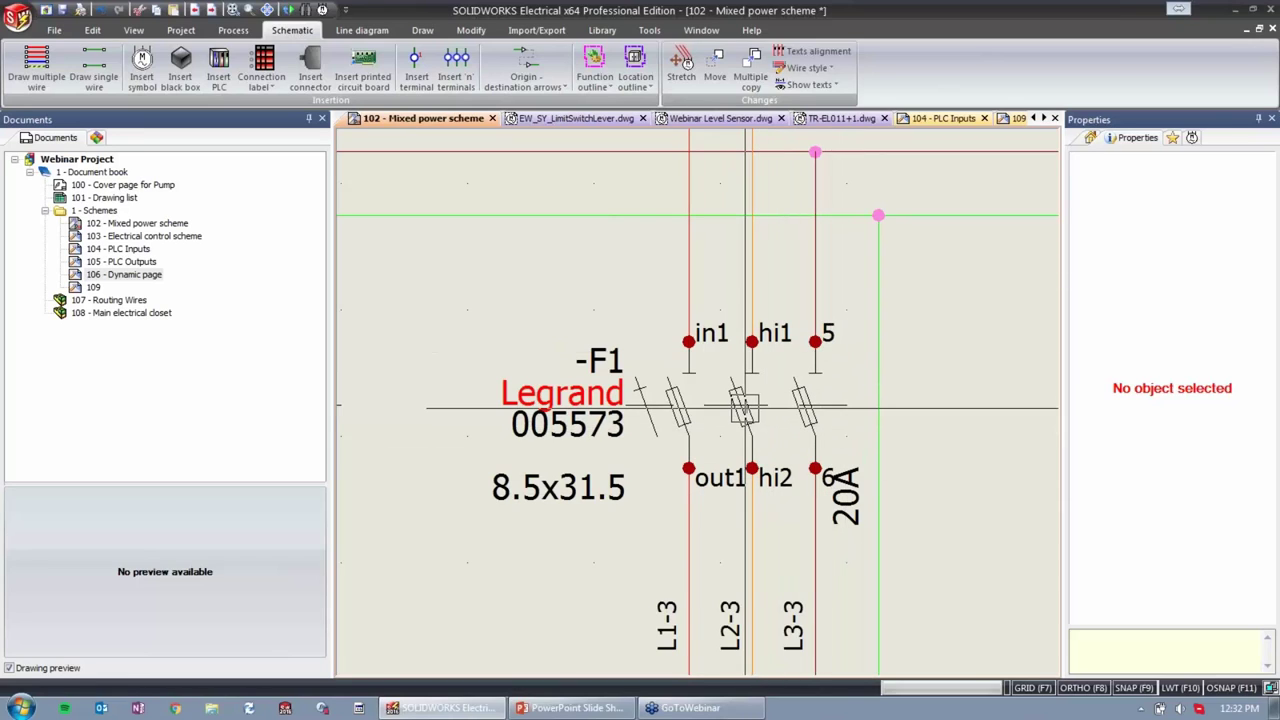
click(743, 407)
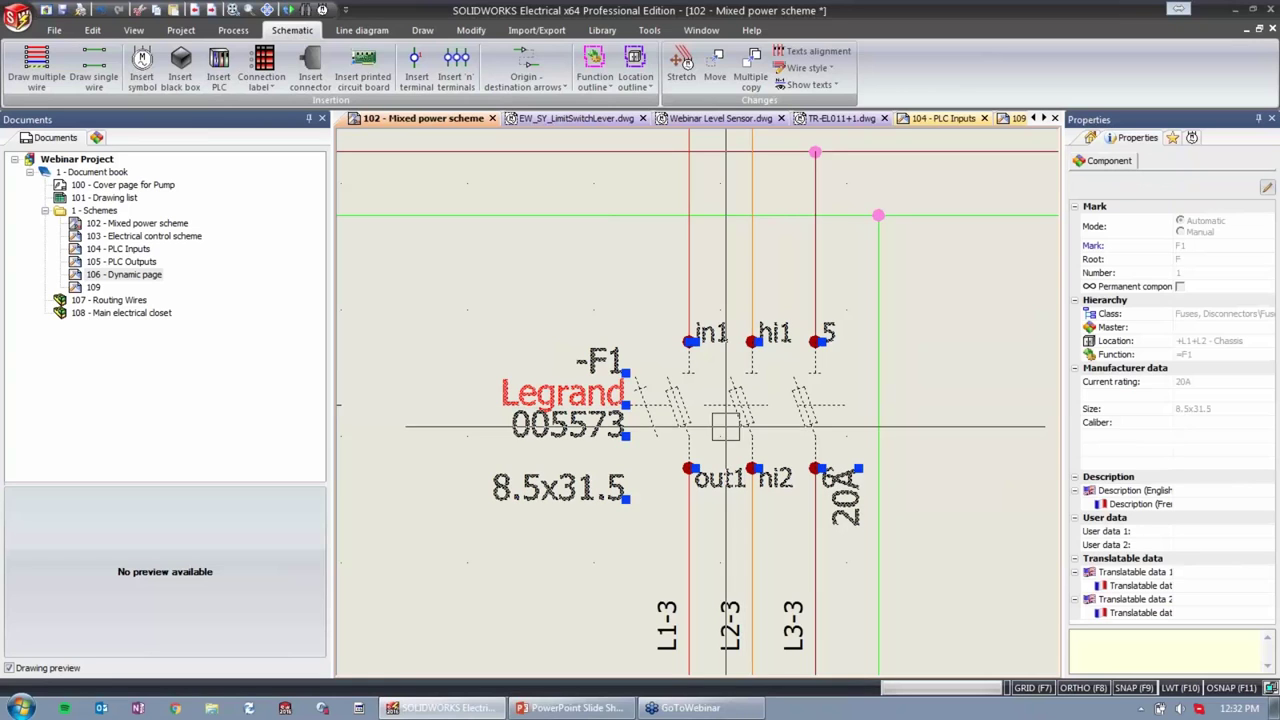
key(Escape)
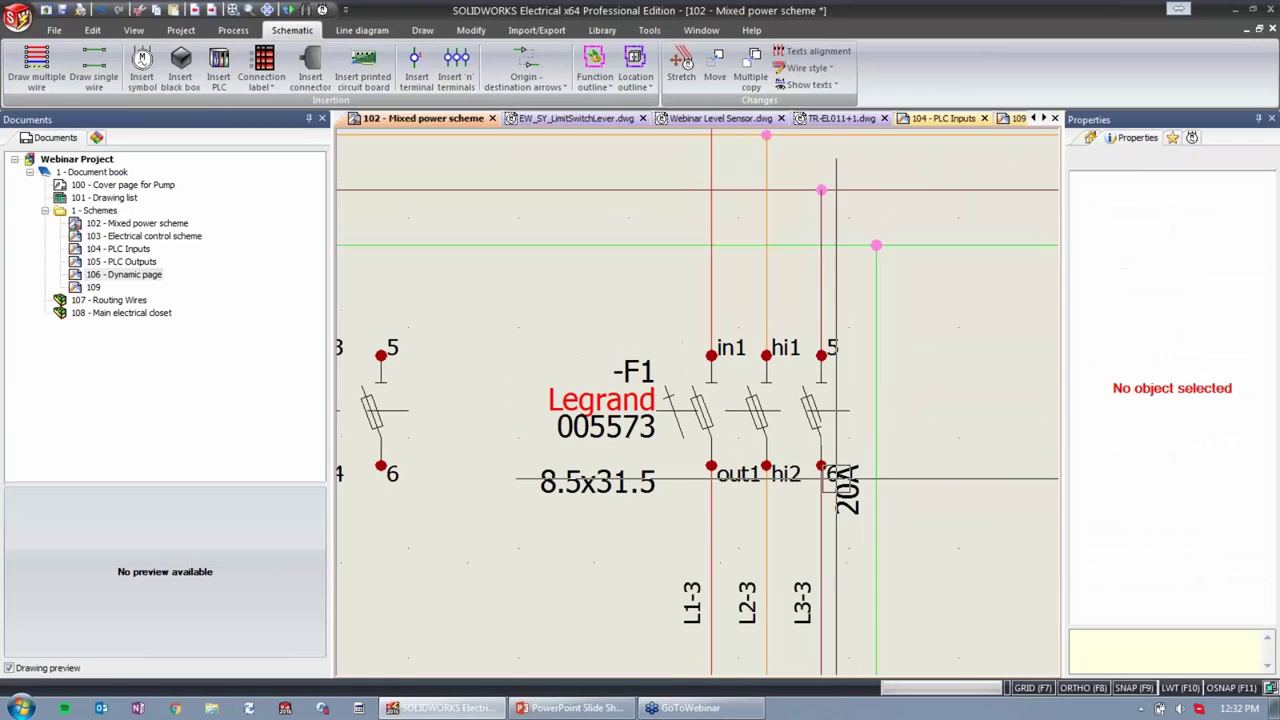
Switch to the PowerPoint slide show and advance to the Creating Symbols slide.
click(570, 708)
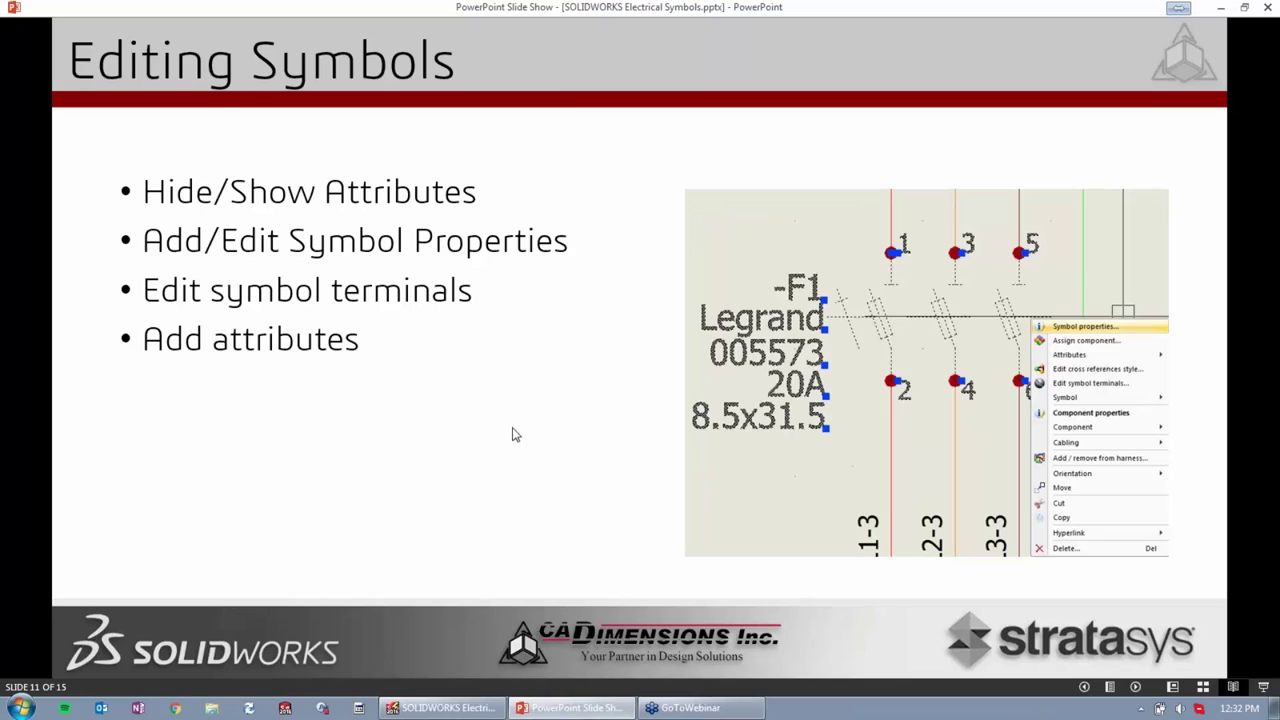
key(Right)
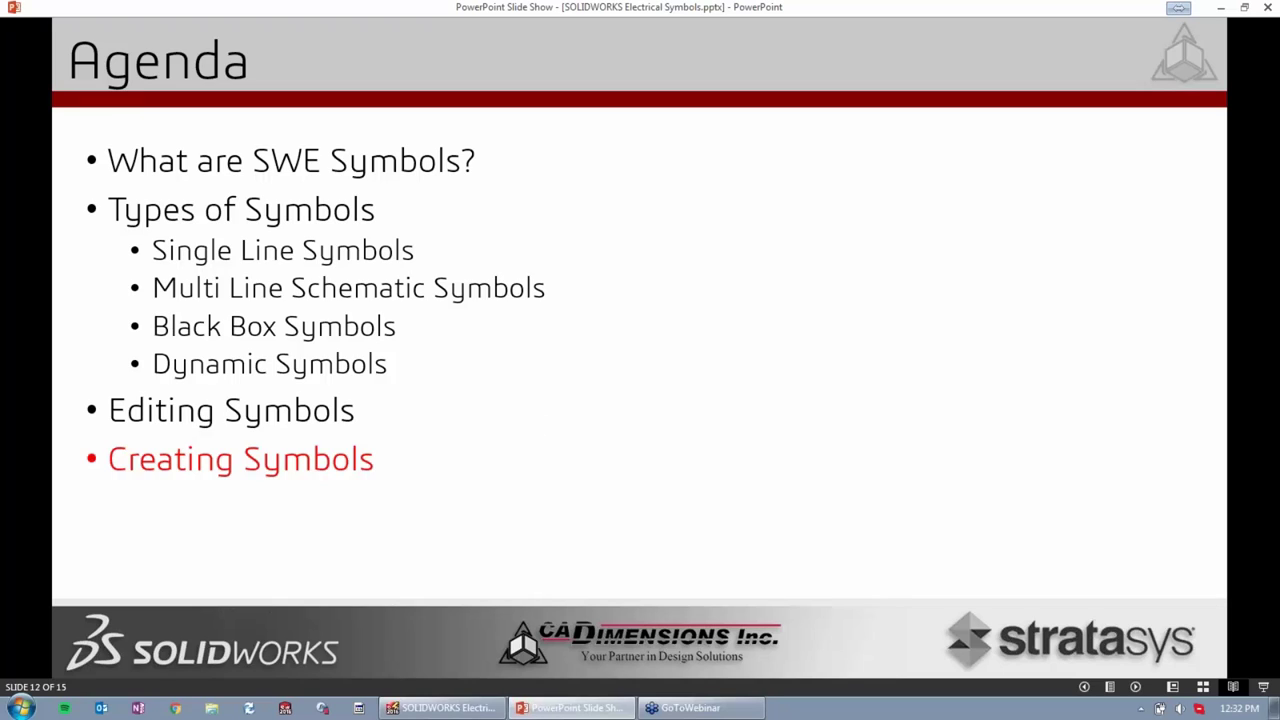
click(413, 446)
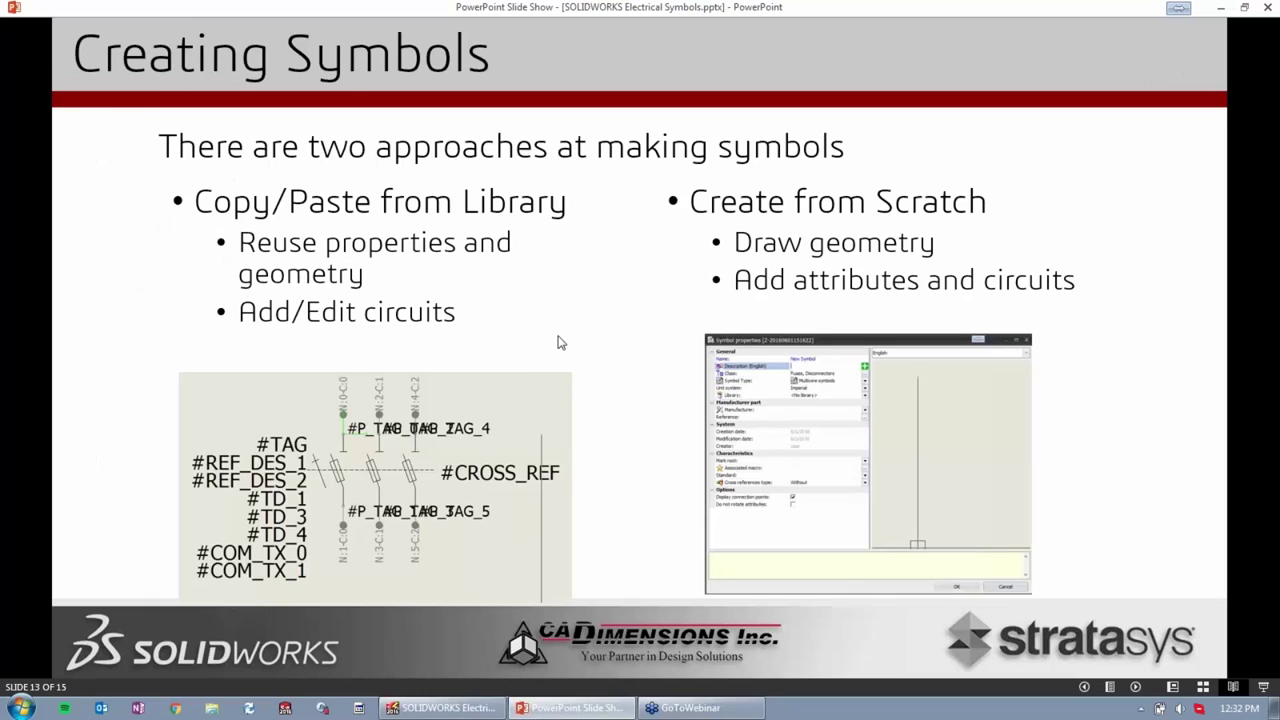
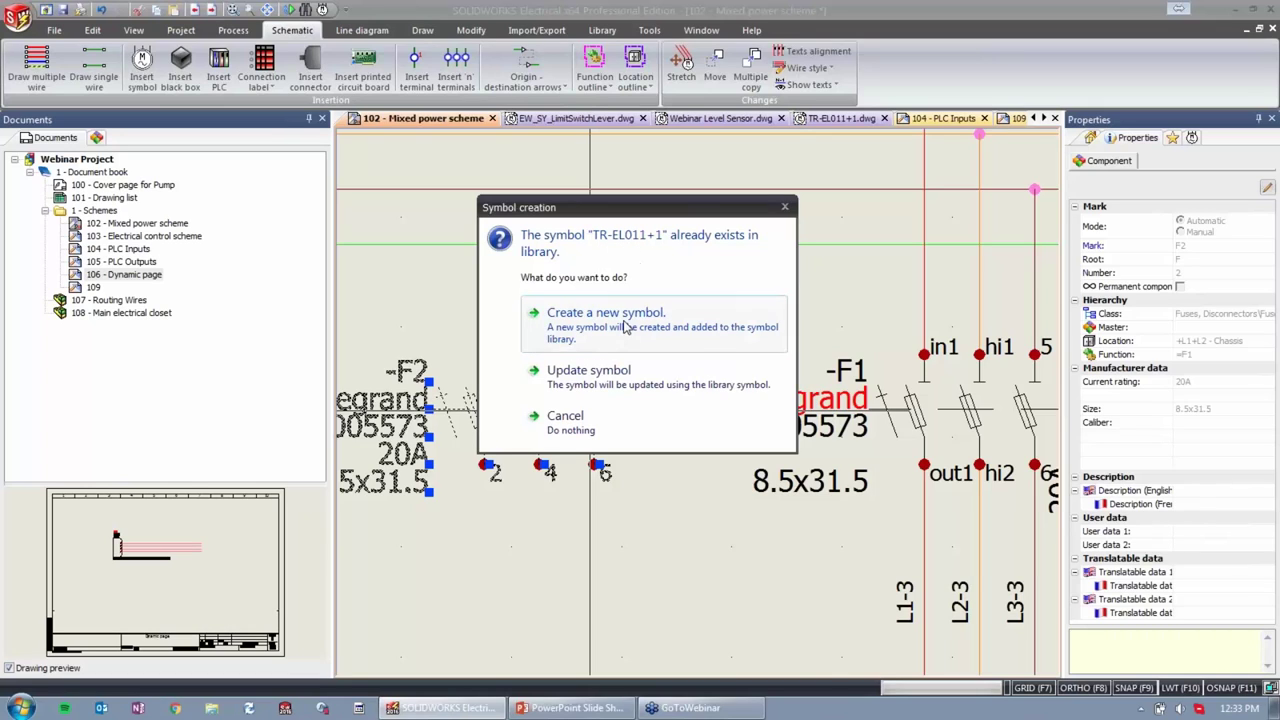
Create a new library symbol from fuse -F2, named Webinar Fuse with the description "4 pole fuse".
click(624, 327)
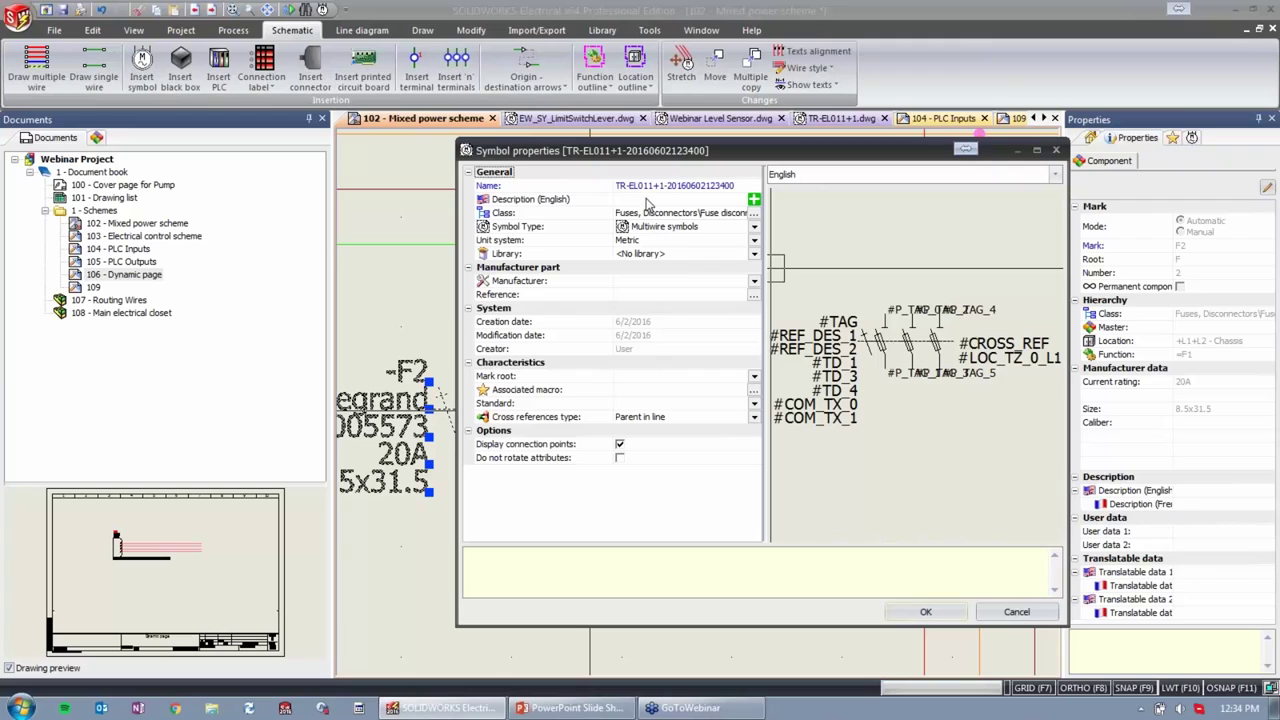
click(725, 186)
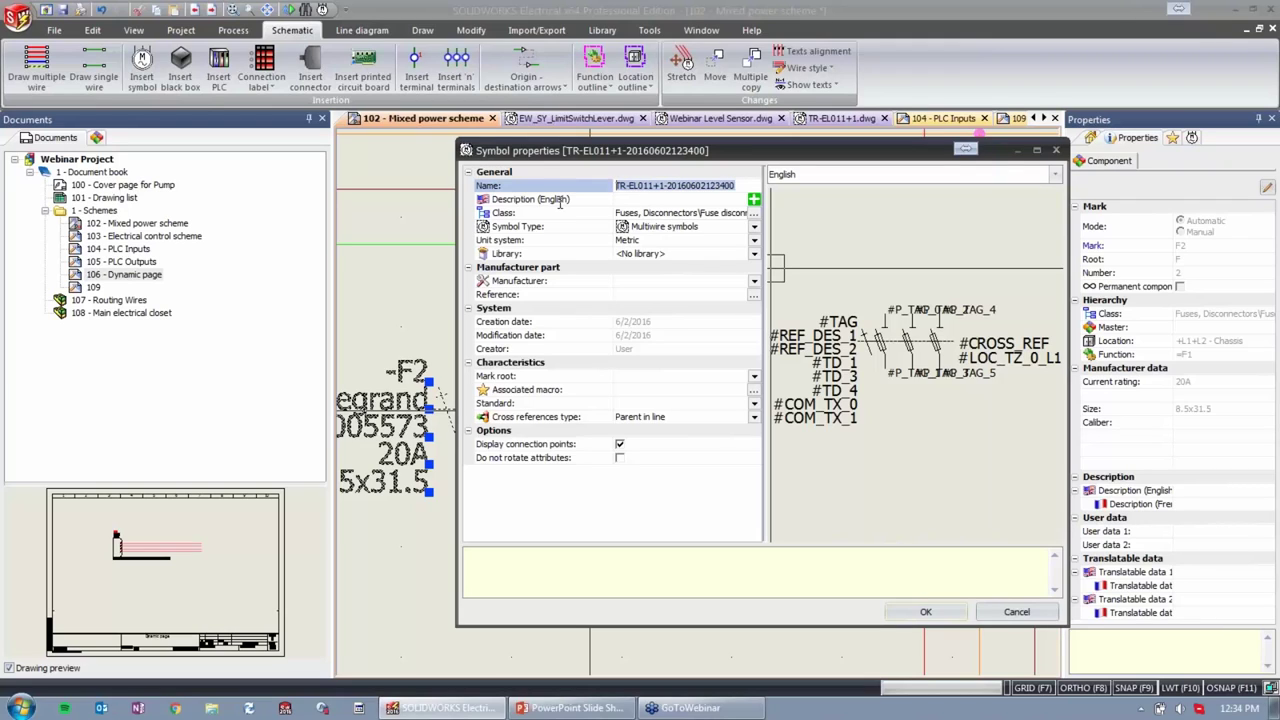
text(Webinar Fuse)
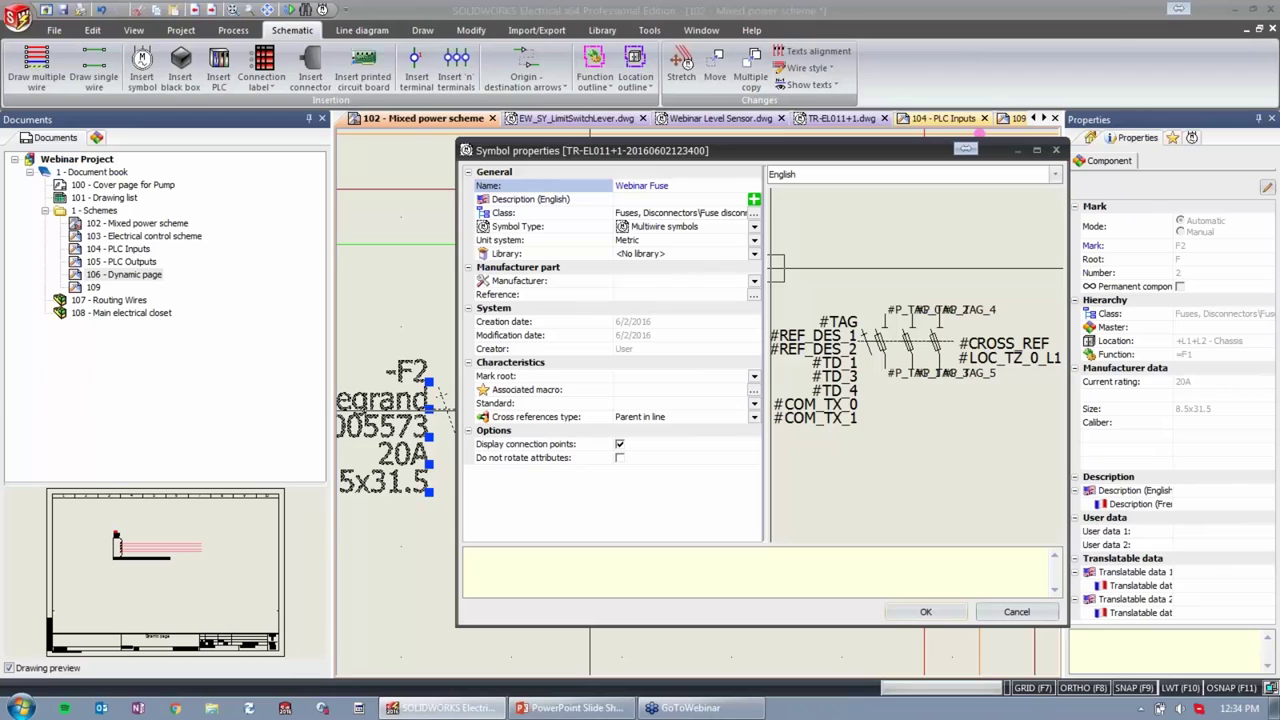
click(616, 199)
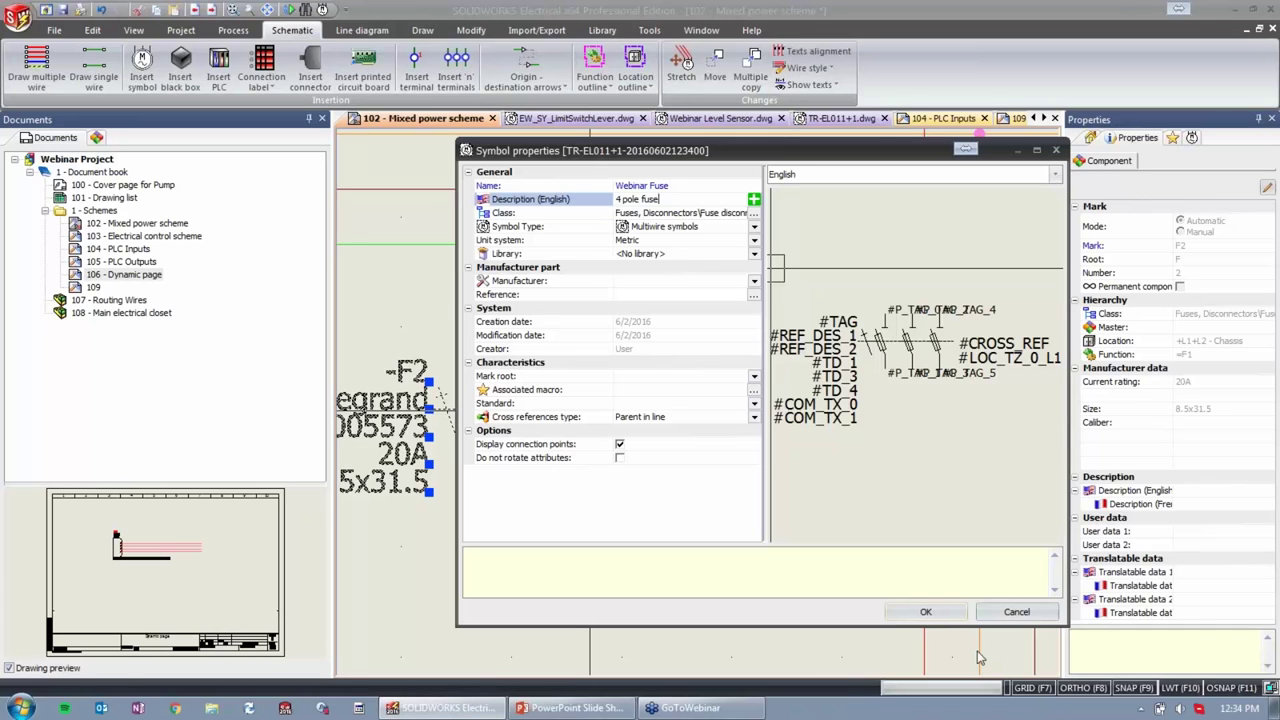
click(936, 614)
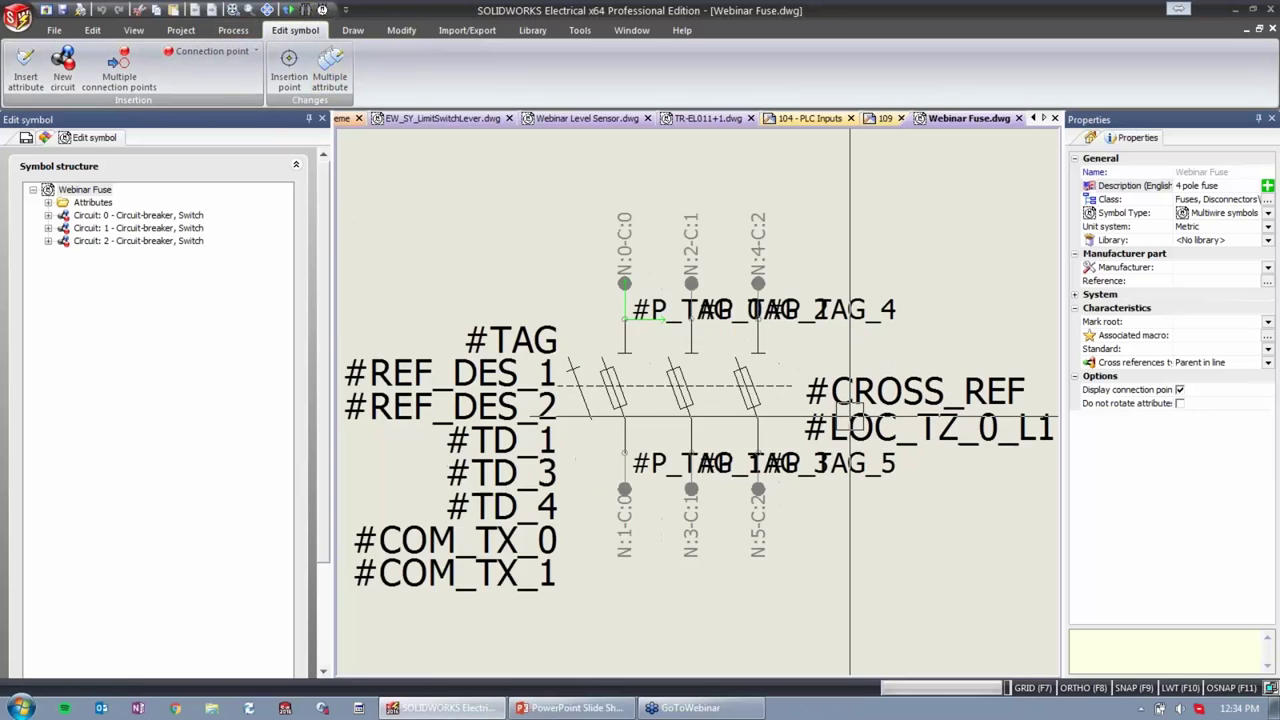
Move the #CROSS_REF and #LOC_TZ_0_L1 attributes horizontally away from the fuse poles to make room.
scroll(850, 420, up, 1)
scroll(871, 454, down, 2)
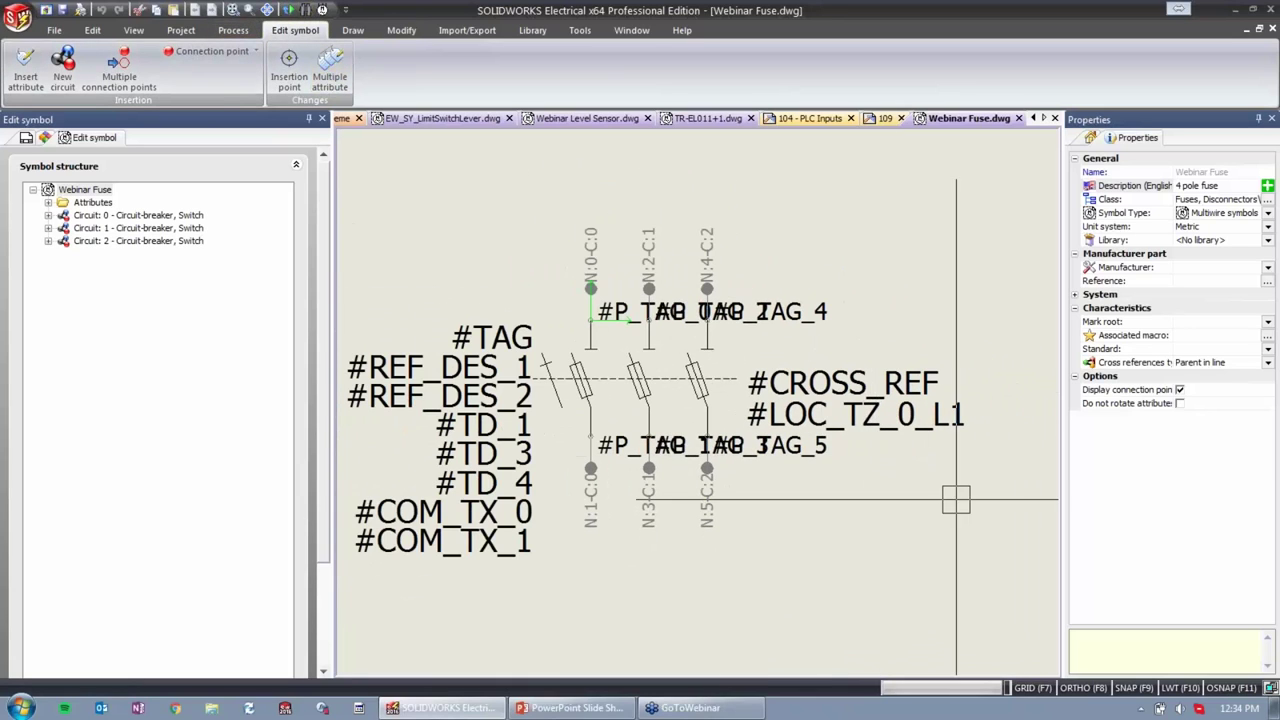
click(894, 380)
click(860, 420)
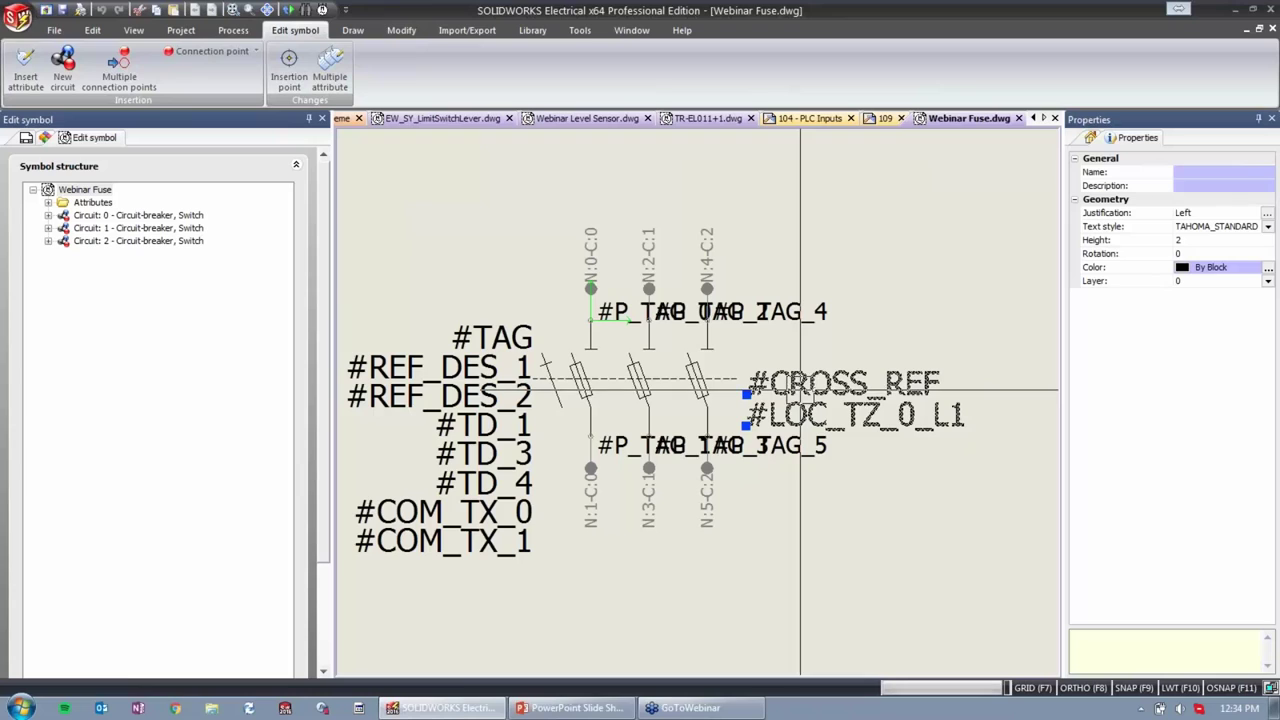
drag(800, 390, 940, 390)
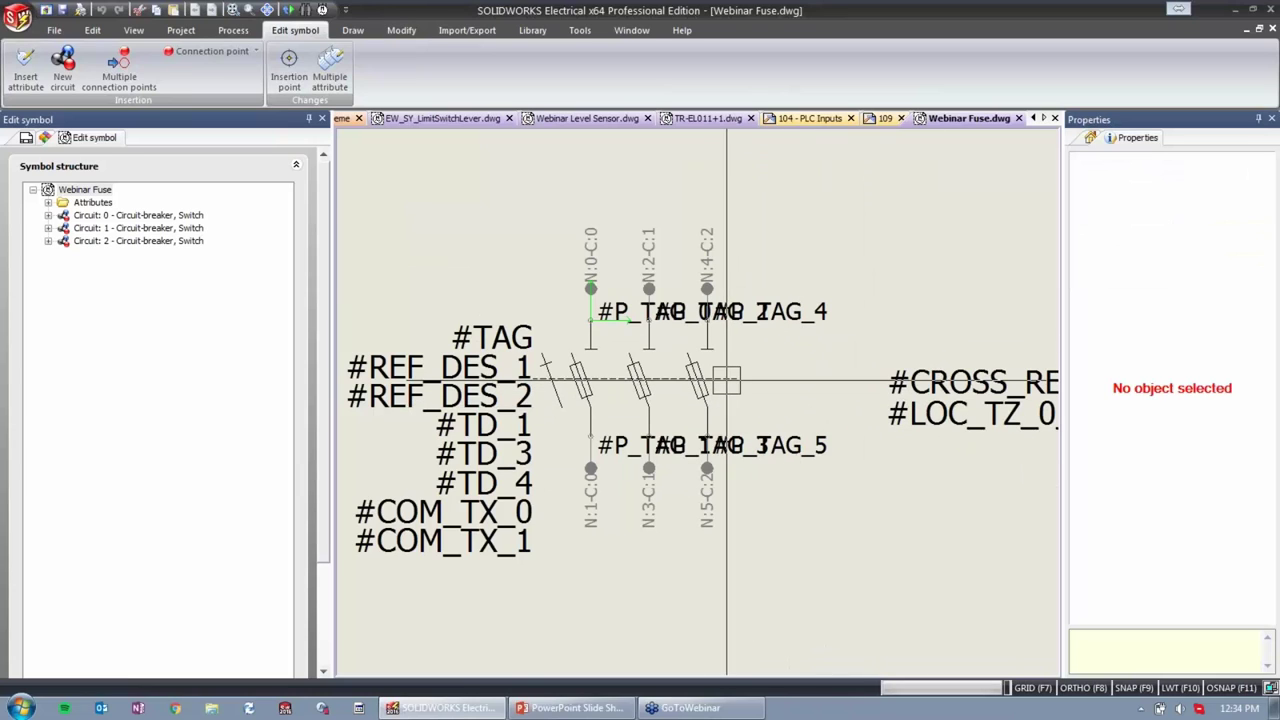
Extend the dashed linkage line horizontally past the third pole toward the moved attributes.
click(727, 379)
click(737, 378)
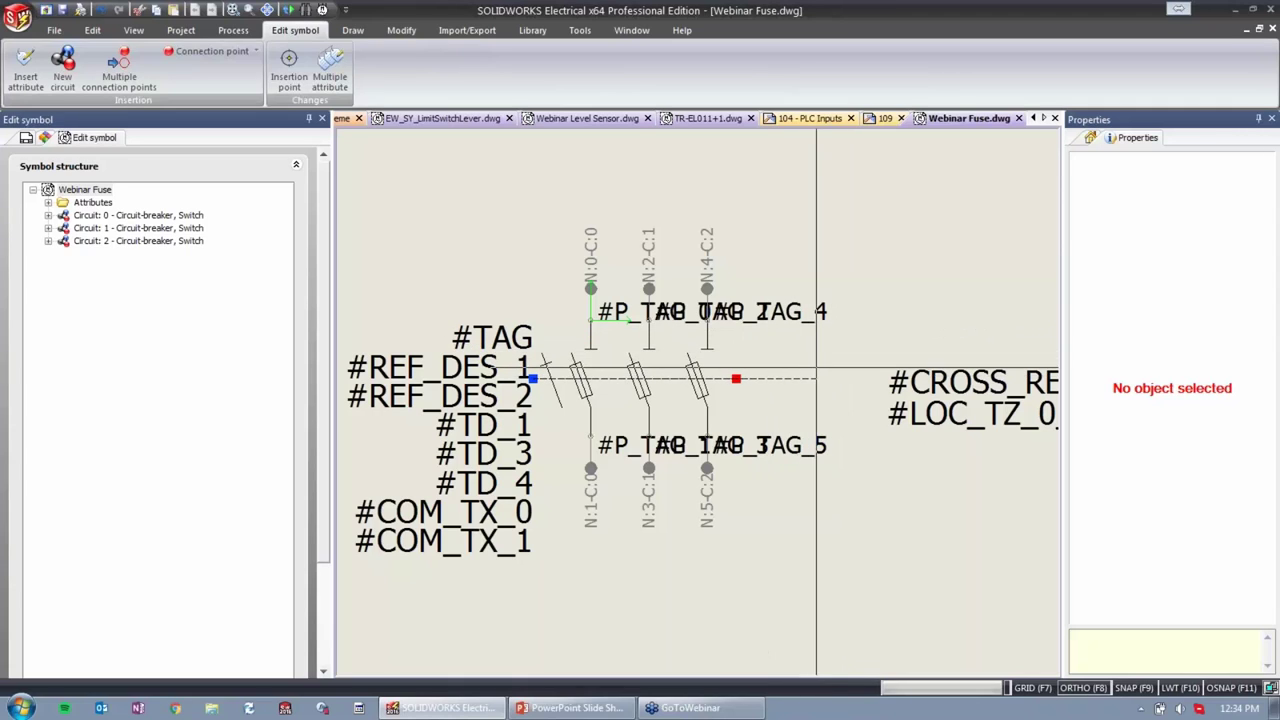
click(820, 378)
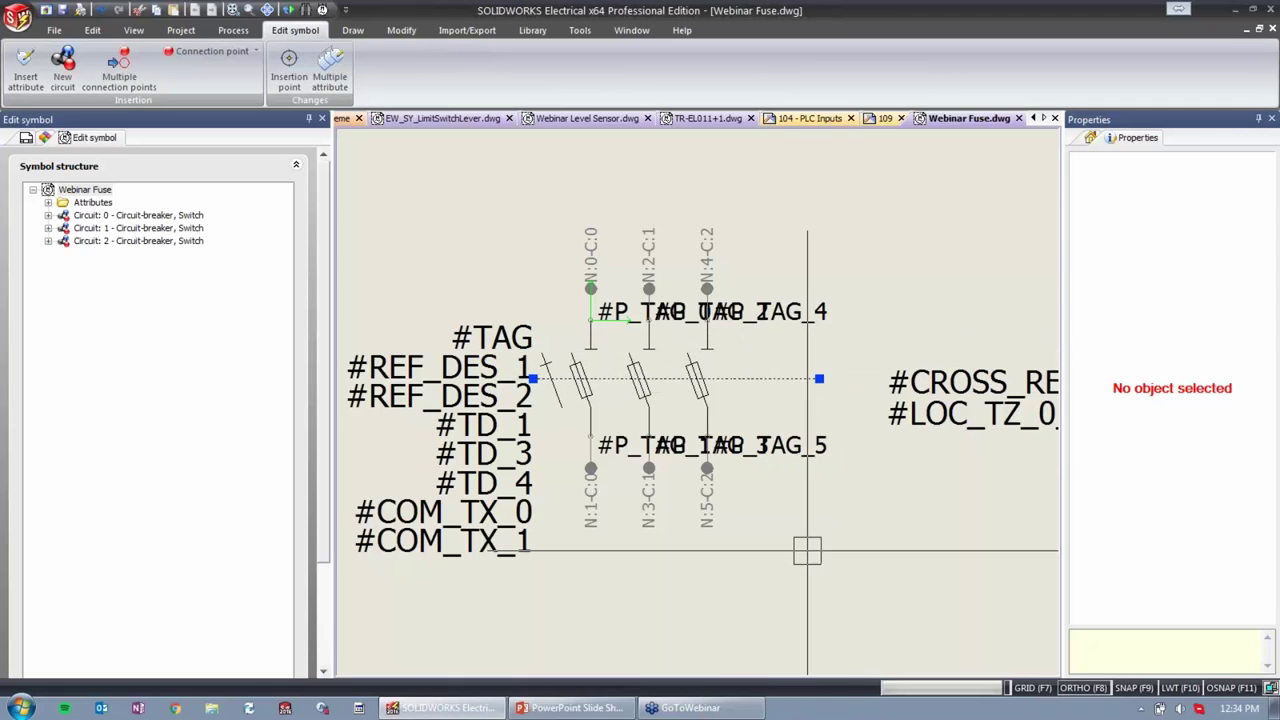
Copy the third pole's fuse geometry and paste it as a fourth pole on the extended dashed line.
scroll(737, 498, up, 2)
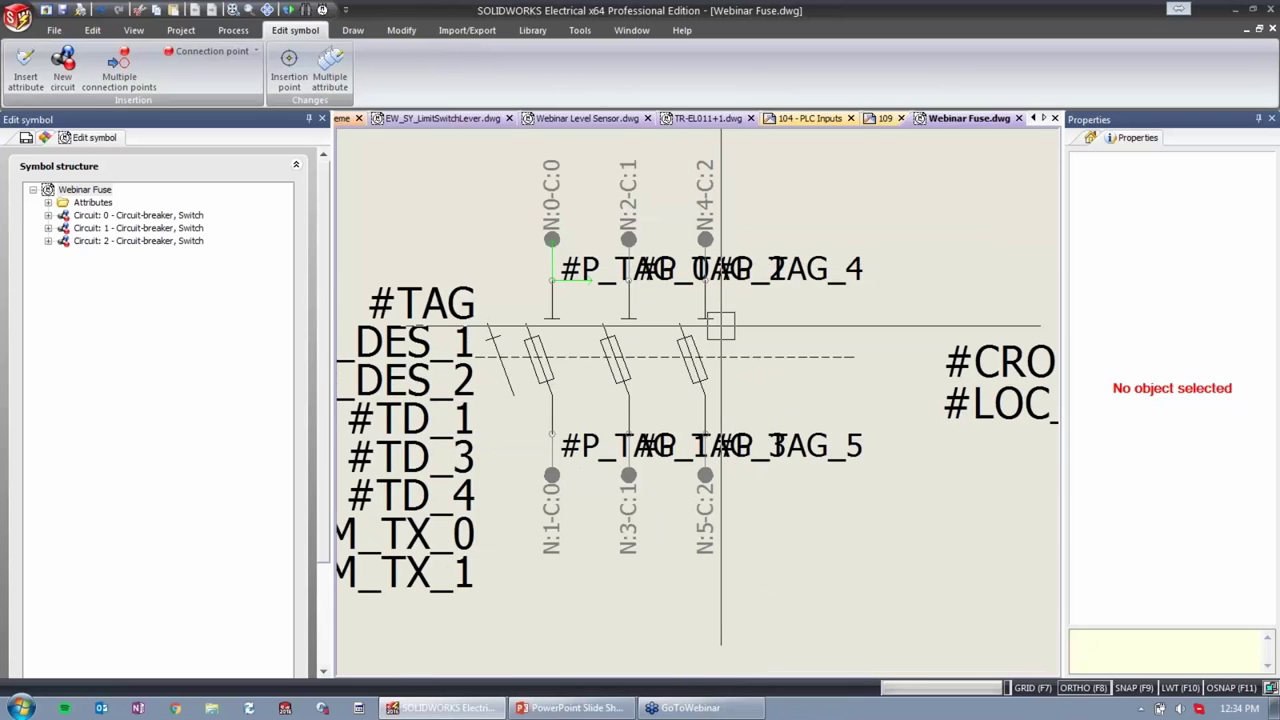
scroll(723, 240, up, 1)
scroll(716, 428, up, 1)
scroll(712, 440, up, 1)
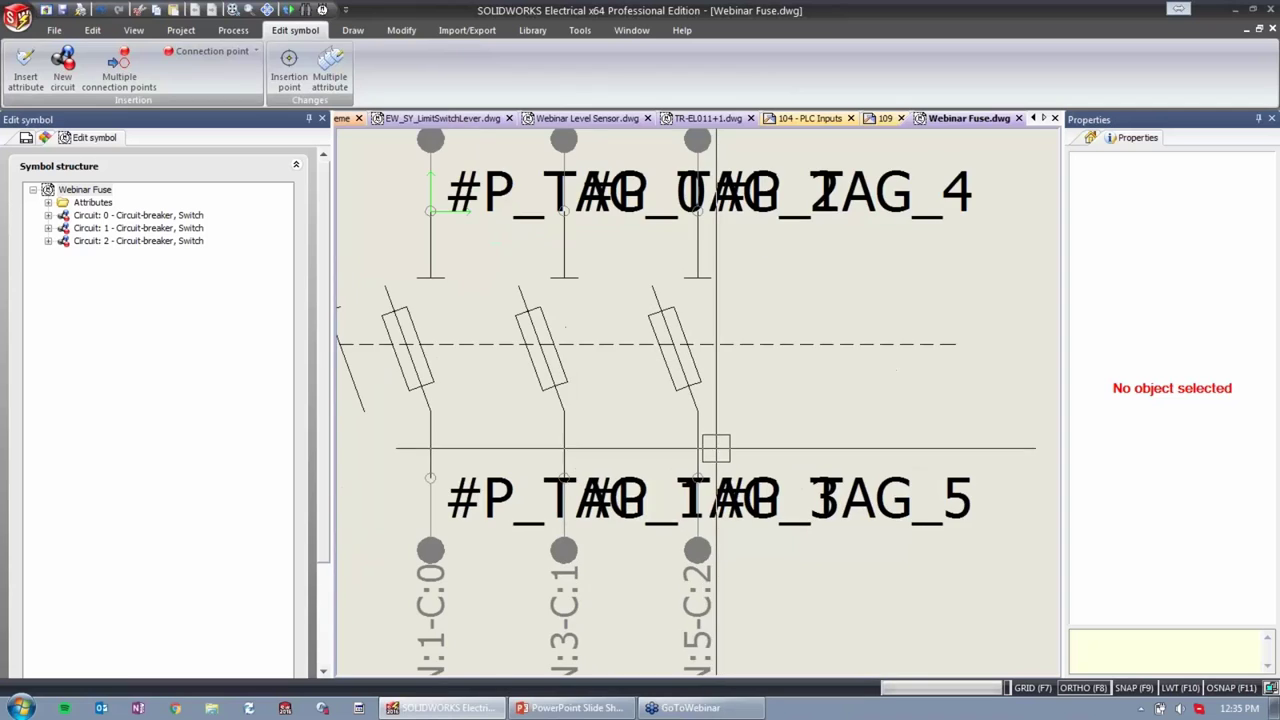
scroll(665, 208, down, 2)
scroll(665, 208, down, 1)
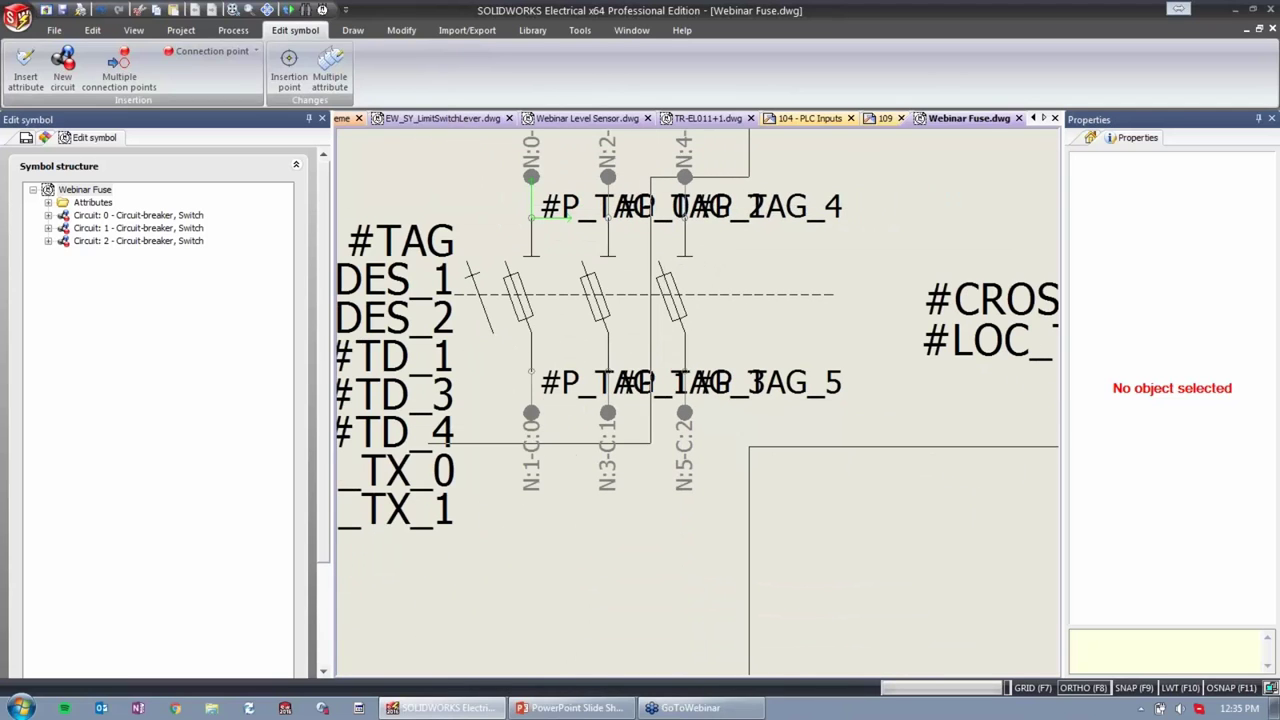
click(671, 296)
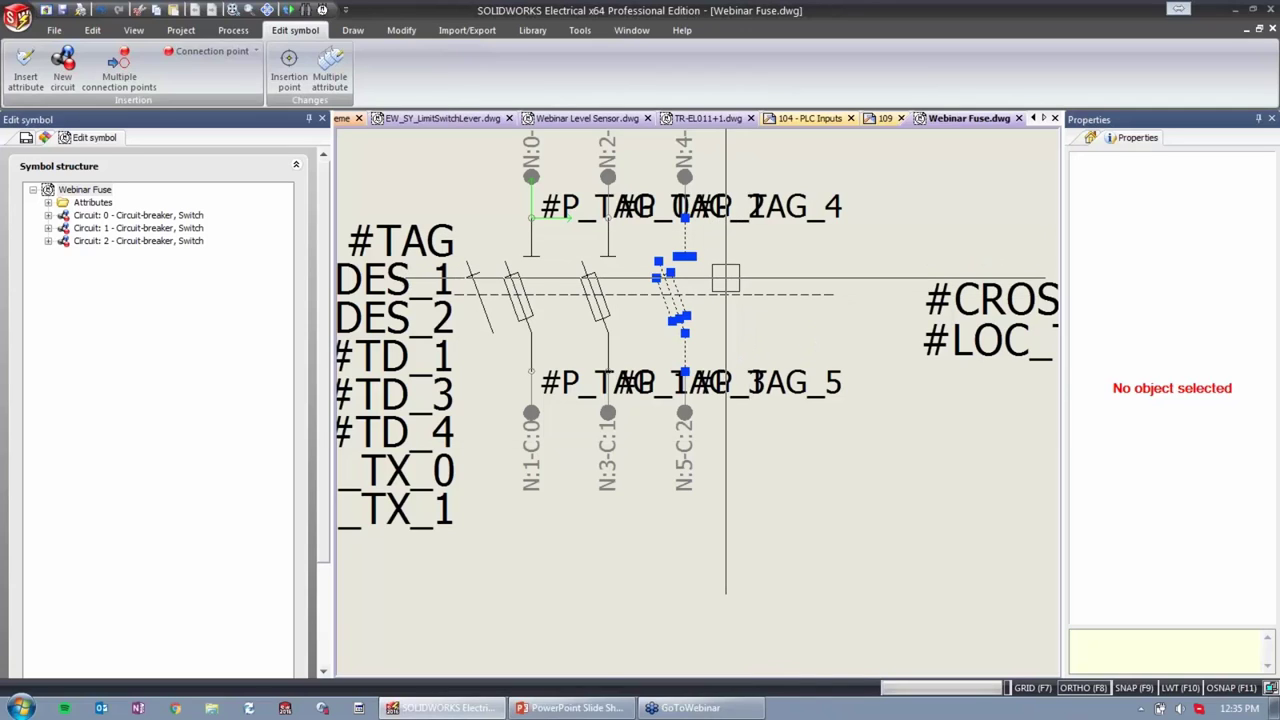
key(ctrl+c)
key(ctrl+v)
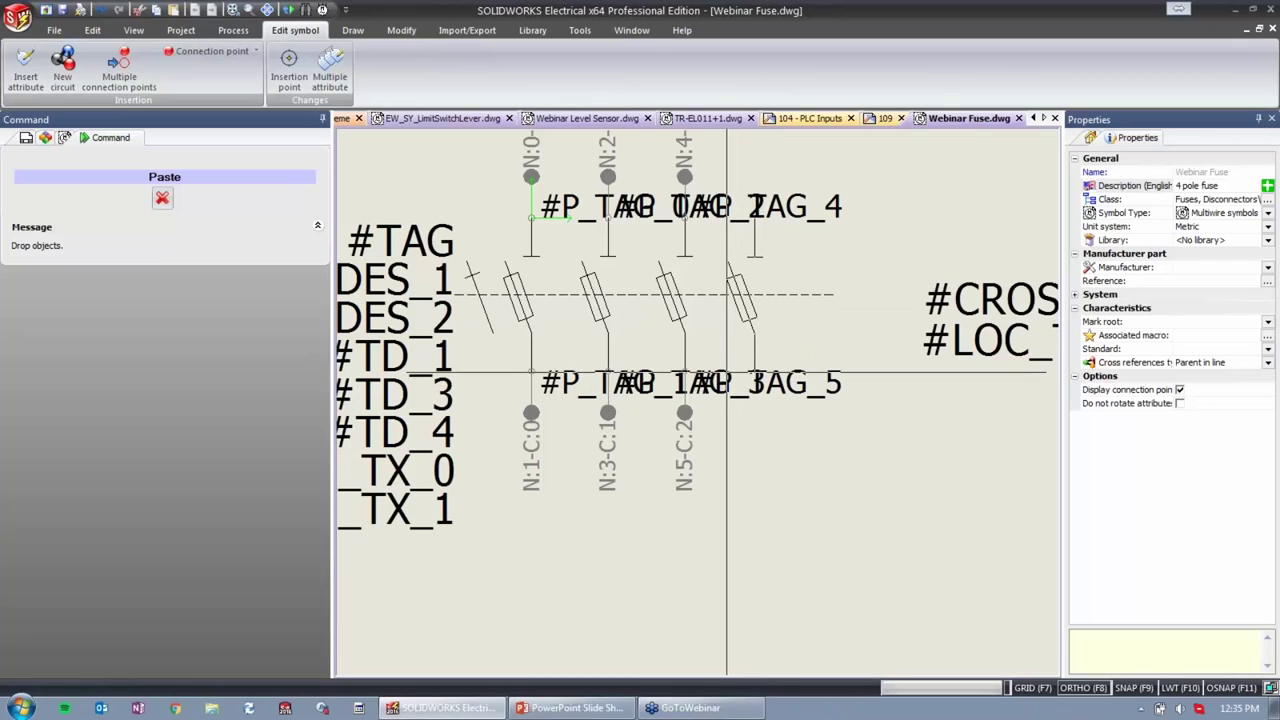
click(727, 372)
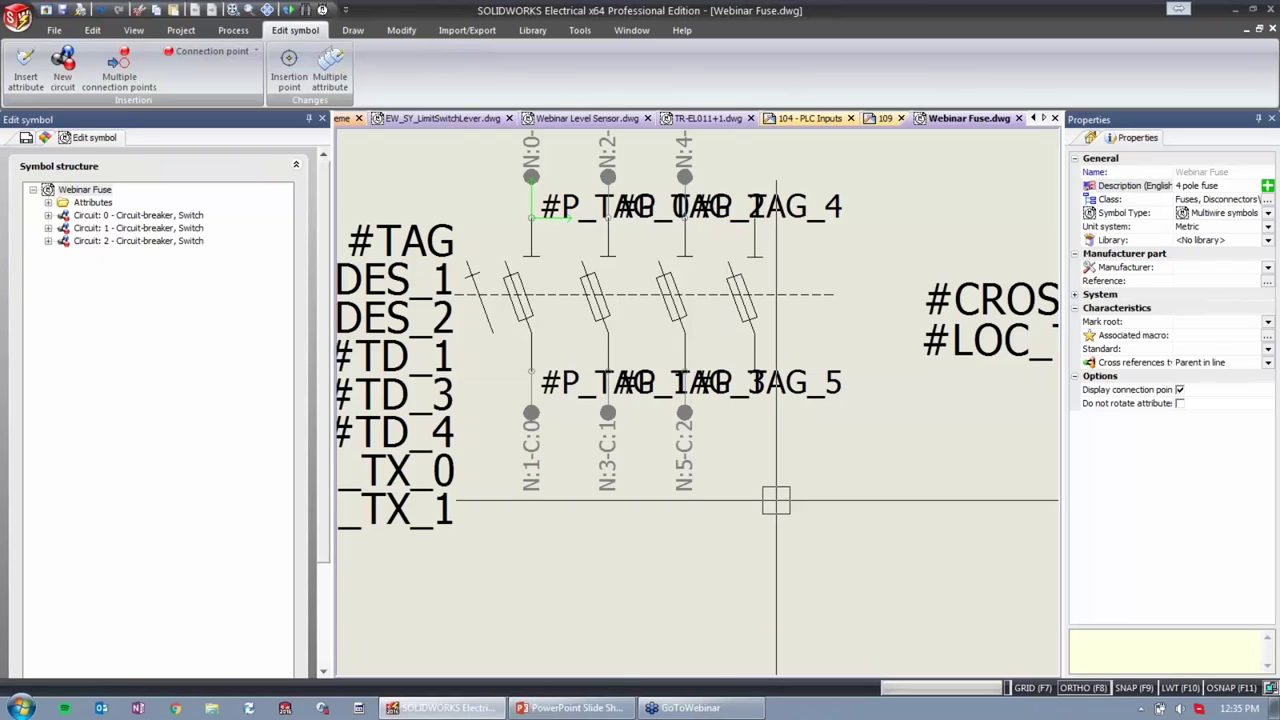
Check the snap and grid settings in the symbol's drawing parameters, and close them.
scroll(741, 298, up, 2)
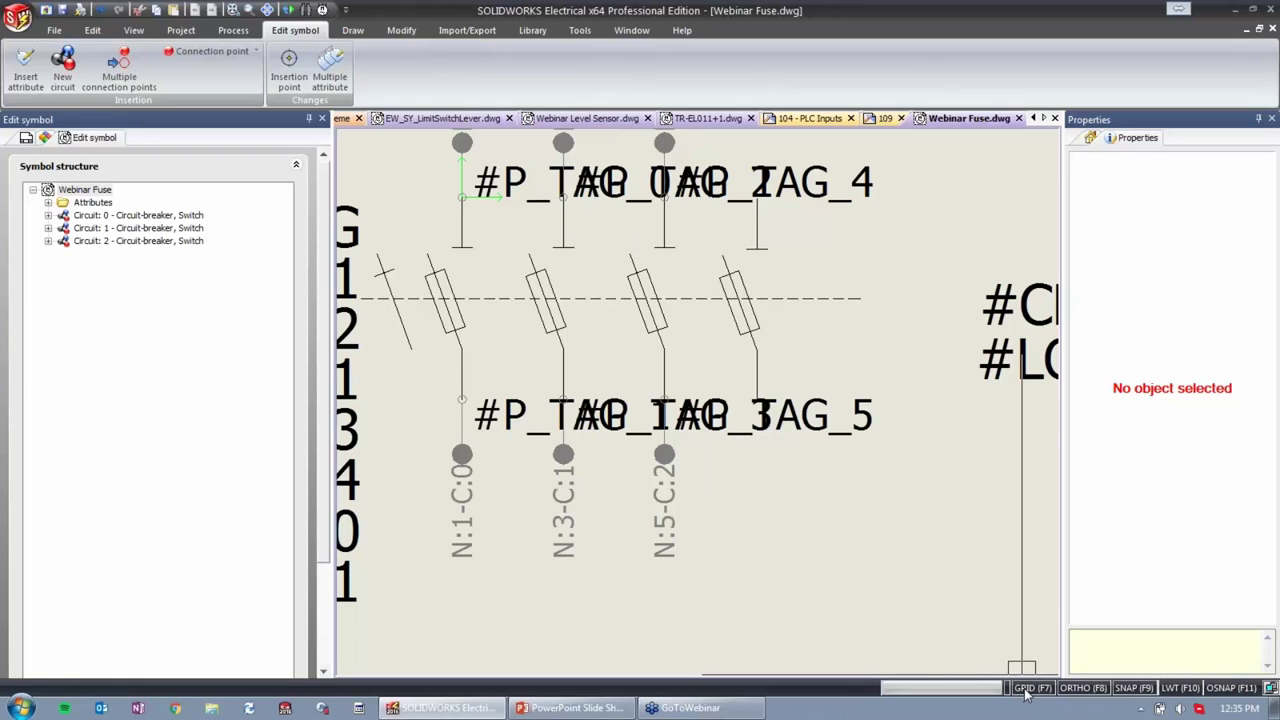
right_click(1193, 690)
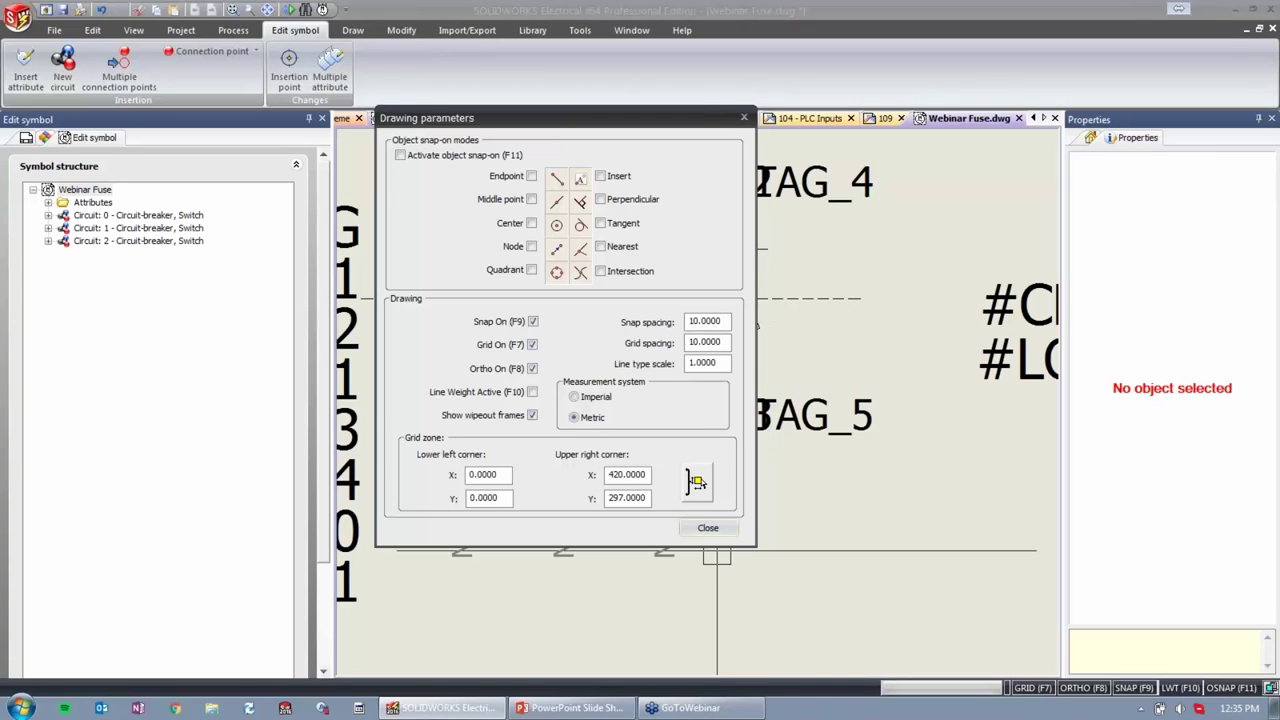
click(708, 528)
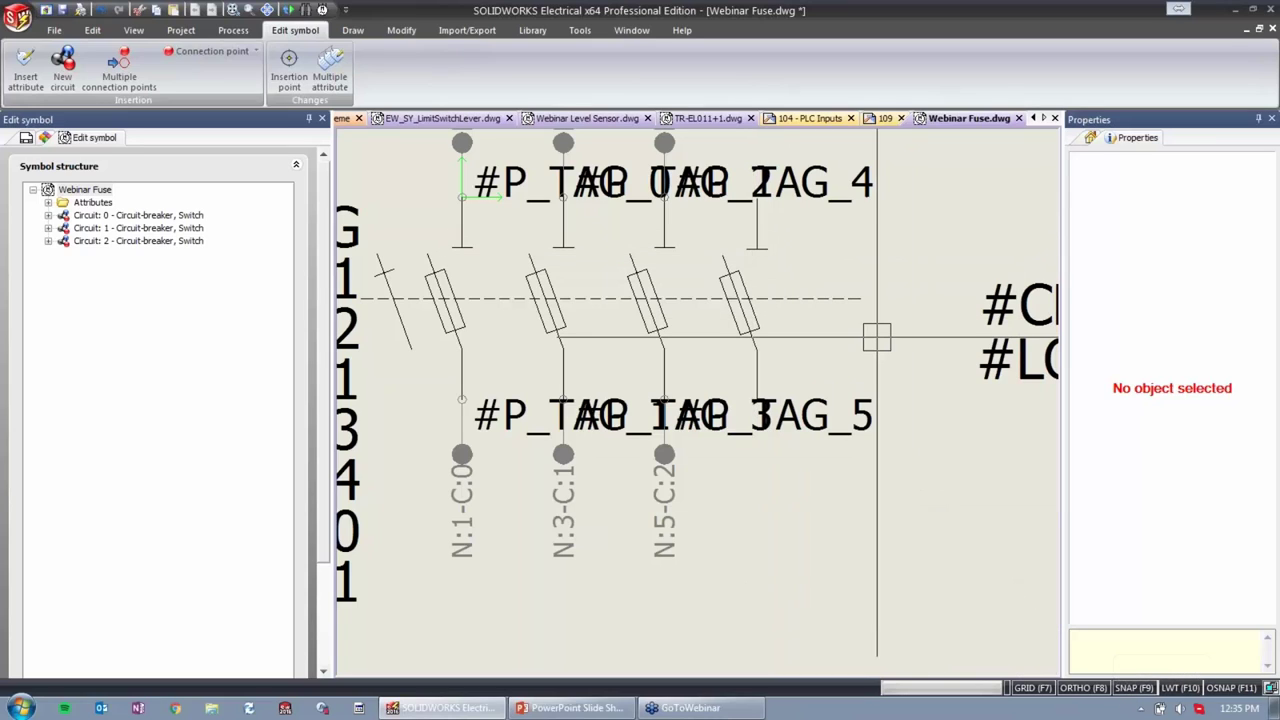
Turn on the Endpoint object snap mode in the symbol's drawing parameters and close them.
scroll(827, 298, down, 1)
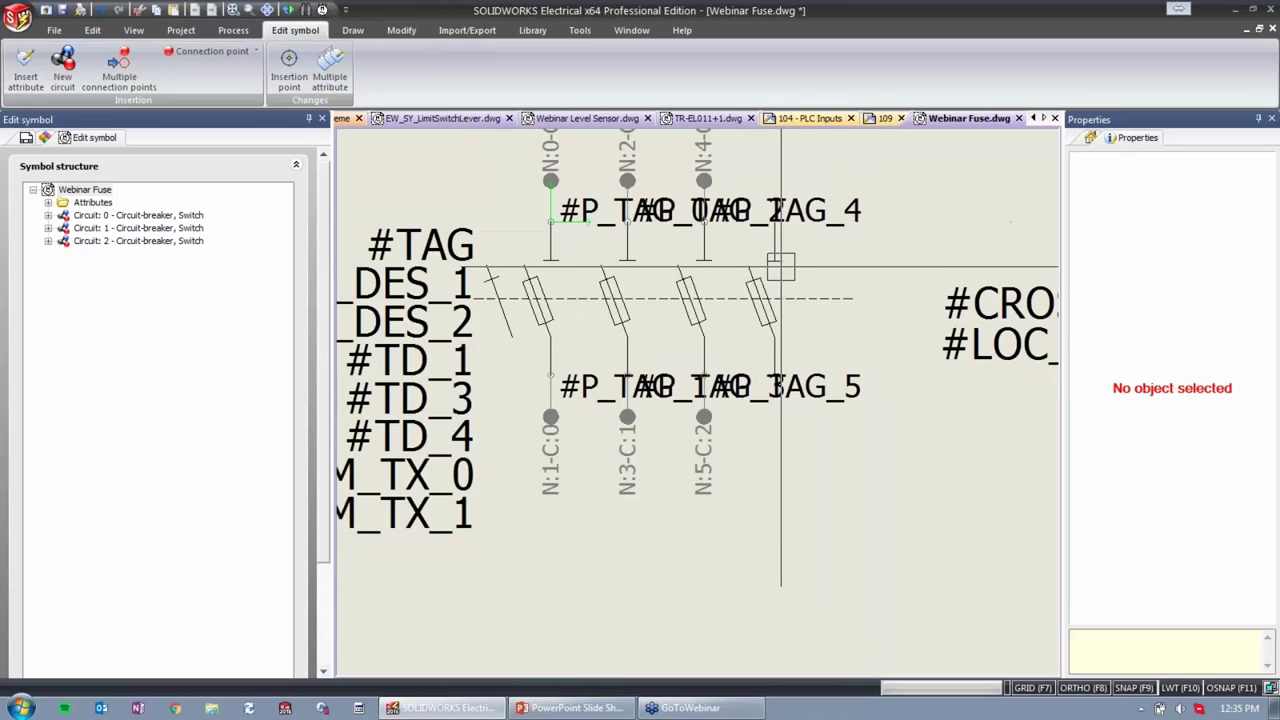
scroll(773, 263, up, 1)
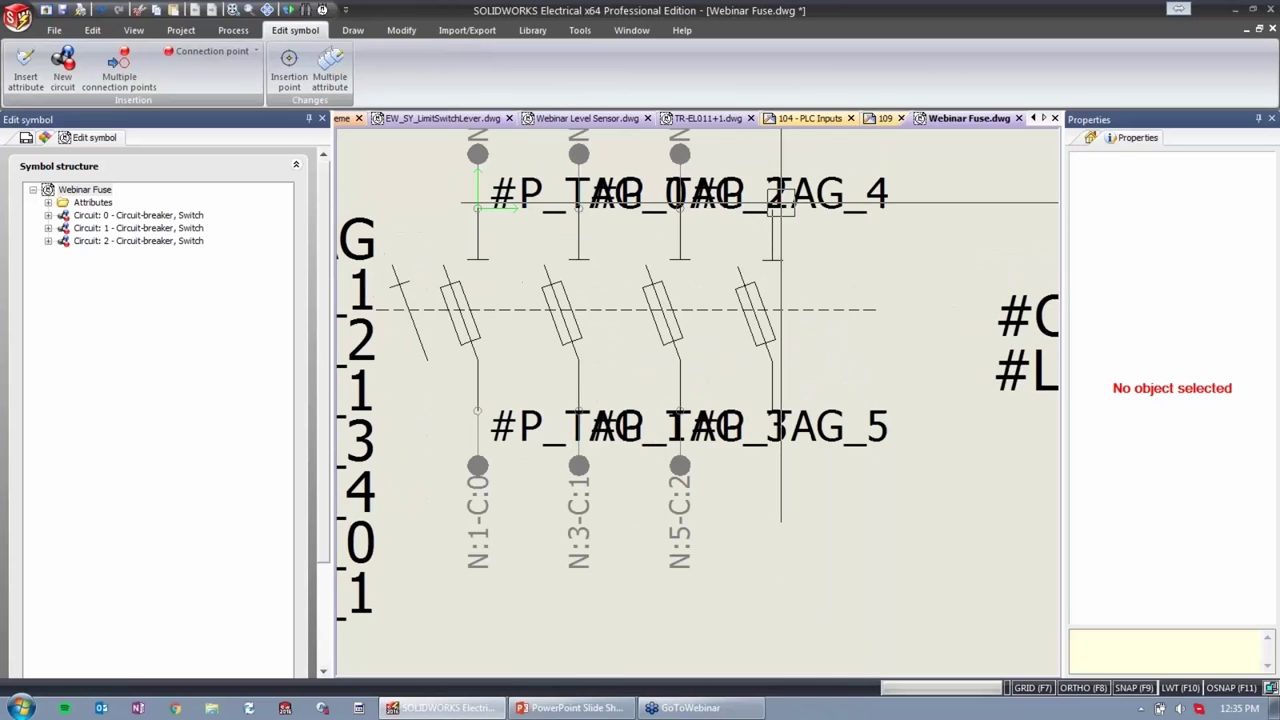
right_click(1101, 688)
click(531, 176)
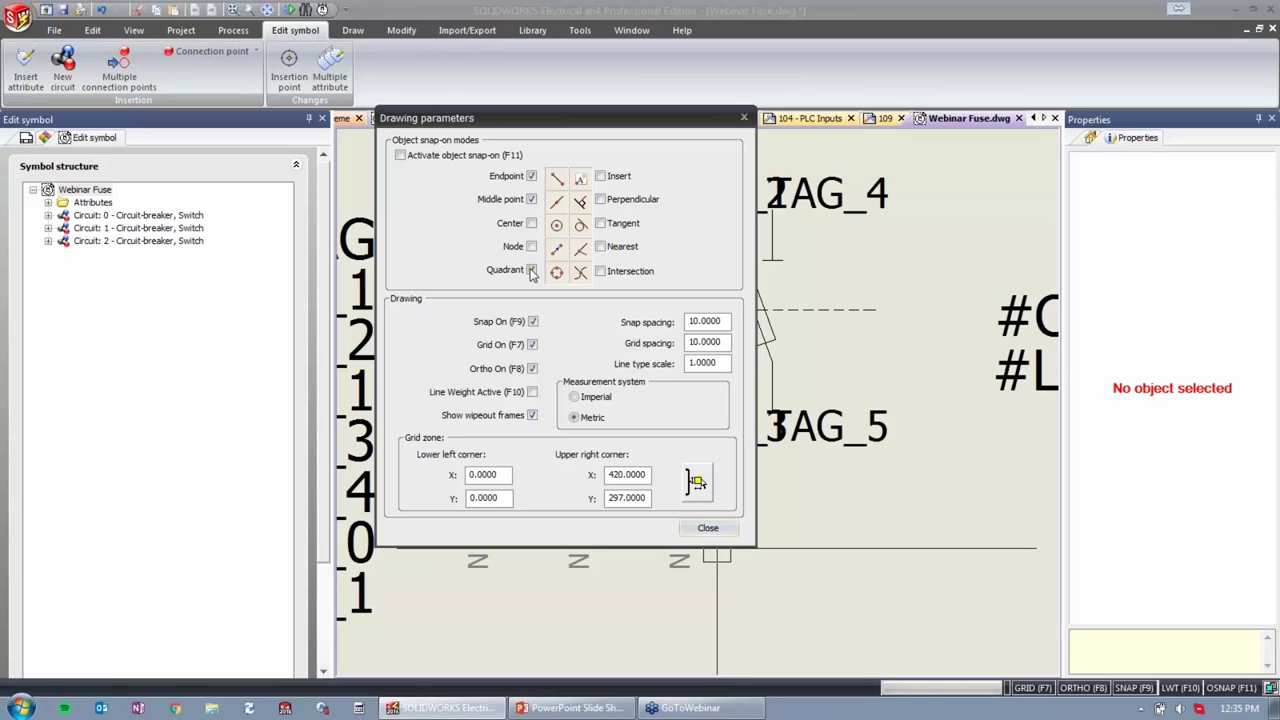
click(707, 527)
scroll(813, 237, up, 2)
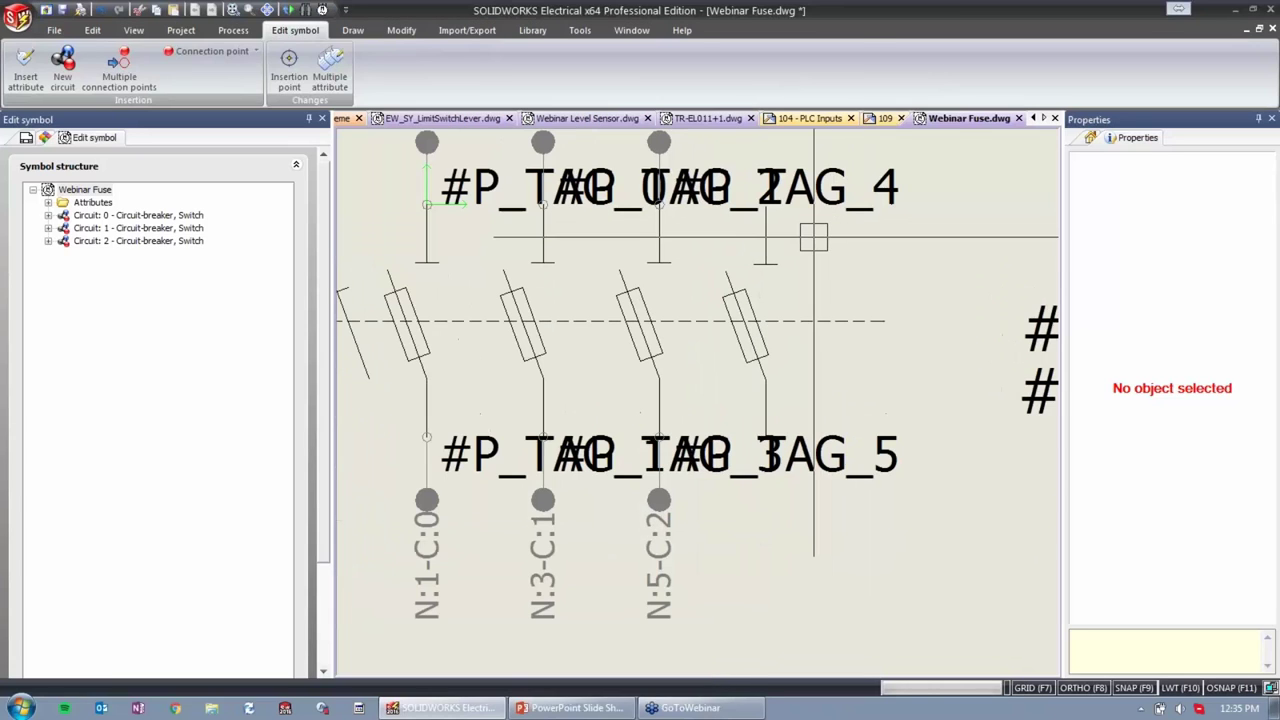
Add one new circuit of type Fuse, Disconnector with Disconnectable information transmission to the Webinar Fuse symbol.
scroll(813, 237, down, 1)
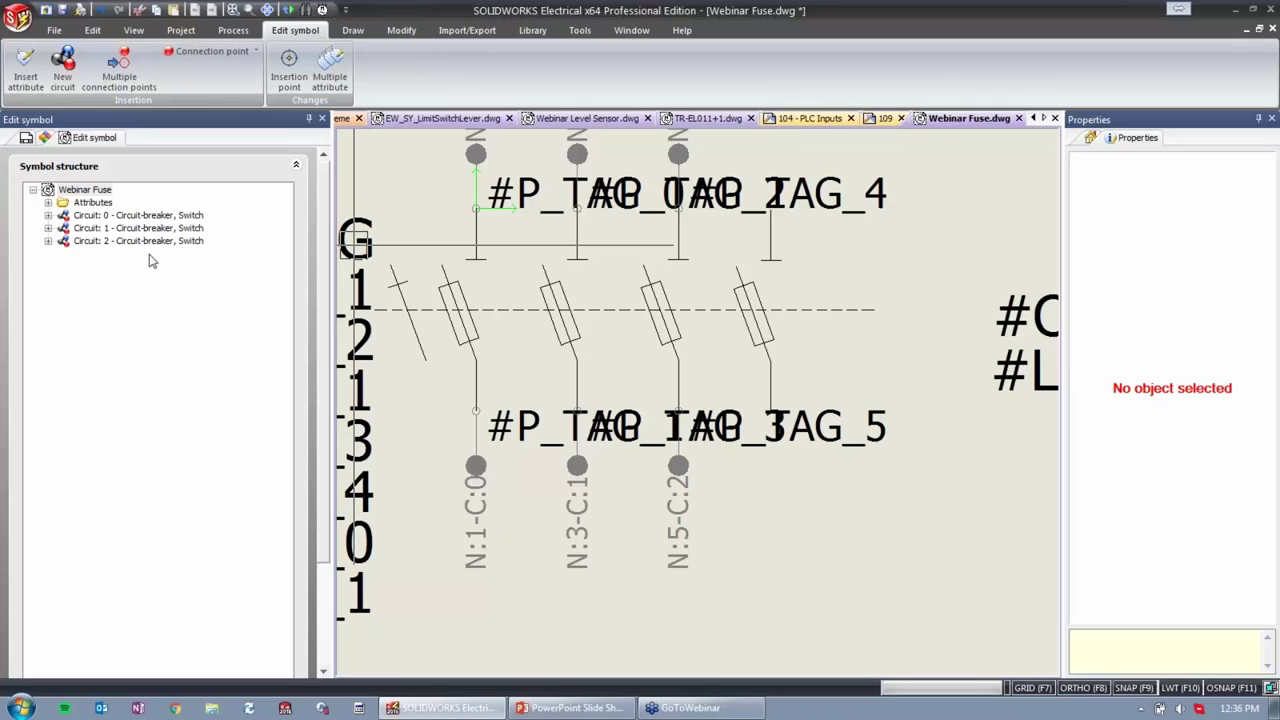
click(63, 68)
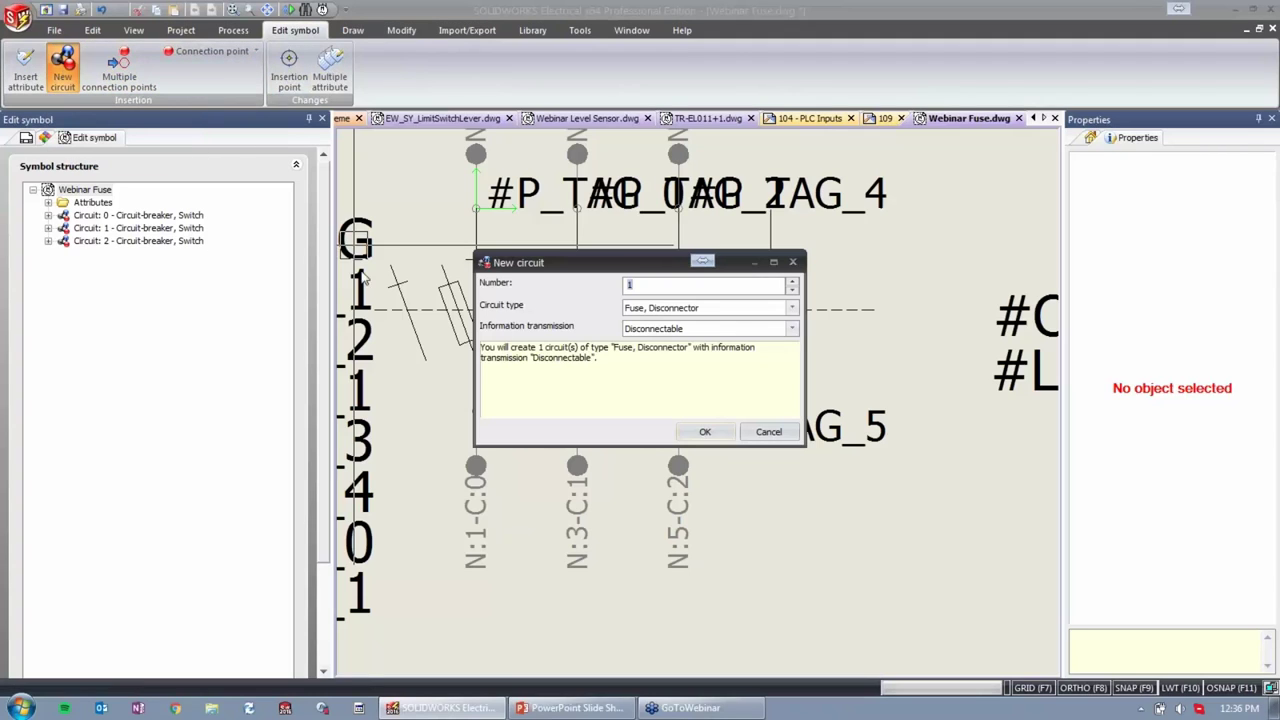
click(688, 314)
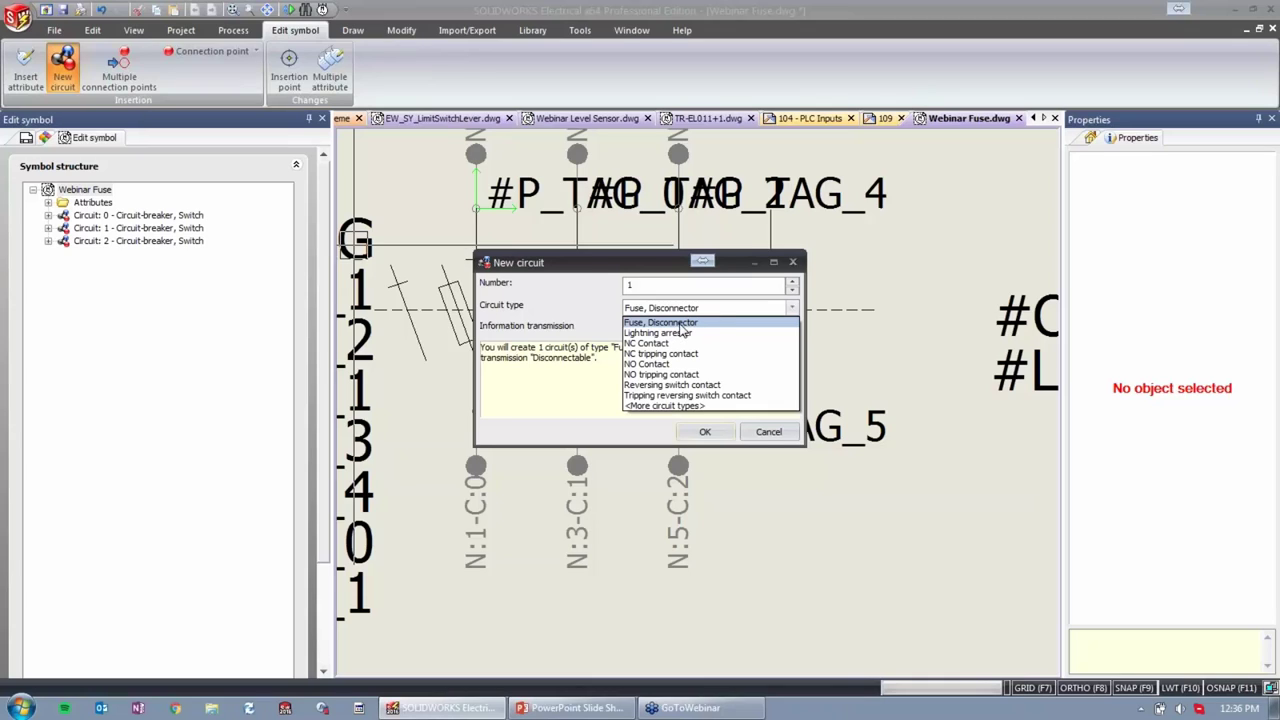
click(679, 323)
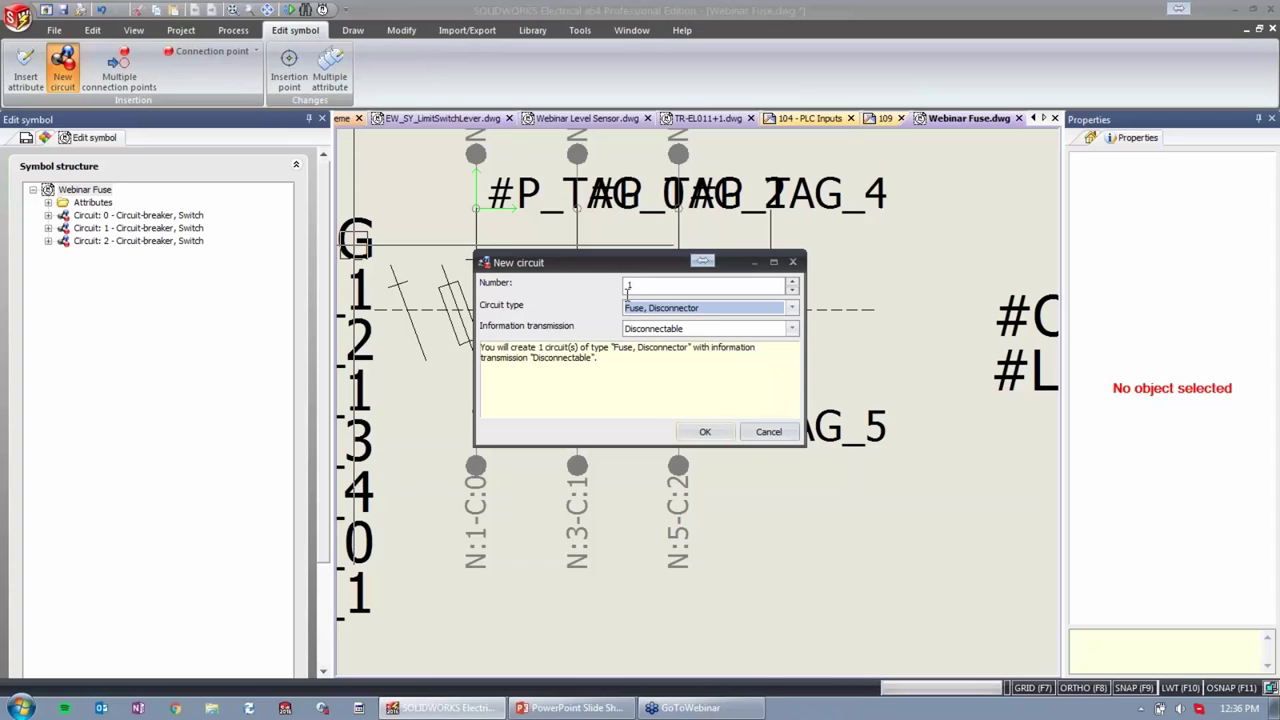
click(705, 431)
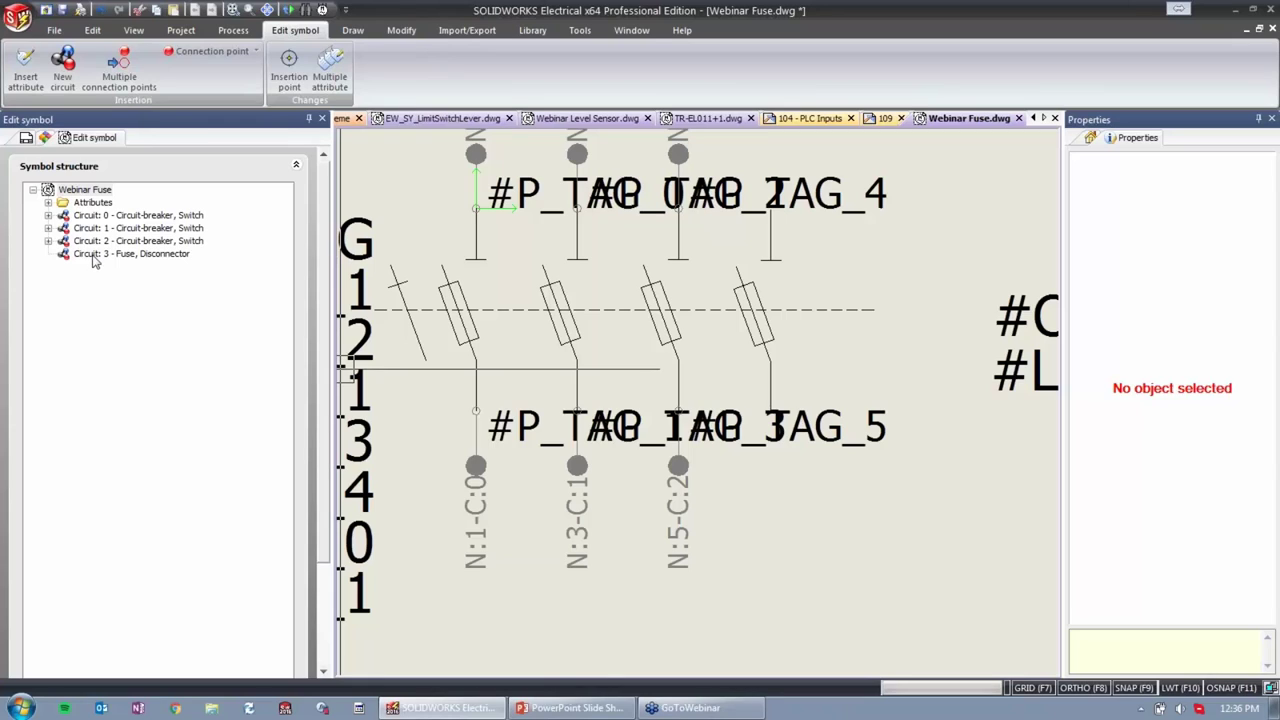
Change the circuit type of circuits 0, 1 and 2 together to Fuse, Disconnector.
click(106, 241)
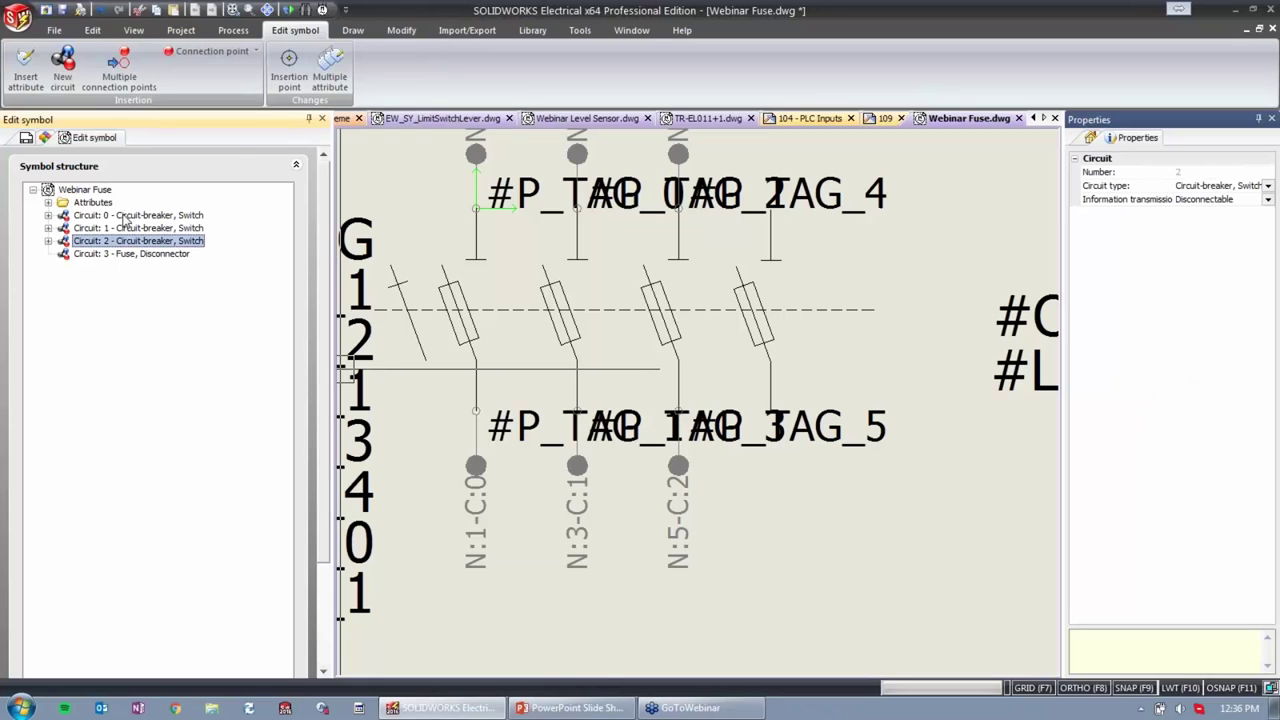
shift+click(126, 218)
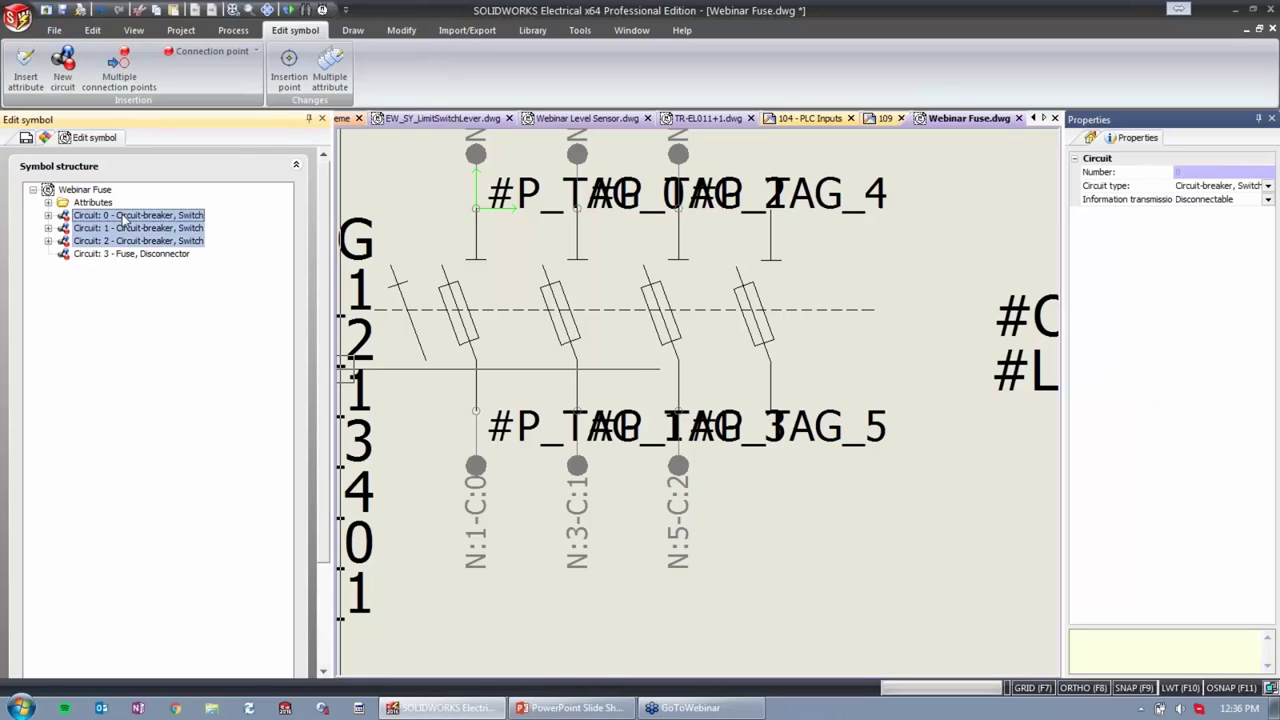
click(1228, 186)
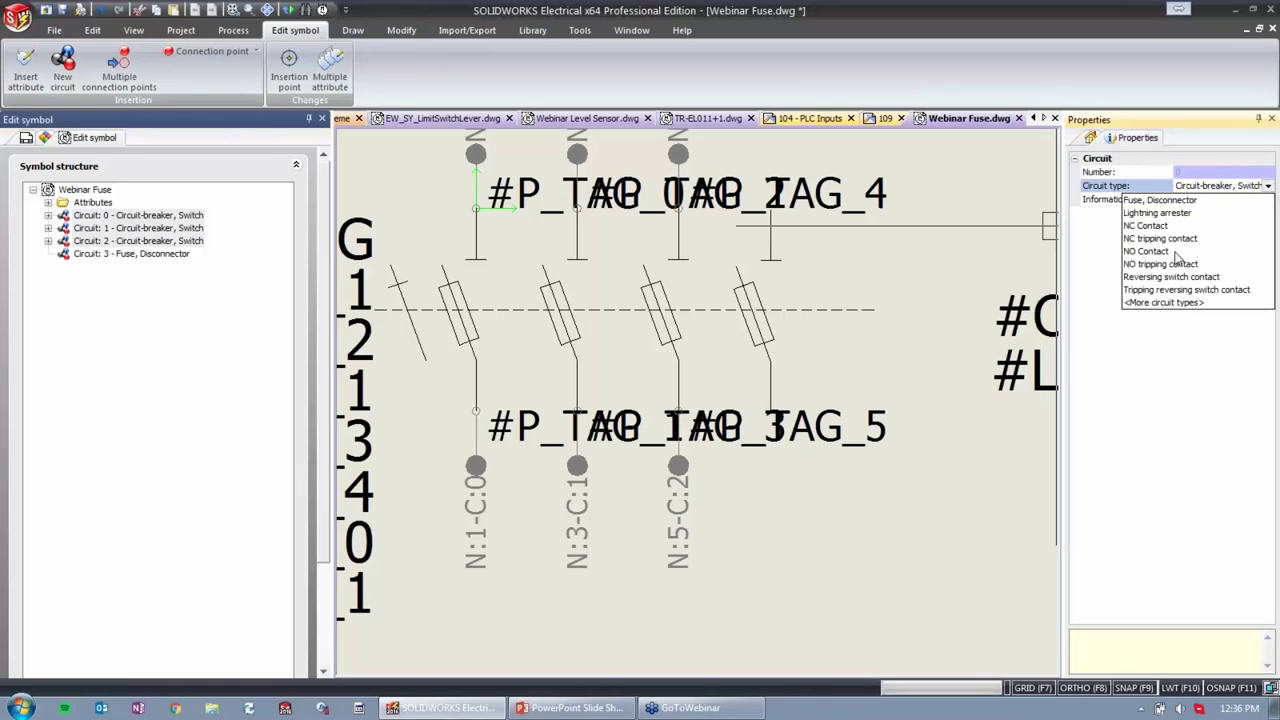
click(1166, 200)
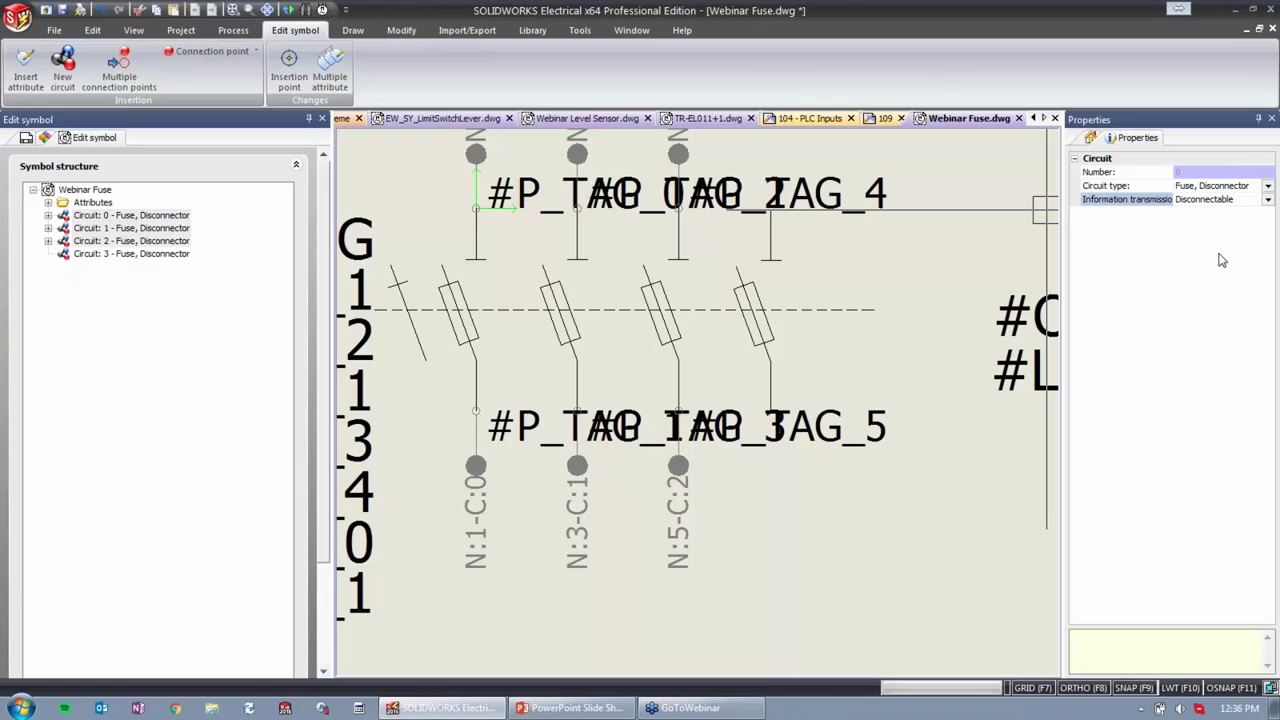
Add an Incoming/Outgoing connection point to circuit 3, rotated upward and snapped to the upper end of the fourth fuse pole.
click(143, 255)
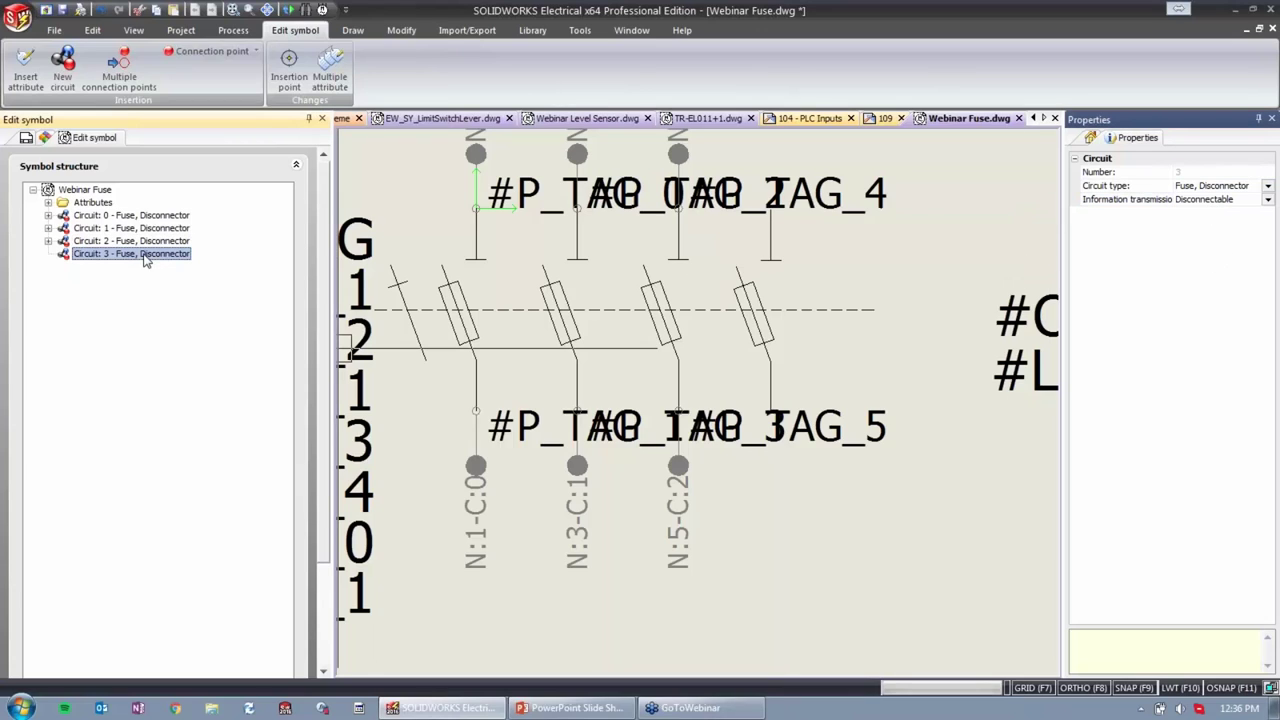
click(48, 216)
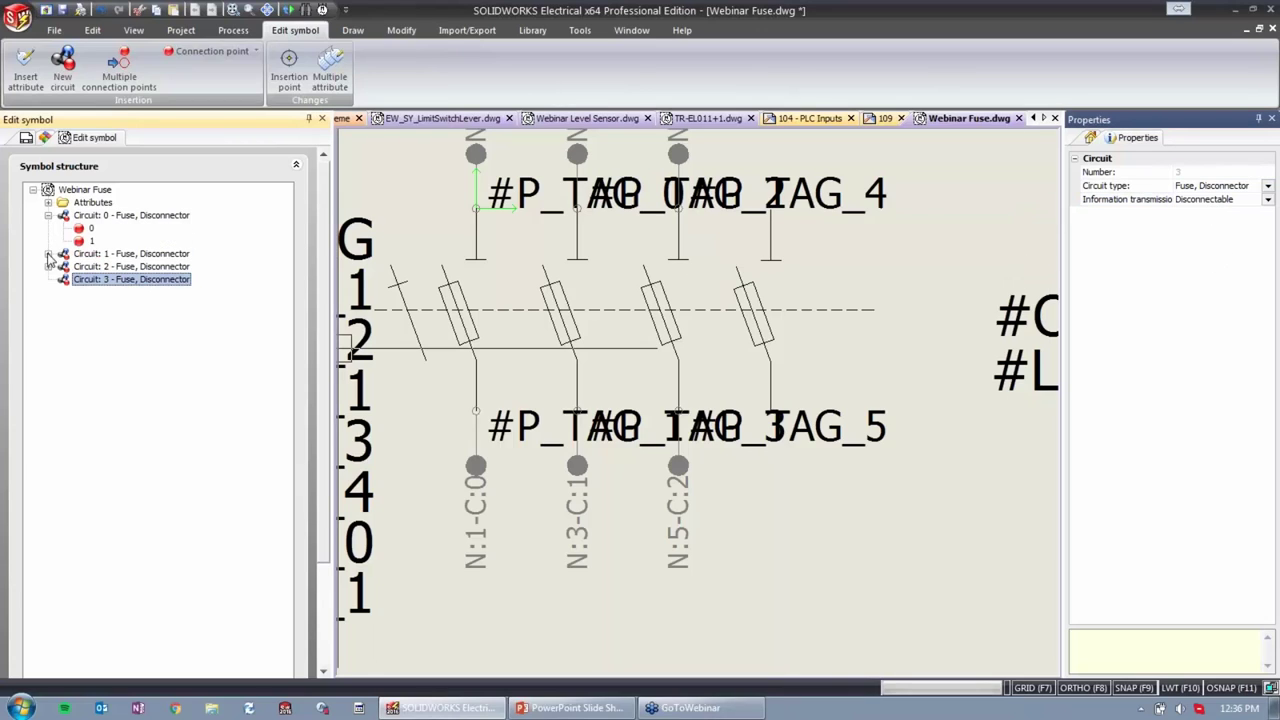
click(48, 254)
click(48, 292)
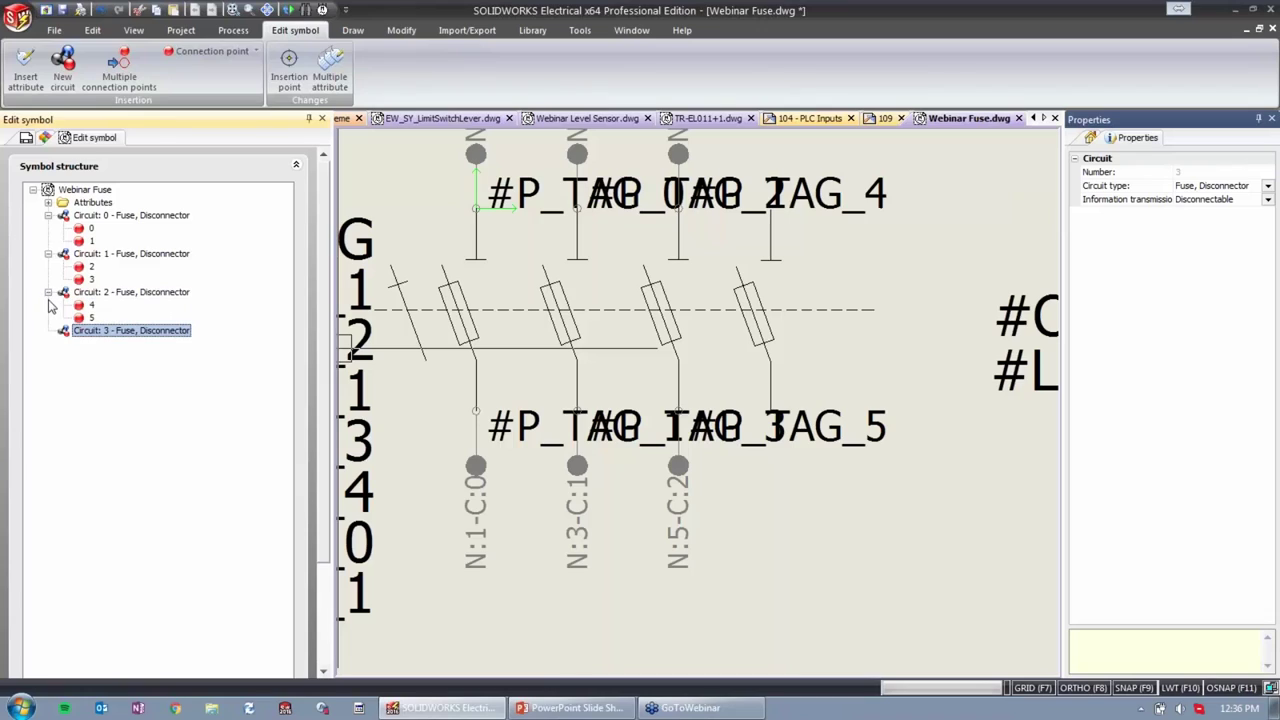
click(150, 332)
right_click(147, 338)
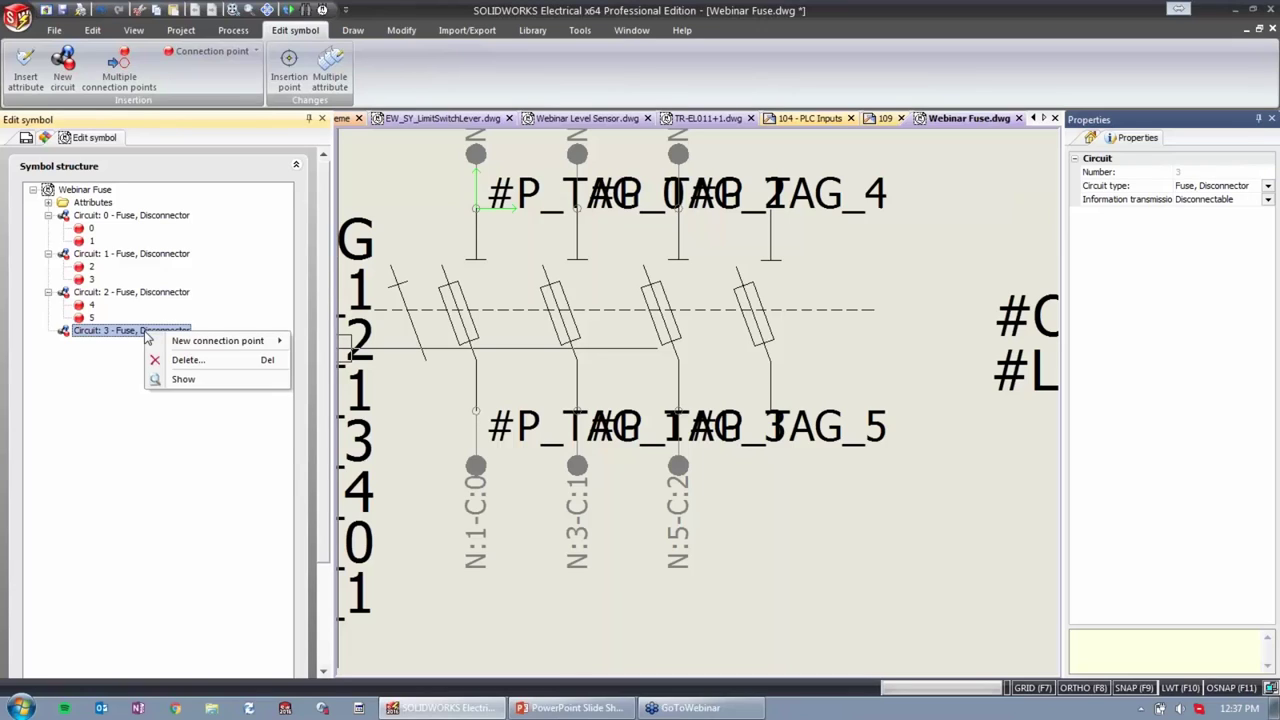
mouse_move(233, 343)
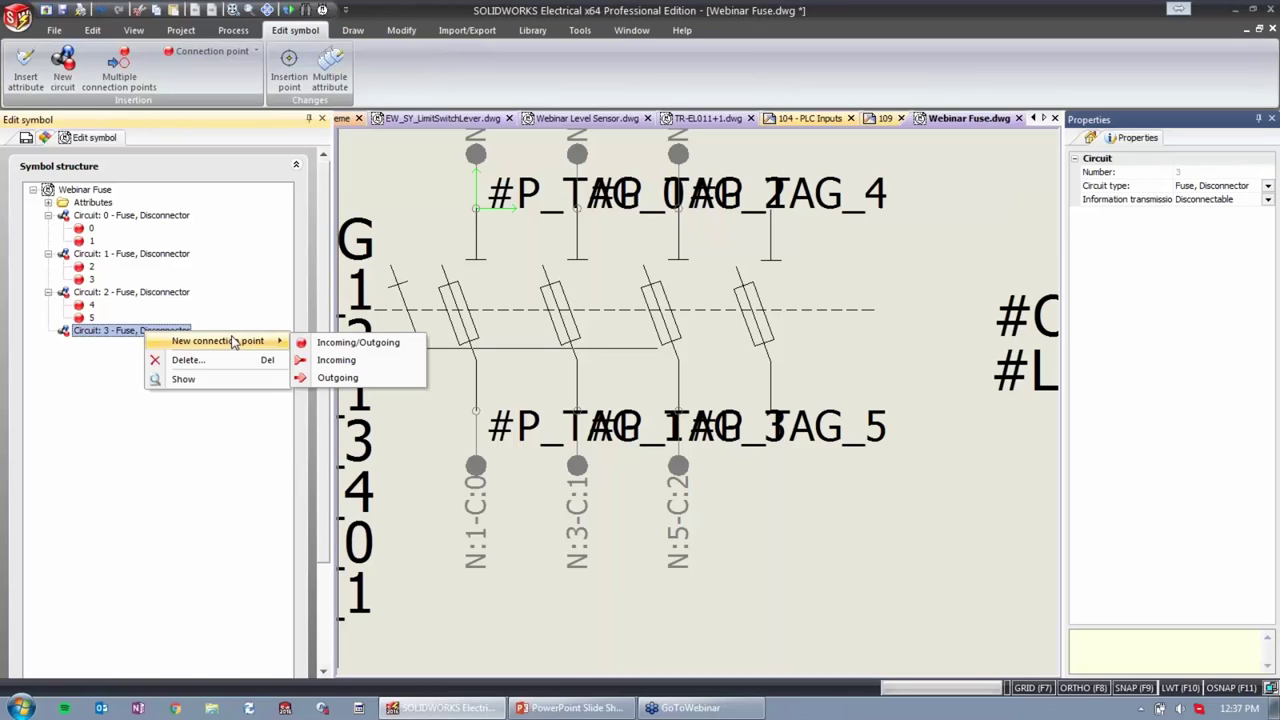
click(358, 342)
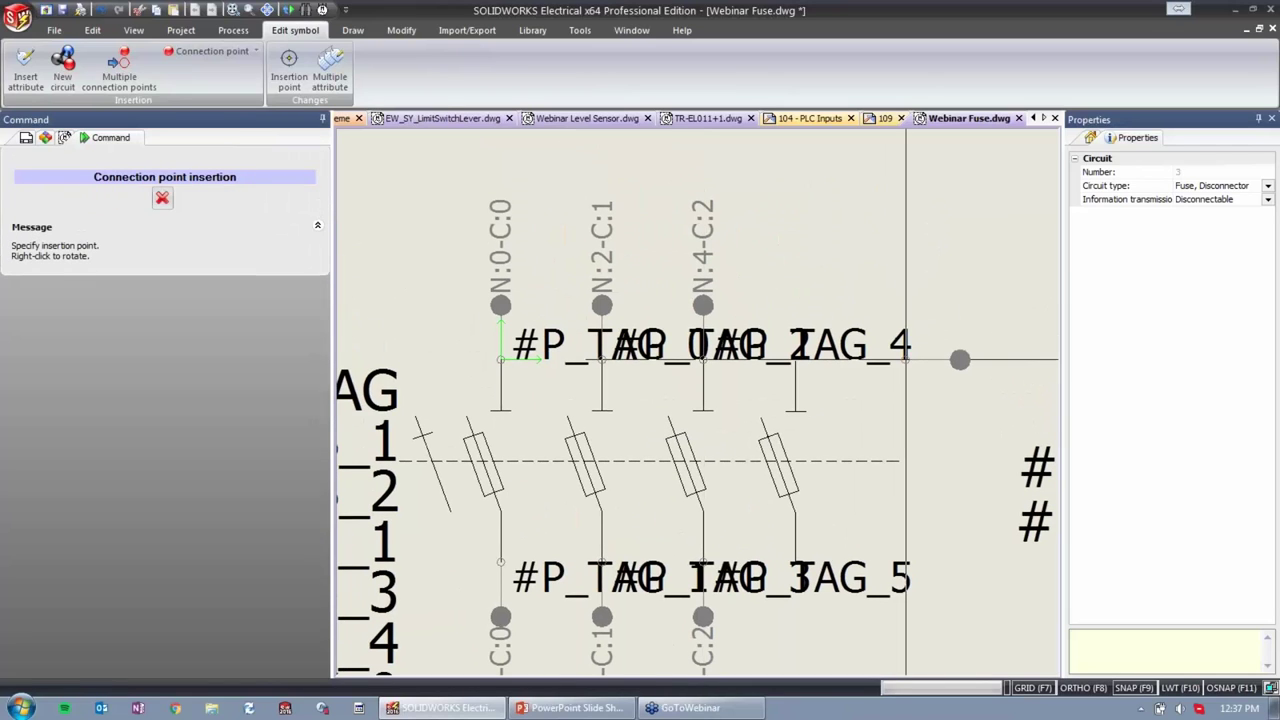
right_click(810, 320)
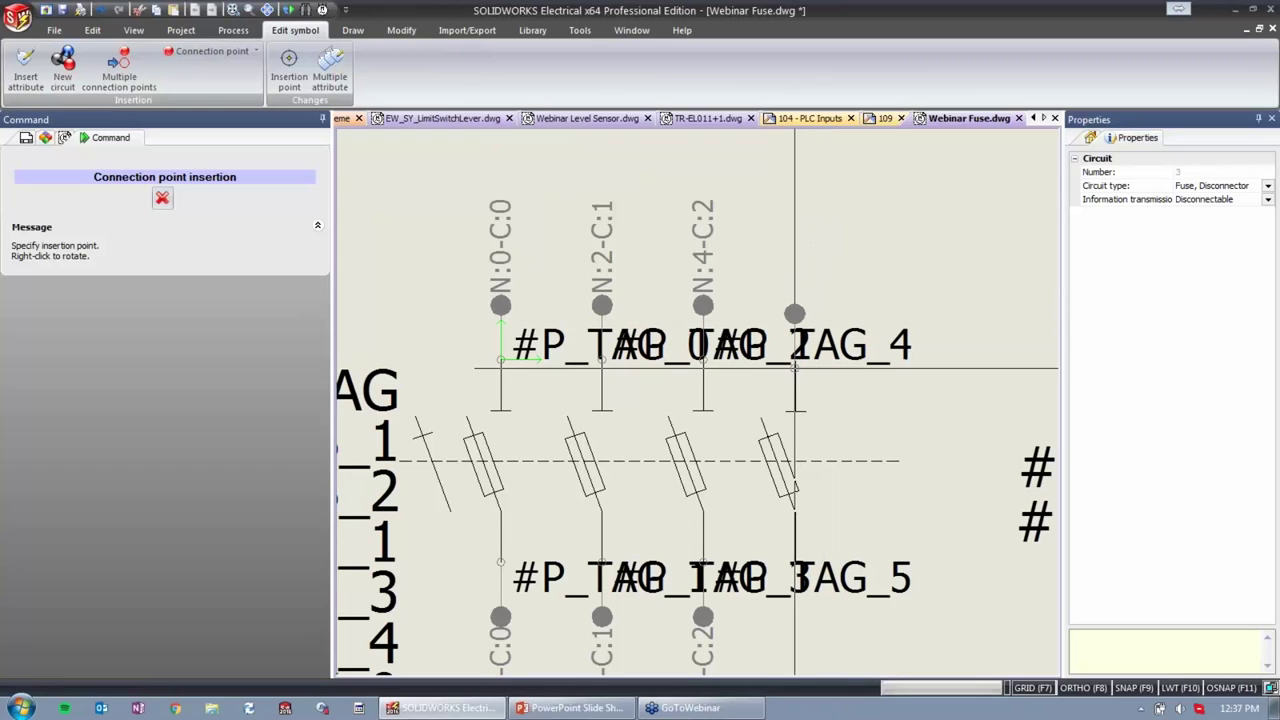
scroll(794, 335, up, 5)
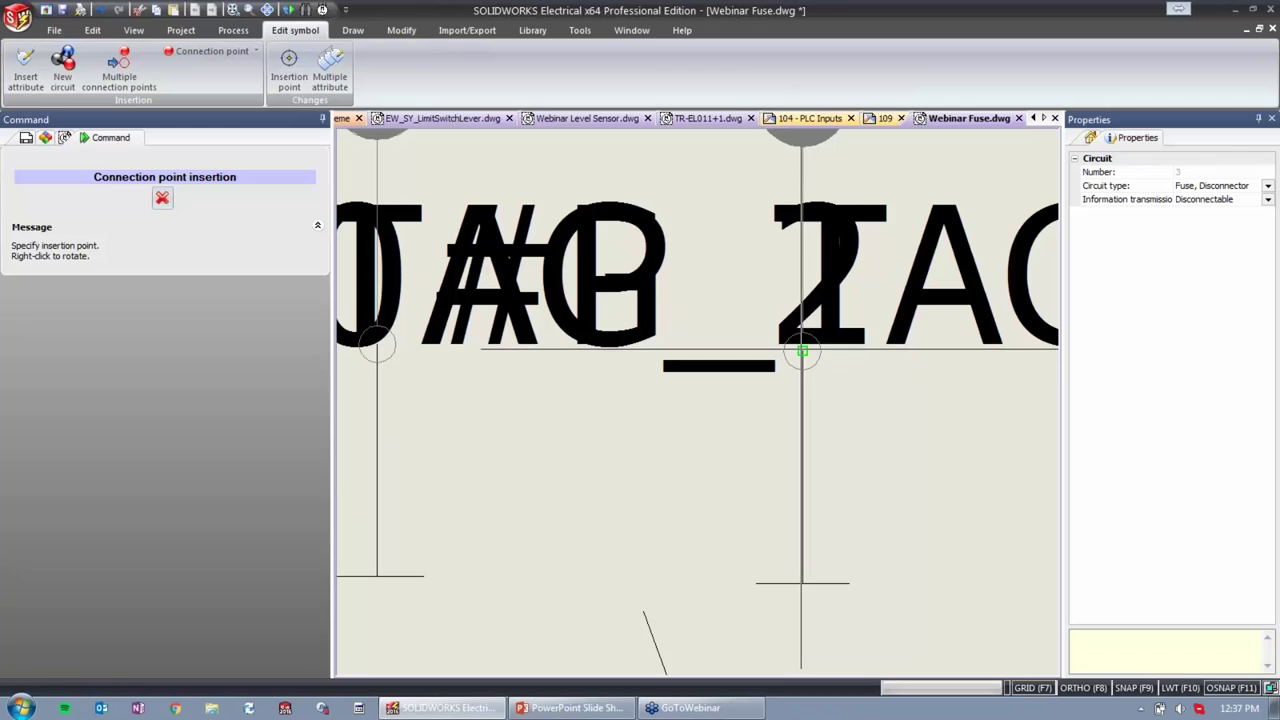
click(802, 350)
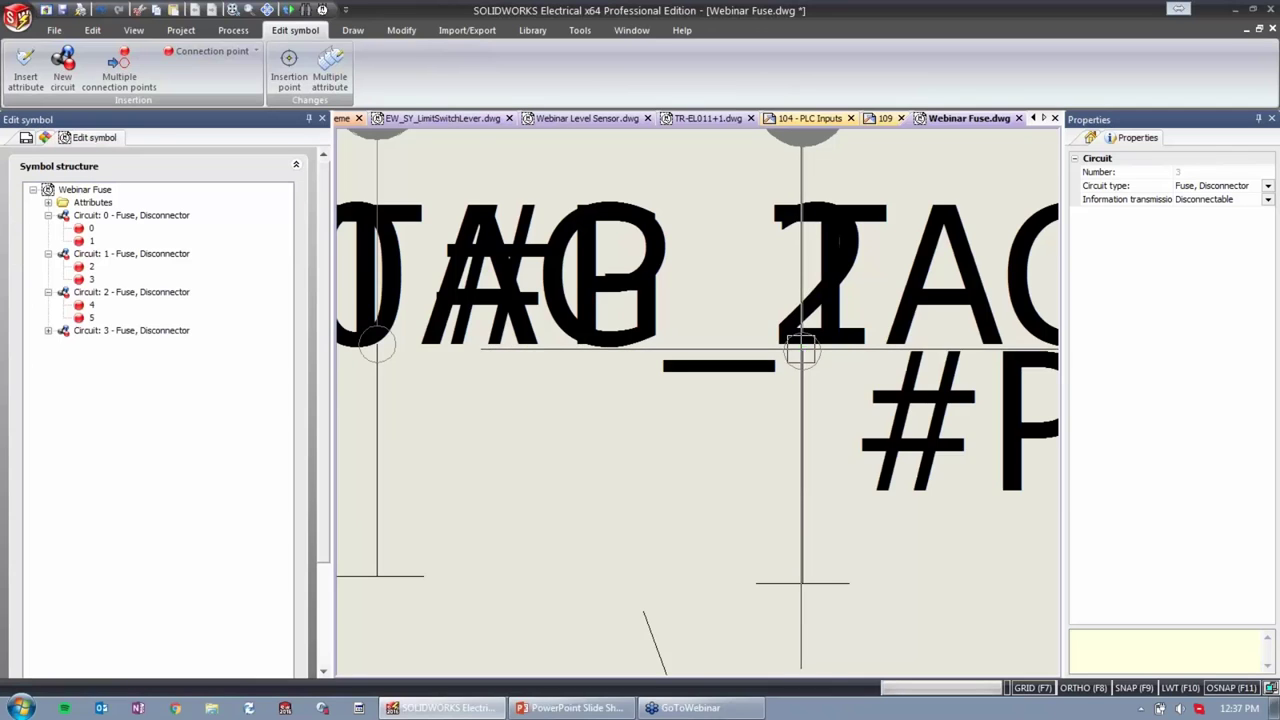
Add a second Incoming/Outgoing connection point to circuit 3, facing downward at the lower end of the fourth fuse pole.
scroll(820, 420, down, 5)
scroll(844, 463, down, 1)
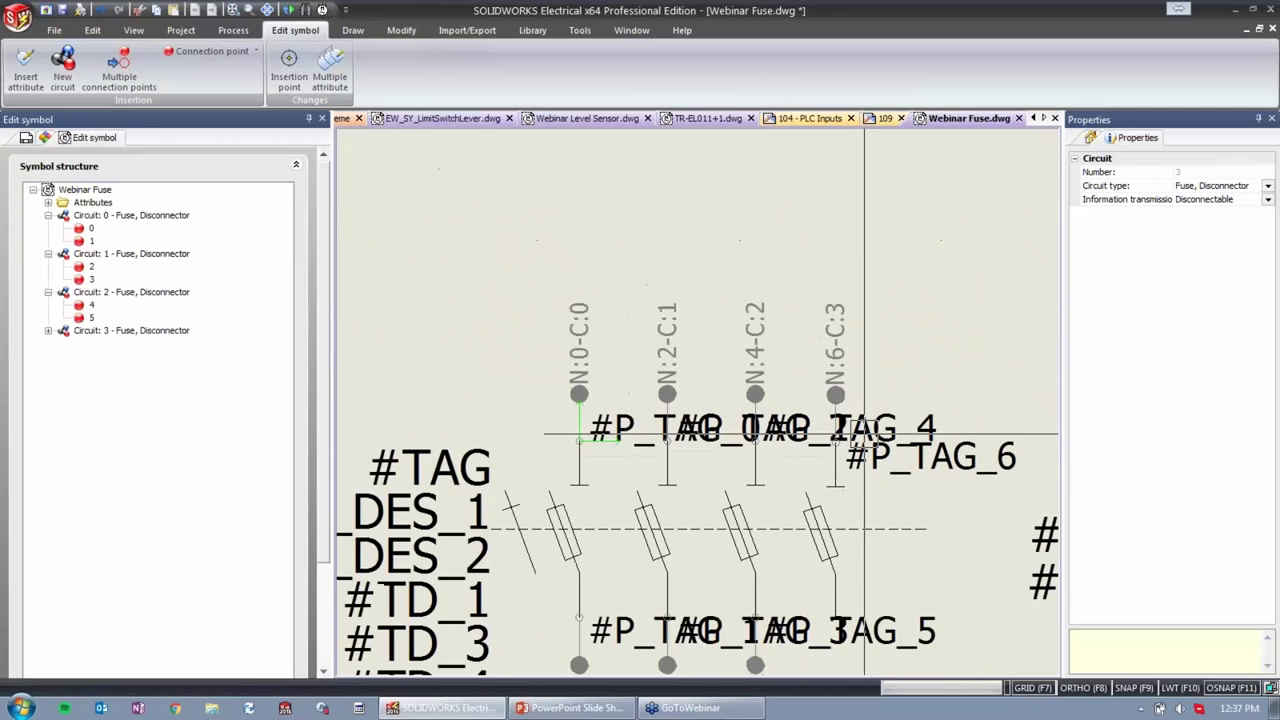
scroll(844, 460, up, 3)
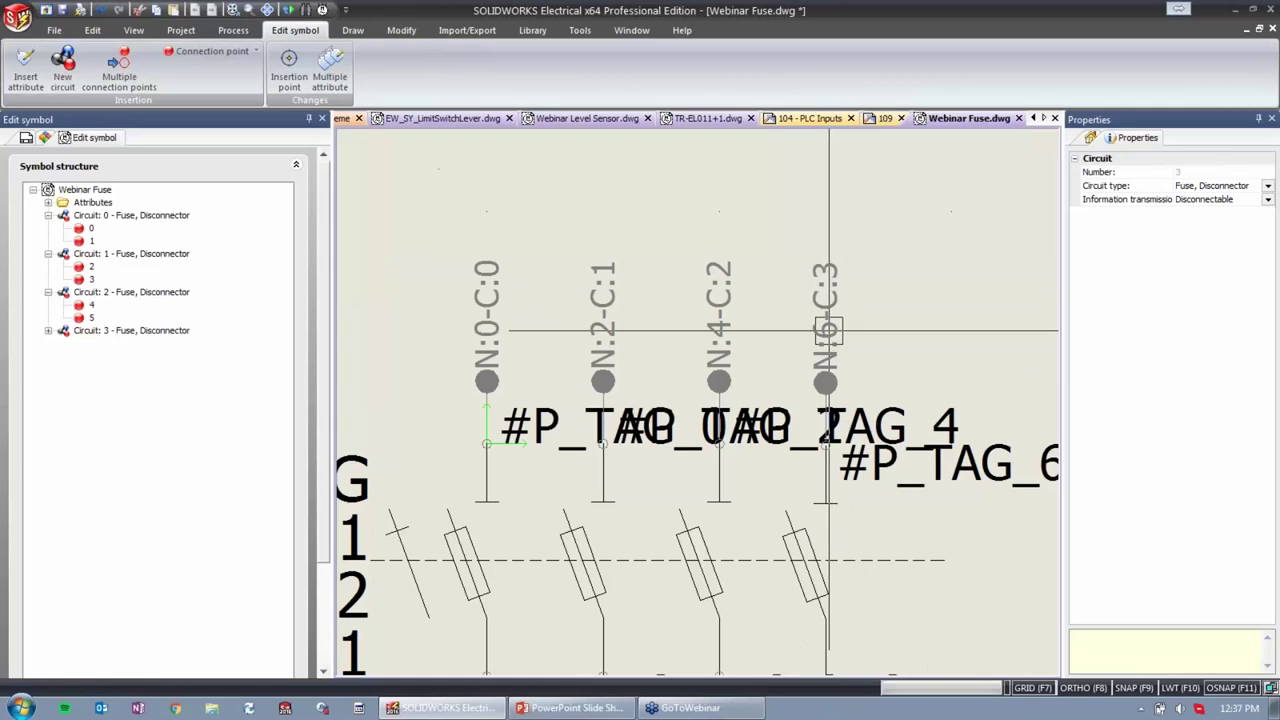
scroll(848, 512, down, 1)
middle_drag(848, 512, 791, 356)
click(43, 342)
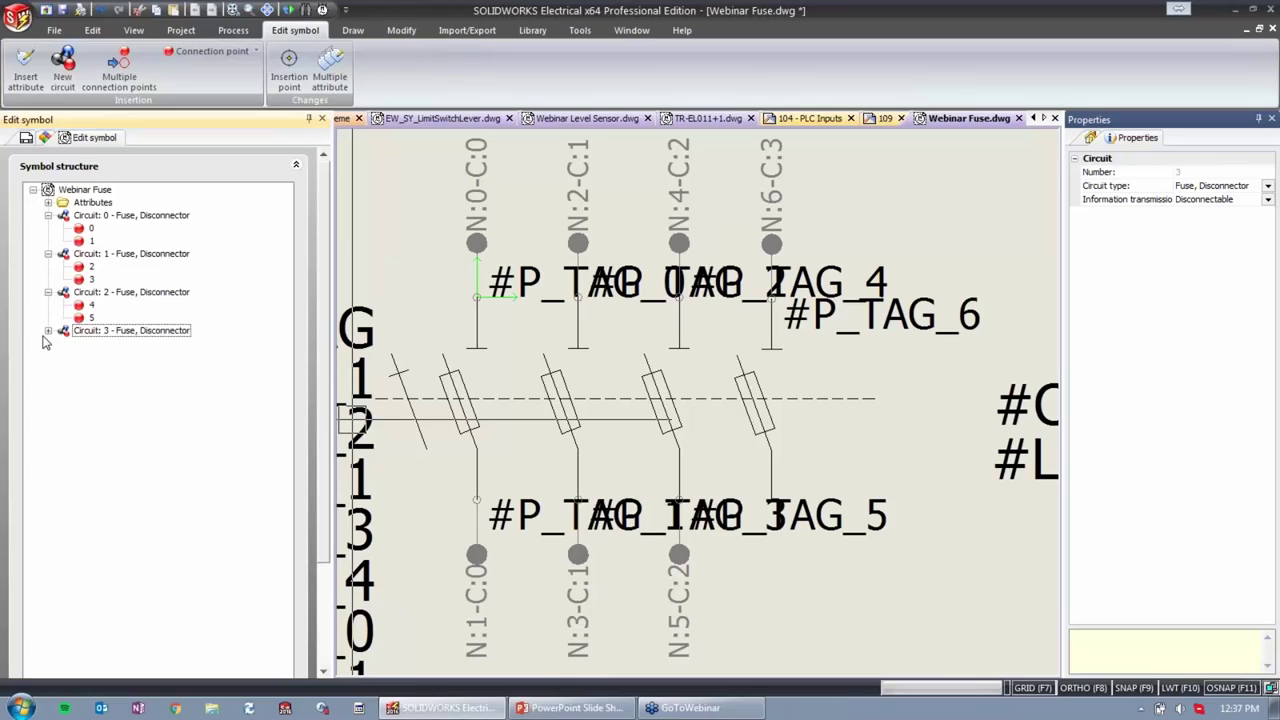
click(48, 331)
right_click(100, 333)
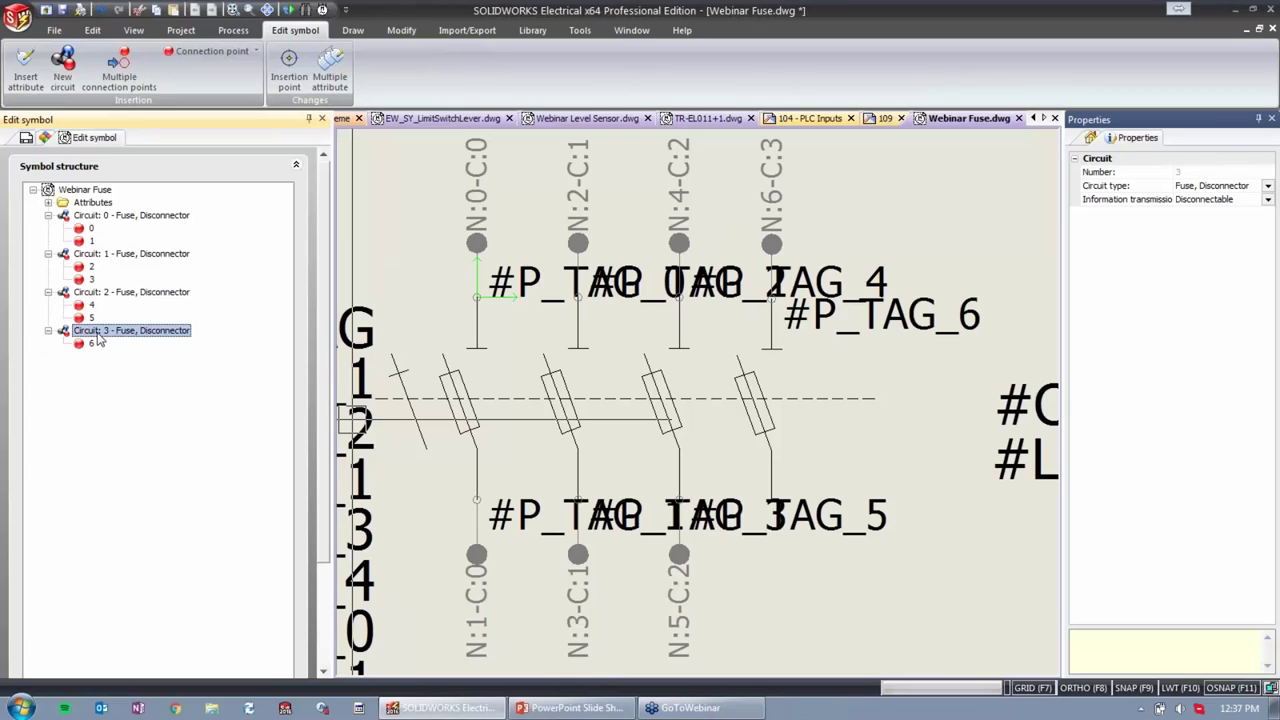
mouse_move(146, 343)
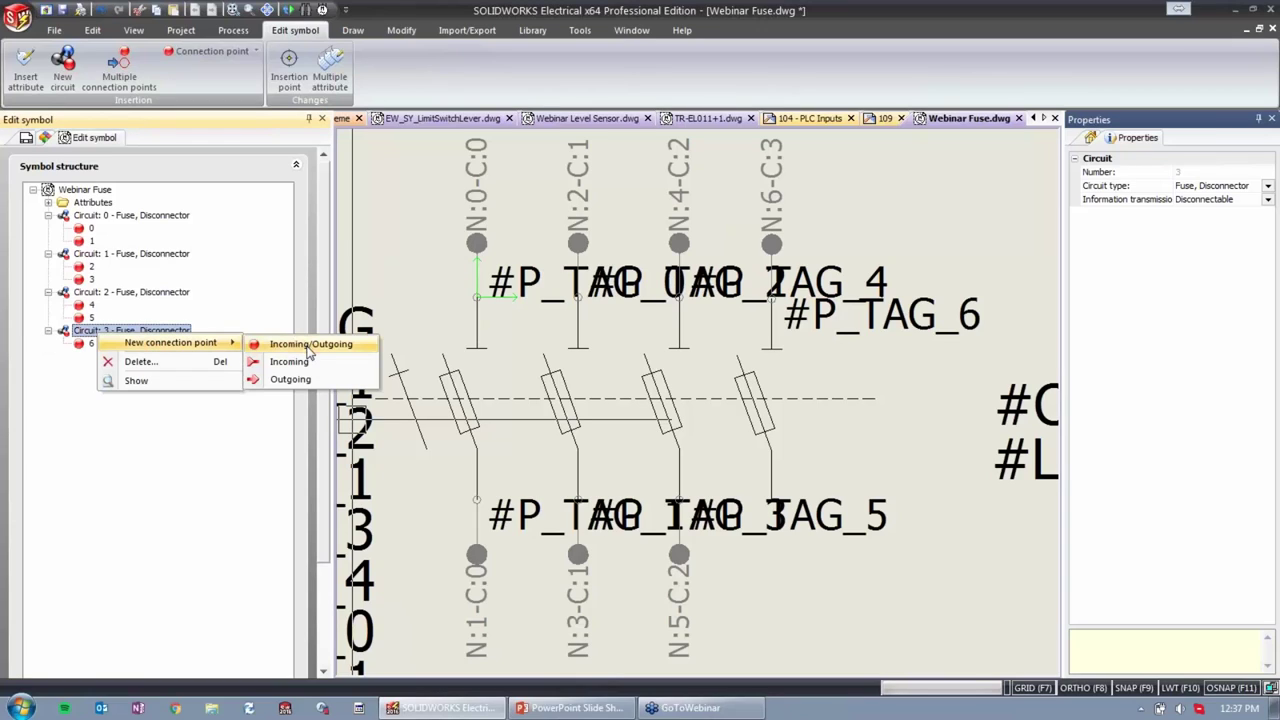
click(308, 345)
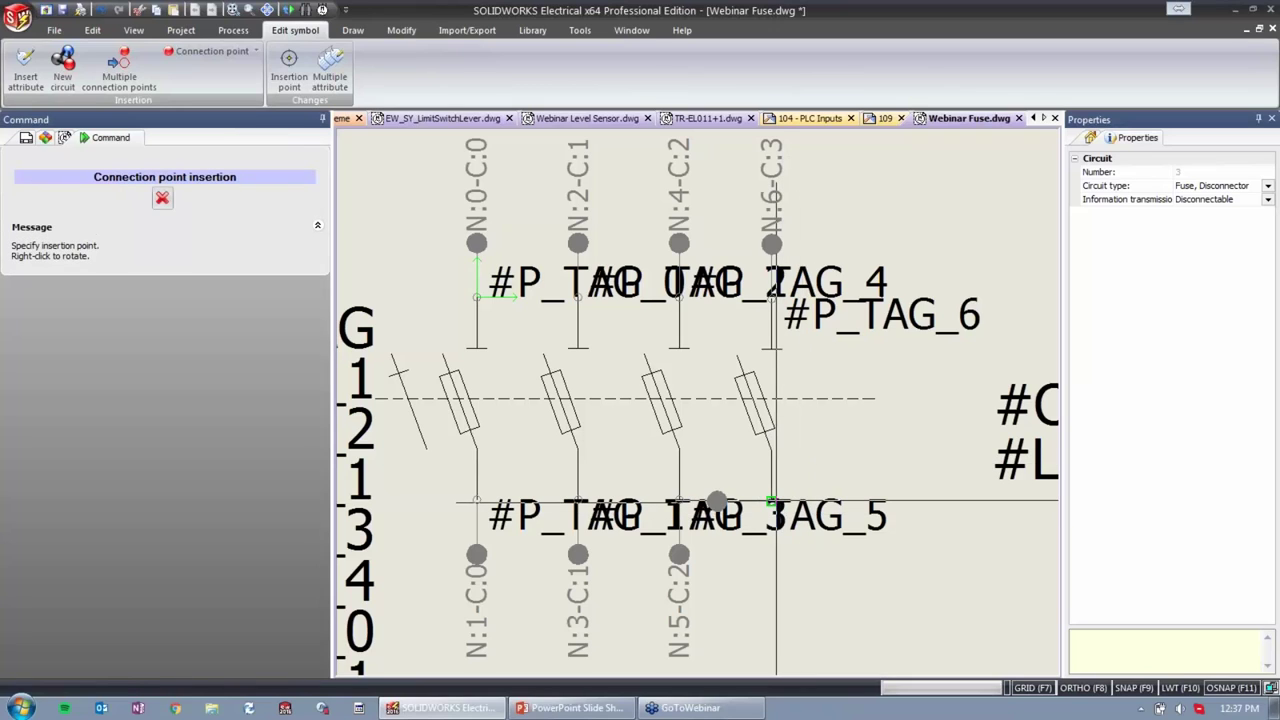
click(772, 500)
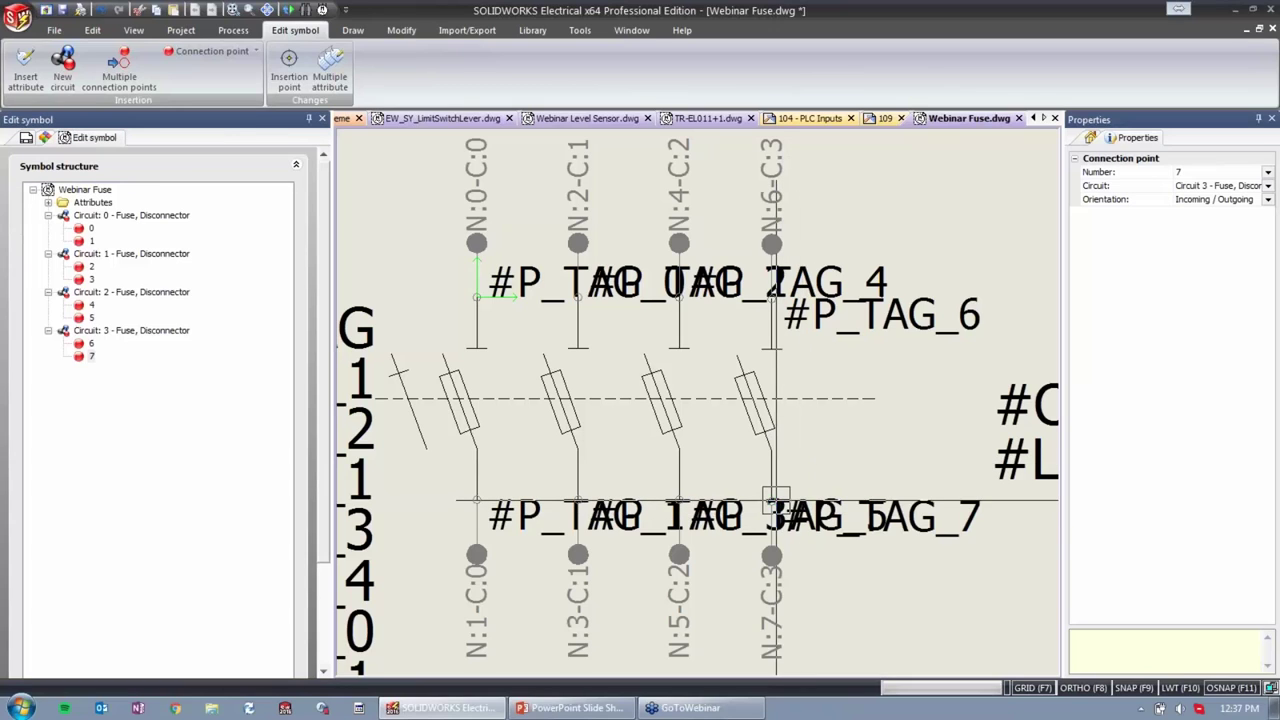
Move the #P_TAG_6 attribute up level with the other upper terminal tags, and save the Webinar Fuse symbol.
scroll(845, 311, up, 1)
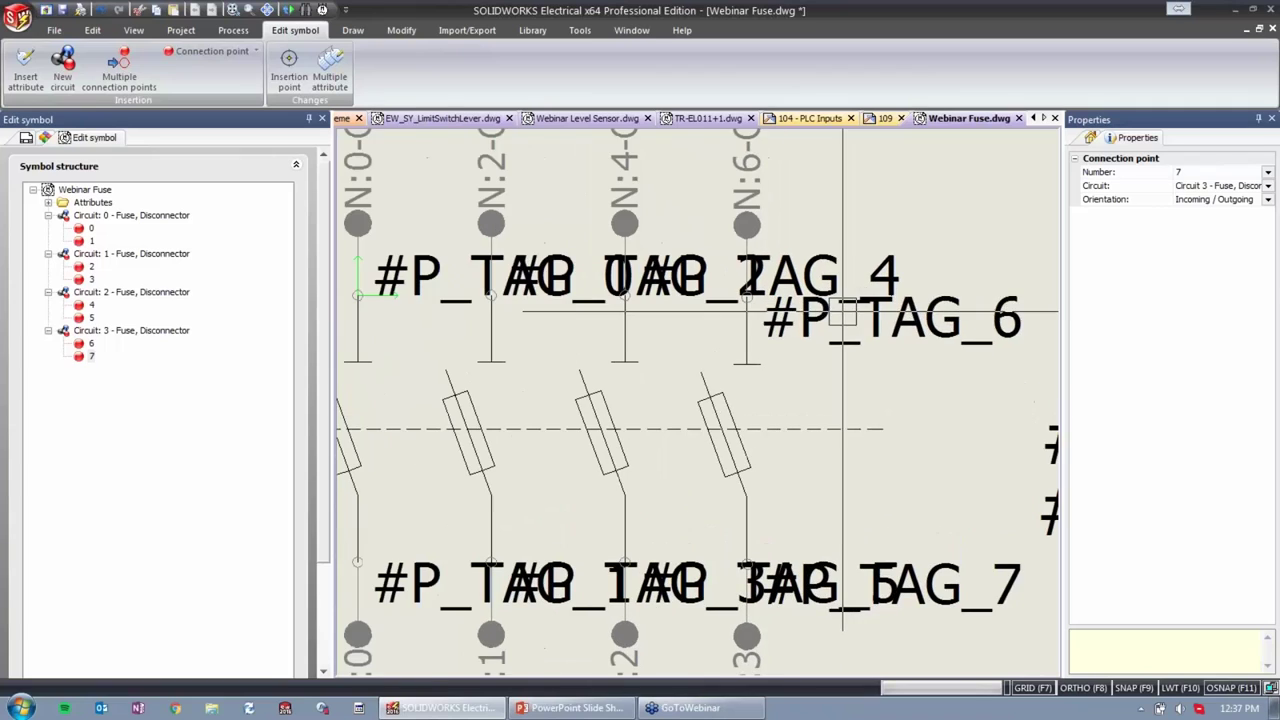
click(843, 311)
click(760, 297)
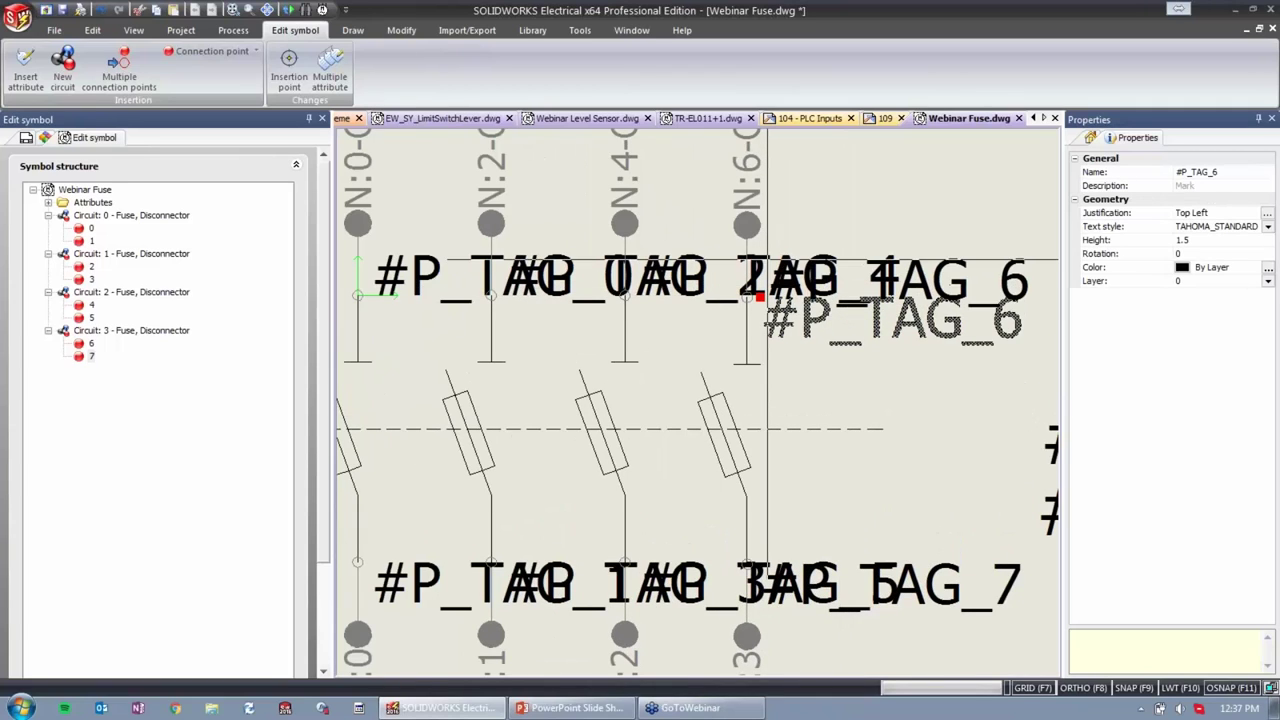
key(Escape)
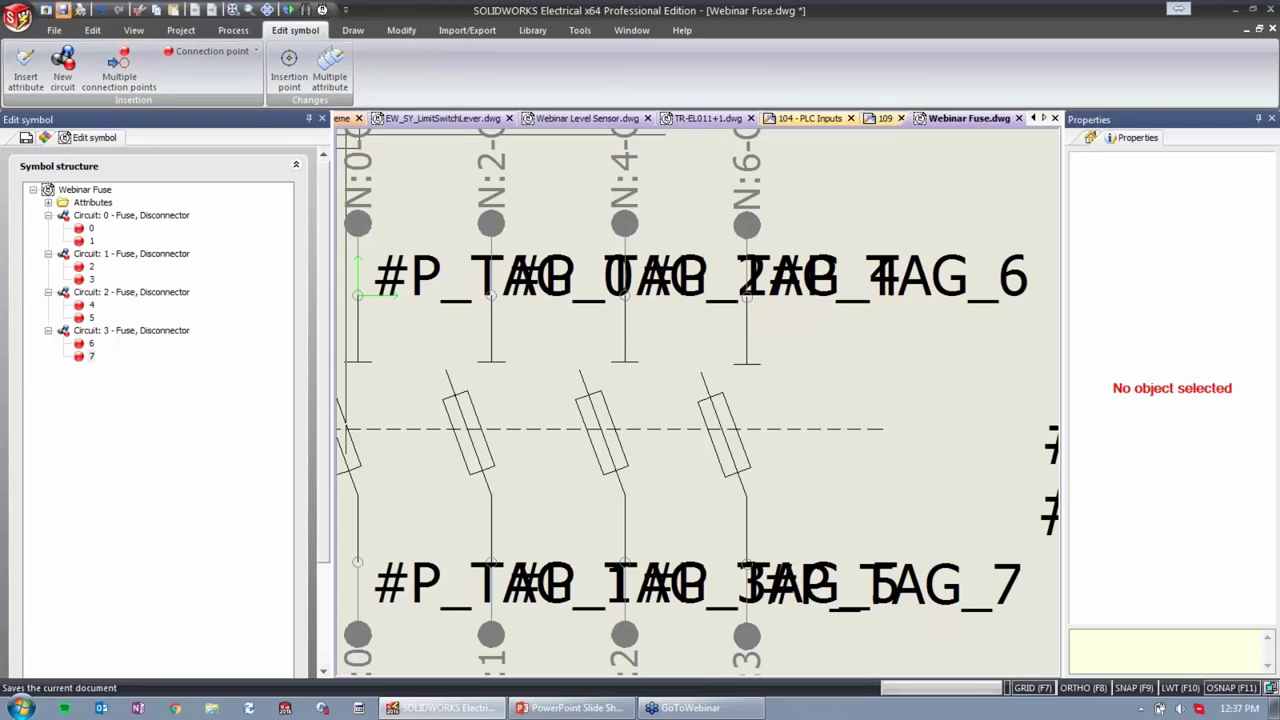
click(62, 9)
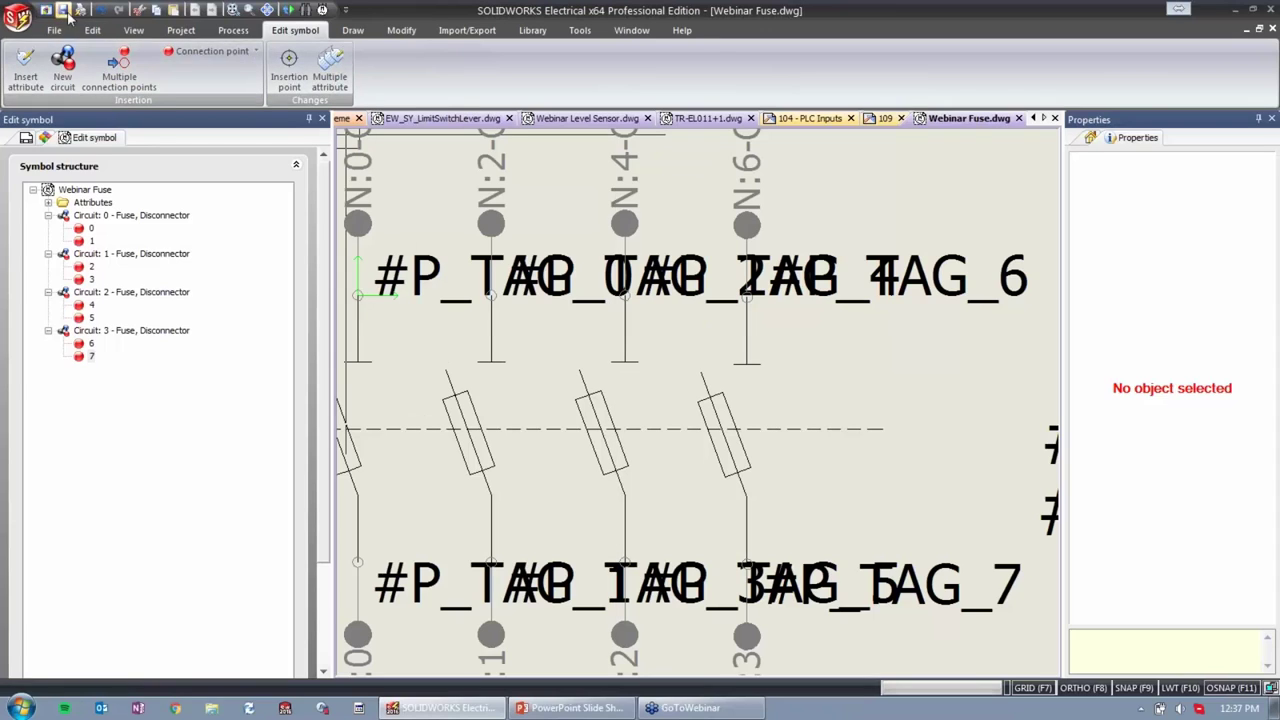
Close the TR-EL011+1.dwg drawing and switch to EW_SY_LimitSwitchLever.dwg.
click(752, 118)
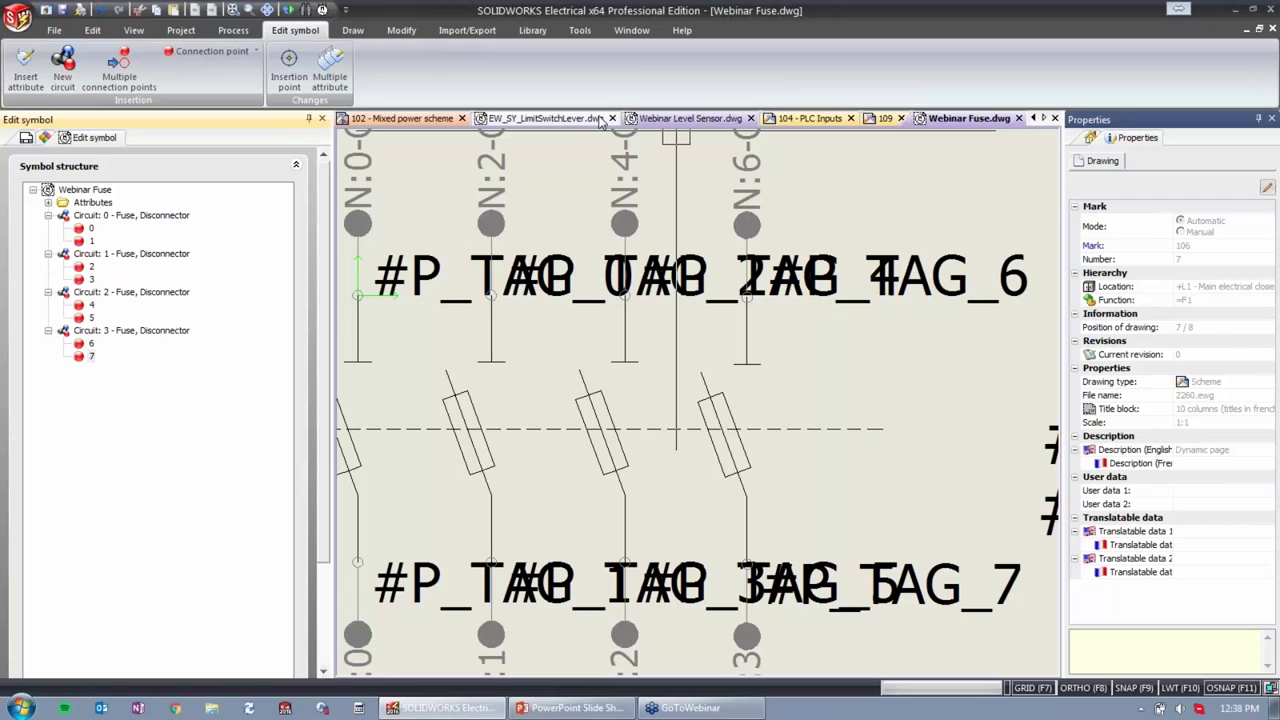
click(605, 118)
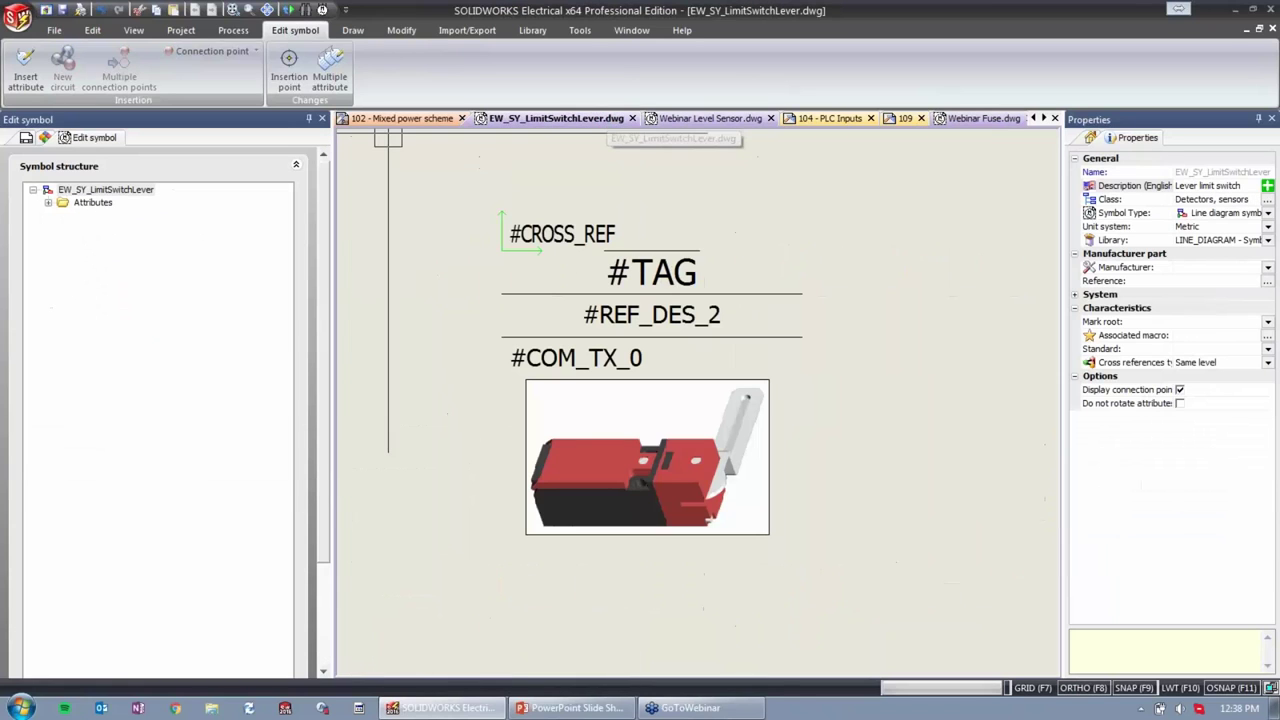
Switch to the 102 - Mixed power scheme drawing and delete the -K1 contactor above terminal strip -X1.
click(400, 118)
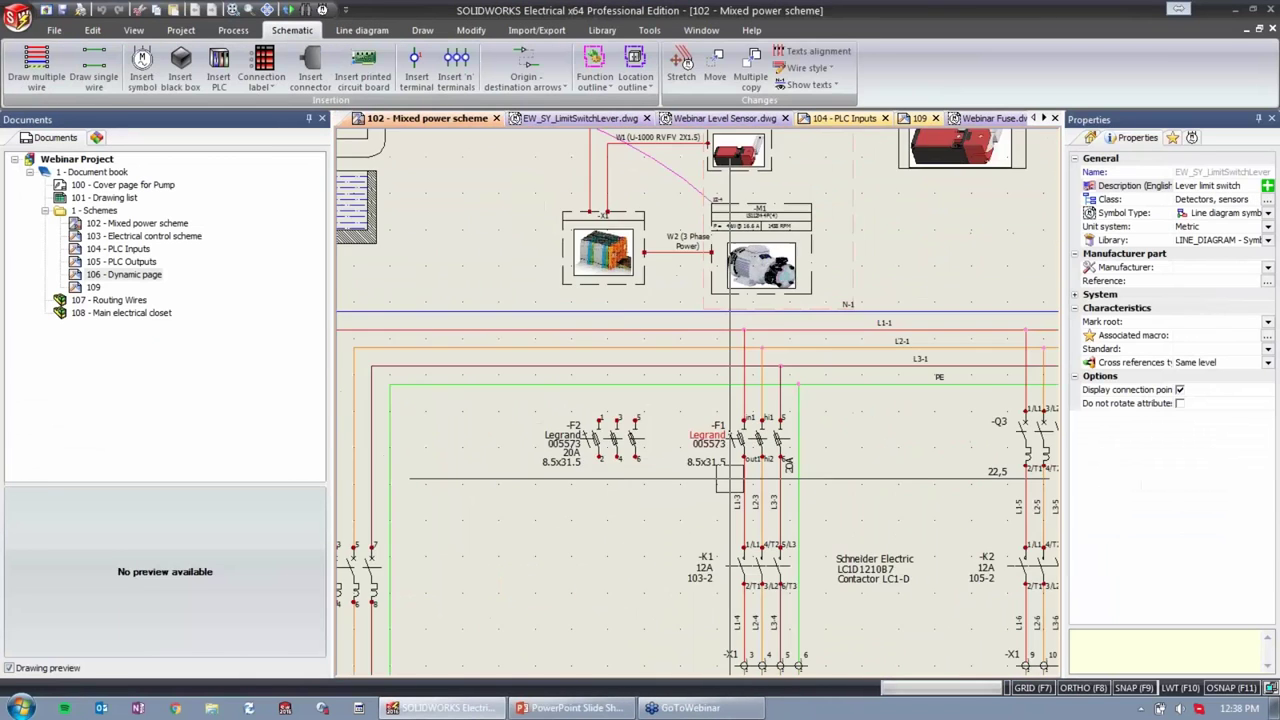
click(704, 349)
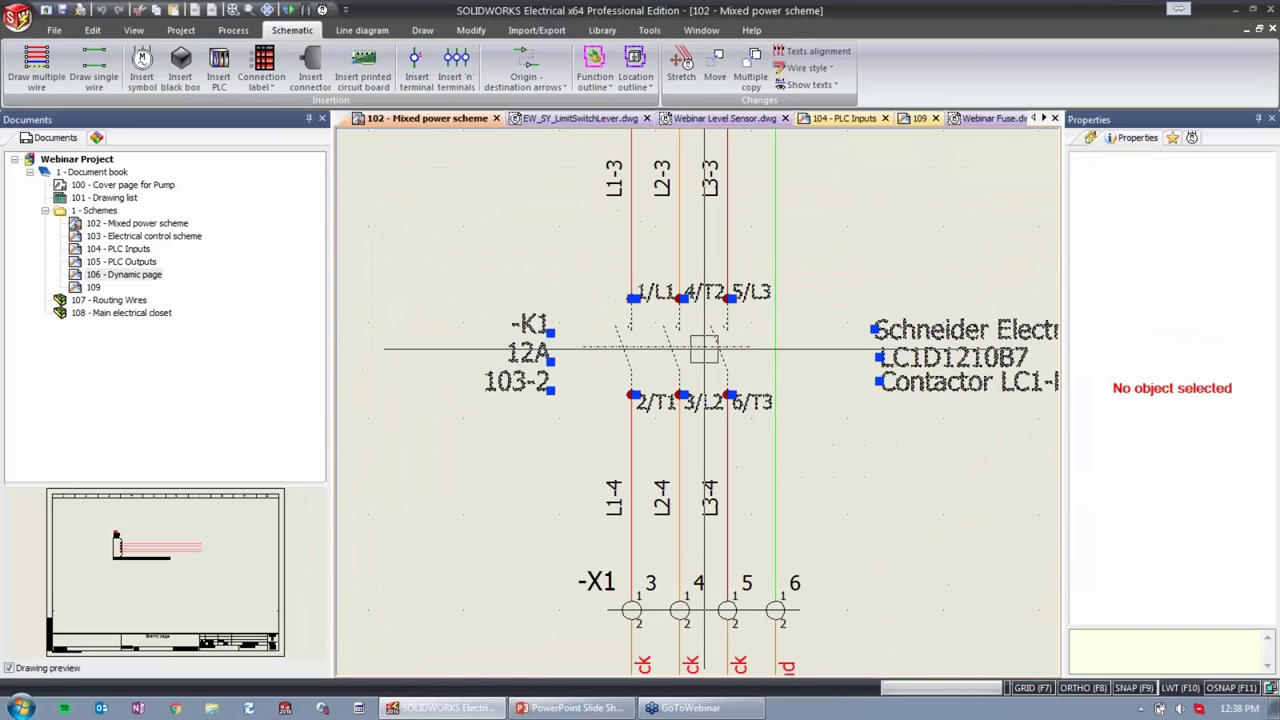
key(Delete)
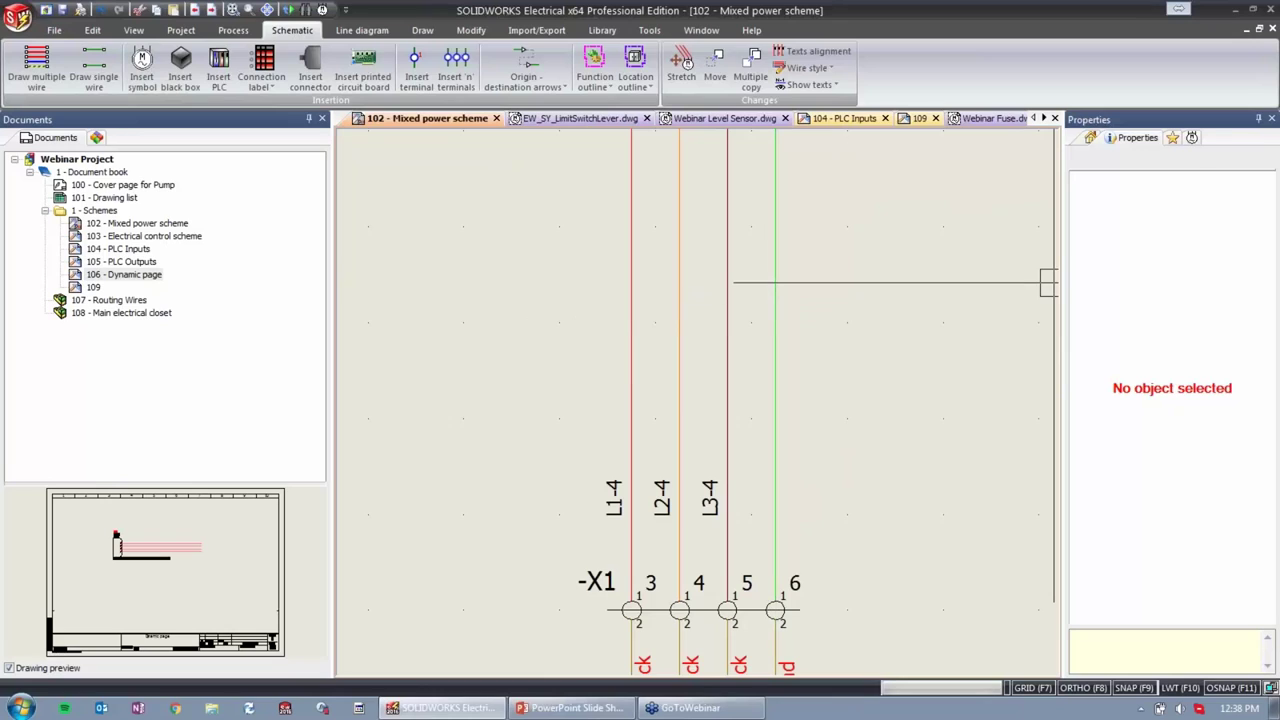
Show the IEC Symbols palette and search it for "webinar".
click(1195, 137)
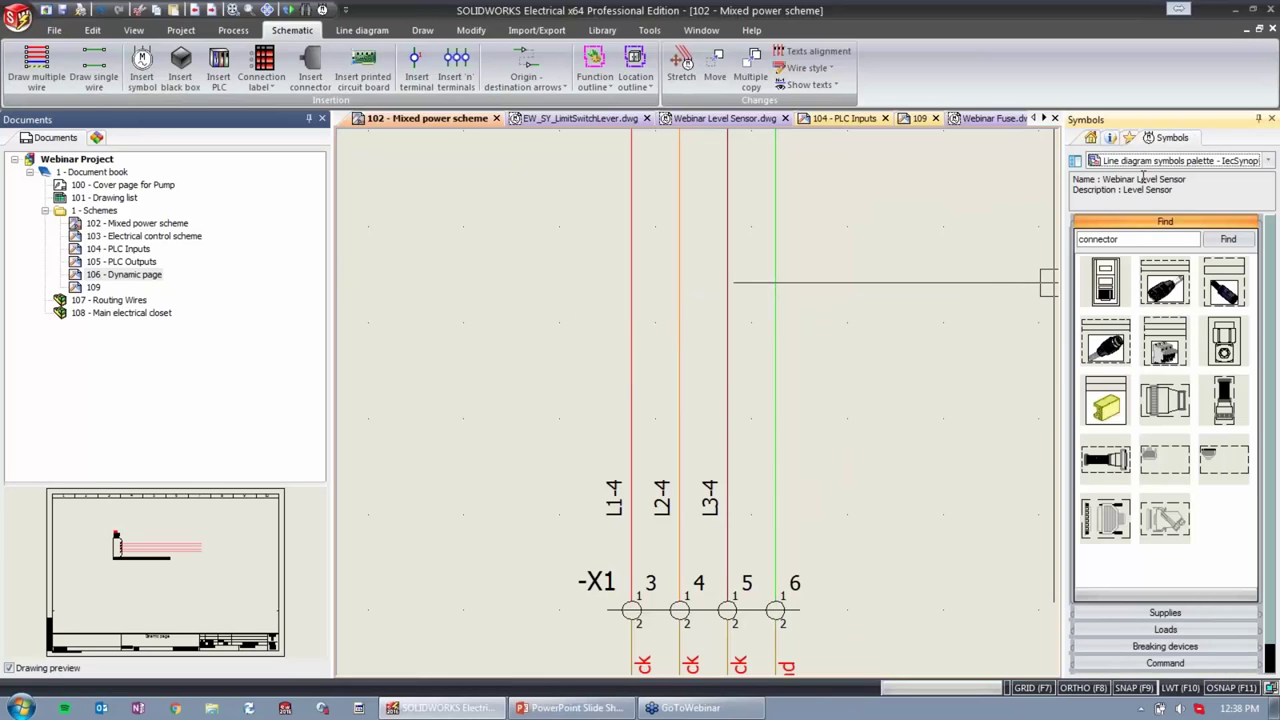
click(1155, 161)
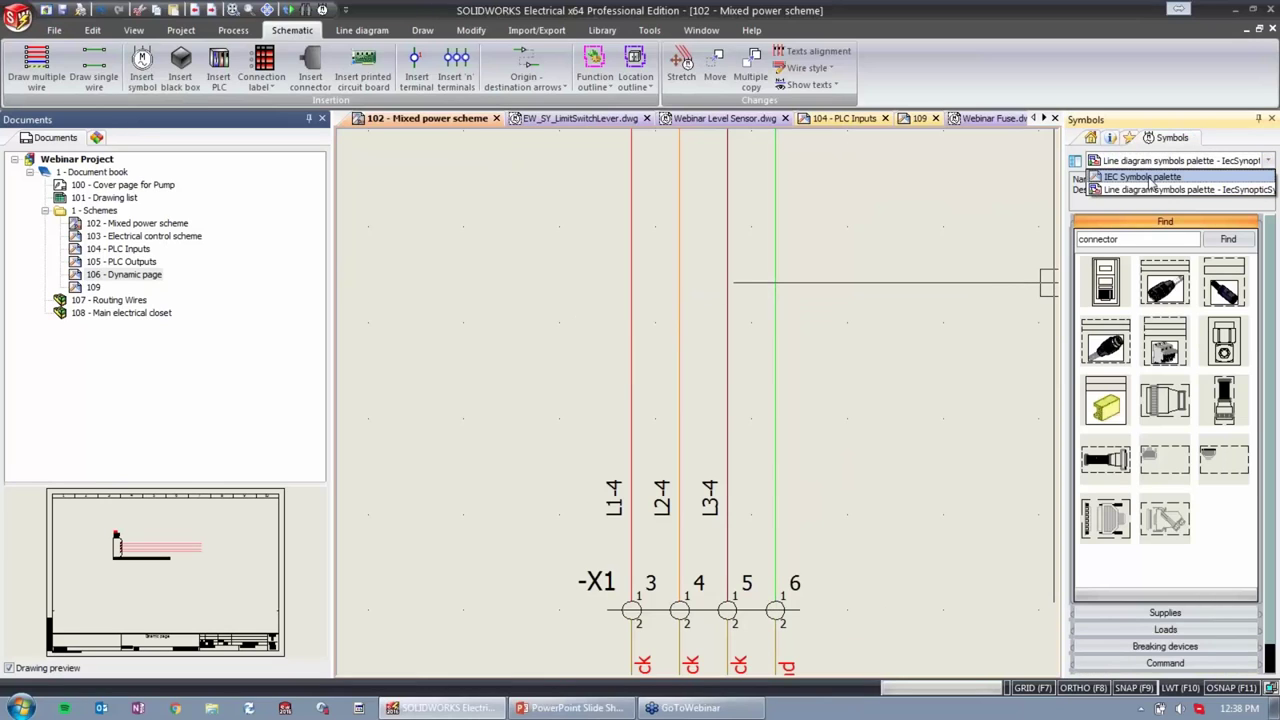
click(1148, 177)
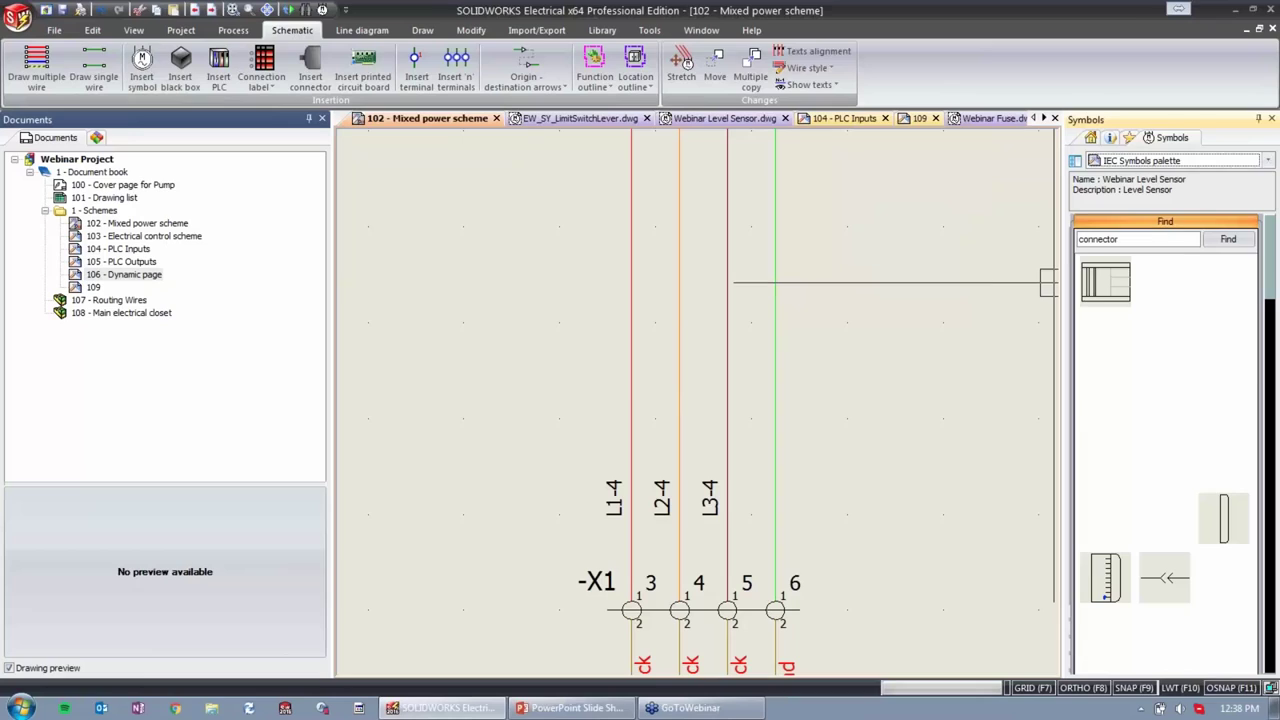
double_click(1146, 240)
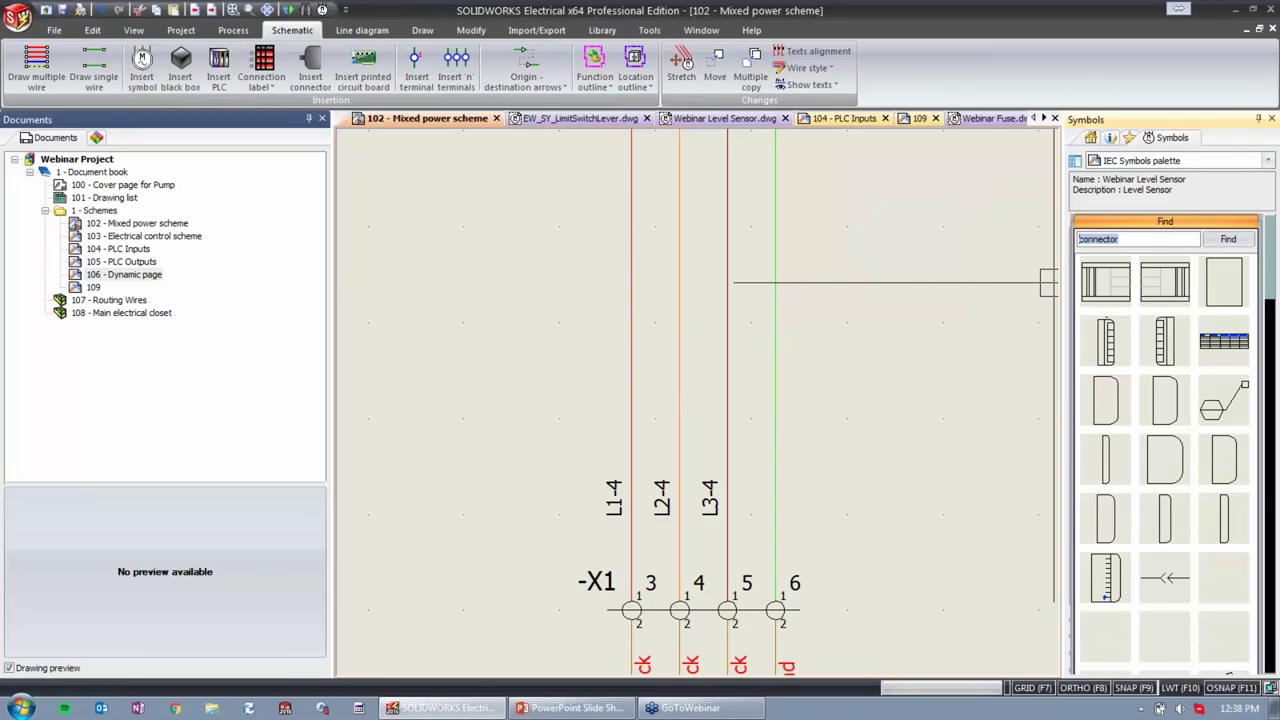
text(webinar)
key(Return)
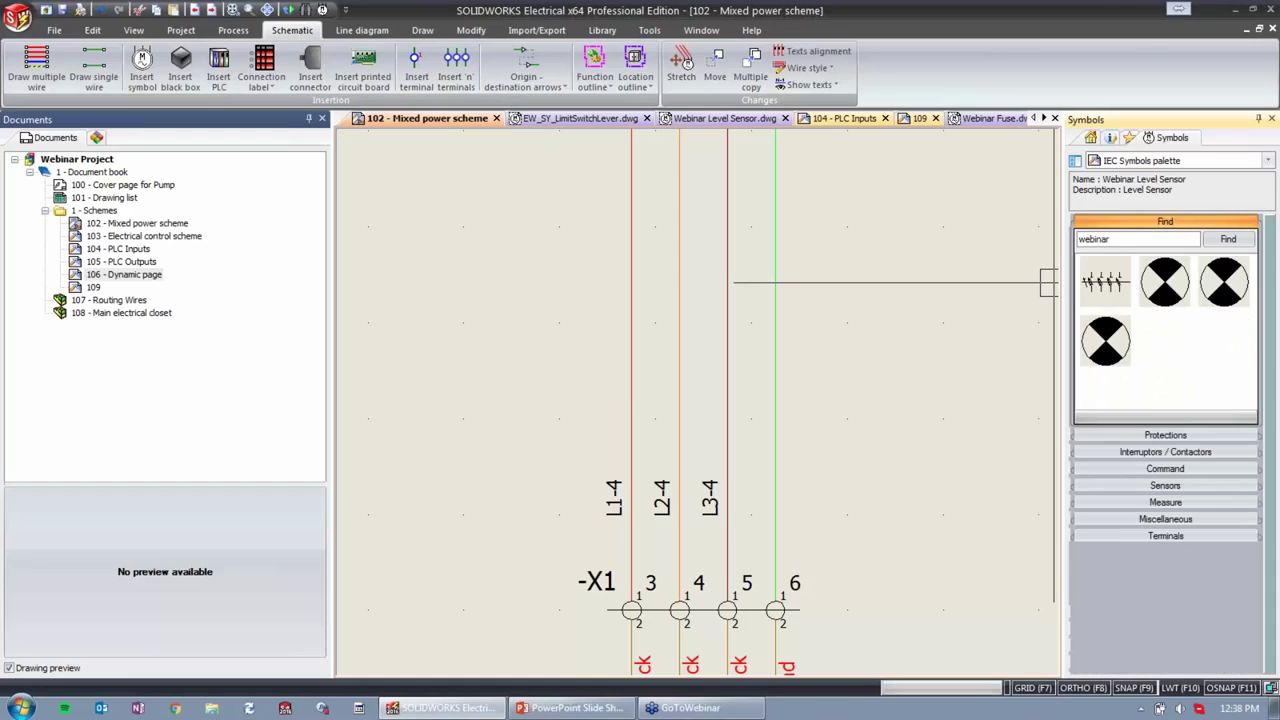
Insert the four-pole Webinar Fuse on the vertical wires between -F1 and terminal strip -X1, accepting the proposed symbol properties.
click(1104, 285)
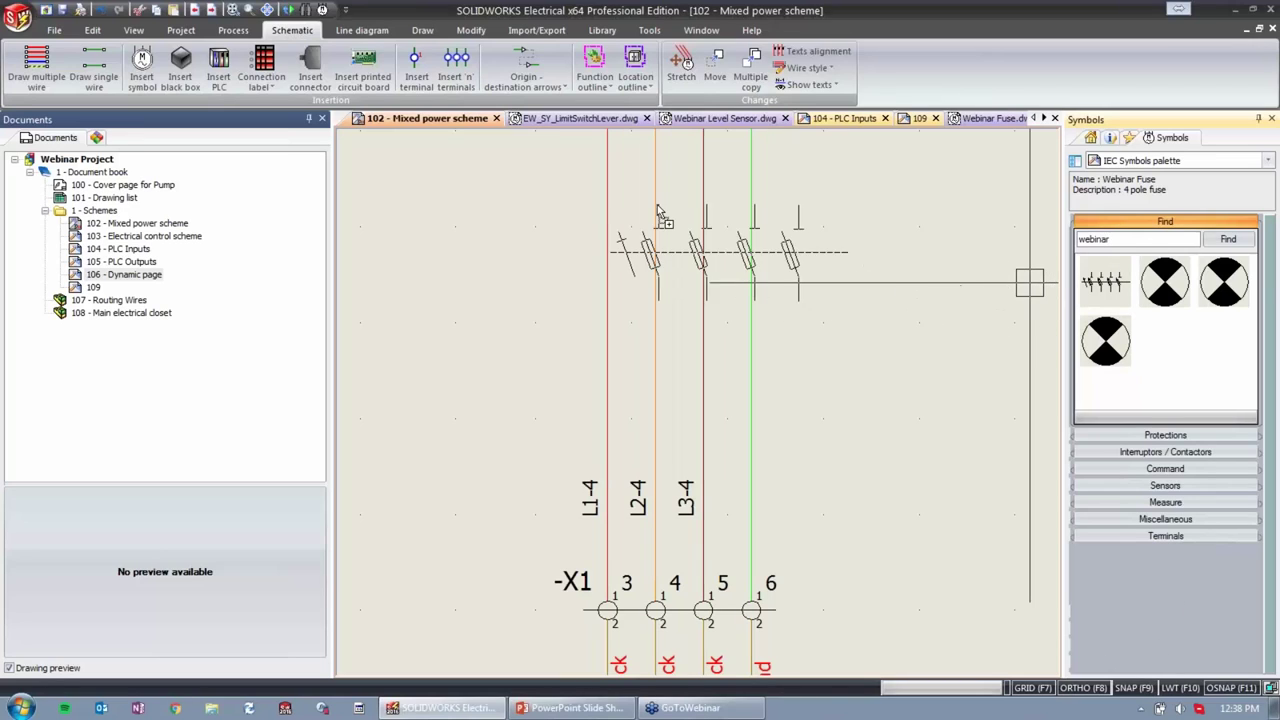
click(607, 213)
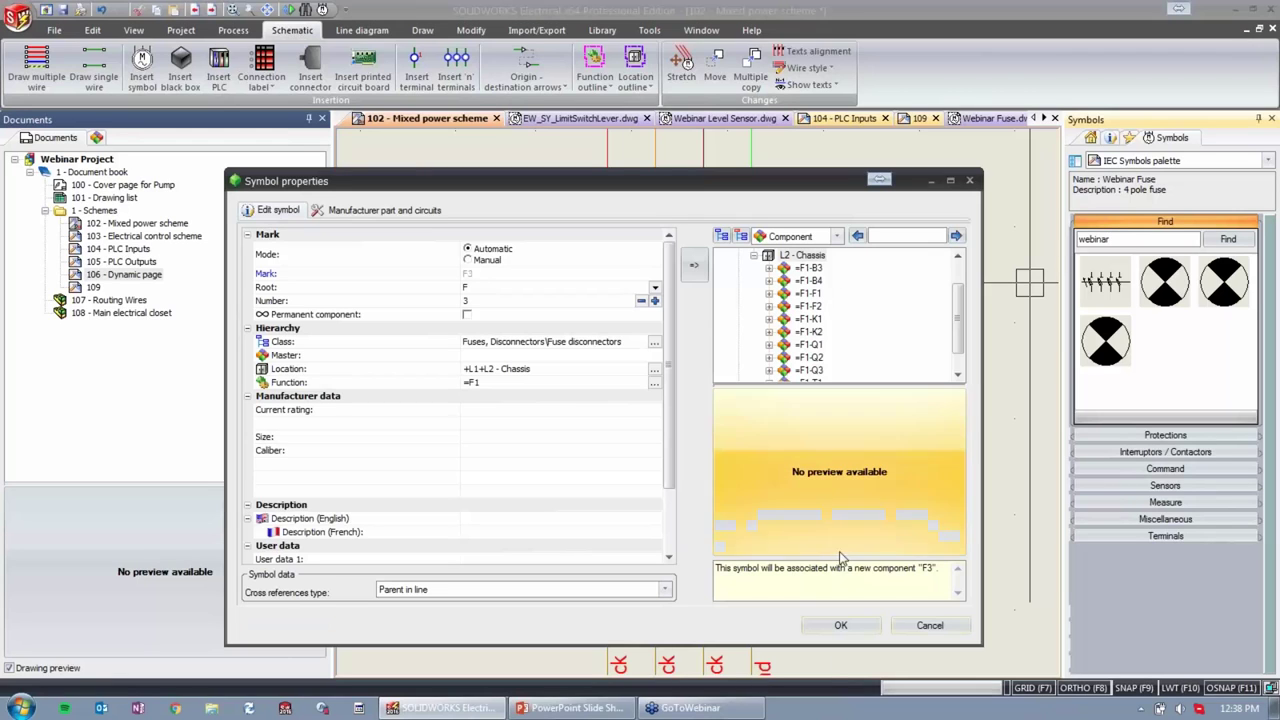
key(Return)
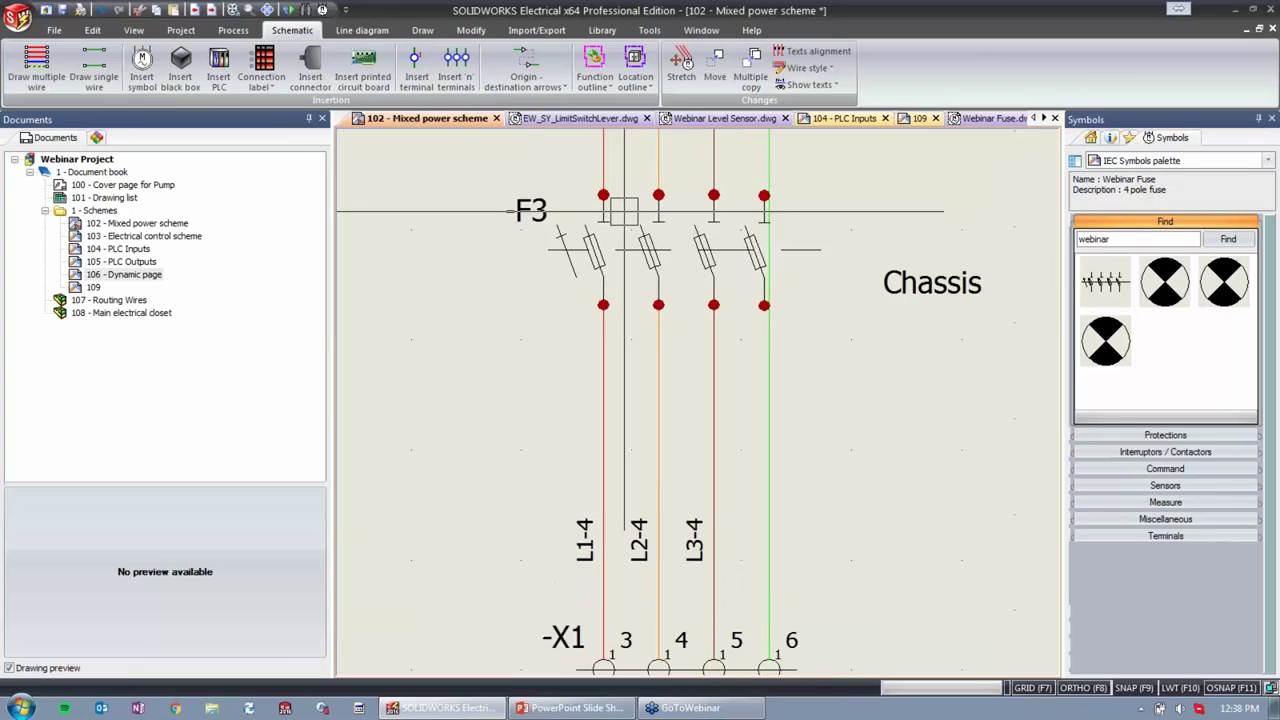
scroll(640, 258, up, 5)
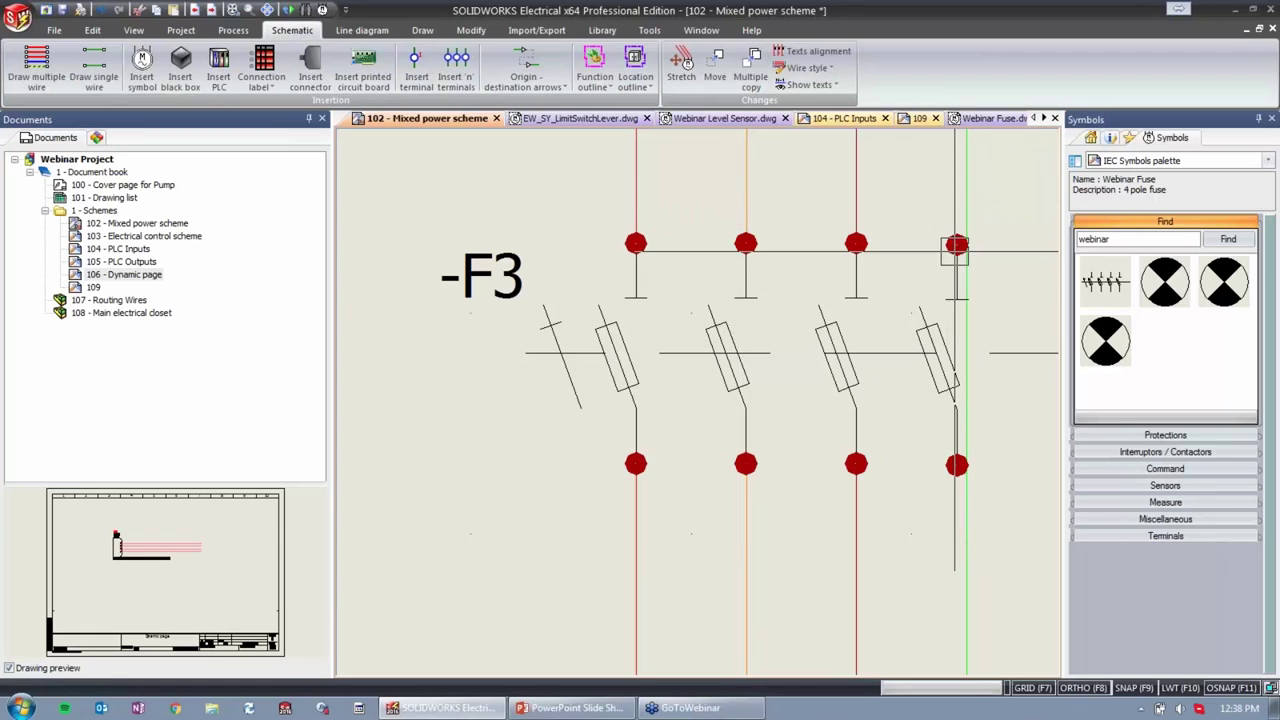
scroll(682, 316, down, 1)
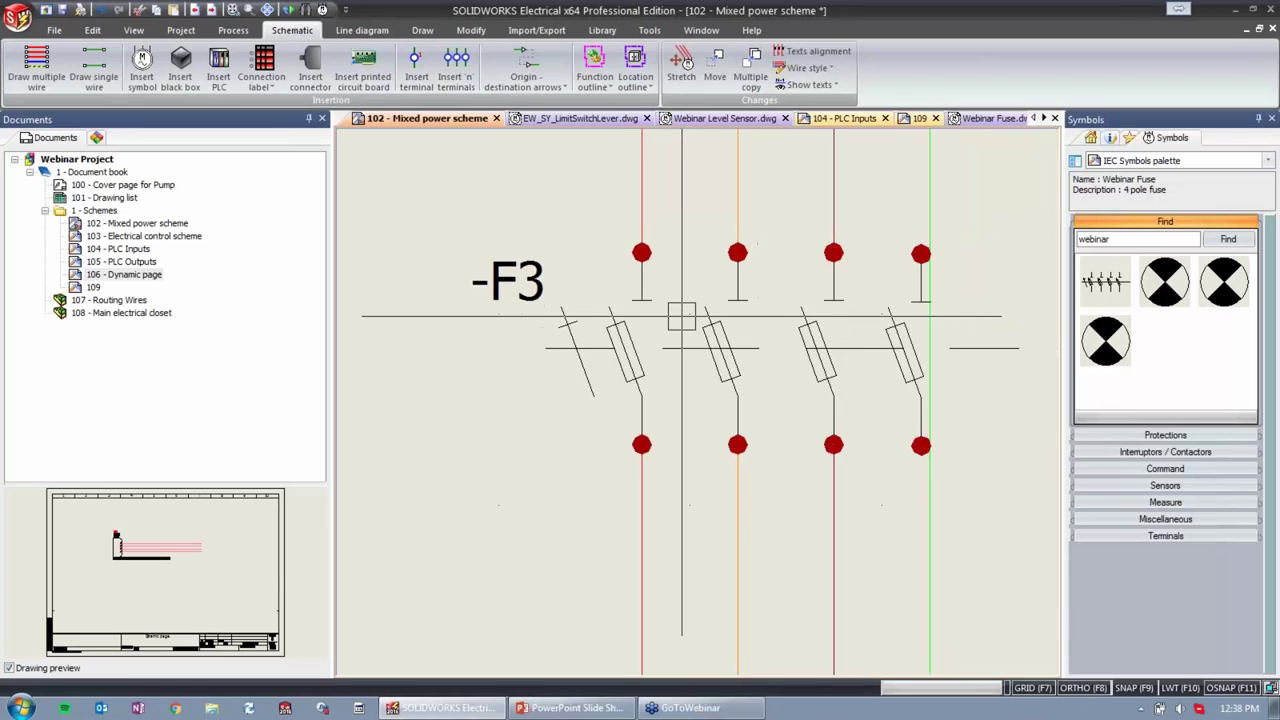
scroll(682, 316, down, 1)
scroll(698, 355, down, 2)
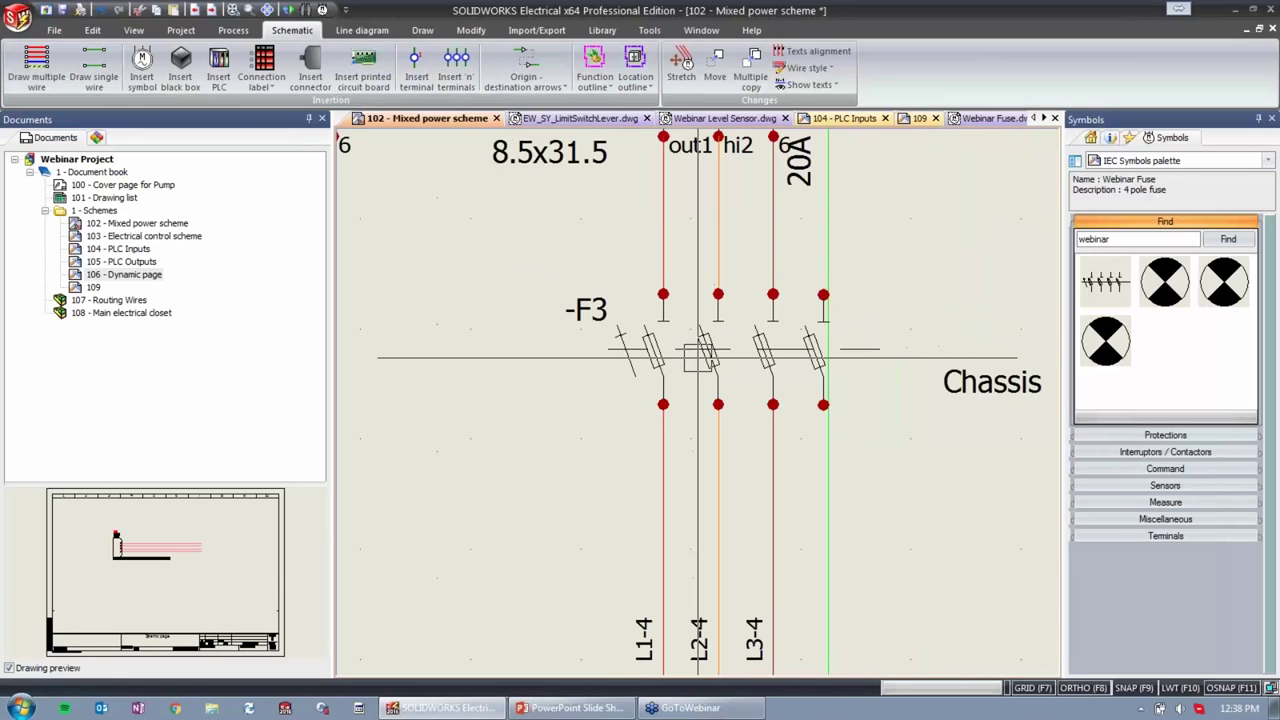
scroll(698, 355, up, 1)
Search for Legrand manufacturer parts with 4 circuits for the -F3 fuse component.
double_click(588, 310)
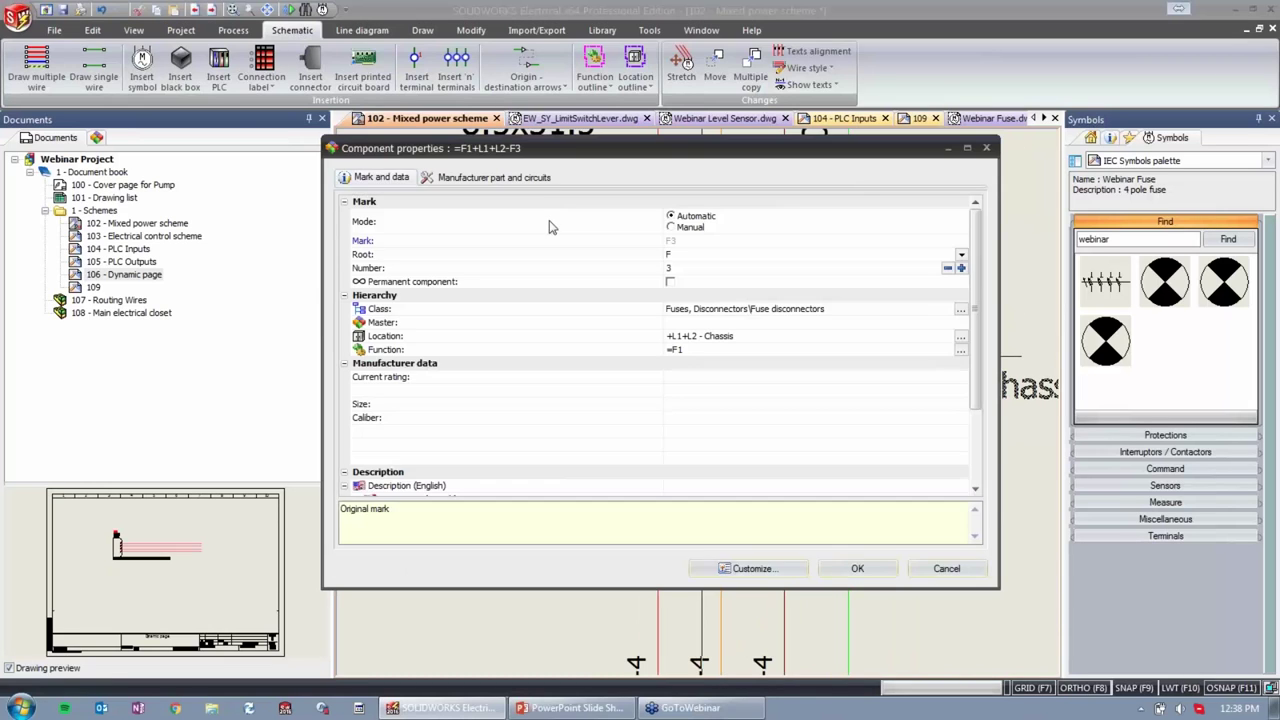
click(536, 180)
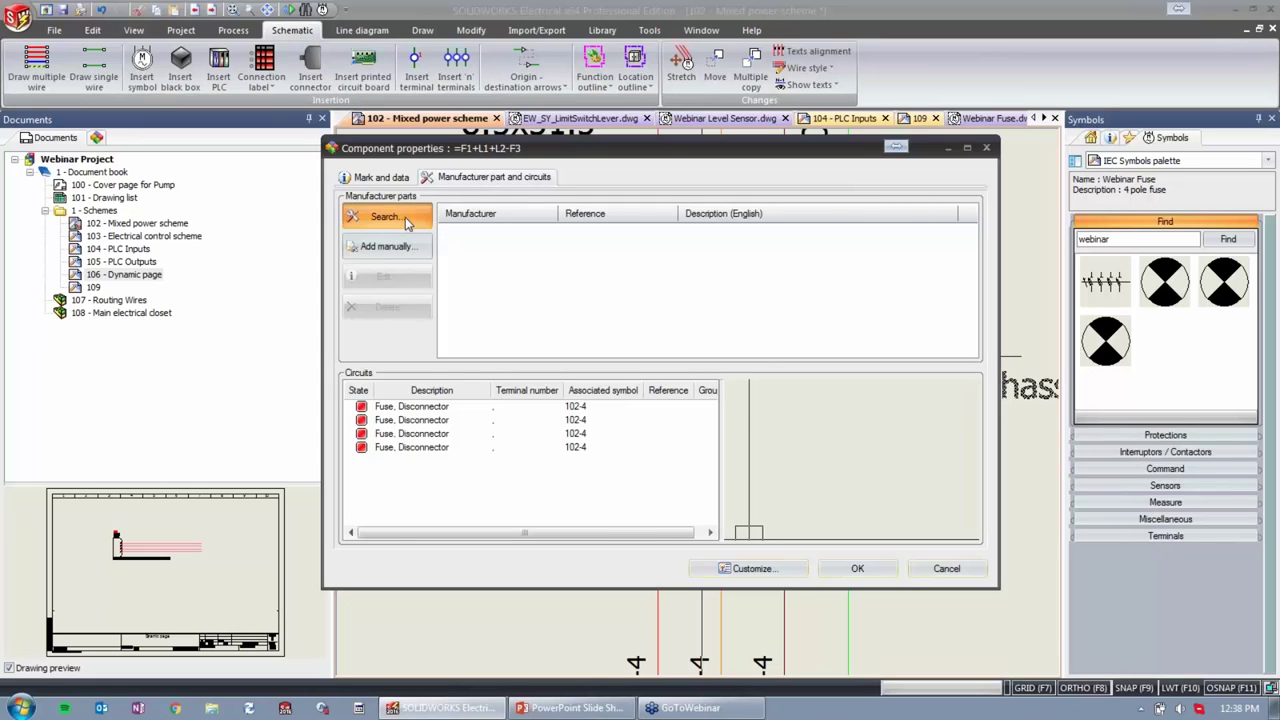
click(405, 220)
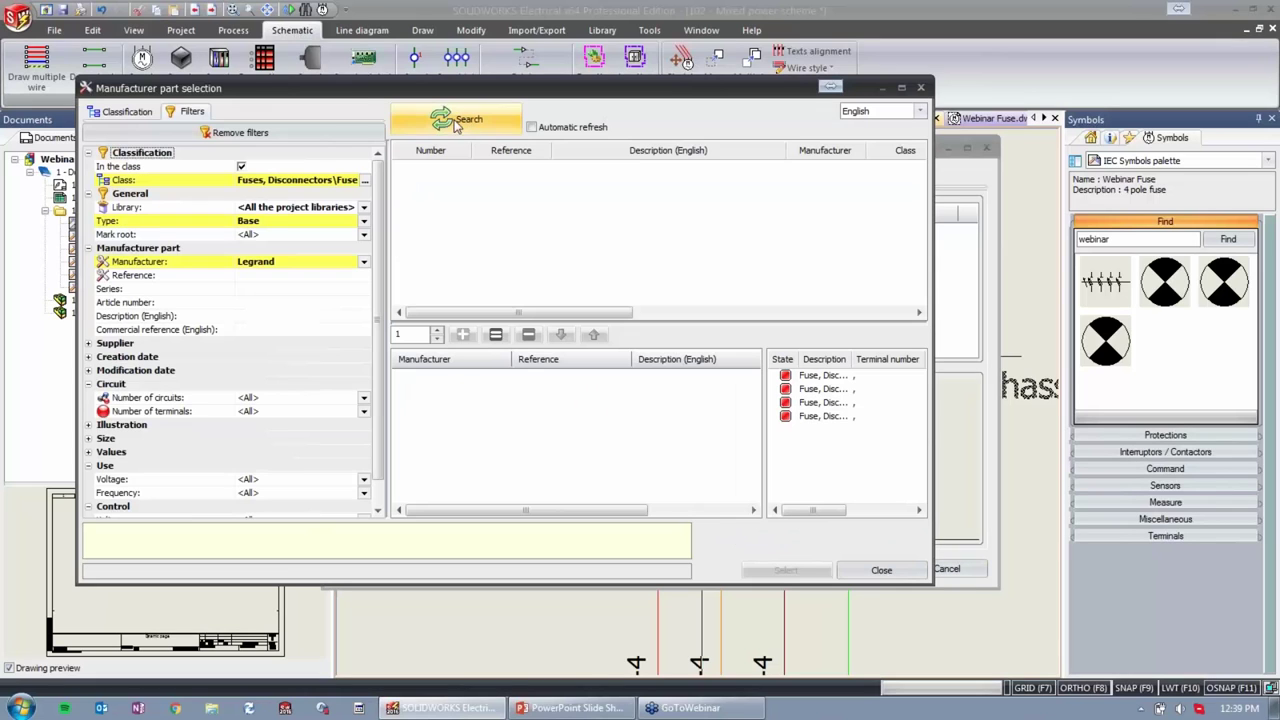
click(308, 399)
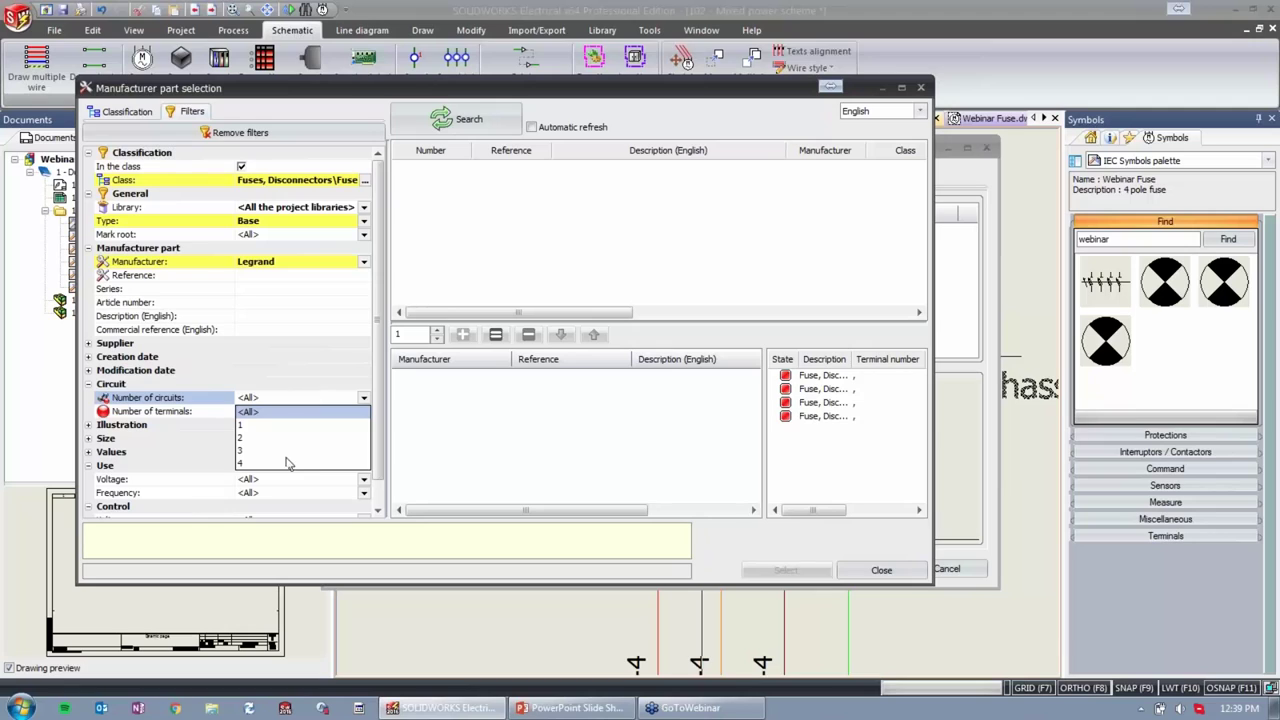
click(287, 463)
click(446, 119)
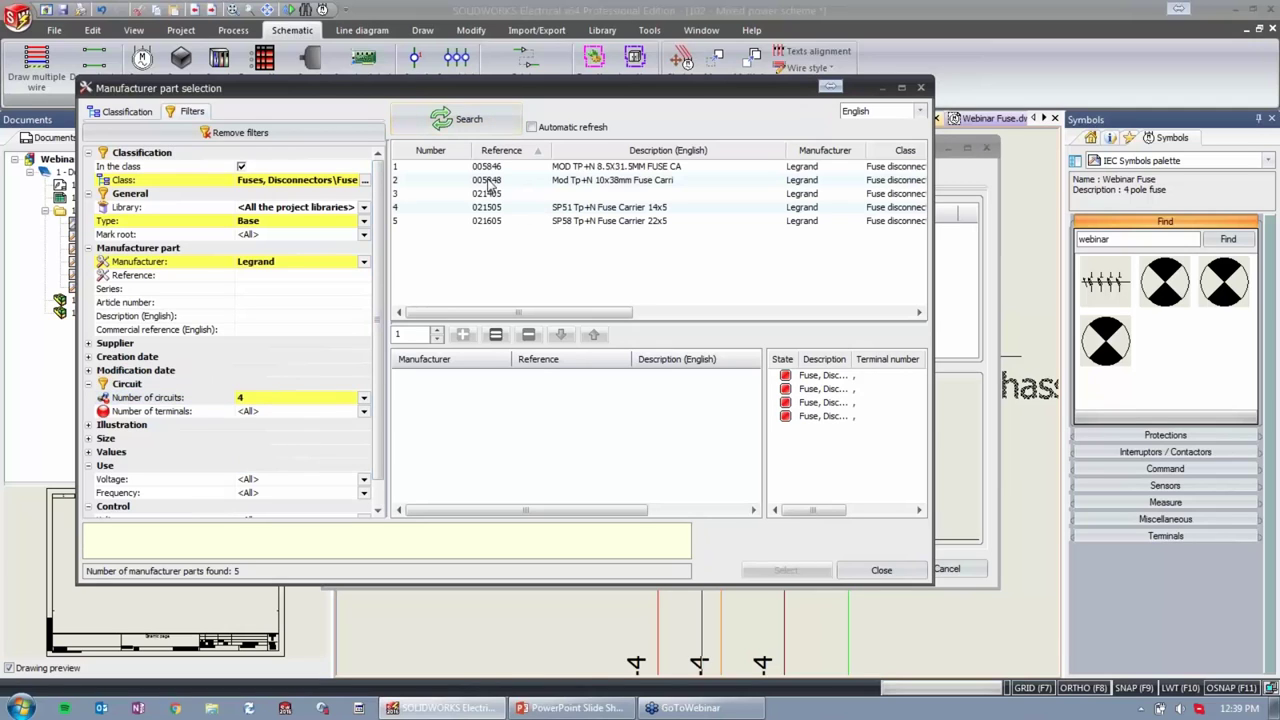
Assign Legrand part 005846 to the -F3 fuse and apply the component properties.
double_click(487, 167)
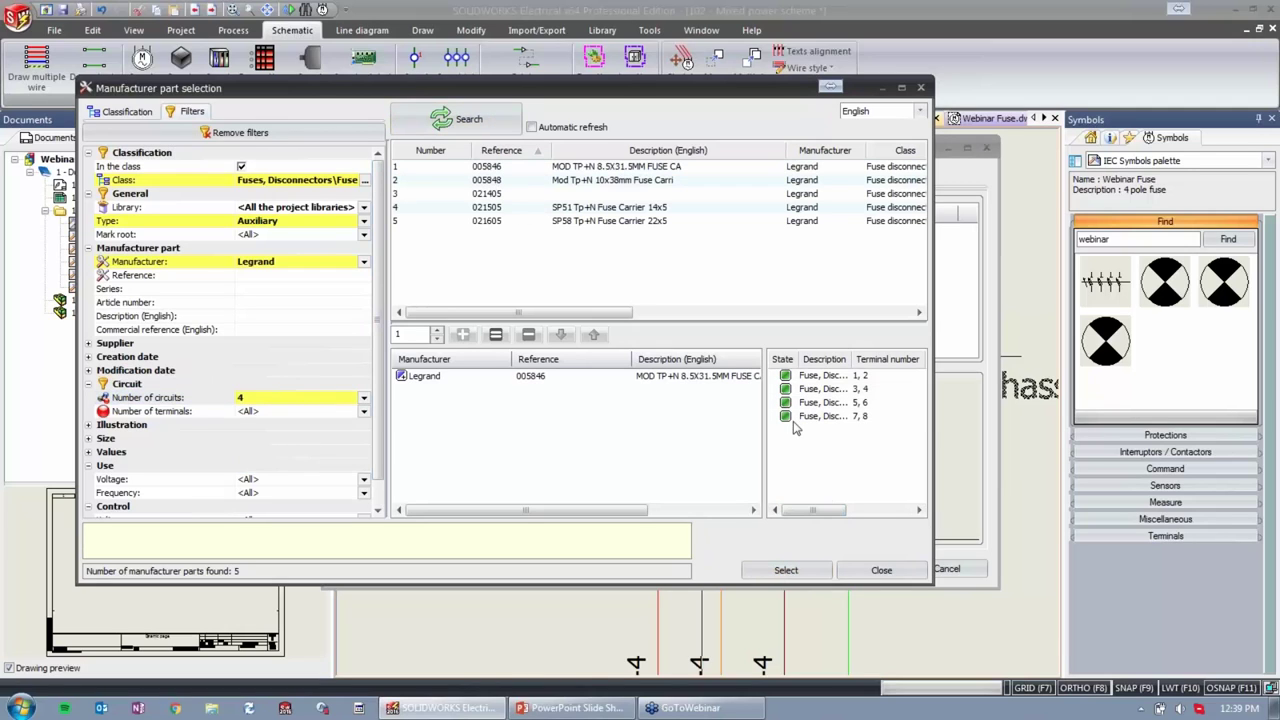
click(786, 570)
click(853, 569)
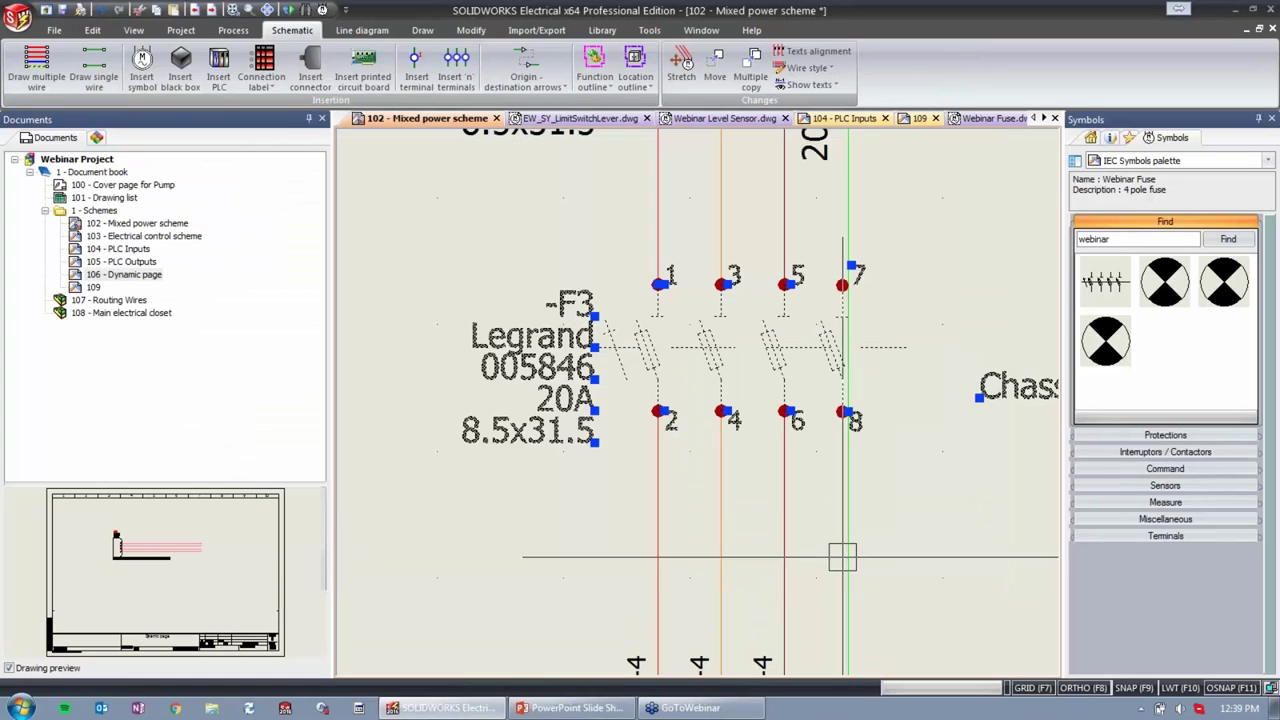
scroll(860, 295, up, 2)
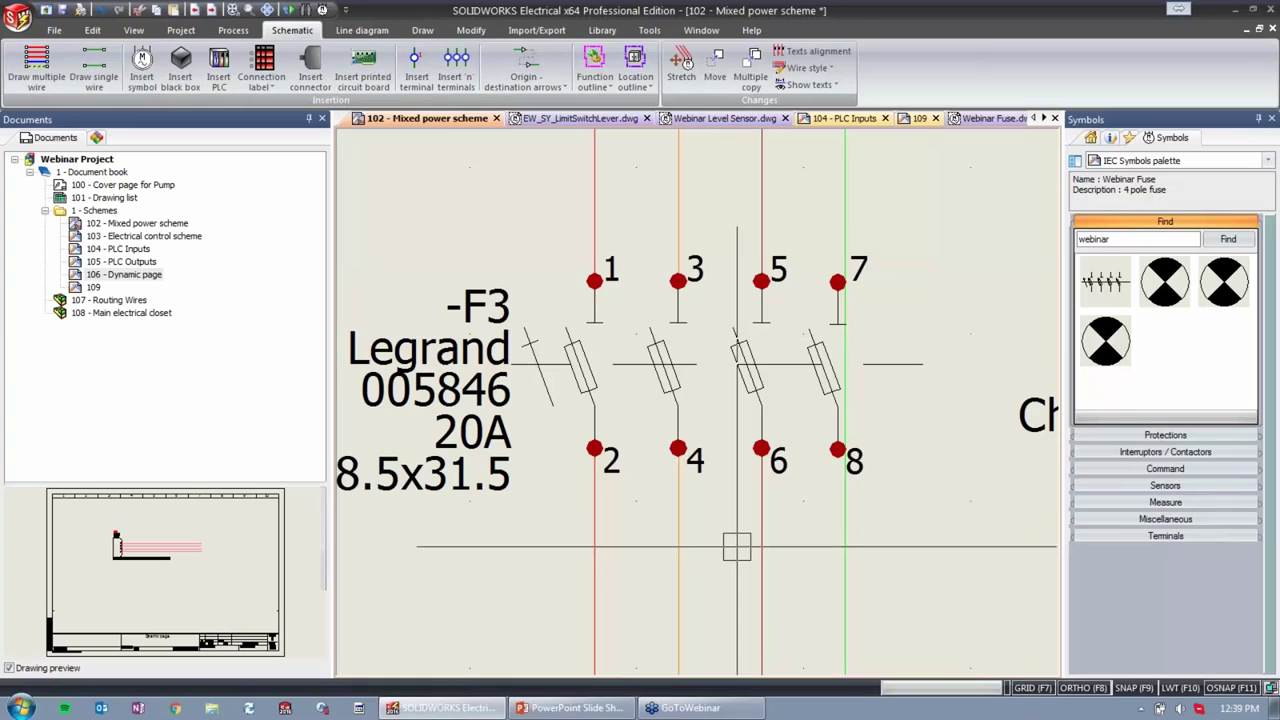
scroll(723, 457, down, 3)
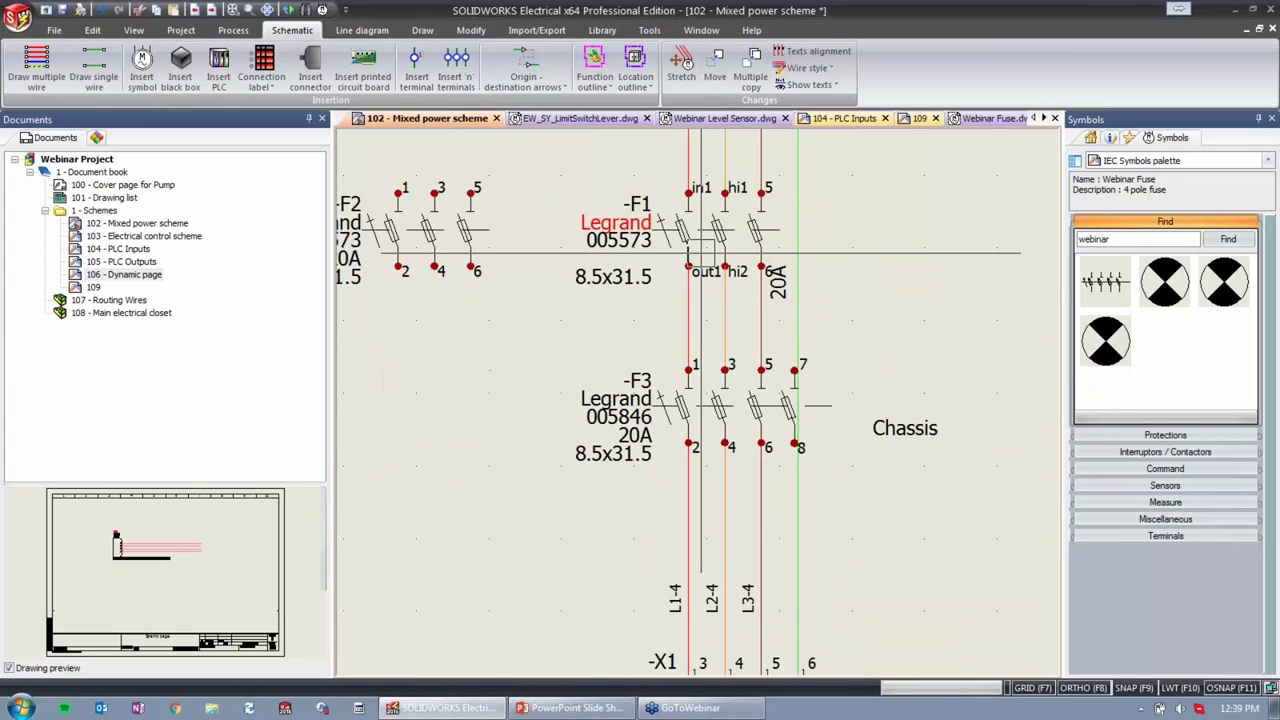
scroll(672, 130, down, 1)
Open the Symbols manager and filter the symbols to the Fuses, Disconnectors class.
click(603, 30)
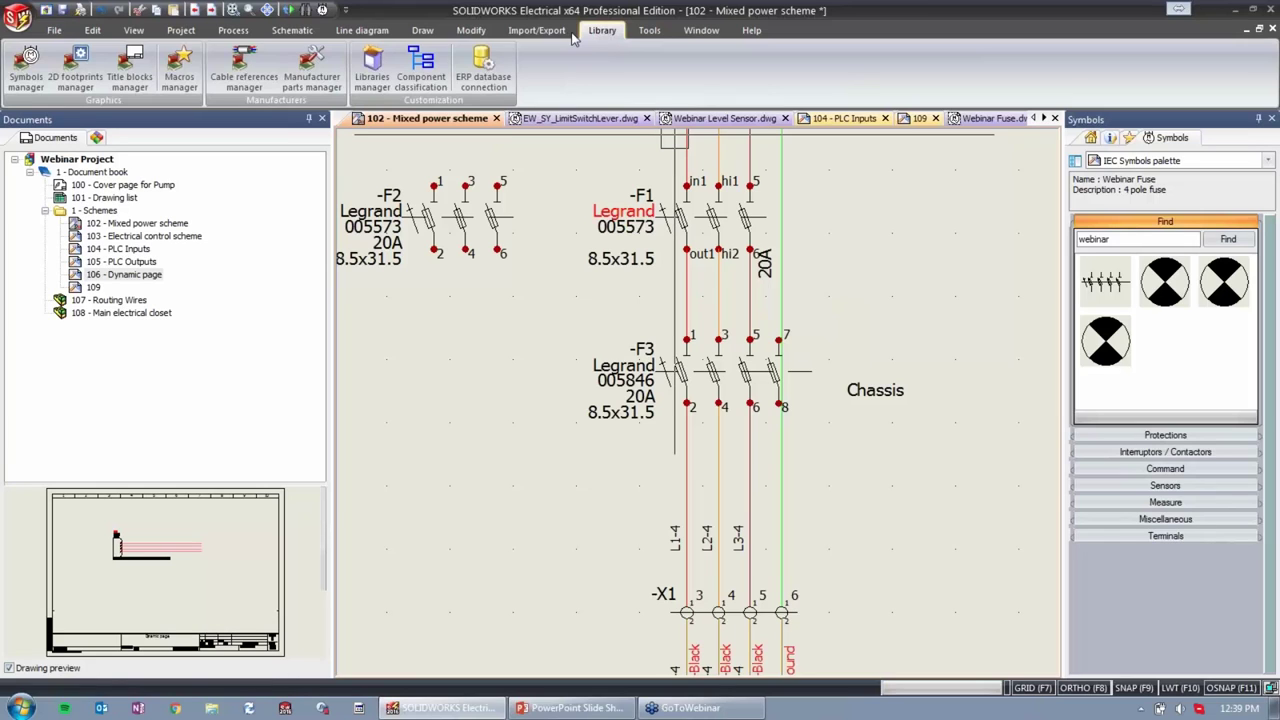
click(26, 70)
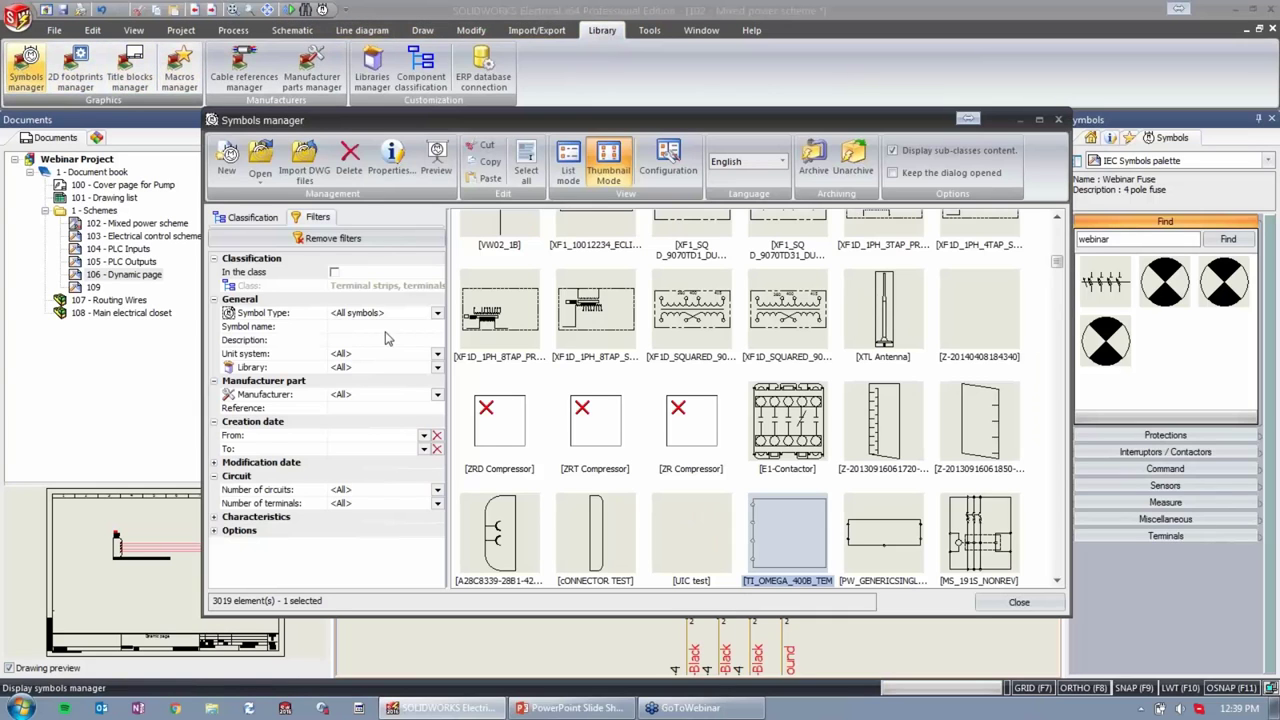
click(335, 273)
click(437, 288)
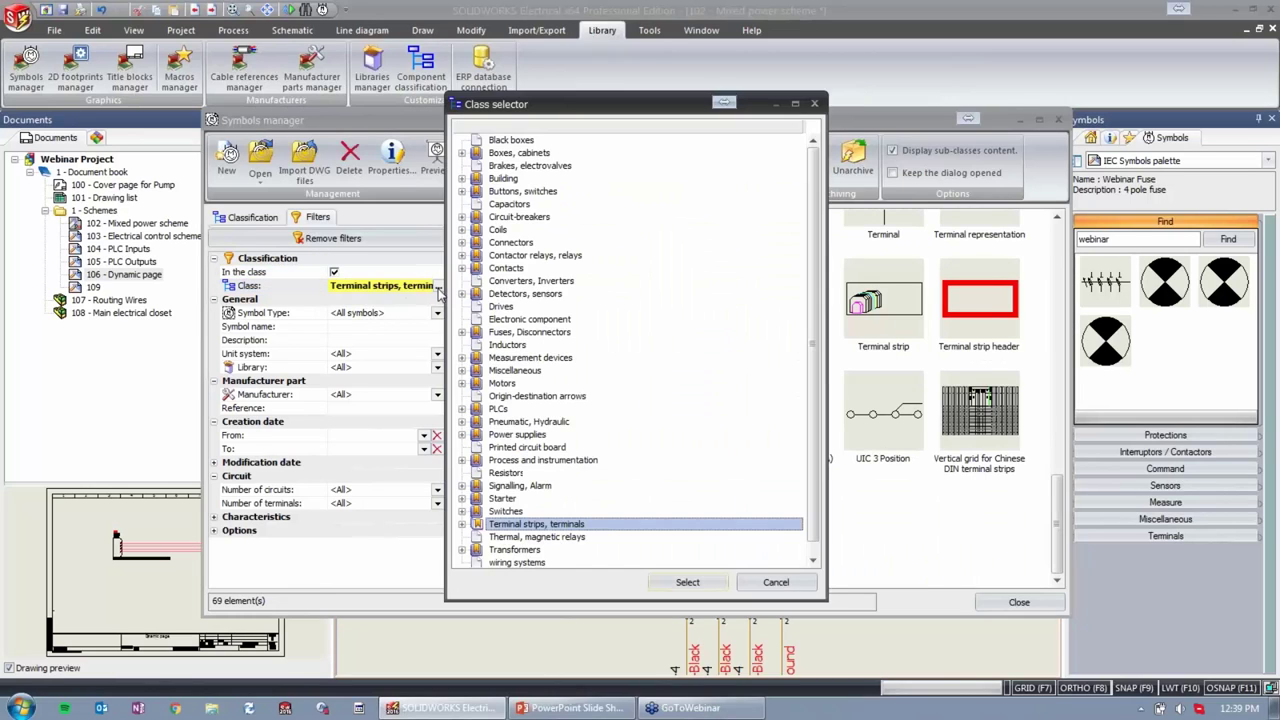
click(508, 333)
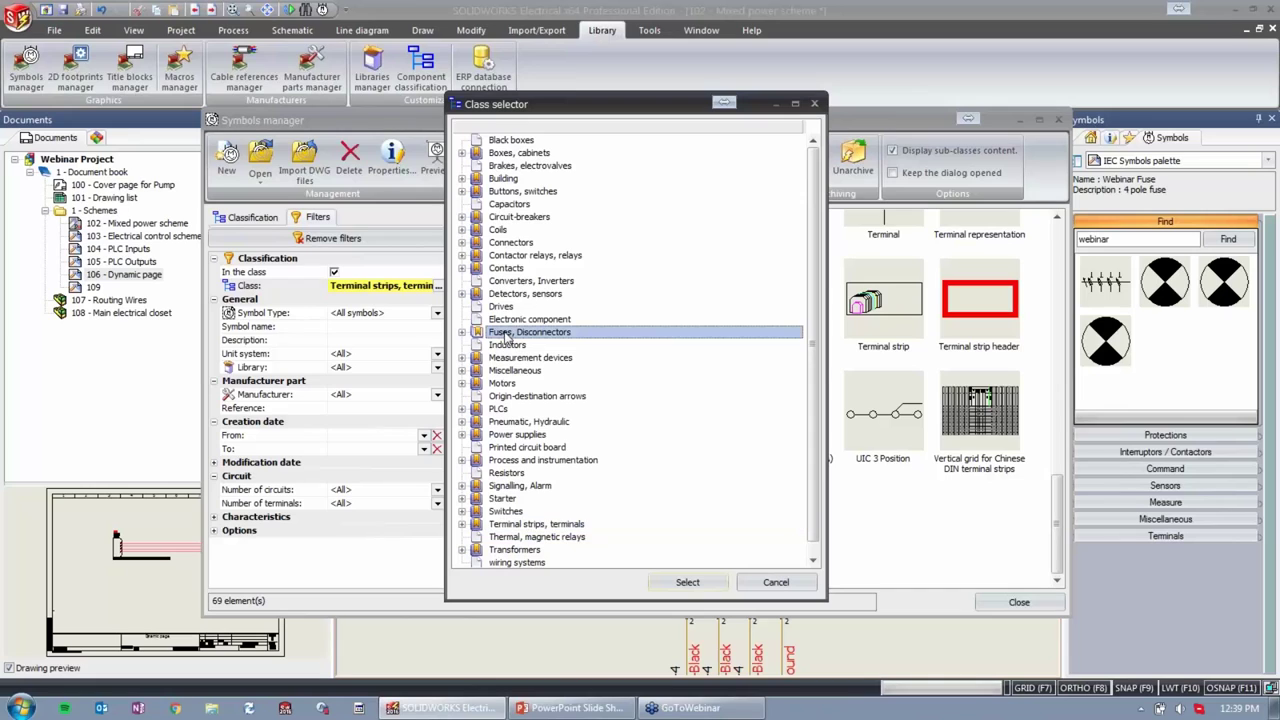
click(703, 585)
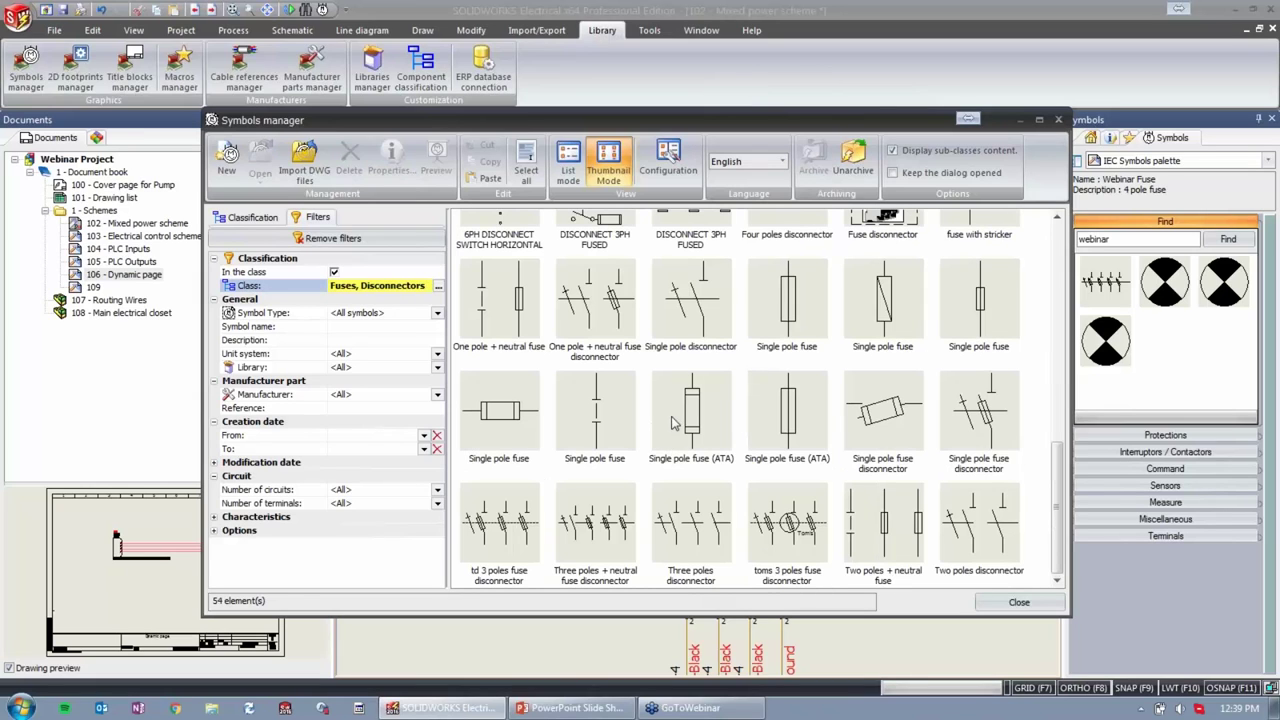
Copy the selected Single pole fuse (ATA) symbol and paste a duplicate into the Fuses, Disconnectors class.
click(679, 417)
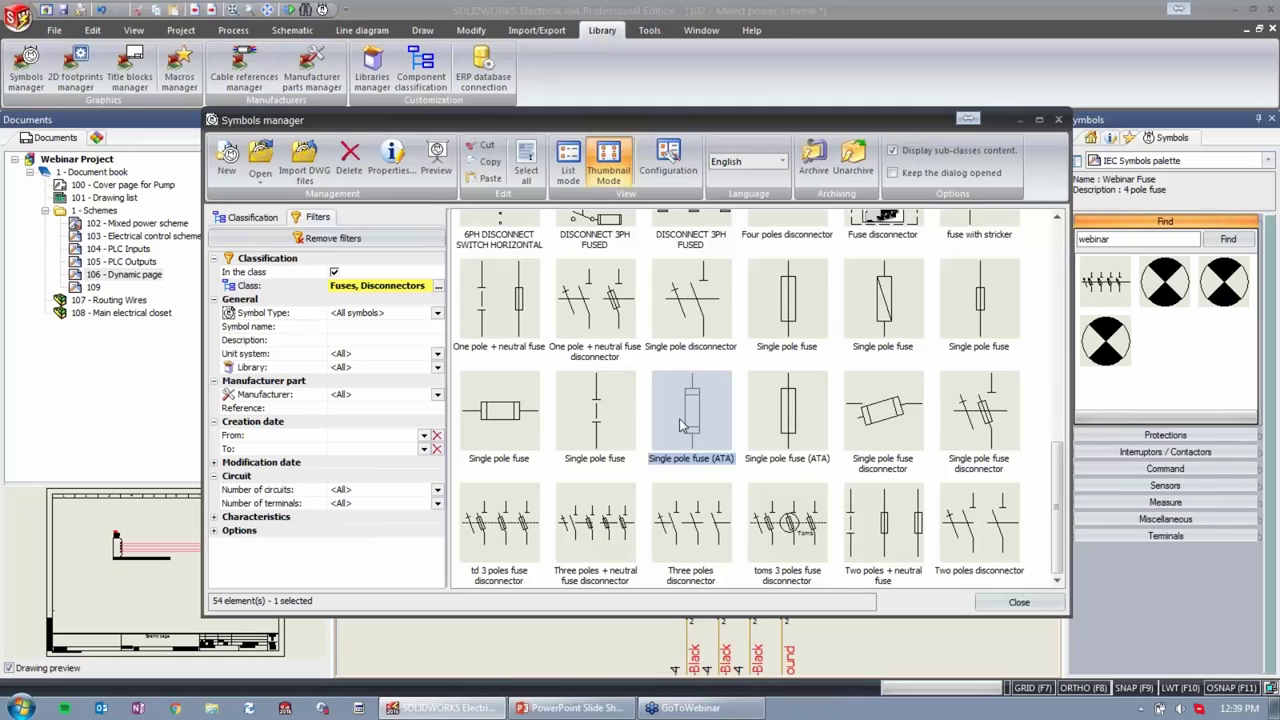
right_click(679, 425)
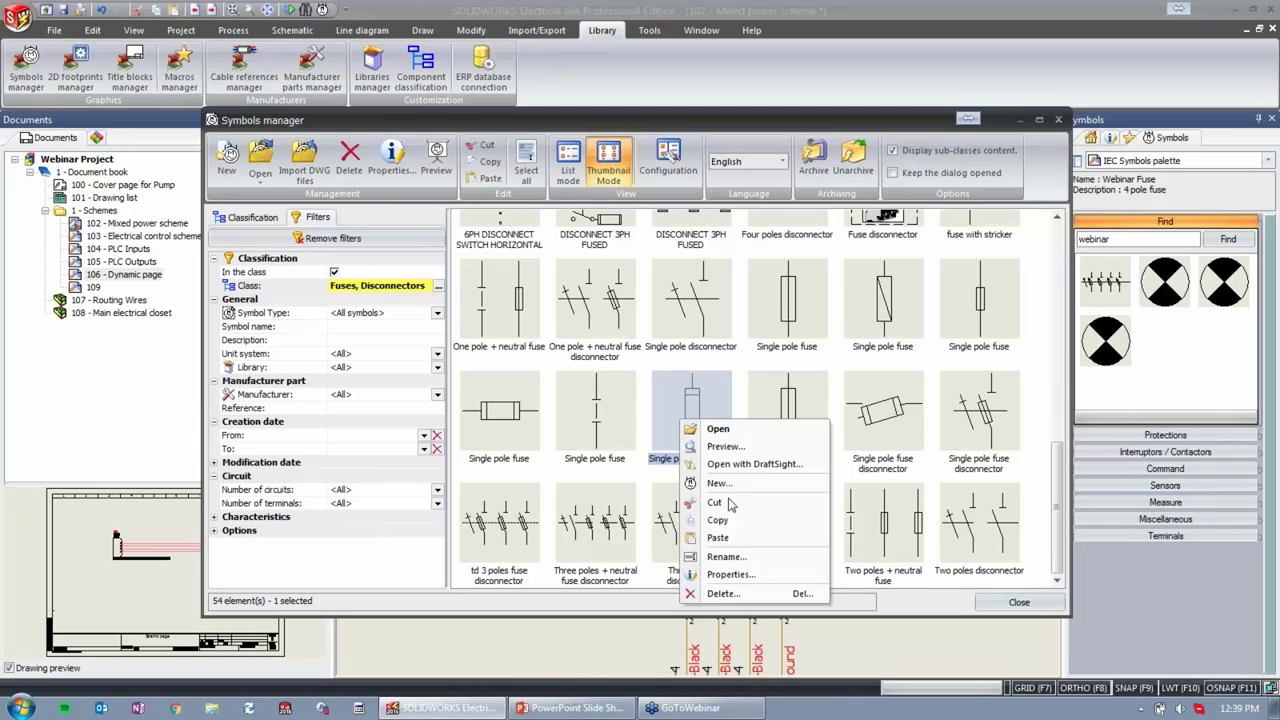
click(746, 522)
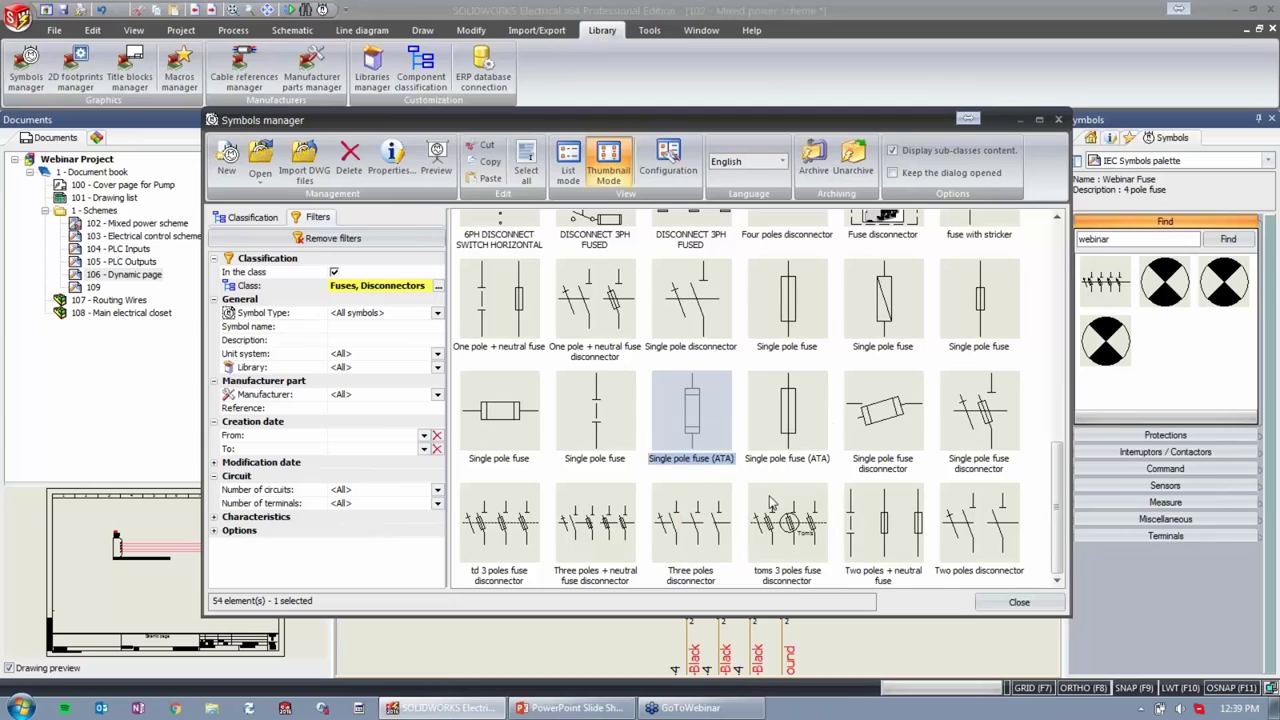
click(1045, 428)
right_click(1037, 425)
click(1074, 535)
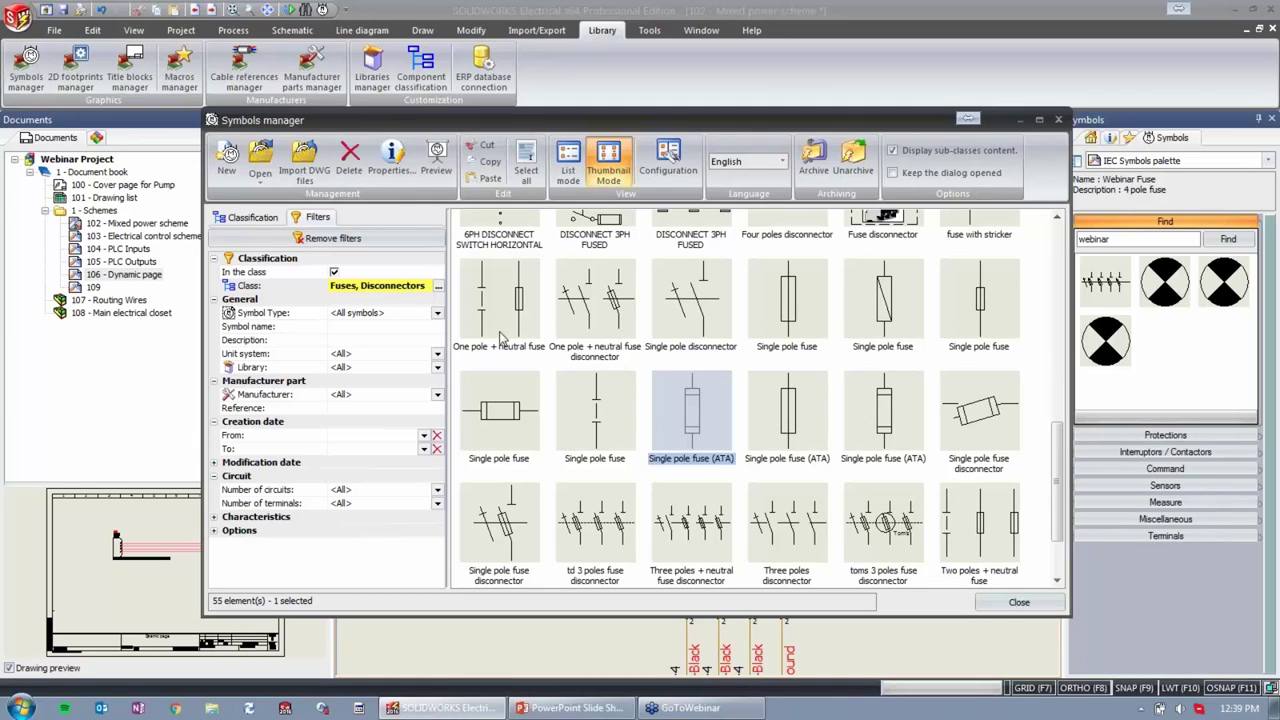
Create a new symbol named "Webinar 2" with the English description "new symbol".
click(228, 155)
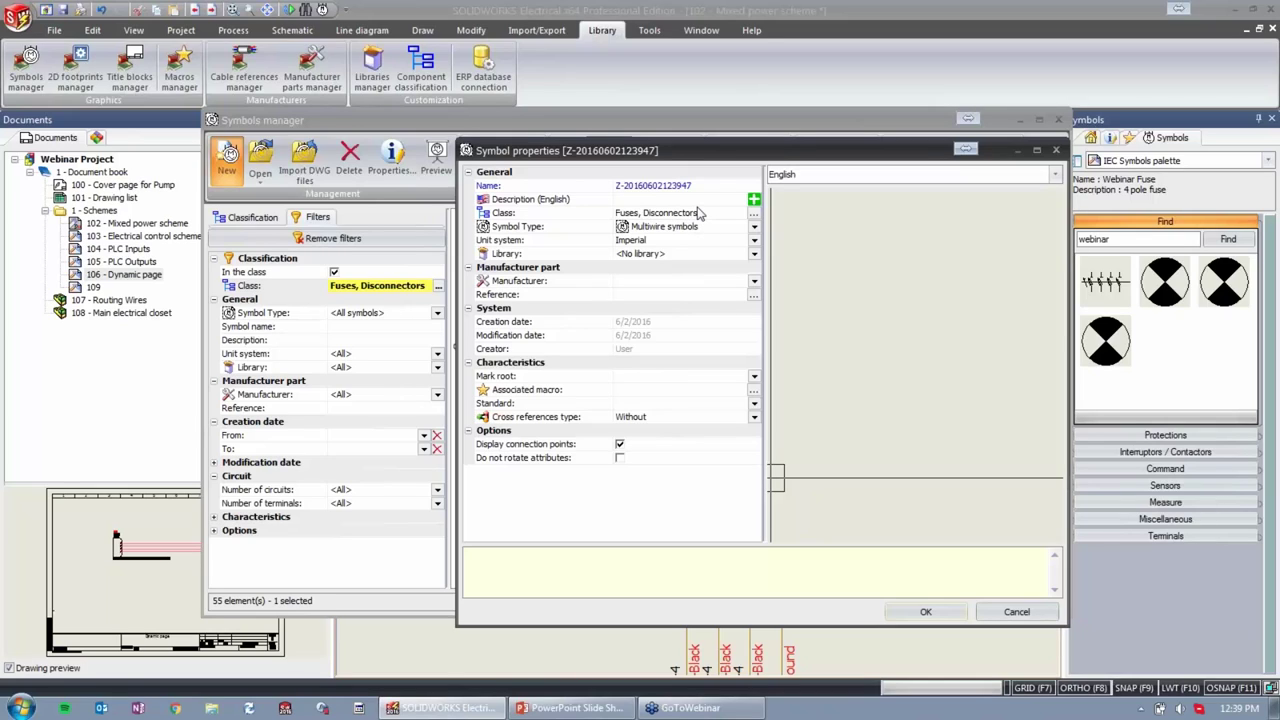
click(712, 377)
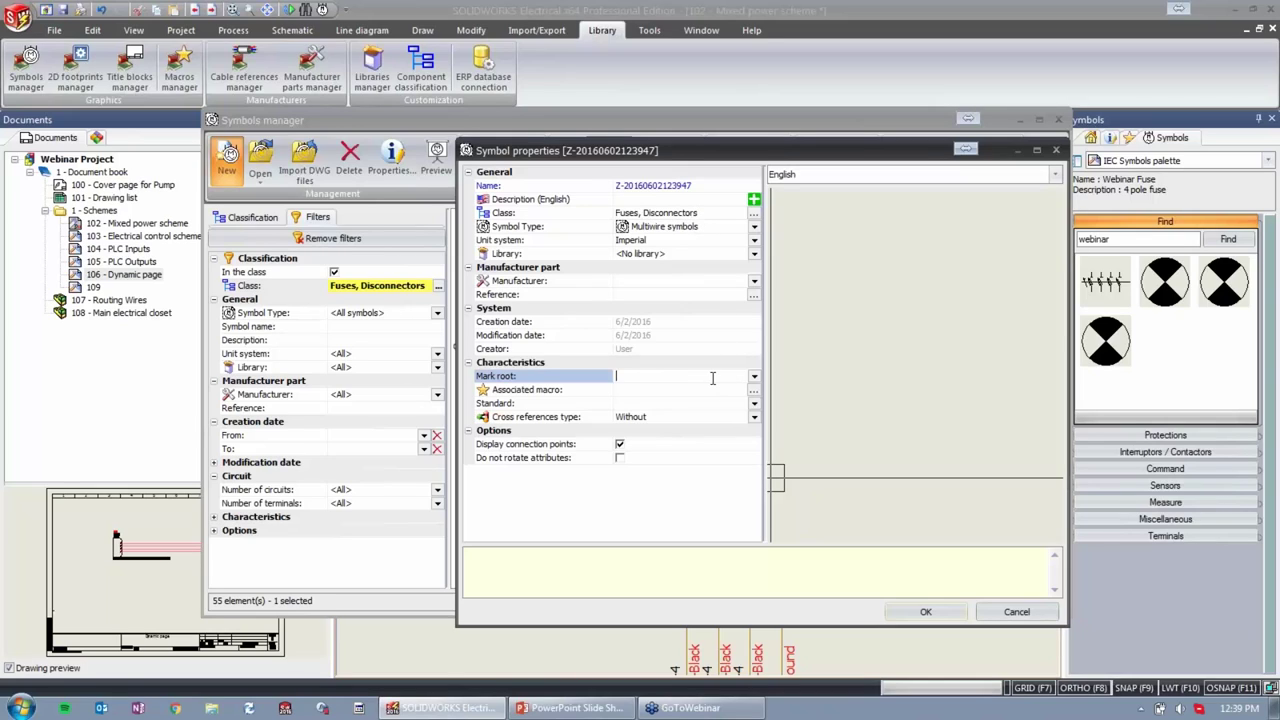
click(699, 190)
drag(699, 187, 624, 187)
key(BackSpace)
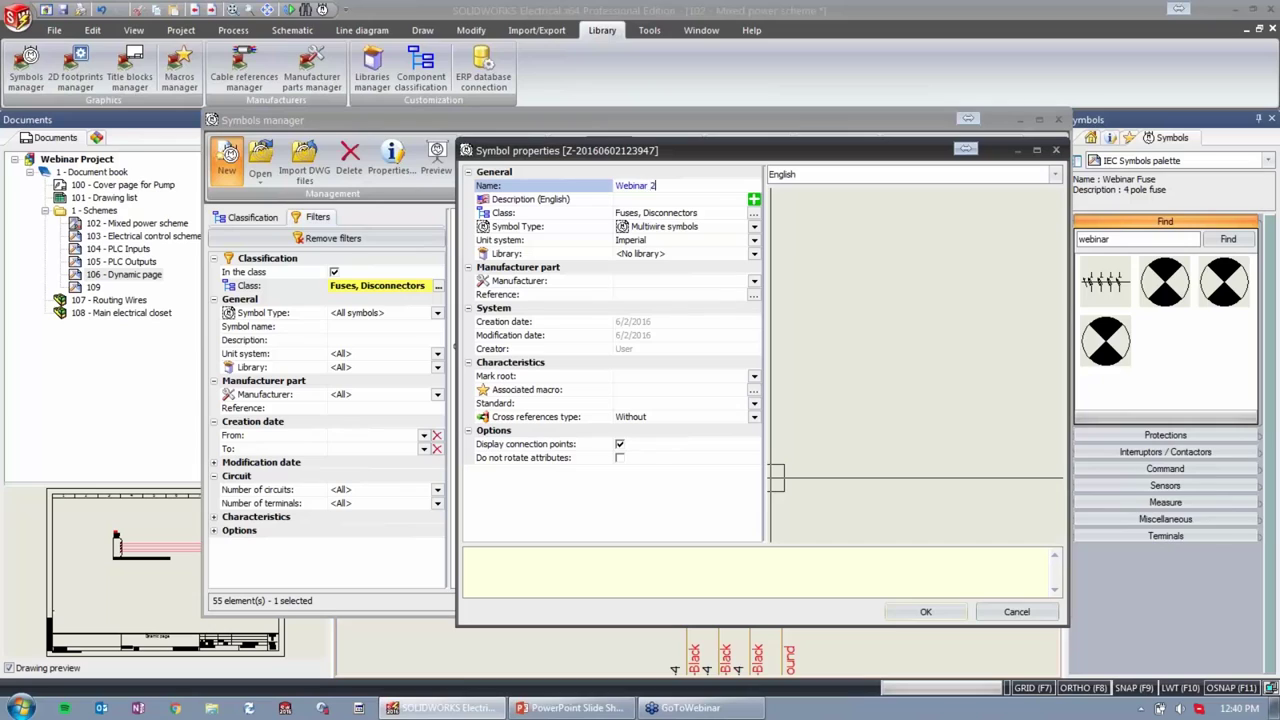
click(544, 199)
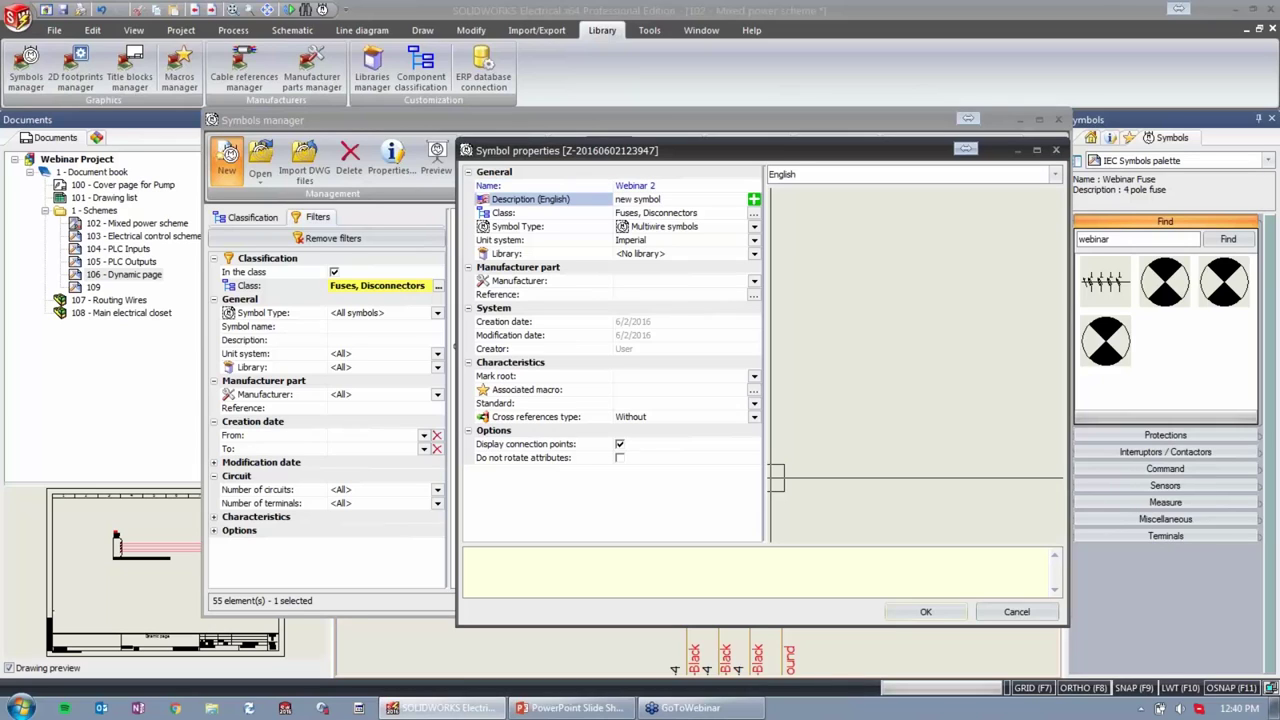
Set the new symbol's class to Contacts and its unit system to Metric, and confirm the symbol properties.
click(754, 213)
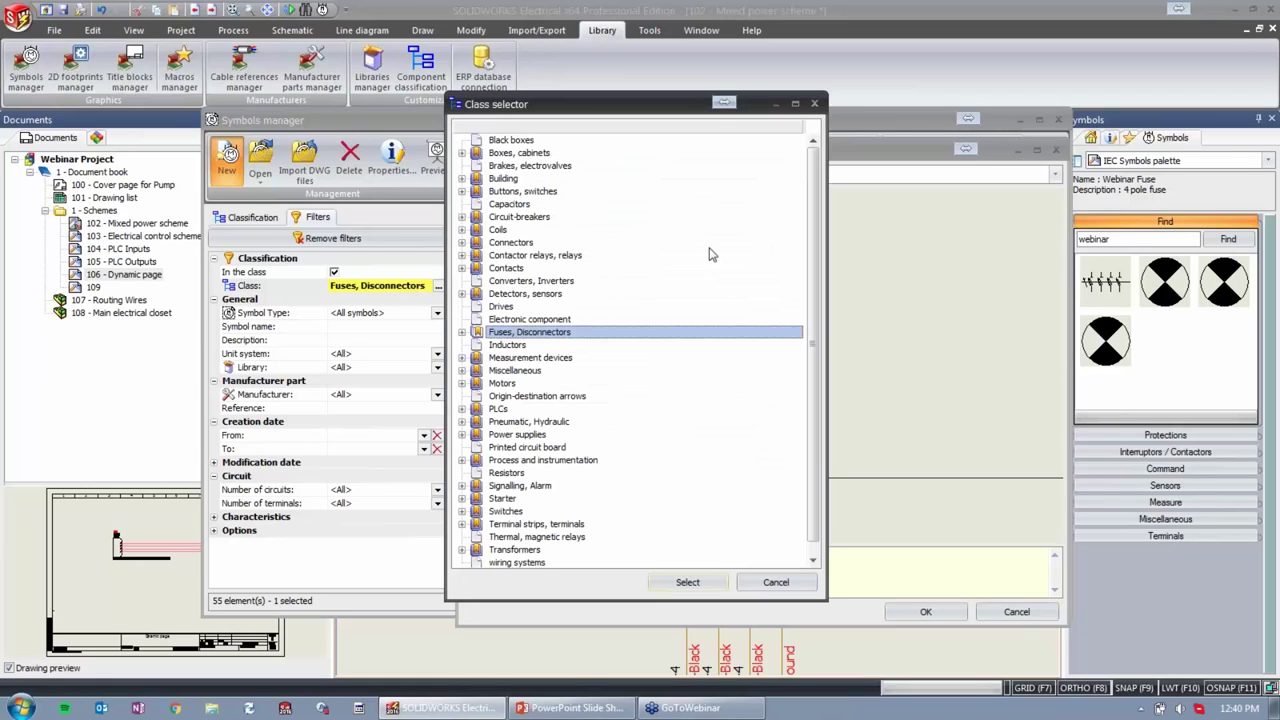
click(515, 268)
click(690, 581)
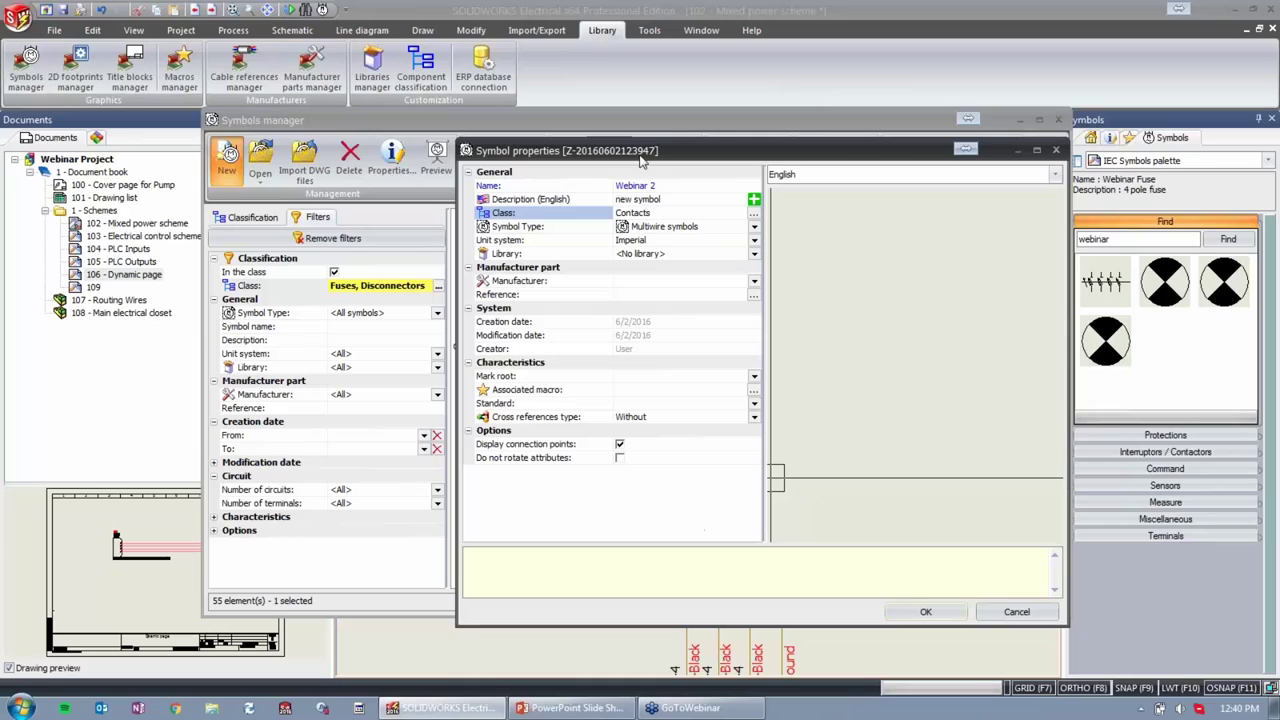
click(638, 240)
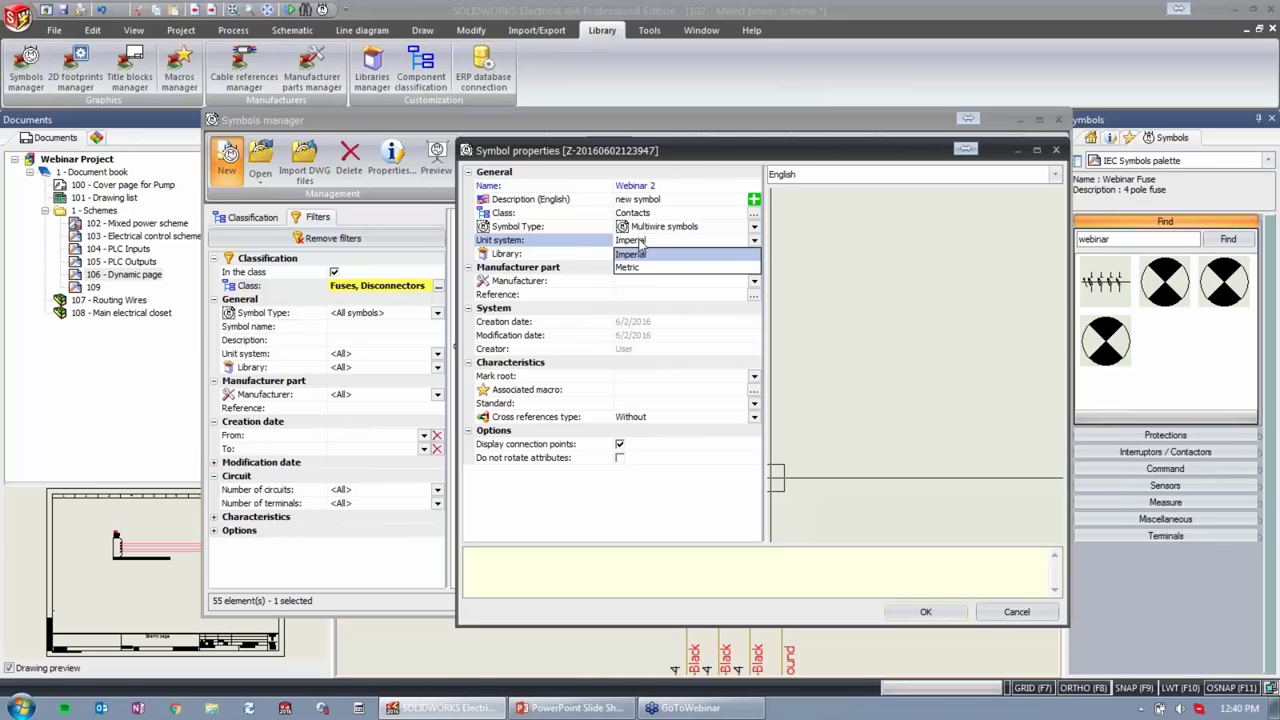
click(656, 267)
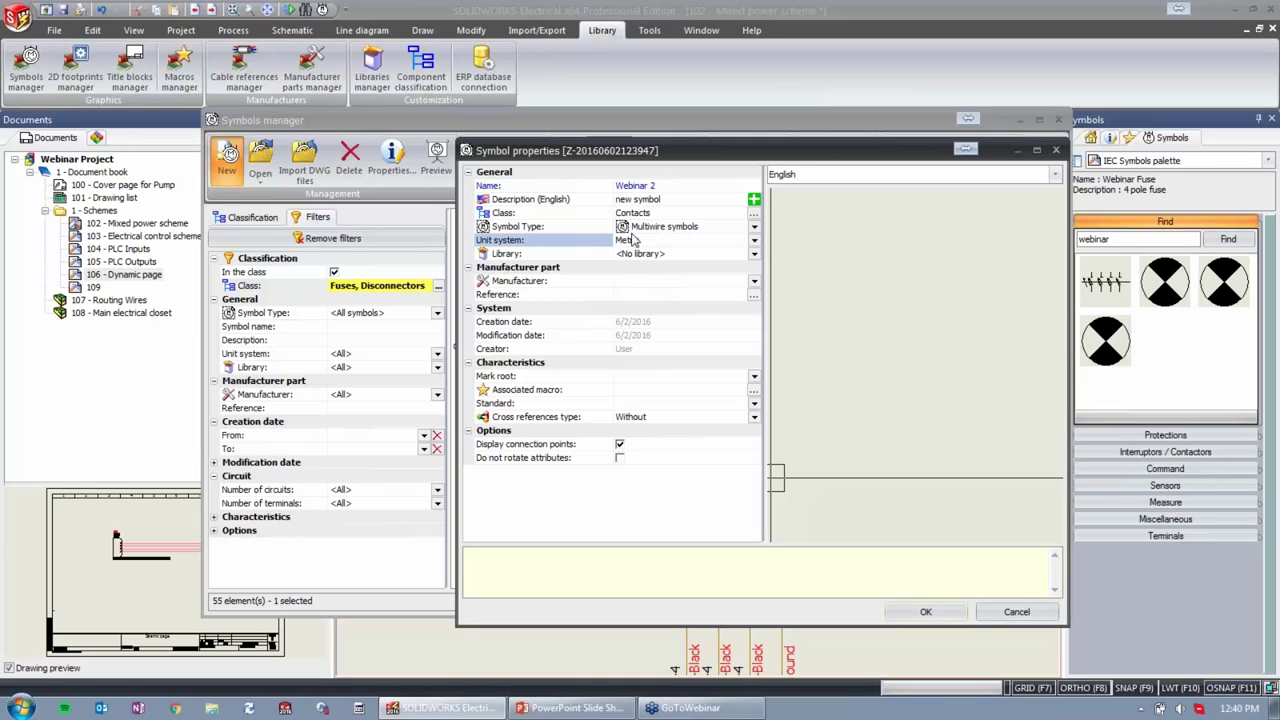
click(630, 281)
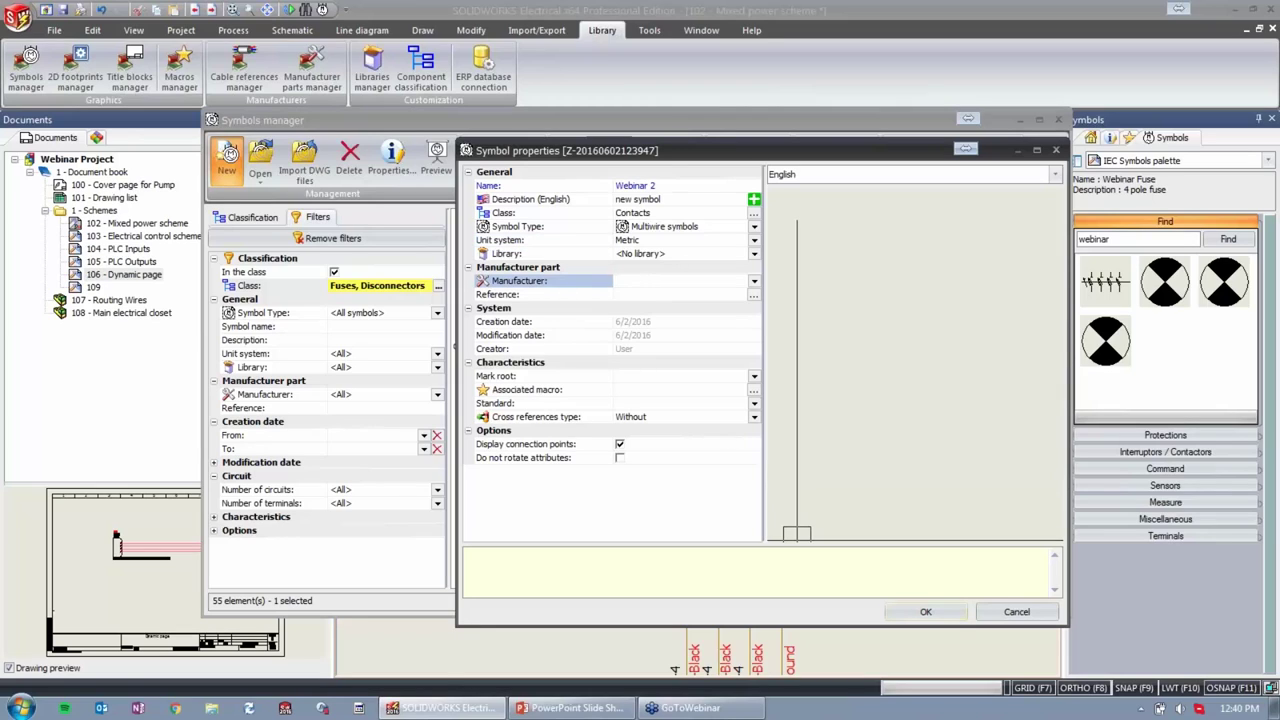
click(942, 613)
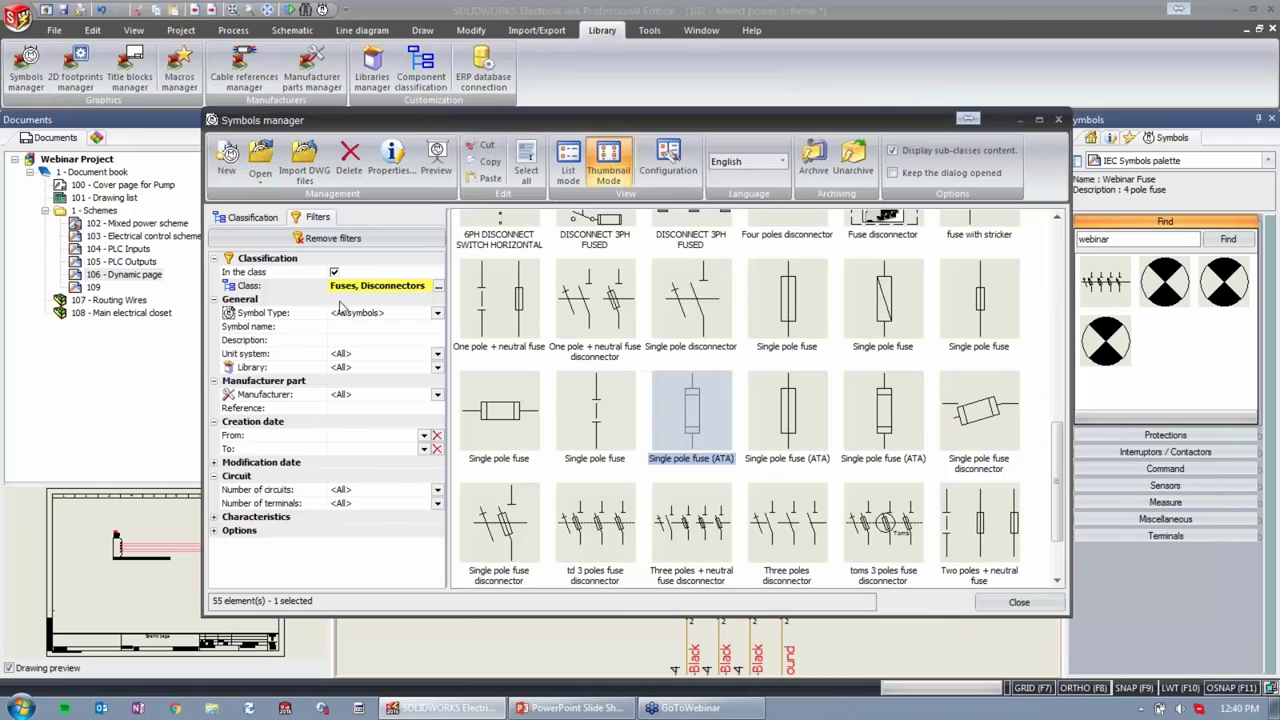
Replace the class filter with a creation date from 6/2/2016 and open the blank "new symbol" for editing.
click(330, 240)
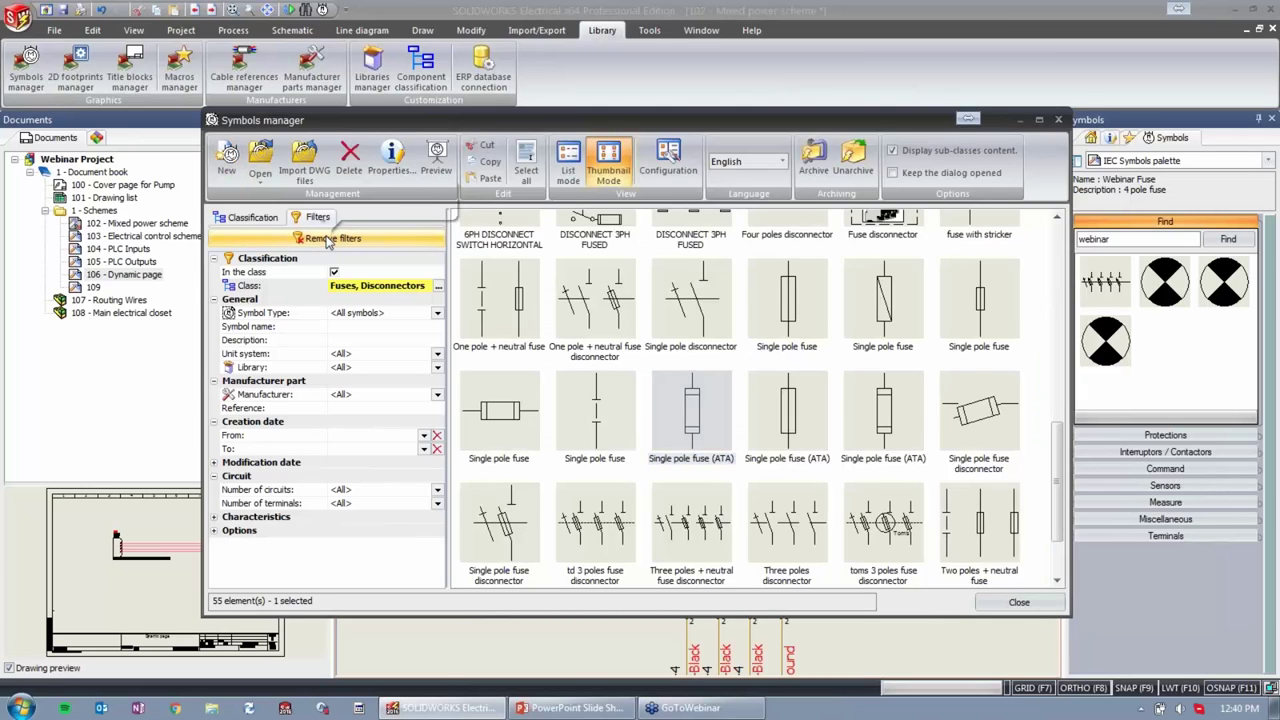
click(391, 437)
click(378, 489)
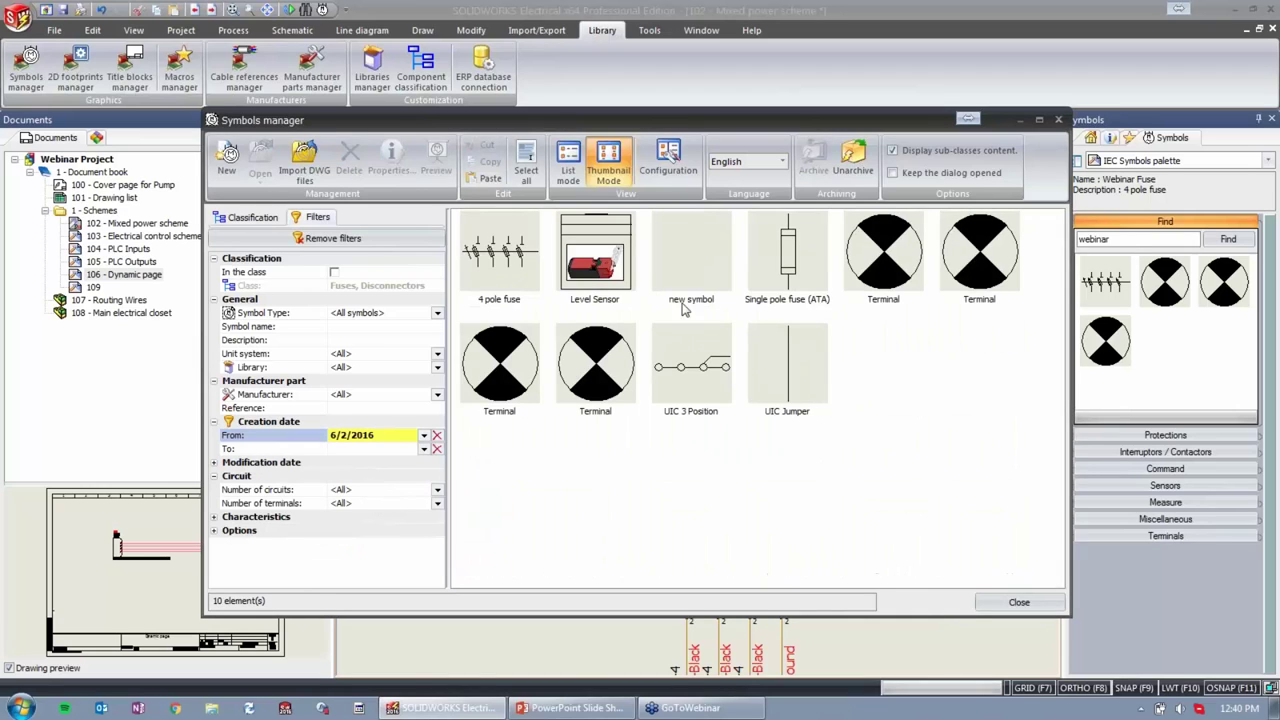
click(703, 268)
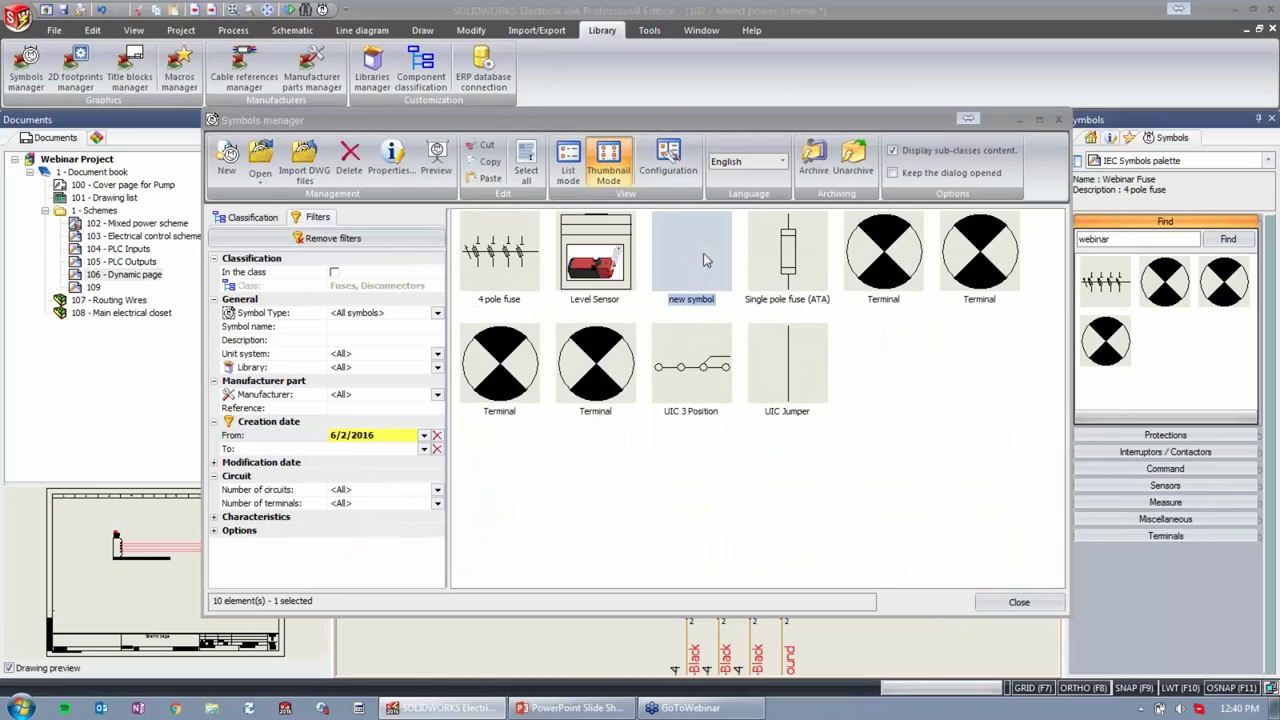
double_click(703, 253)
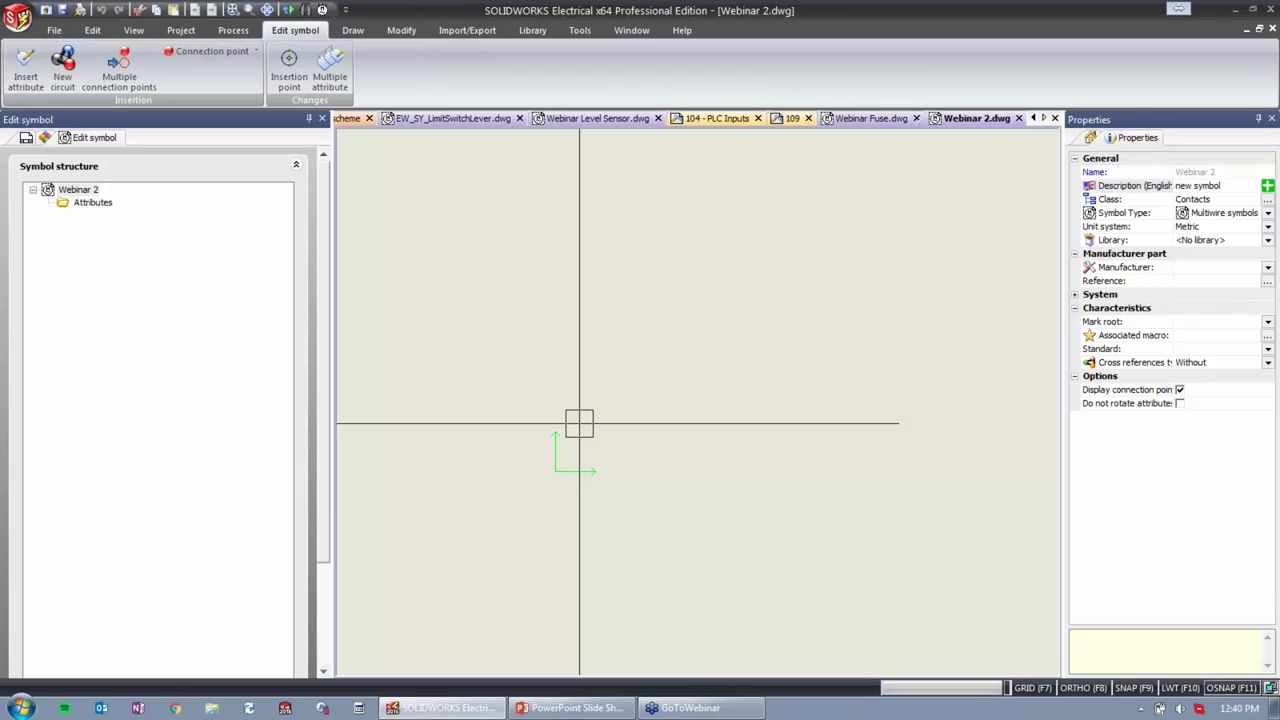
Draw the left half of the contact with the Line tool: a horizontal line from the origin and a vertical line across its end.
click(353, 31)
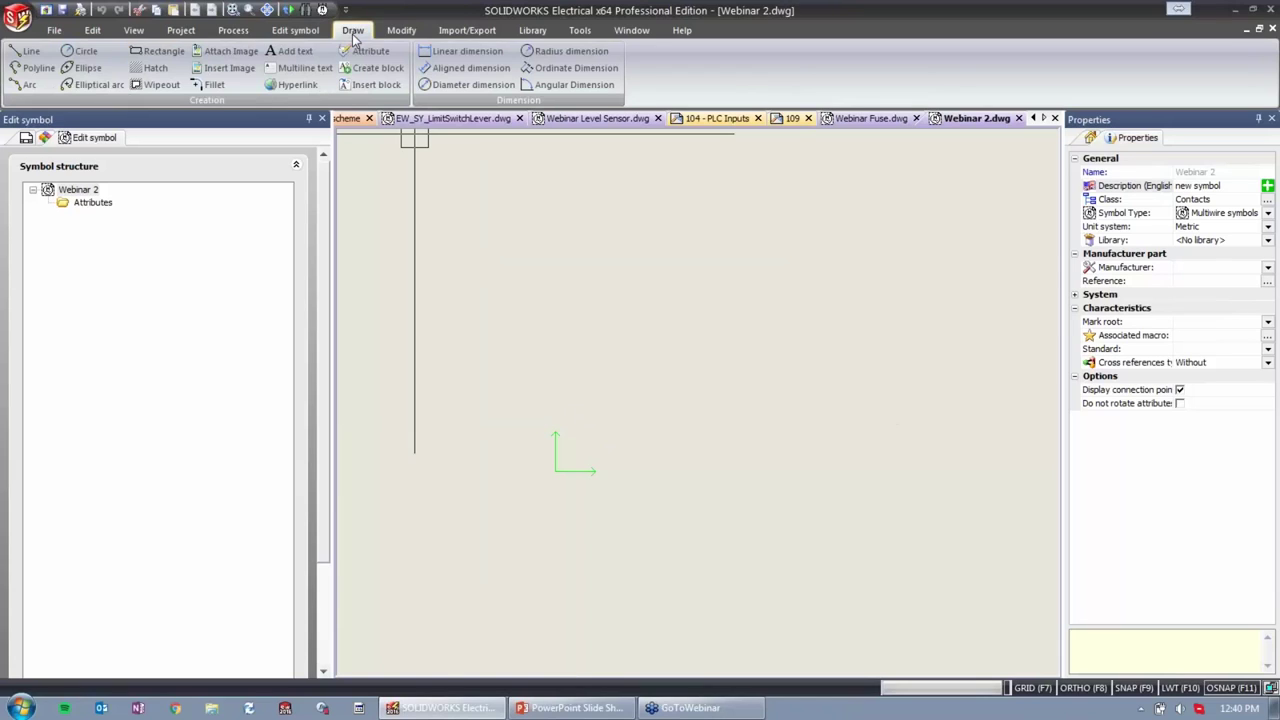
click(26, 51)
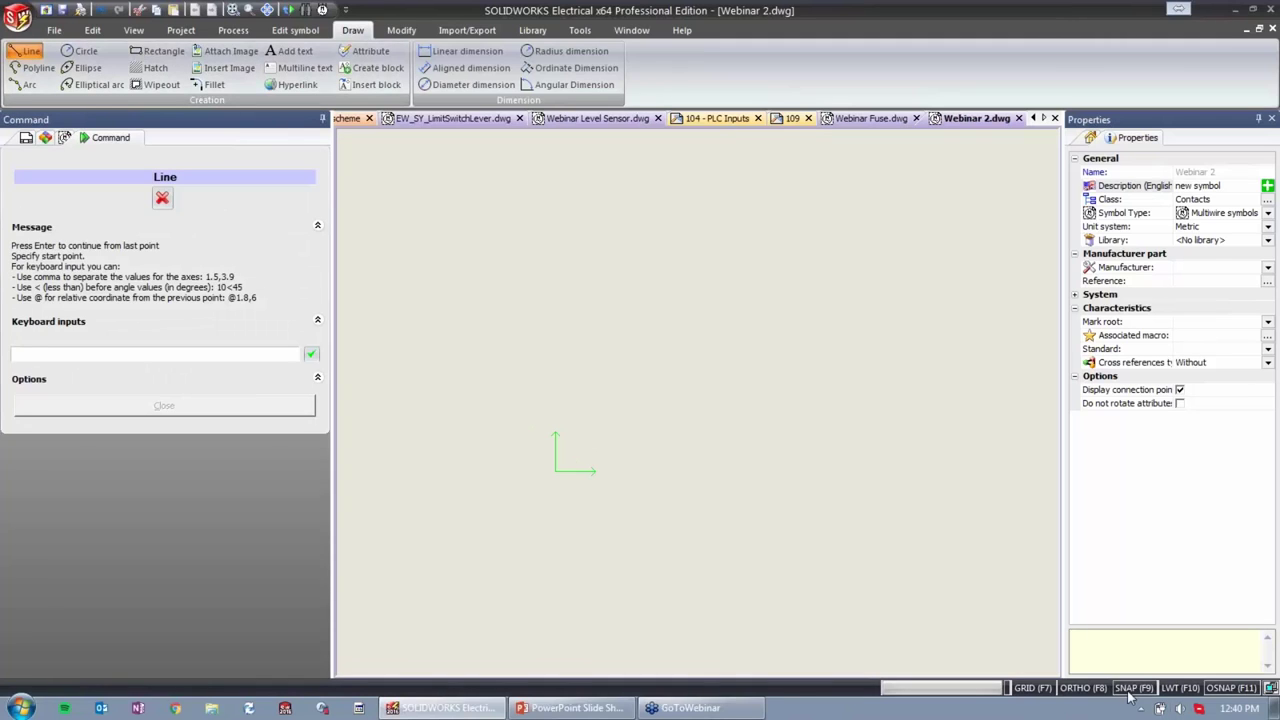
right_click(1132, 688)
click(1150, 665)
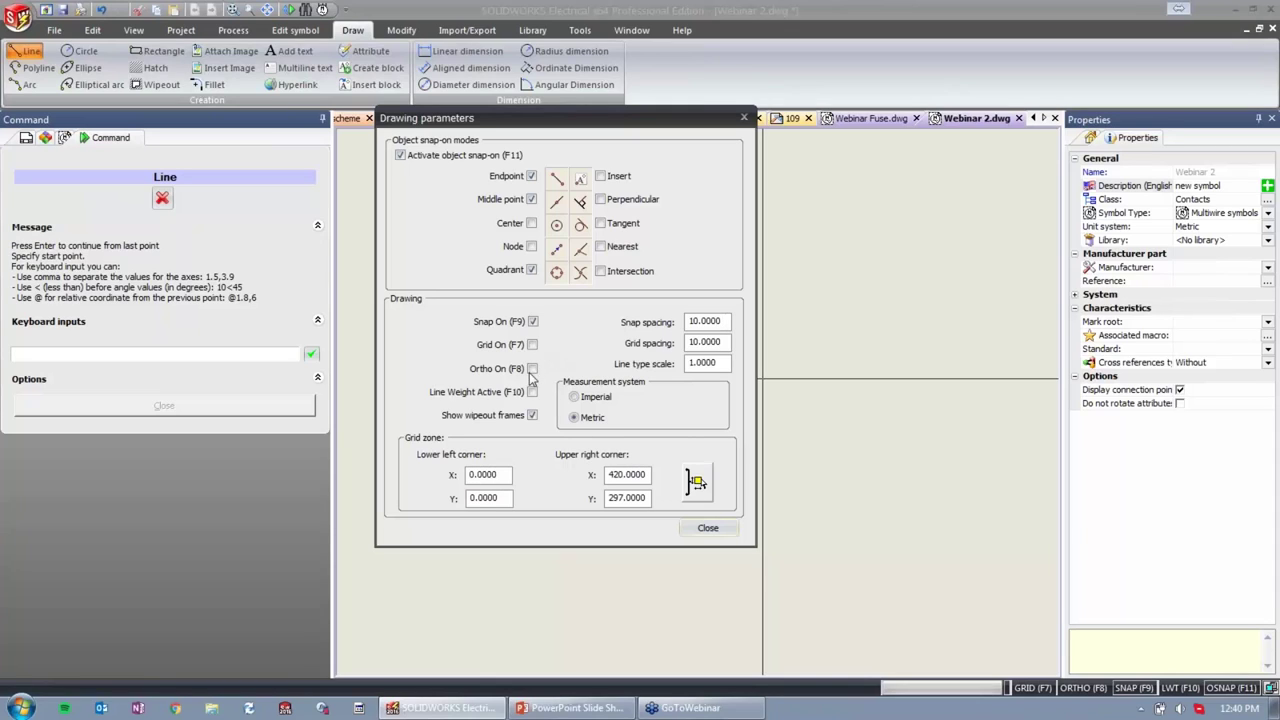
click(708, 527)
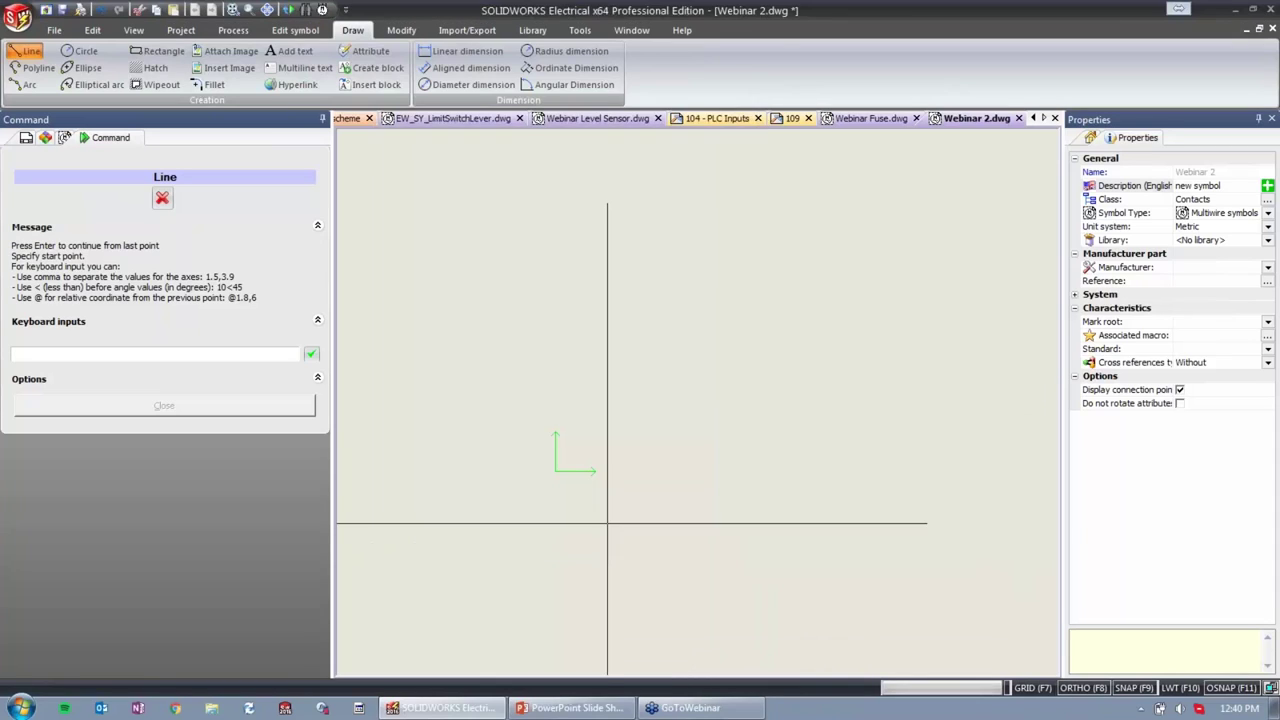
click(556, 470)
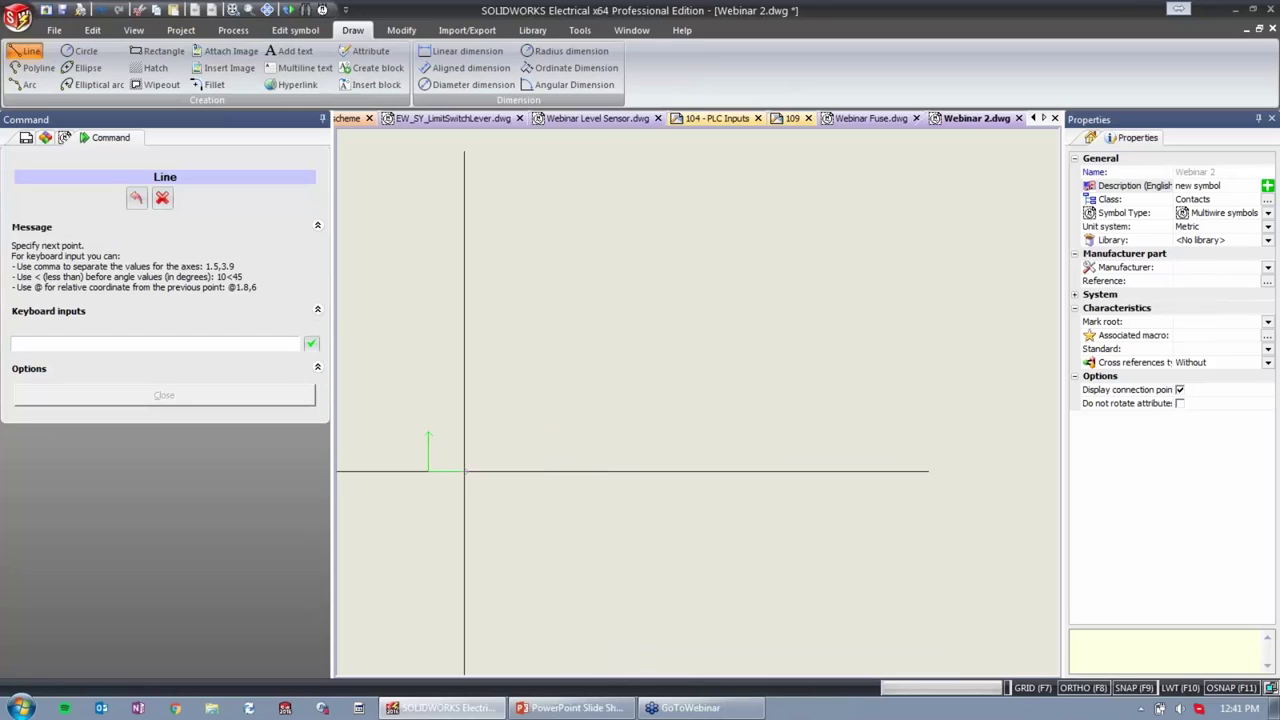
click(464, 435)
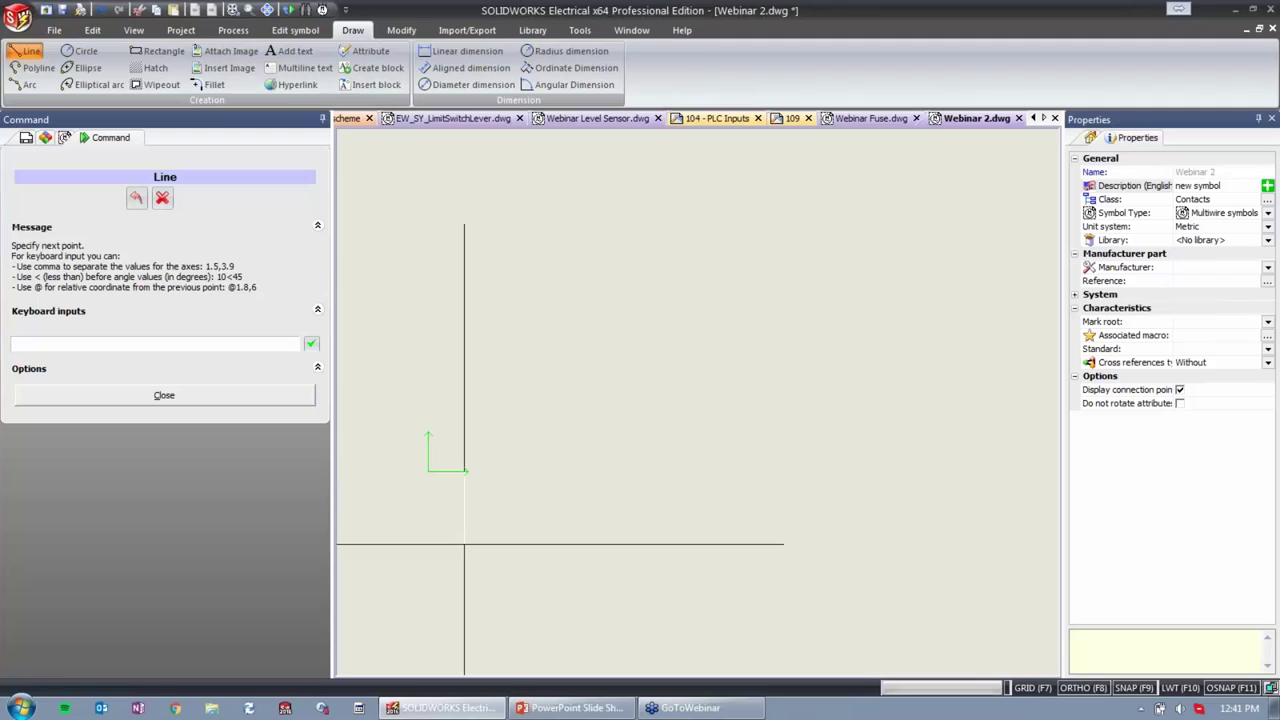
key(Escape)
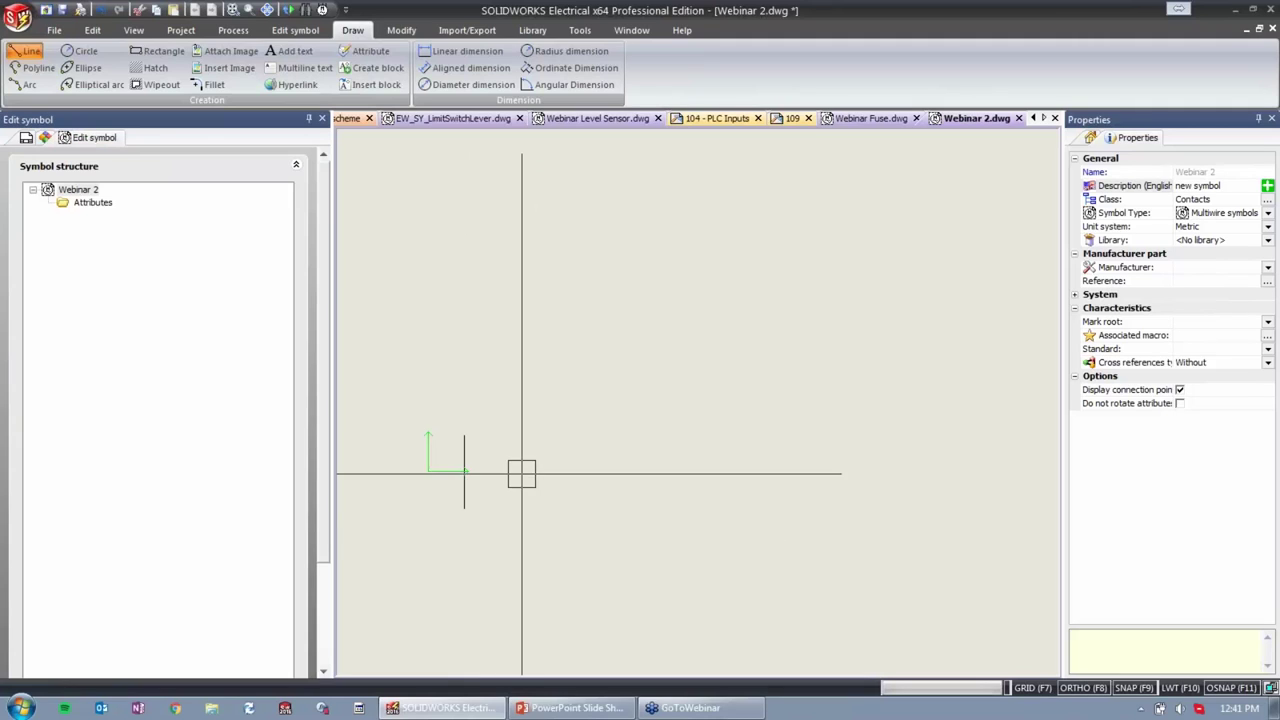
Draw the contact's right half: a parallel vertical line of equal height and a horizontal line extending right from its middle.
click(27, 51)
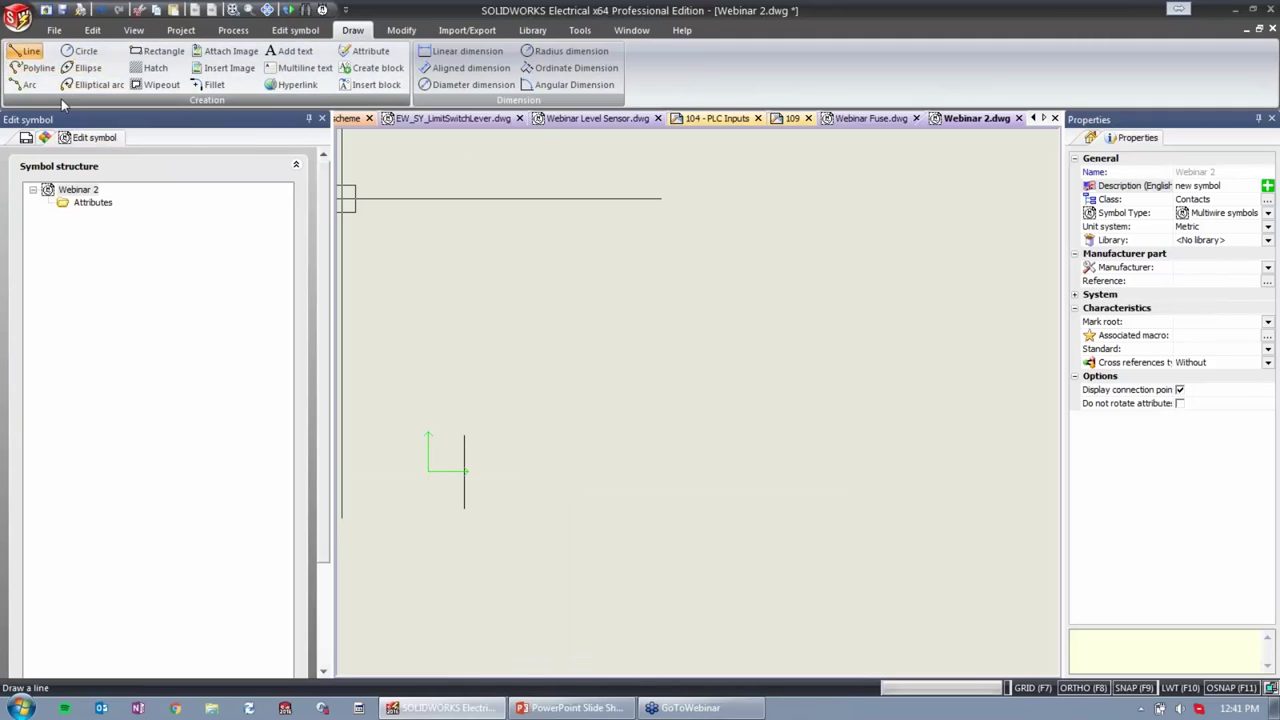
click(500, 435)
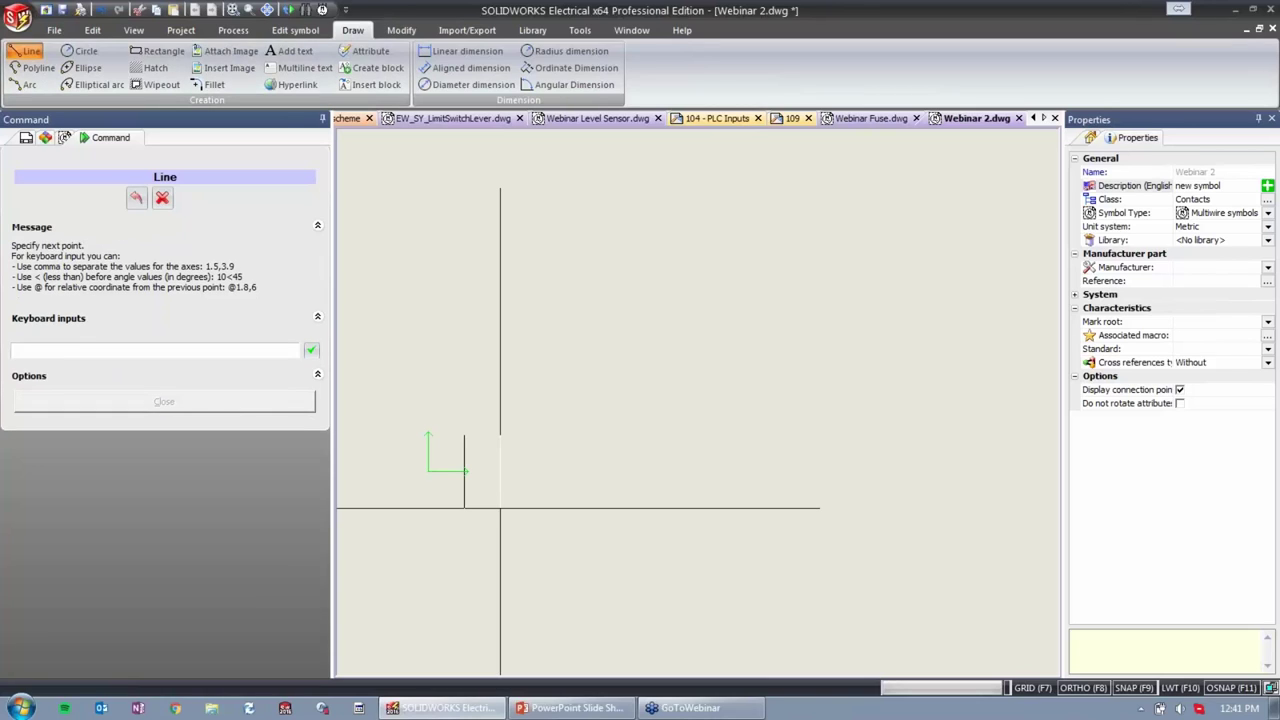
click(500, 471)
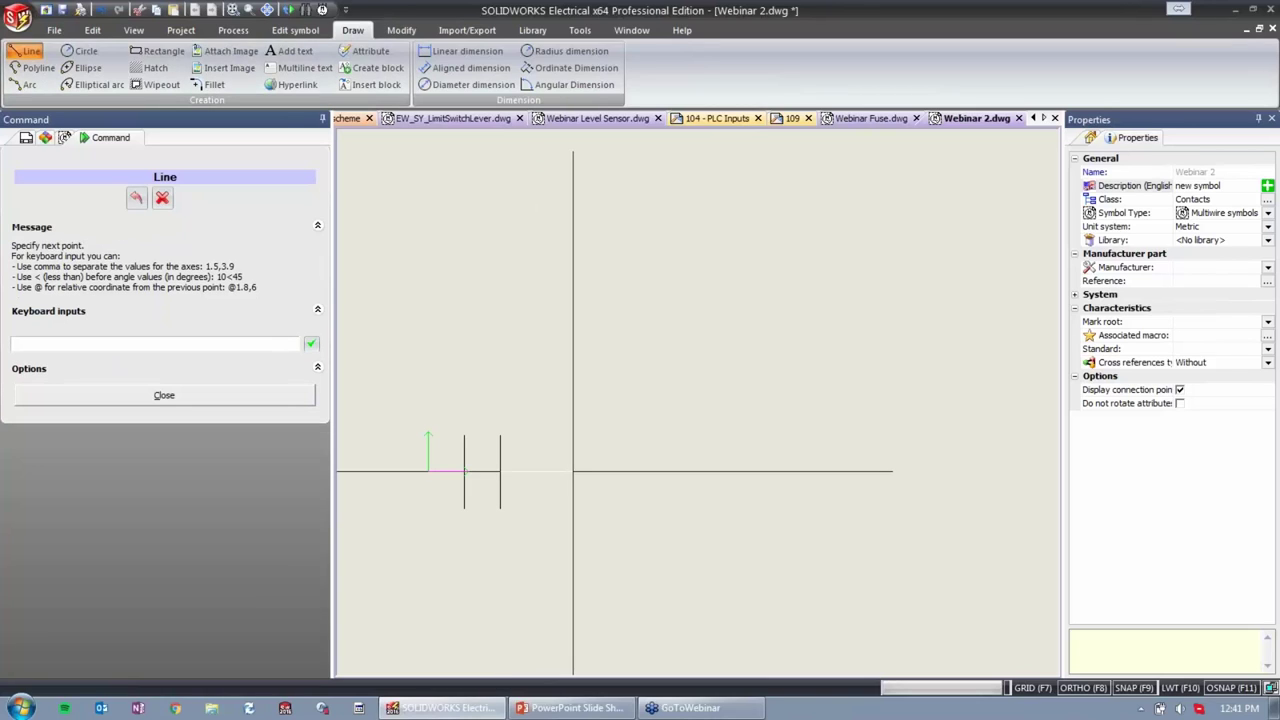
click(533, 471)
key(Escape)
Insert the #TAG, #REF_DES_1 and #REF_DES_2 attributes to the right of the contact and save the symbol.
scroll(416, 497, up, 1)
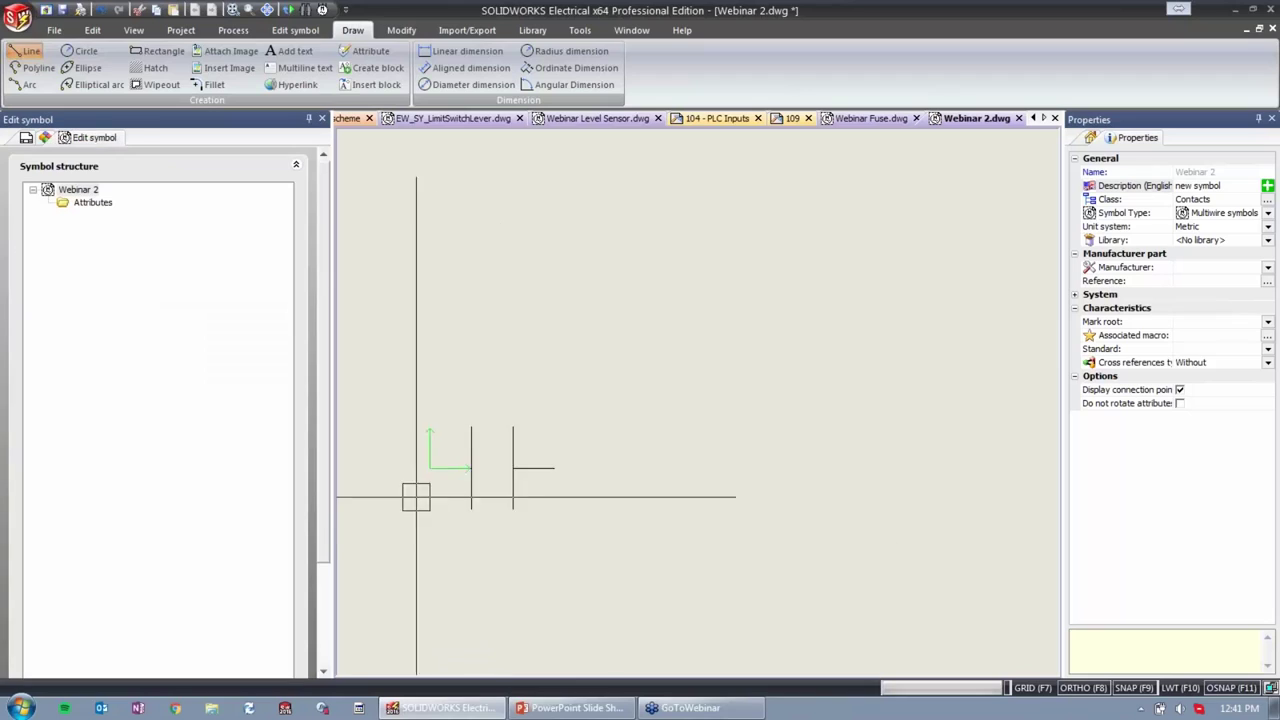
scroll(643, 440, up, 1)
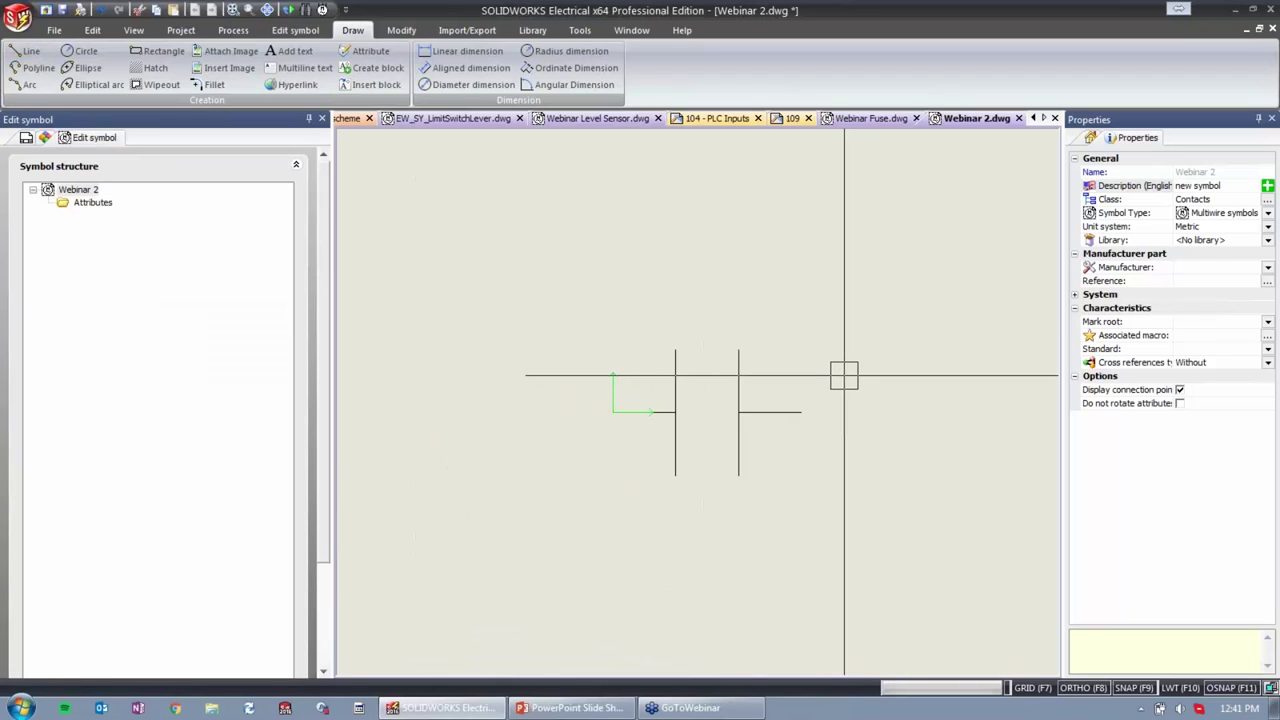
scroll(846, 423, up, 1)
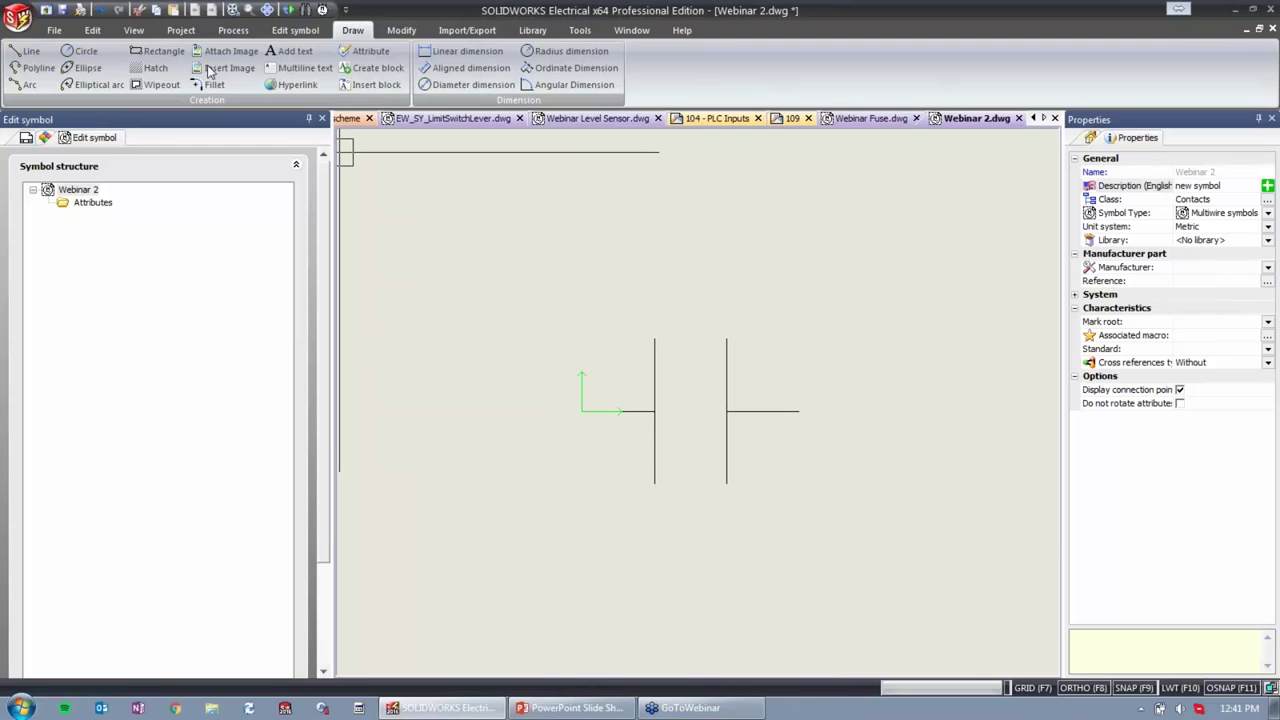
click(290, 31)
click(16, 70)
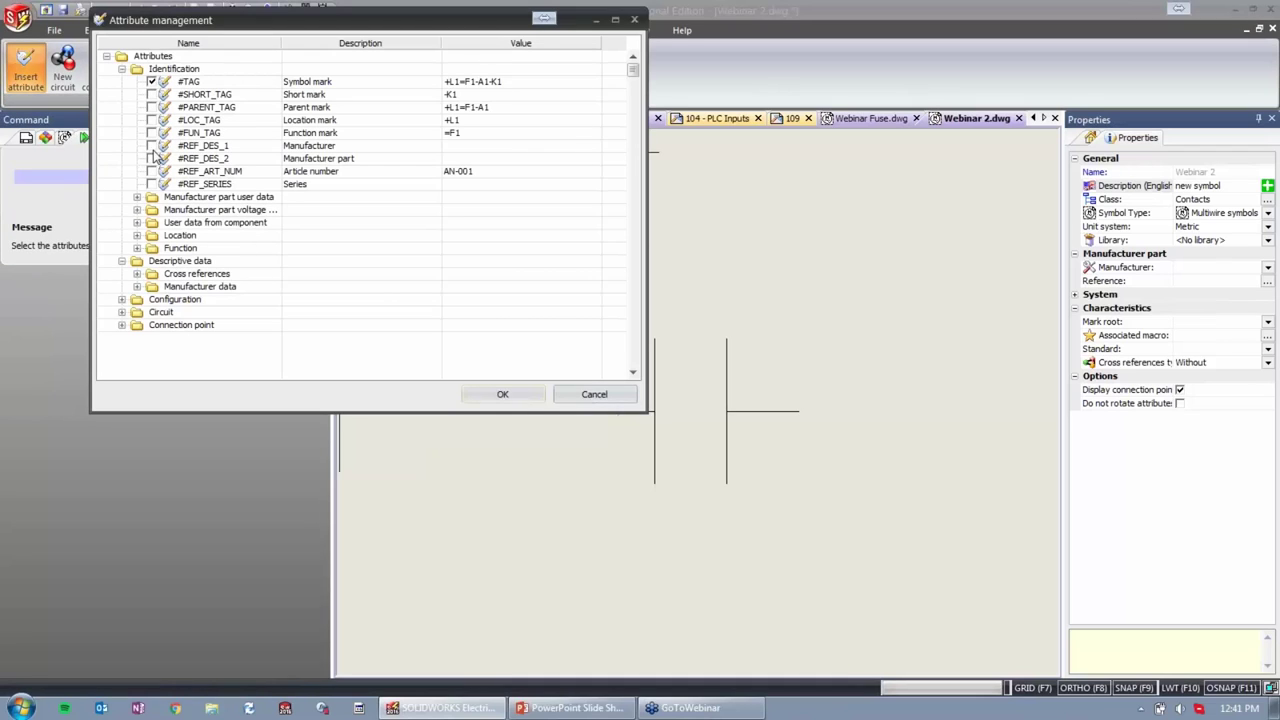
click(504, 395)
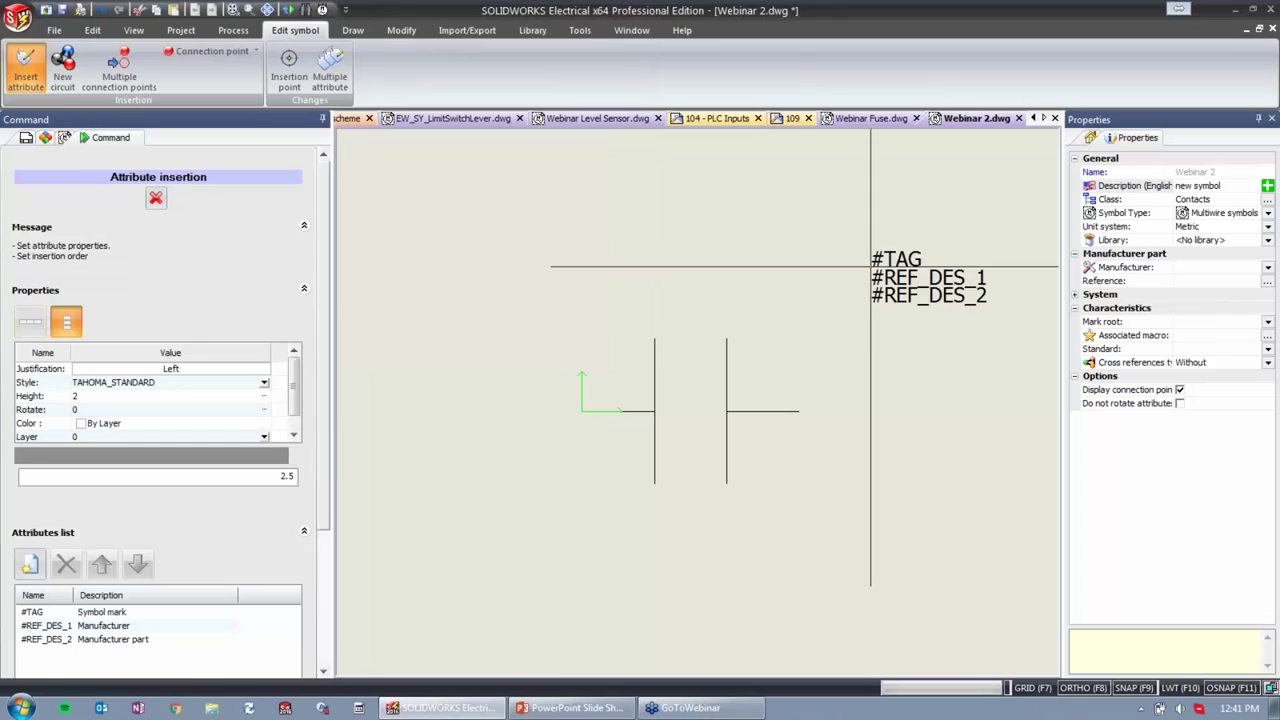
click(870, 338)
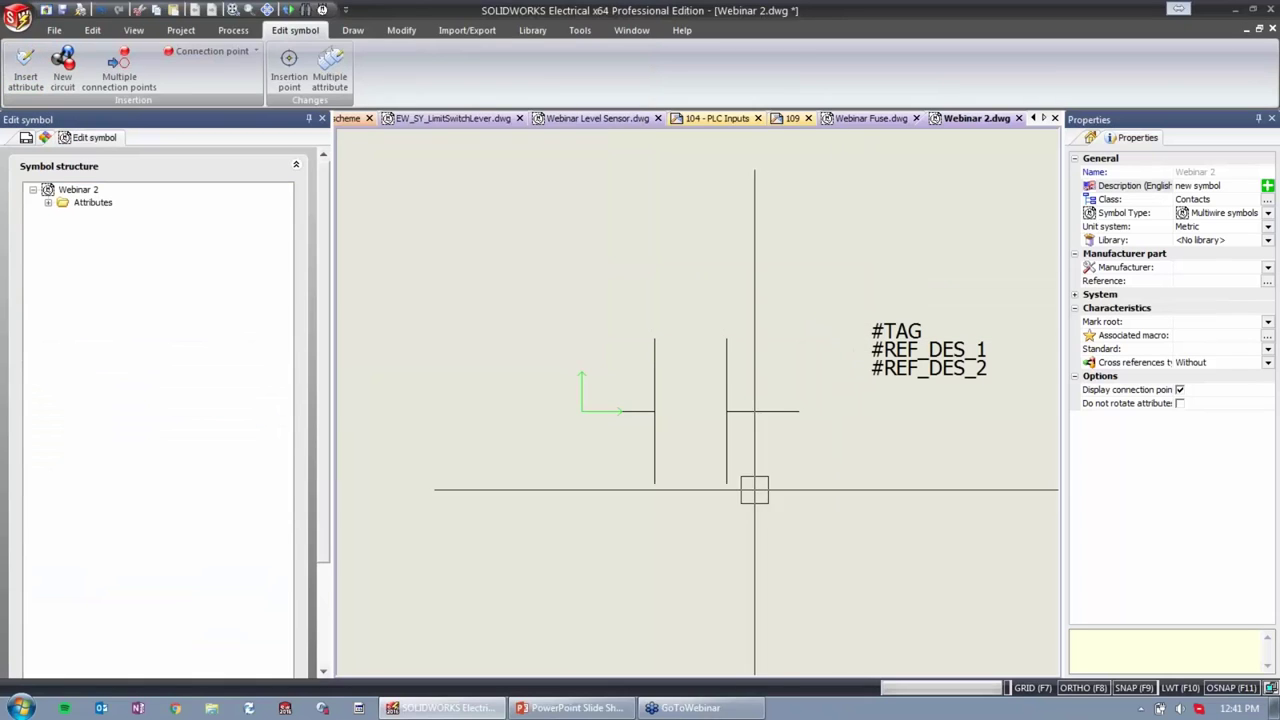
click(62, 9)
Insert the Webinar 2 symbol on the N-1 wire of the 102 - Mixed power scheme, accepting the default symbol properties.
click(350, 118)
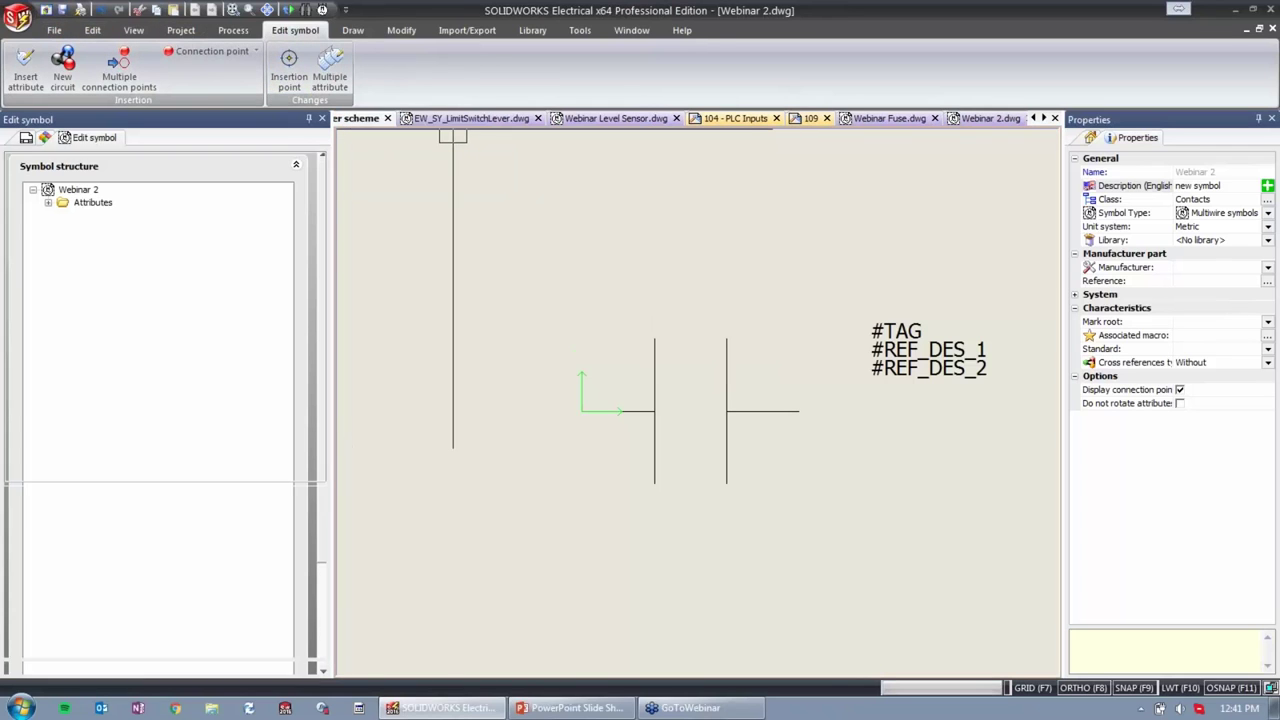
scroll(698, 402, down, 3)
scroll(698, 402, up, 4)
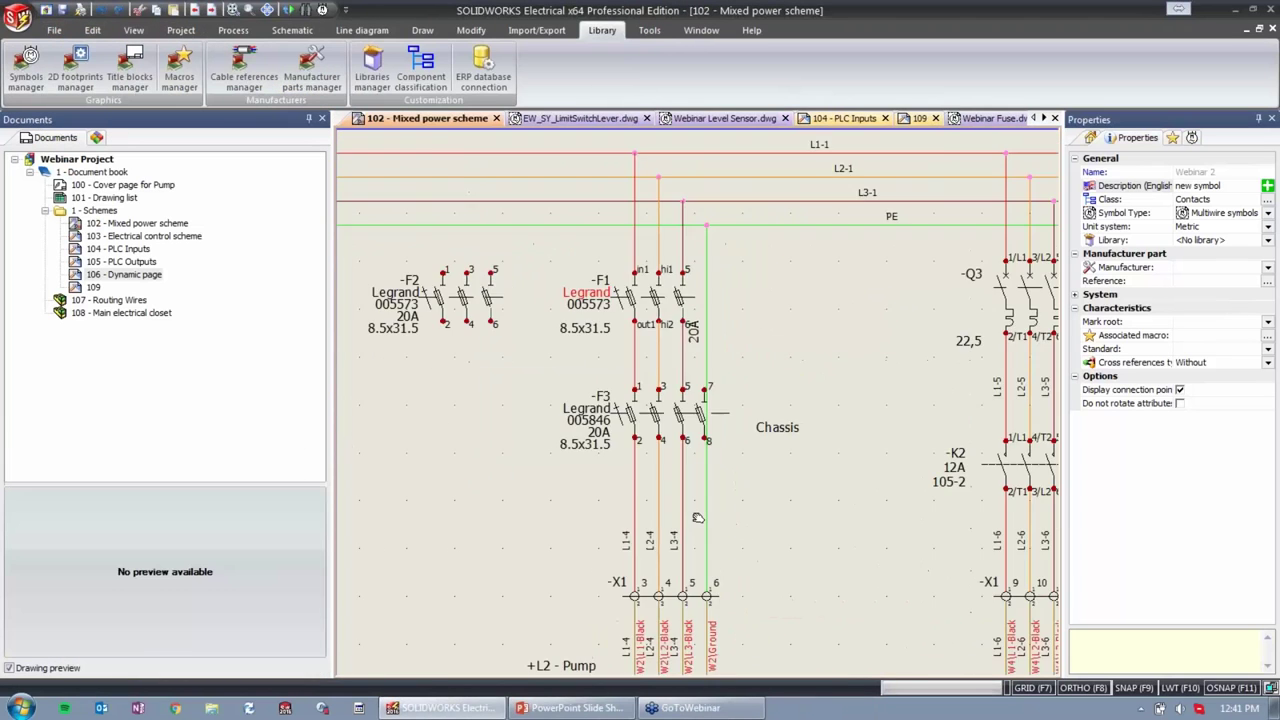
middle_drag(1055, 238, 1043, 275)
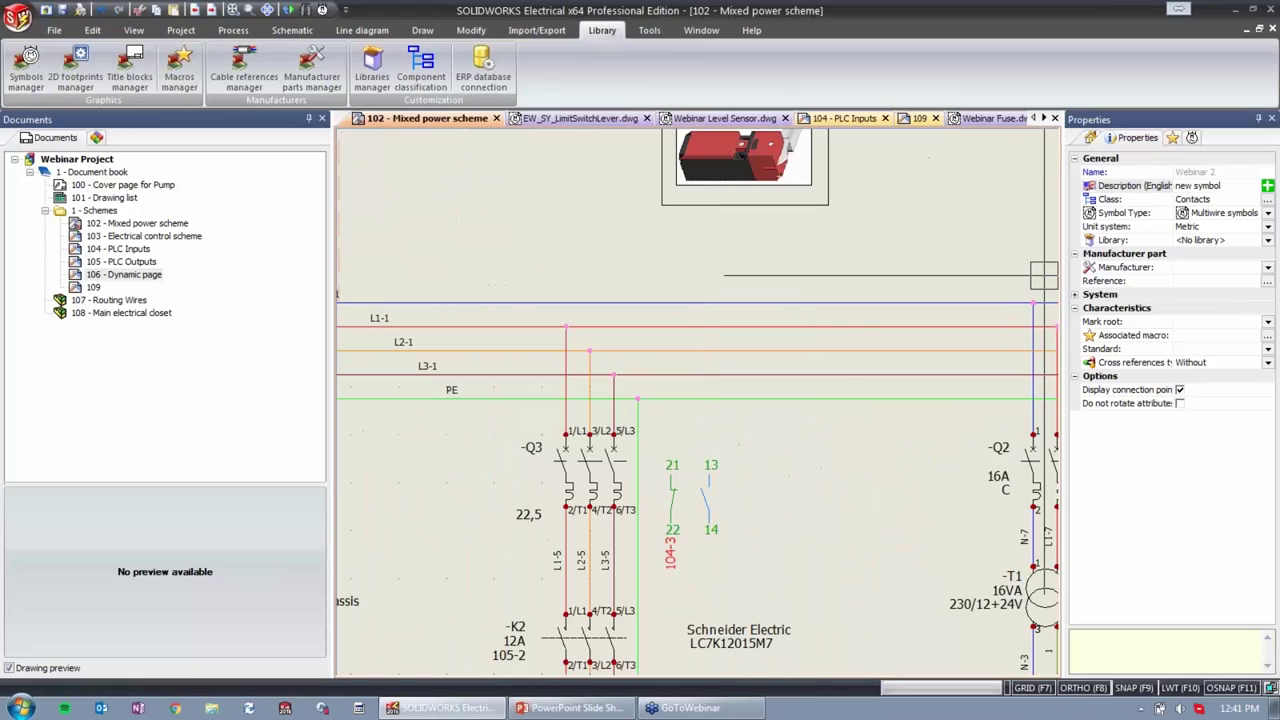
click(1191, 138)
click(1105, 285)
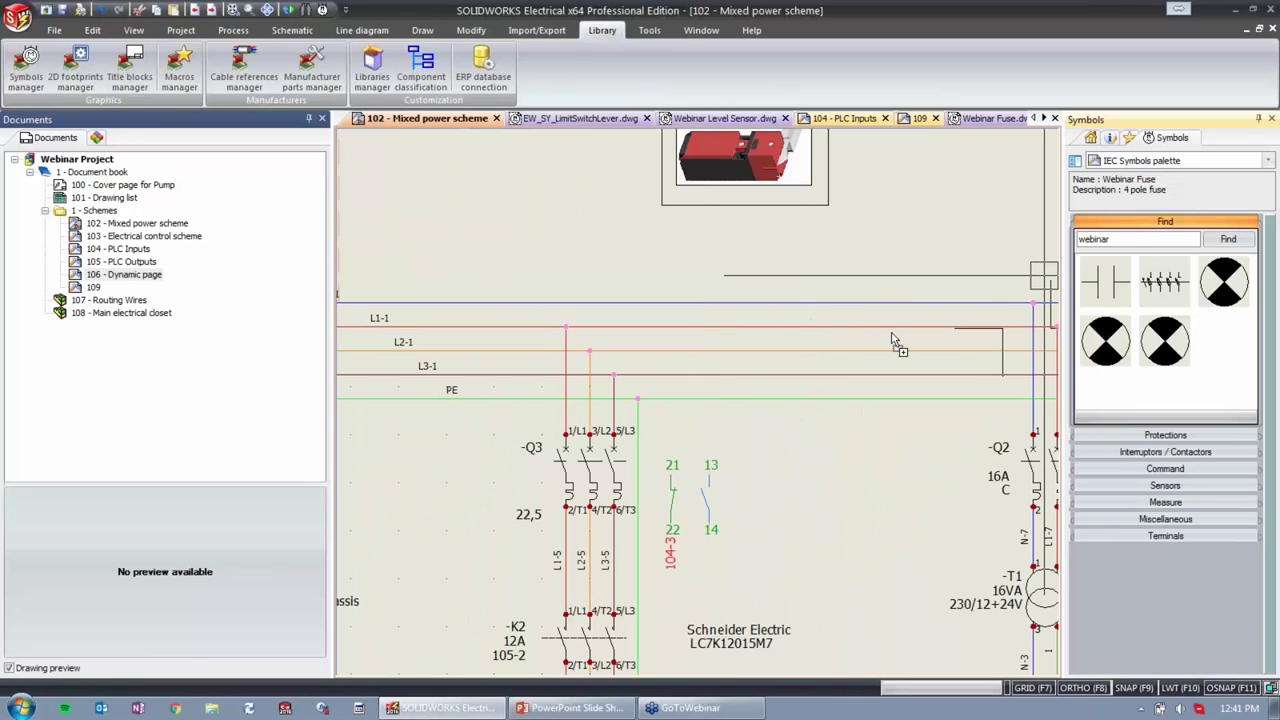
click(762, 309)
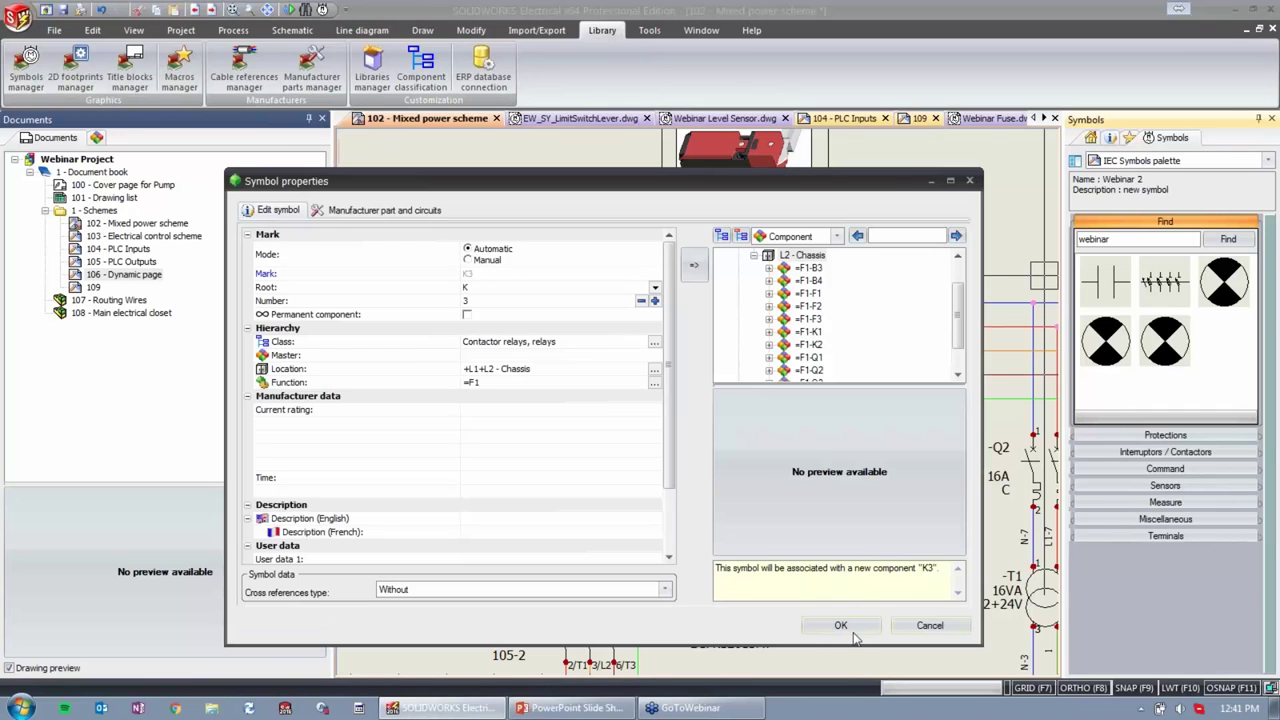
click(841, 625)
Inspect the inserted -K3 symbol on the N-1 wire and switch to the PowerPoint slide show.
scroll(859, 330, up, 5)
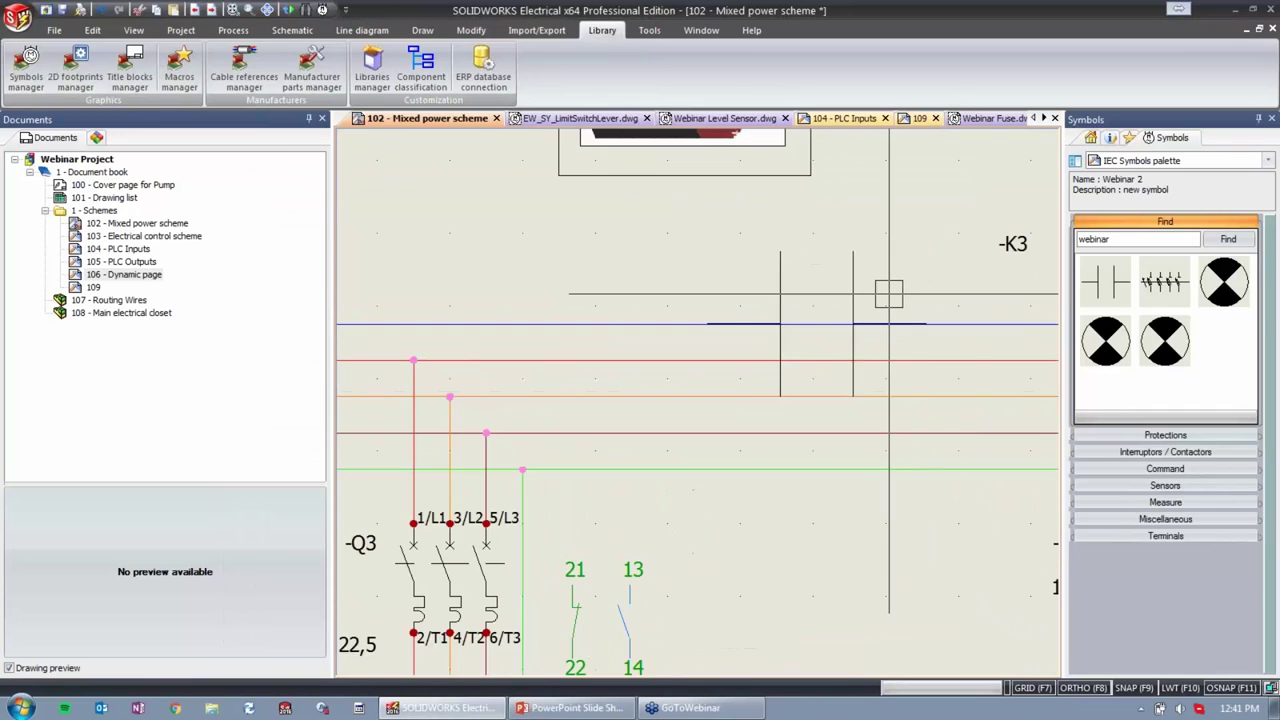
scroll(859, 330, down, 3)
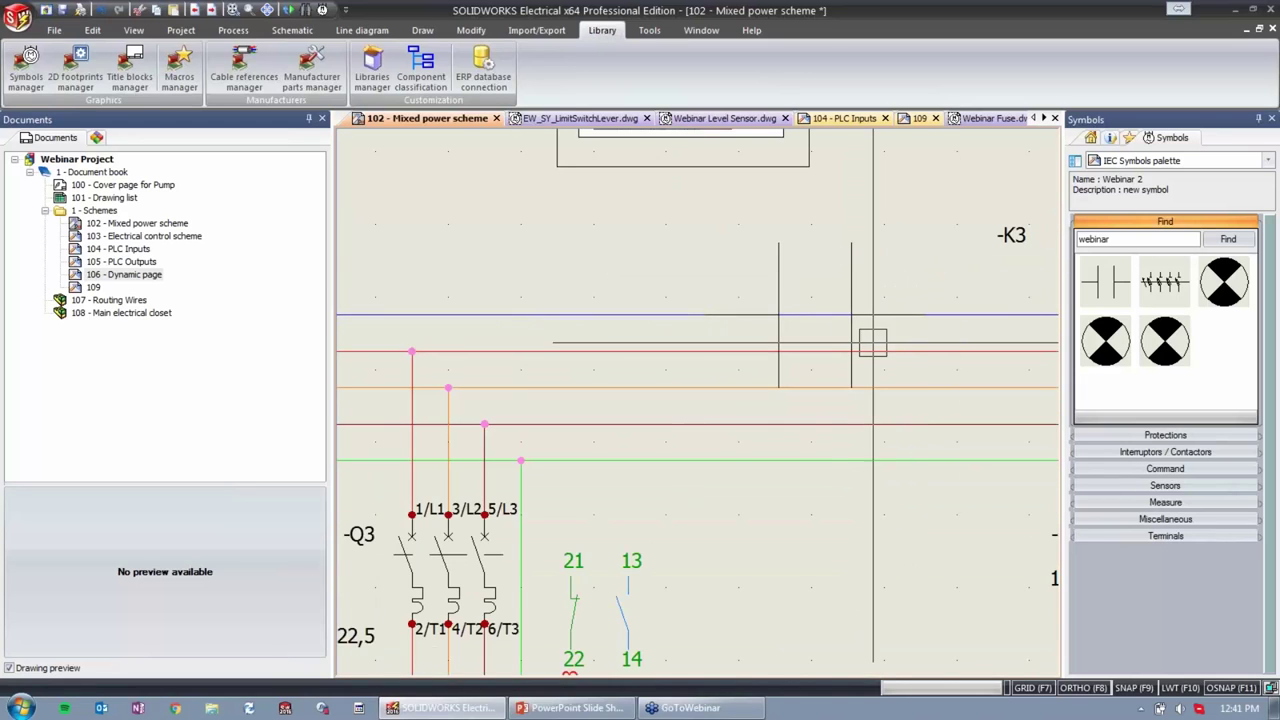
scroll(871, 343, down, 2)
click(571, 708)
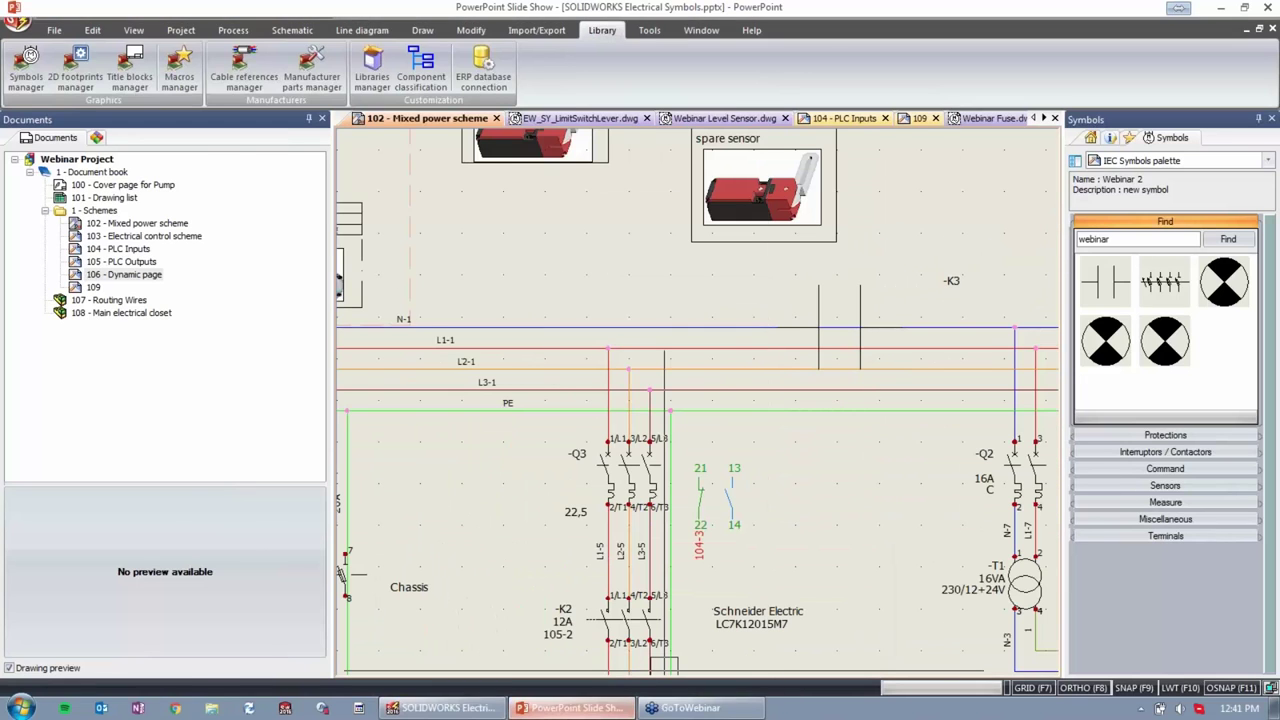